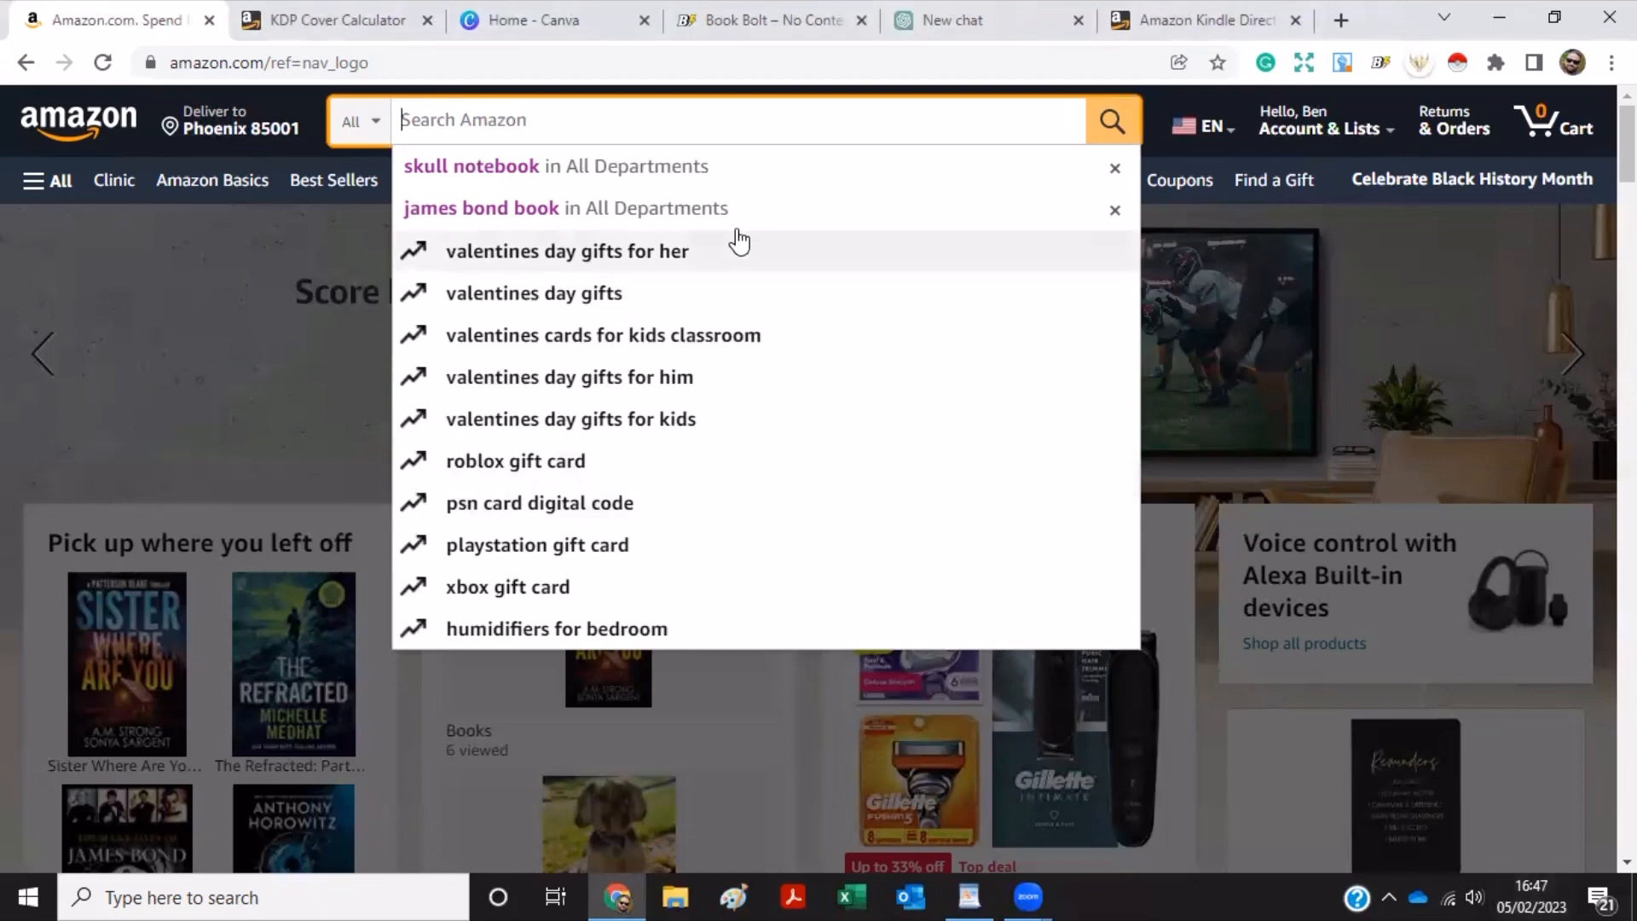
Search Amazon for "skull notebook" and look through the cover designs and sales ranks in the results.
left_click(702, 166)
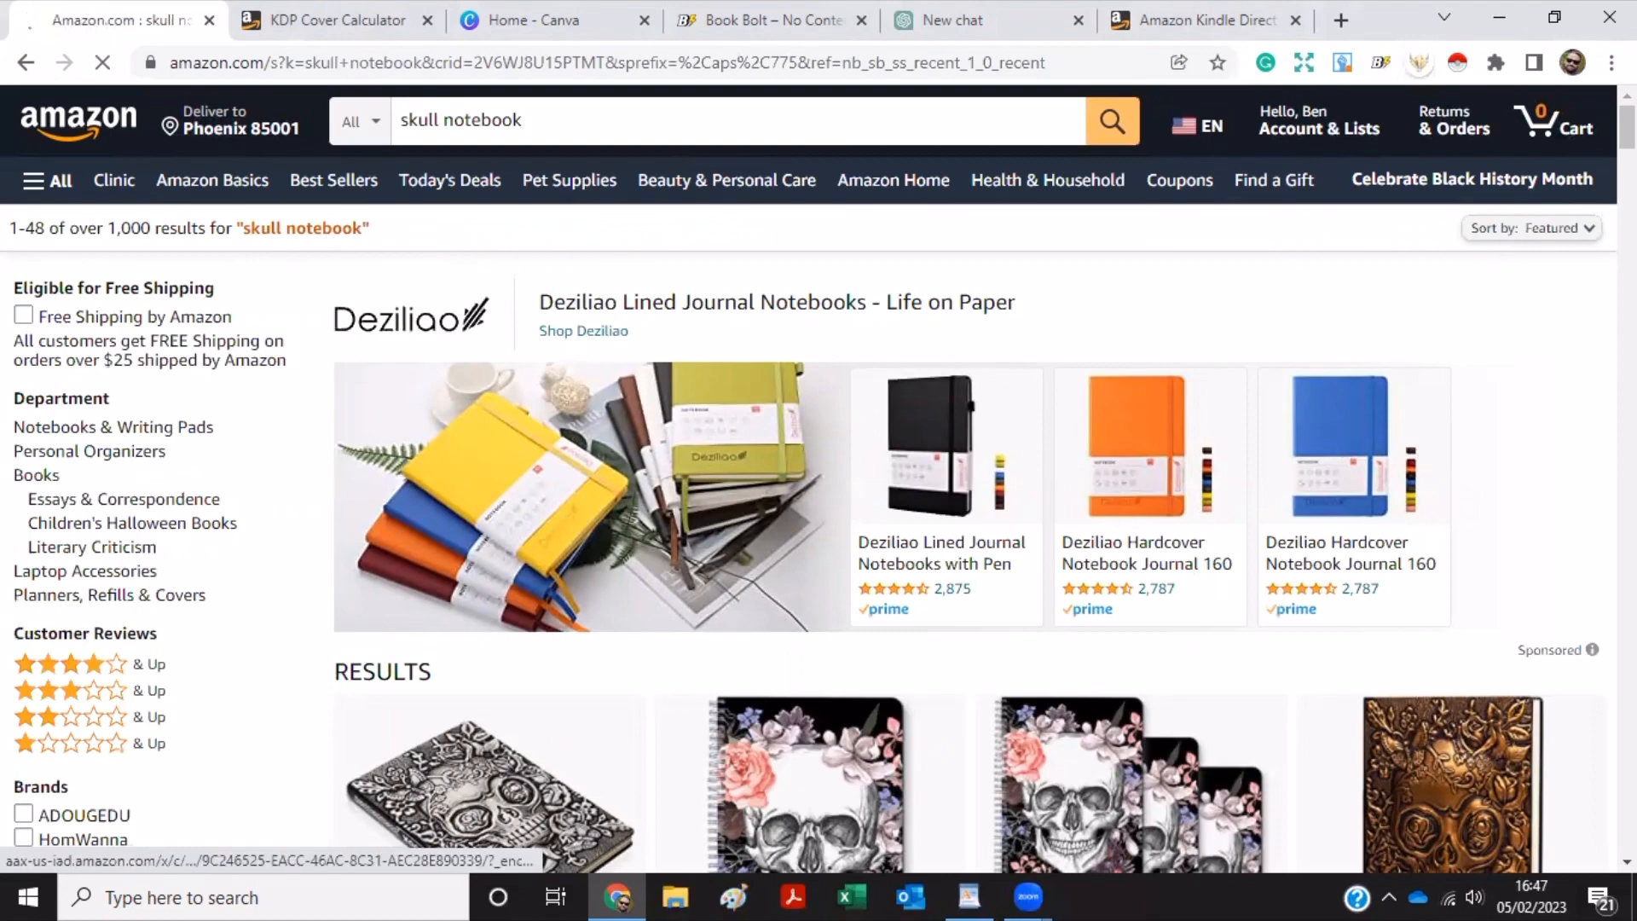
scroll(1495, 366, "down", 1)
scroll(972, 512, "down", 10)
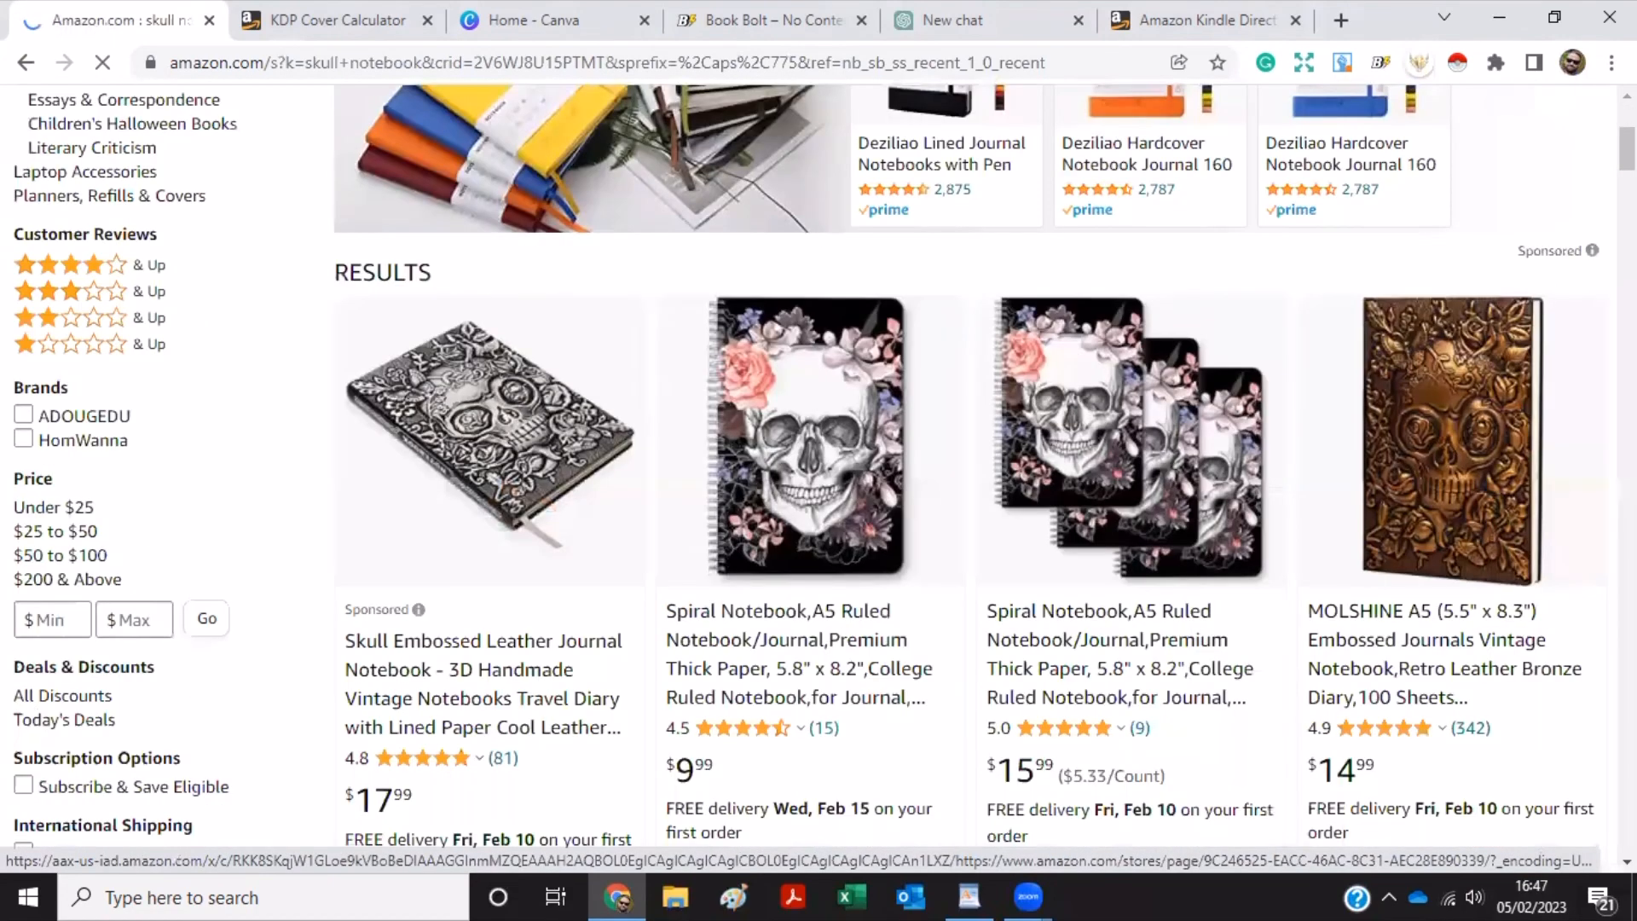
scroll(972, 469, "down", 12)
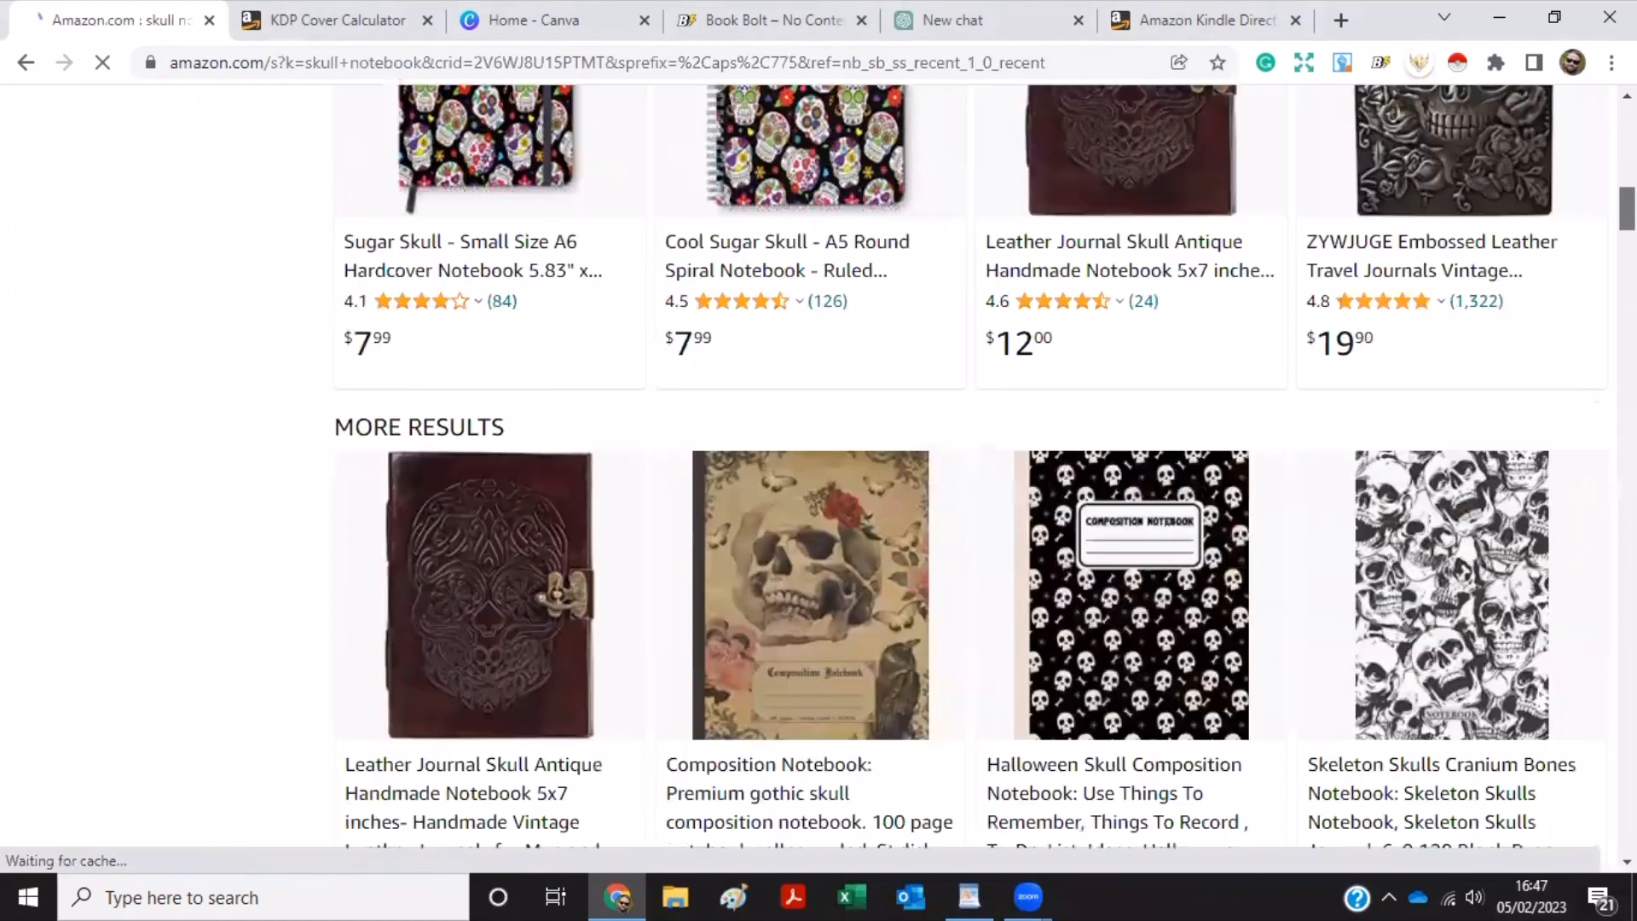
scroll(972, 469, "down", 15)
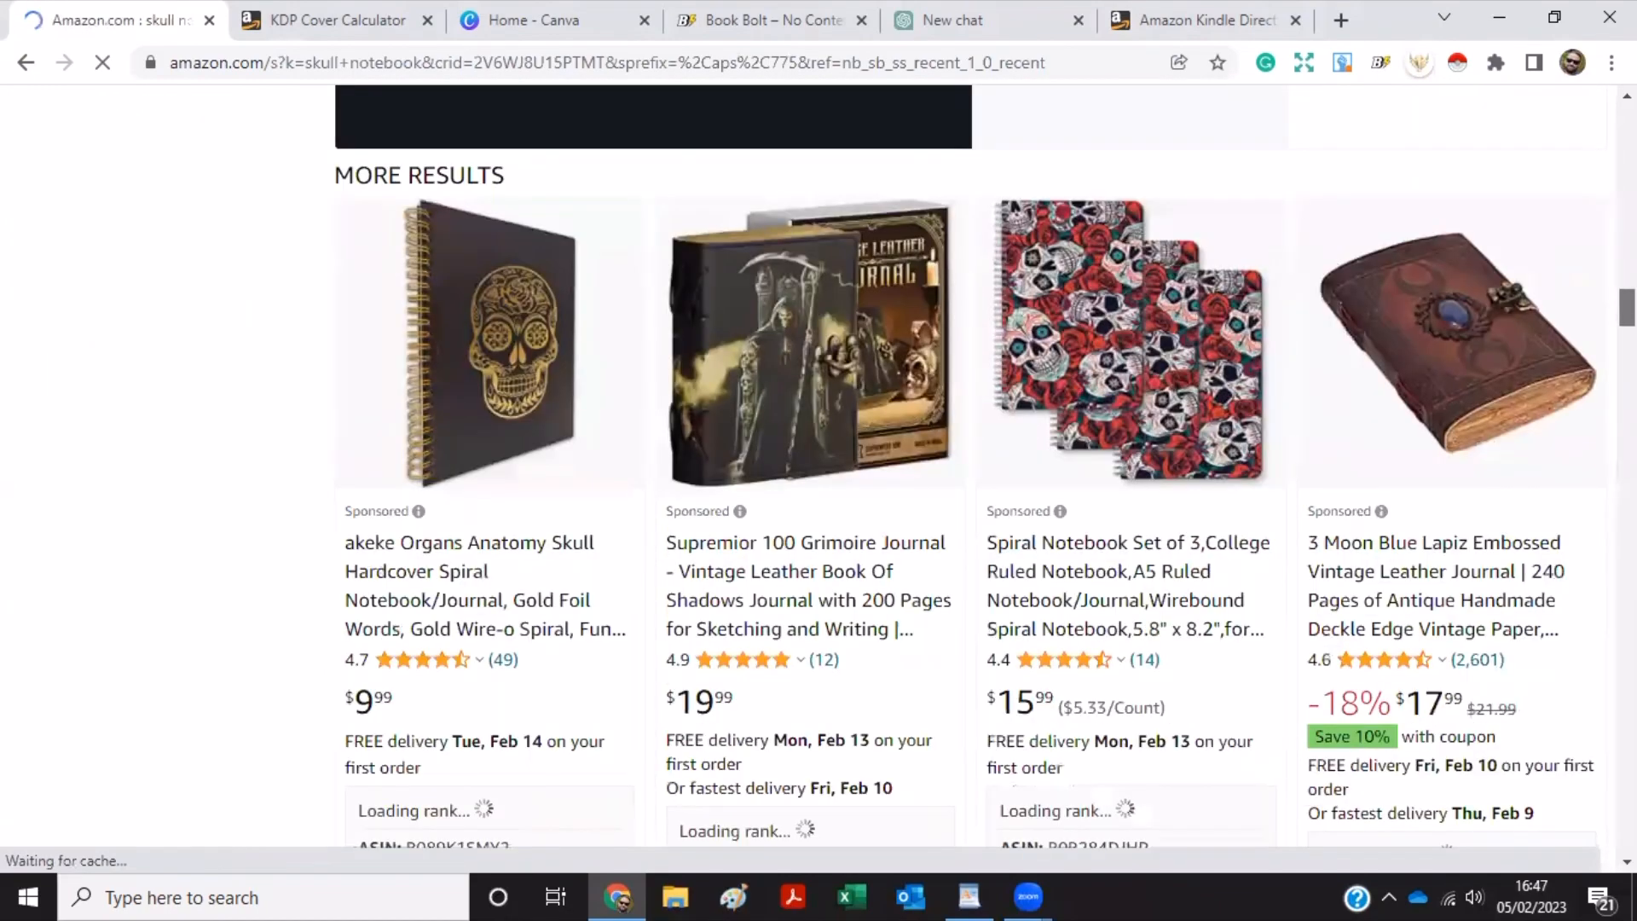
scroll(972, 469, "down", 3)
scroll(972, 469, "up", 20)
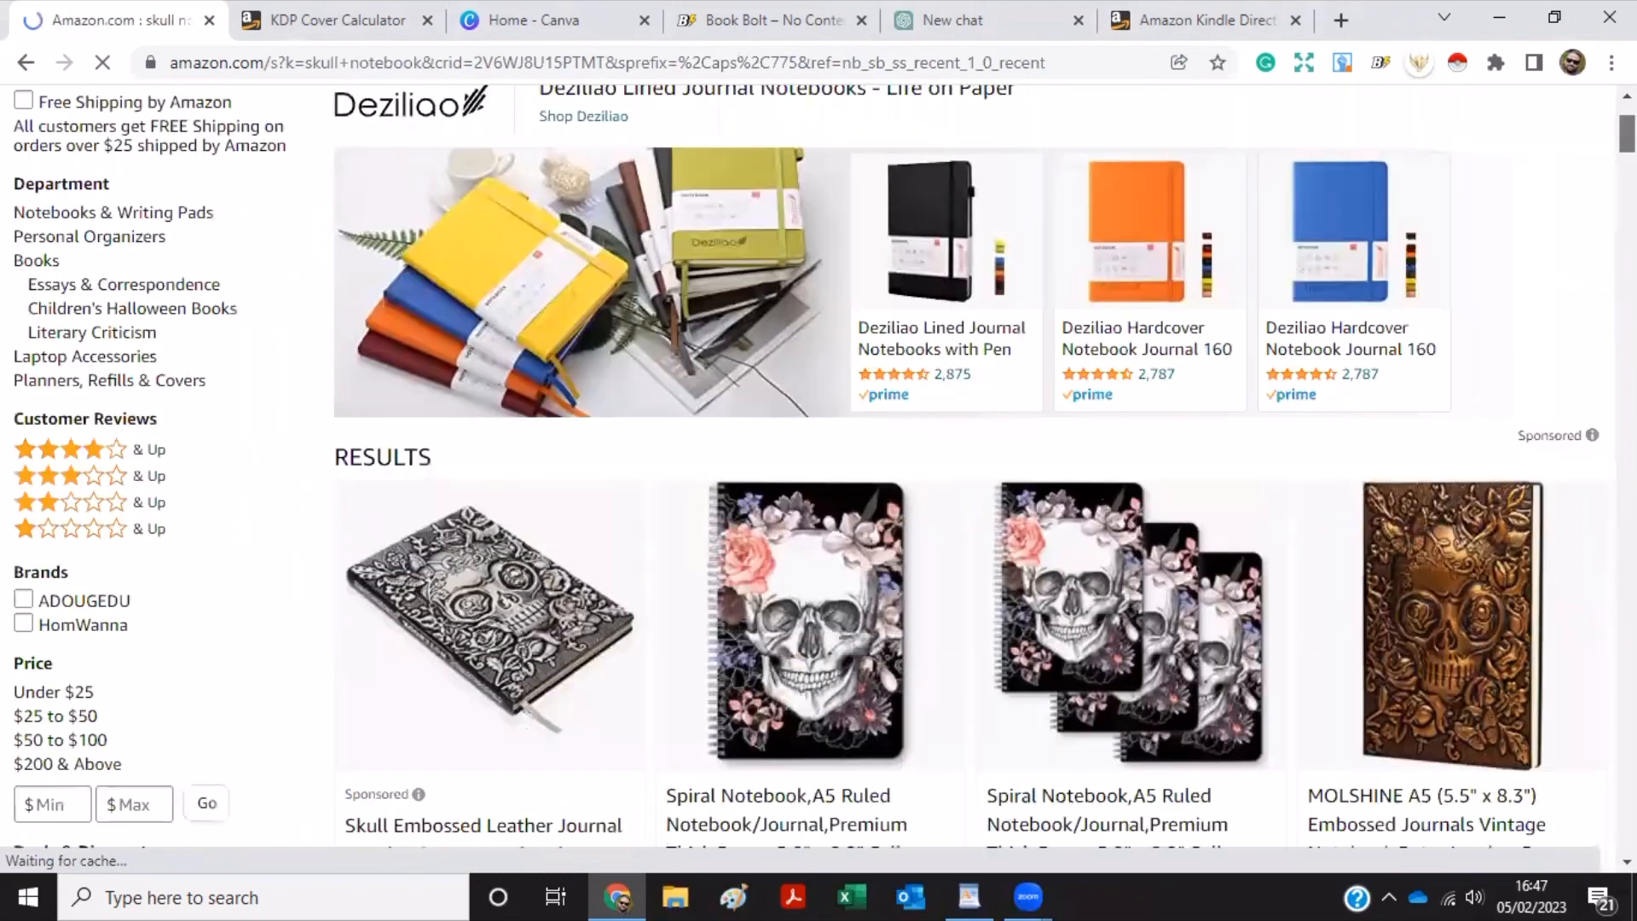
scroll(972, 469, "up", 3)
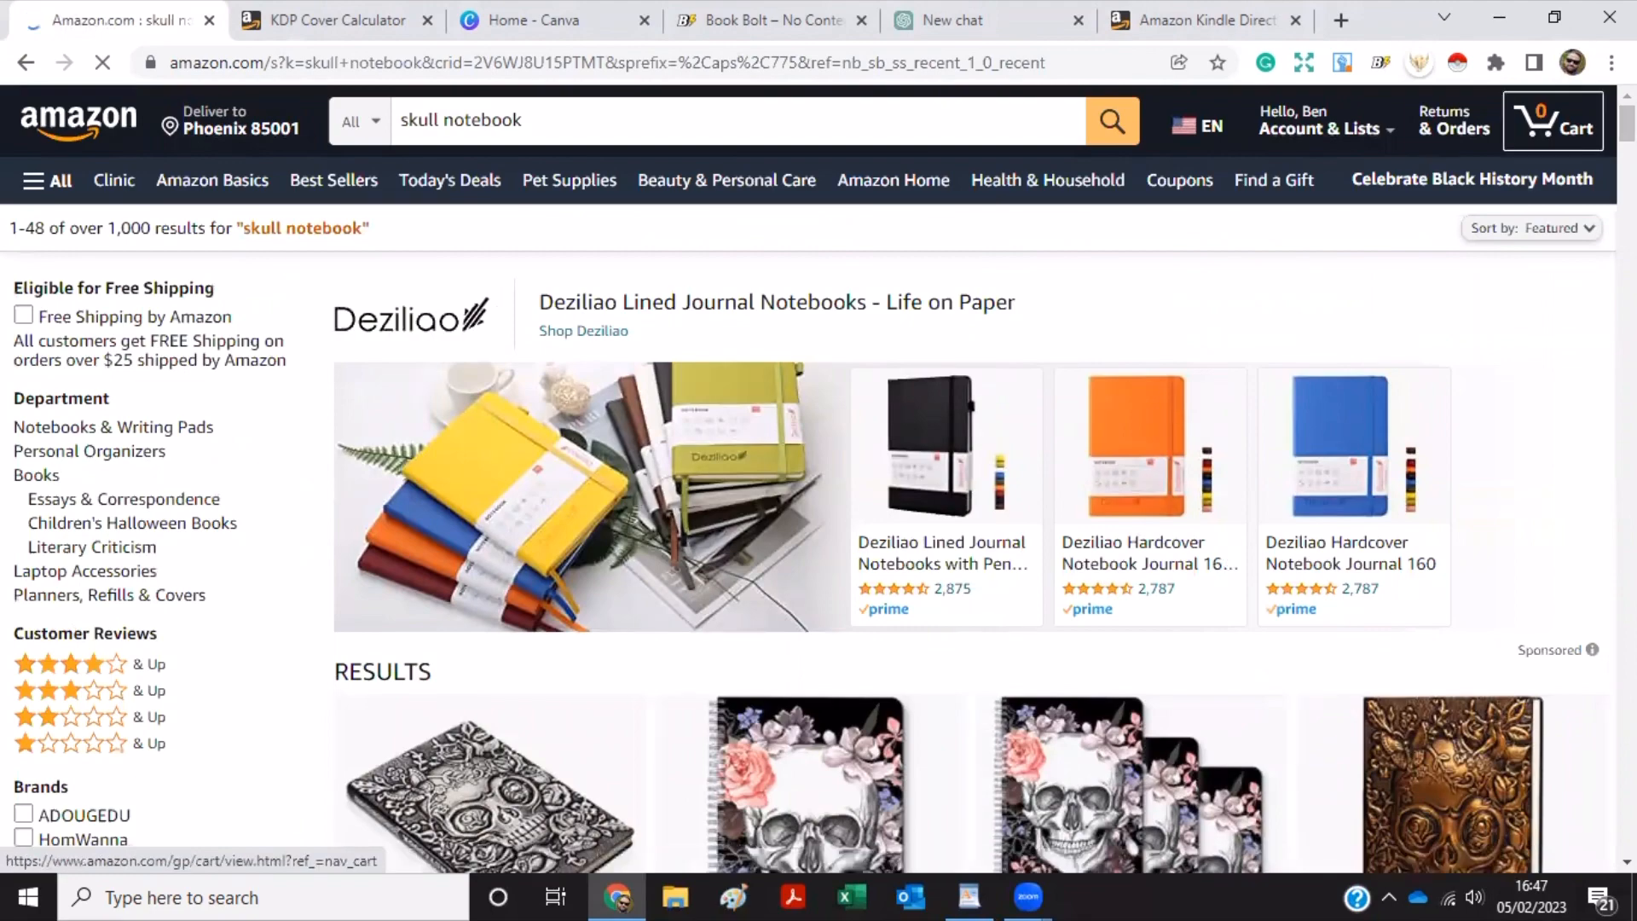
scroll(1543, 226, "down", 6)
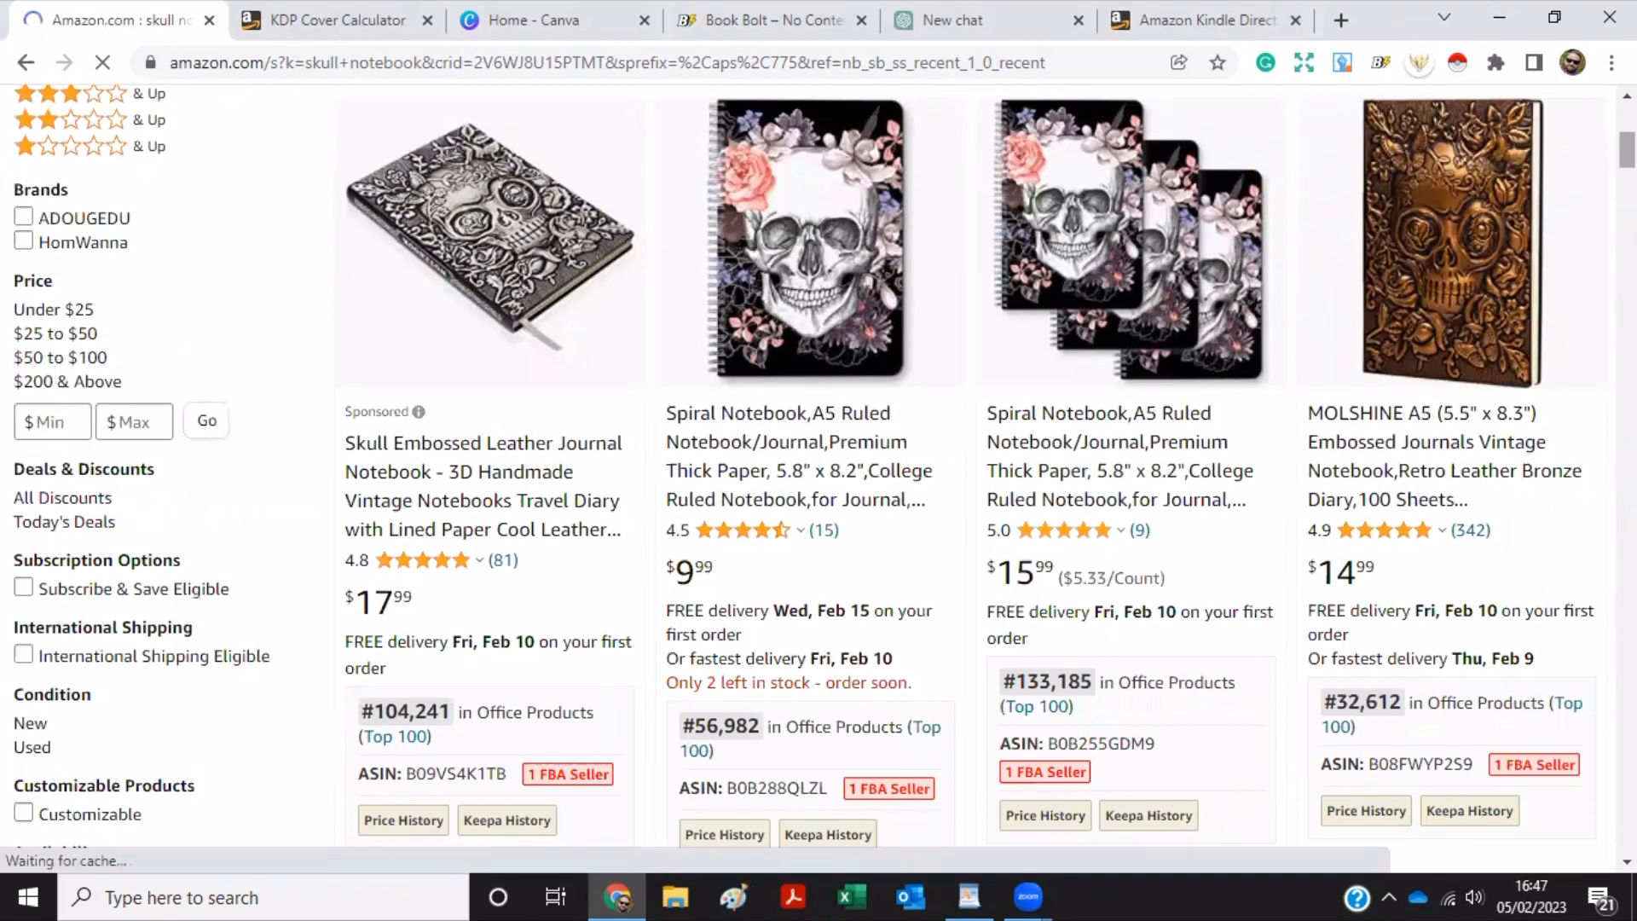
scroll(986, 111, "up", 6)
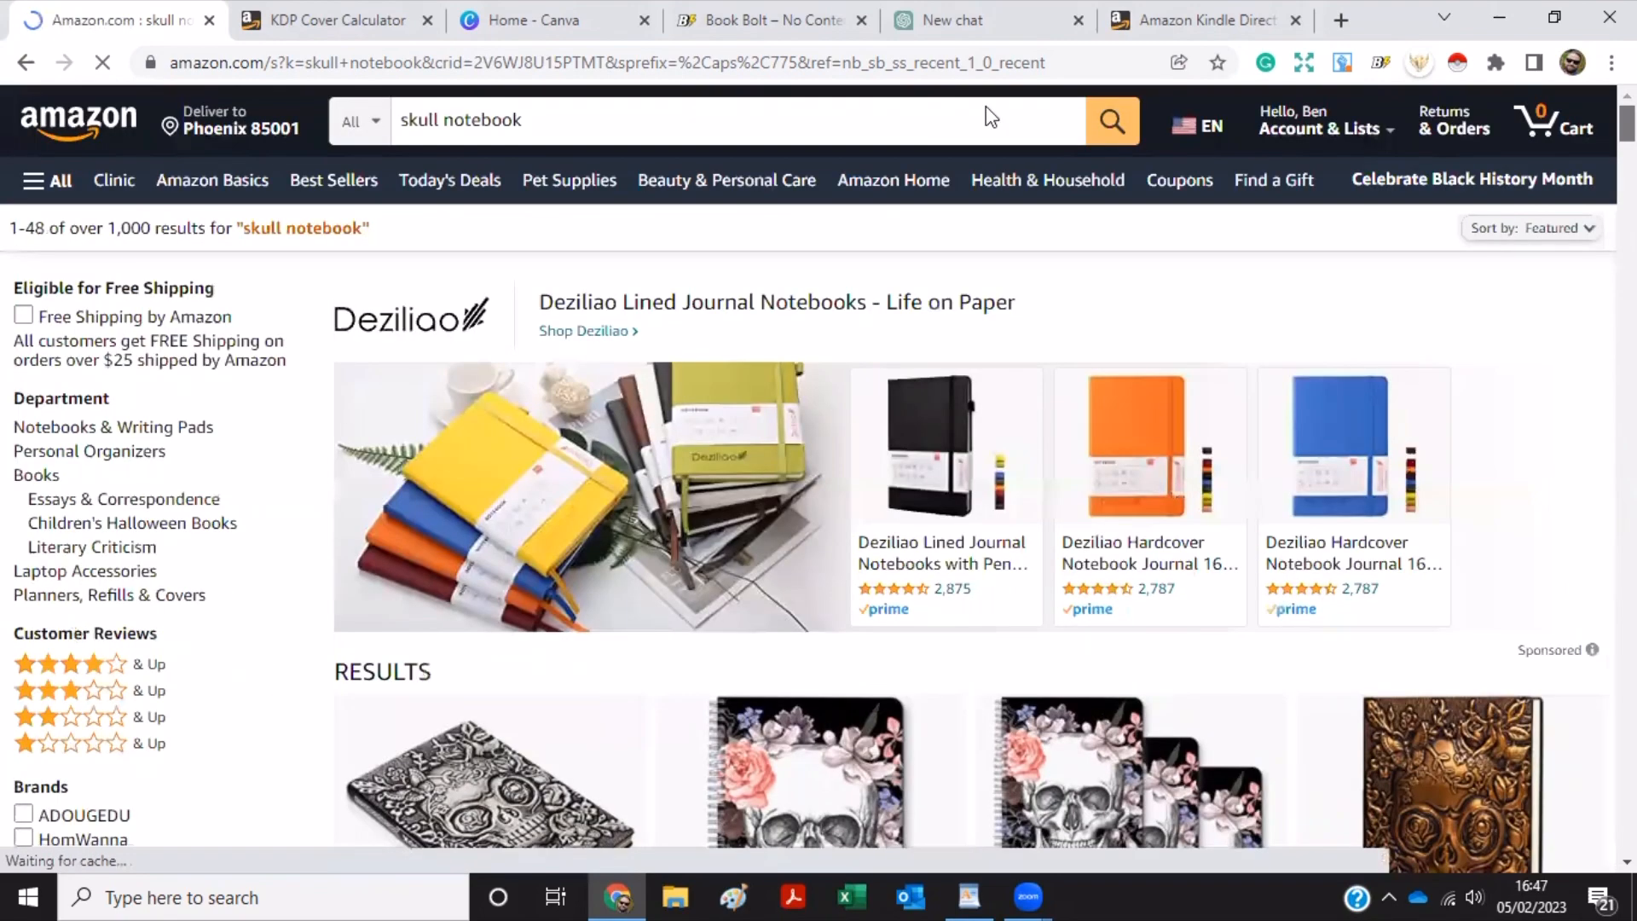
Bring up the search suggestions for "skull notebook", then switch to WordPad and note "Skull notebook" as the first keyword.
left_click(547, 137)
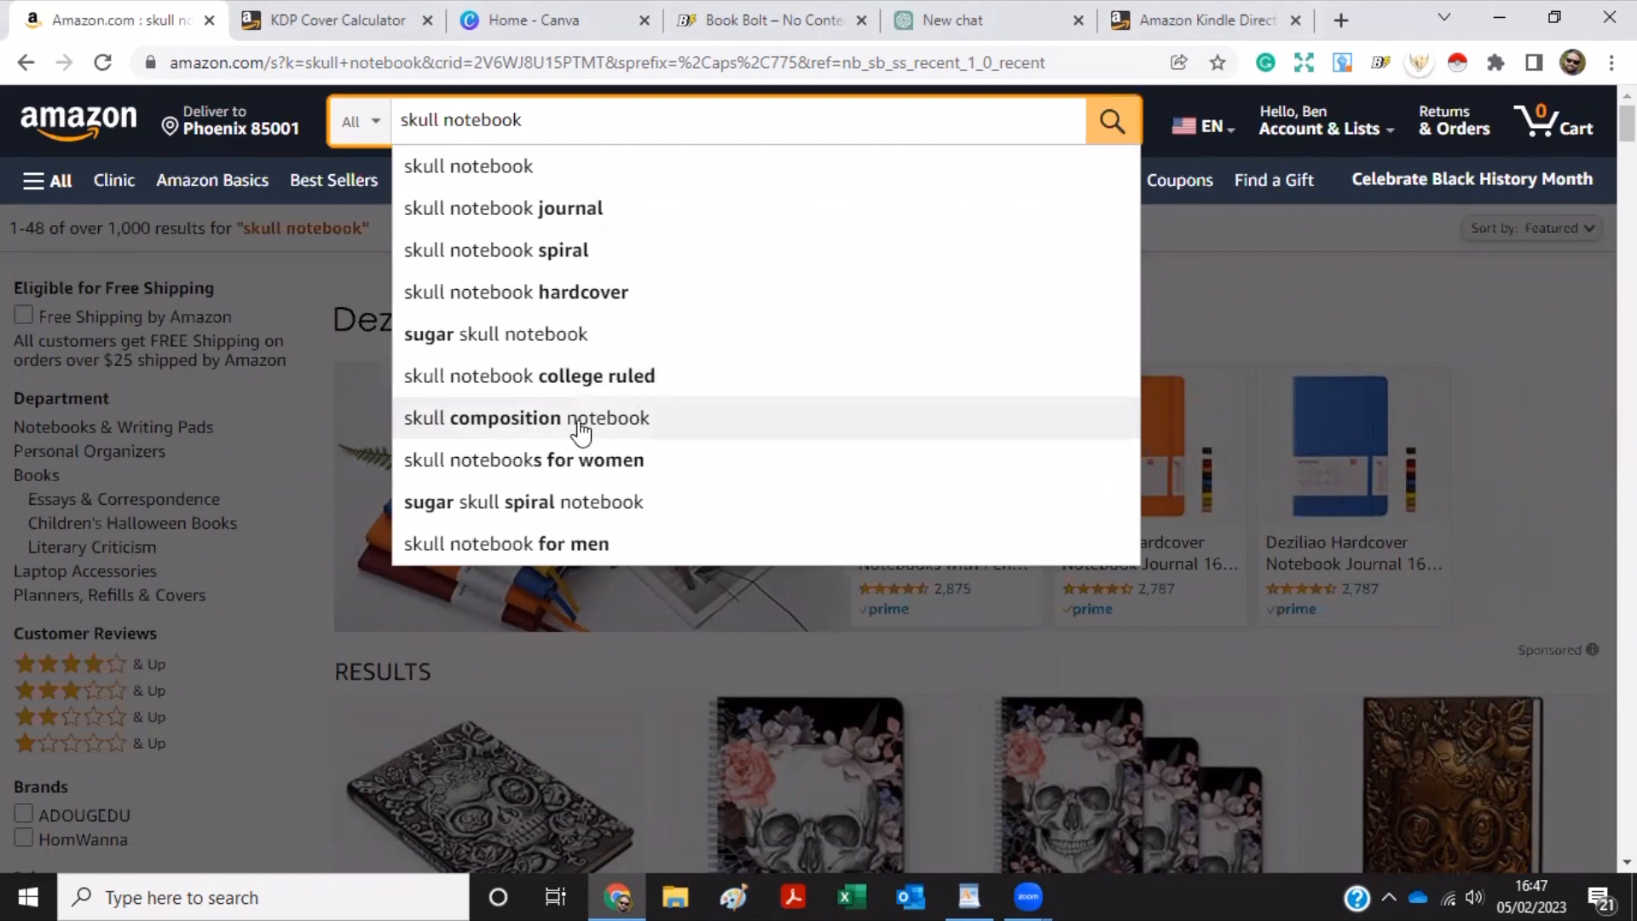
left_click(970, 896)
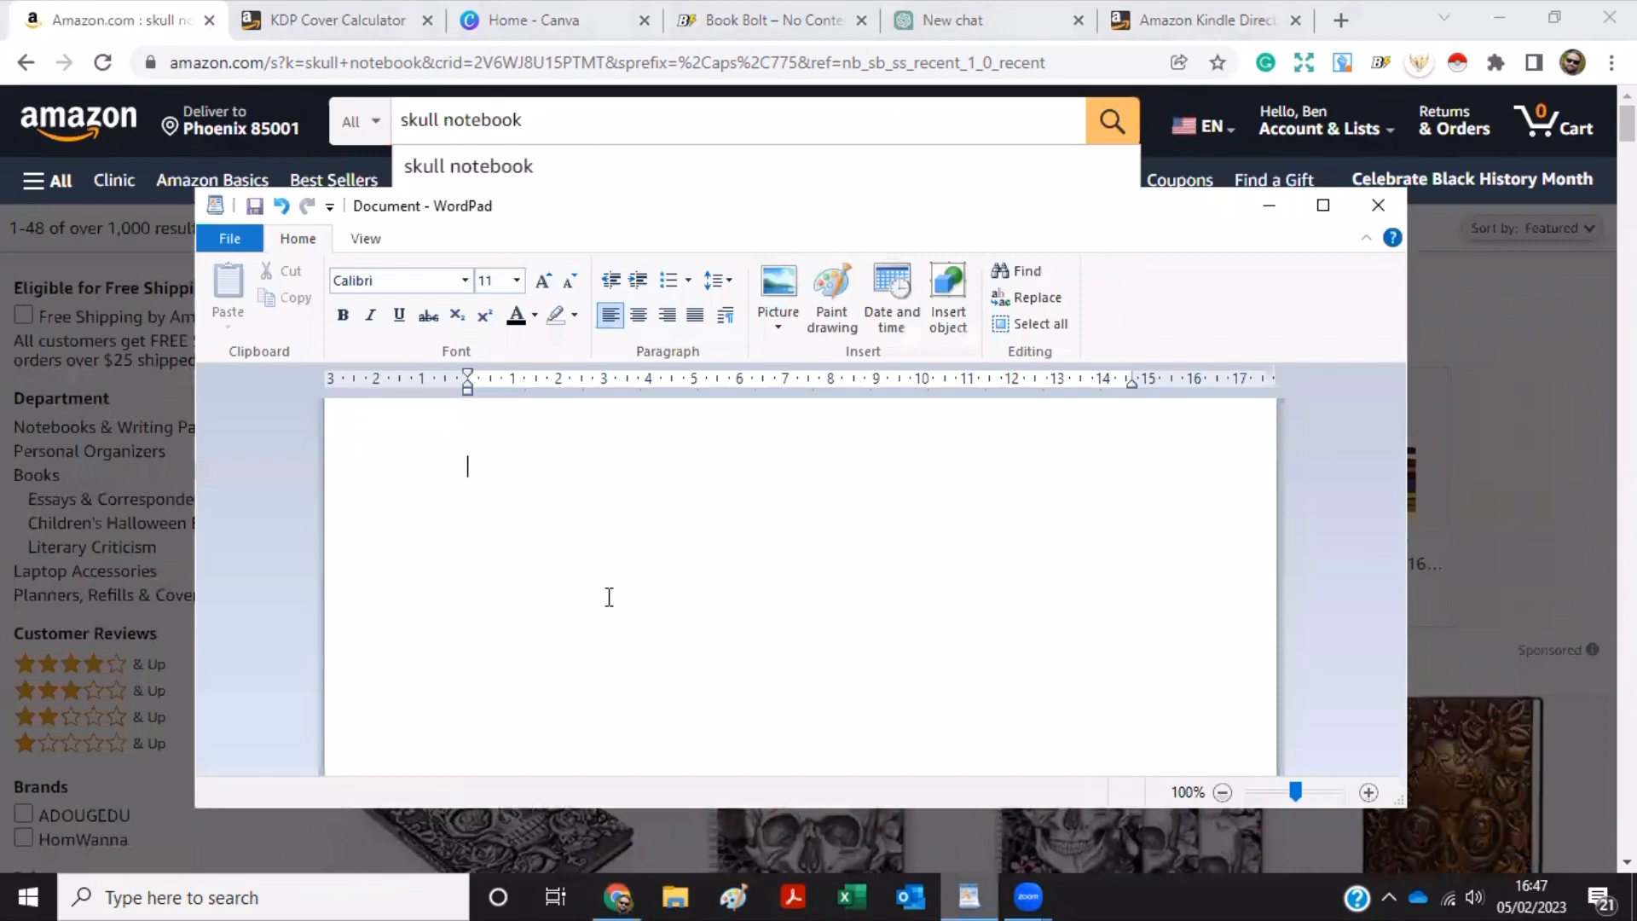
type("skull ")
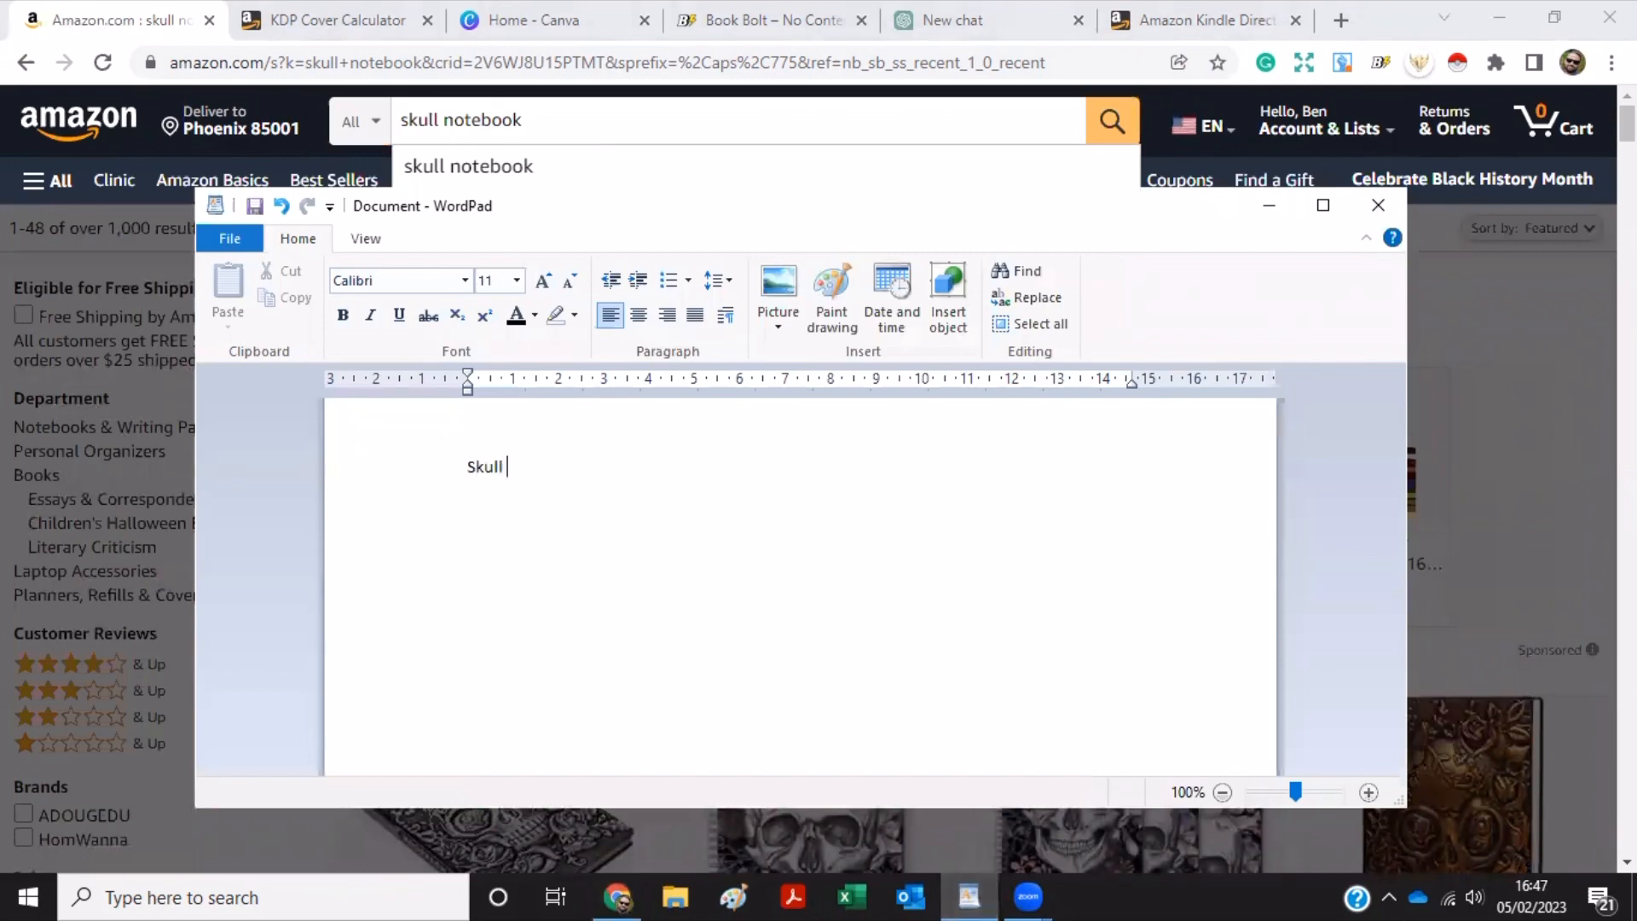
type("notebook")
key("Return")
left_click(1269, 209)
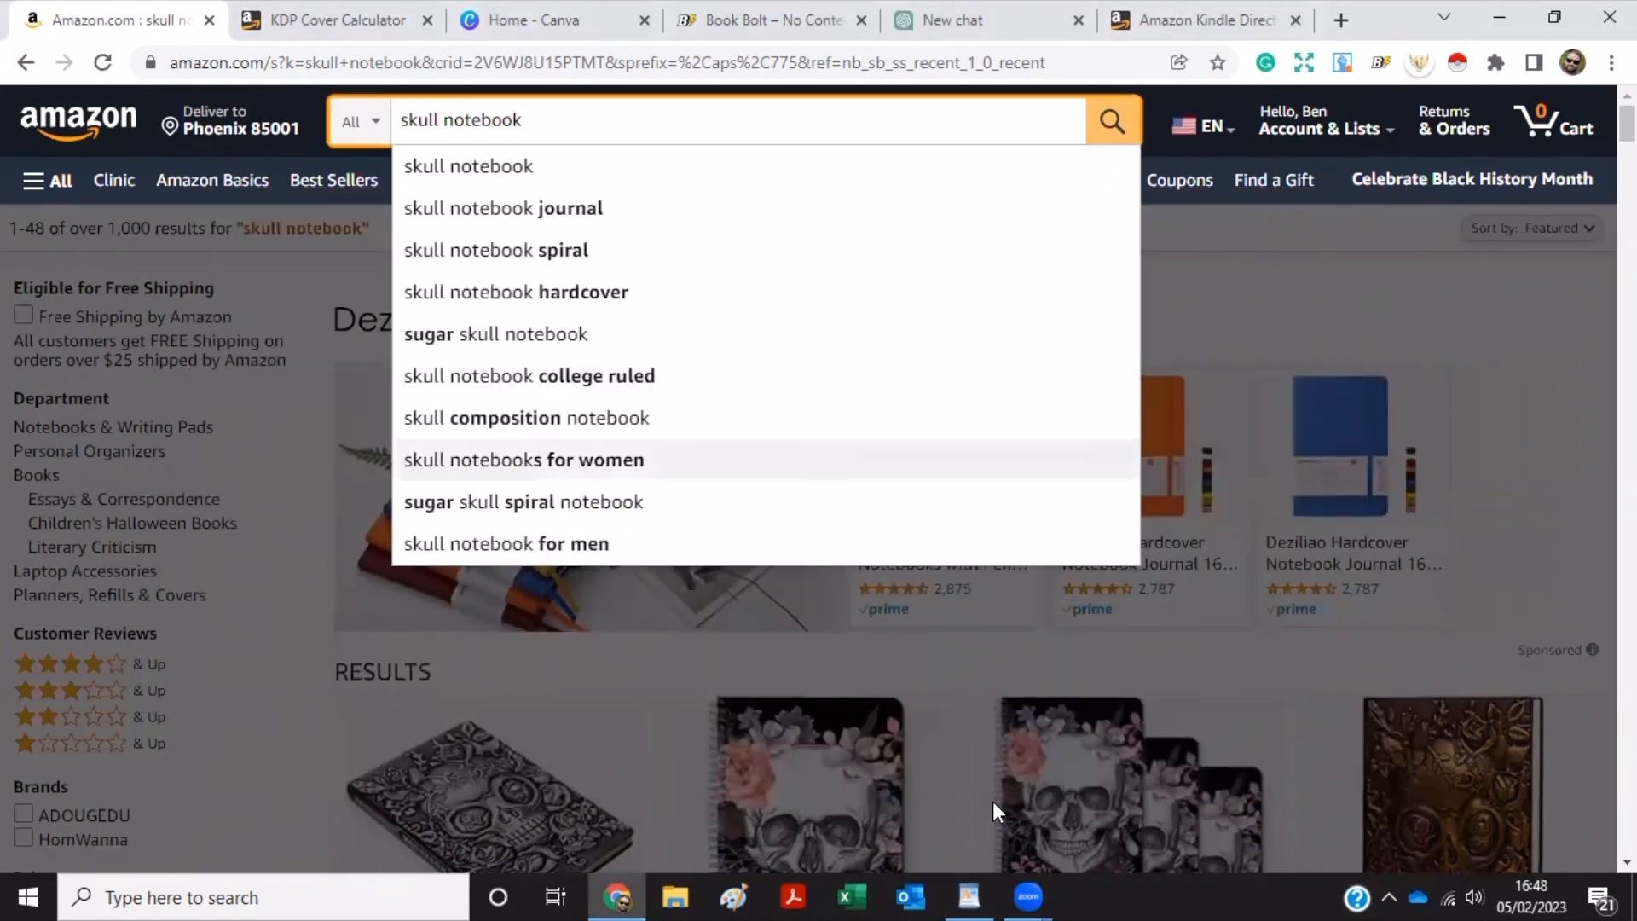
Add "skull notebook journal" as the second keyword in the WordPad list and return to the Amazon suggestions.
key("alt+Tab")
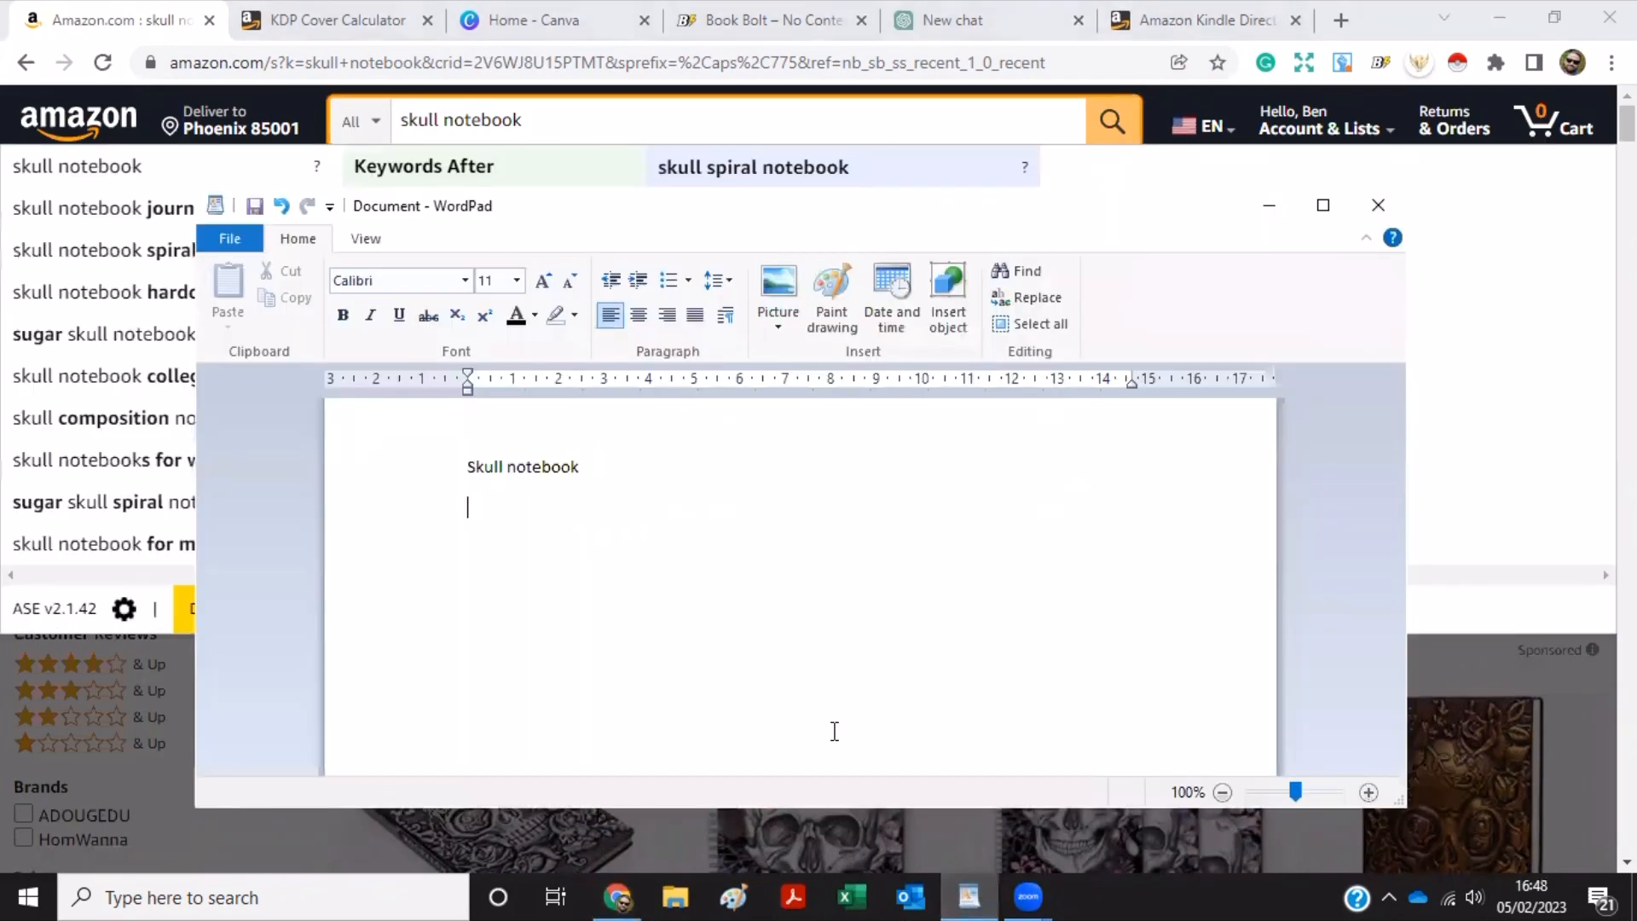
type("skull not")
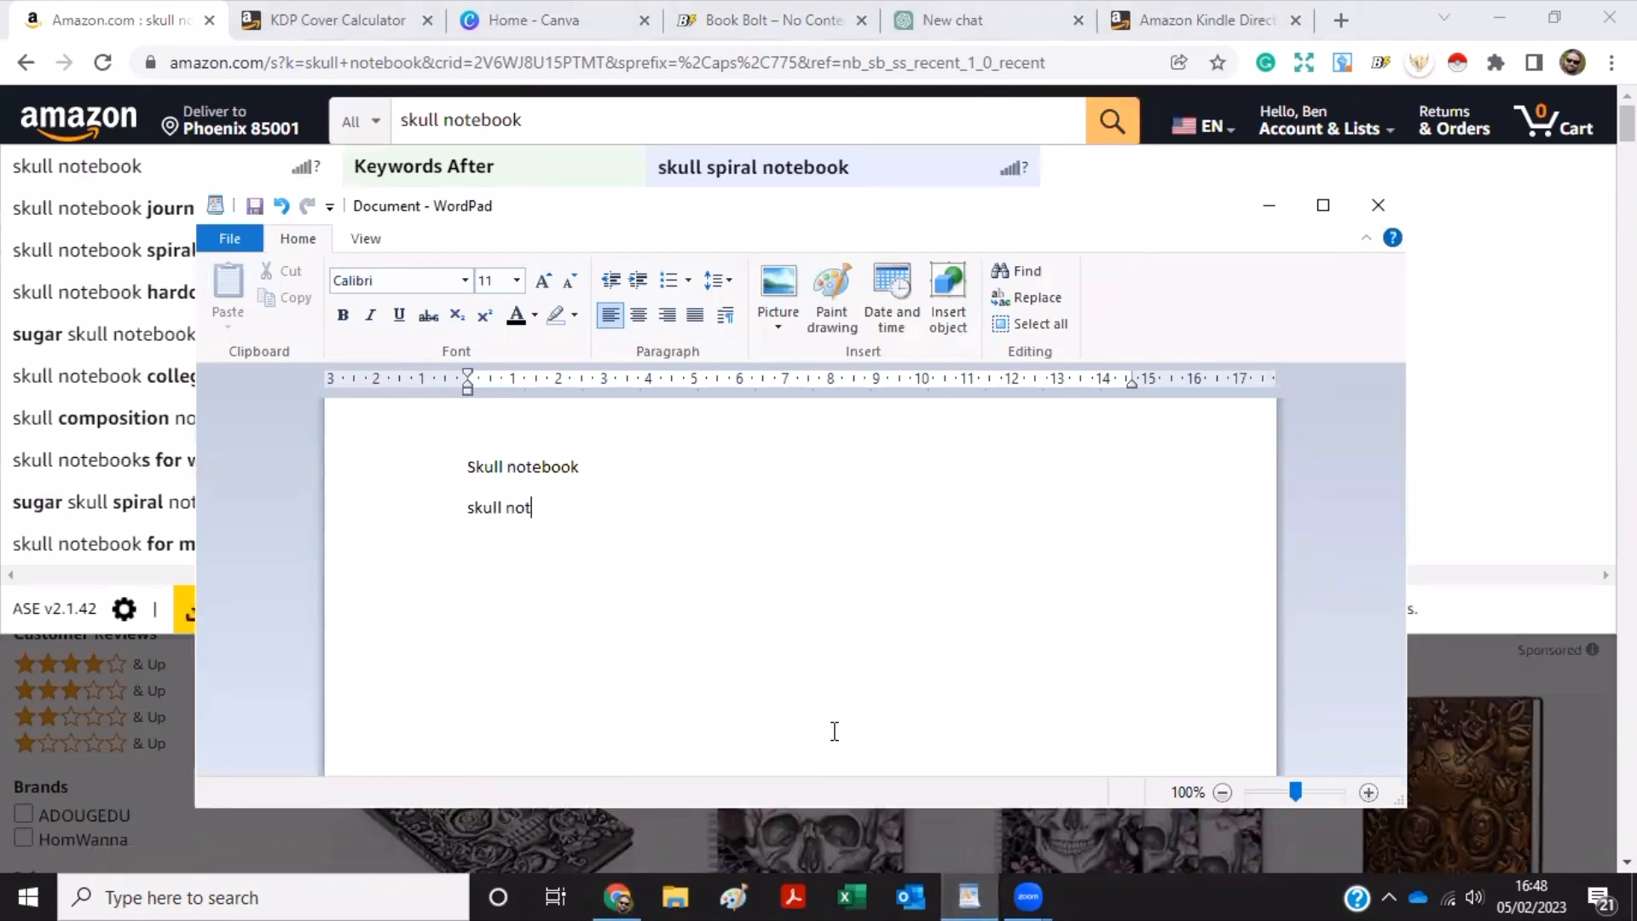
type("ebook journal")
left_click(1271, 208)
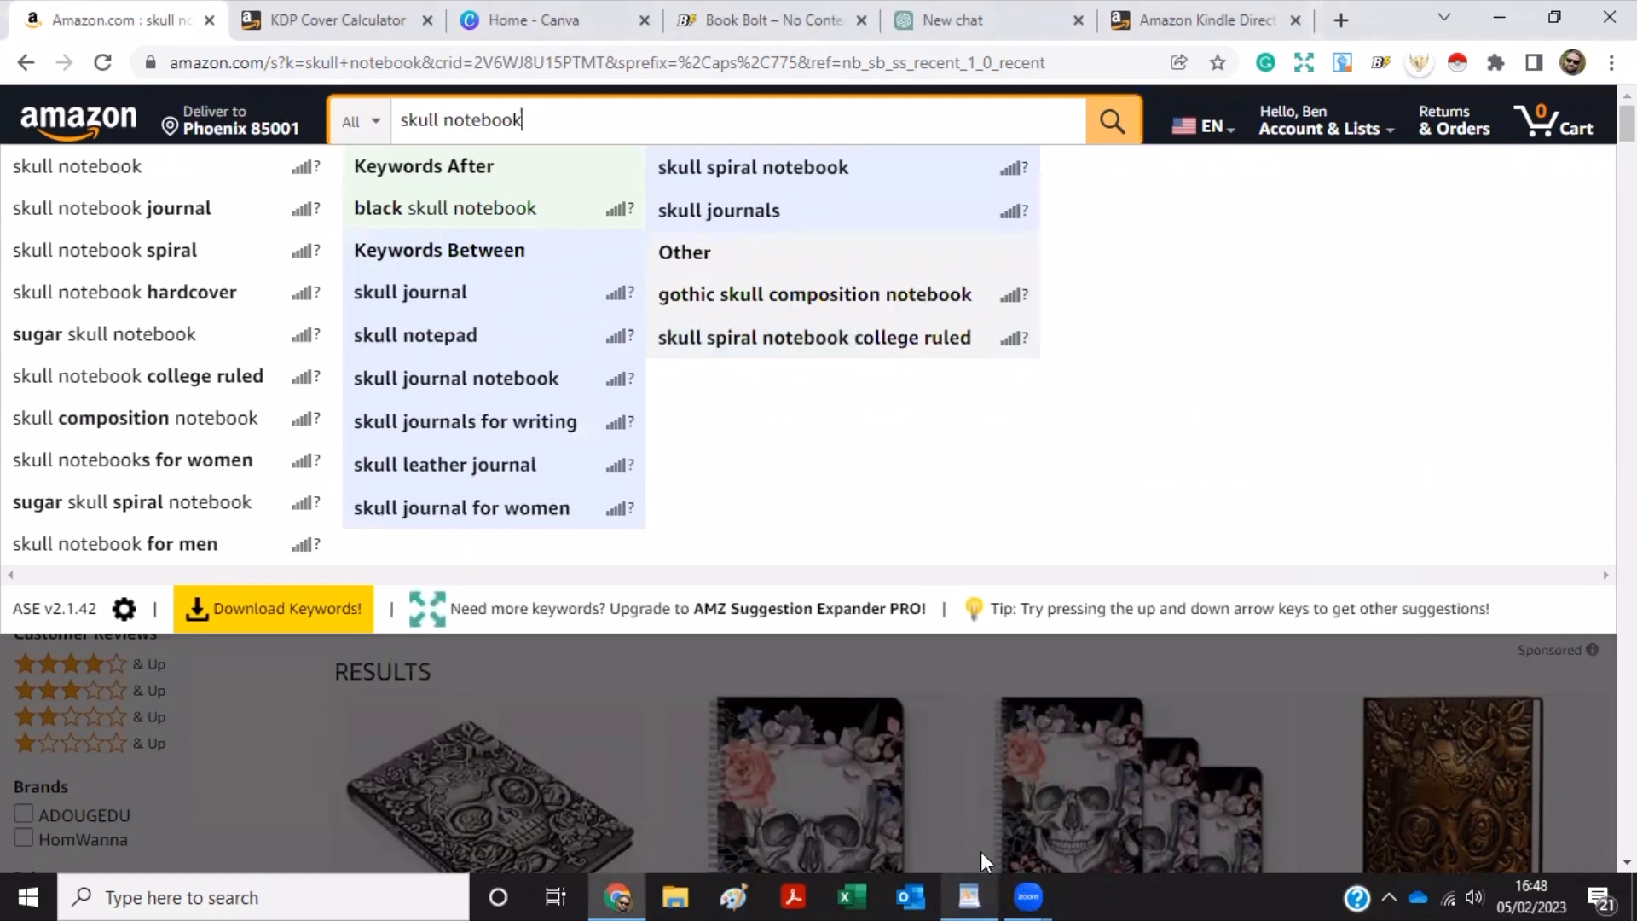
Add "skull composition notebook" as the third keyword in the WordPad list, checking the wording against the Amazon suggestions.
mouse_move(981, 842)
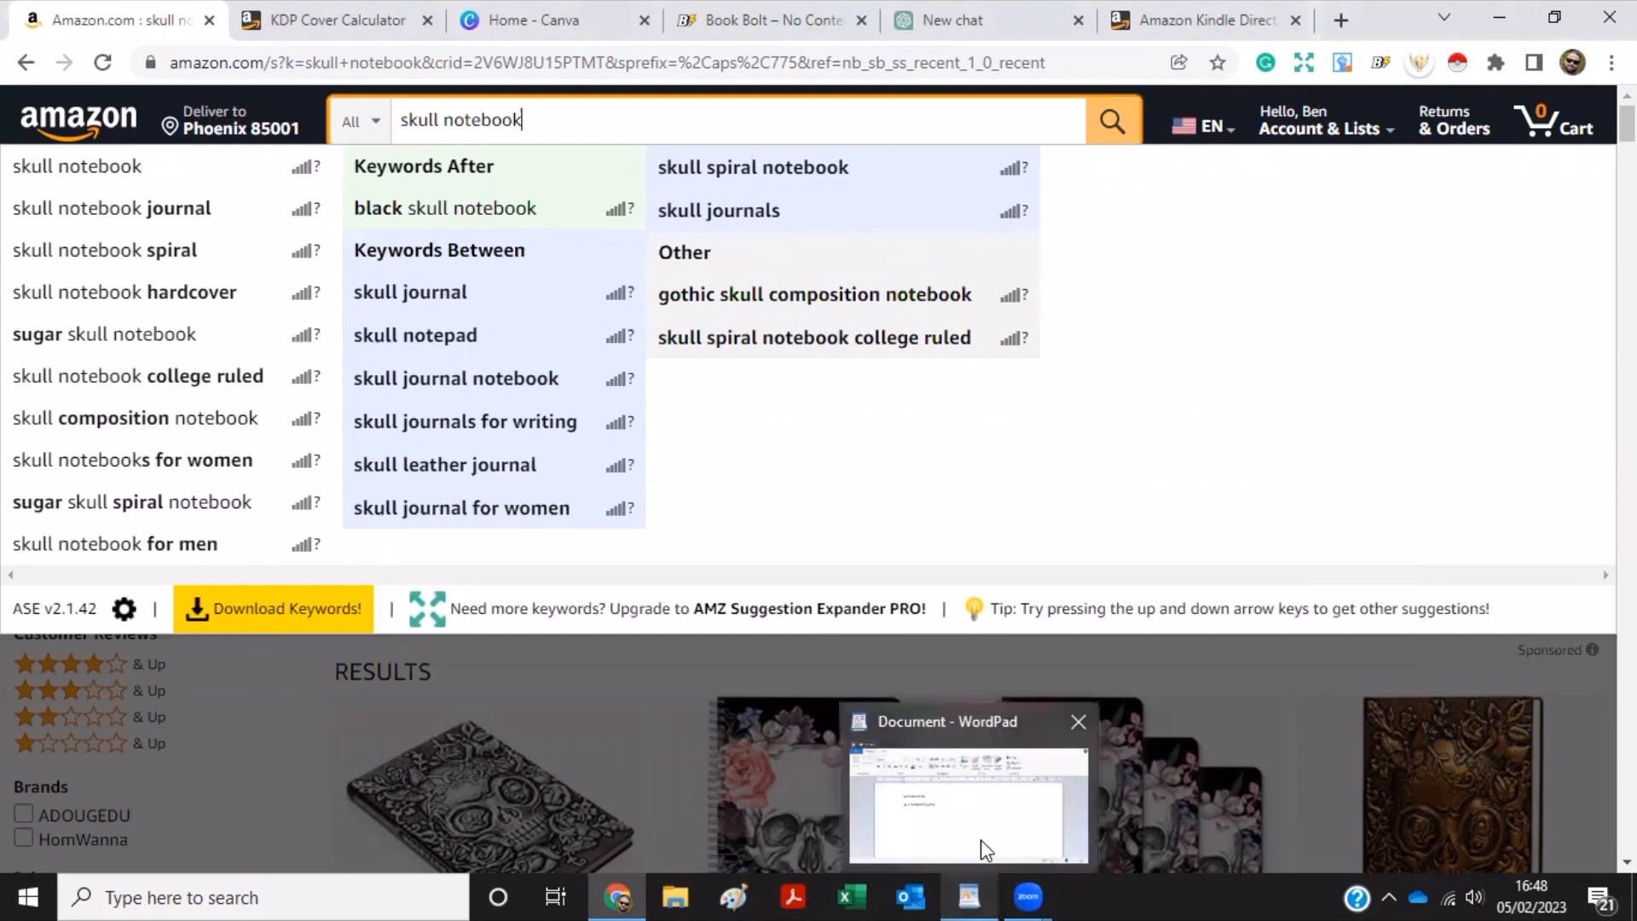
left_click(980, 839)
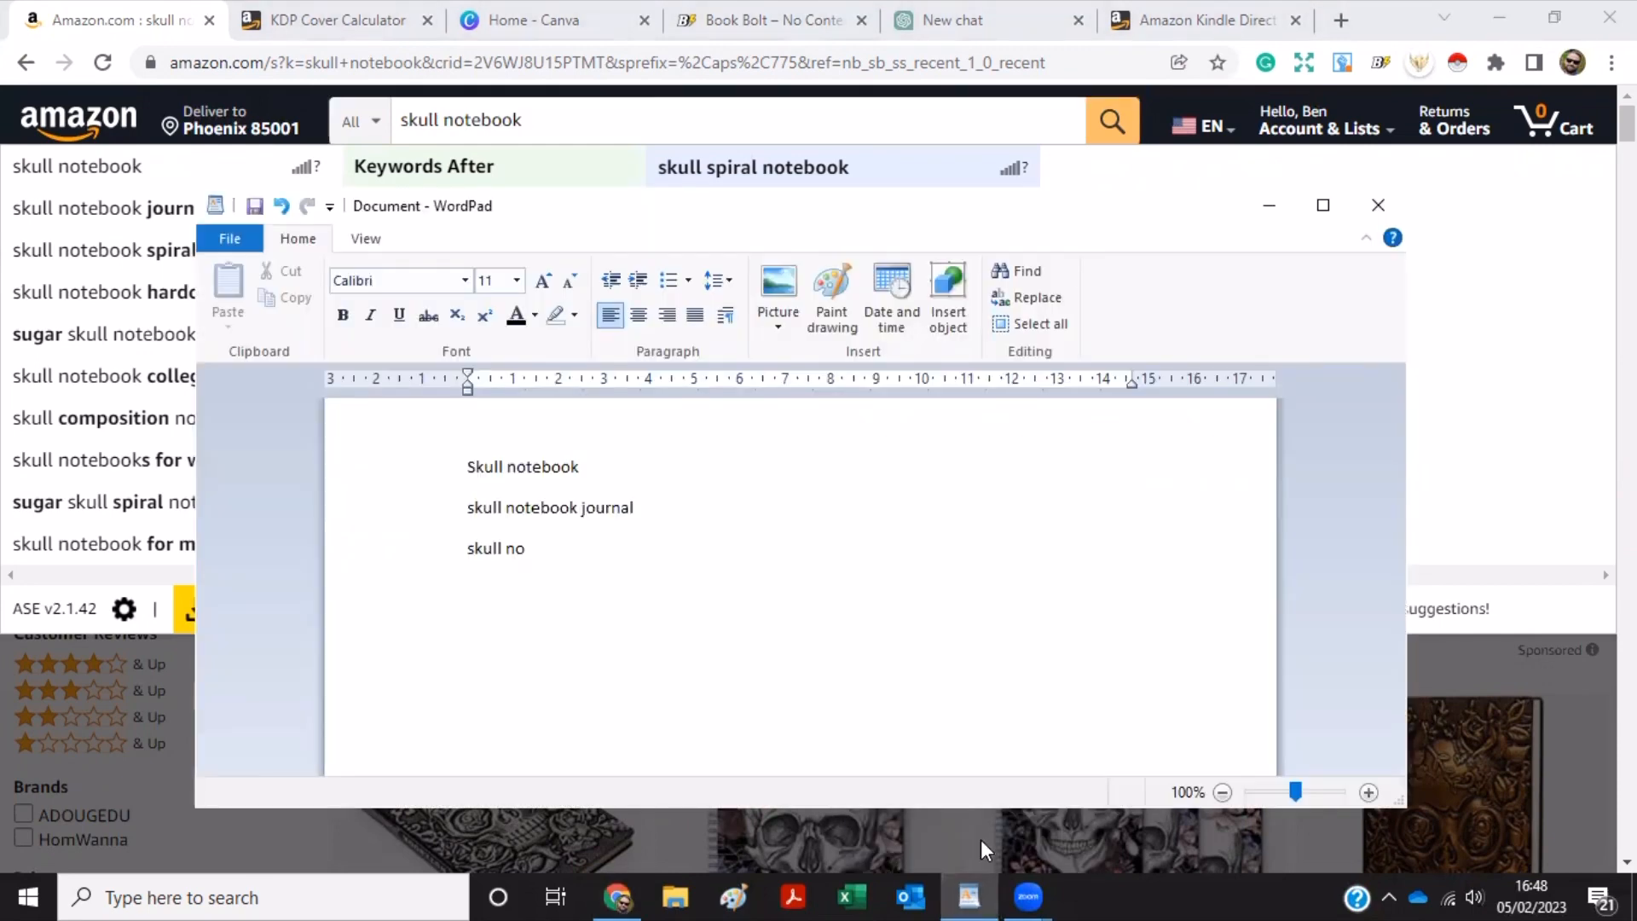
key("BackSpace")
key("BackSpace")
left_click(1269, 207)
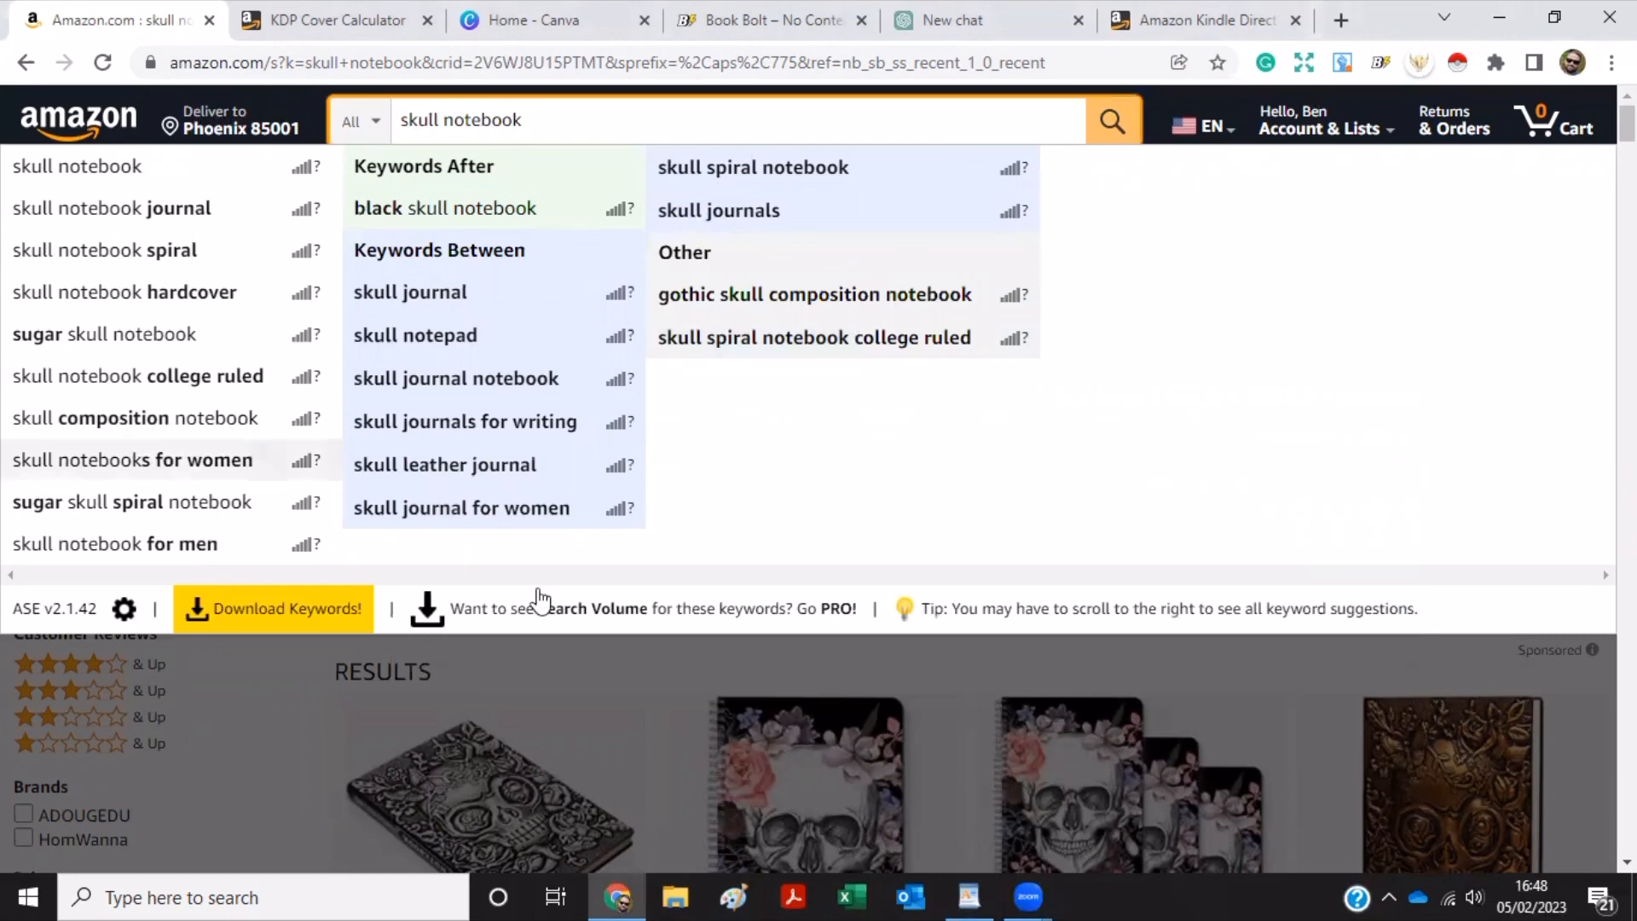
left_click(972, 895)
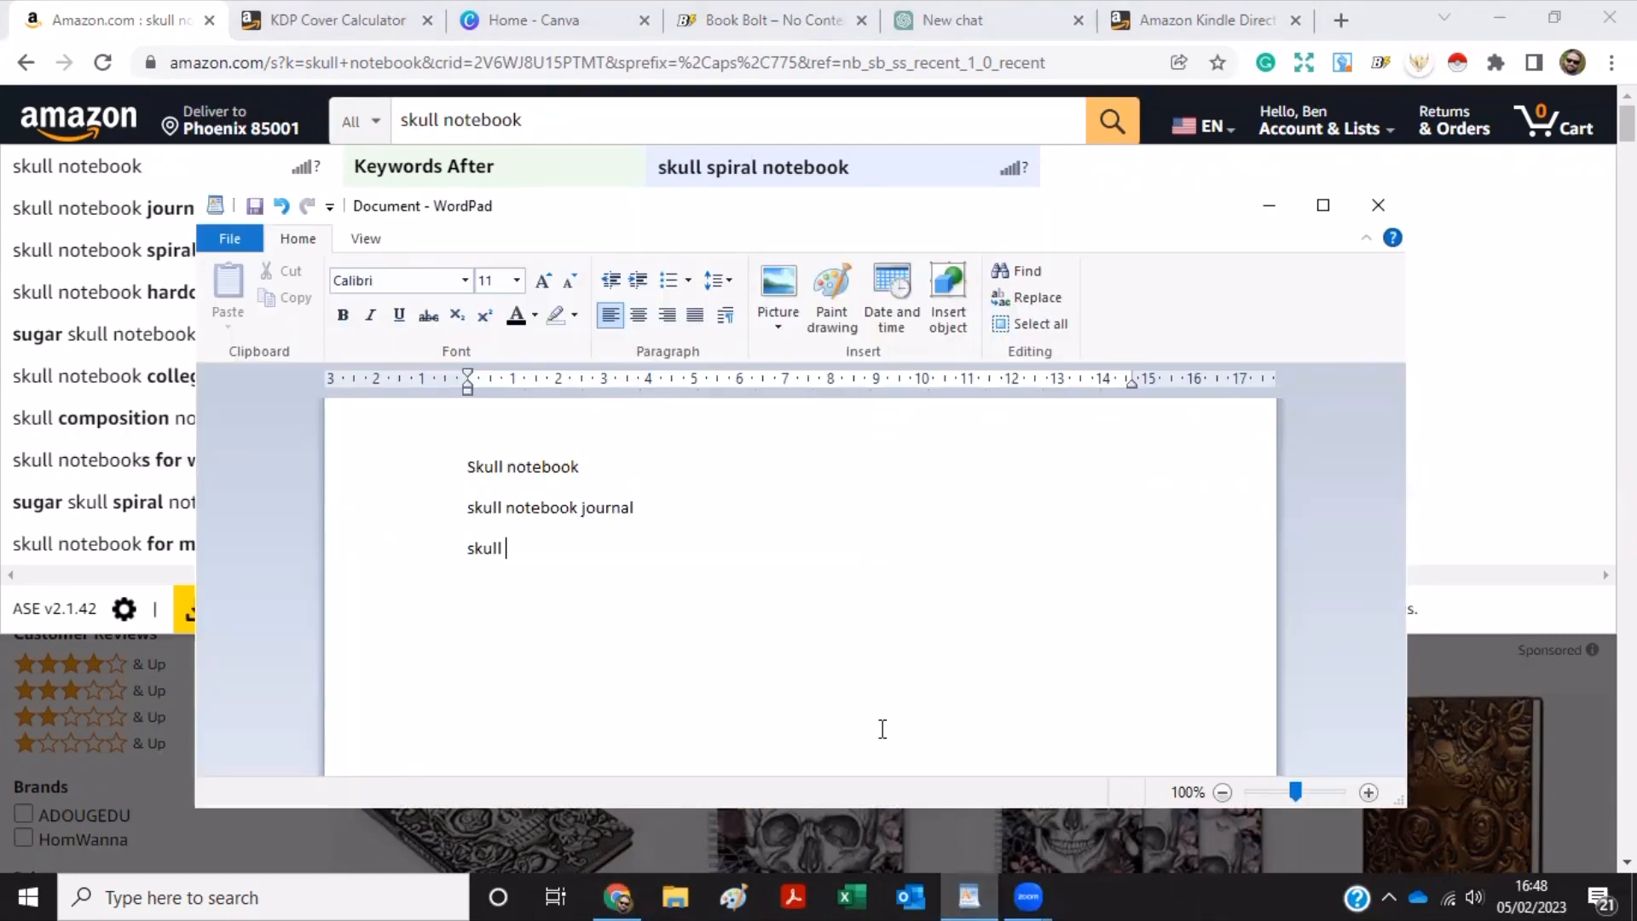
type("composition noteboo")
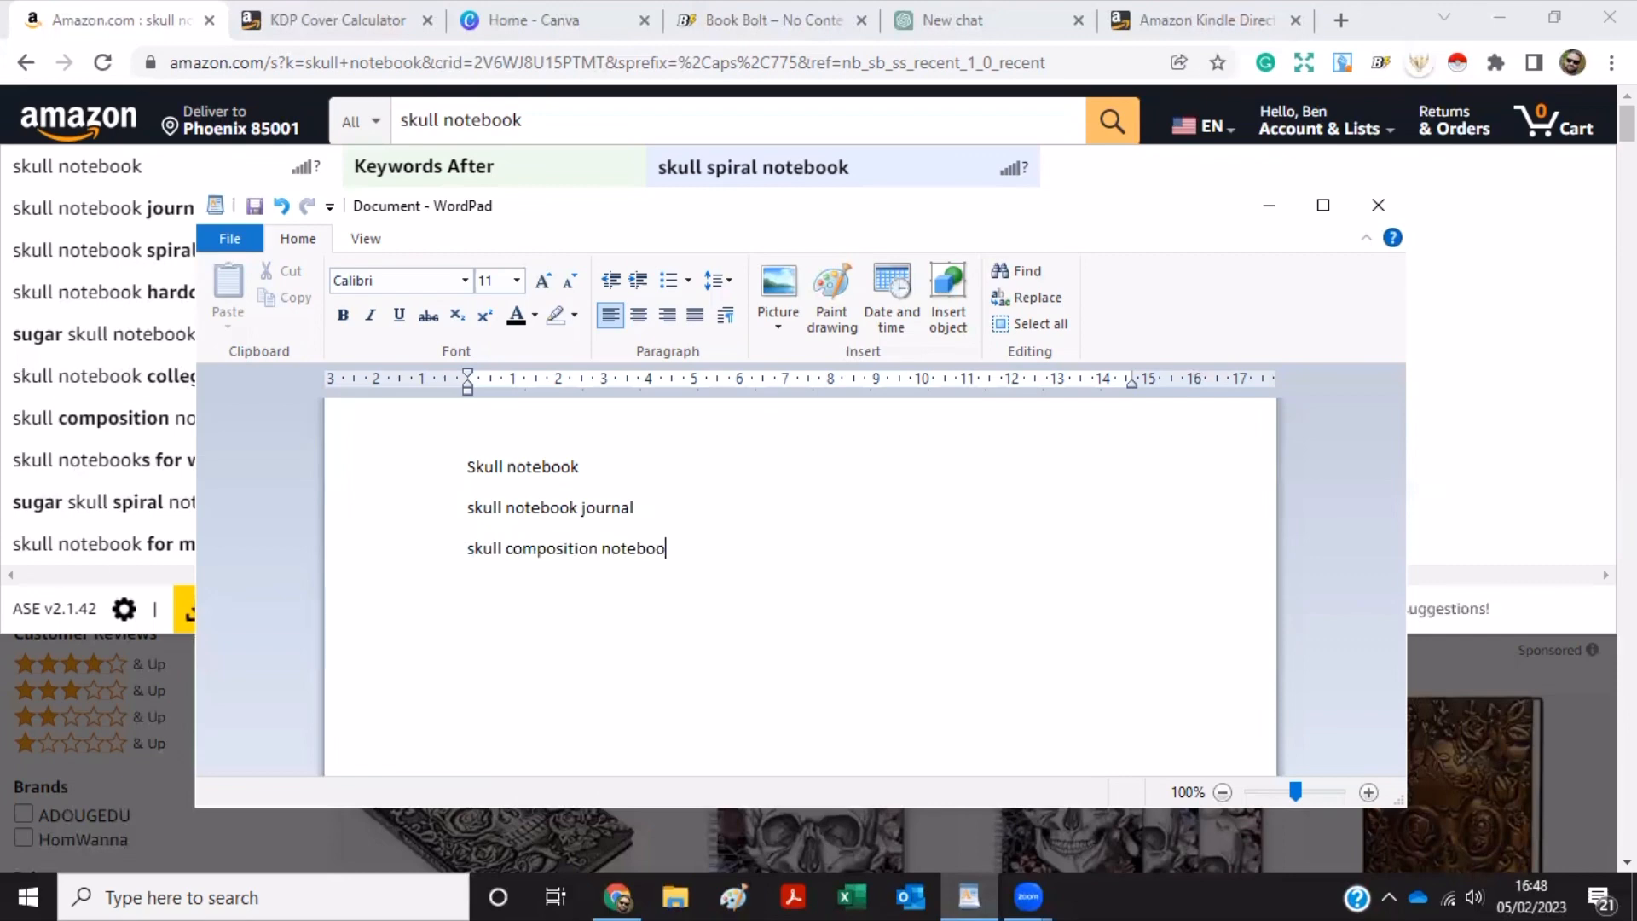
type("k")
left_click(1271, 205)
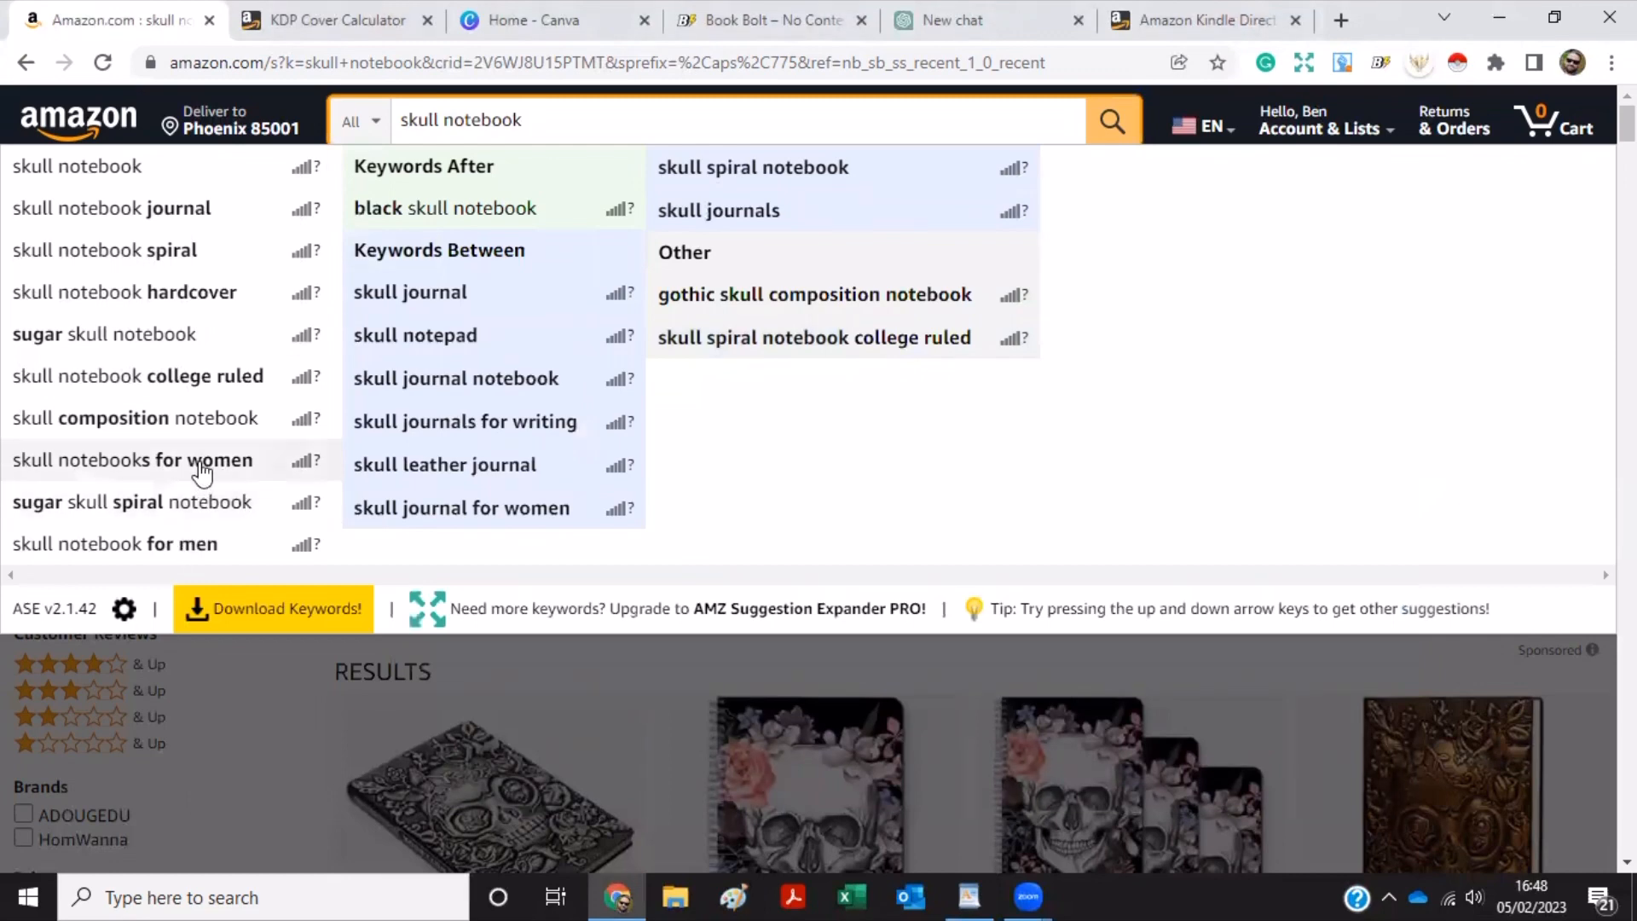
Add the keywords "skull notebooks for men" and "skull notebooks for women" on separate lines of the WordPad list.
left_click(970, 895)
type("tebook")
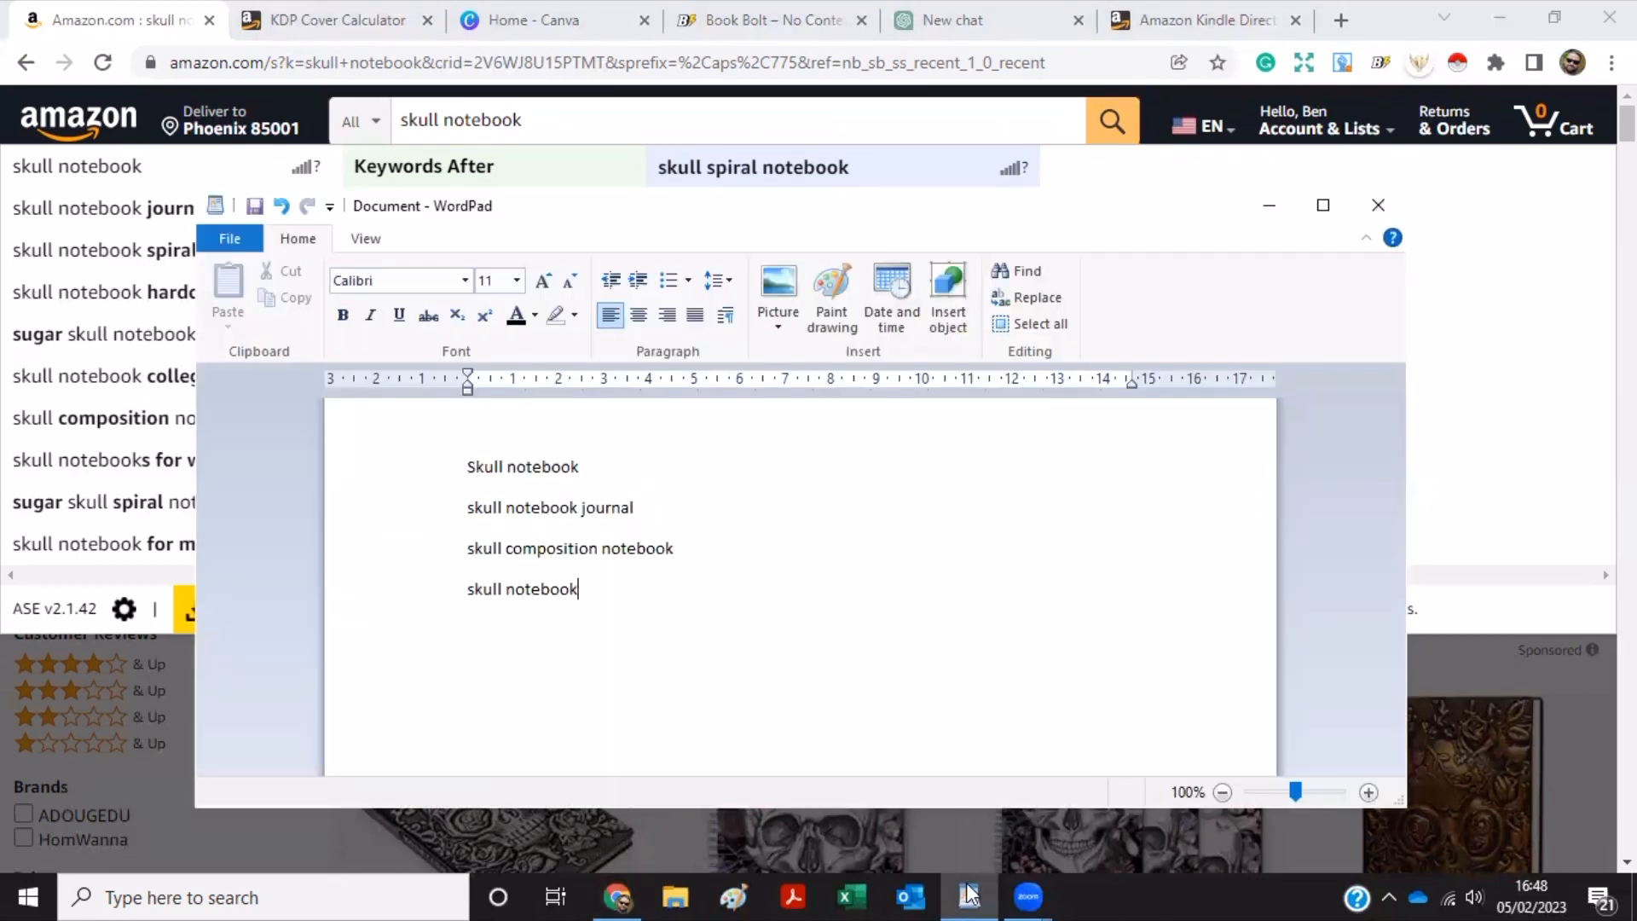
type("s for men")
key("Return")
type("skull notebooks f")
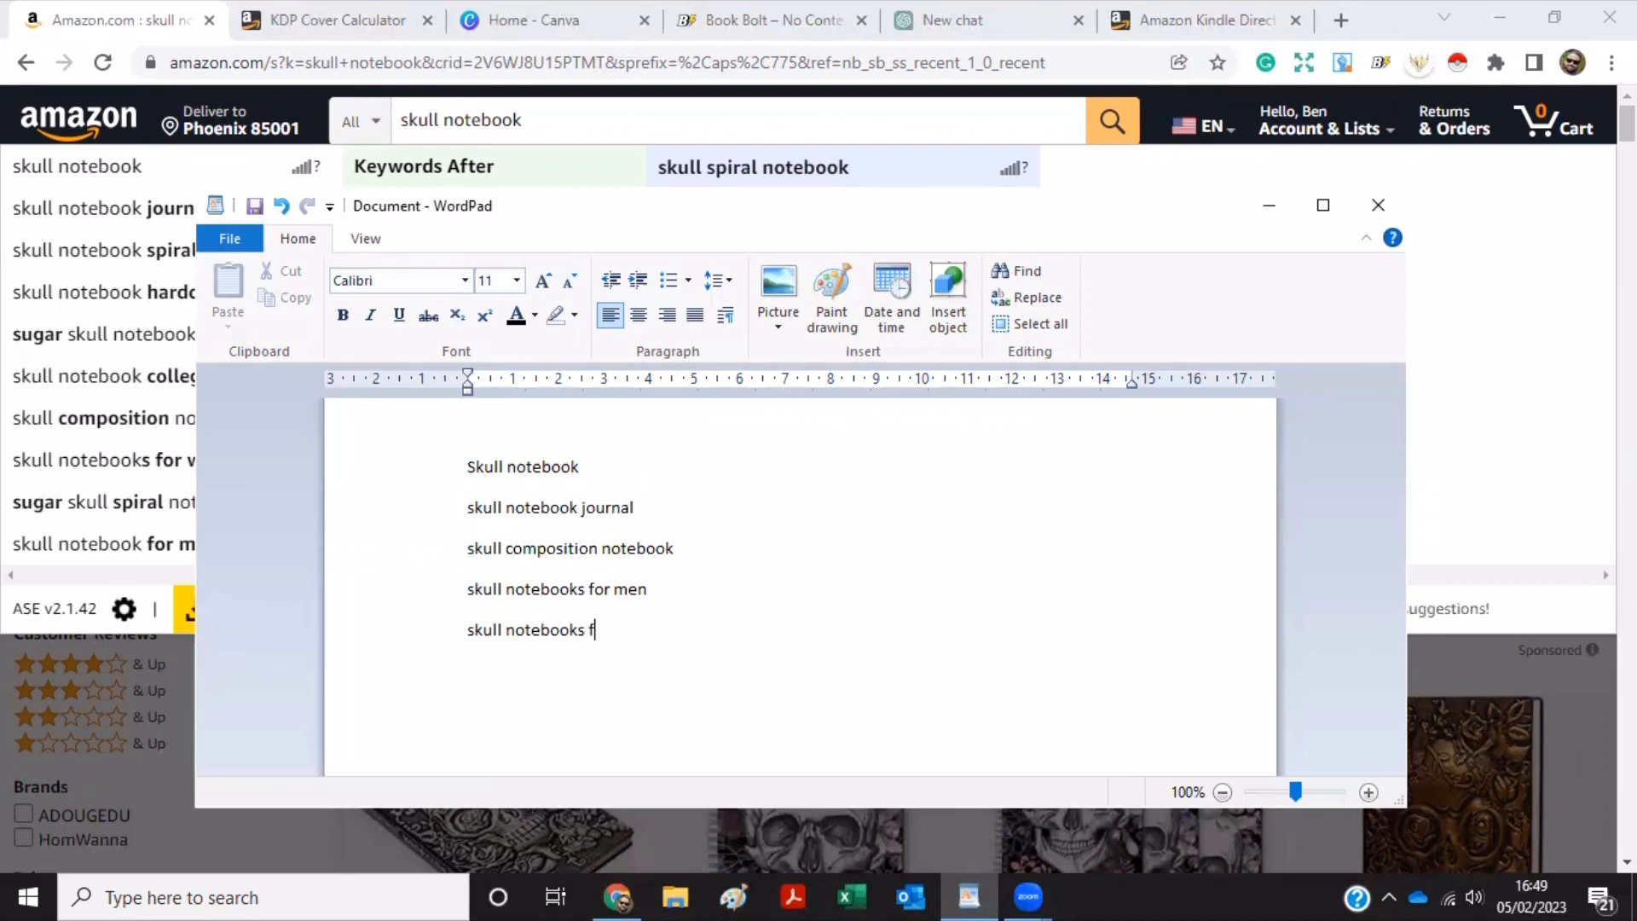
type("or women")
left_click(1268, 206)
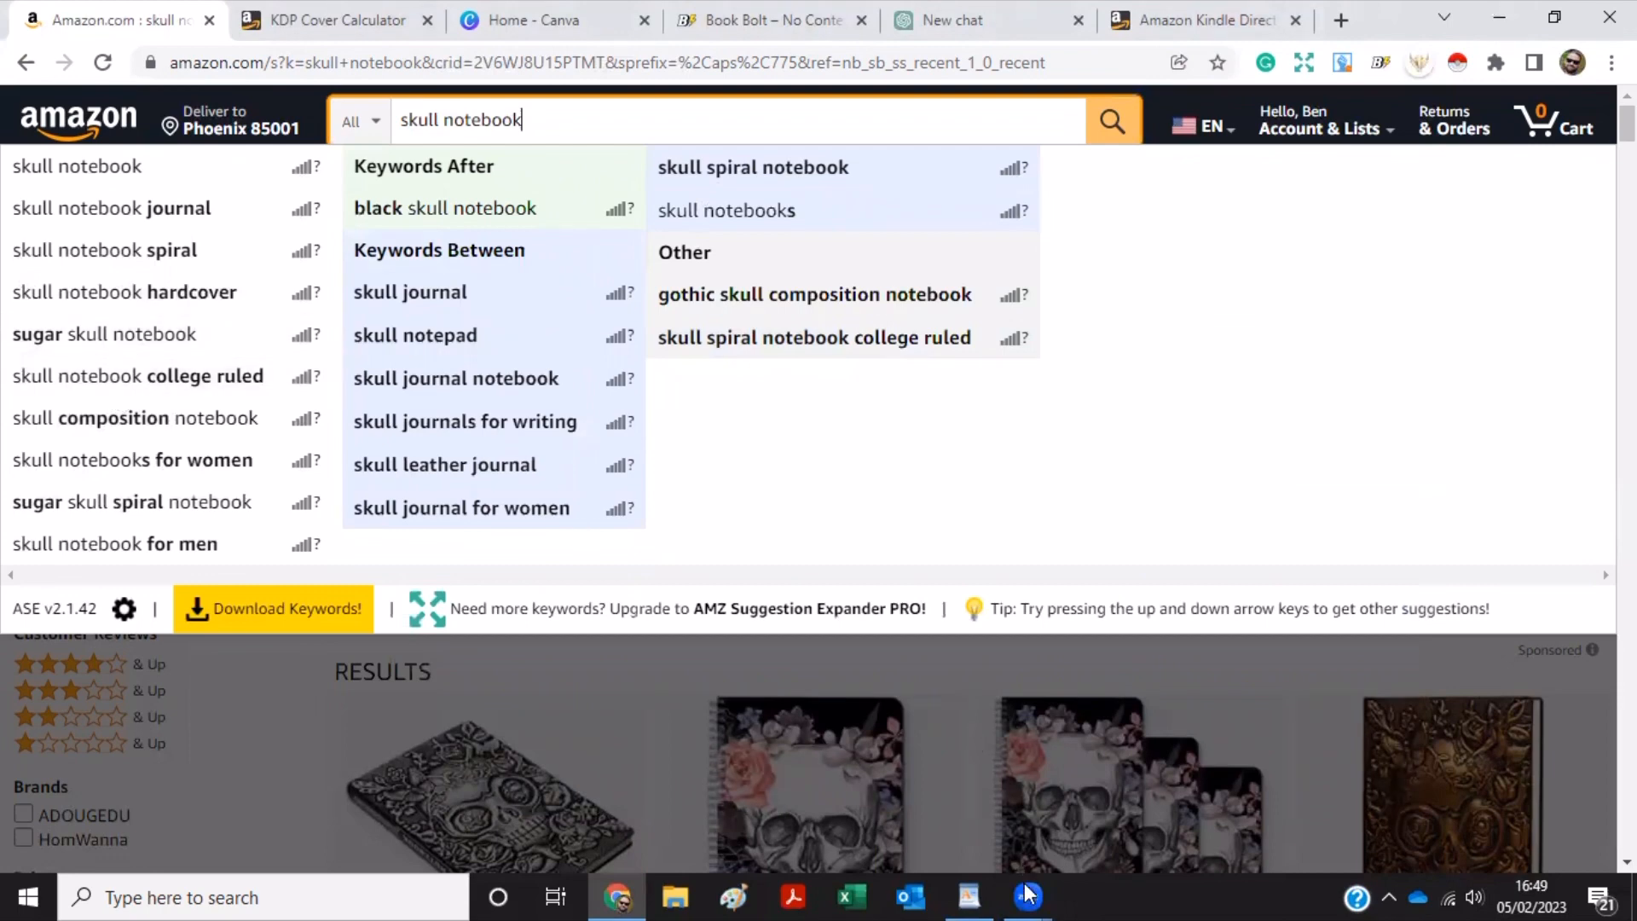
Add "skull notebook college ruled" on a new line of the WordPad keyword list and go back to Amazon.
left_click(970, 895)
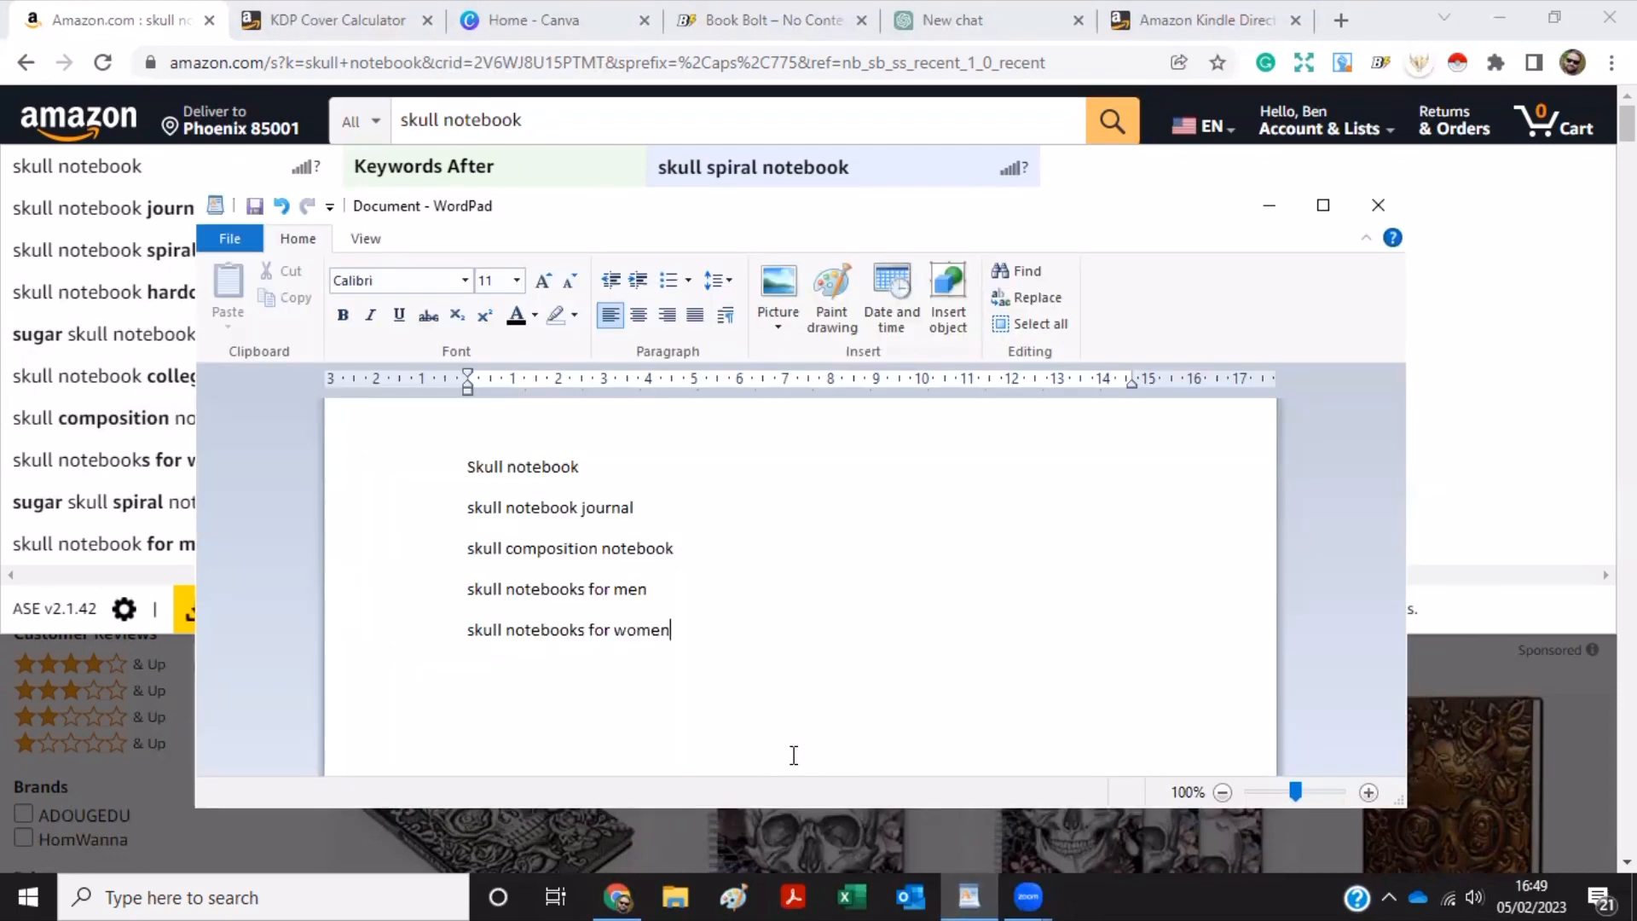
key("Return")
type("skull notebook college rule")
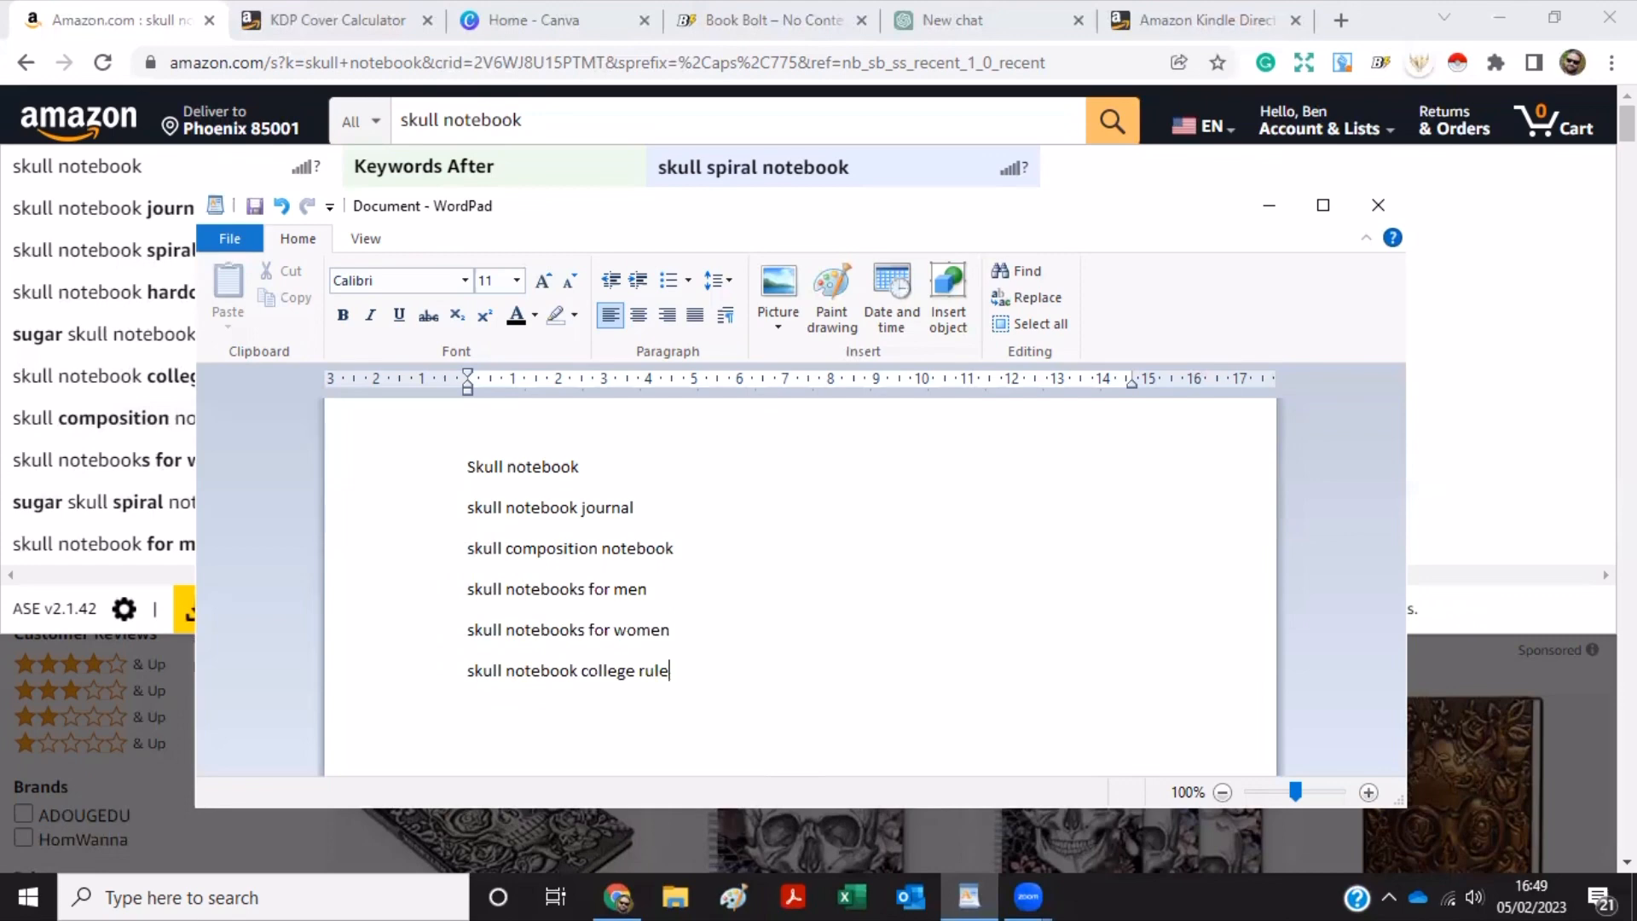
type("d")
key("alt+Tab")
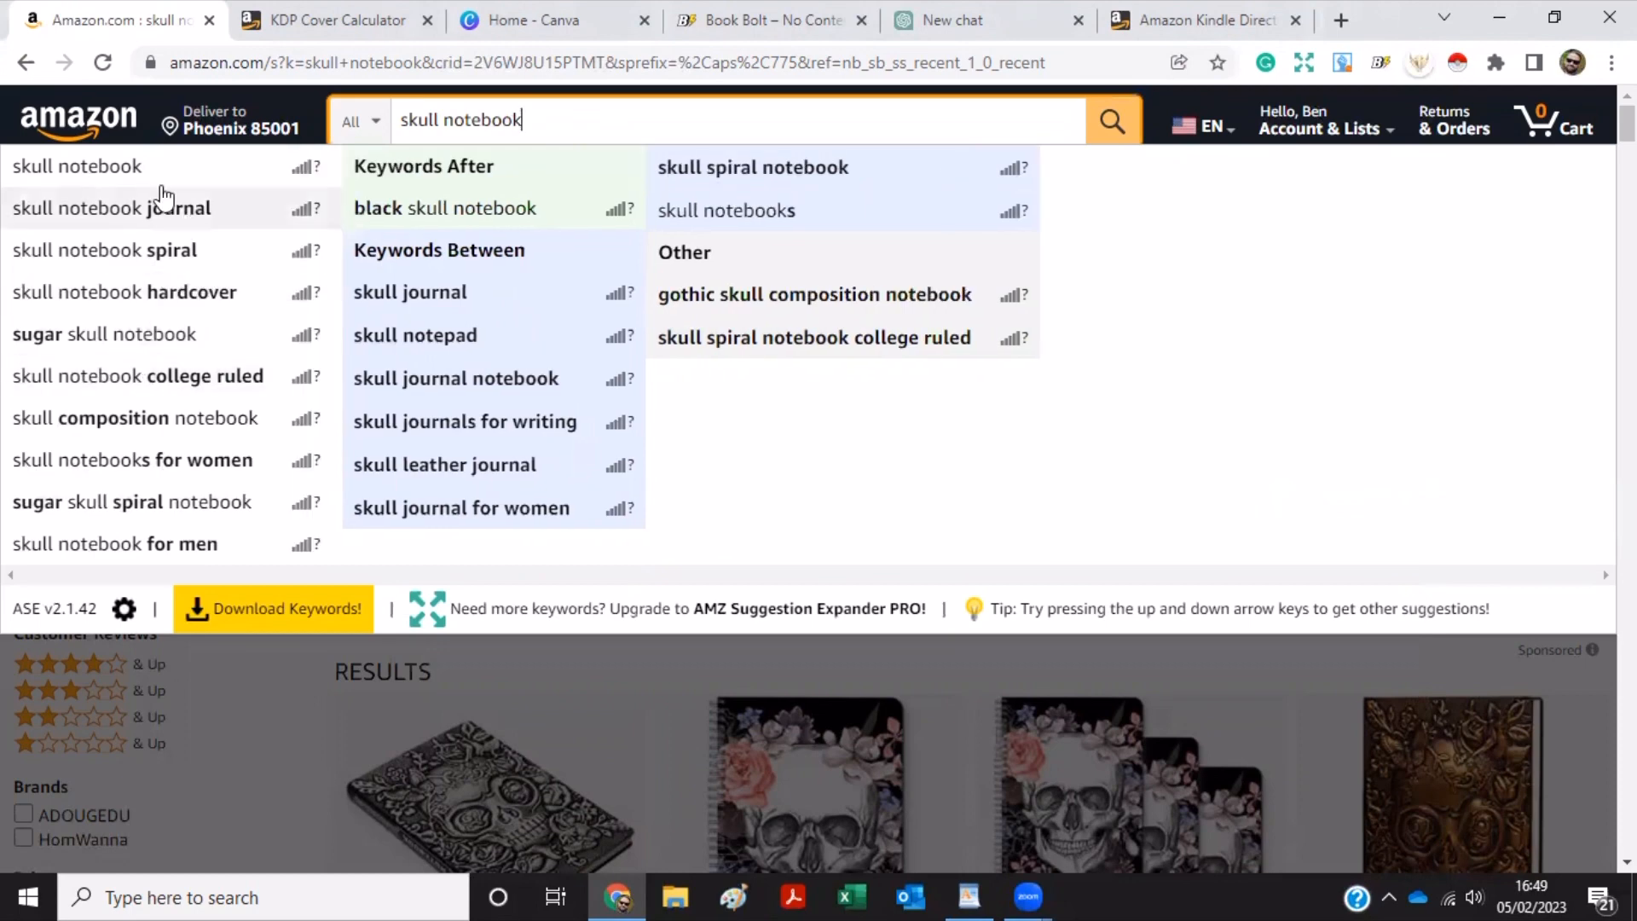
Search Amazon for the suggested "skull notebook journal" and examine its related suggestions and the product titles for more keywords.
left_click(165, 217)
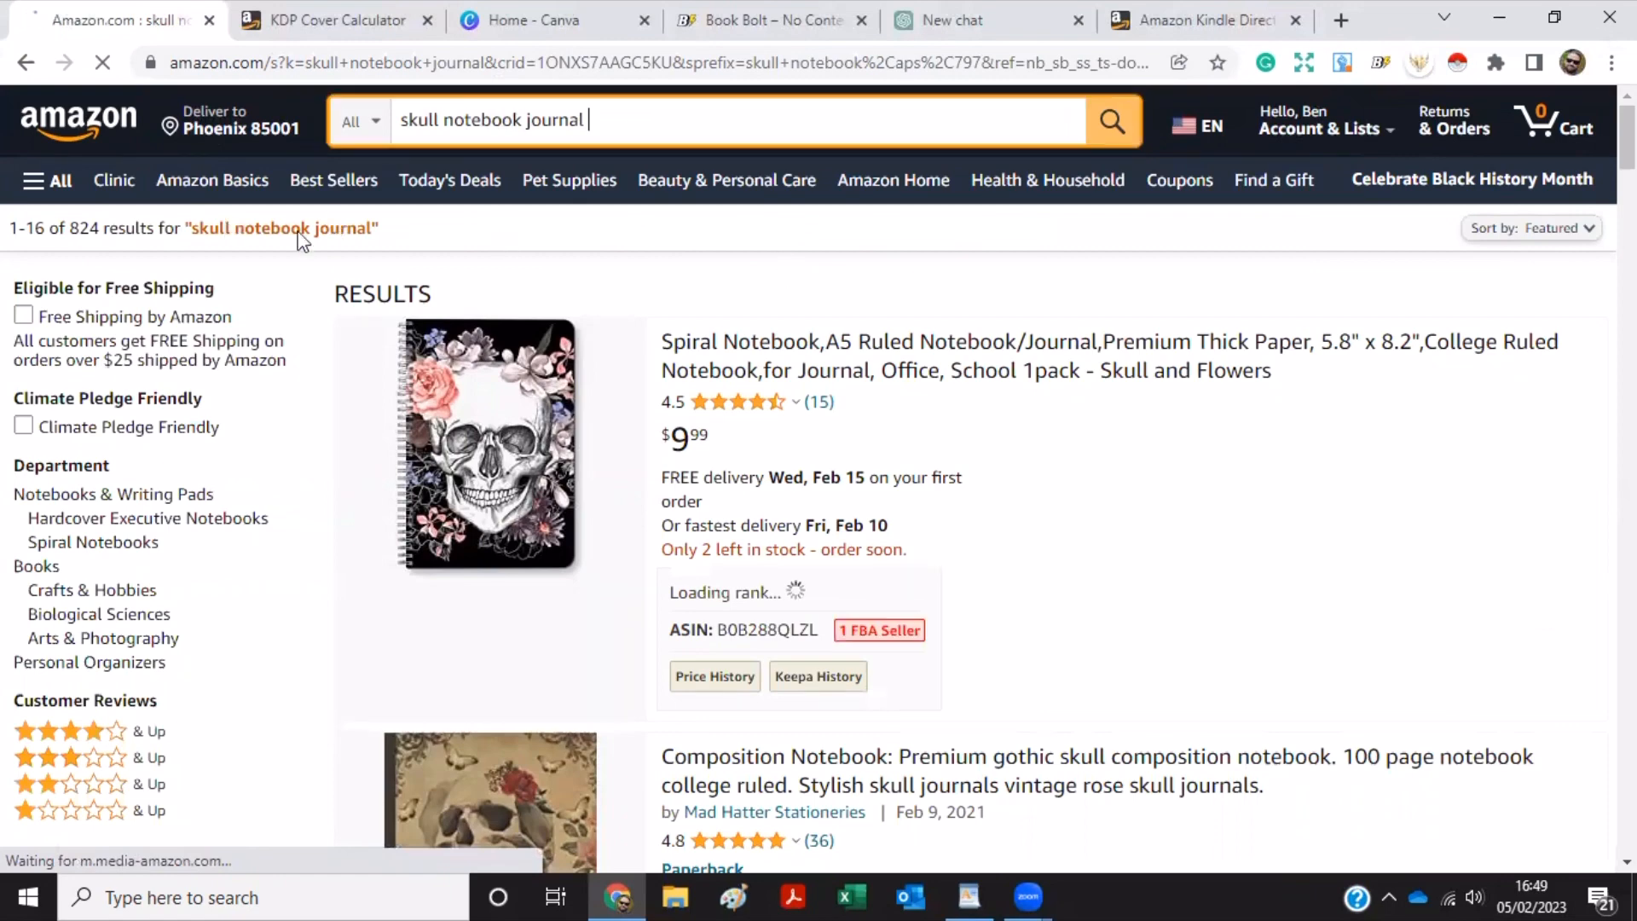
key("BackSpace")
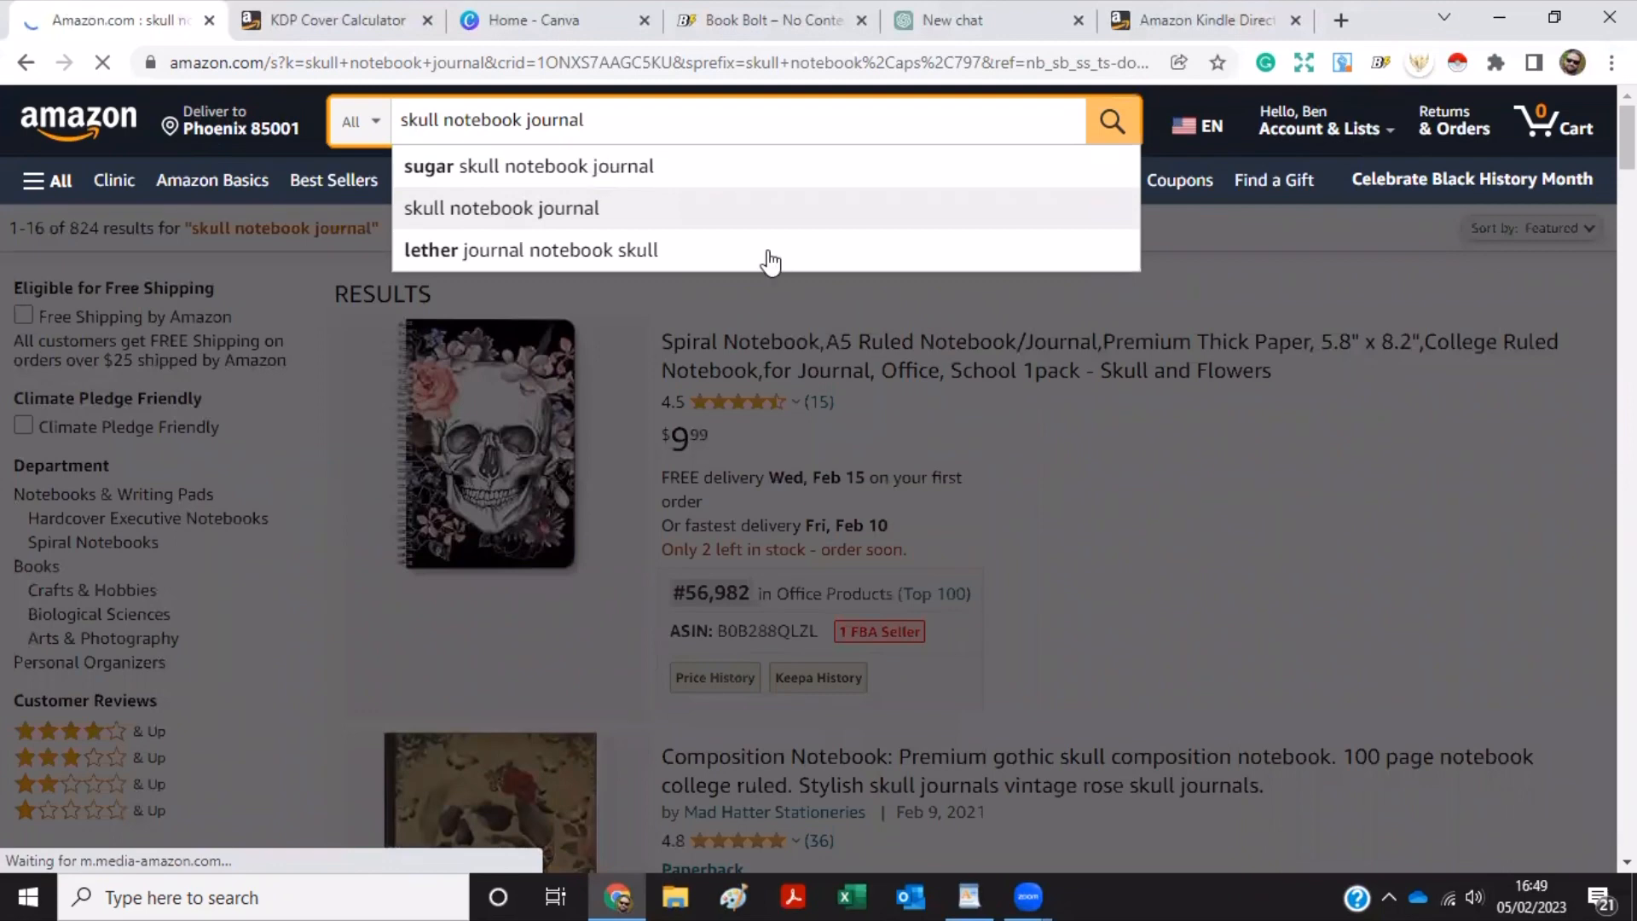
left_click(1062, 301)
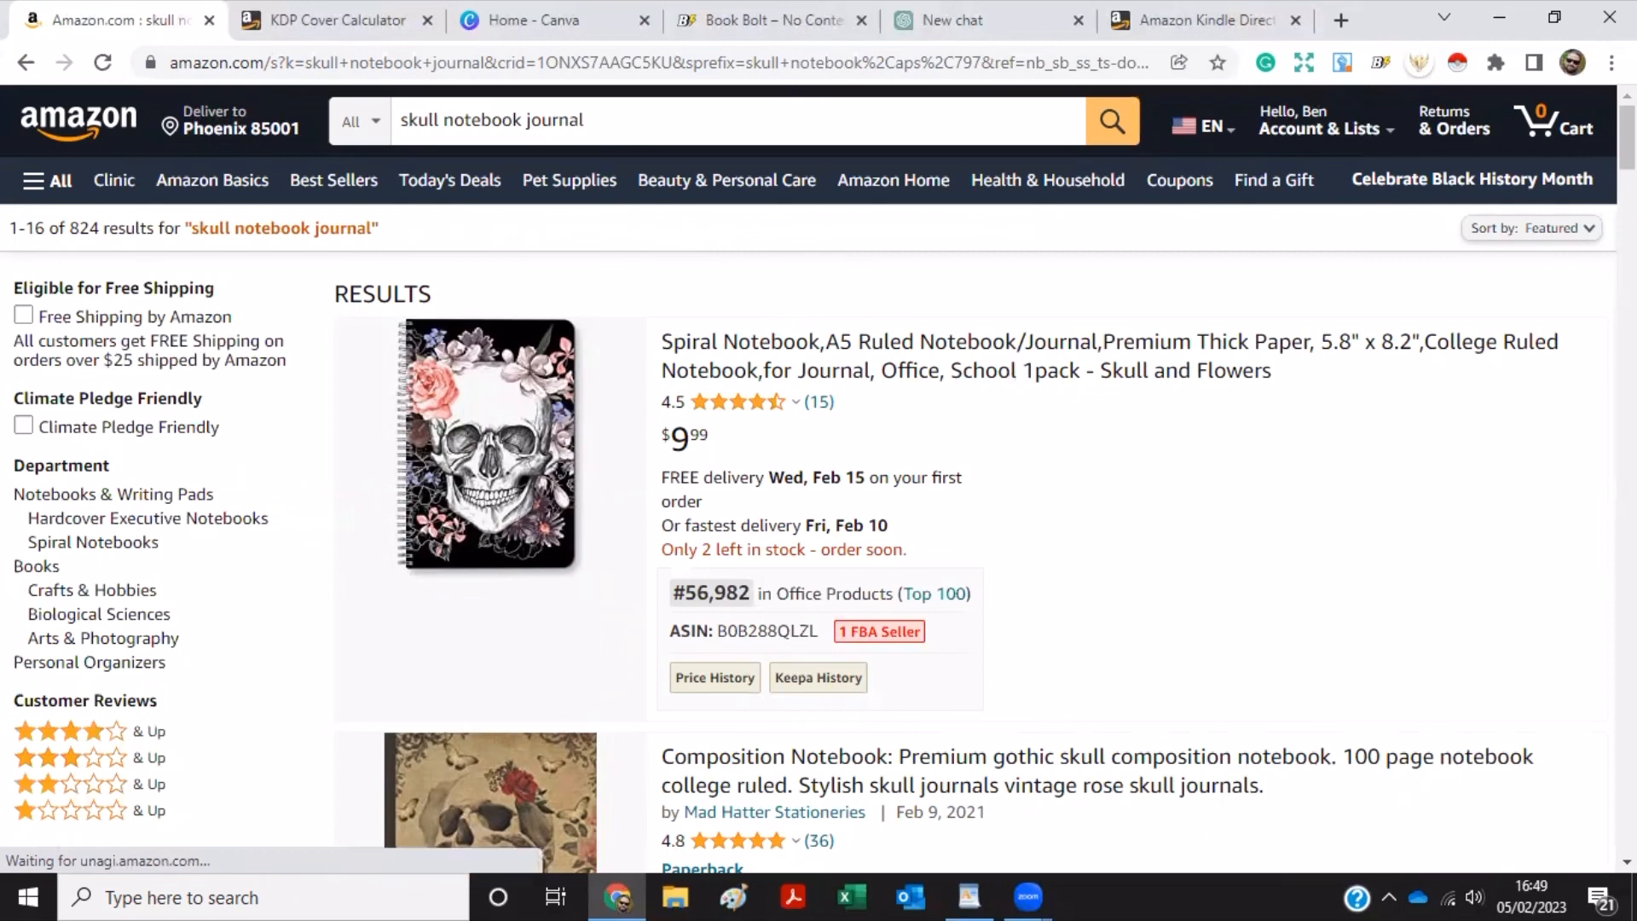
scroll(819, 478, "down", 3)
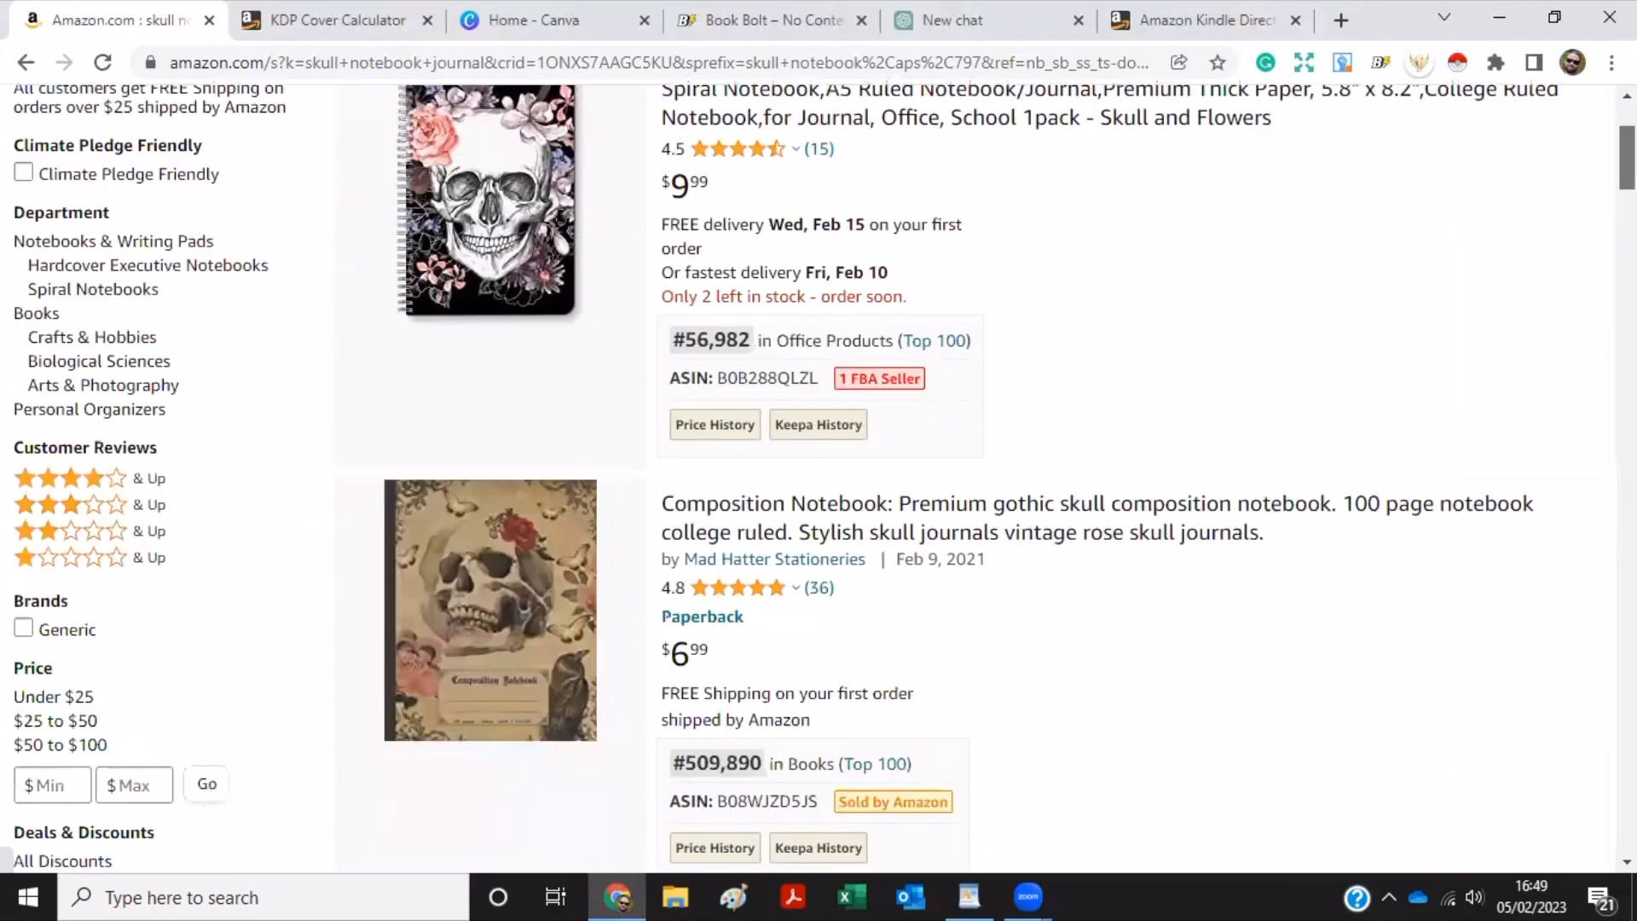
scroll(818, 477, "down", 3)
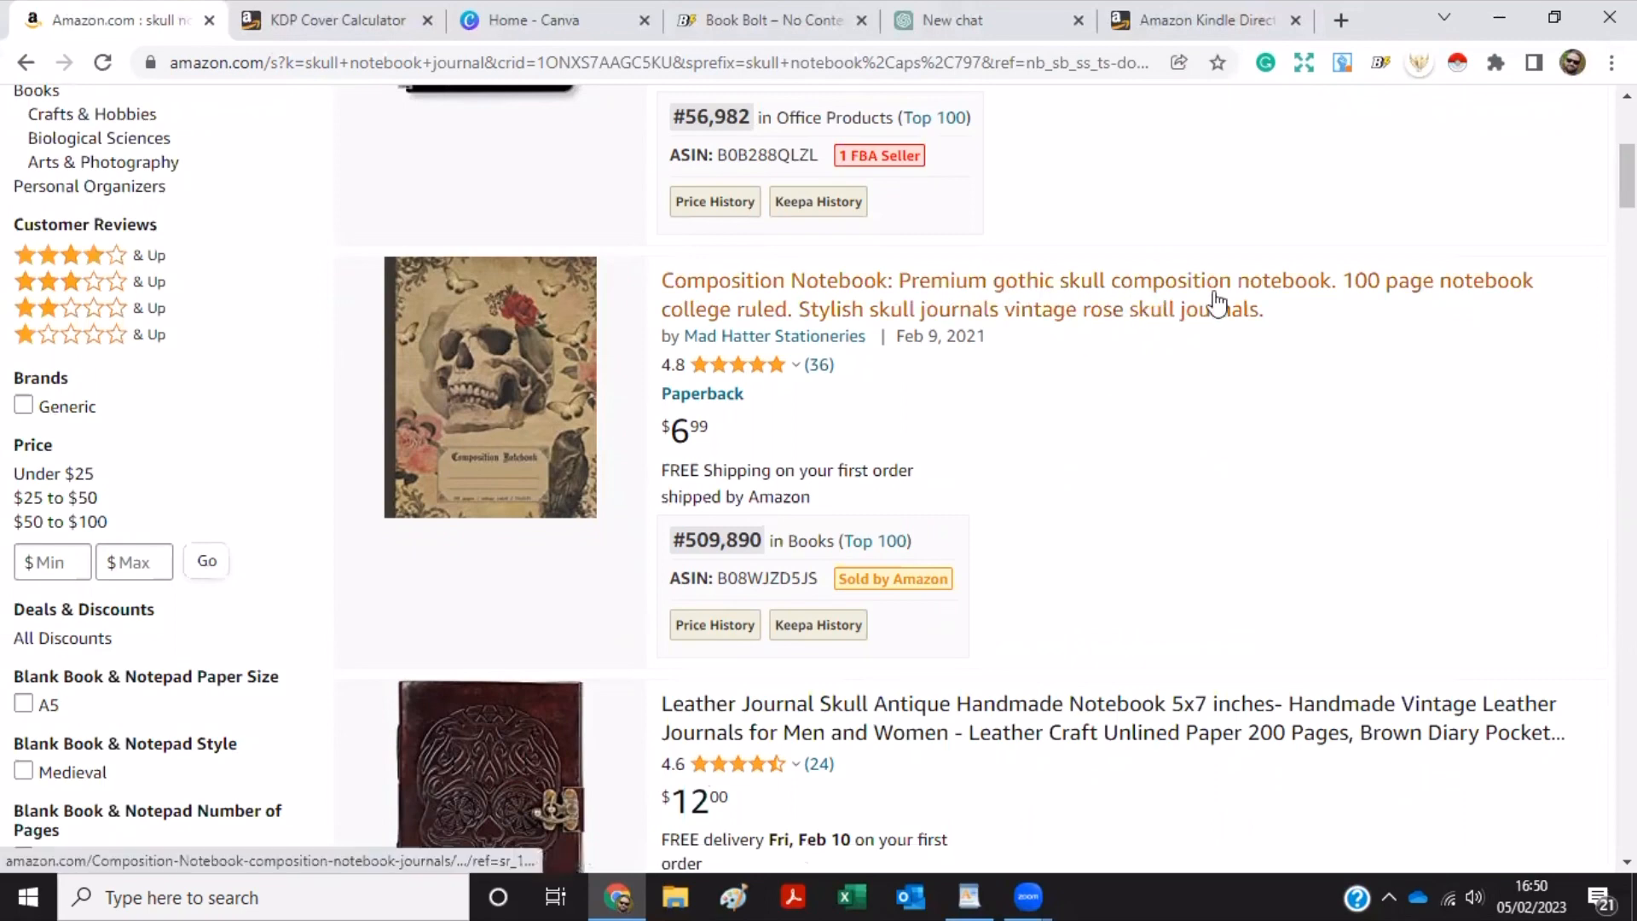
Add "gothic skull" as the last keyword in the WordPad list and return to the Amazon results.
left_click(969, 897)
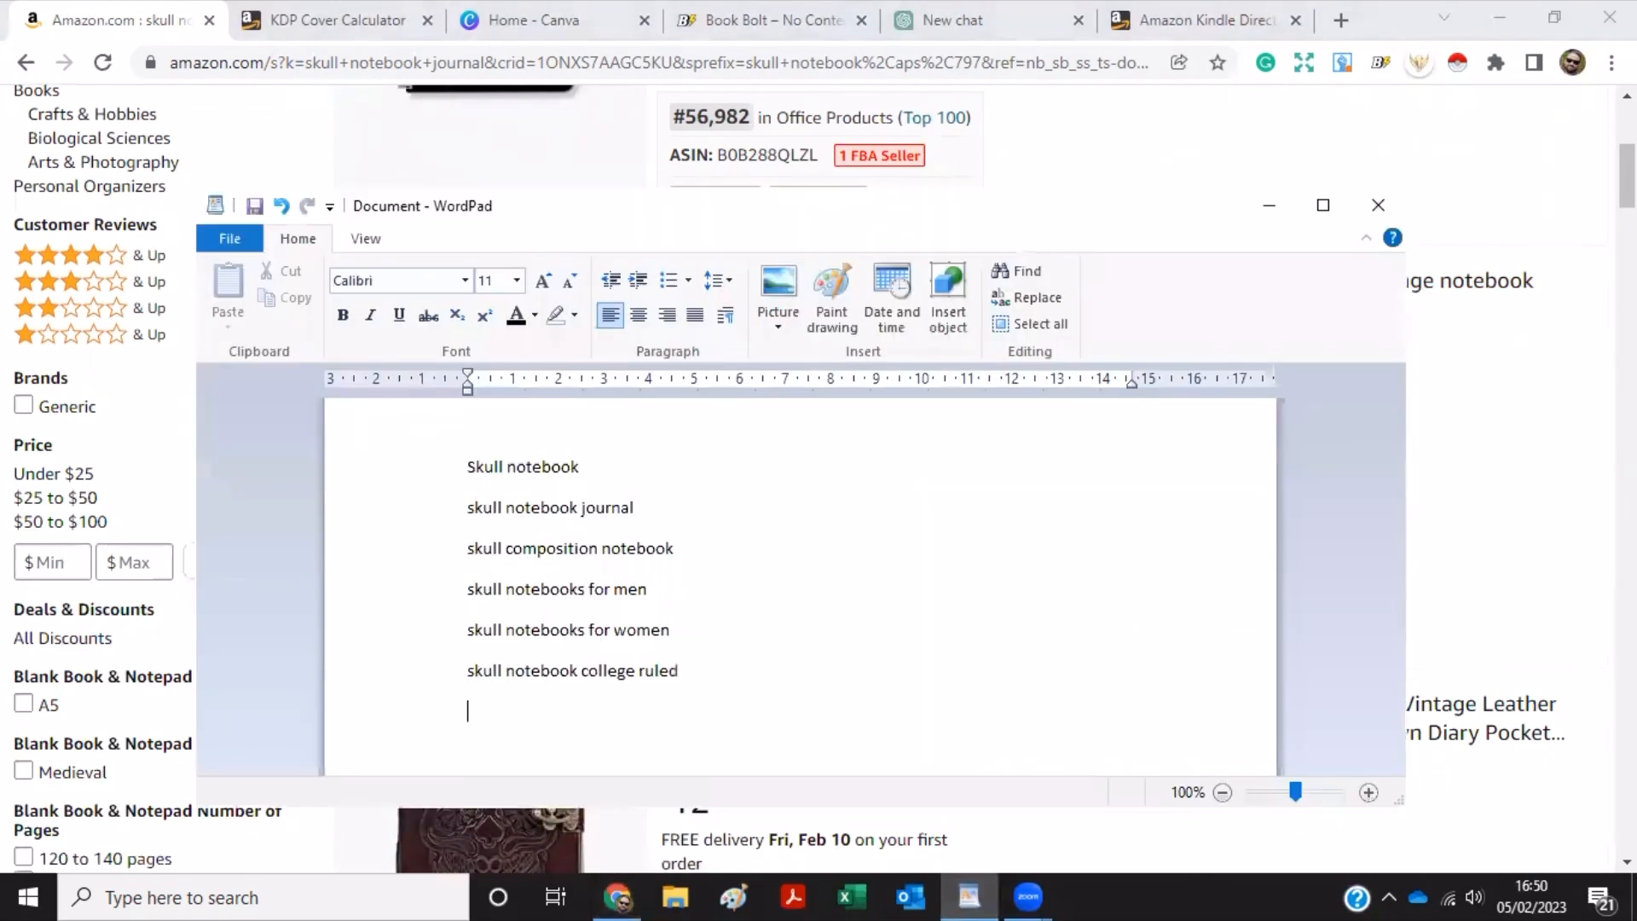
type("gothic skull")
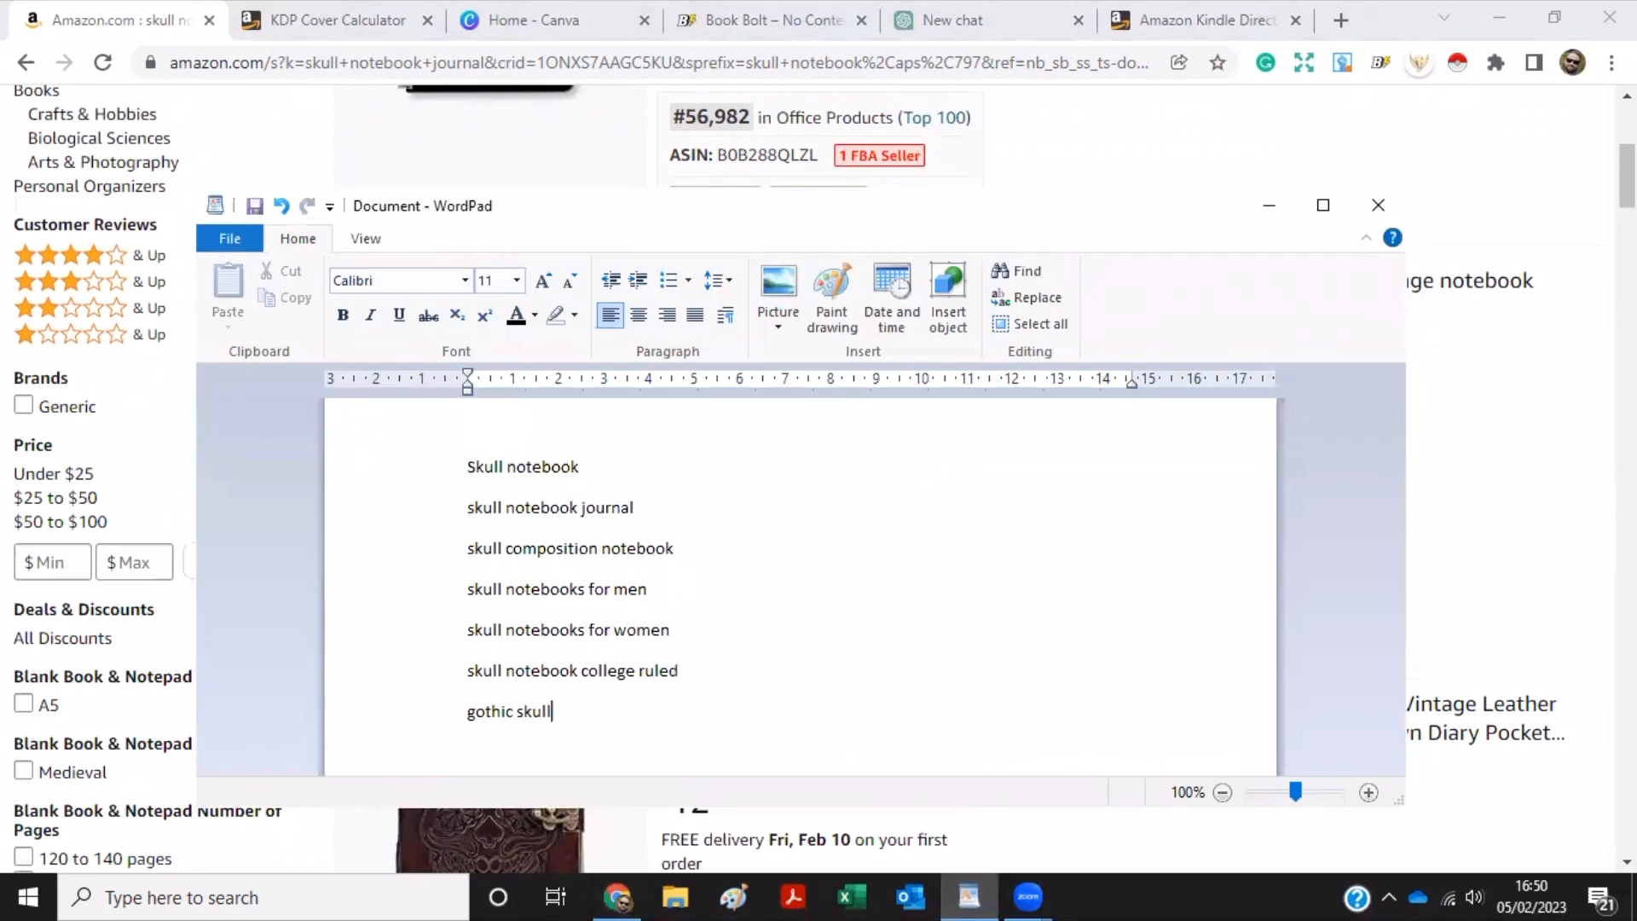
left_click(1267, 209)
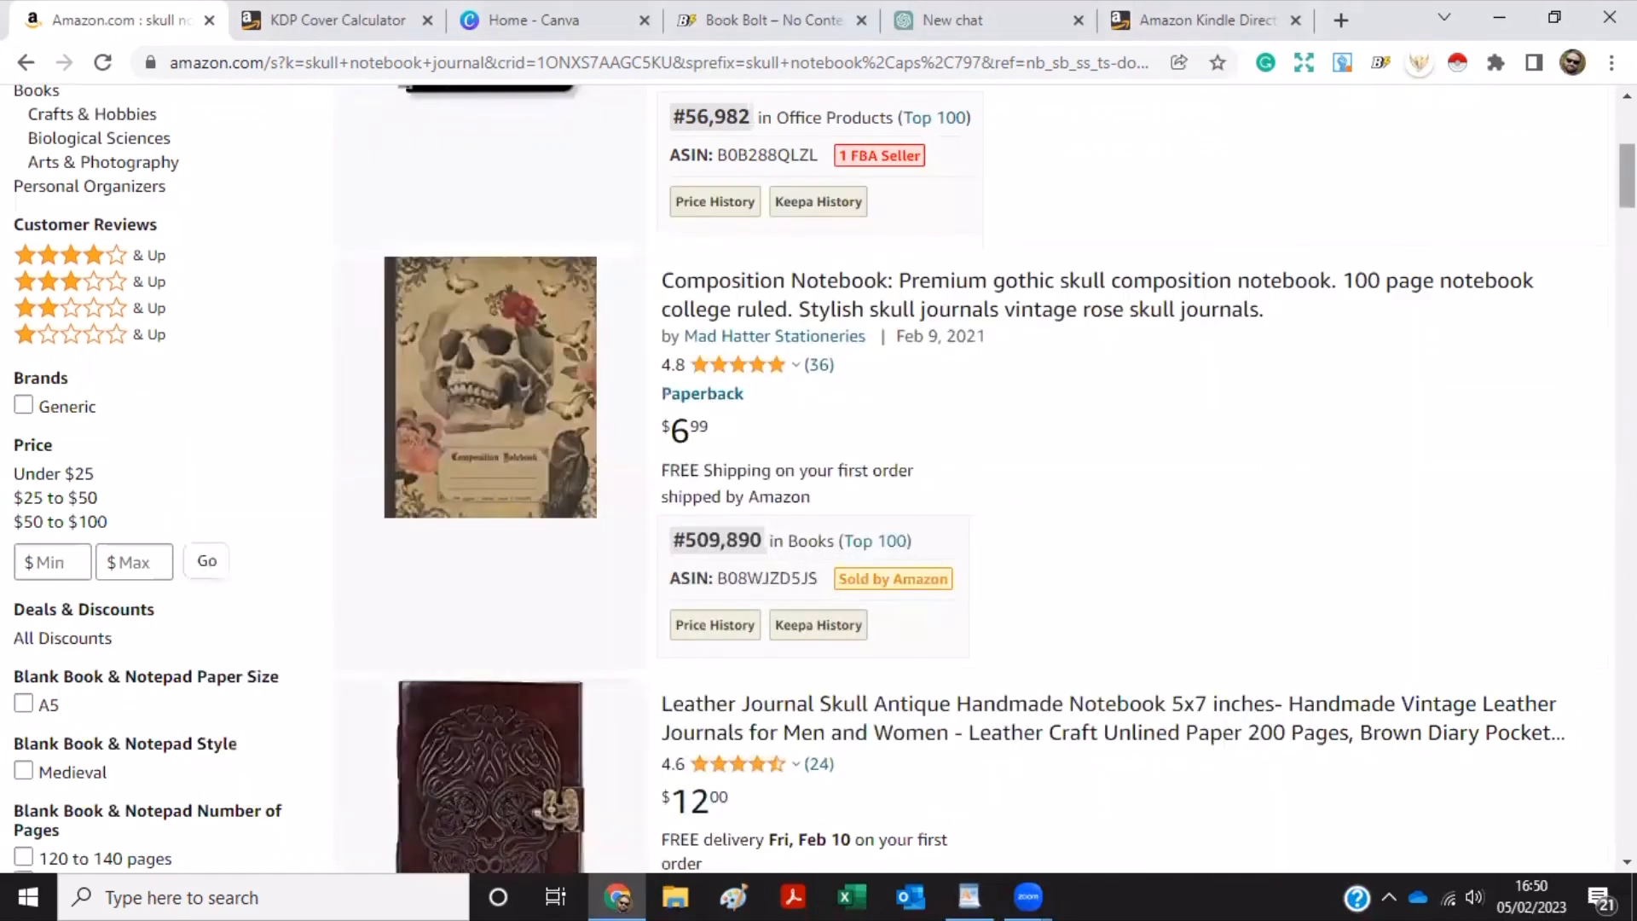
Examine the product titles in the "skull notebook journal" results for further keyword ideas.
scroll(819, 478, "down", 10)
scroll(972, 477, "down", 6)
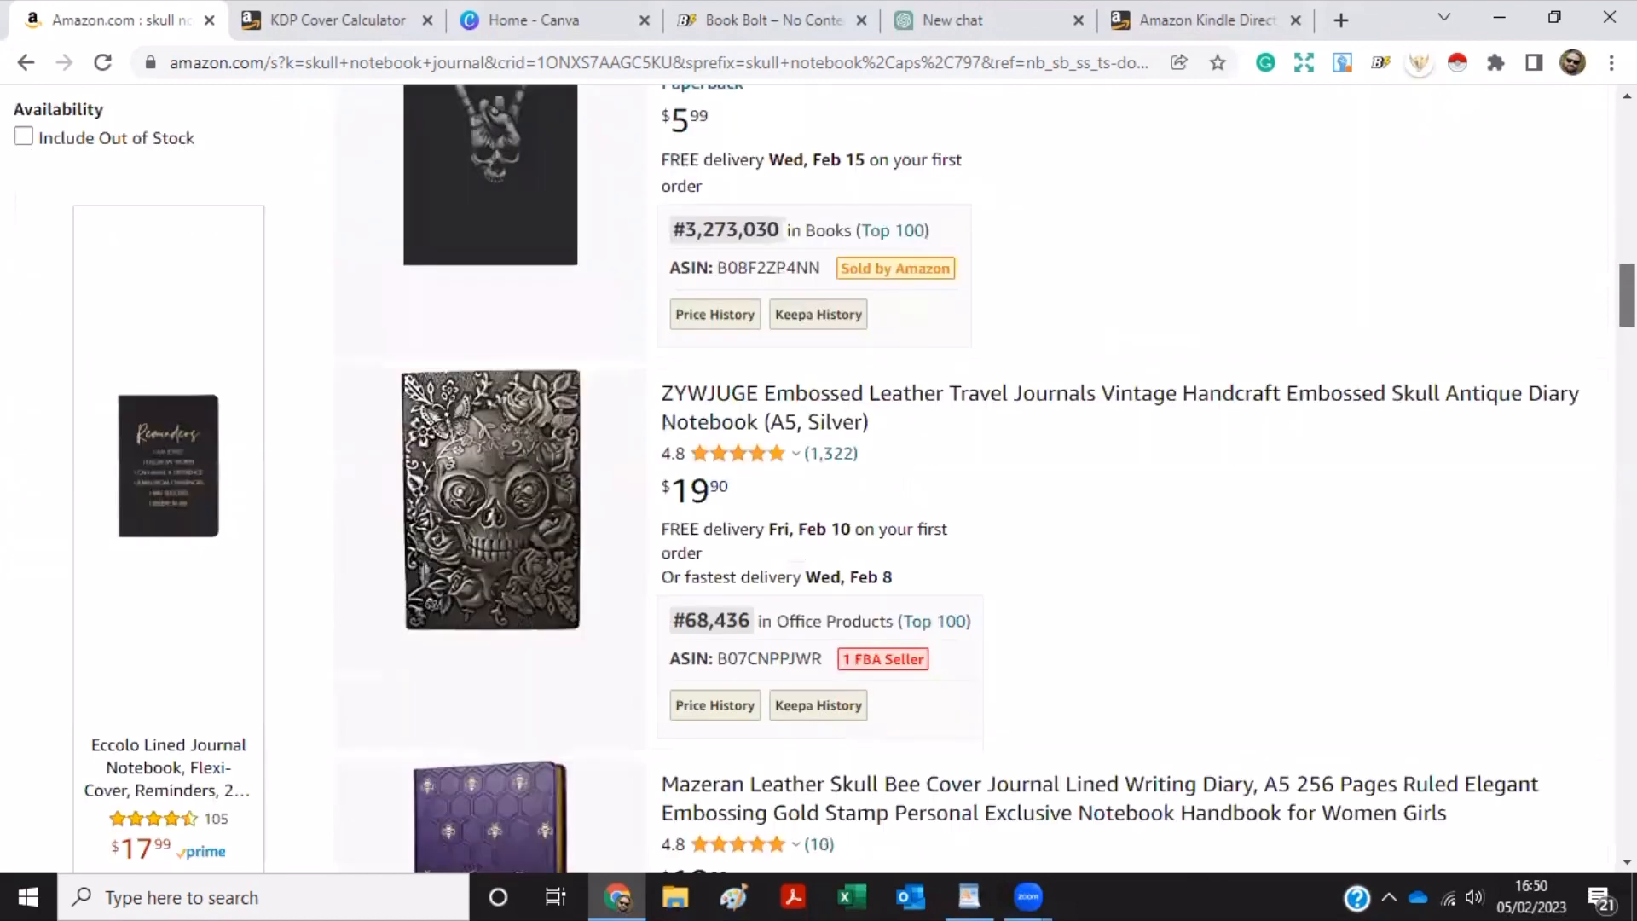
scroll(819, 478, "down", 1)
scroll(819, 477, "down", 4)
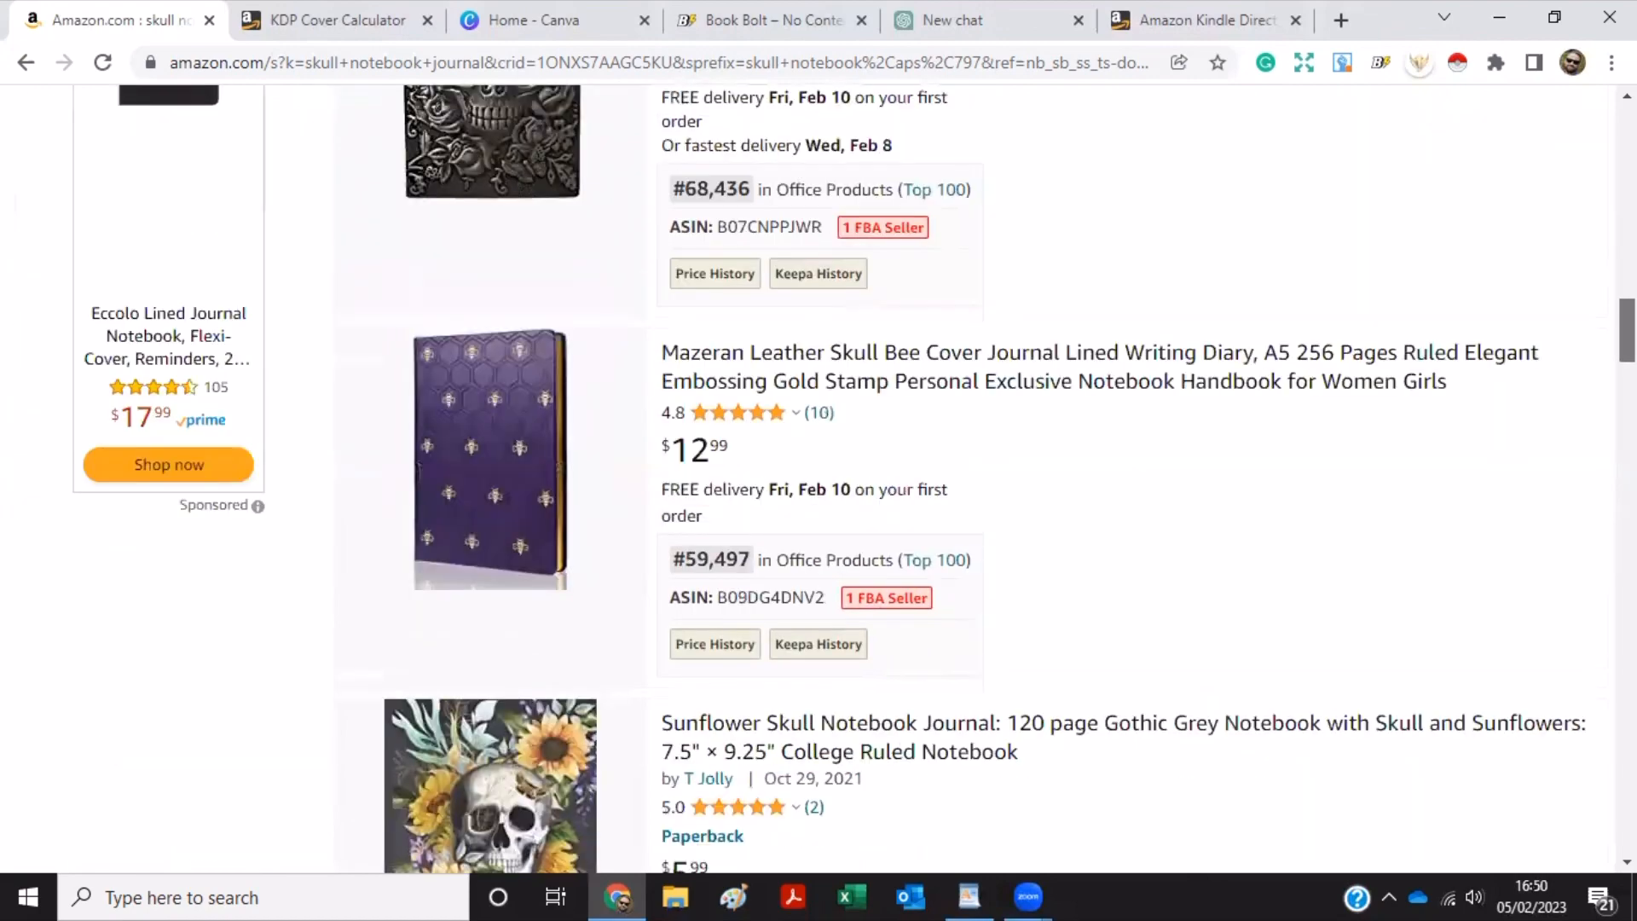
scroll(819, 477, "down", 4)
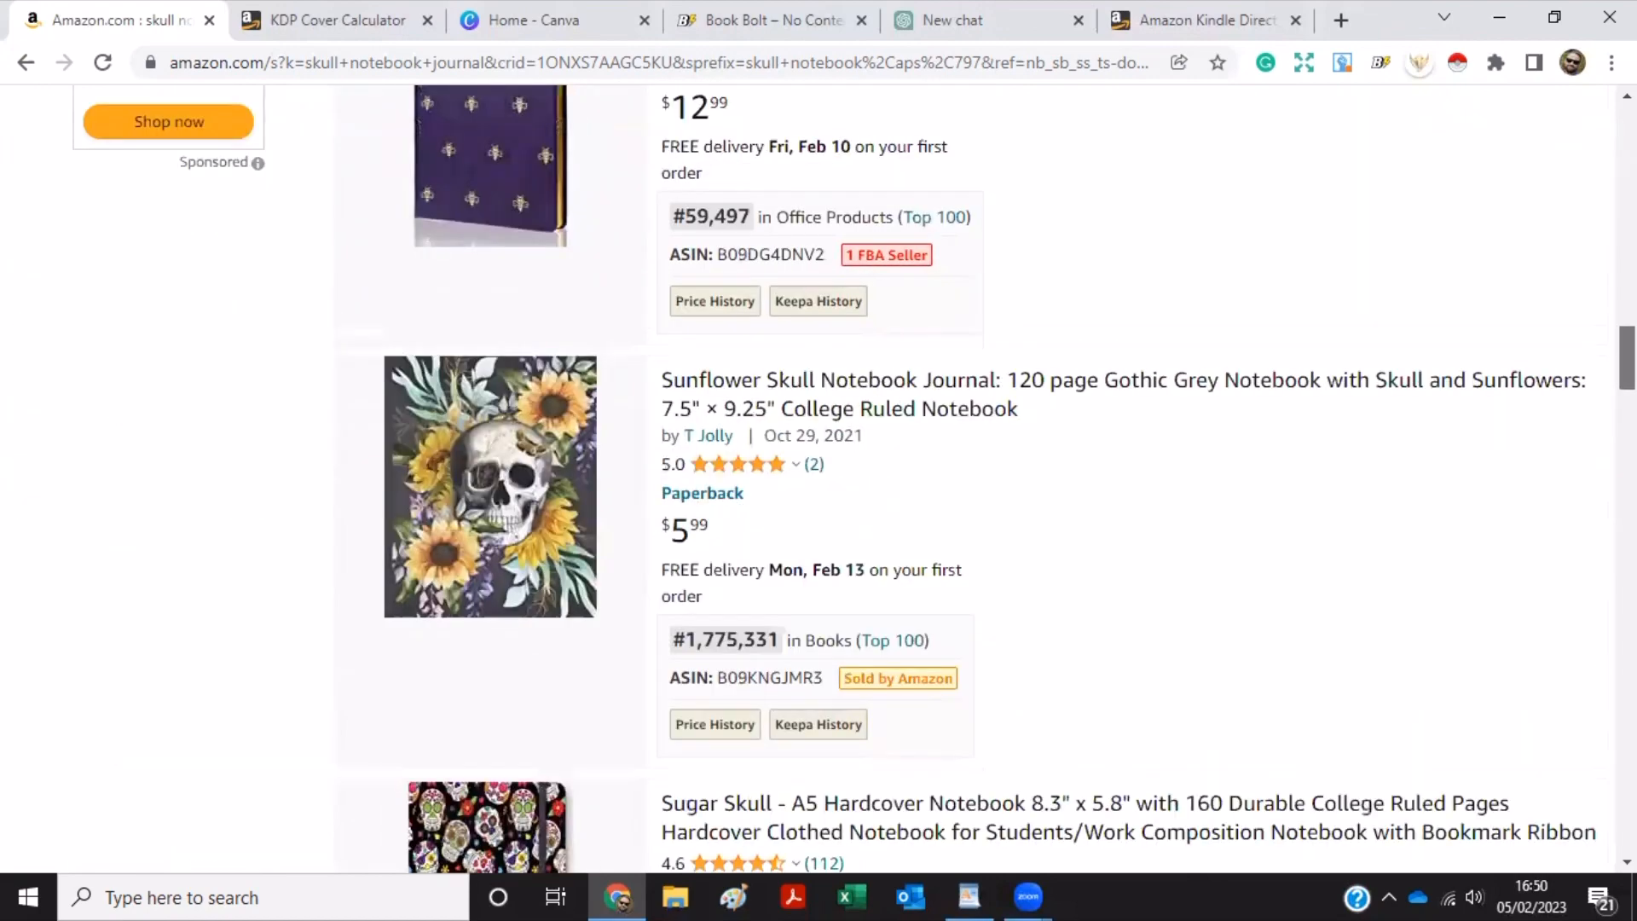
scroll(818, 478, "down", 1)
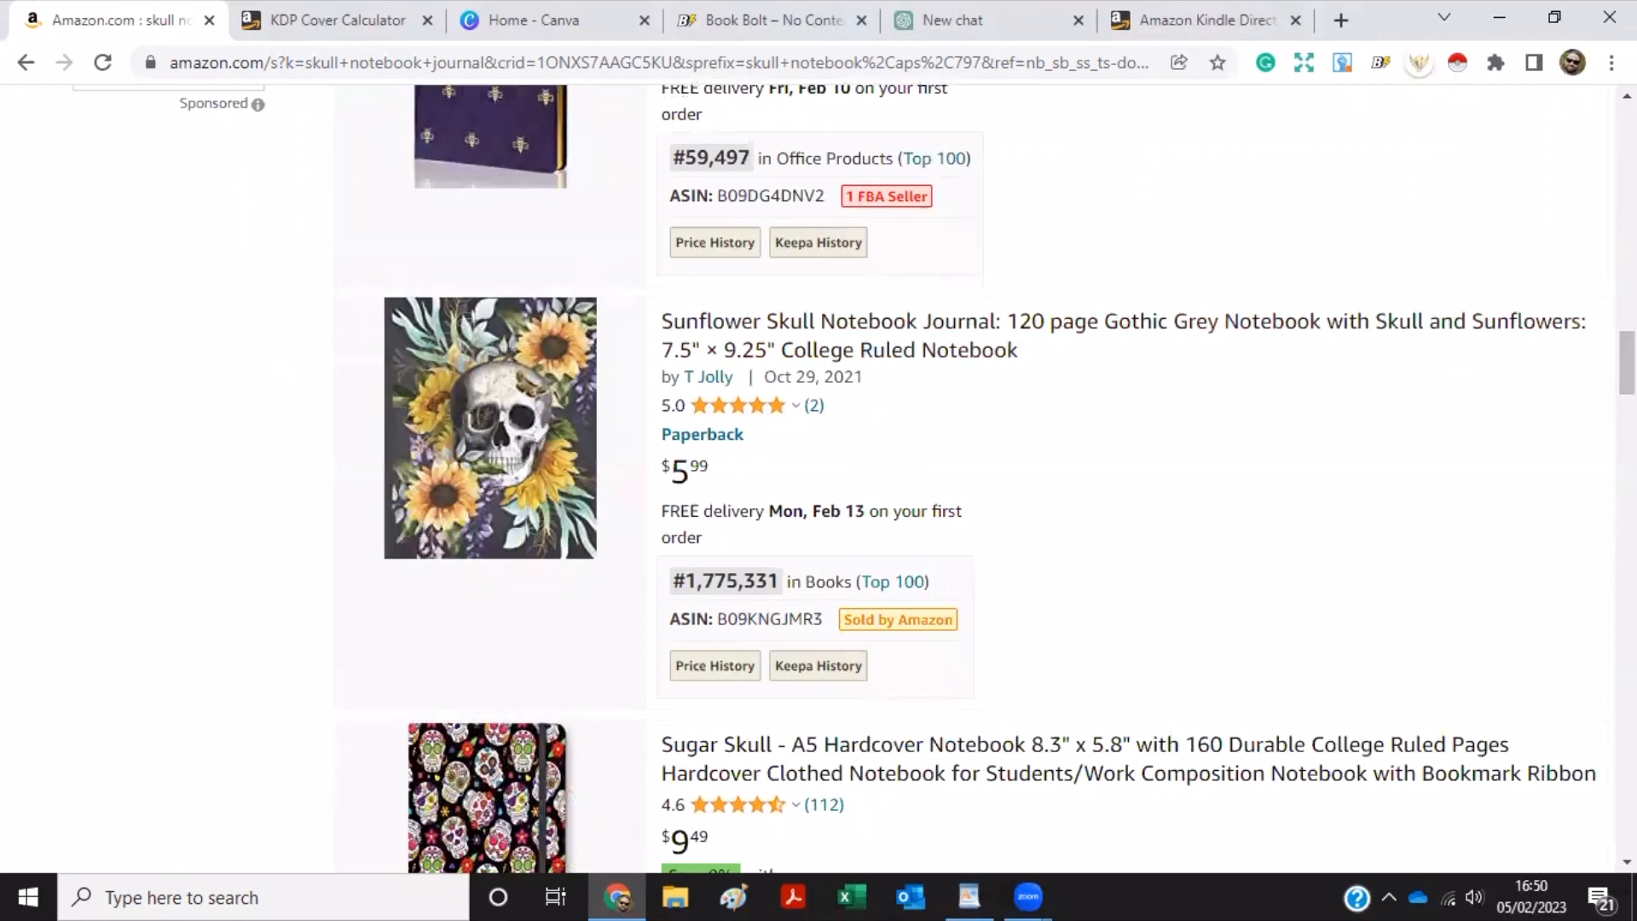
scroll(818, 478, "down", 4)
scroll(819, 477, "down", 2)
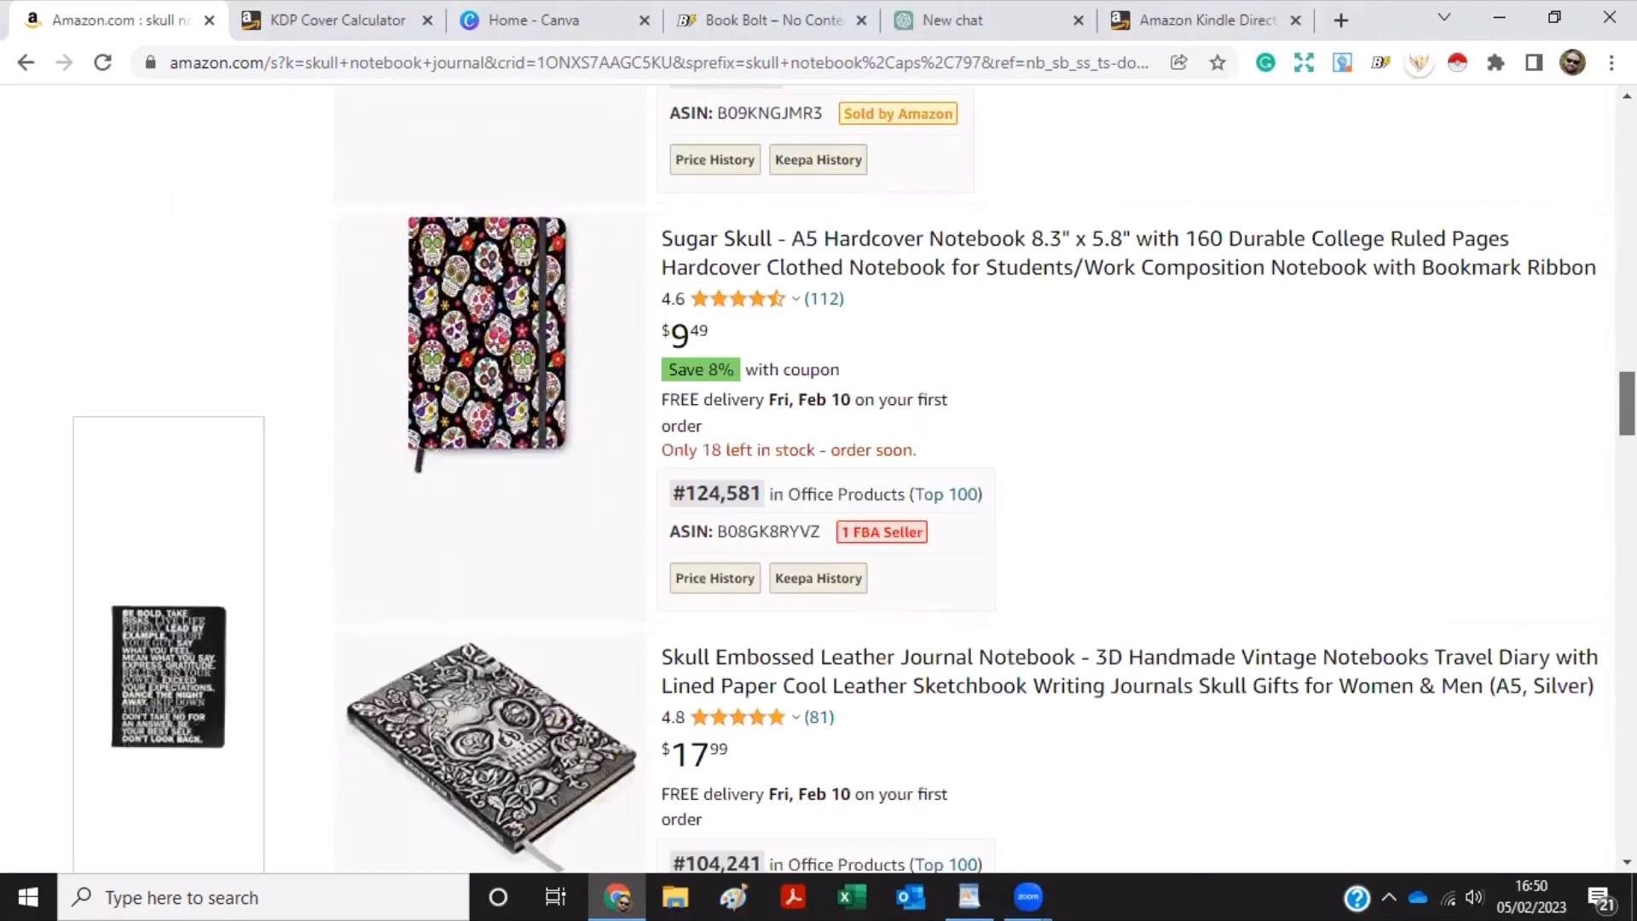
scroll(818, 477, "down", 6)
scroll(818, 478, "down", 1)
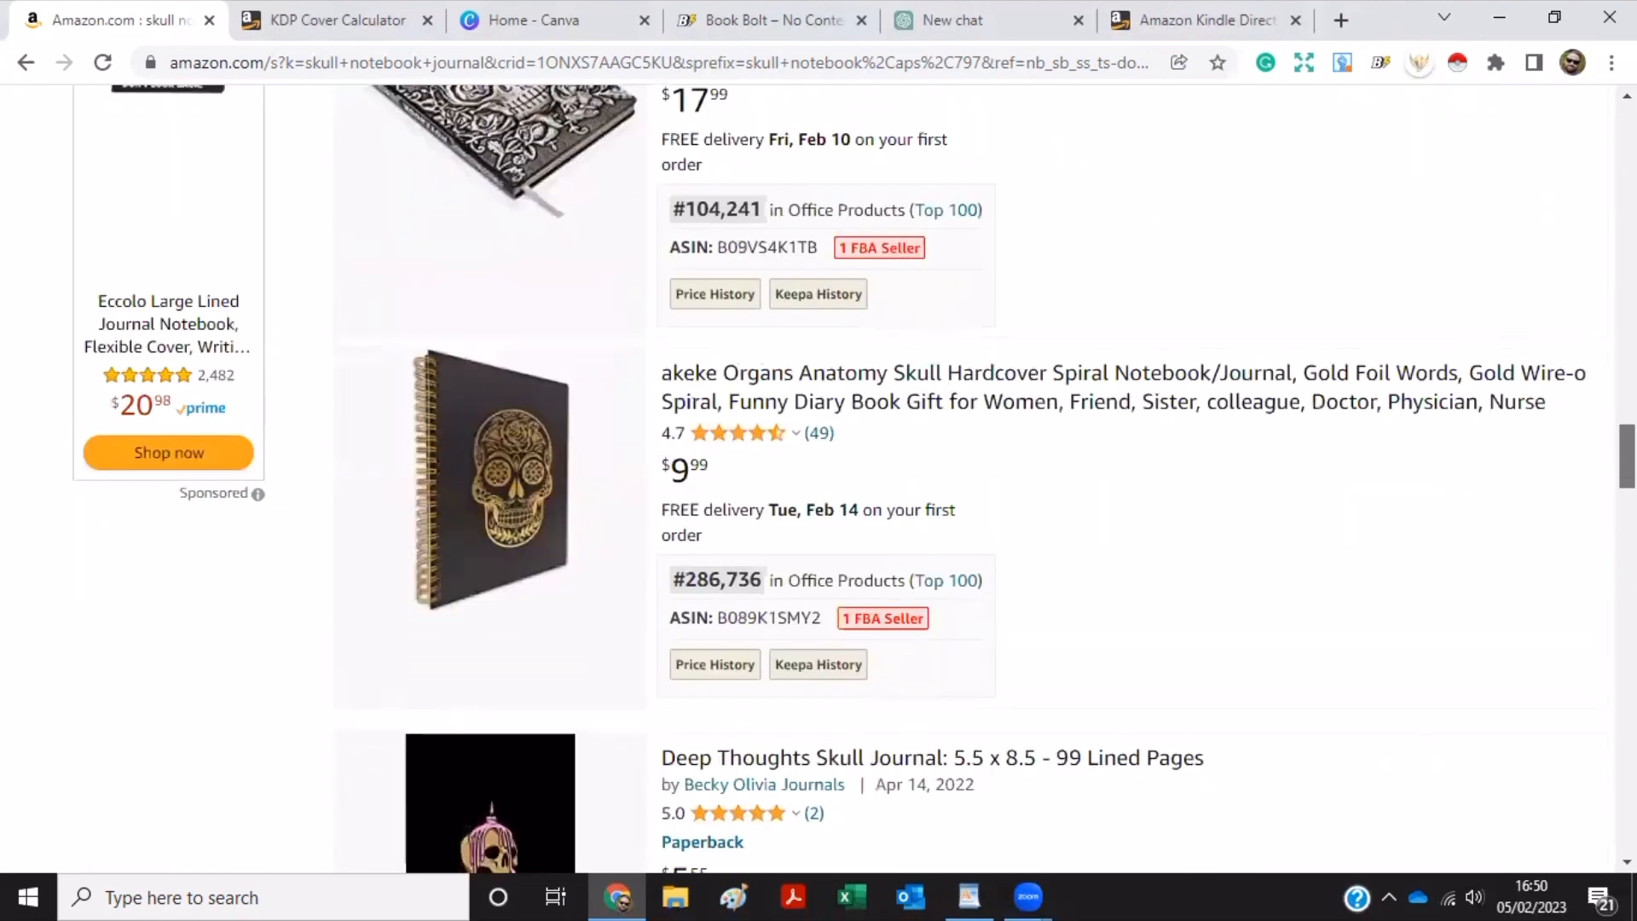
scroll(819, 478, "down", 1)
scroll(818, 477, "down", 3)
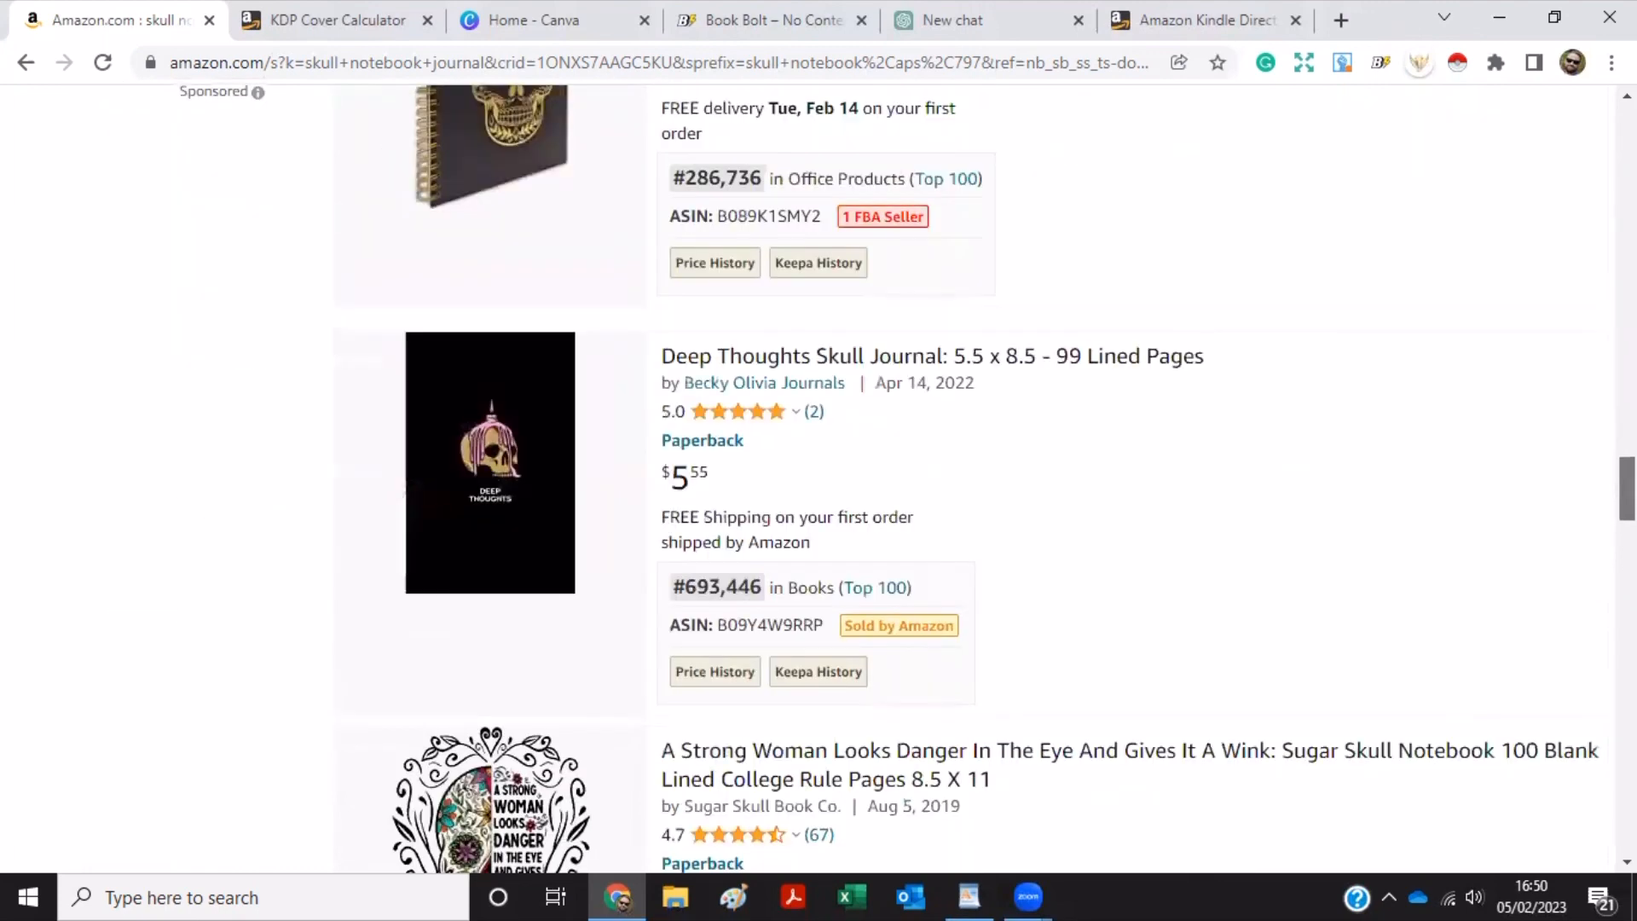
scroll(819, 477, "down", 3)
scroll(818, 477, "down", 2)
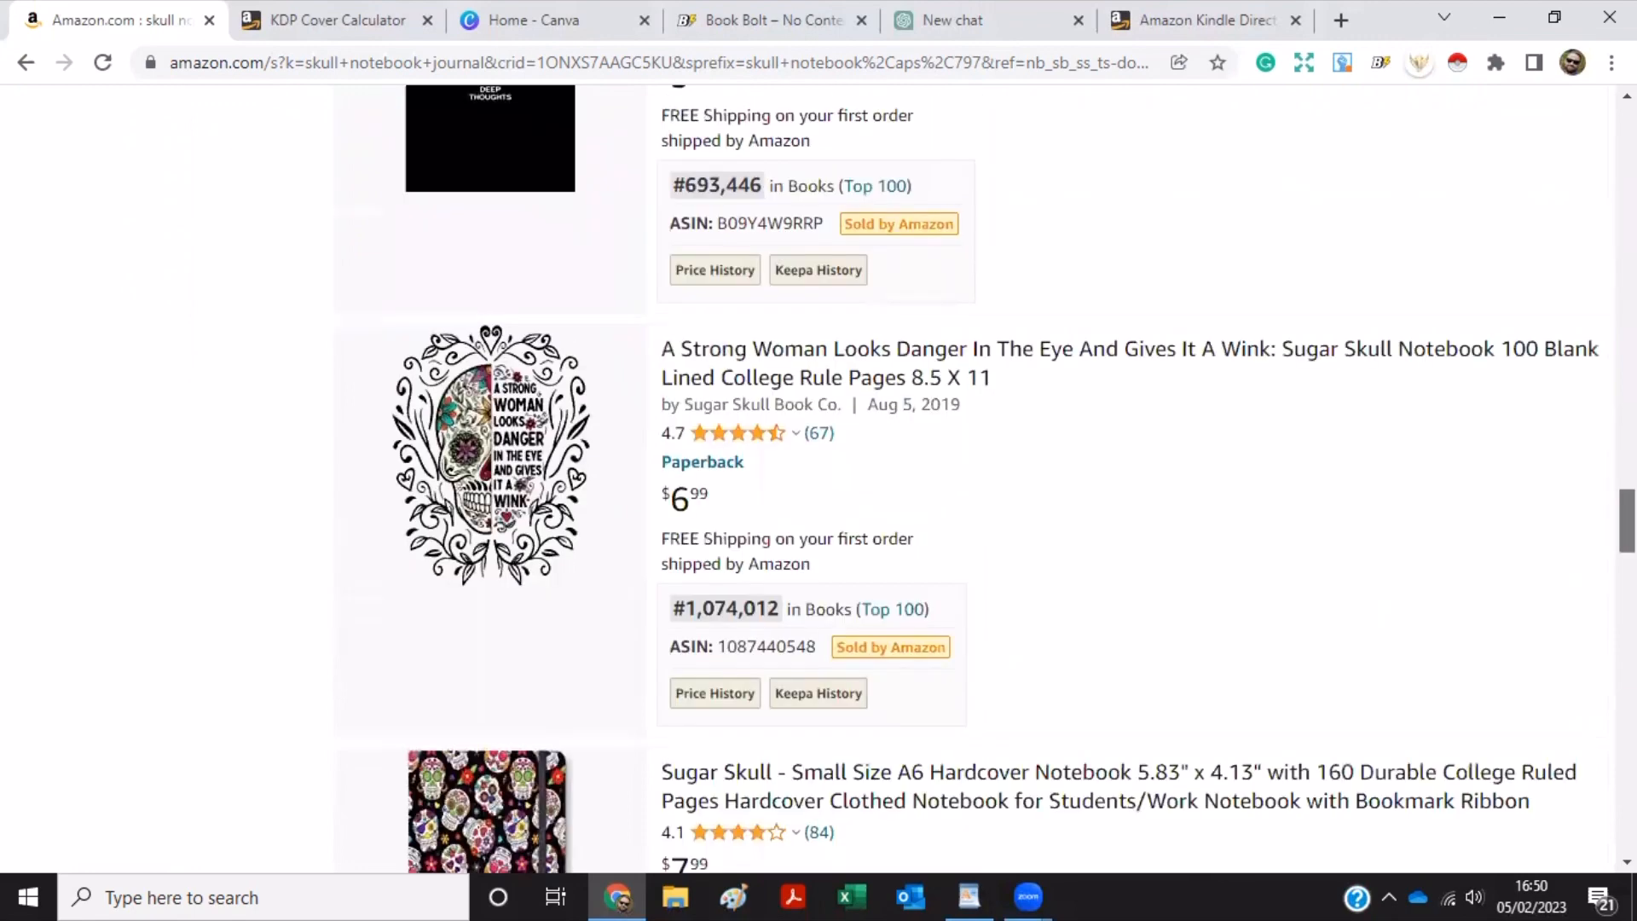
scroll(818, 477, "down", 3)
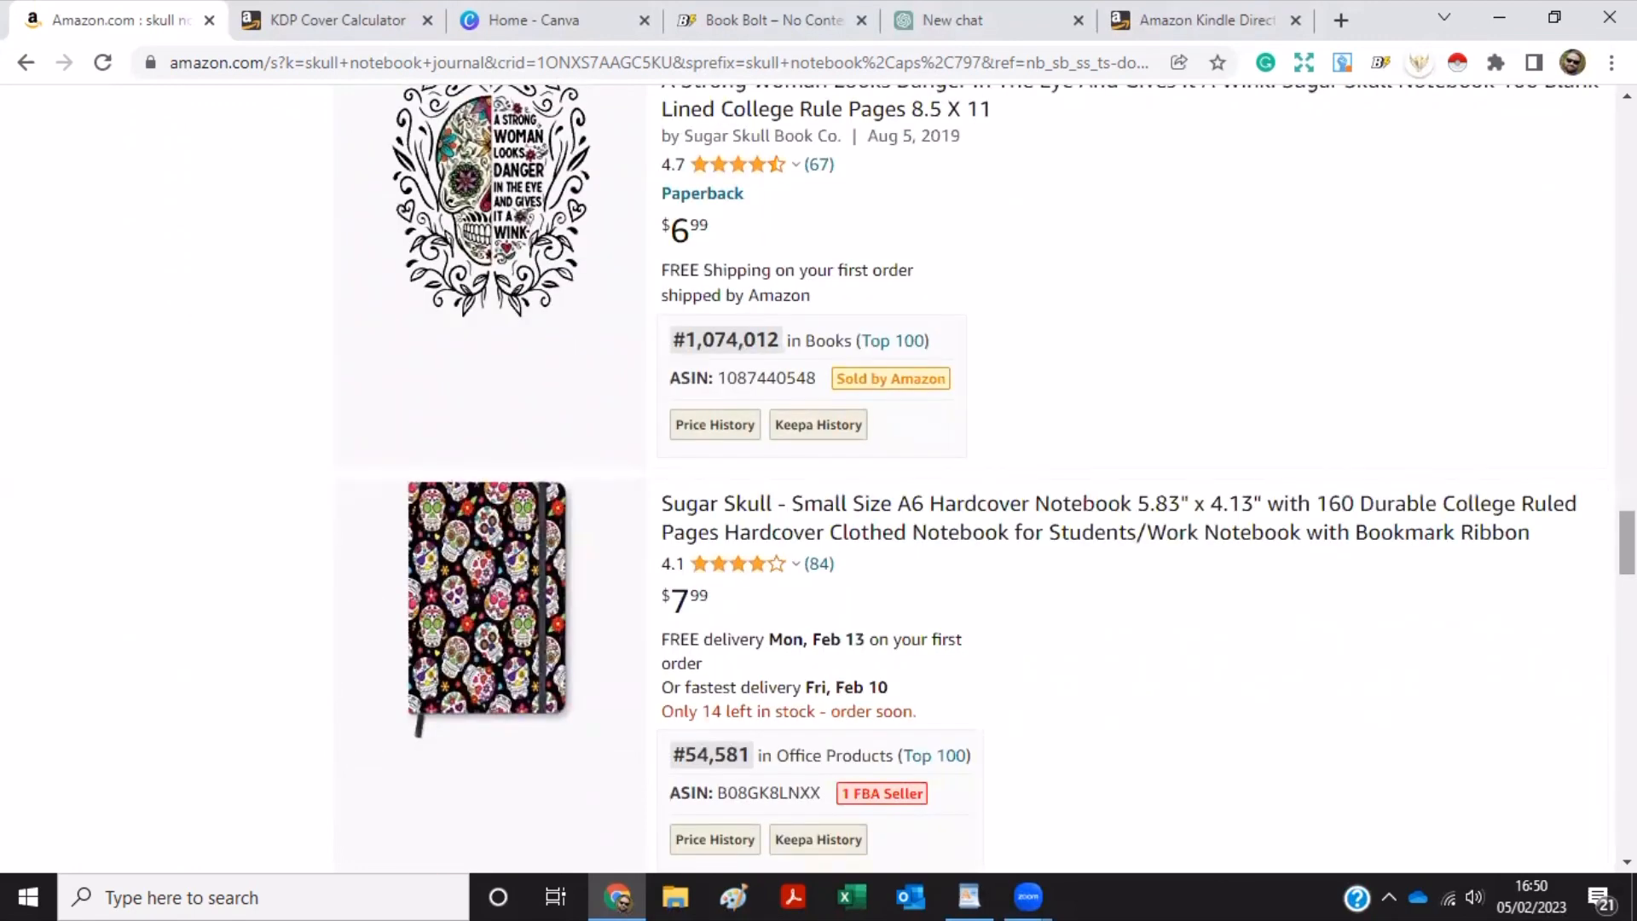
scroll(819, 477, "down", 5)
scroll(818, 478, "down", 1)
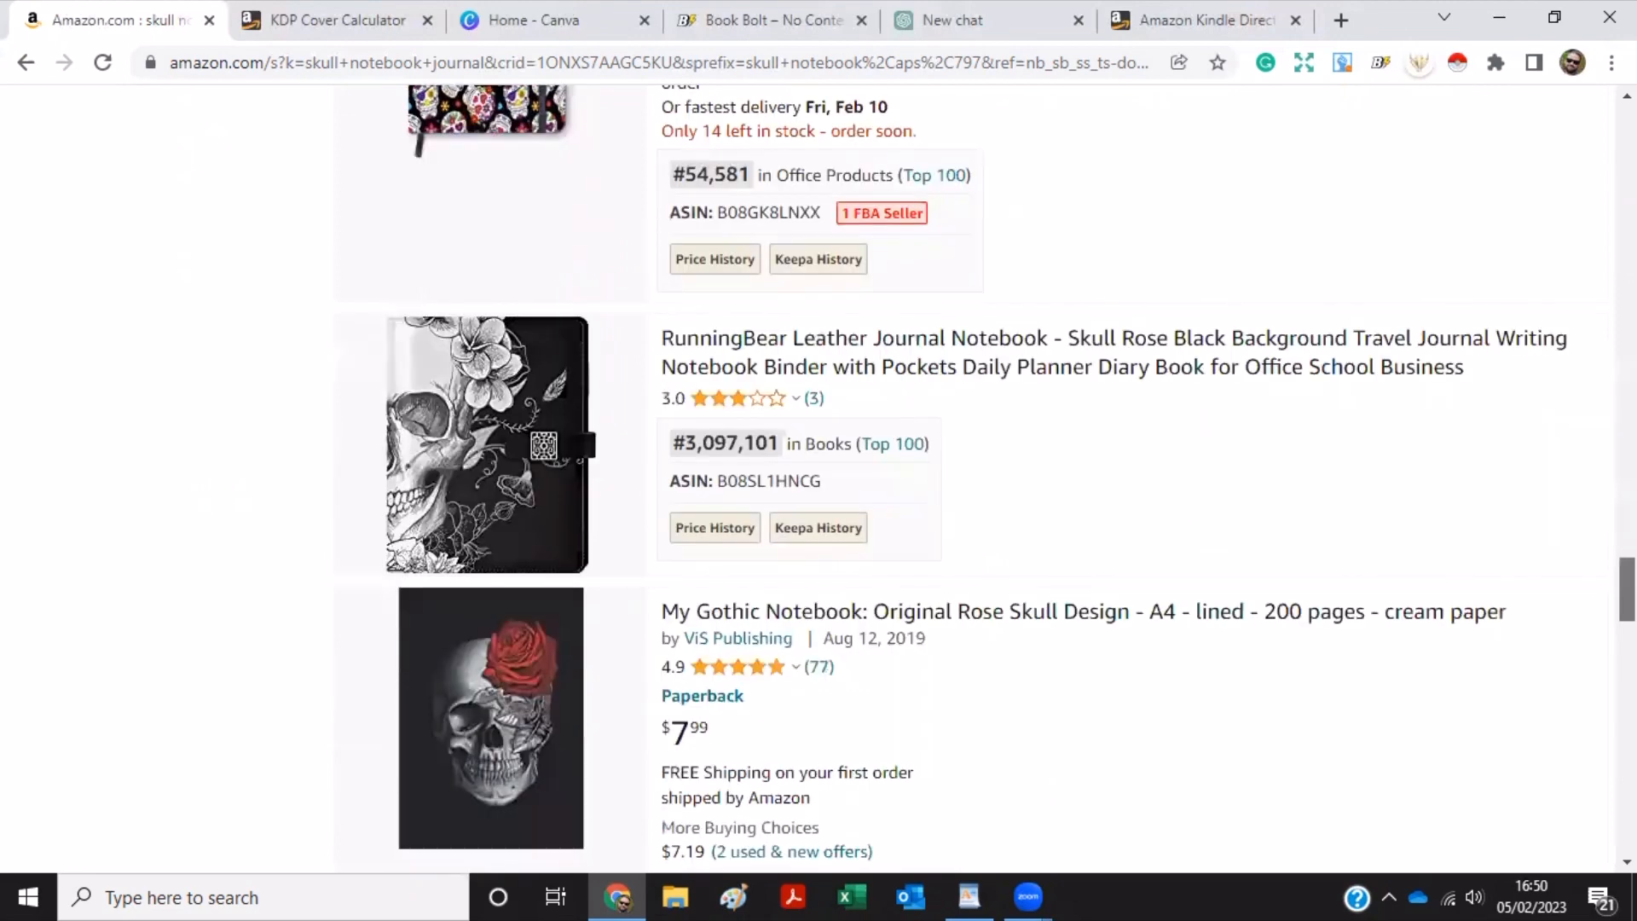
scroll(818, 477, "down", 3)
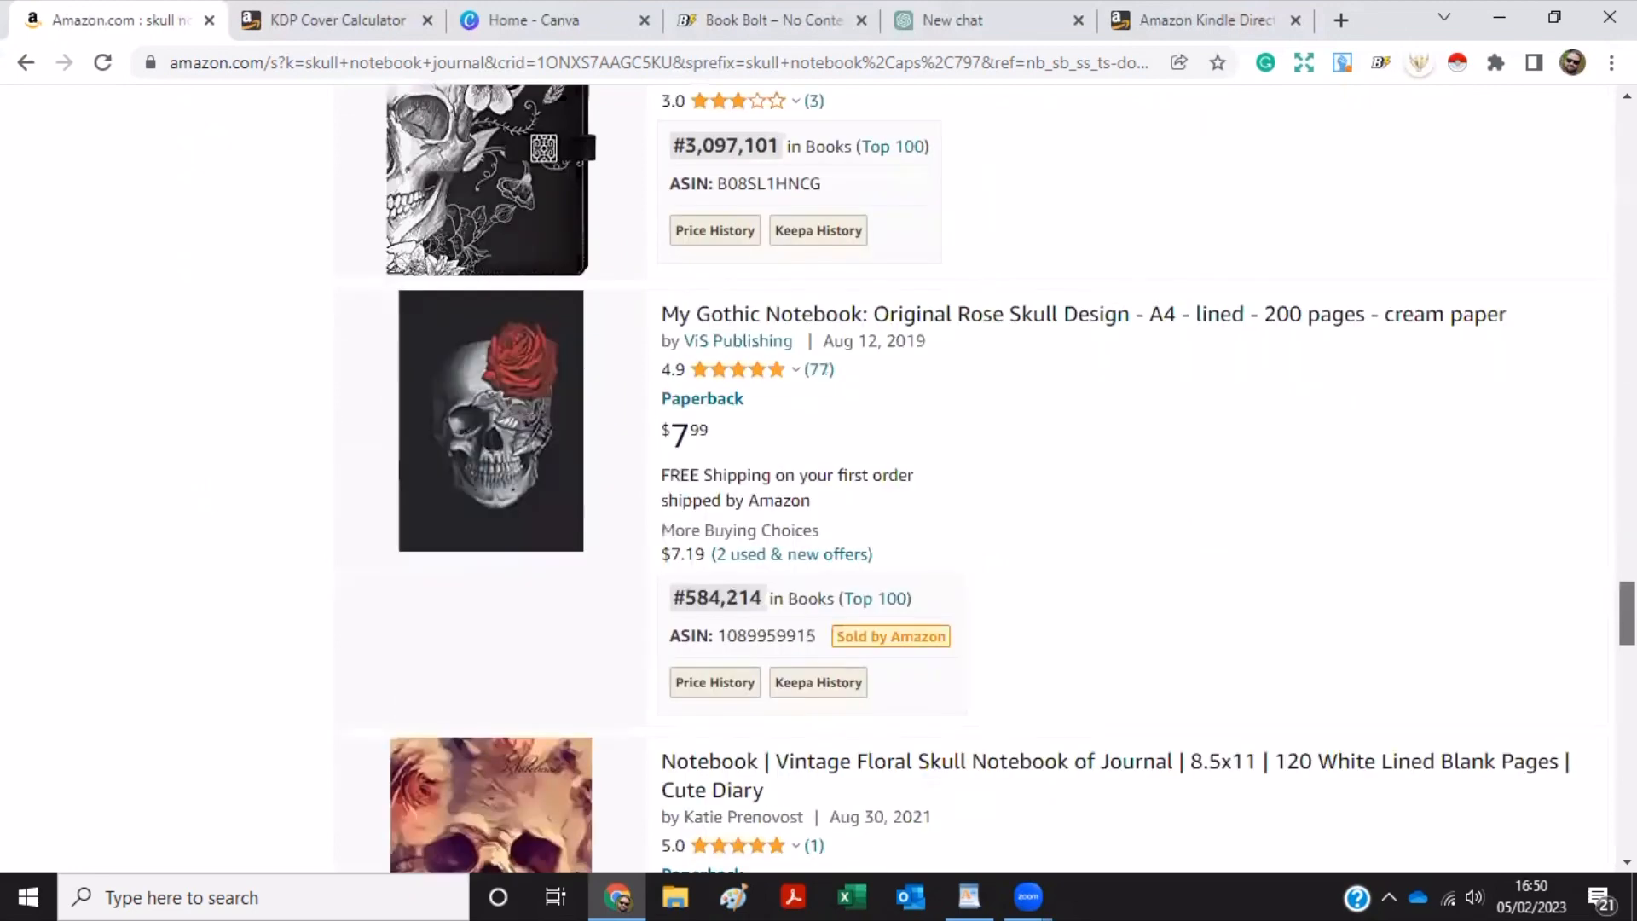
scroll(819, 477, "down", 3)
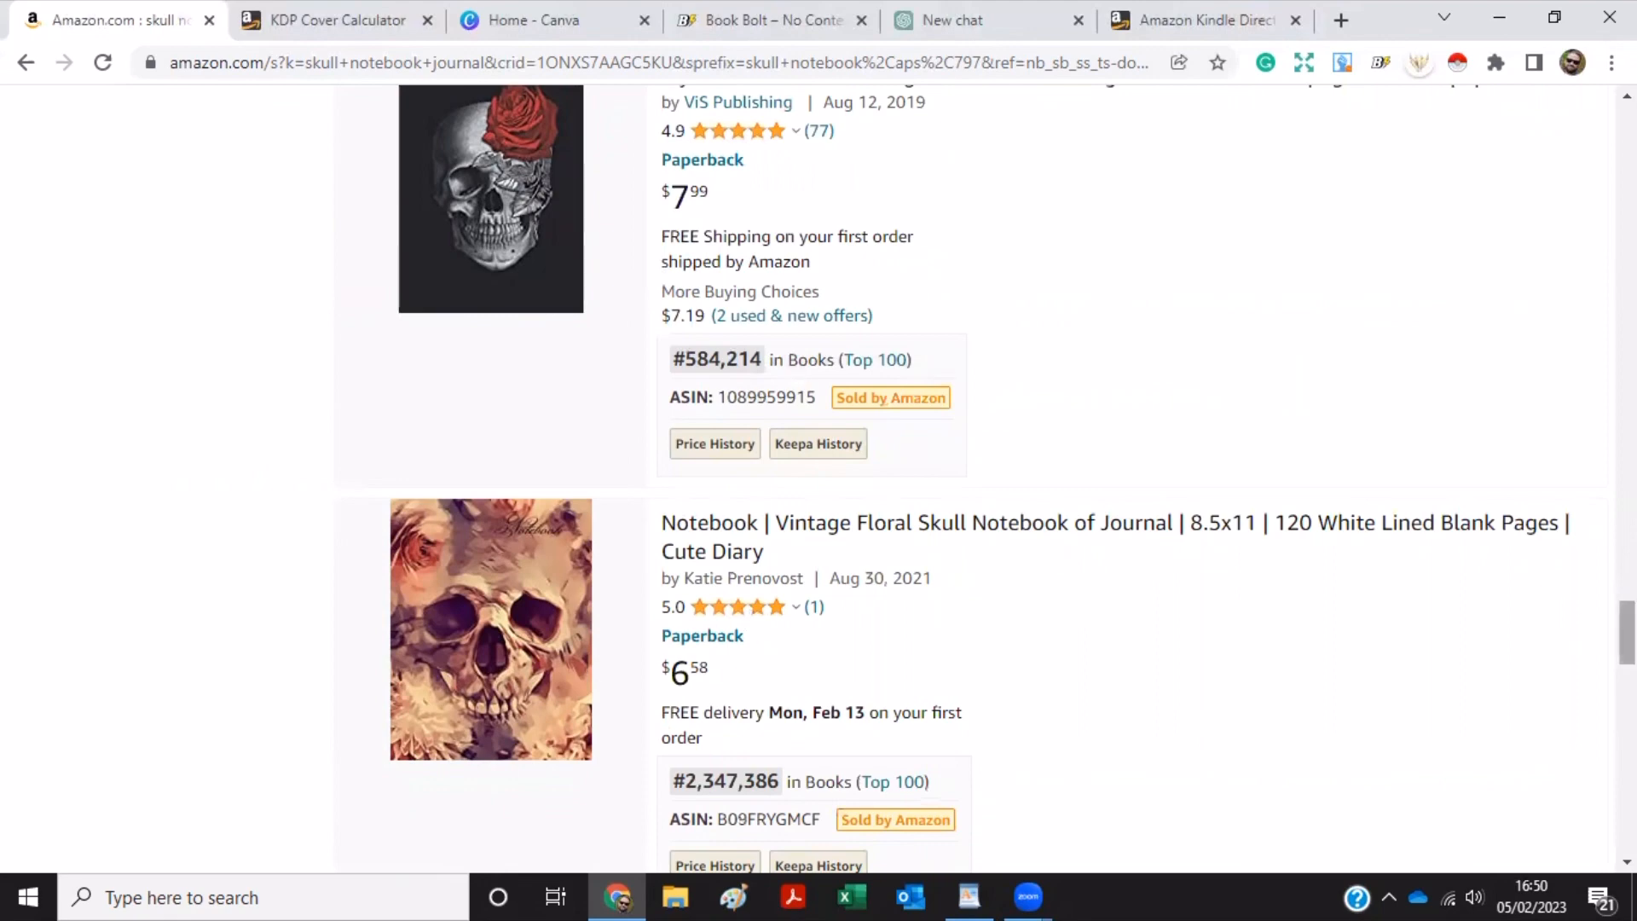
scroll(972, 477, "down", 6)
scroll(972, 478, "up", 15)
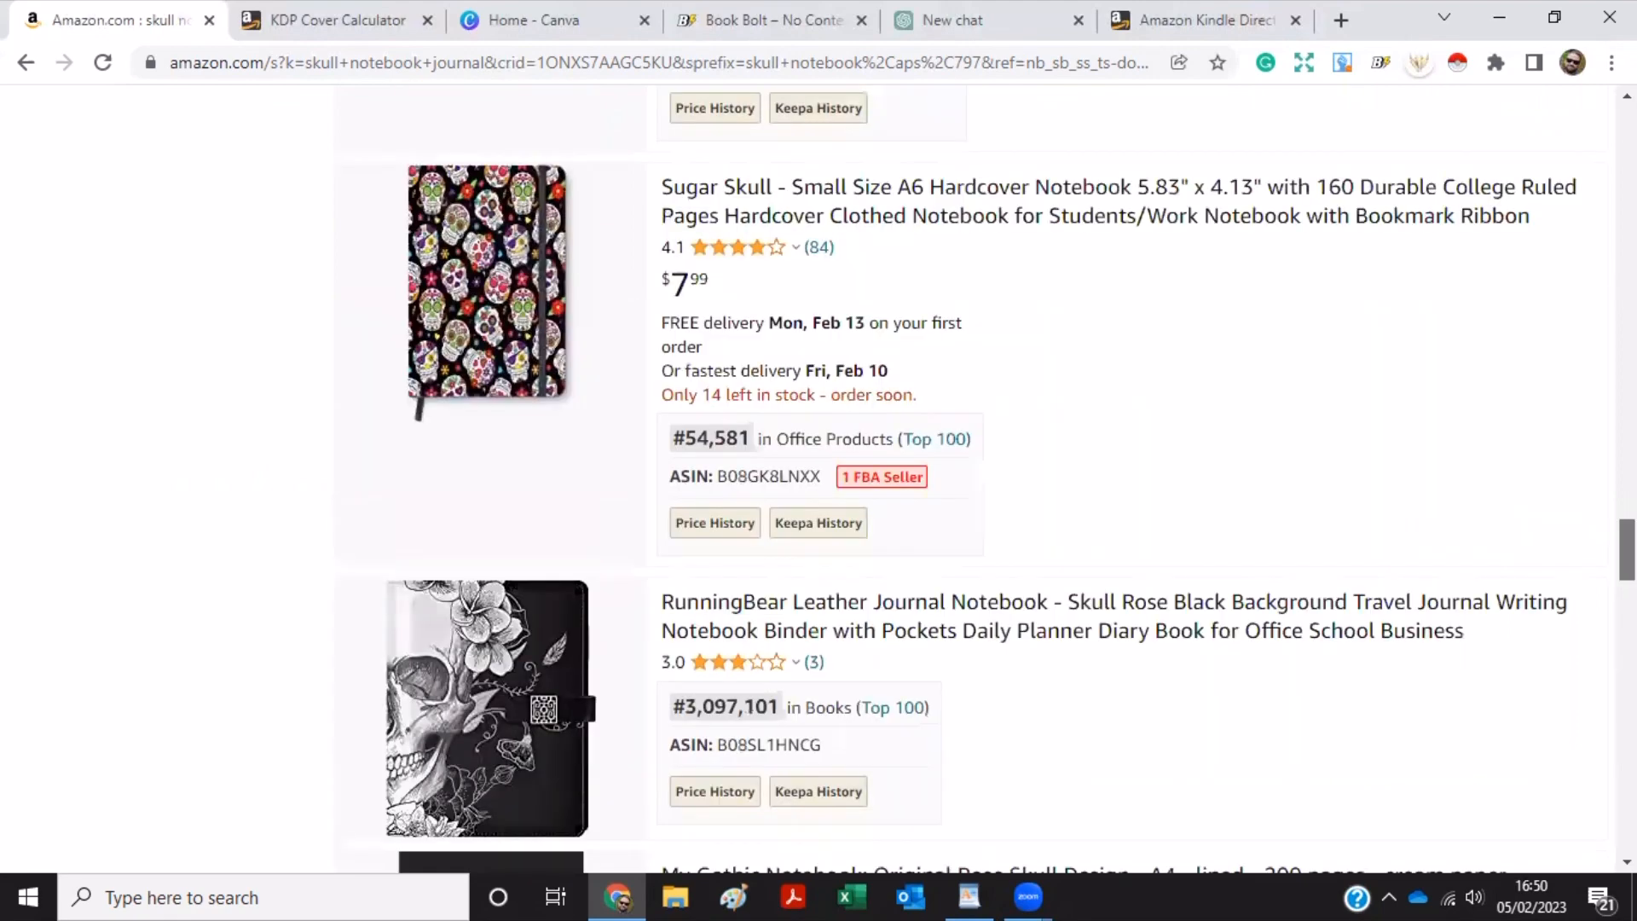
scroll(972, 477, "up", 15)
scroll(965, 821, "up", 15)
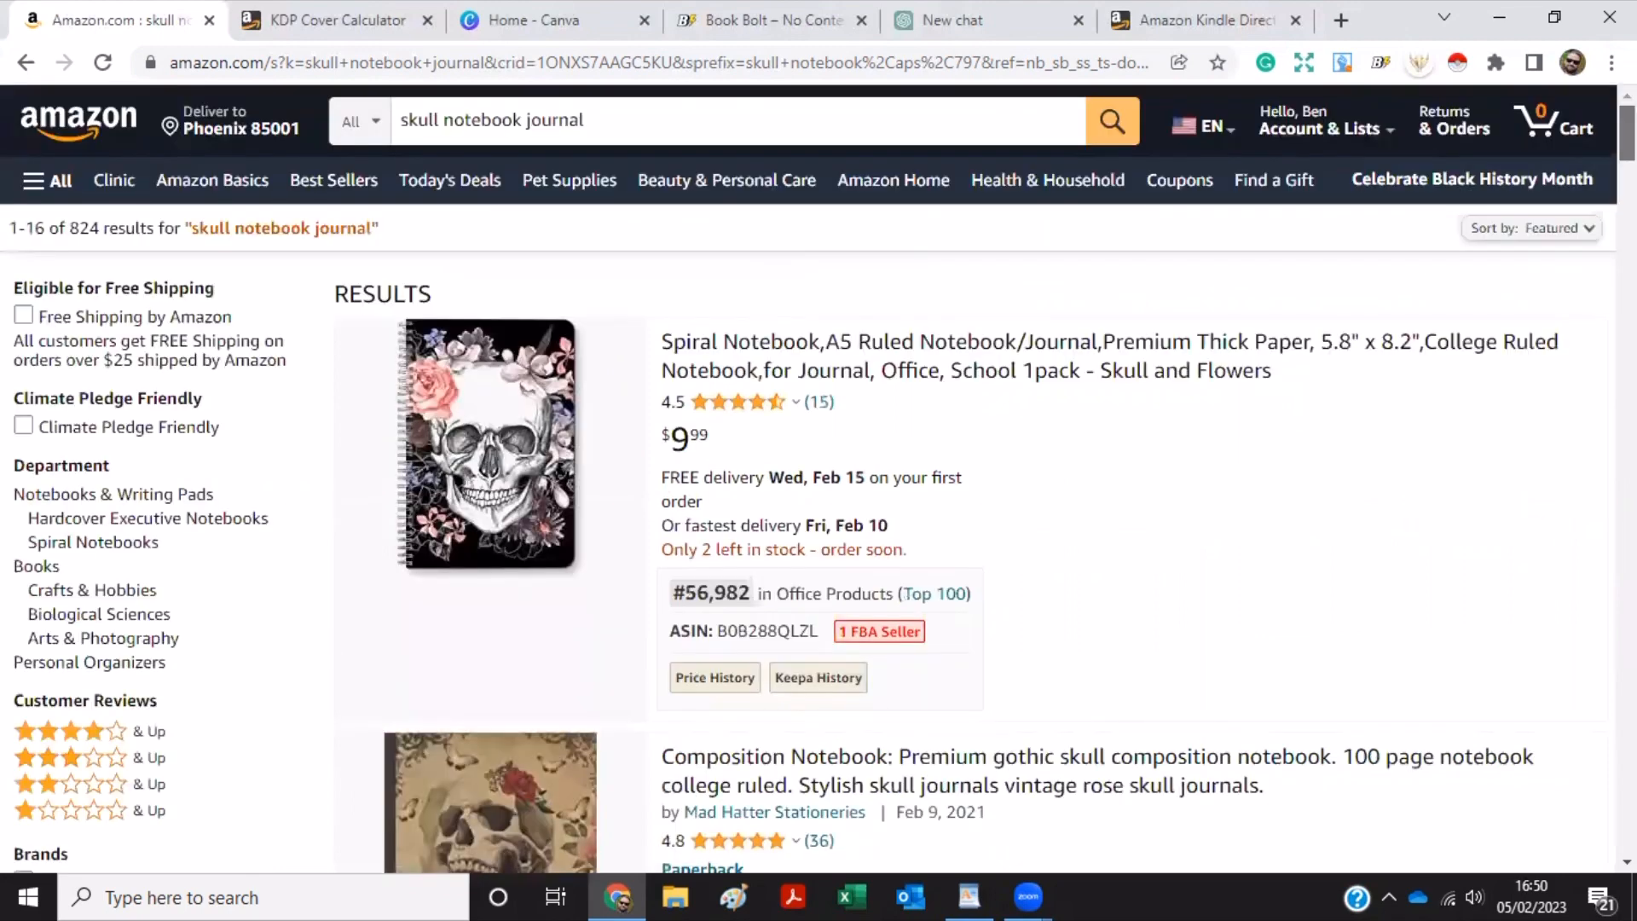
Add "vintage skull" on a new line at the end of the WordPad keyword list and return to Amazon.
key("alt+Tab")
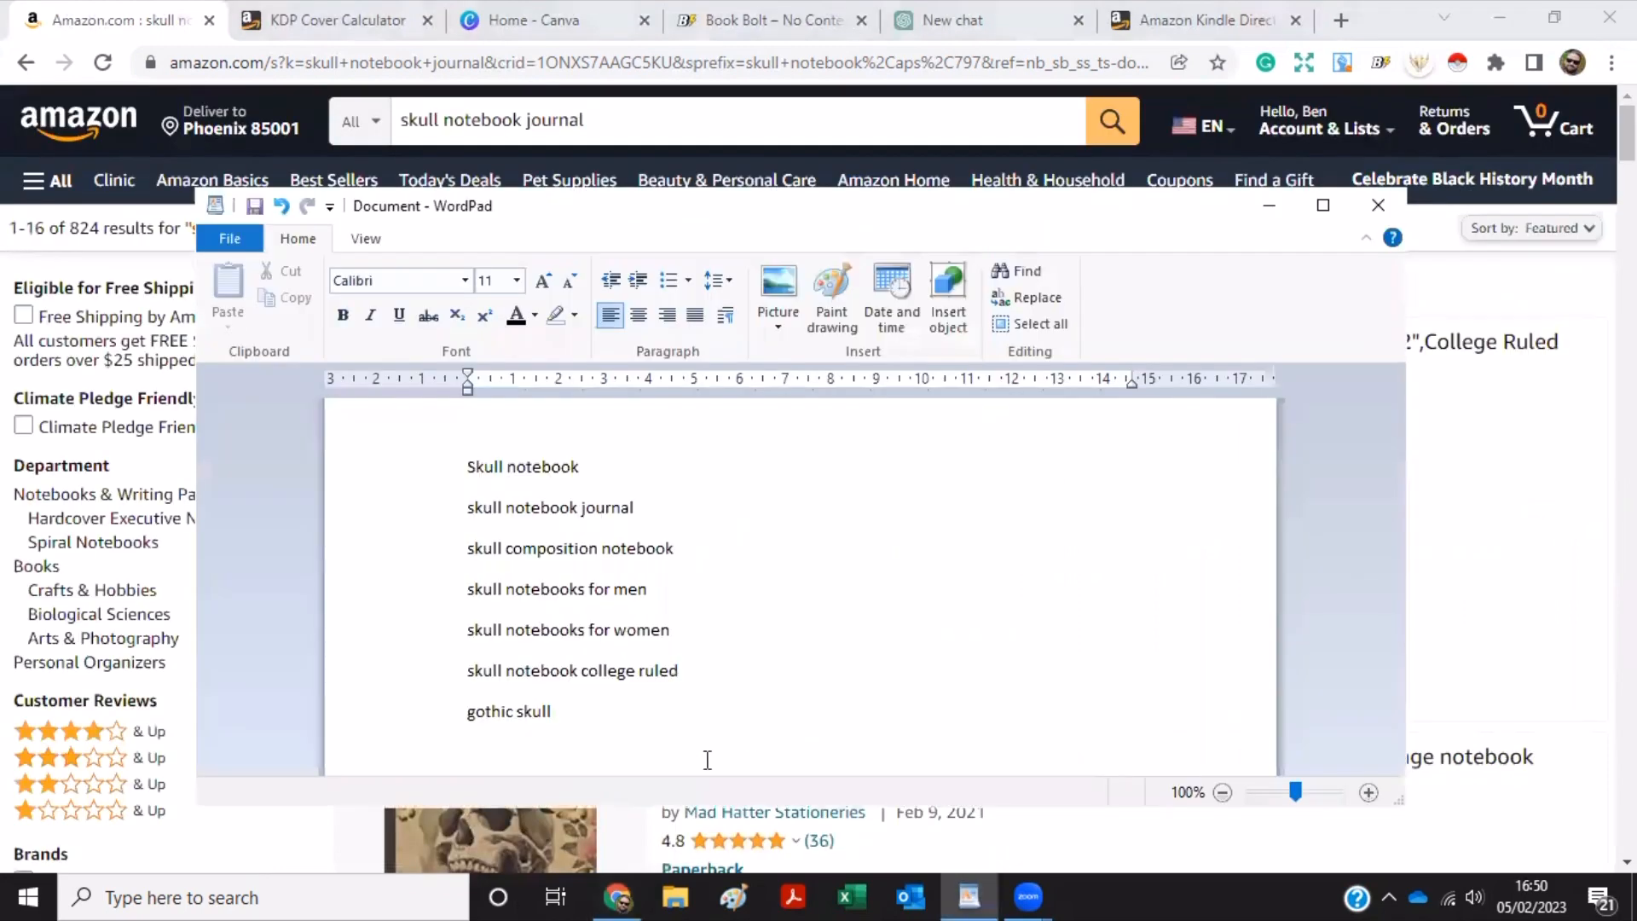
key("Return")
type("v")
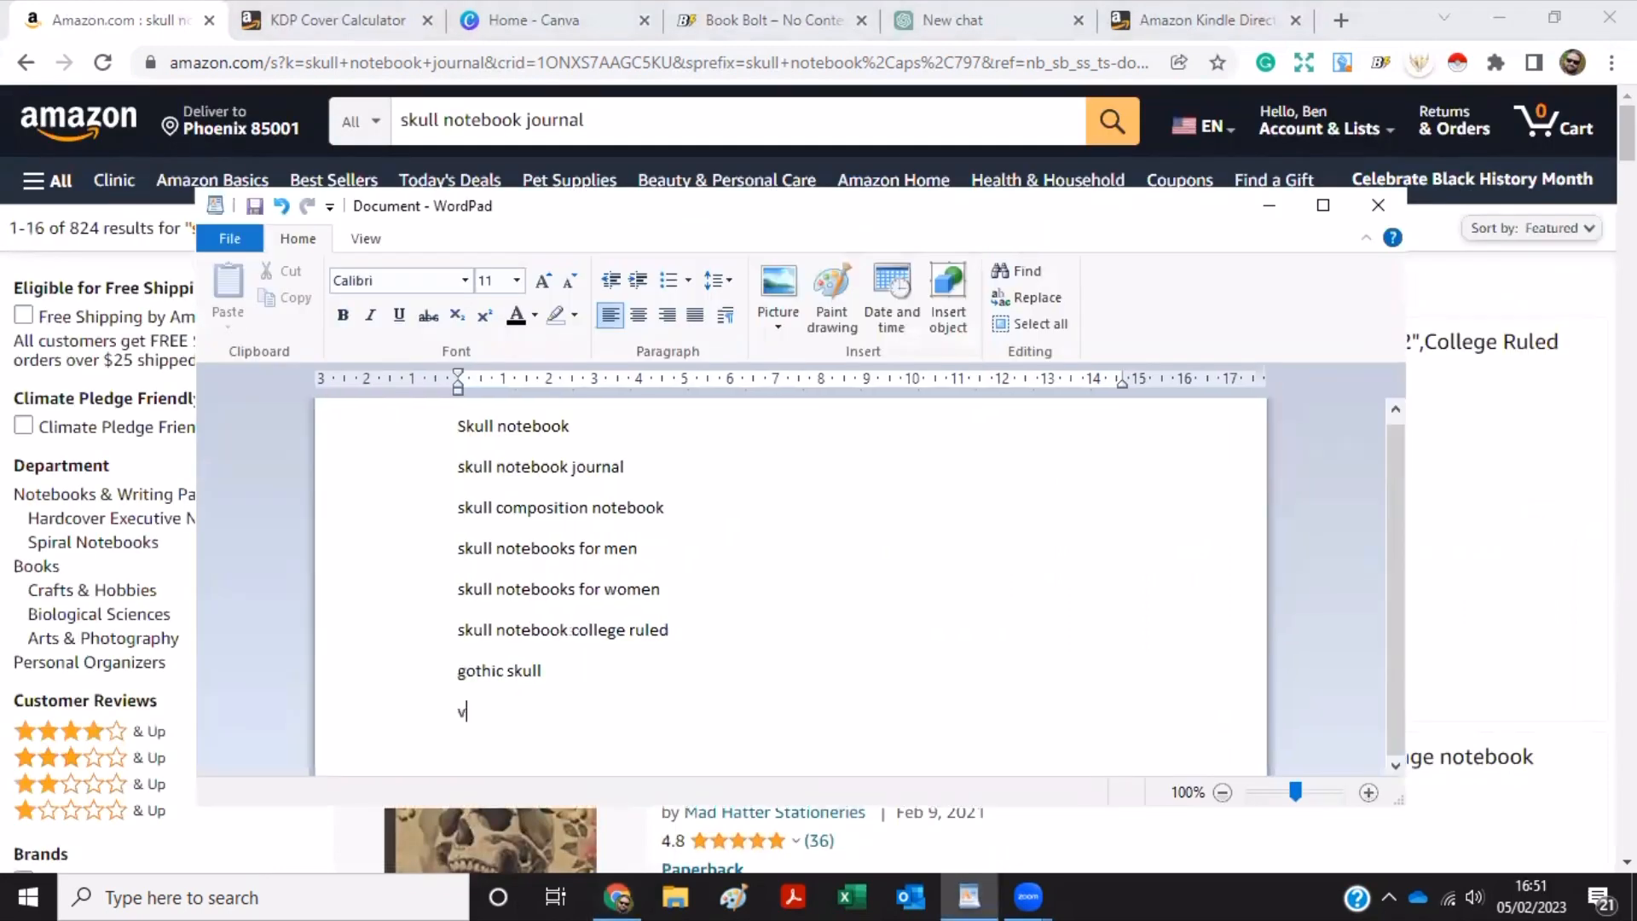
type("intae")
key("BackSpace")
key("BackSpace")
type("ge skull")
left_click(528, 118)
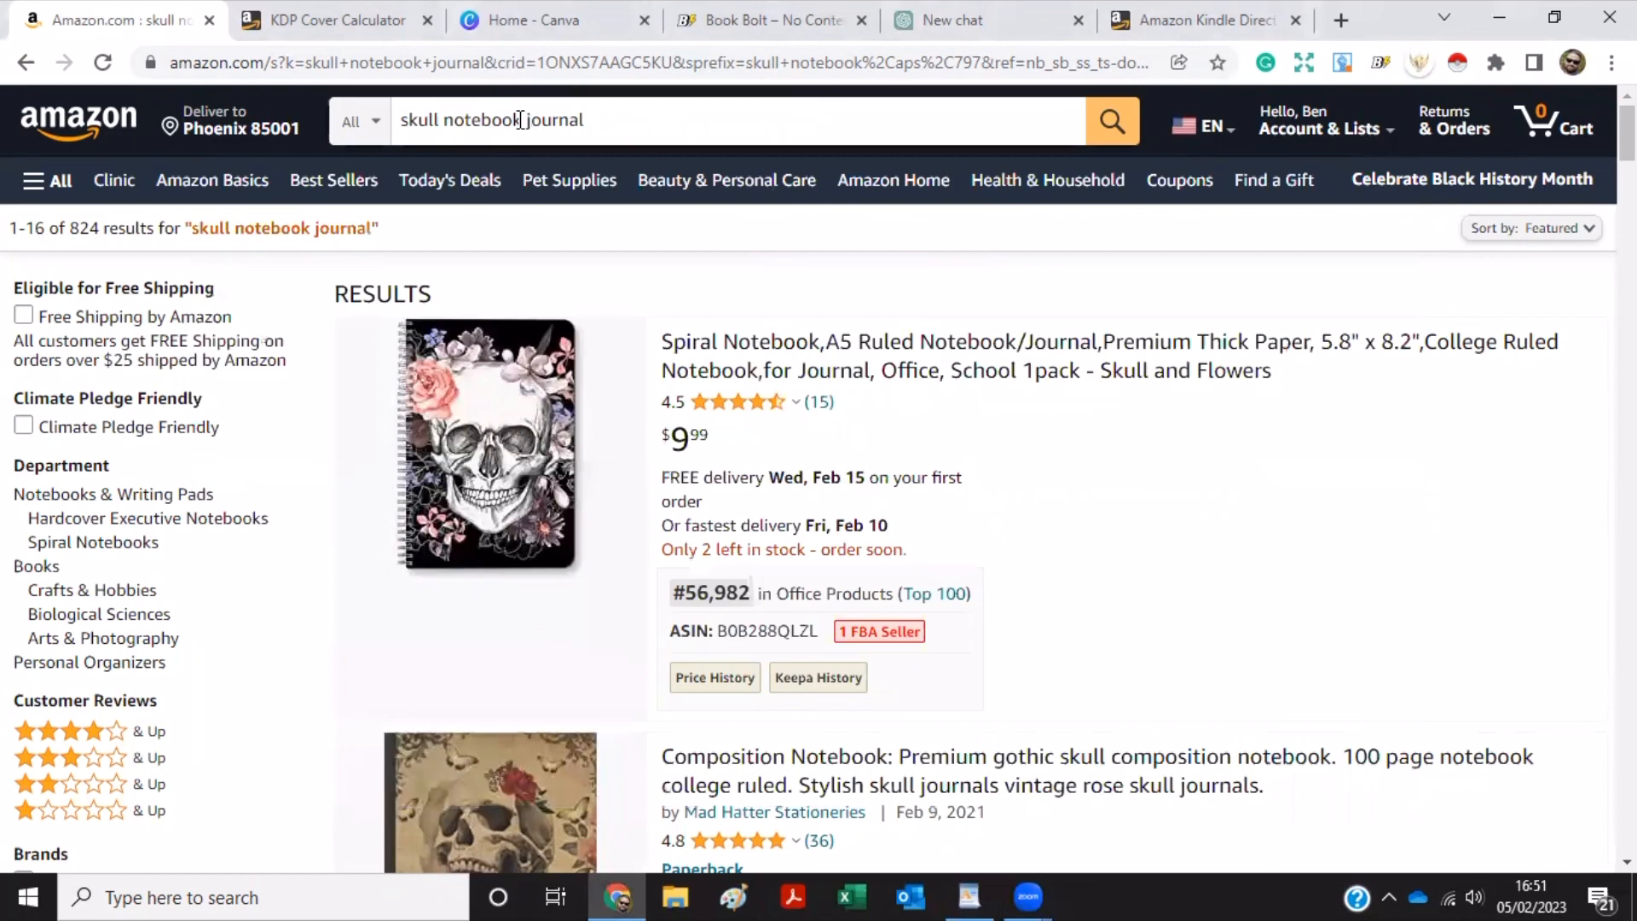
Shorten the Amazon search phrase to "skull journal" and run the search.
left_click(521, 119)
key("BackSpace")
key("BackSpace")
key("BackSpace")
key("BackSpace")
key("BackSpace")
key("BackSpace")
key("BackSpace")
key("BackSpace")
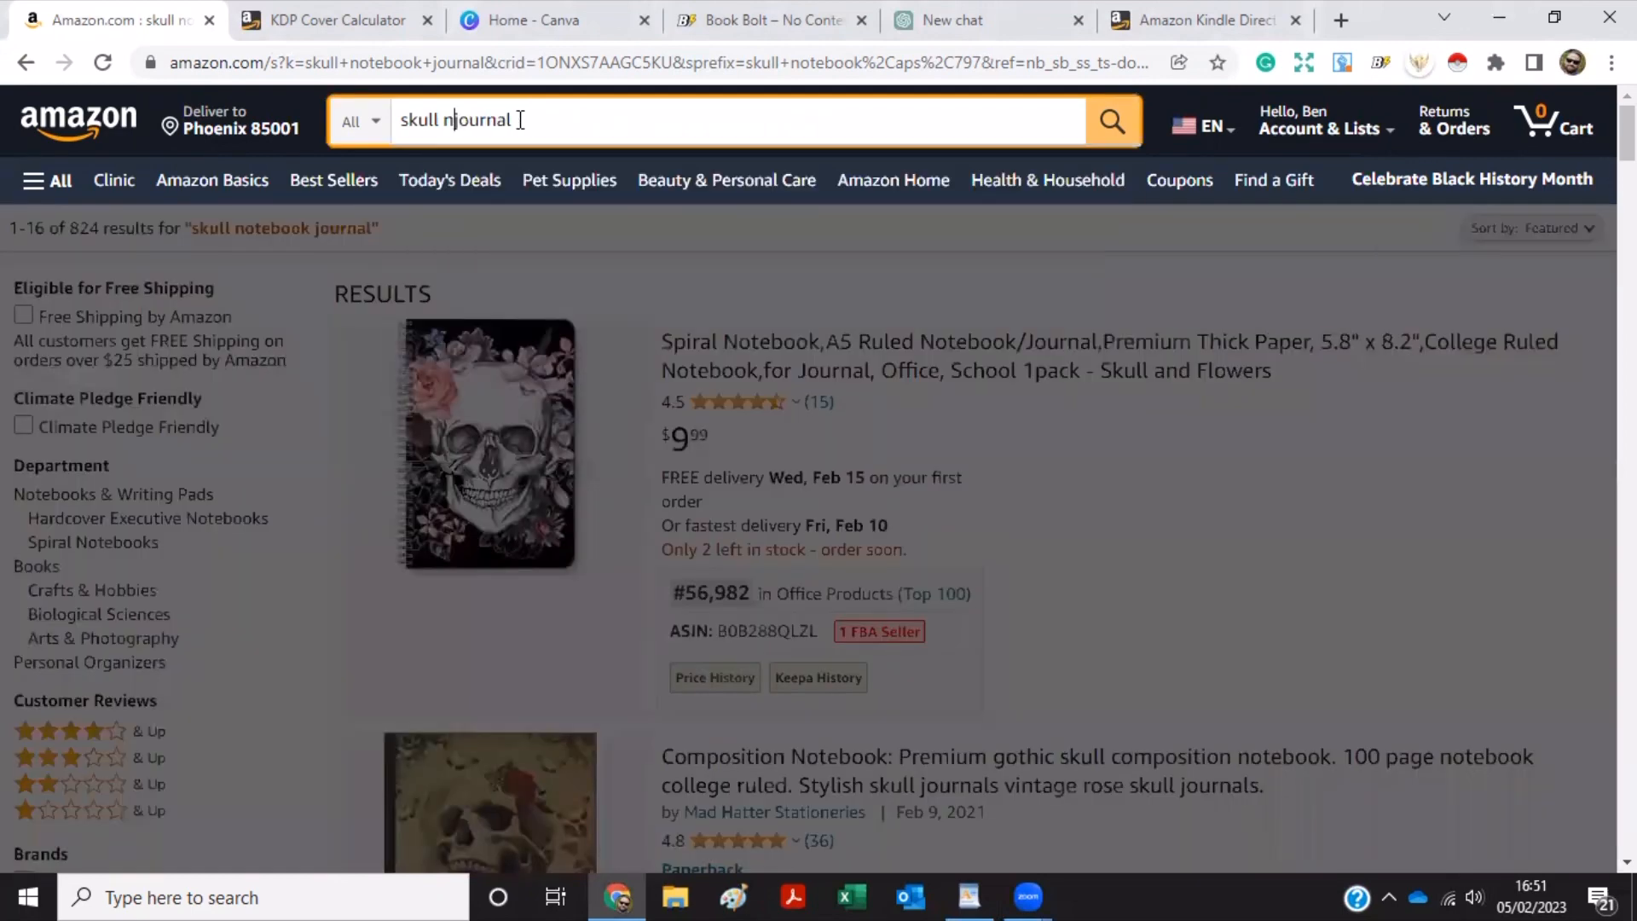
key("BackSpace")
key("Return")
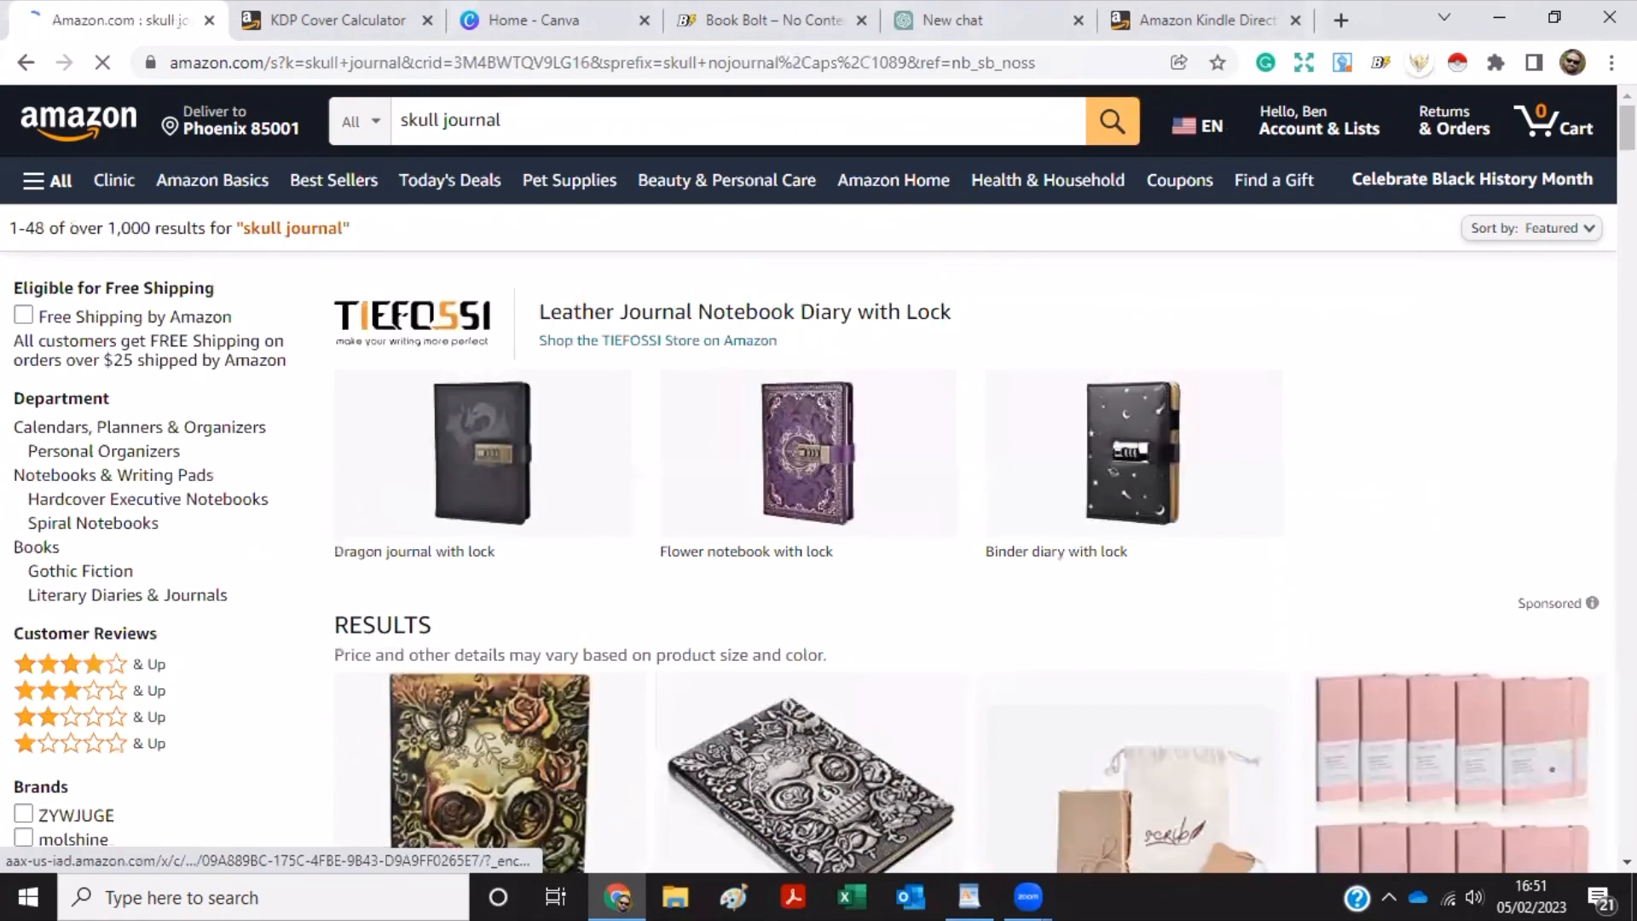
Look through the "skull journal" results and read the product titles for new keywords.
scroll(819, 477, "down", 10)
scroll(819, 478, "down", 7)
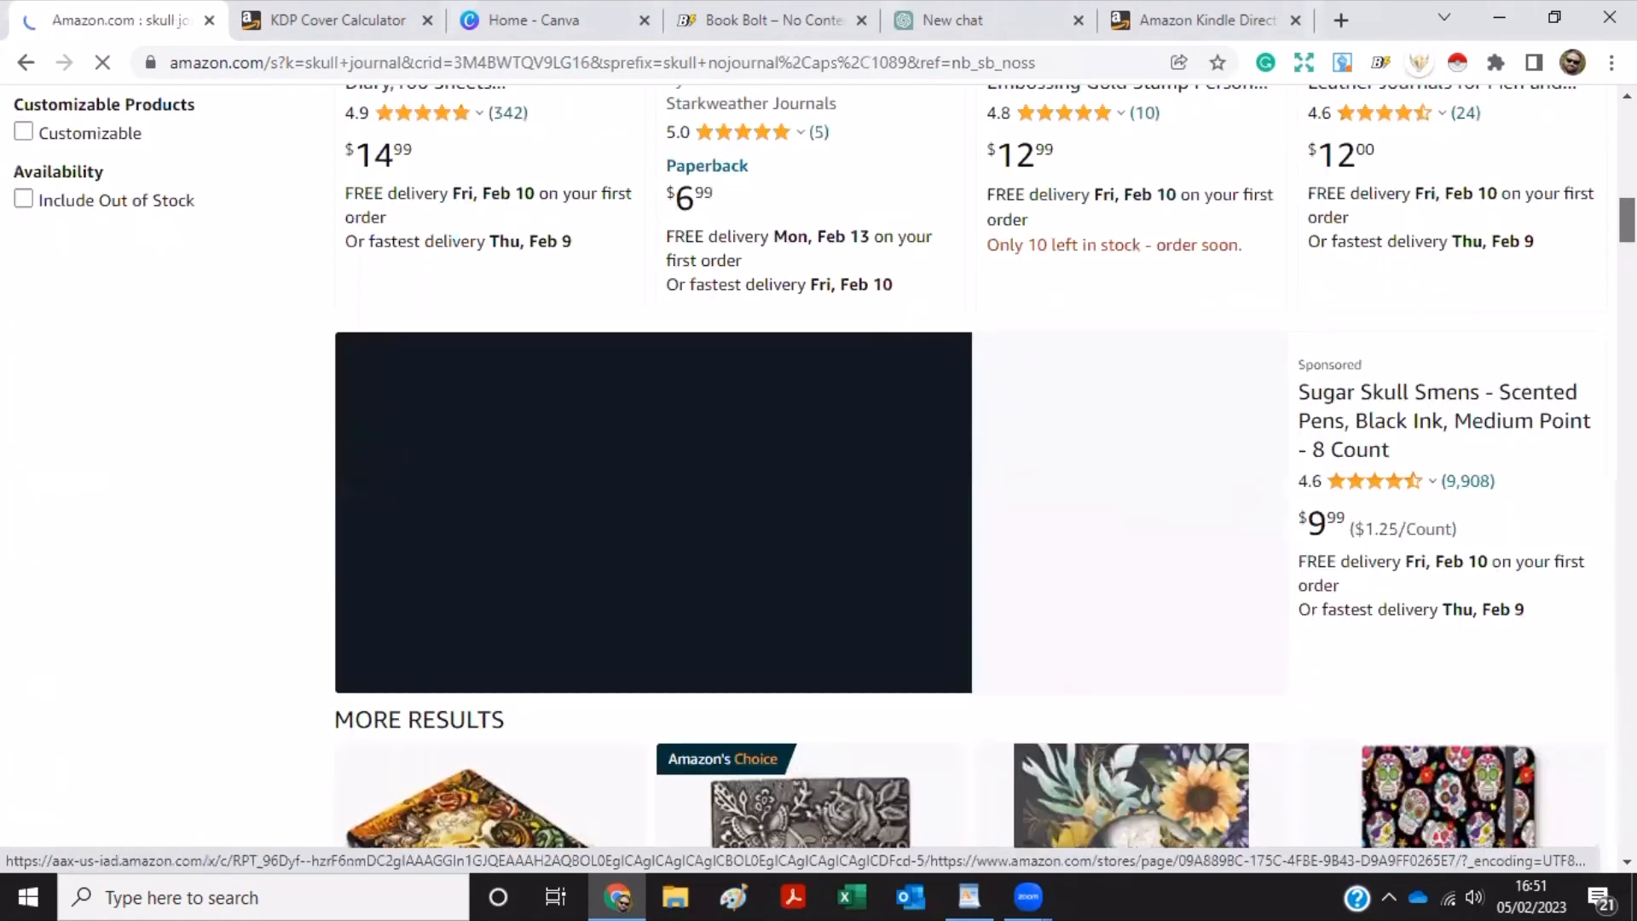
scroll(819, 478, "down", 3)
scroll(818, 478, "down", 3)
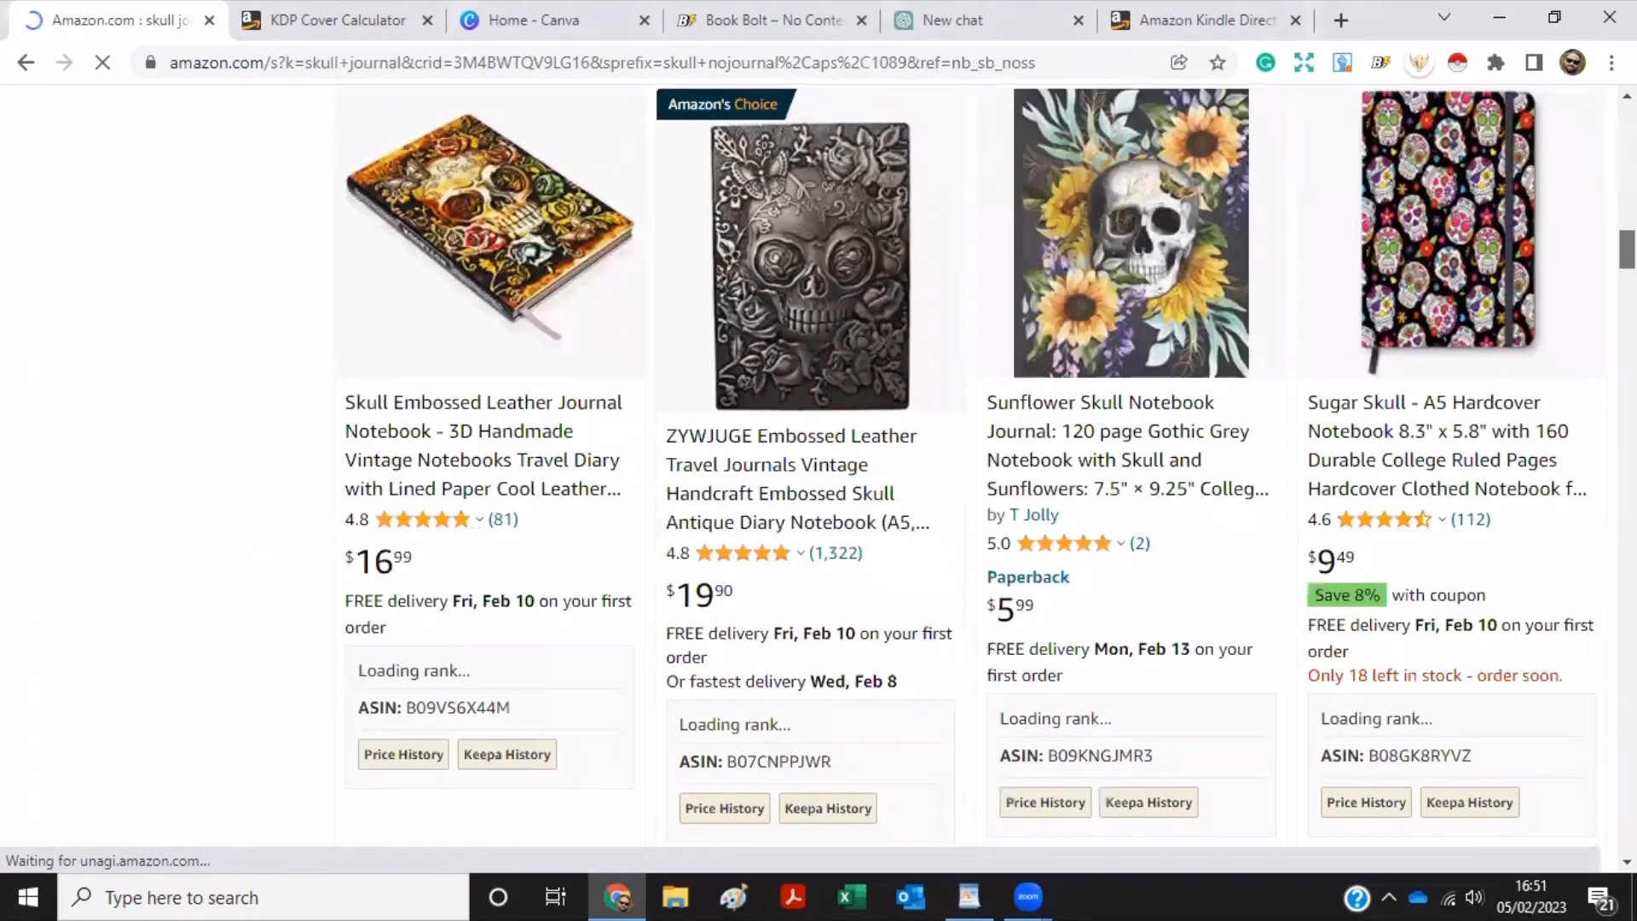
scroll(818, 477, "down", 5)
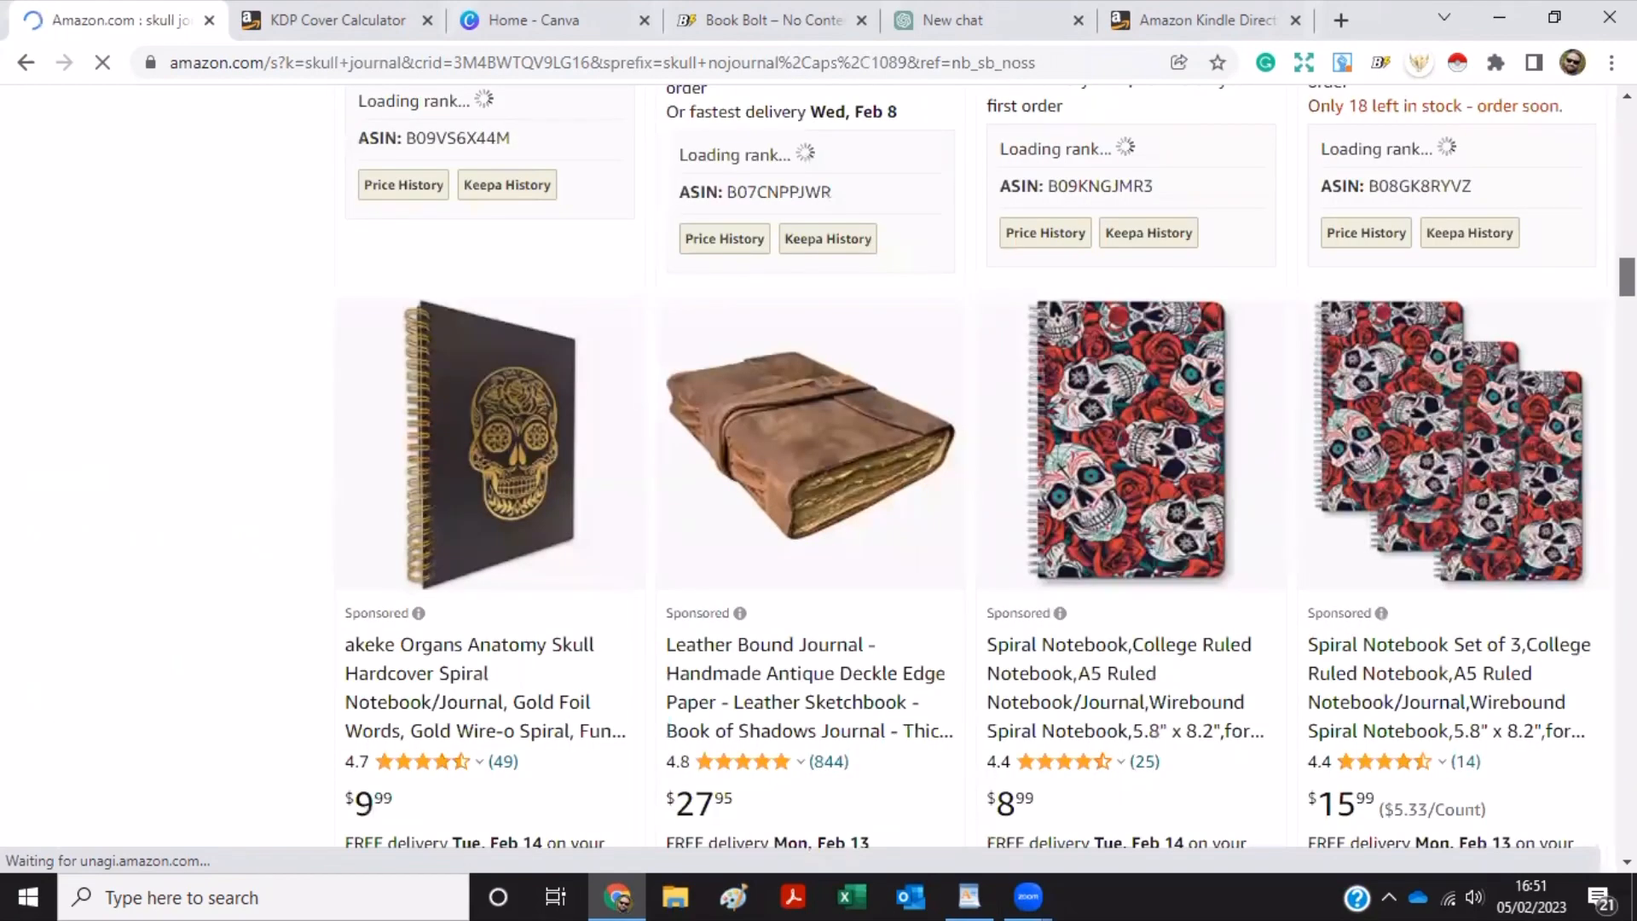
scroll(819, 477, "down", 2)
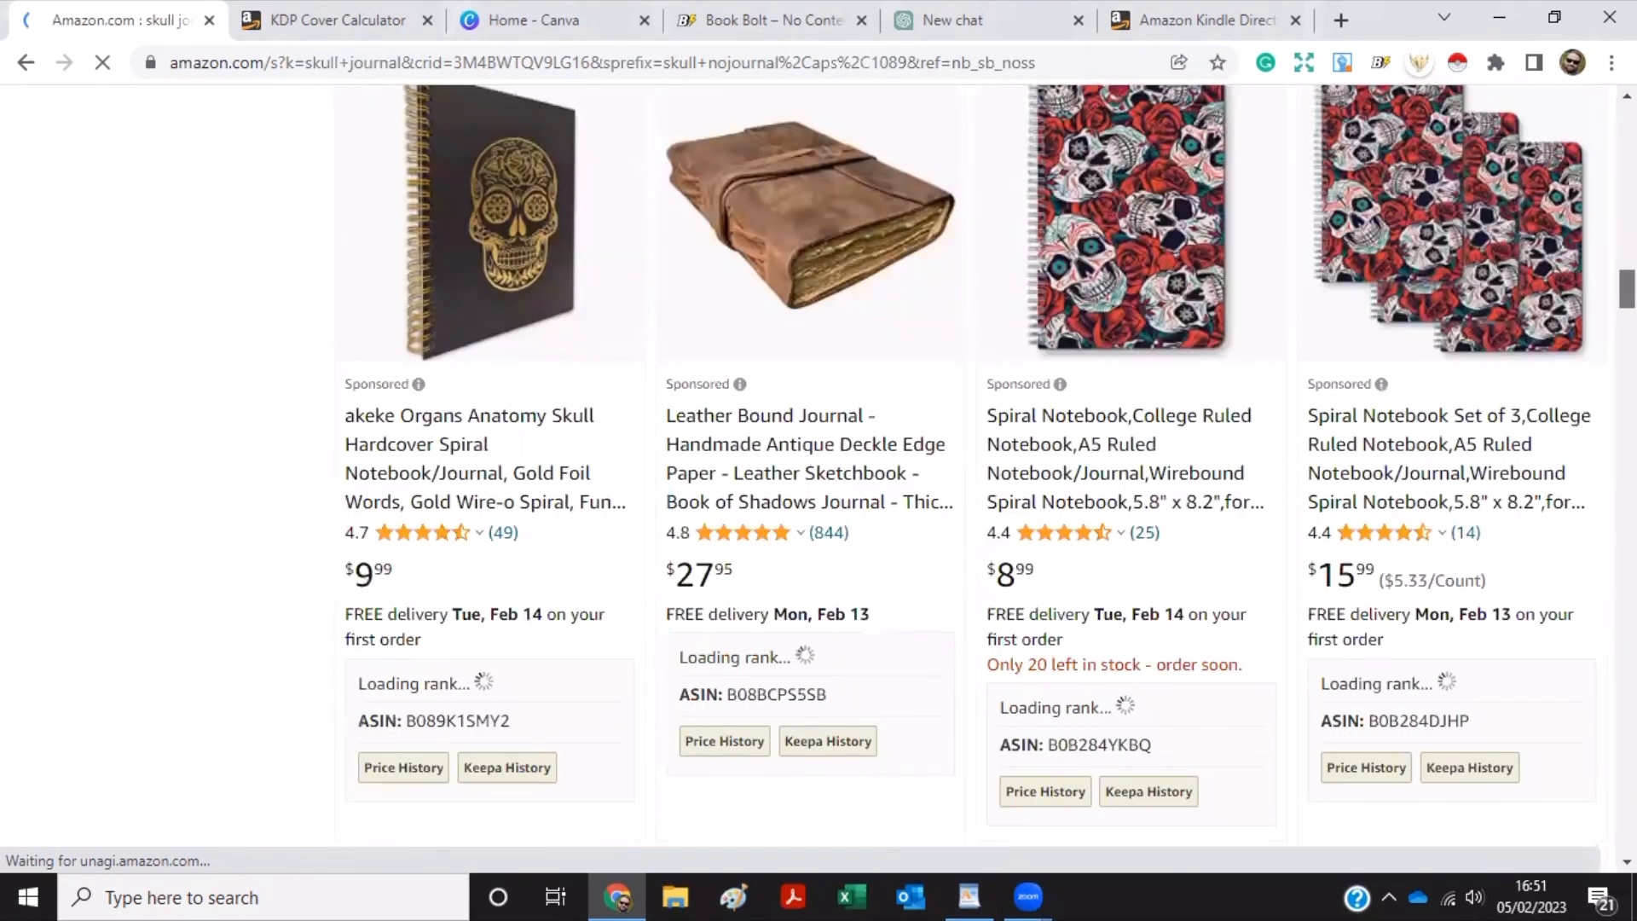
scroll(818, 478, "down", 1)
scroll(819, 477, "down", 3)
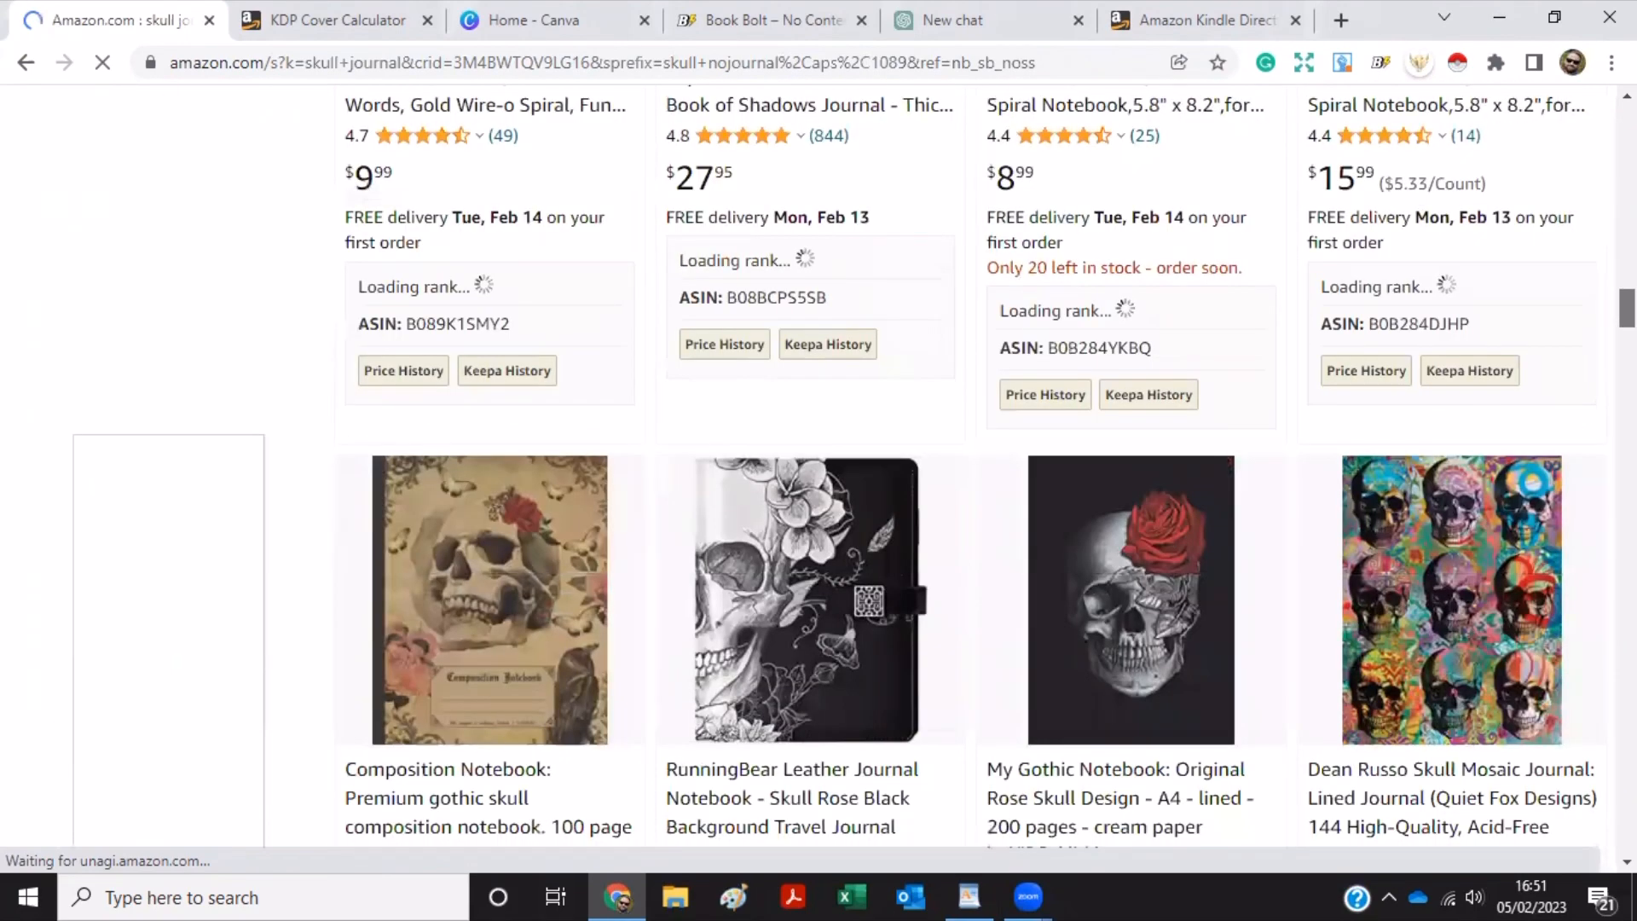
scroll(819, 477, "down", 5)
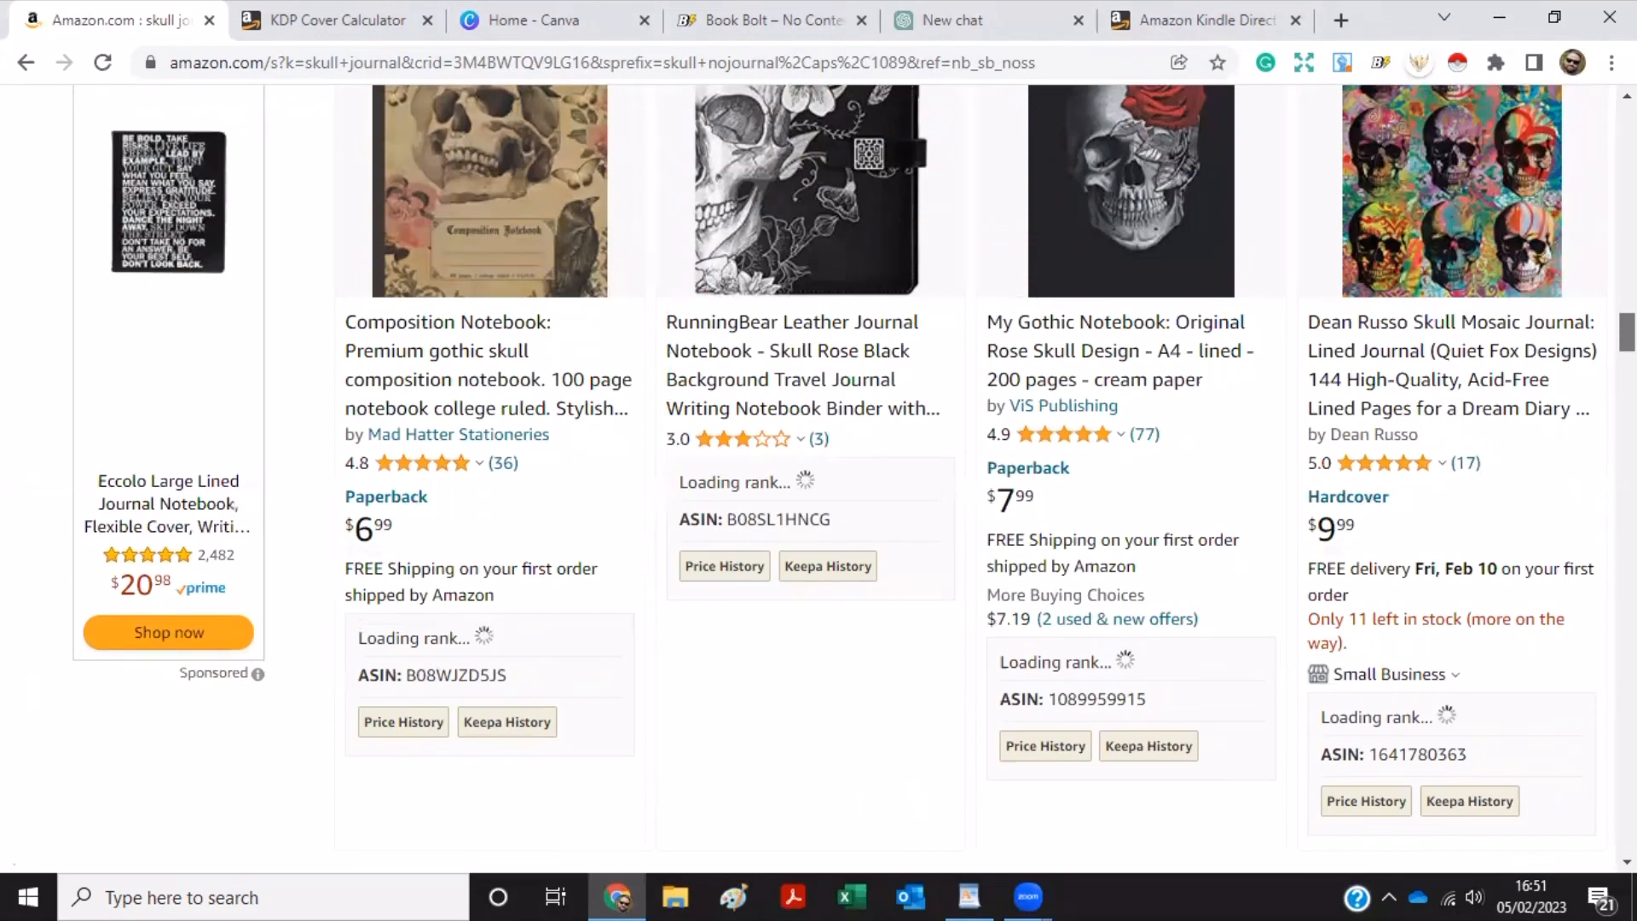
scroll(819, 478, "down", 10)
scroll(819, 477, "up", 3)
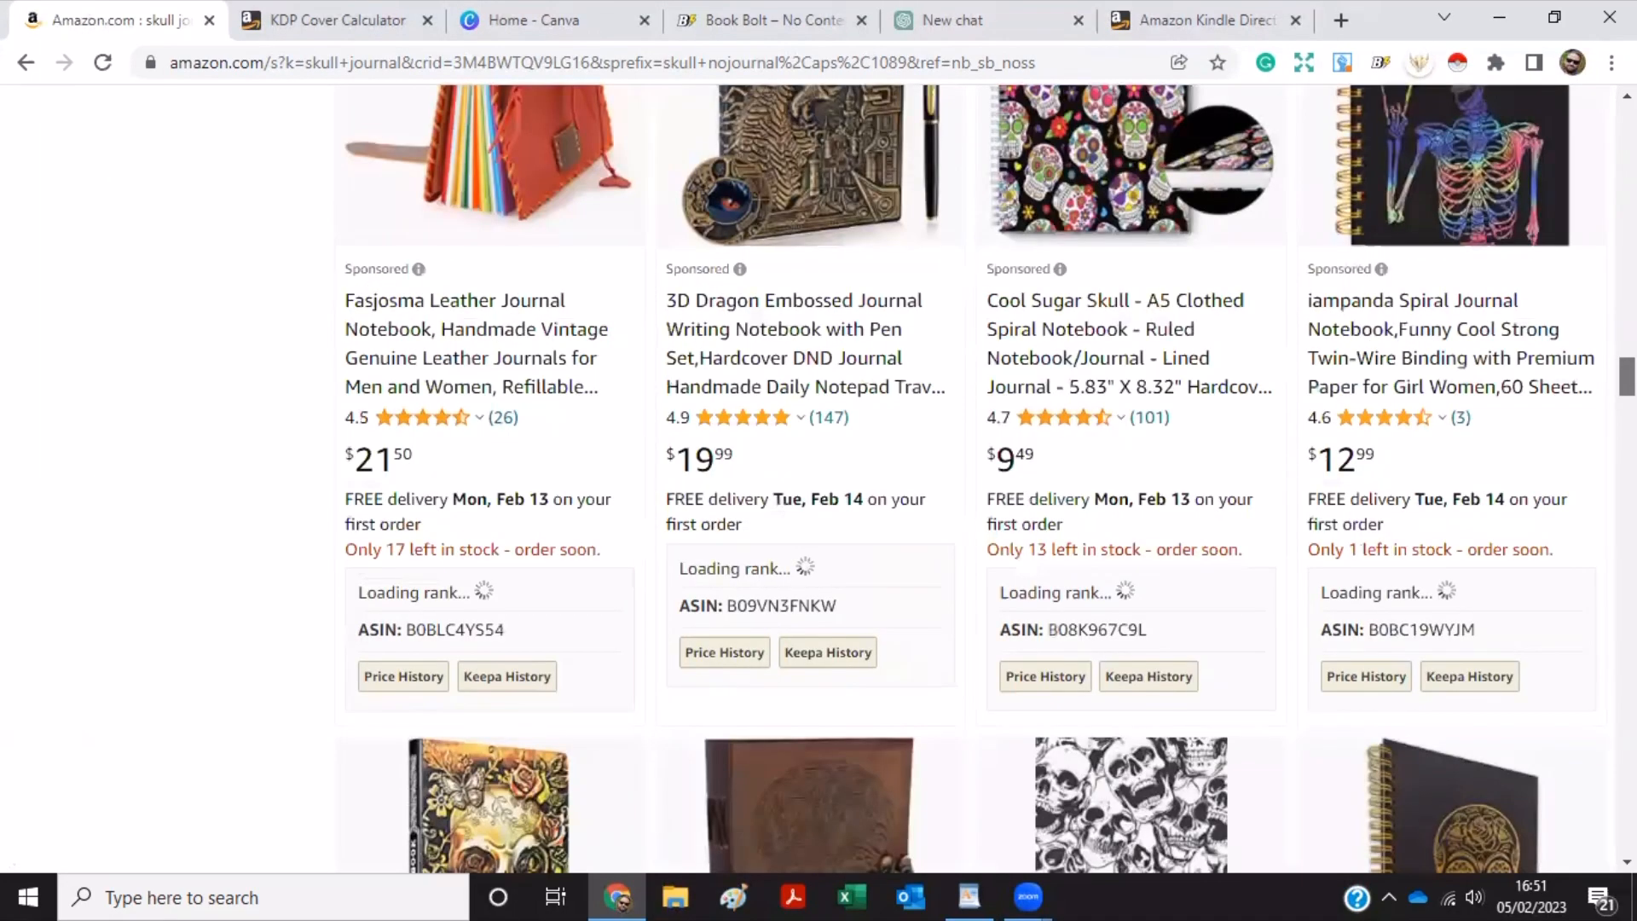
scroll(819, 477, "down", 4)
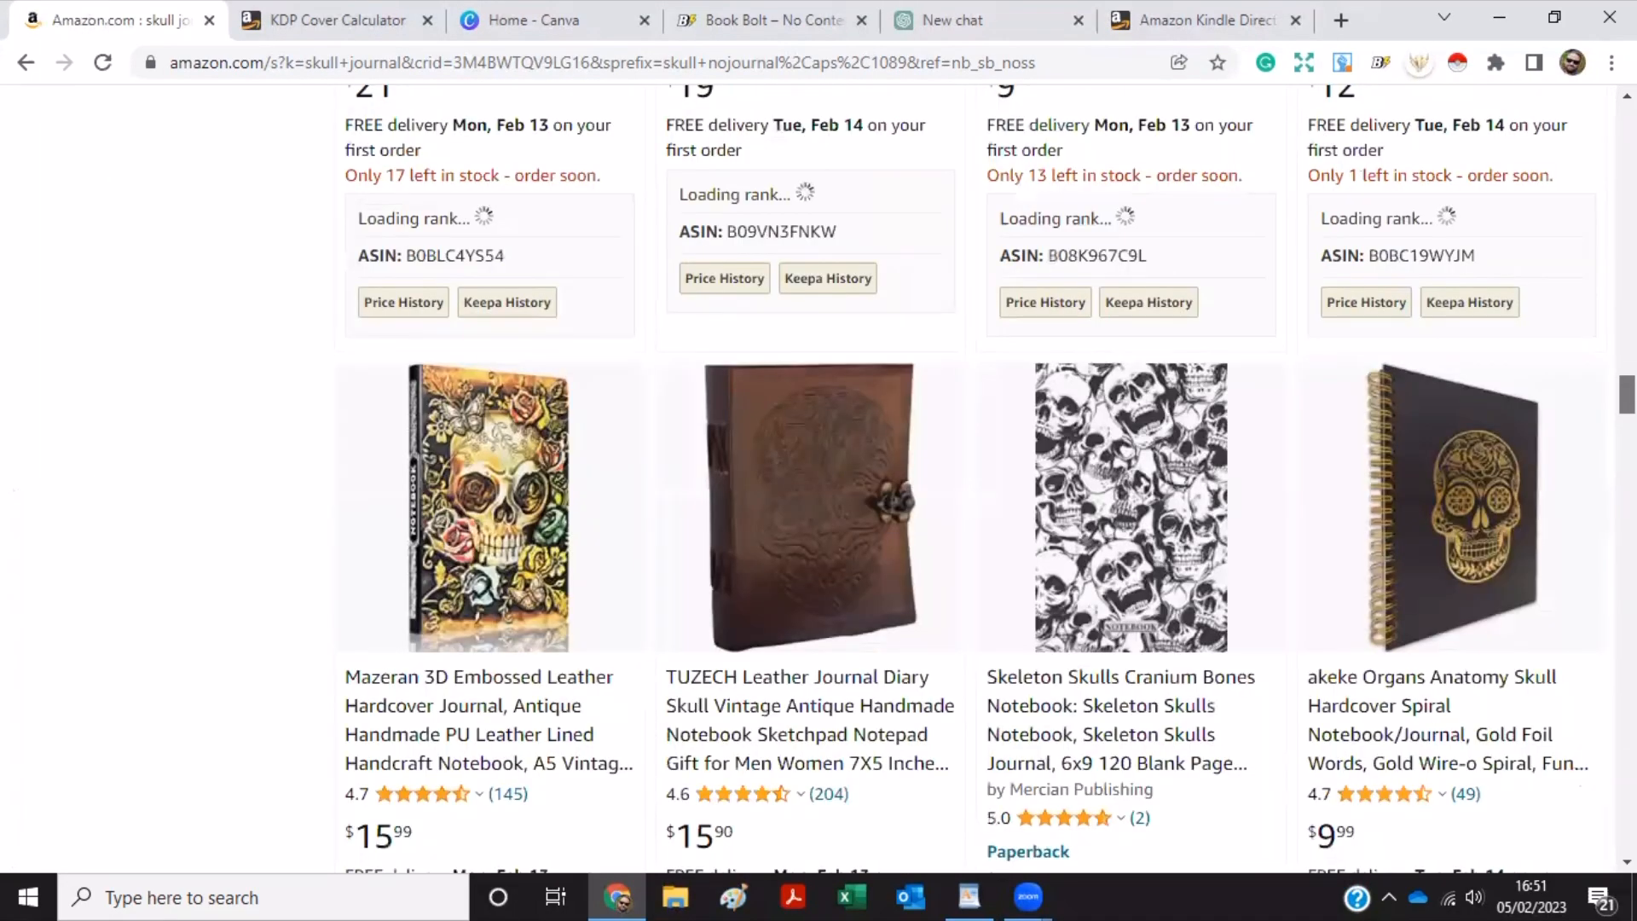
scroll(819, 478, "down", 3)
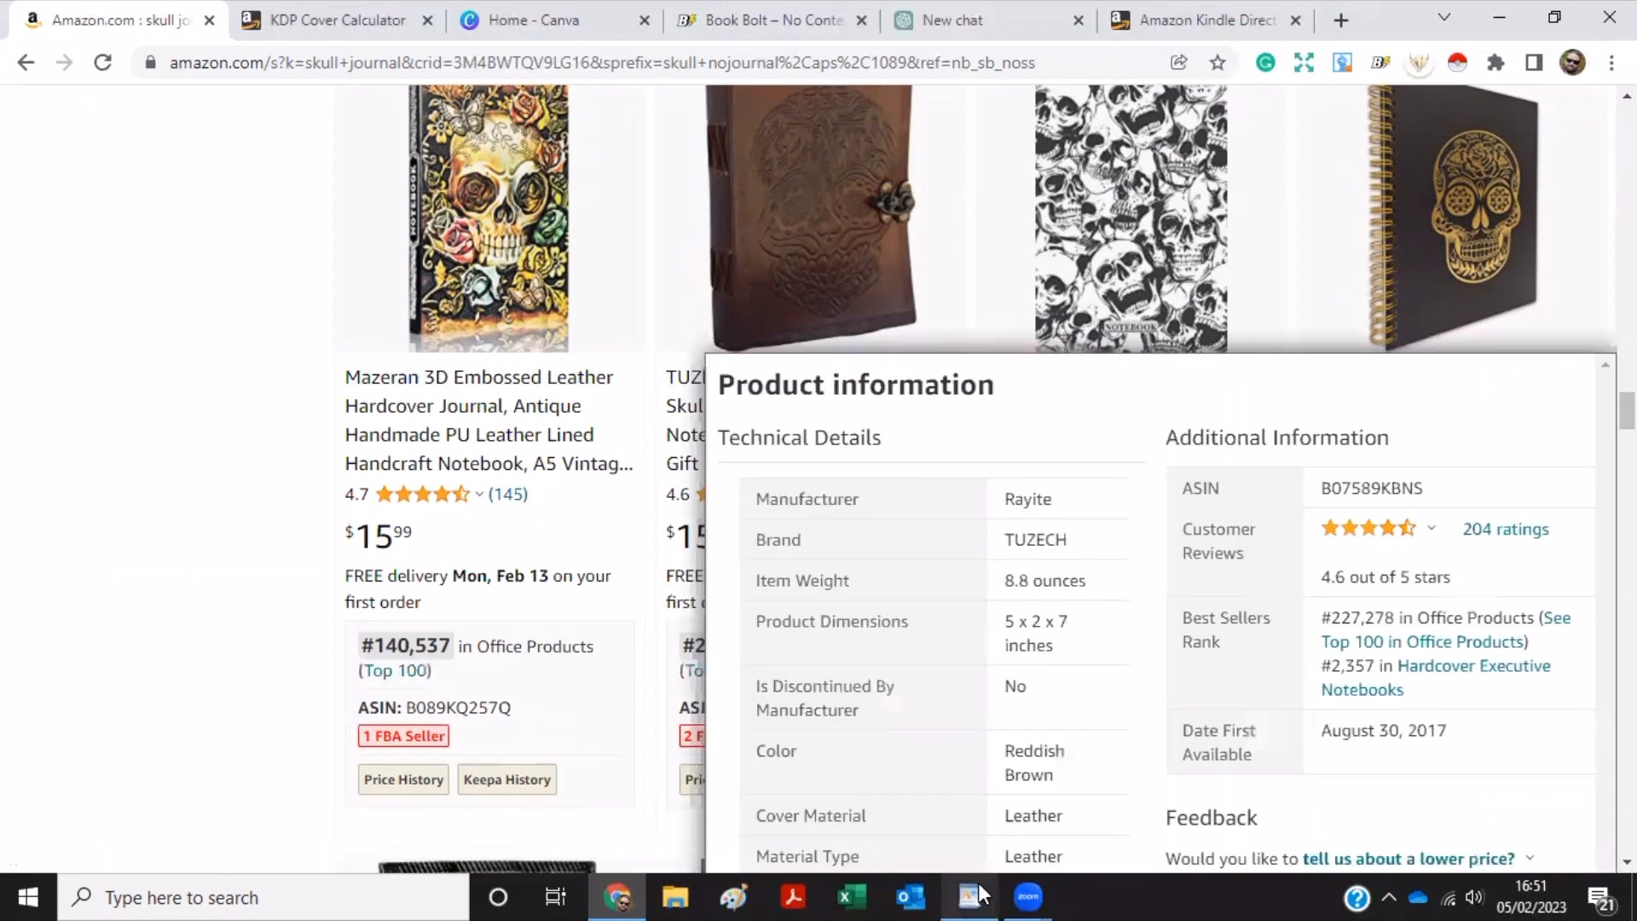
Switch to WordPad and add "skulls cranium bones" as the last keyword in the list.
left_click(978, 882)
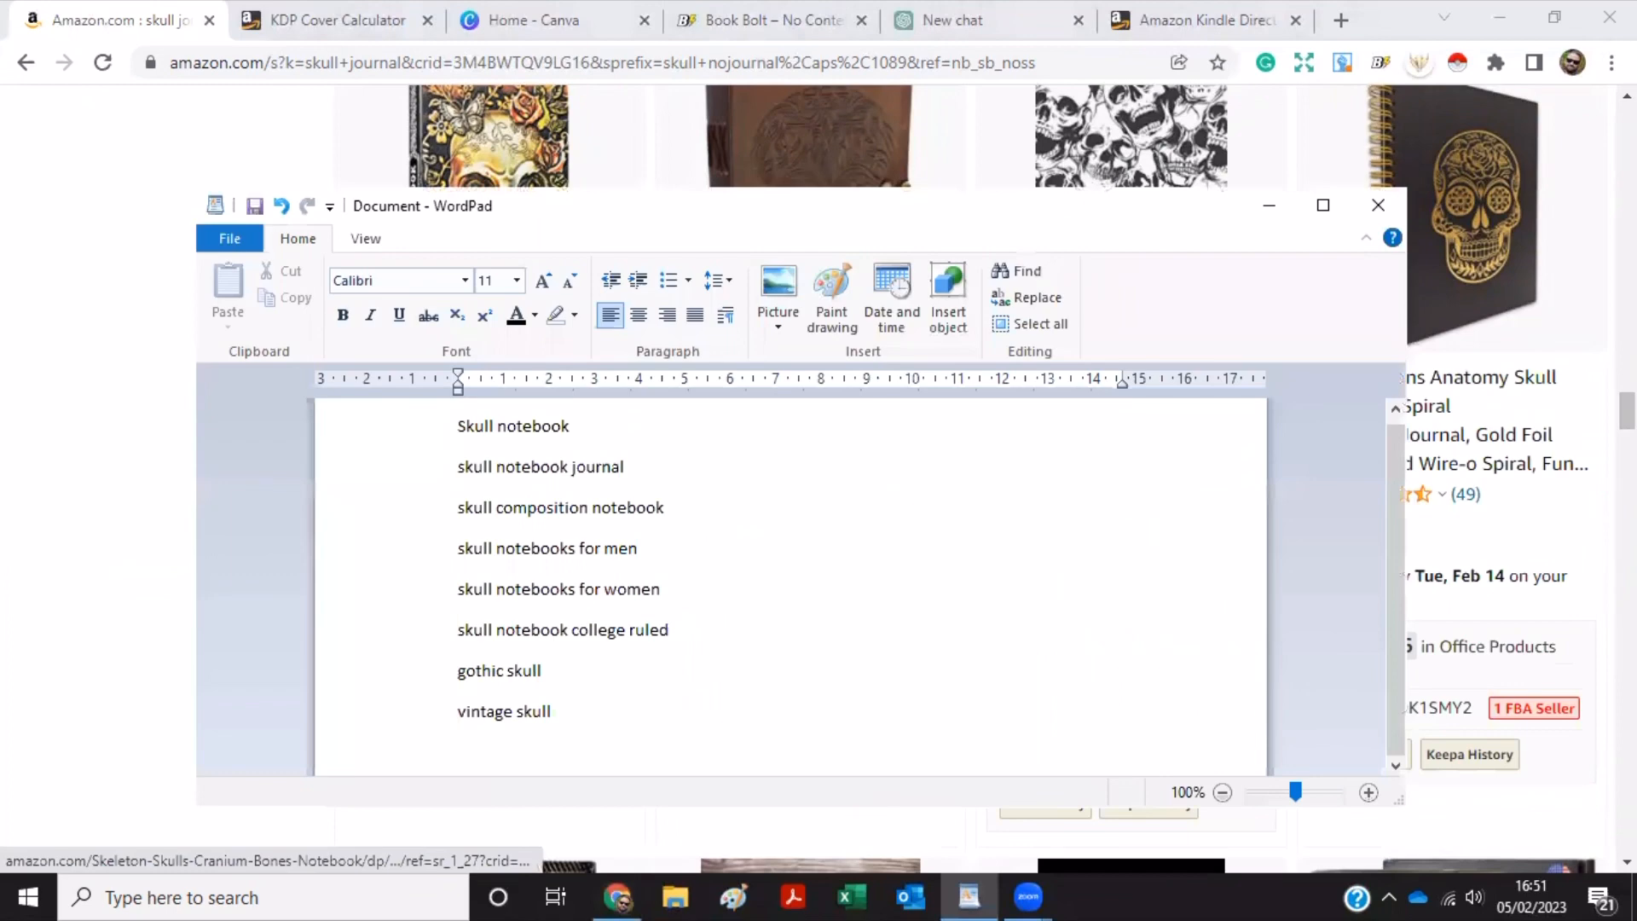
type("skul")
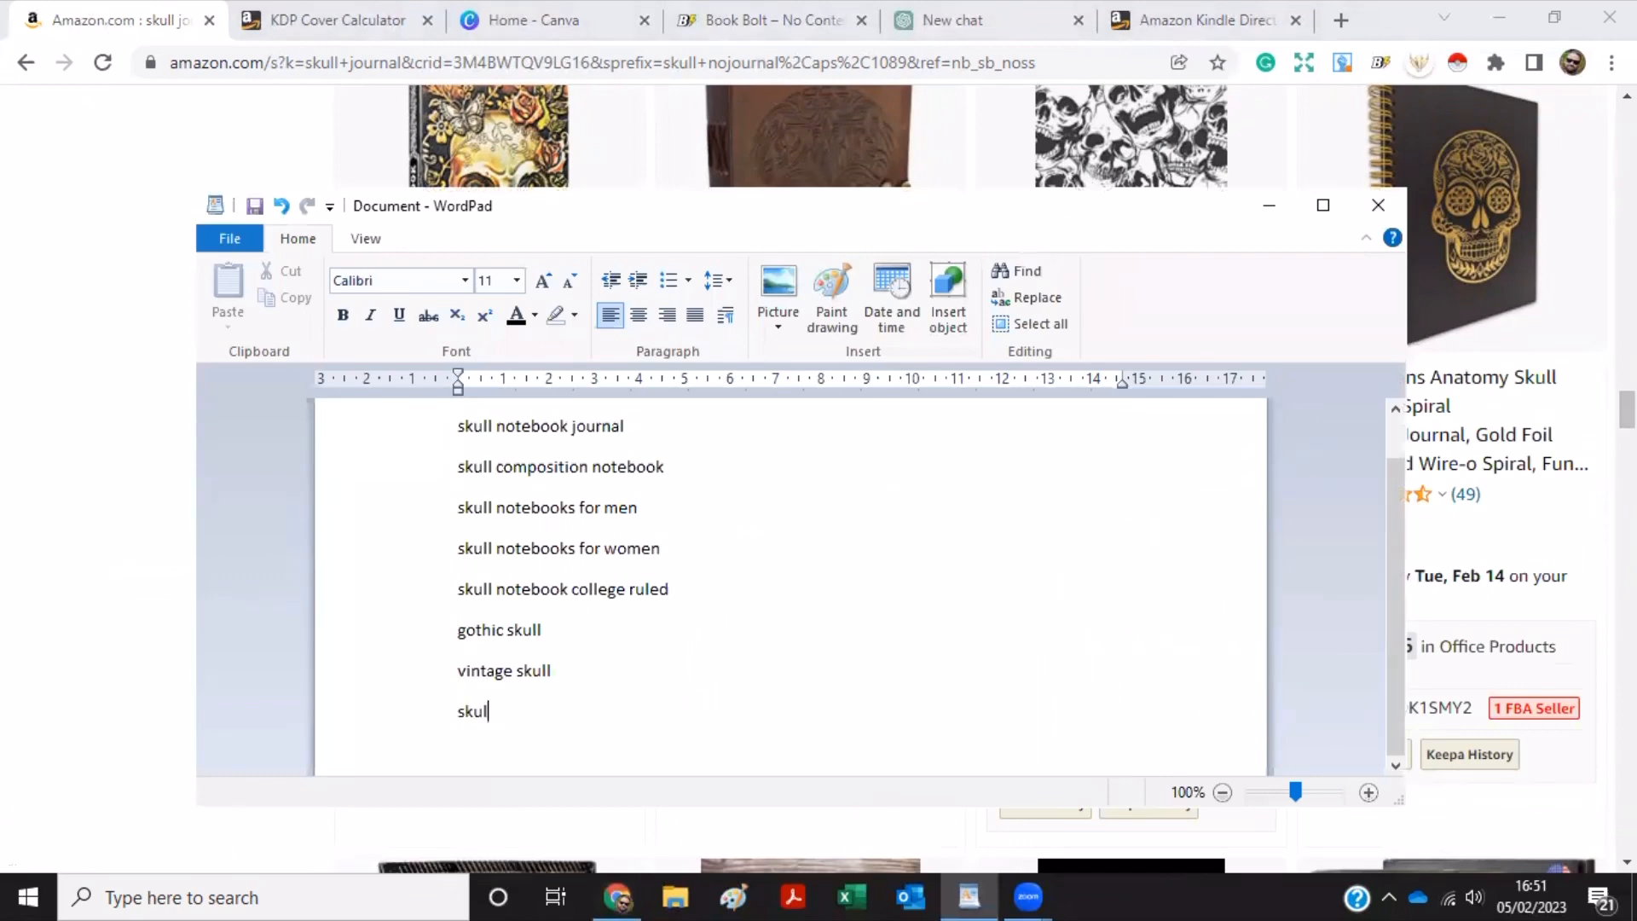
type("ls cranium bones")
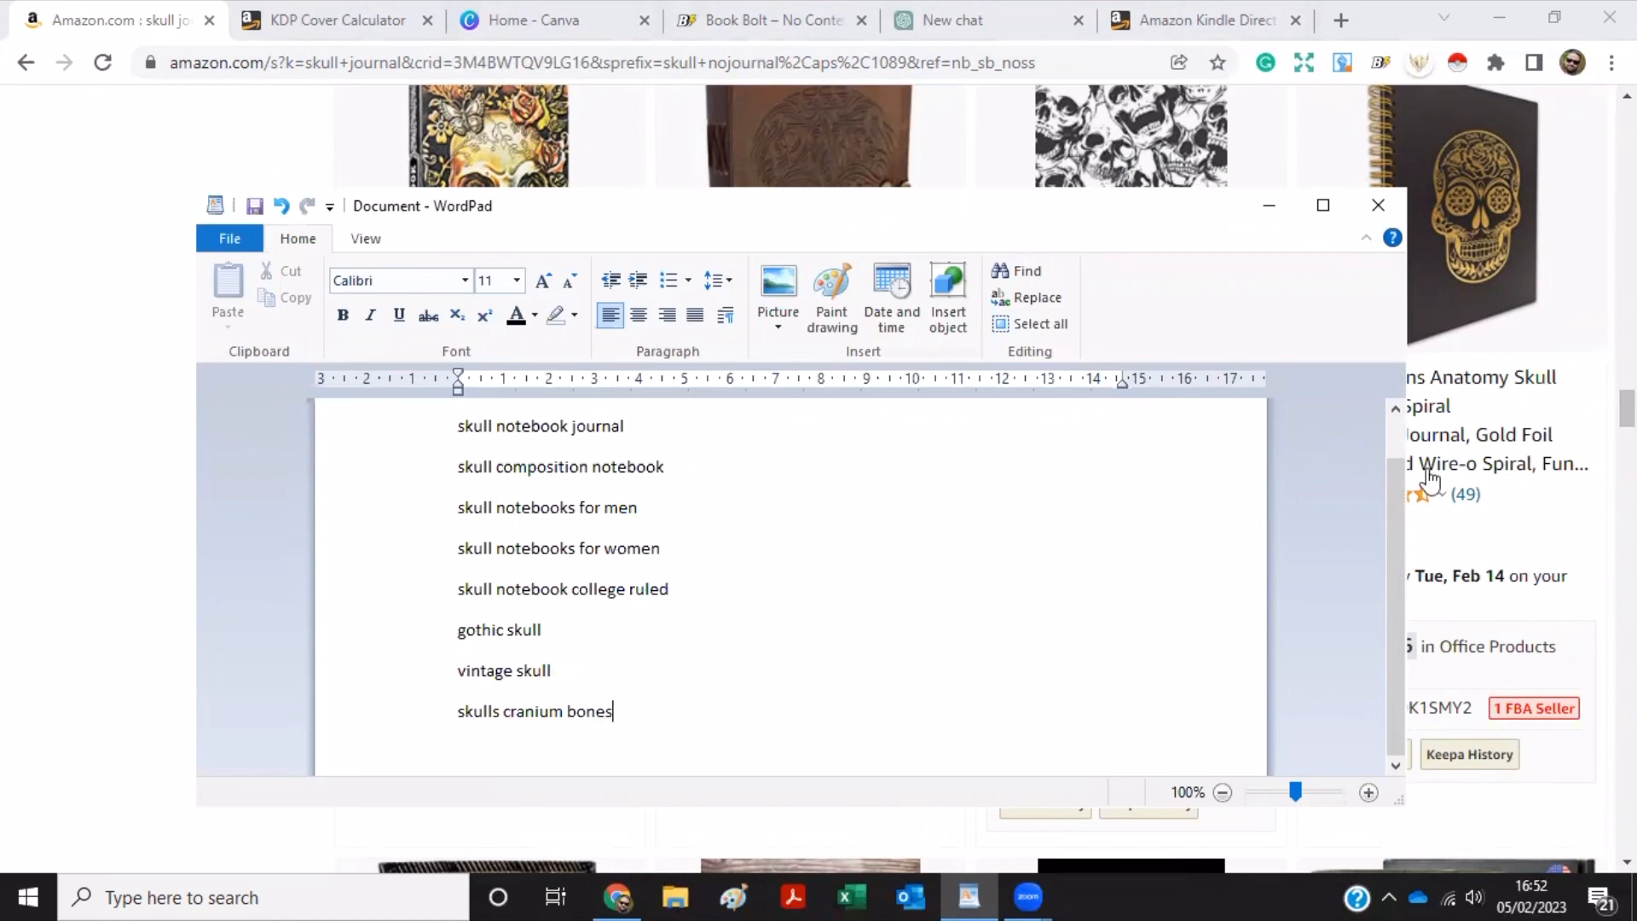
Maximize WordPad and insert the title "A Creepy Gothic Skull Composition Notebook" on a new line below "Skull notebook".
left_click(1329, 215)
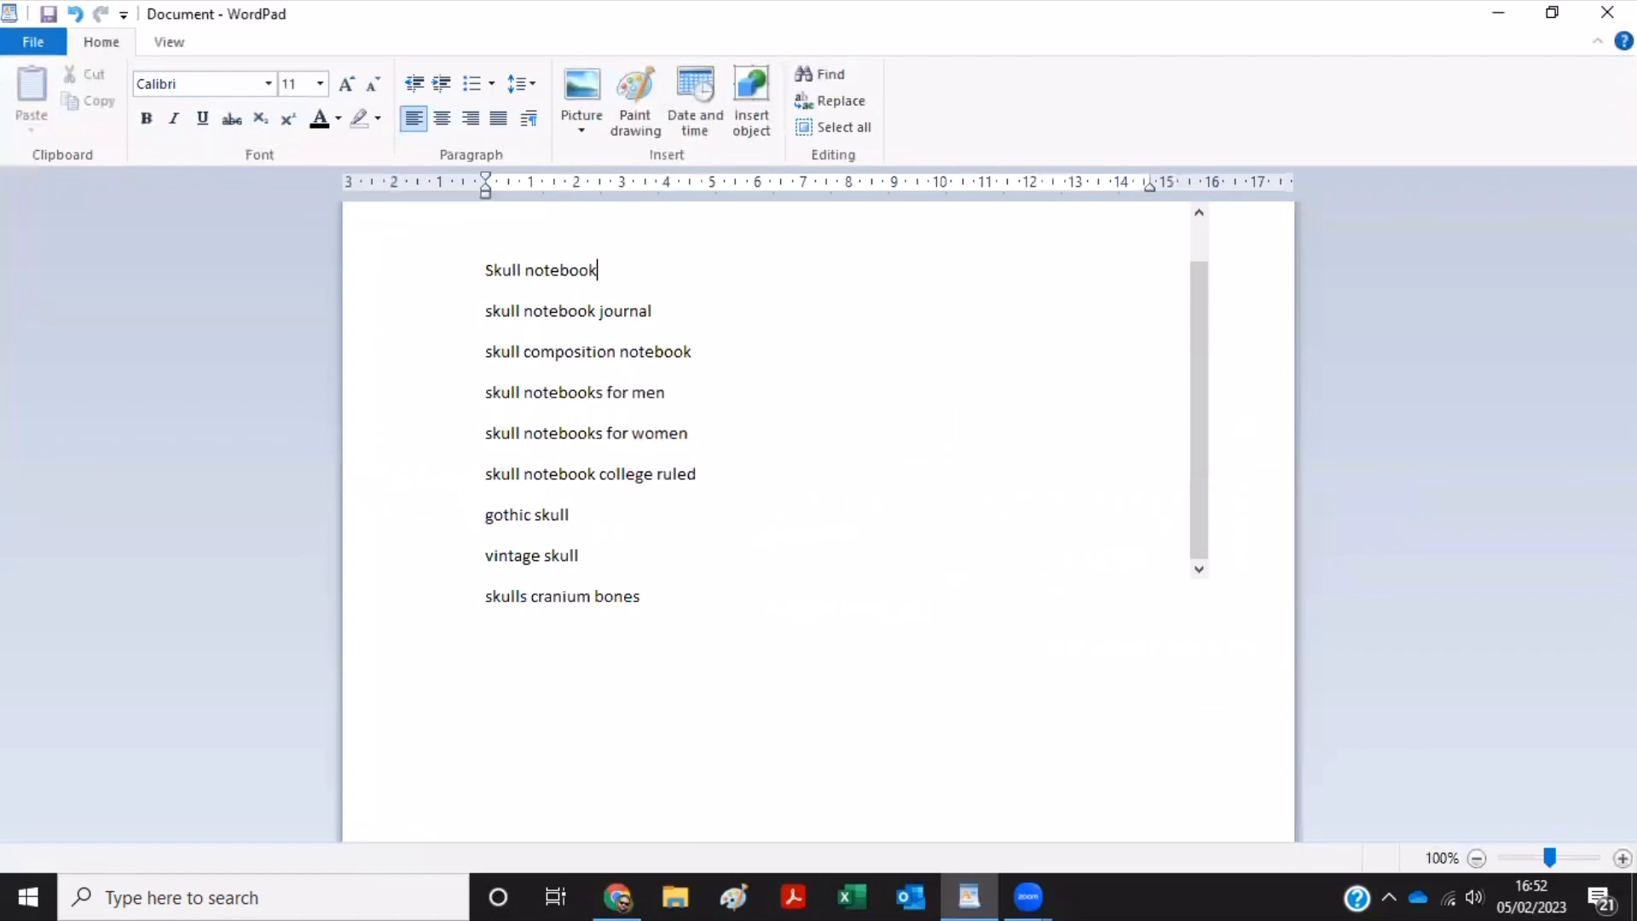
key("Return")
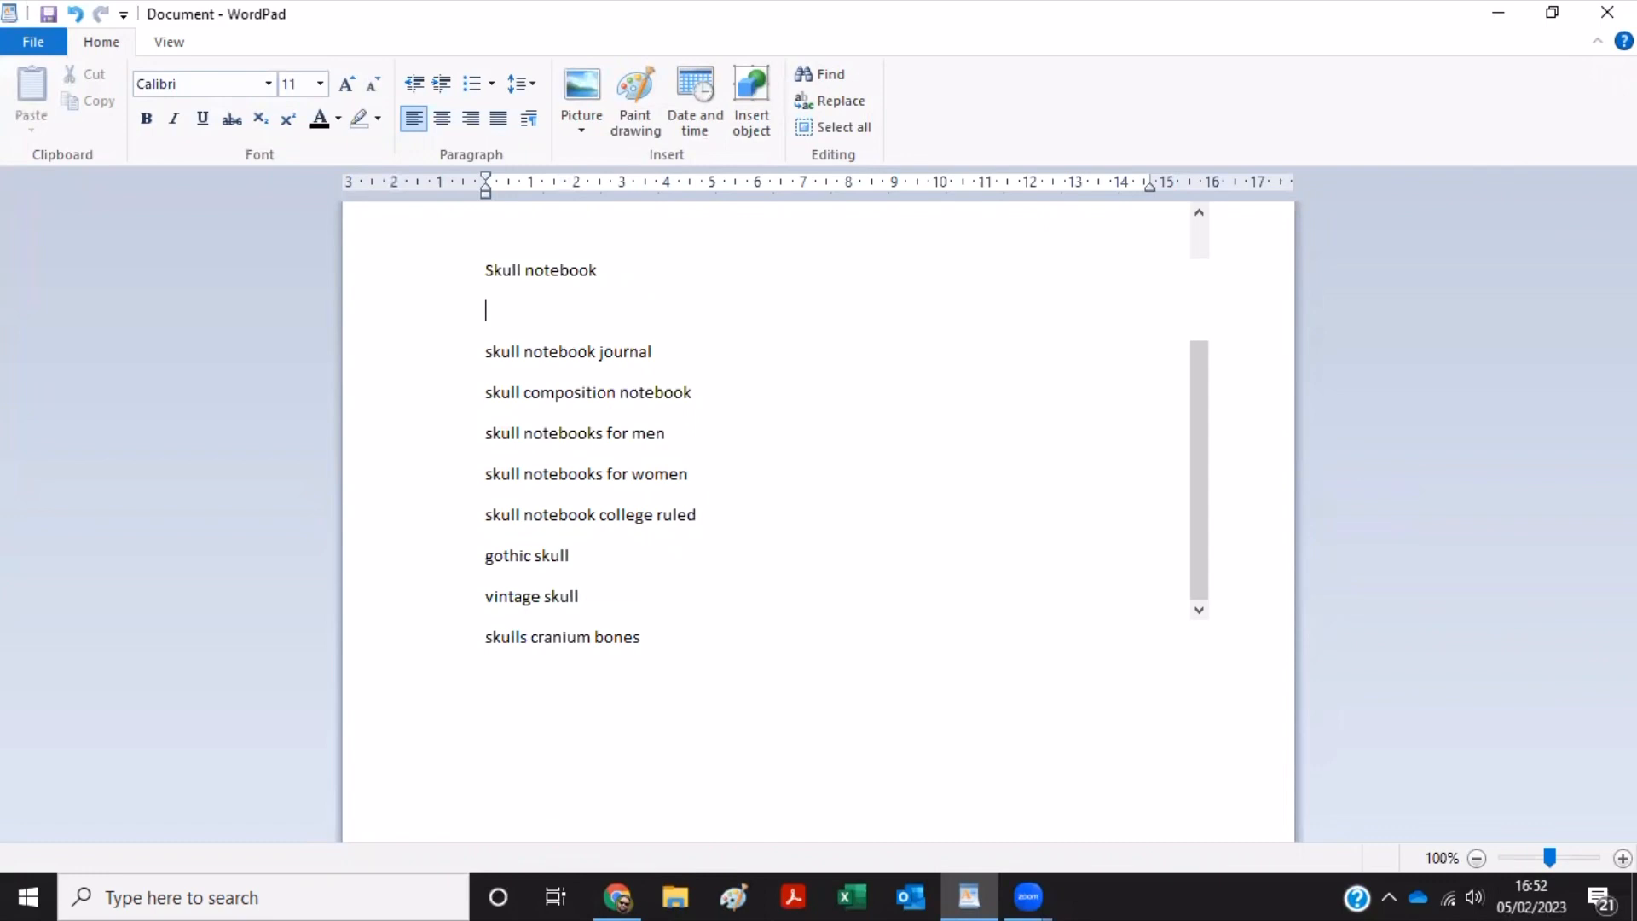
type("A creepy")
key("BackSpace")
key("BackSpace")
key("BackSpace")
key("BackSpace")
key("BackSpace")
key("BackSpace")
key("BackSpace")
type("Creepy Gothic Sk")
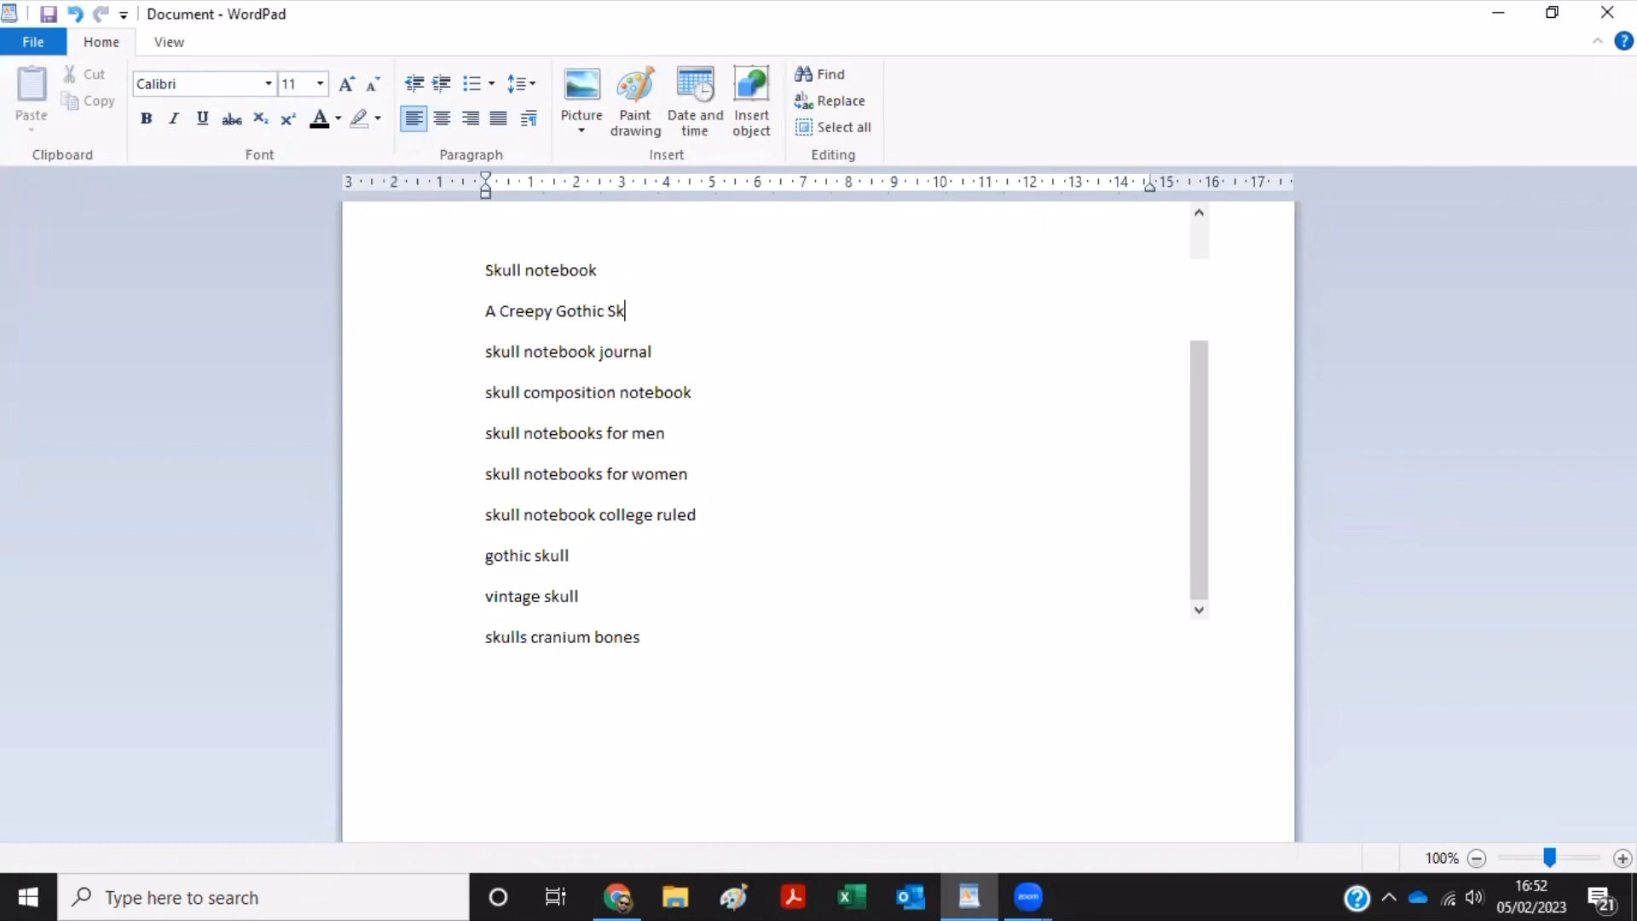
type("ull")
type("c")
key("BackSpace")
type("Composition Notebook")
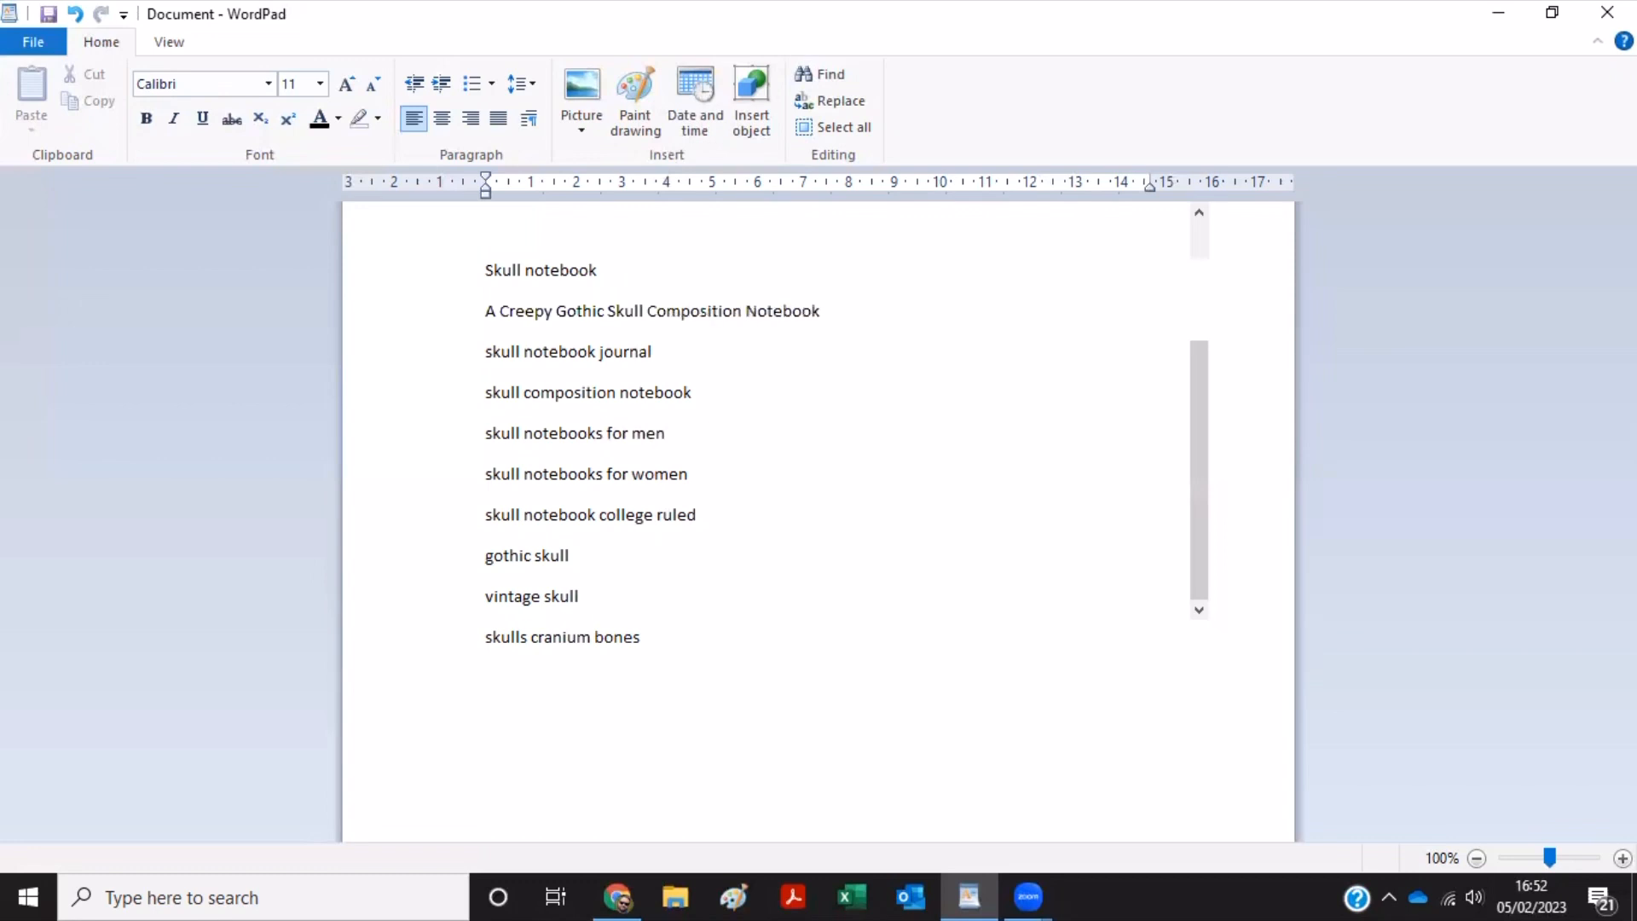
Replace the final word "Notebook" with "Journal" in the line "A Creepy Gothic Skull Composition Notebook".
key("BackSpace")
key("BackSpace")
key("BackSpace")
key("BackSpace")
key("BackSpace")
key("BackSpace")
key("BackSpace")
key("BackSpace")
type("Jou")
type("rnal")
Add the label "TITLE:" in bold in front of "Skull notebook".
type("TT")
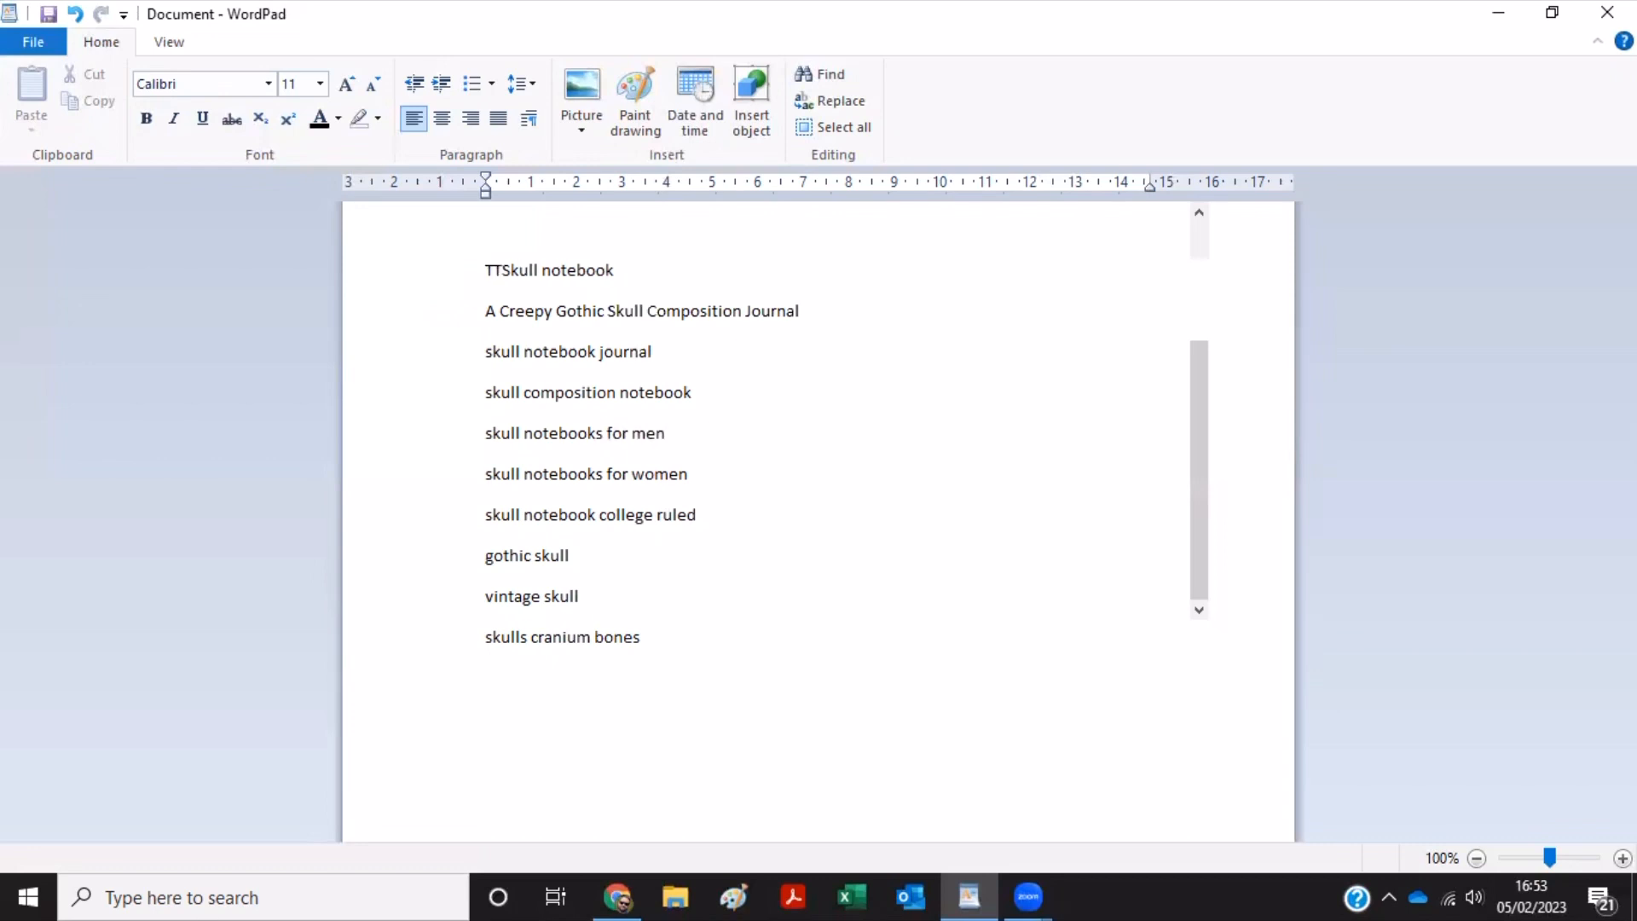
type("TLE")
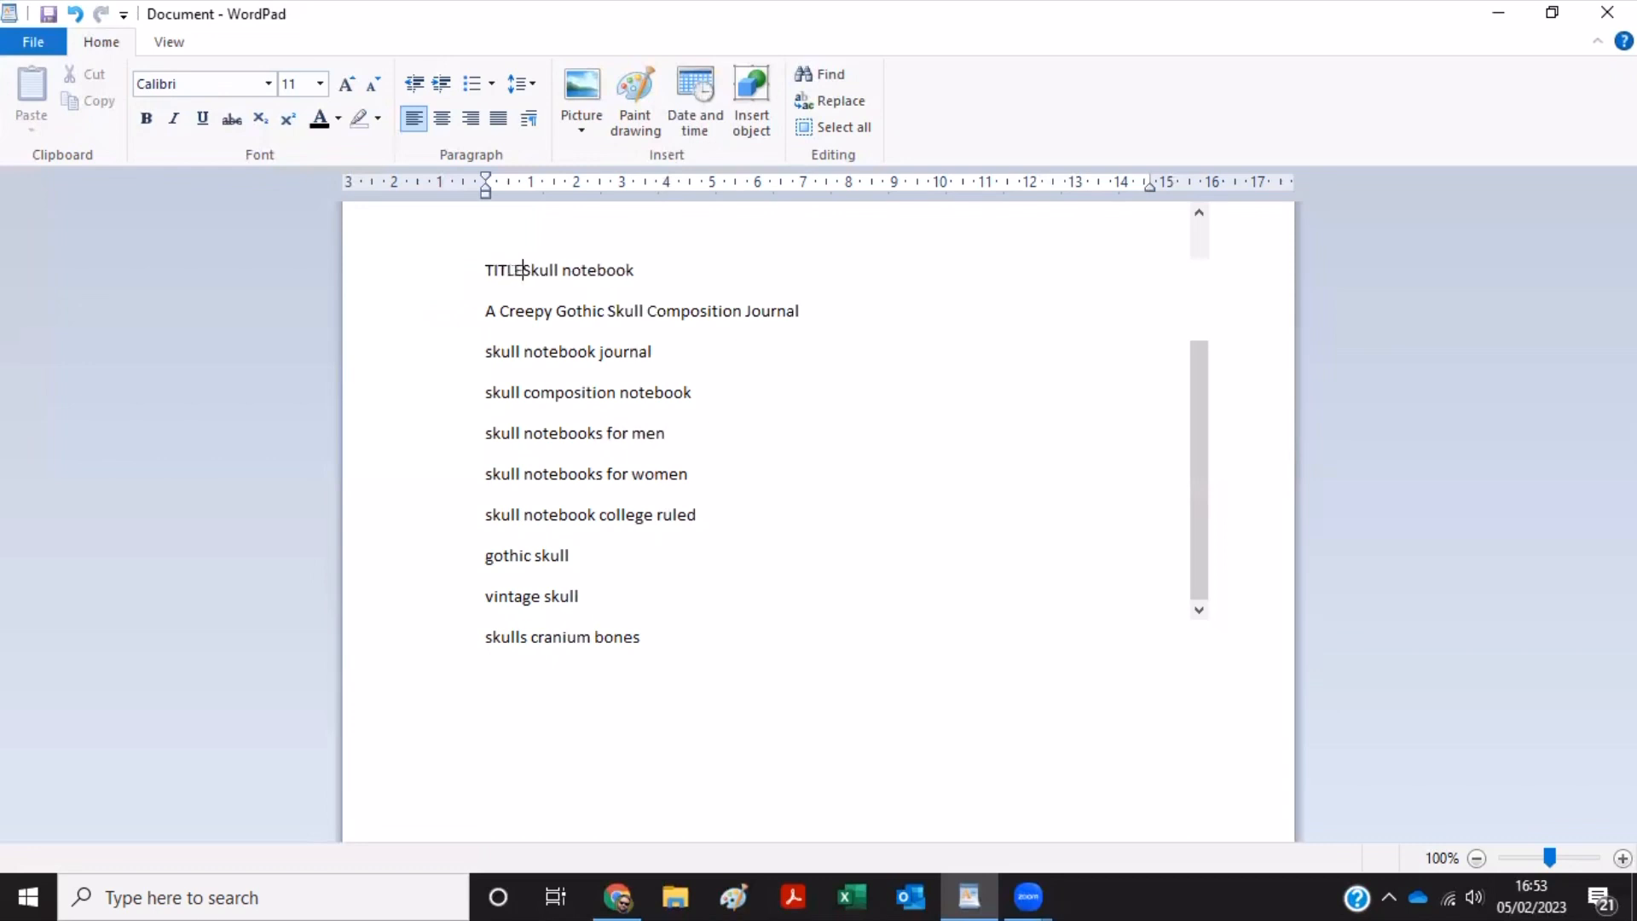
type(":")
double_click(510, 270)
left_click(146, 118)
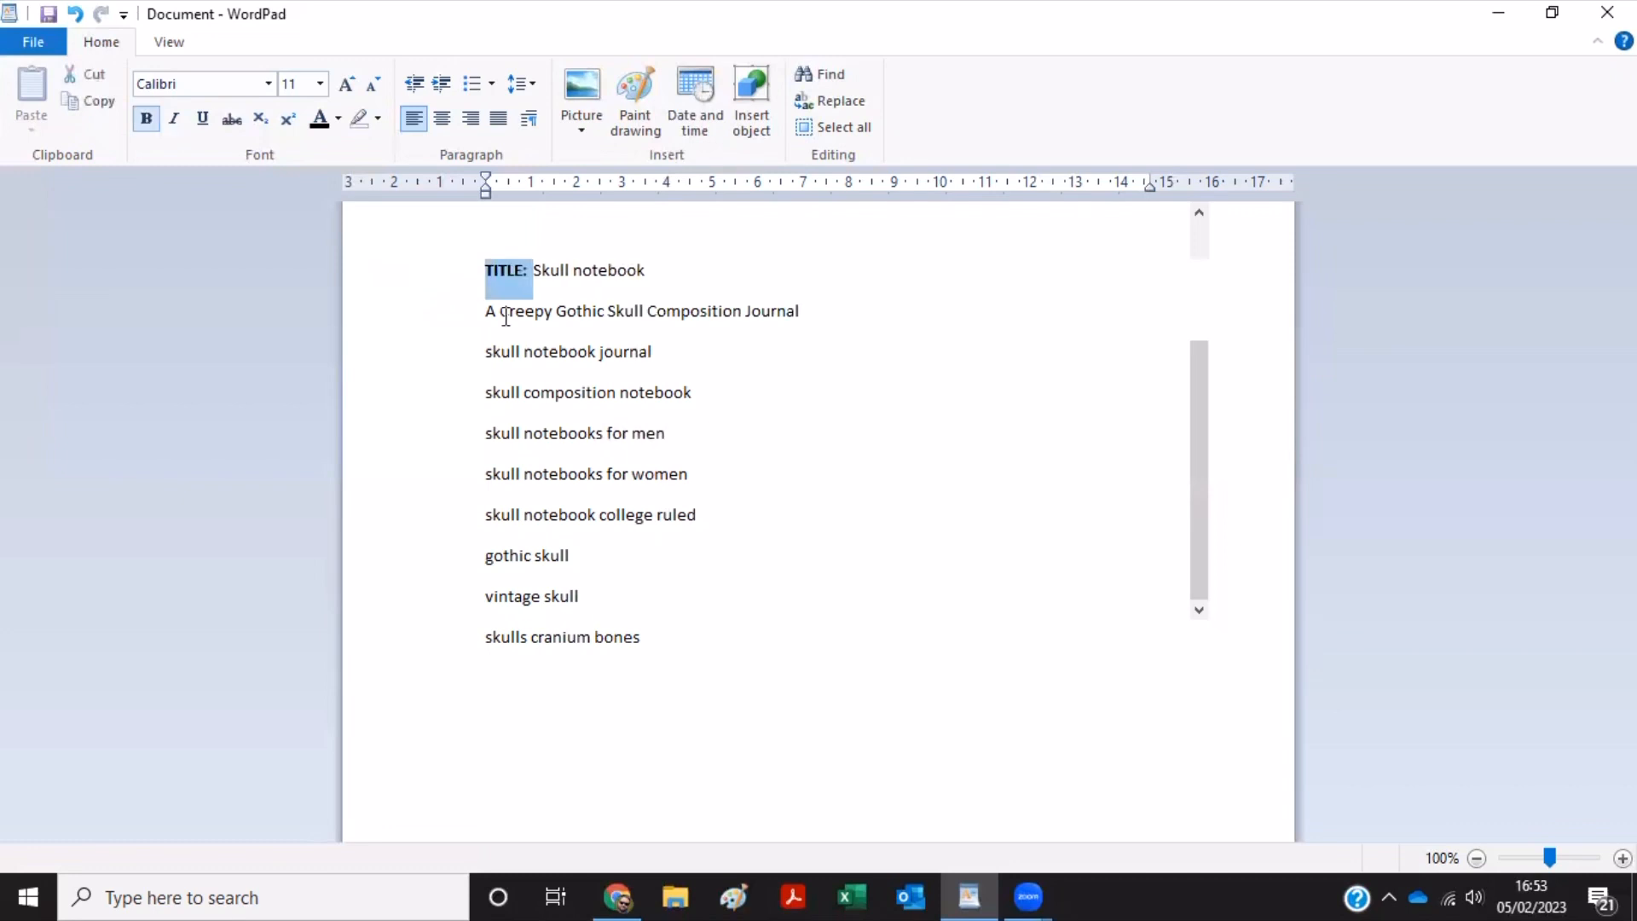
Add the label "SUB:" in bold in front of "A Creepy Gothic Skull Composition Journal".
left_click(473, 326)
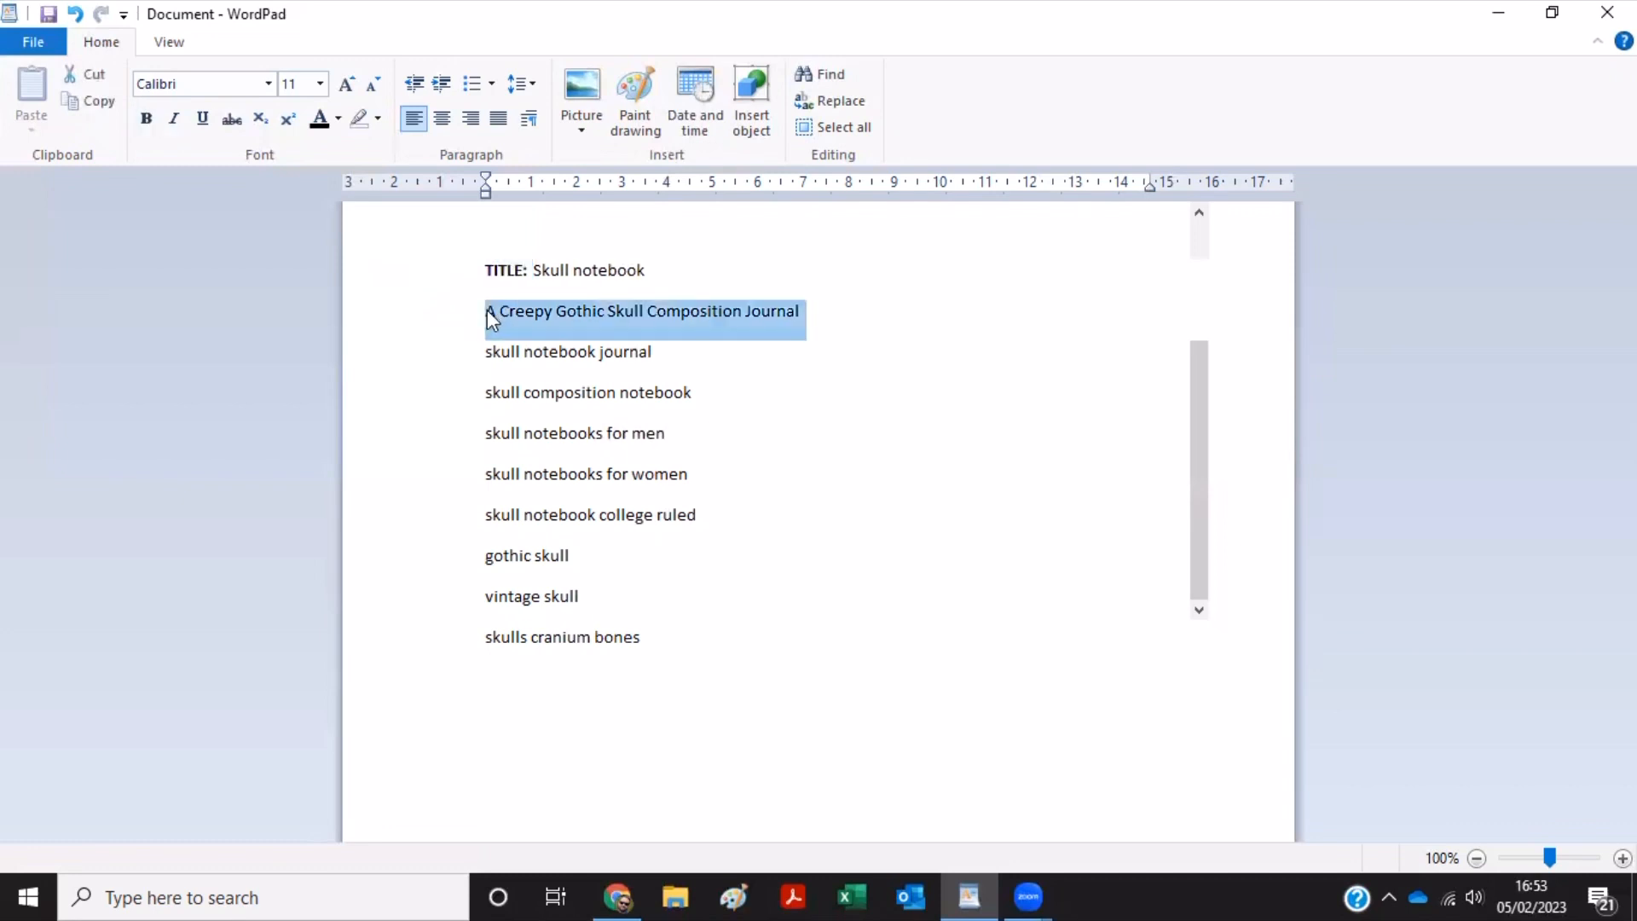
left_click(489, 317)
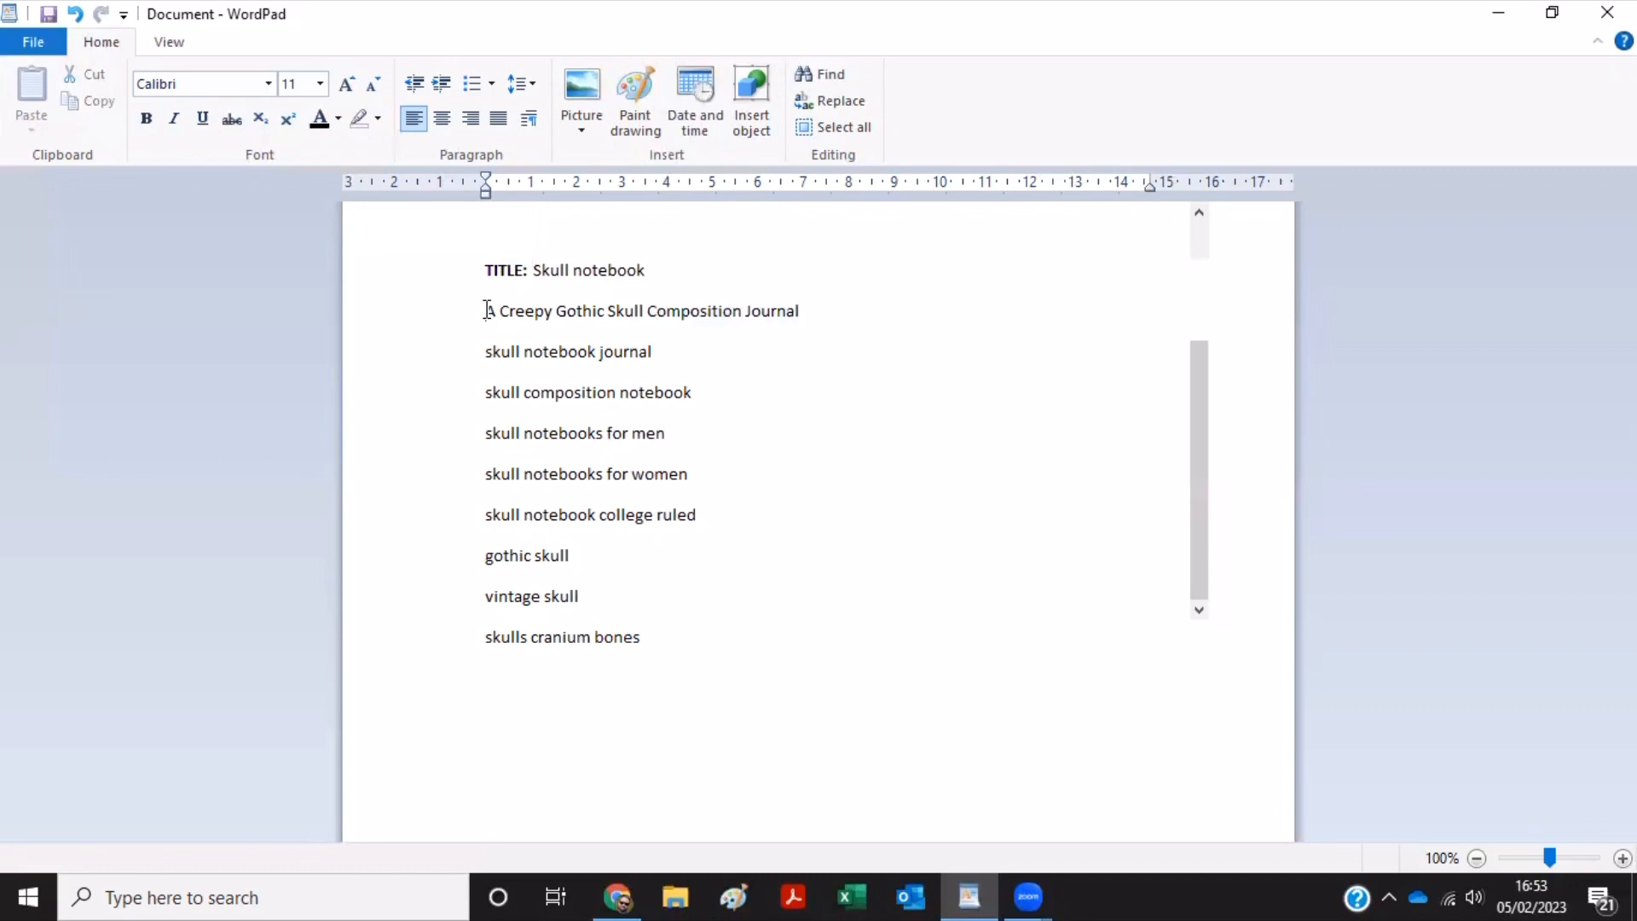
type("SU")
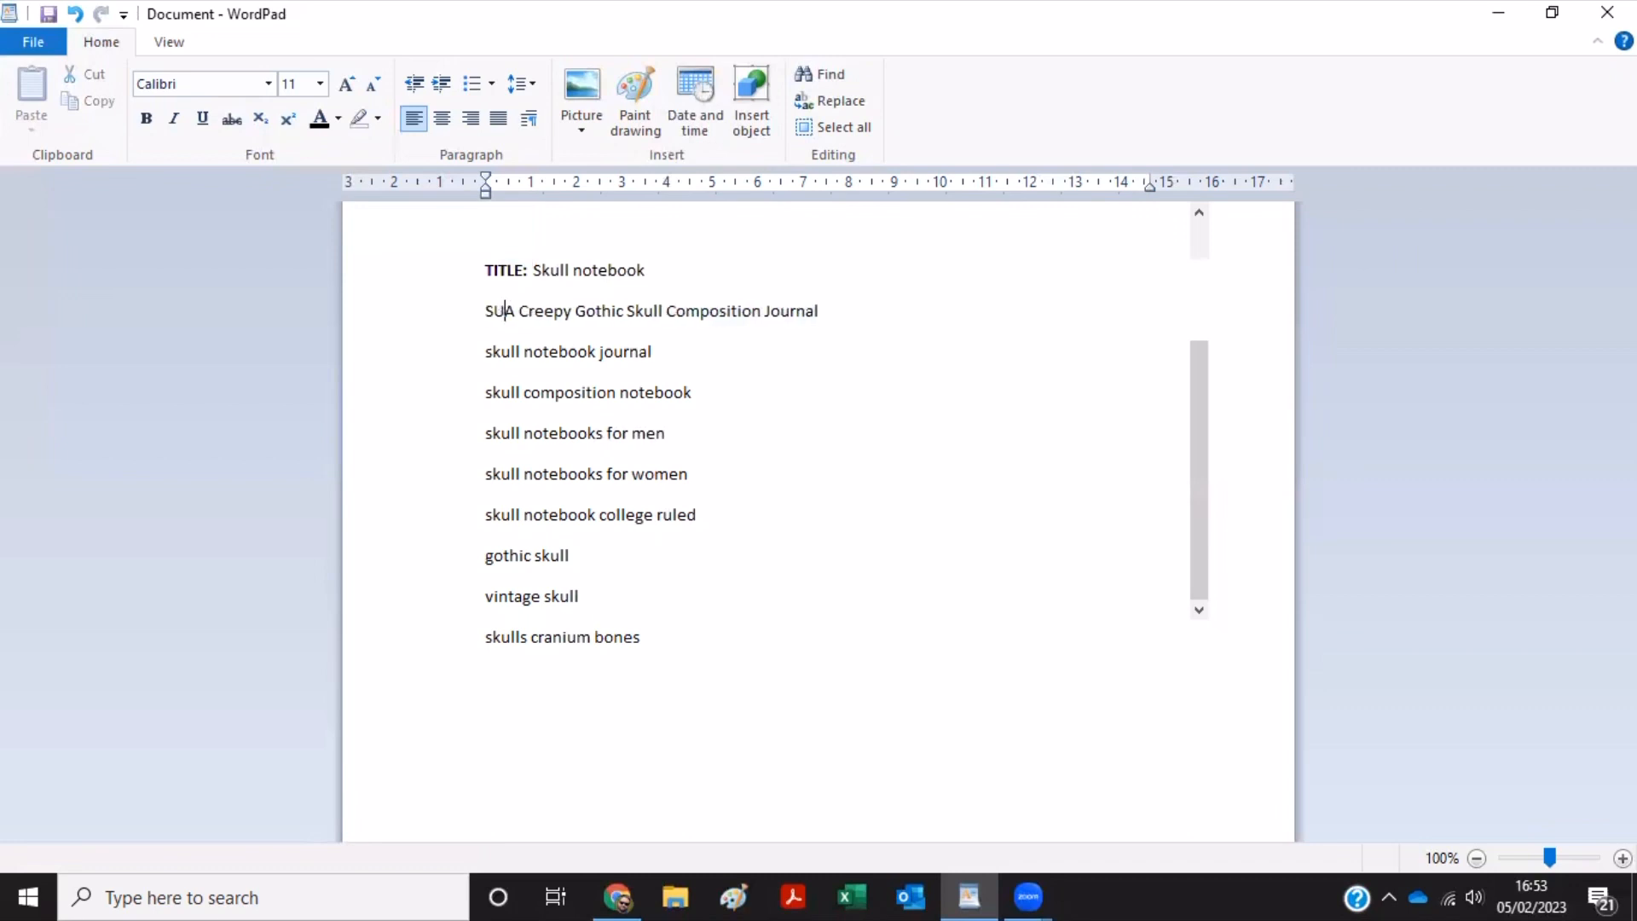
type("B:")
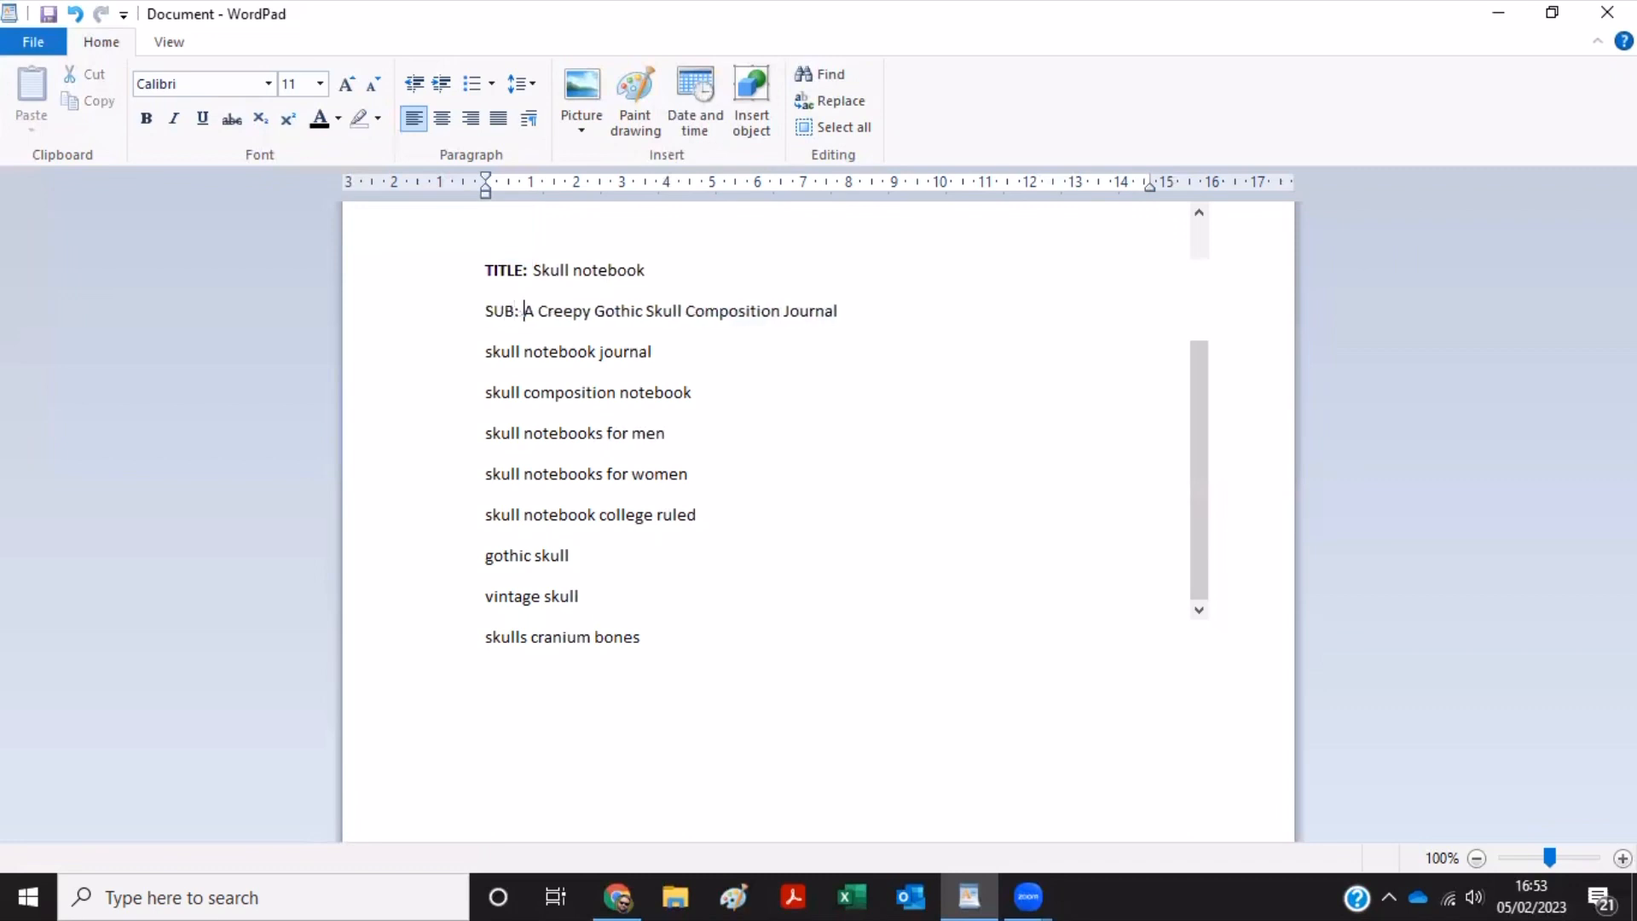
left_click_drag(523, 311, 485, 314)
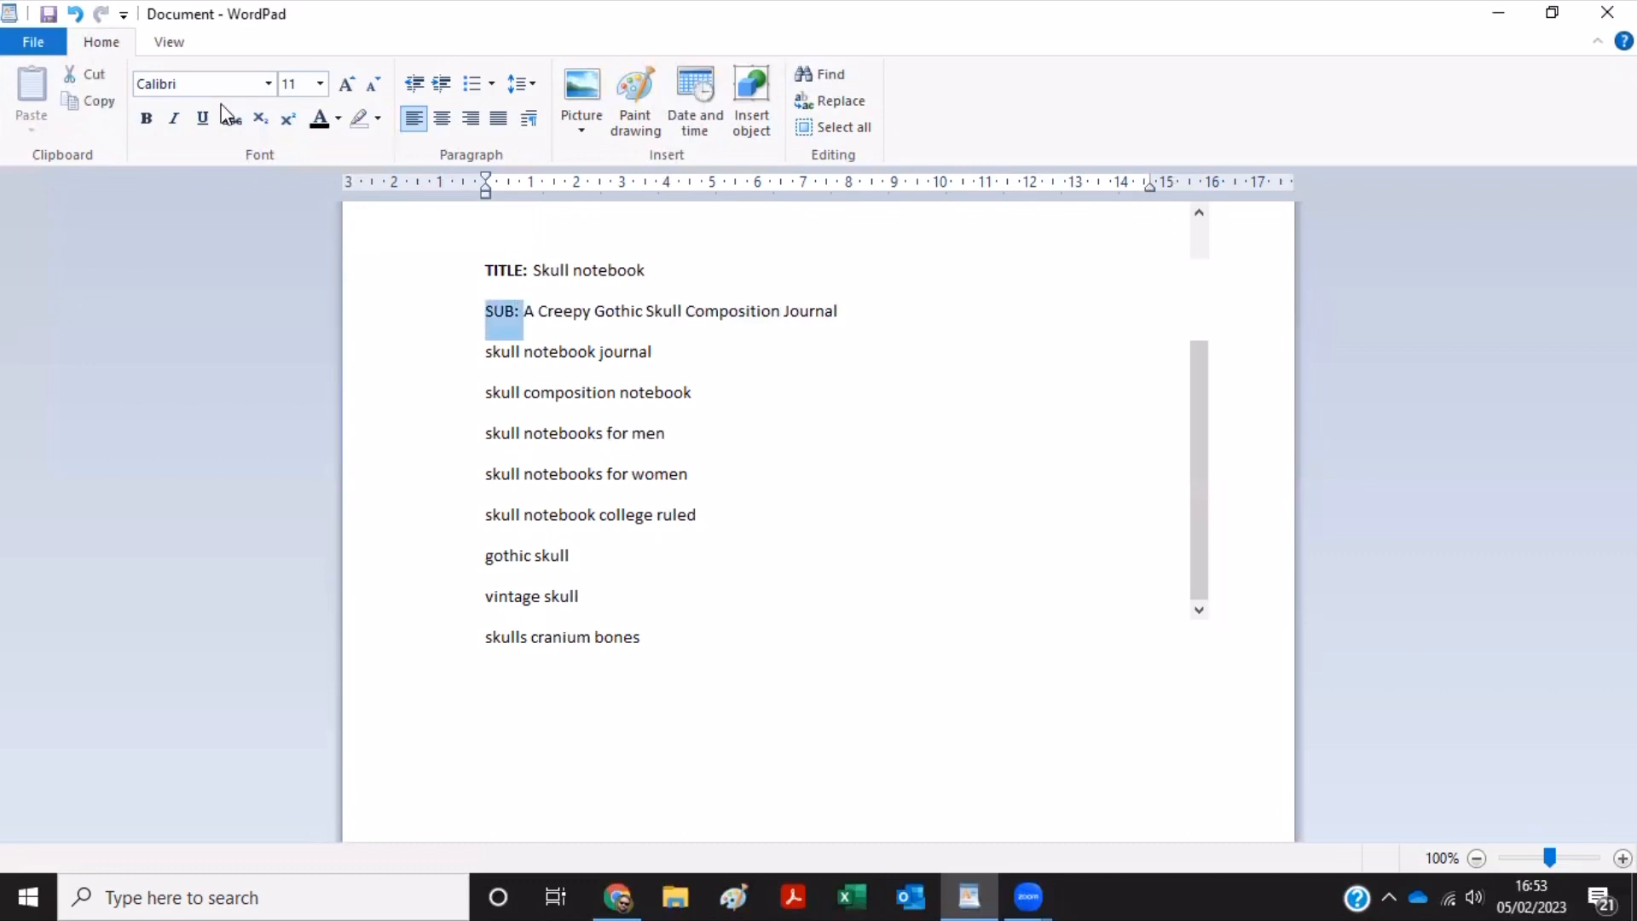
left_click(150, 122)
left_click(750, 343)
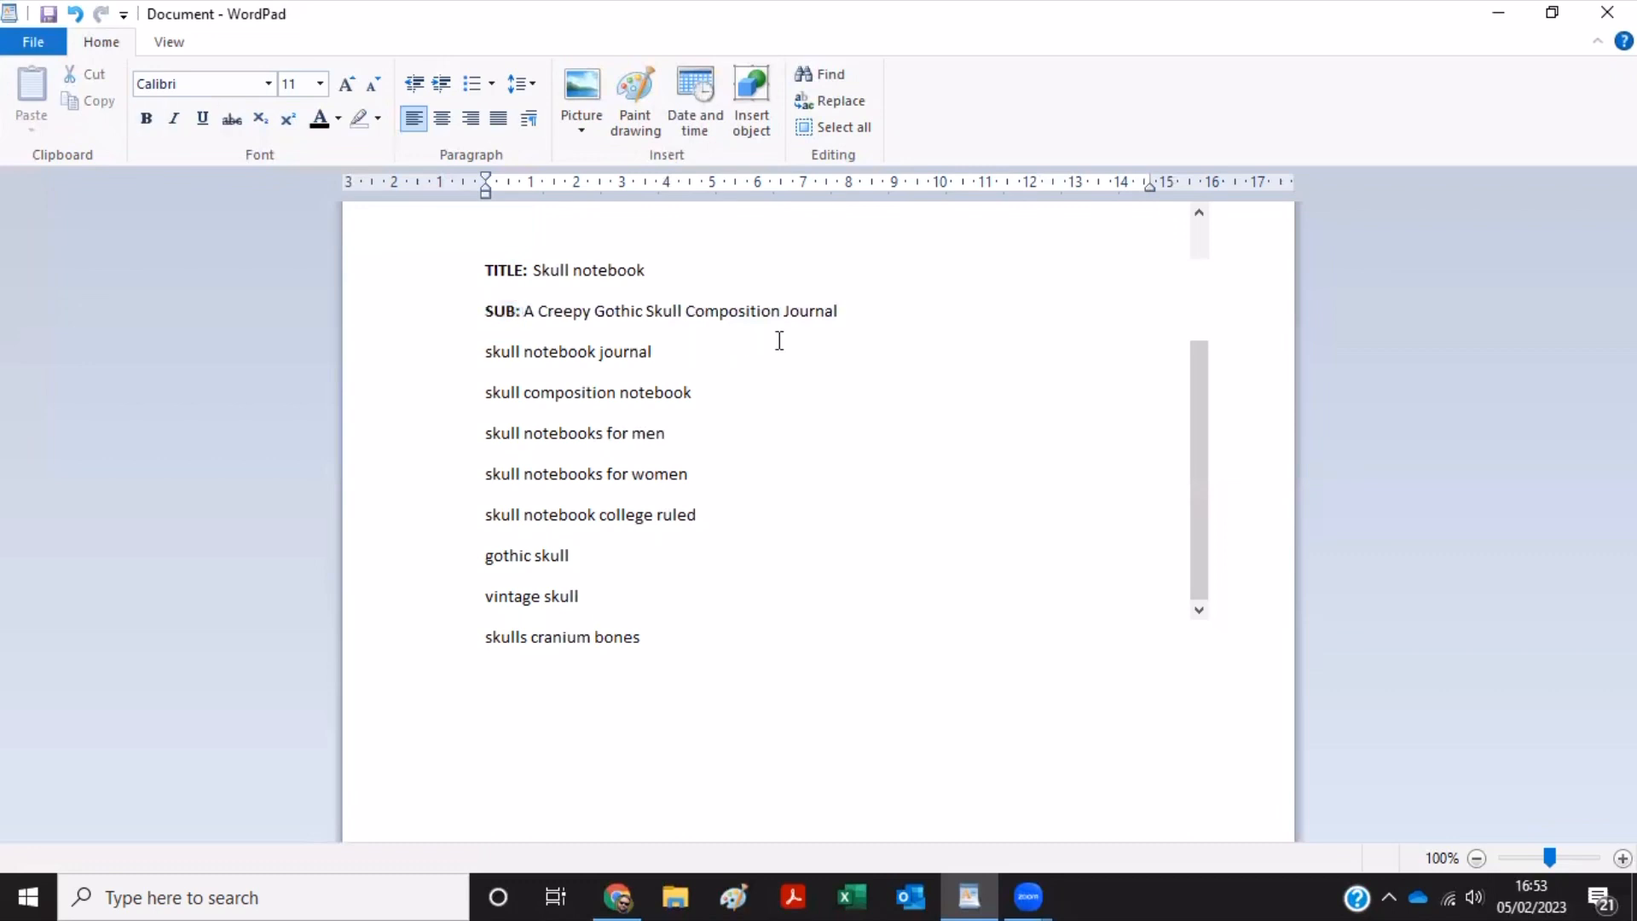
left_click(839, 312)
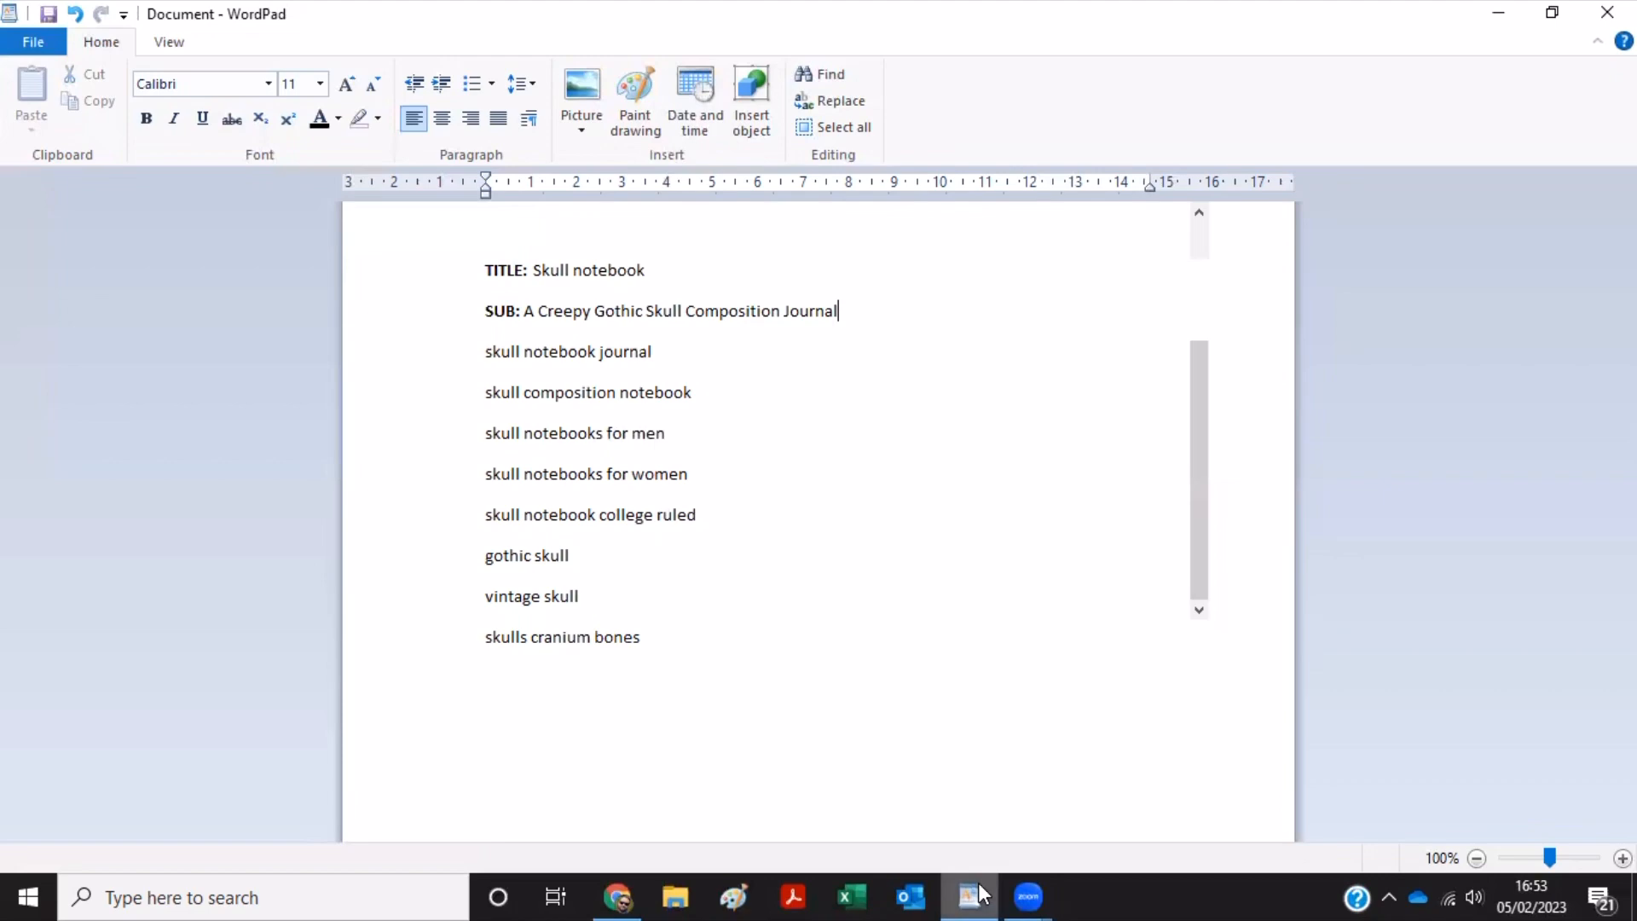
Switch to the Amazon results in Chrome, open the Mad Hatter Stationeries gothic skull composition notebook, and check its page count and dimensions.
left_click(619, 895)
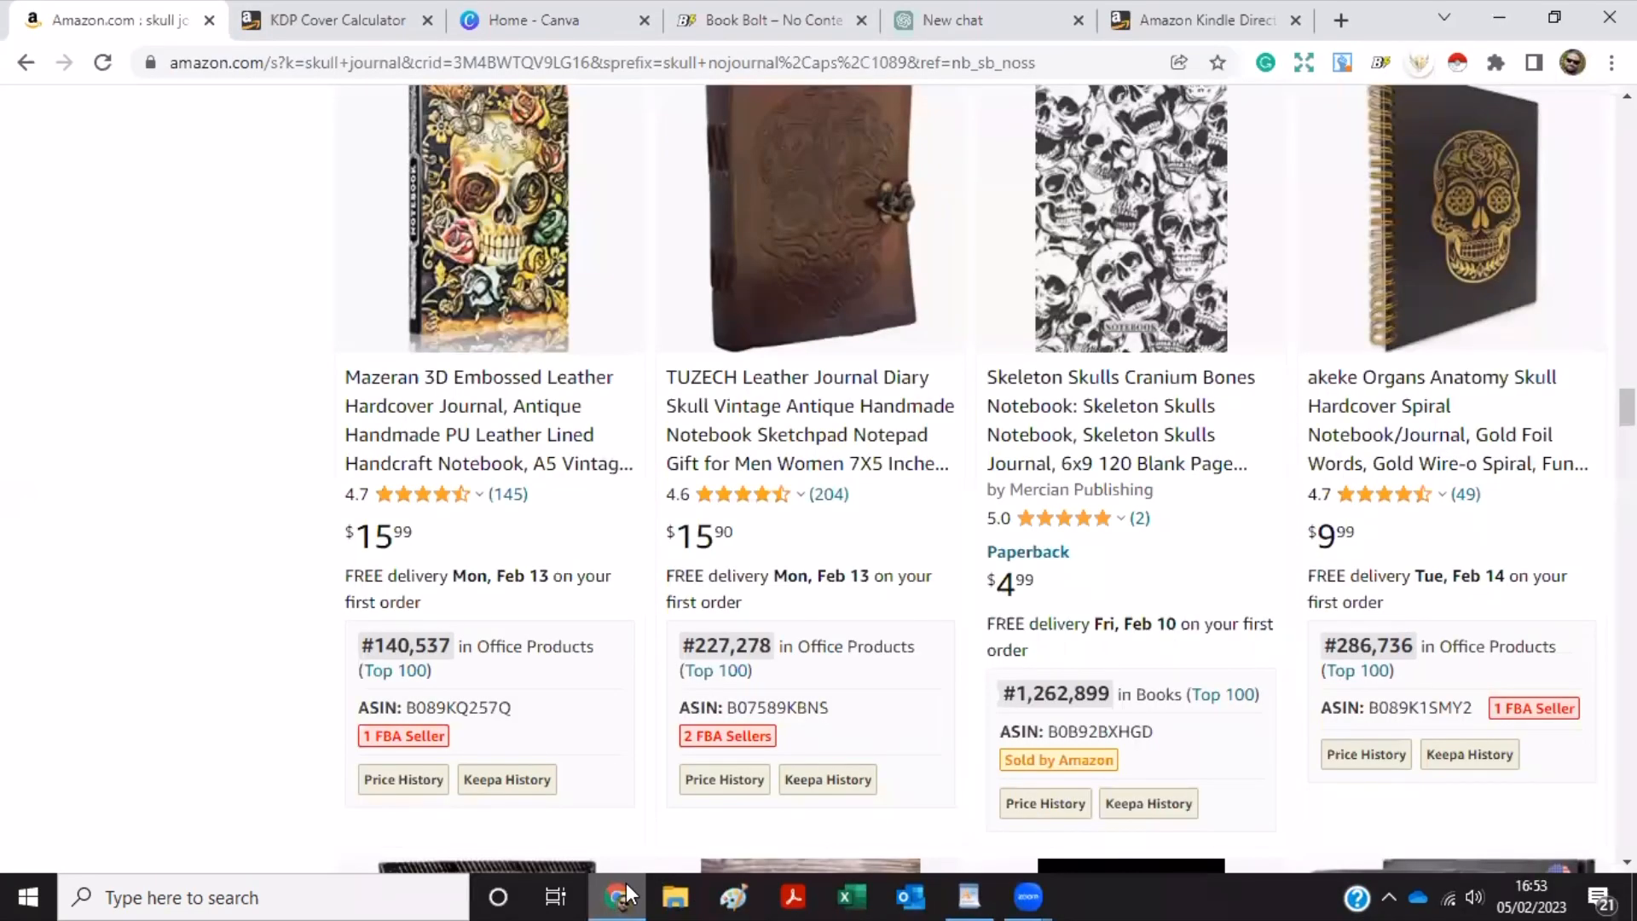
scroll(972, 478, "down", 5)
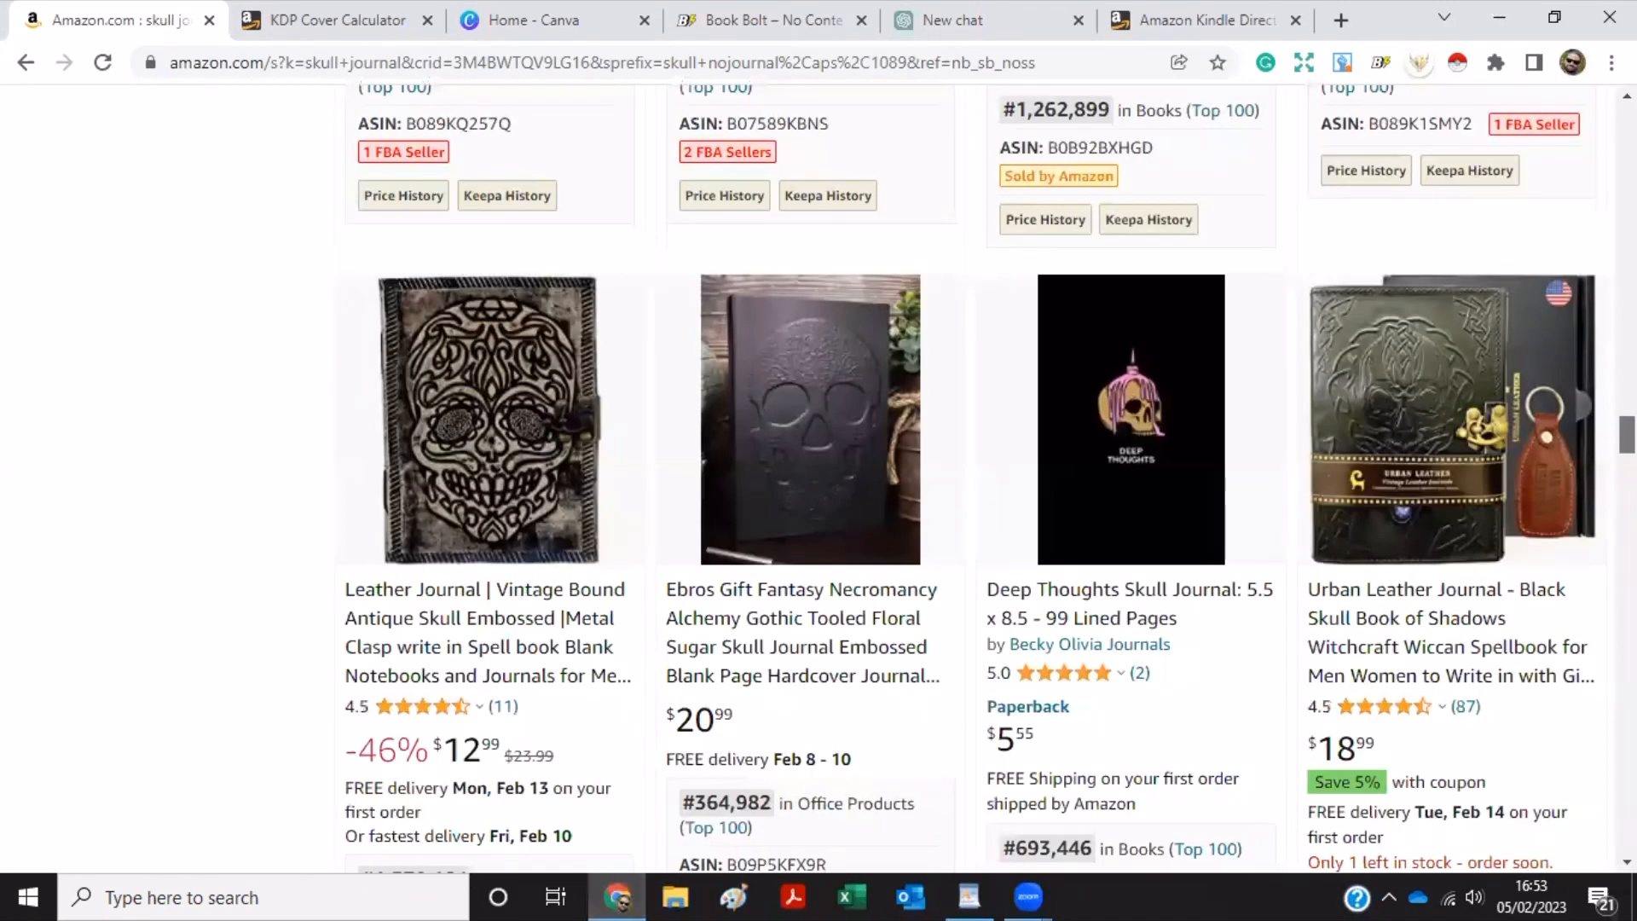
scroll(972, 478, "down", 5)
scroll(1138, 458, "down", 3)
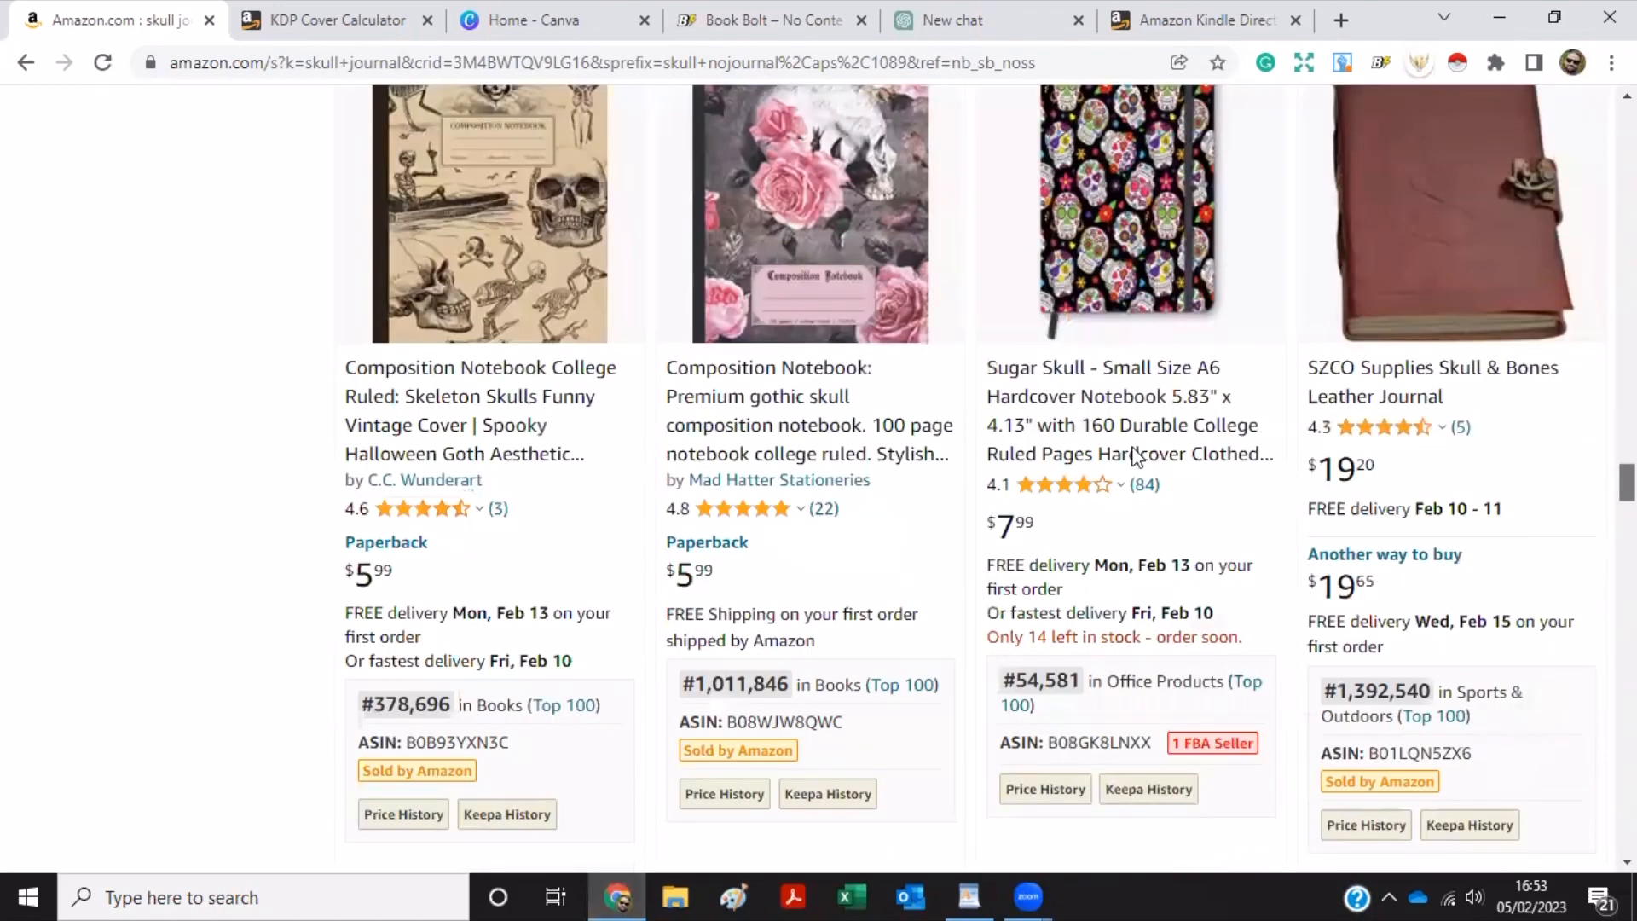
left_click(826, 440)
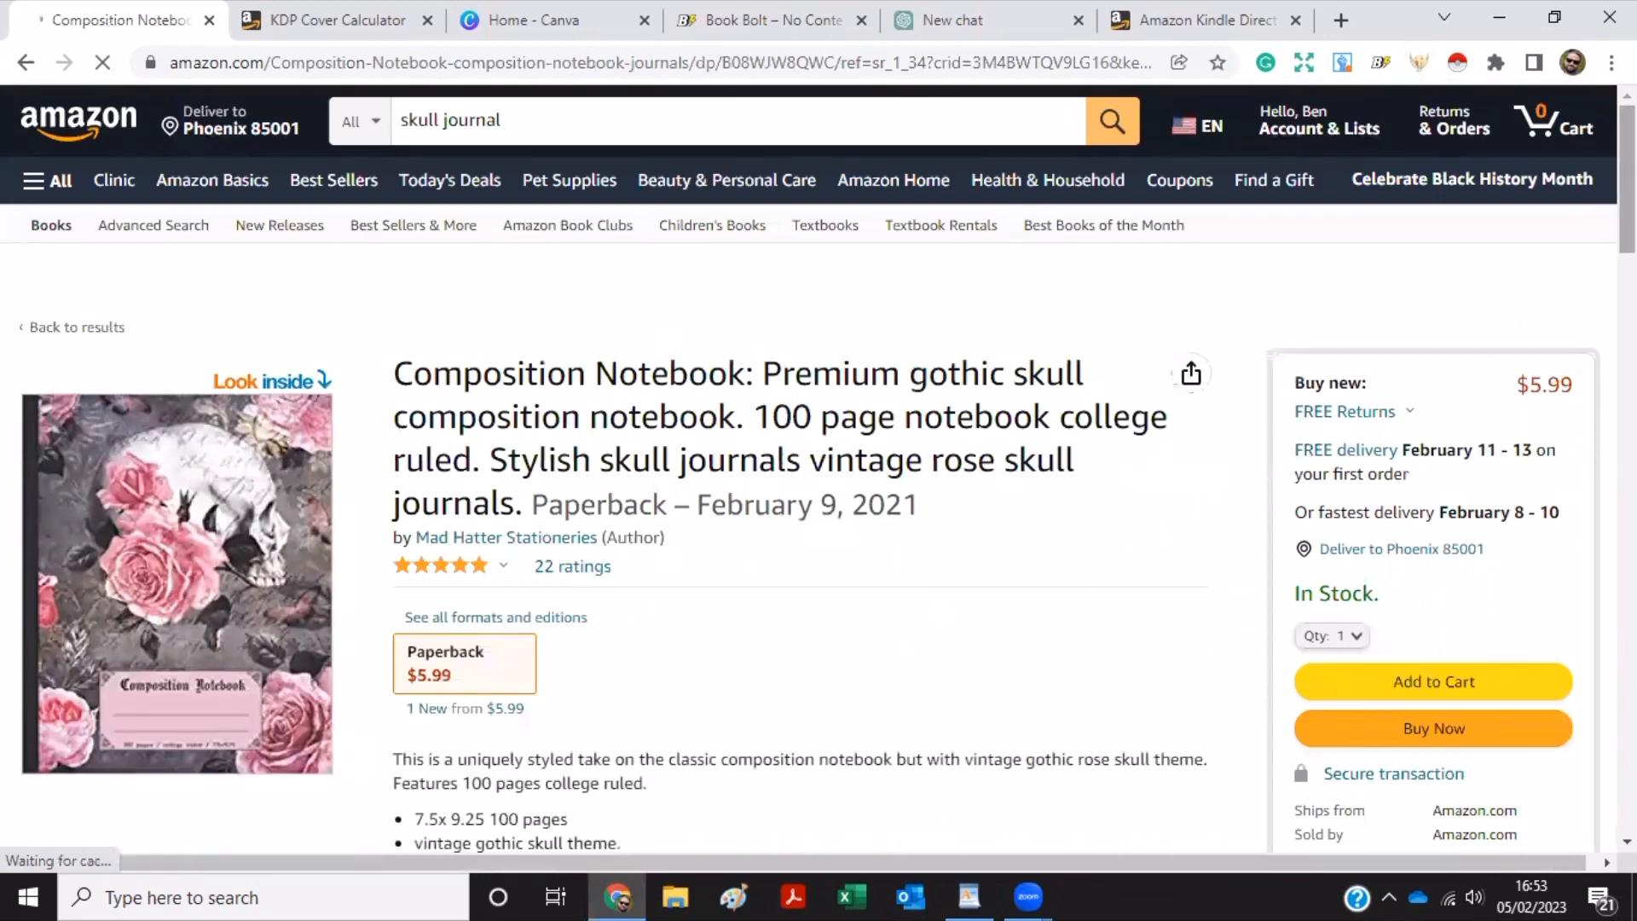
scroll(818, 469, "down", 4)
scroll(818, 469, "up", 1)
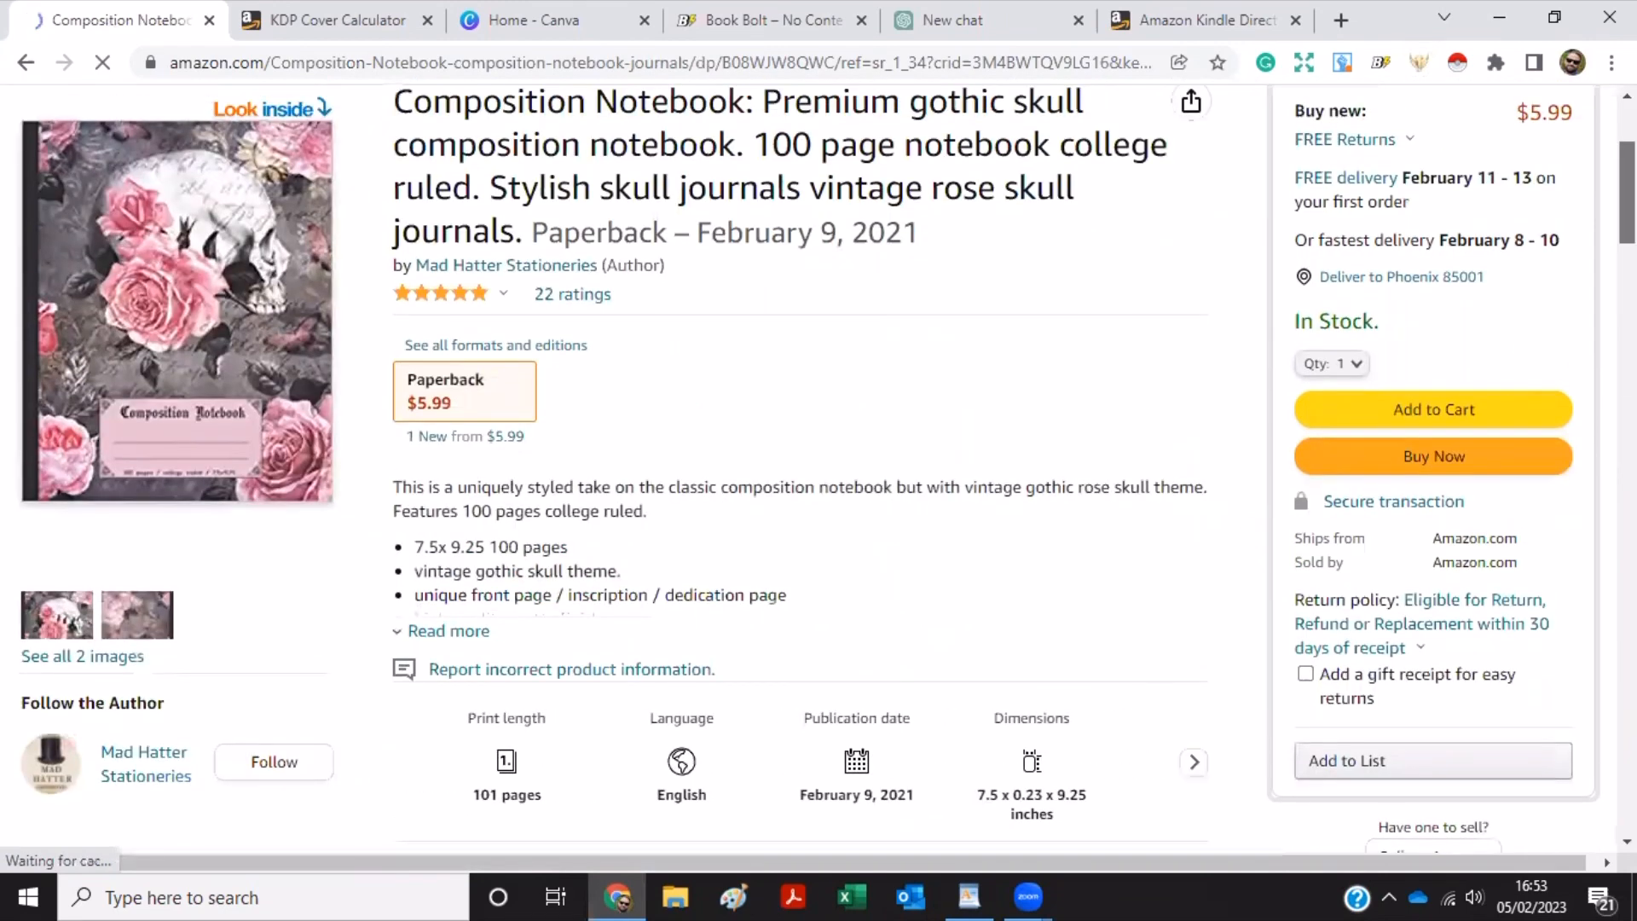
scroll(818, 469, "down", 3)
scroll(818, 469, "down", 1)
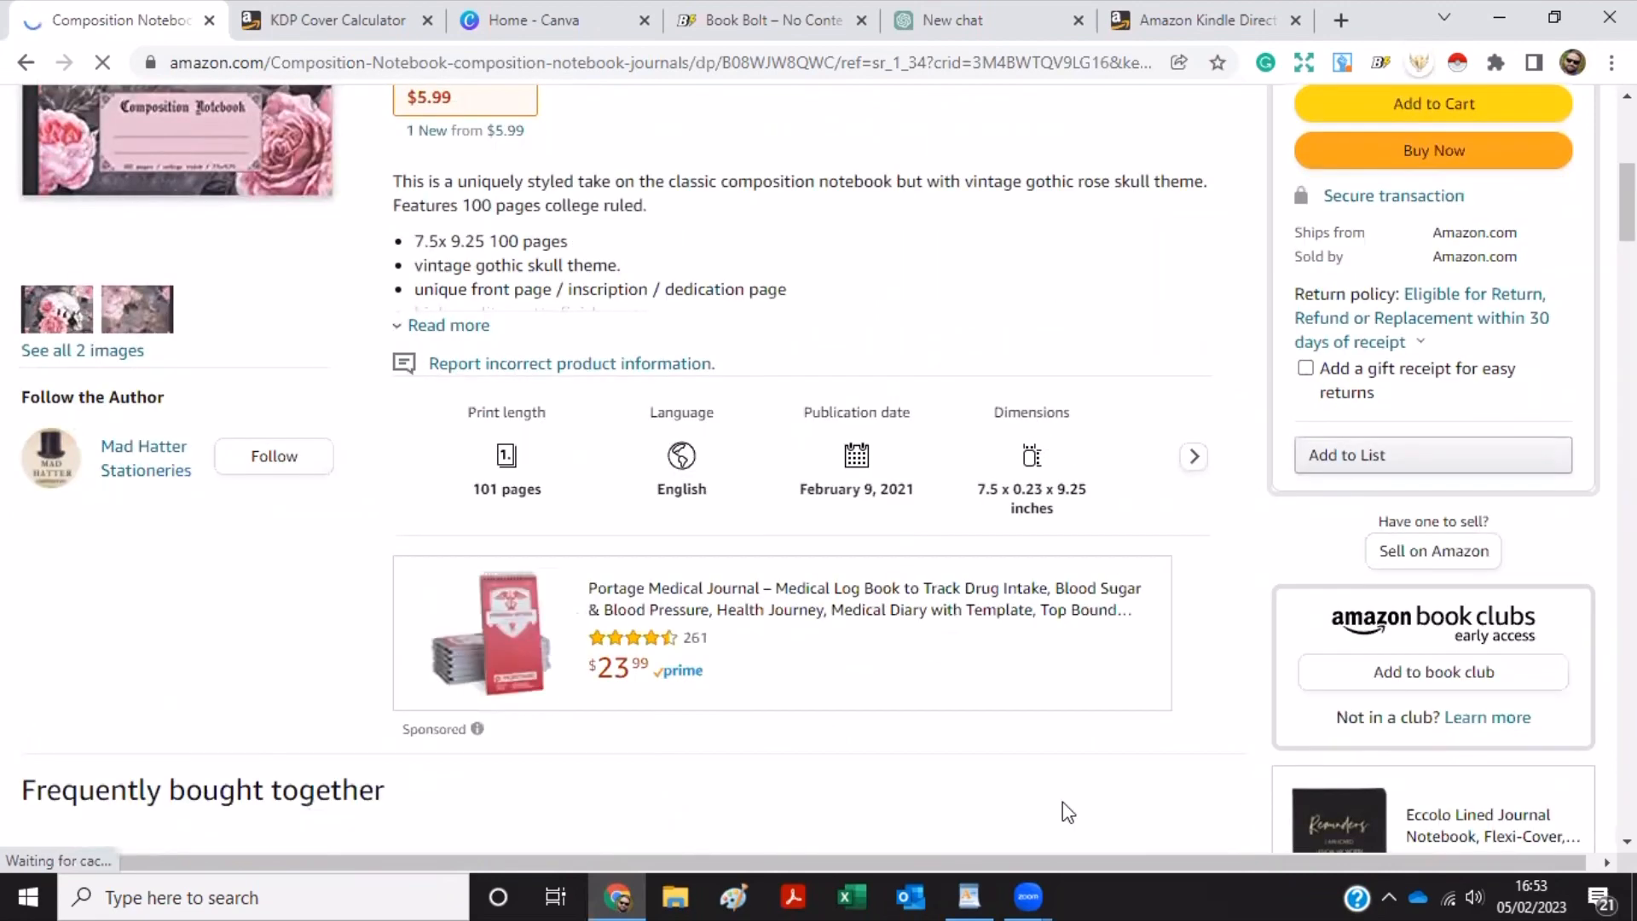
Switch to WordPad, append "| College Ruled | 100 pages | 7.5 x 9.25" to the subtitle, and compare it with the Amazon listing.
left_click(970, 896)
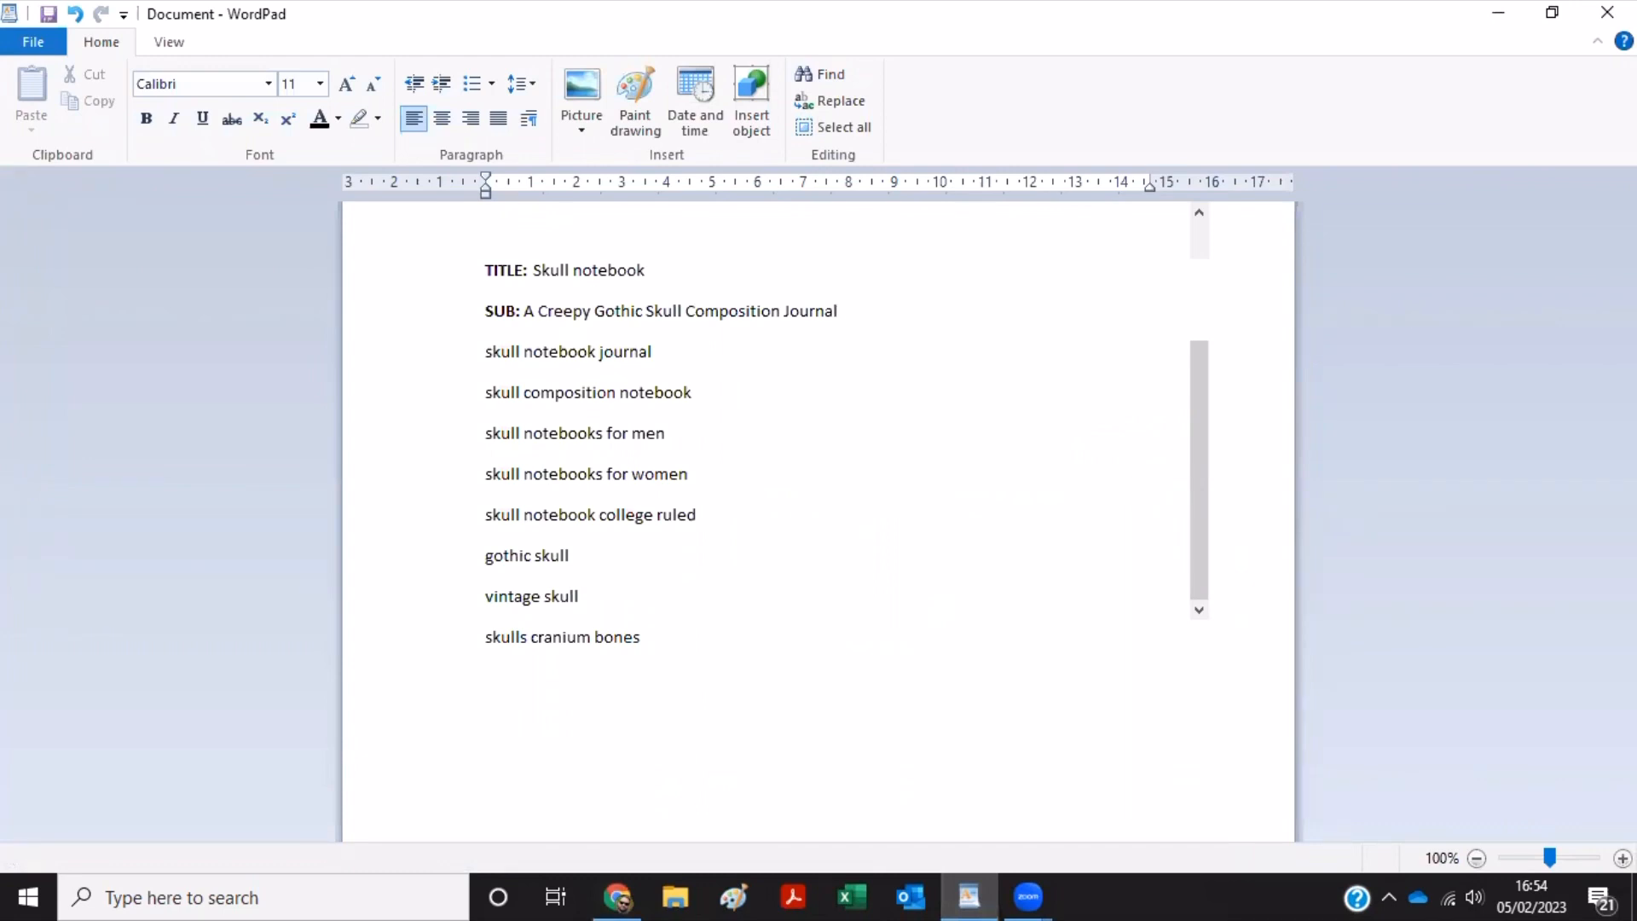
type("| College Ruled | 10")
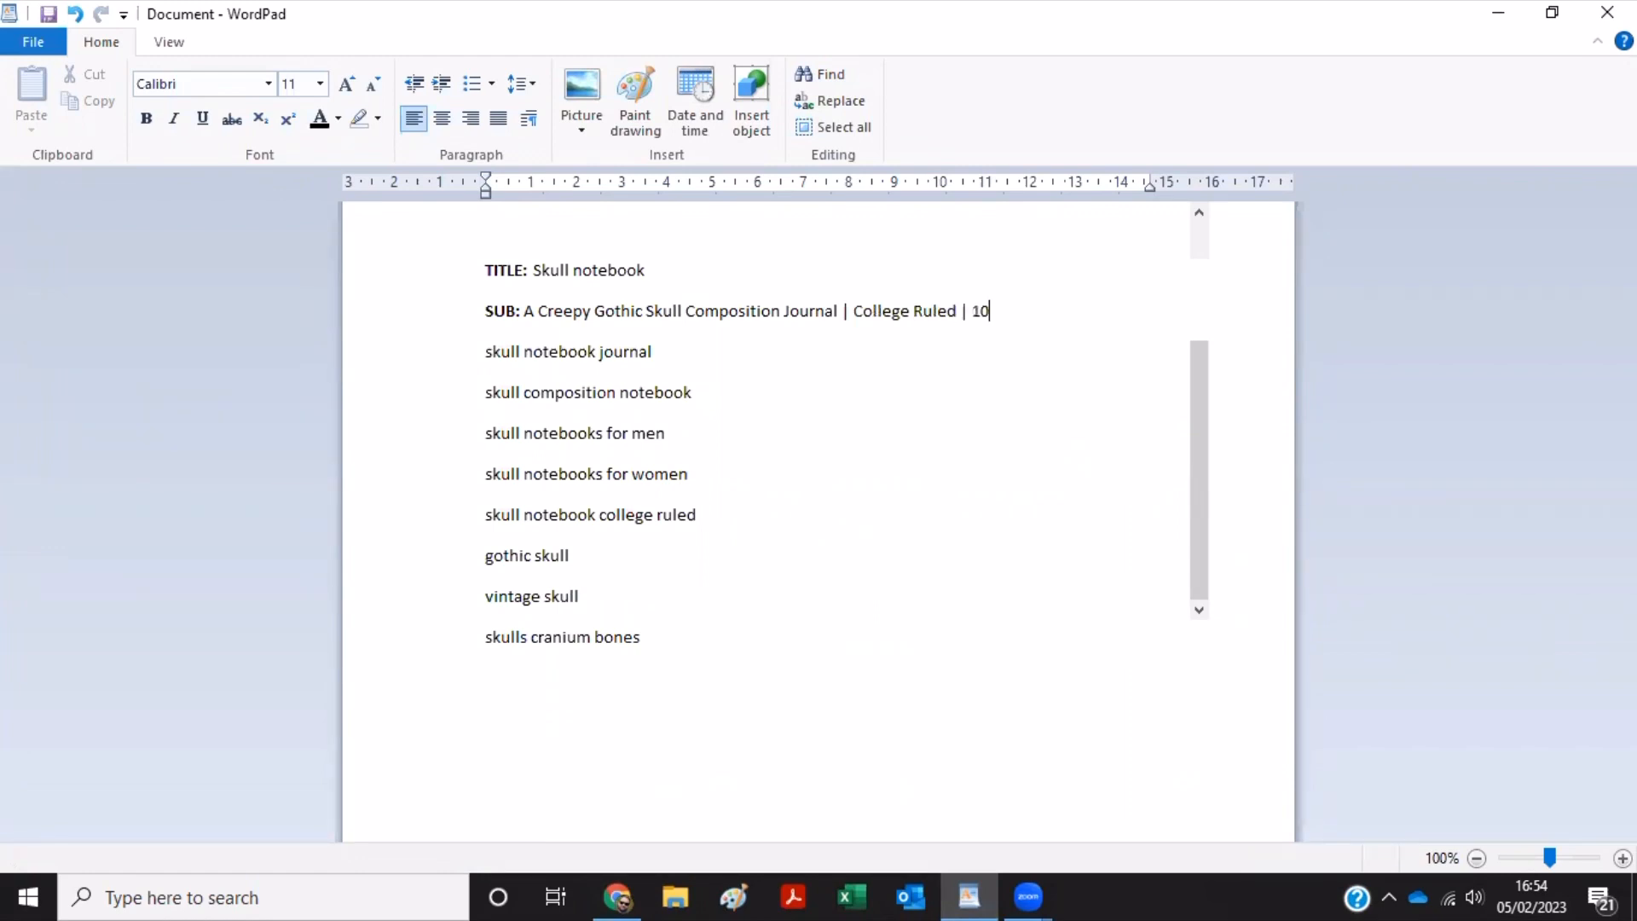
type("0 pages | 7.5 x 9.25")
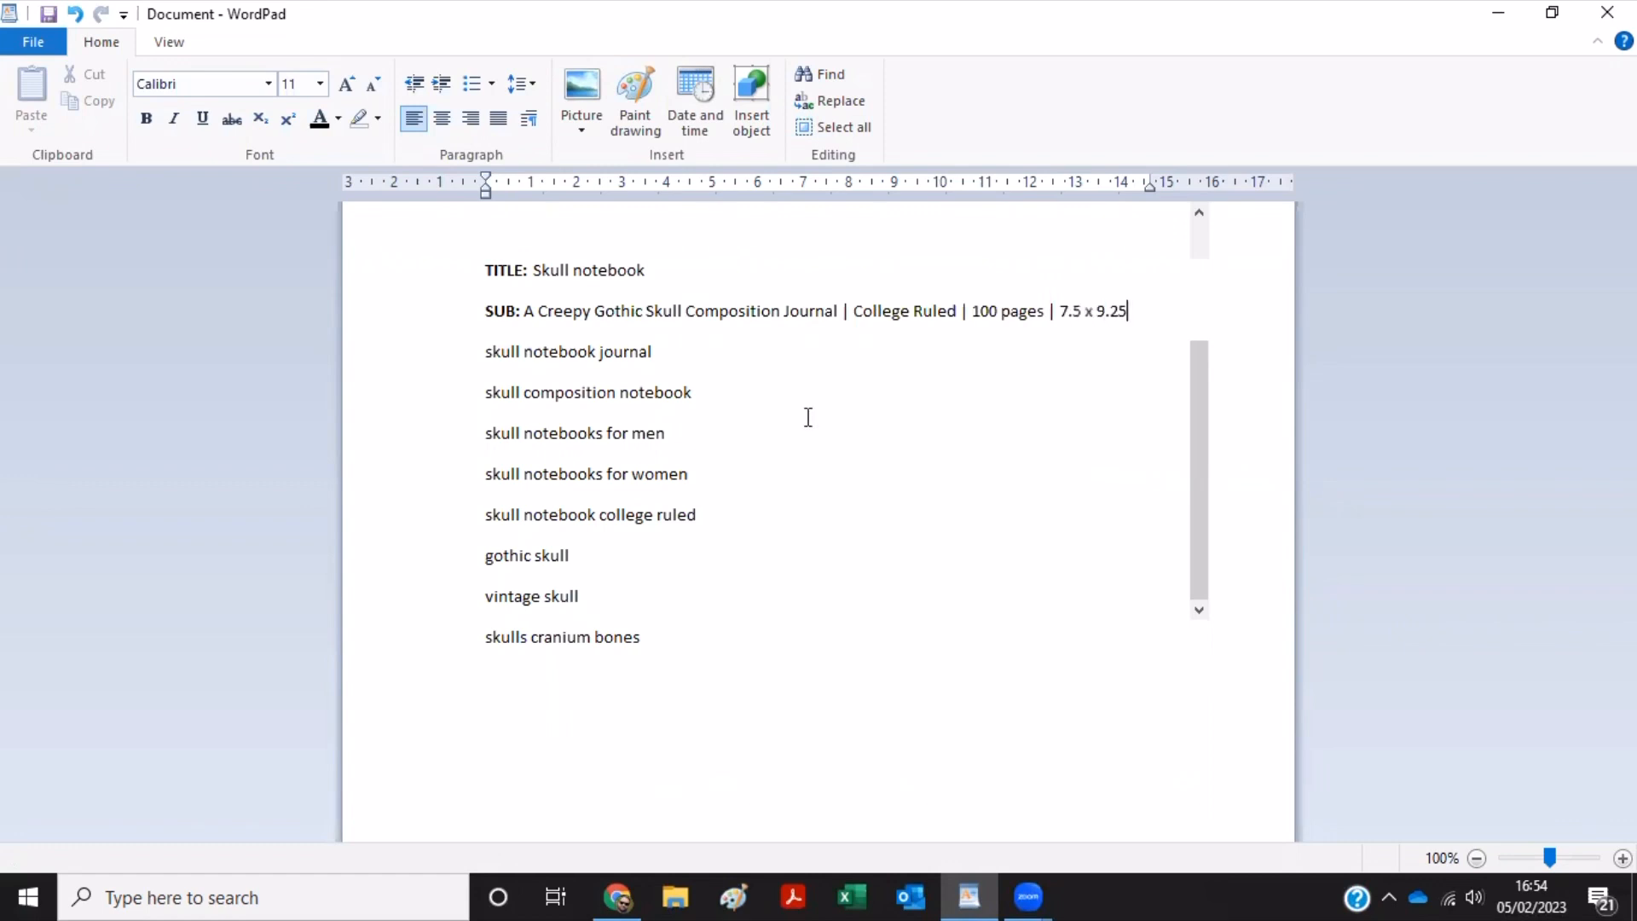
left_click(618, 895)
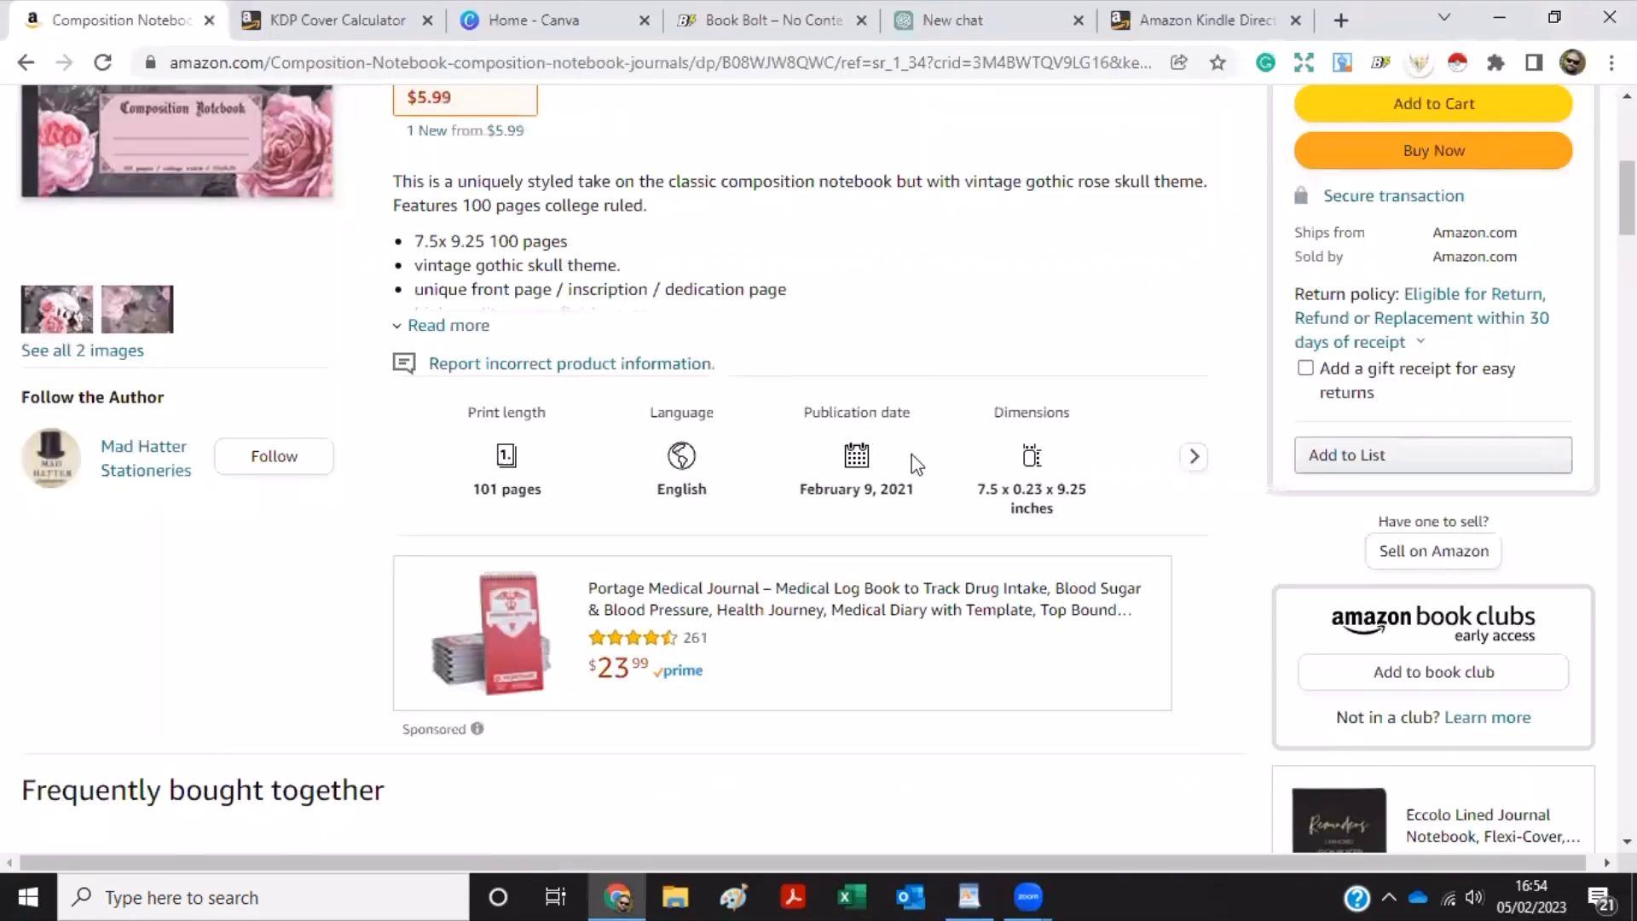
left_click(963, 895)
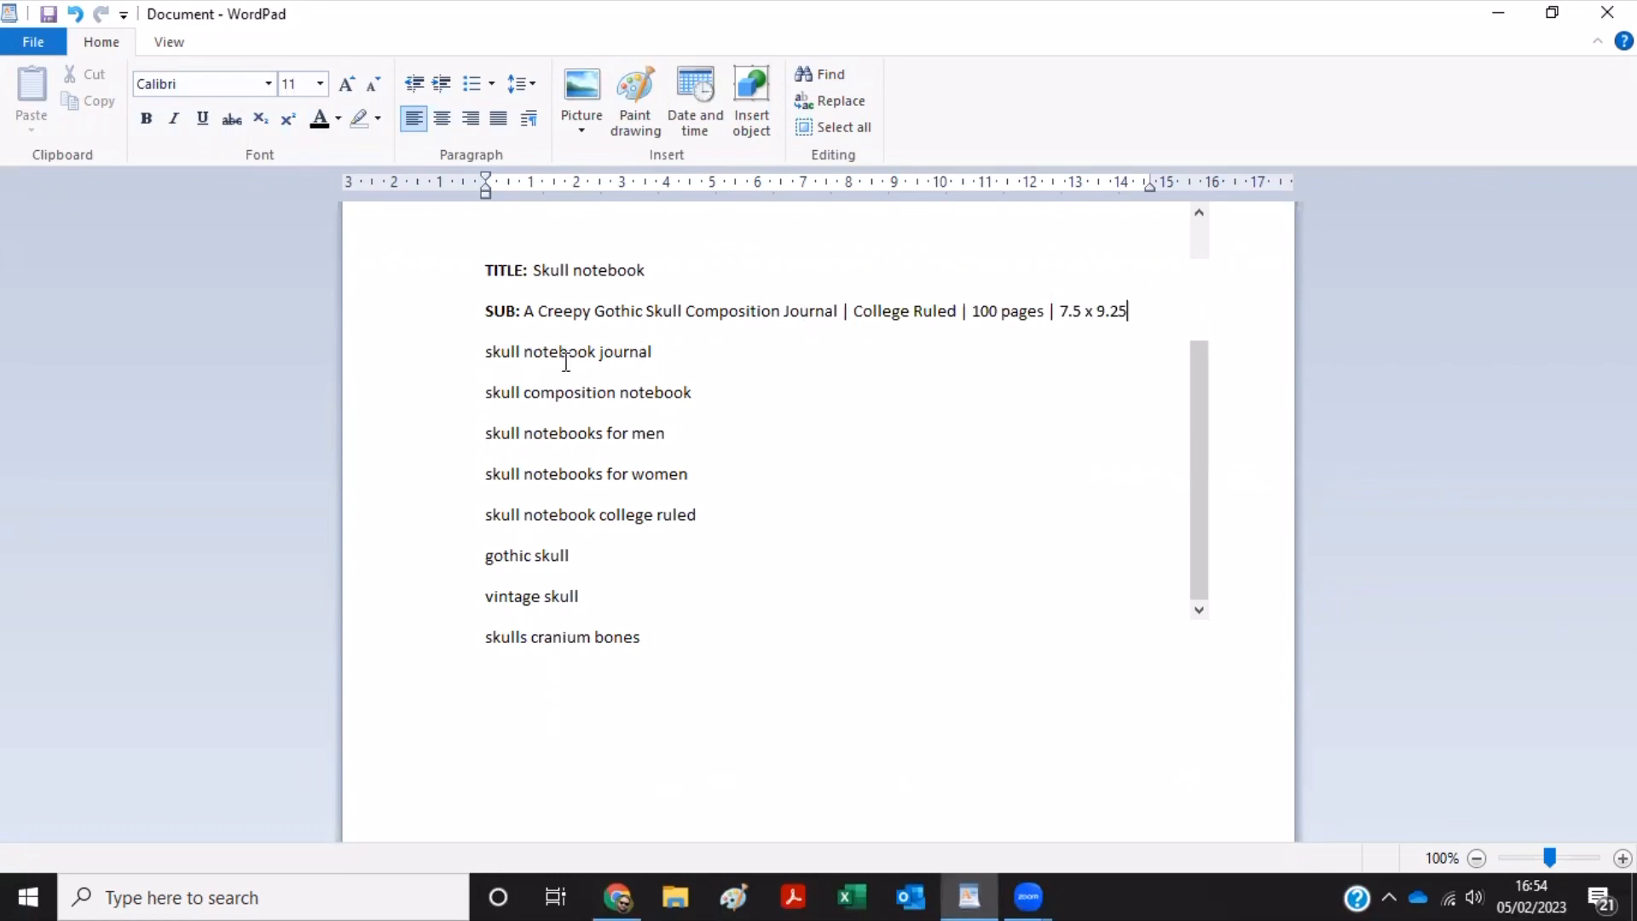
Insert a blank line between the subtitle and the keyword list, and delete the keyword "skull notebook college ruled".
left_click(489, 352)
key("Return")
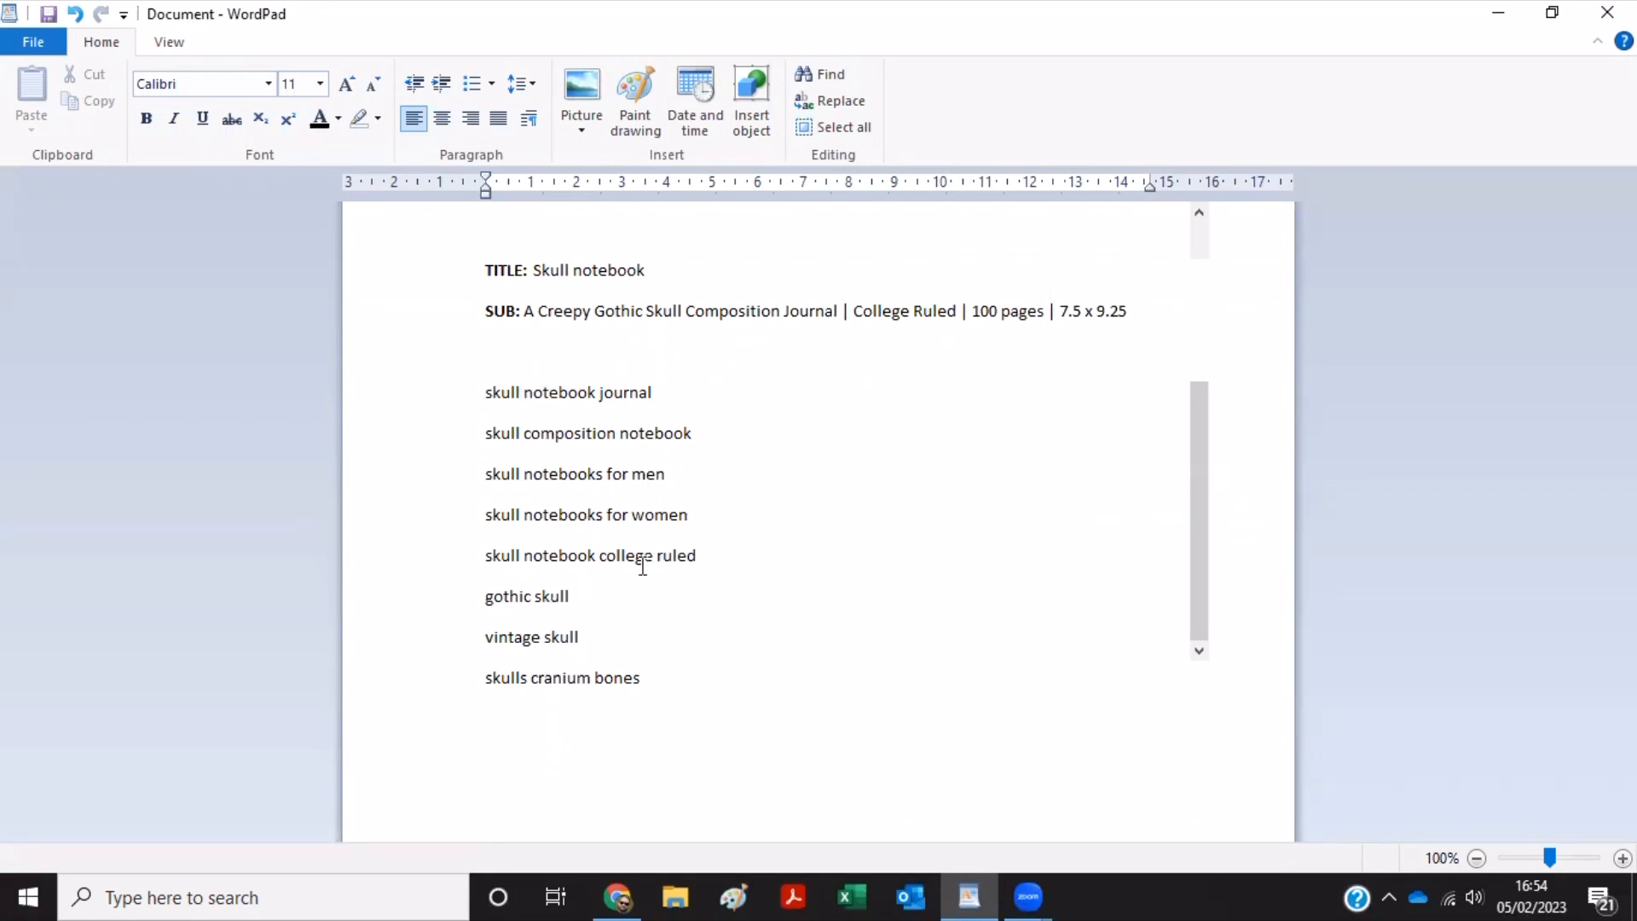
left_click(723, 559)
left_click(488, 565, "shift")
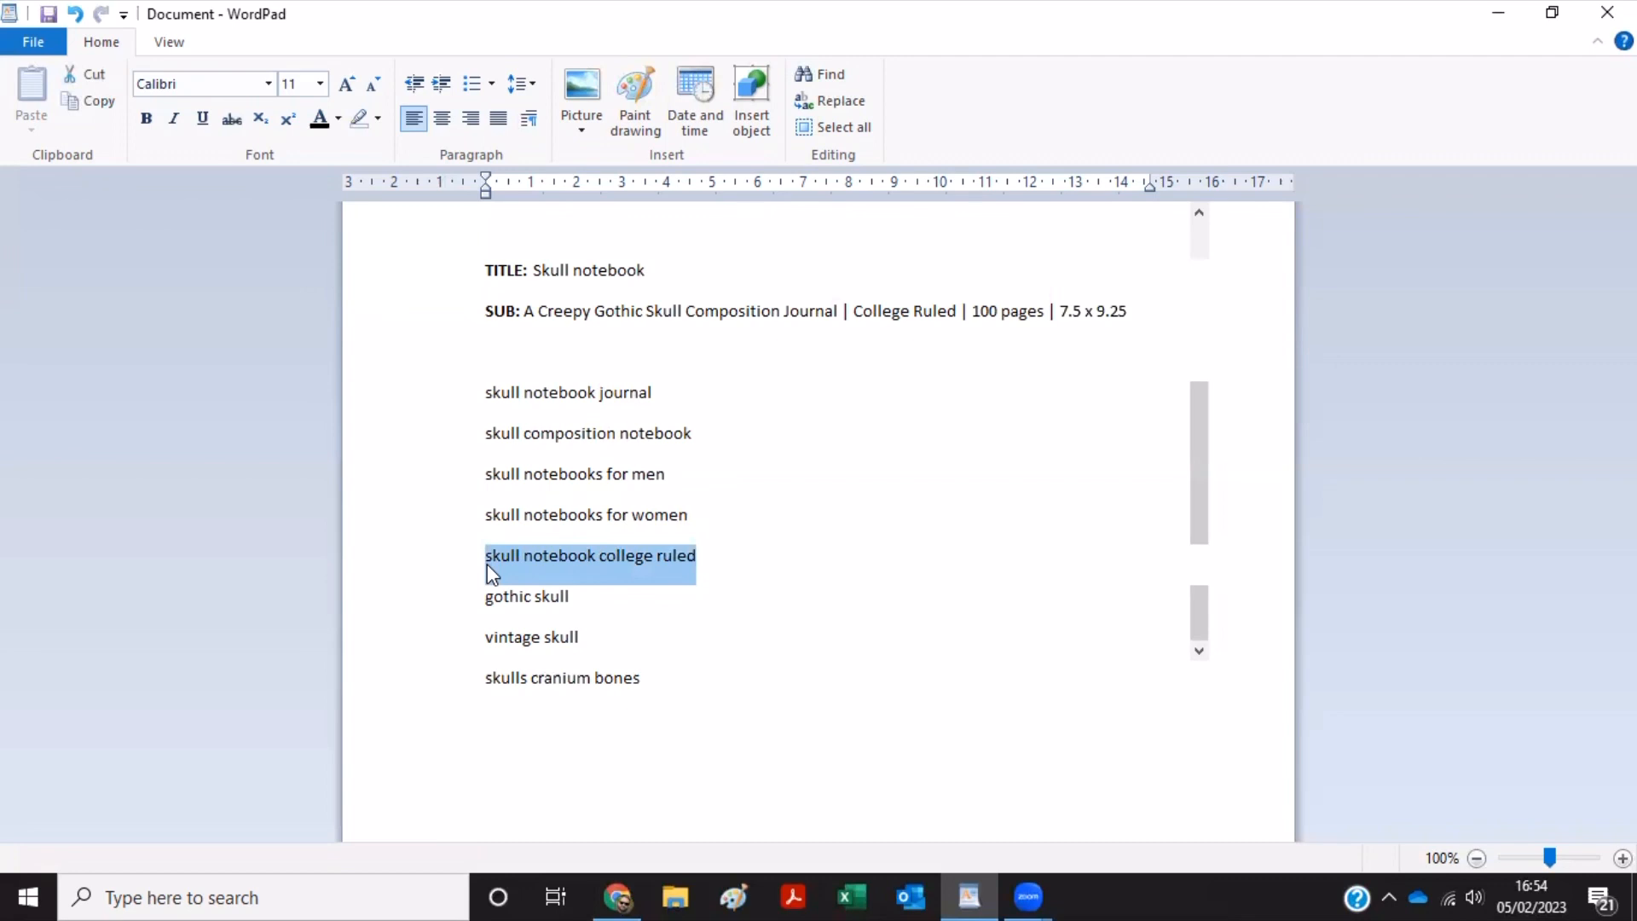
key("BackSpace")
key("BackSpace")
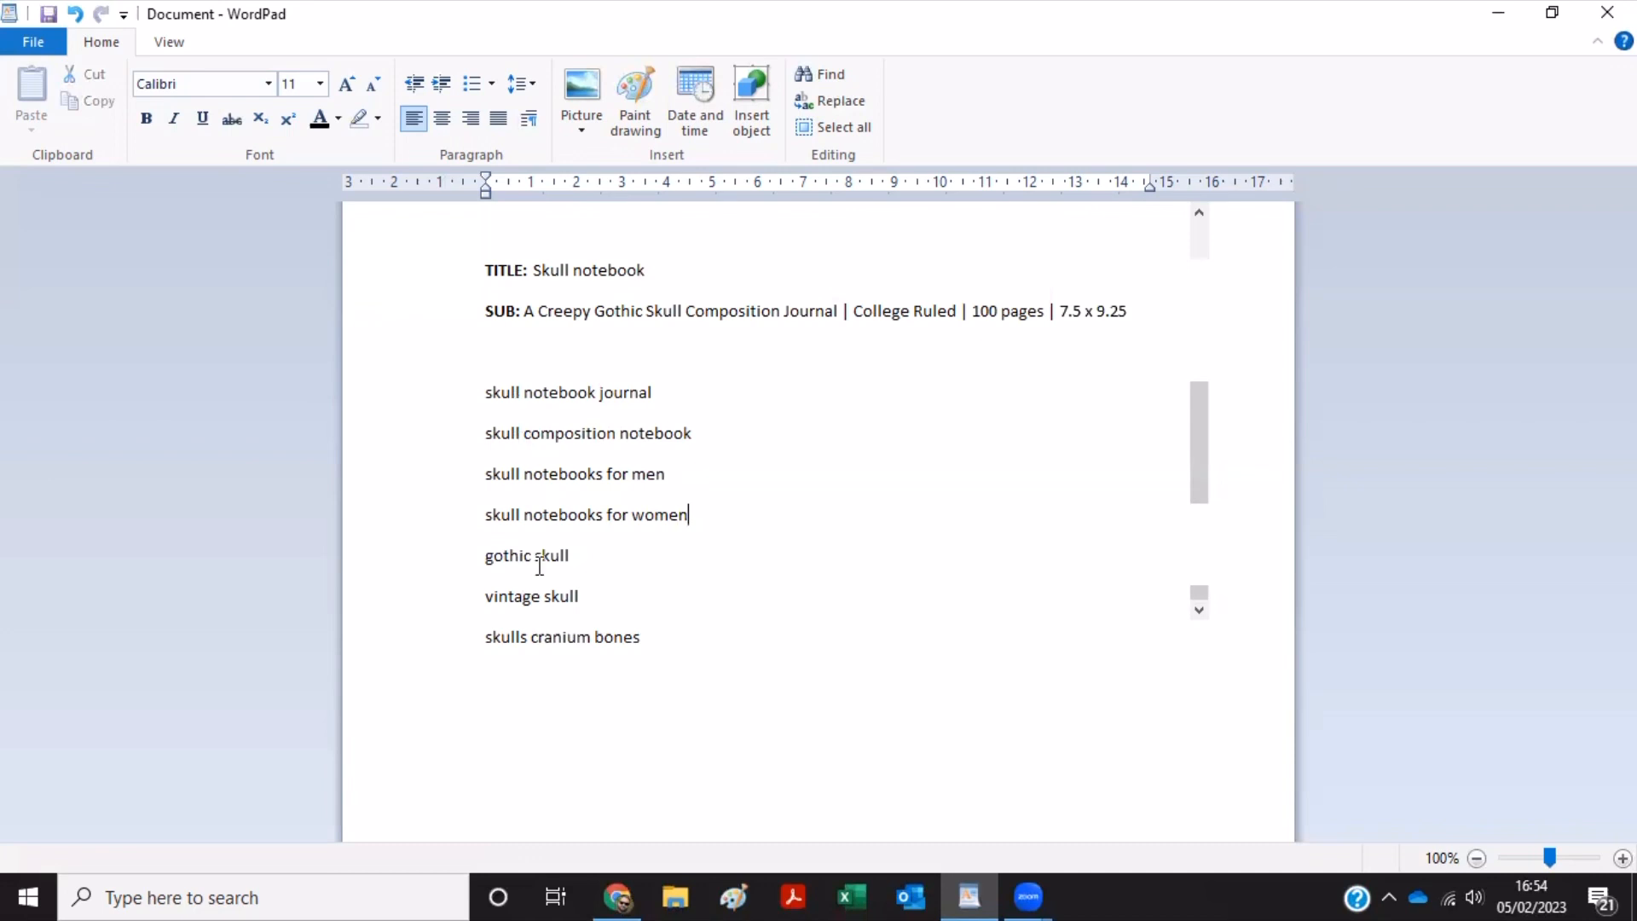
left_click_drag(643, 639, 487, 397)
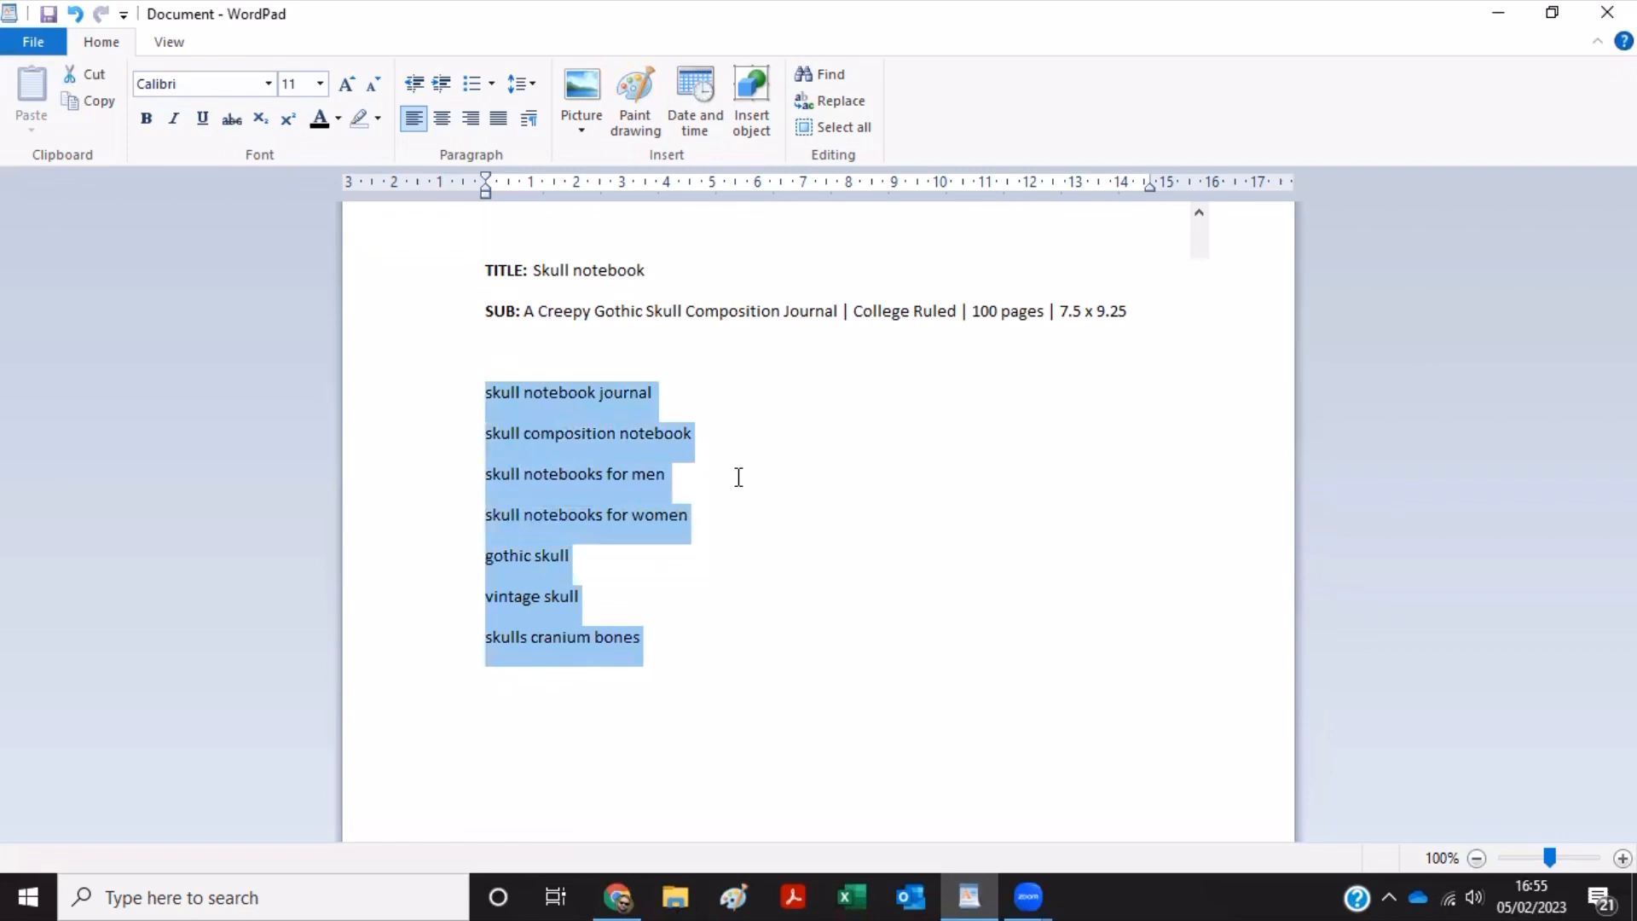
left_click(709, 816)
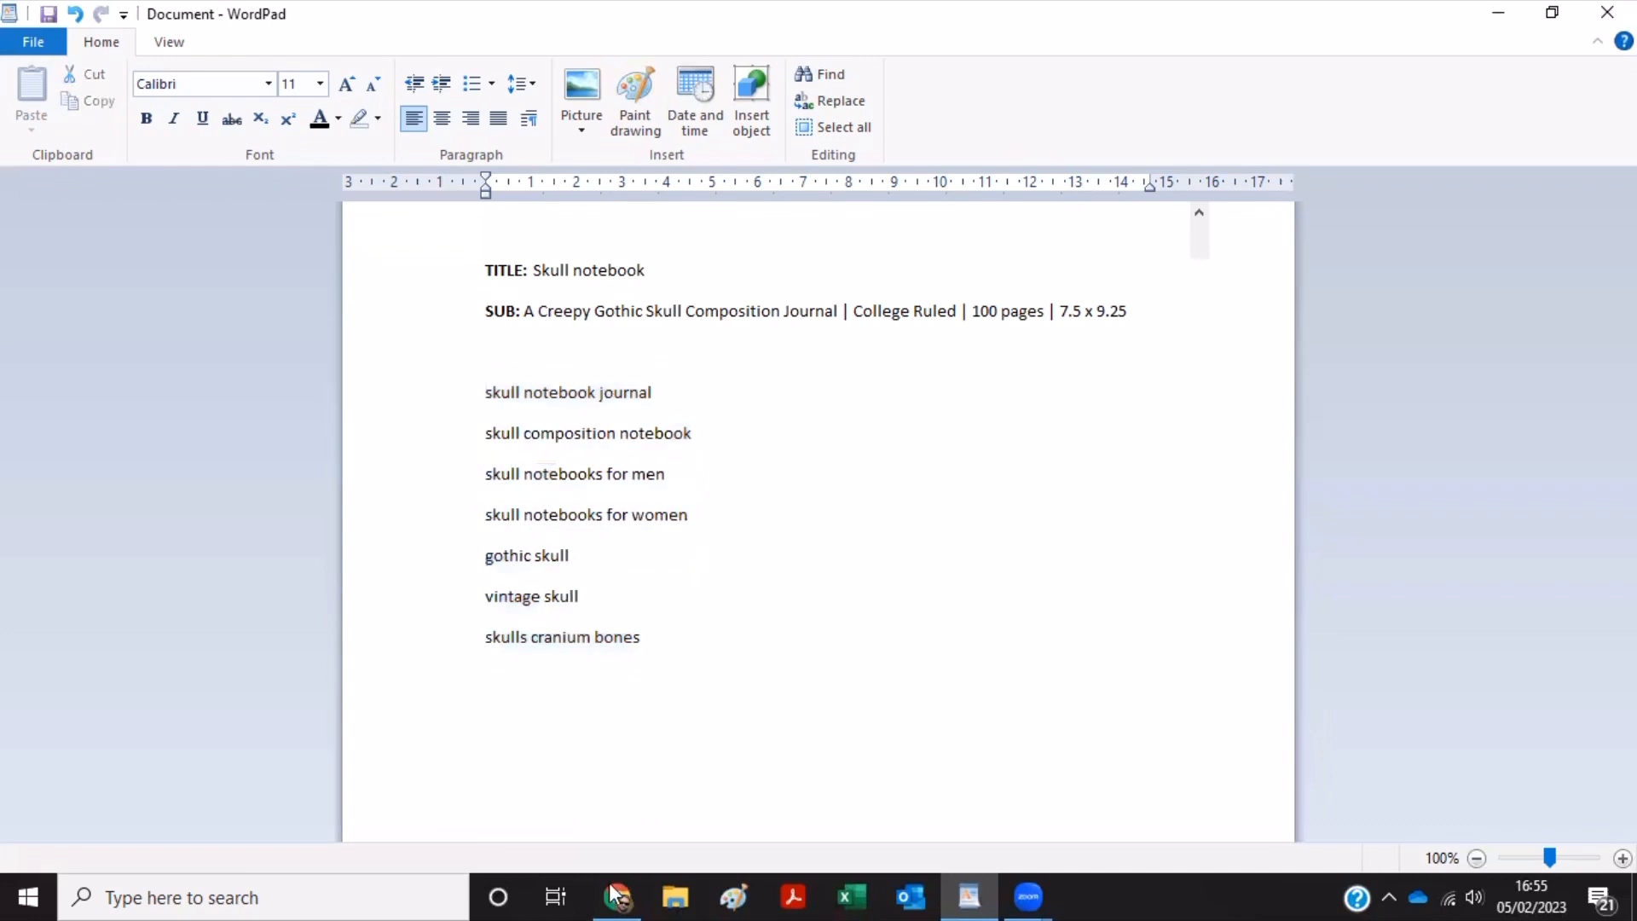
Switch to the Amazon listing in Chrome and check the product details for the category in its Best Sellers Rank.
mouse_move(614, 895)
left_click(624, 819)
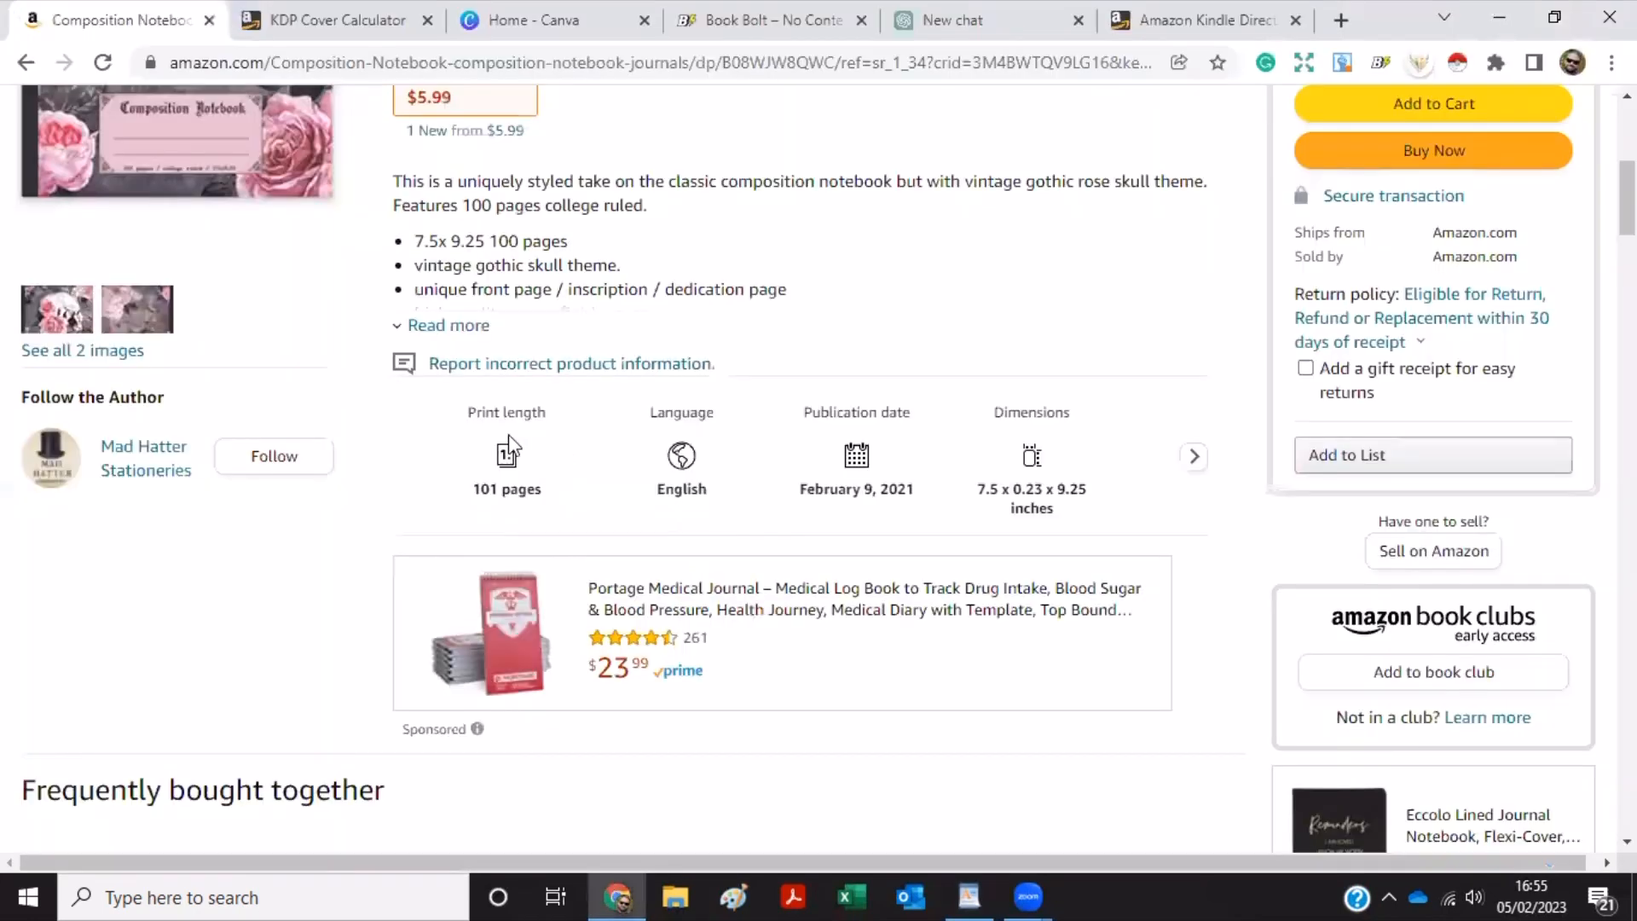
left_click(1421, 324)
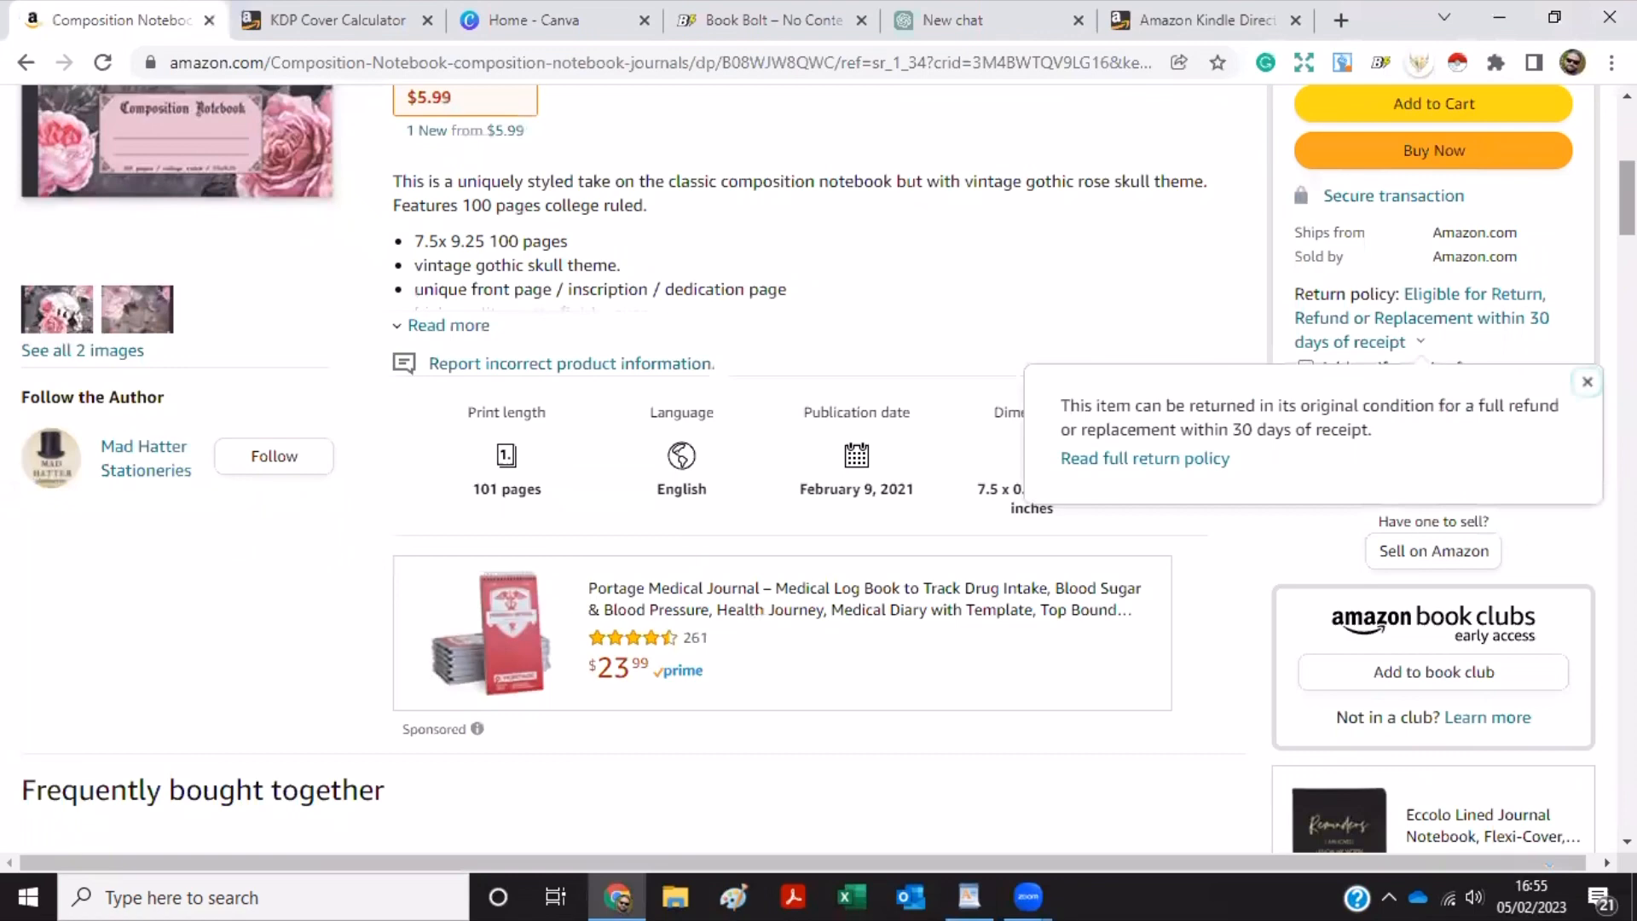
scroll(818, 469, "down", 7)
scroll(819, 469, "down", 14)
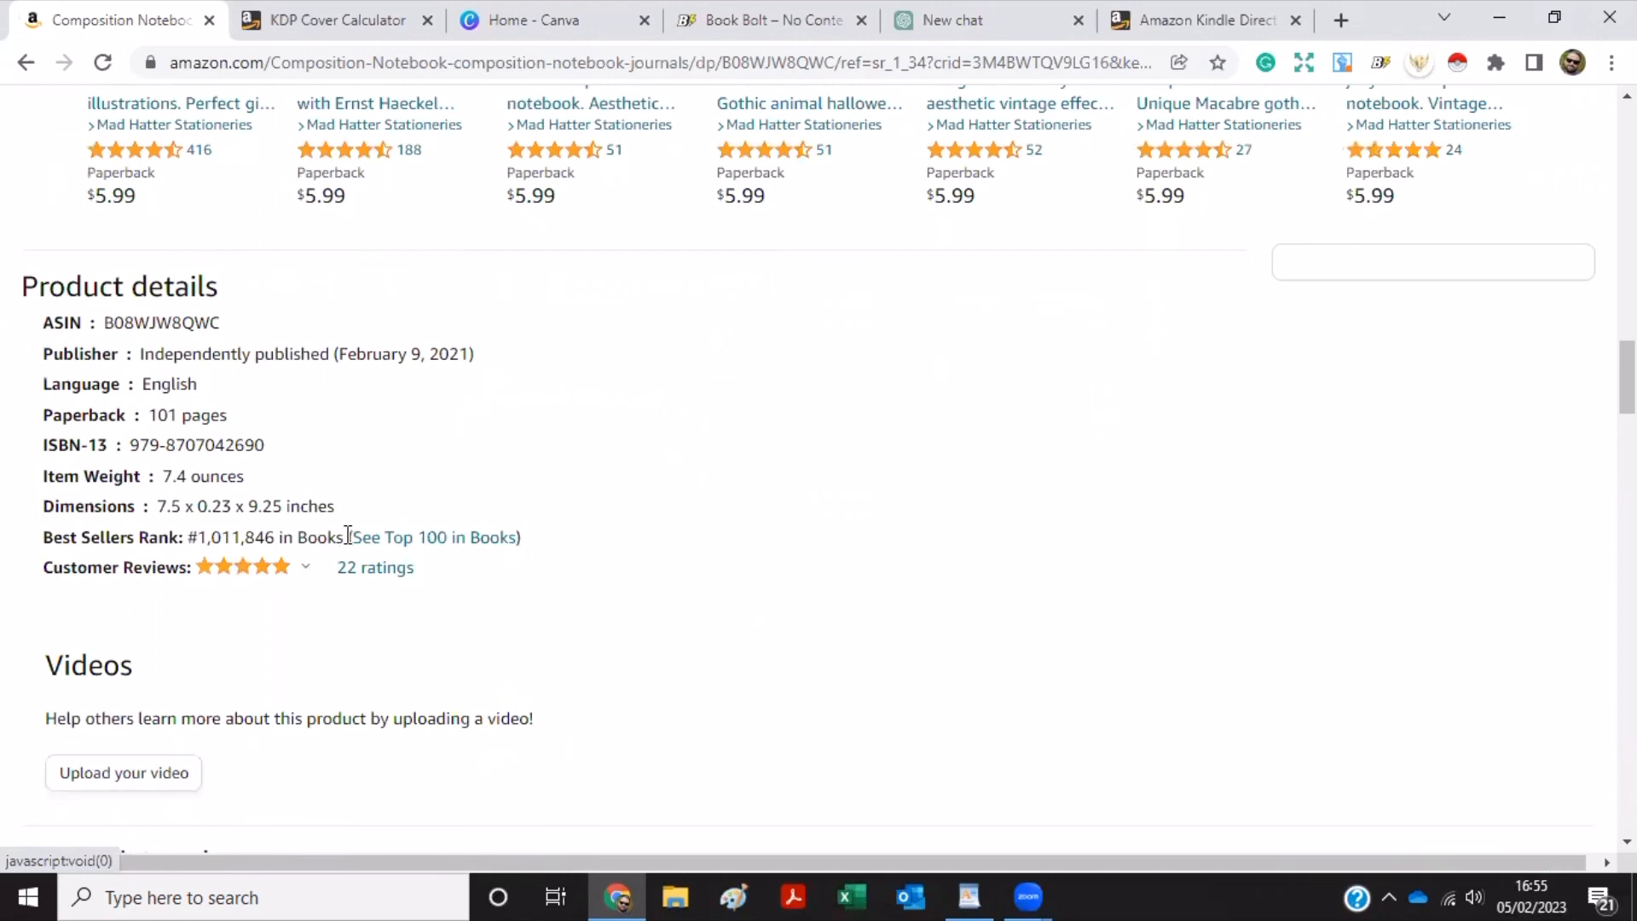
left_click_drag(348, 536, 308, 535)
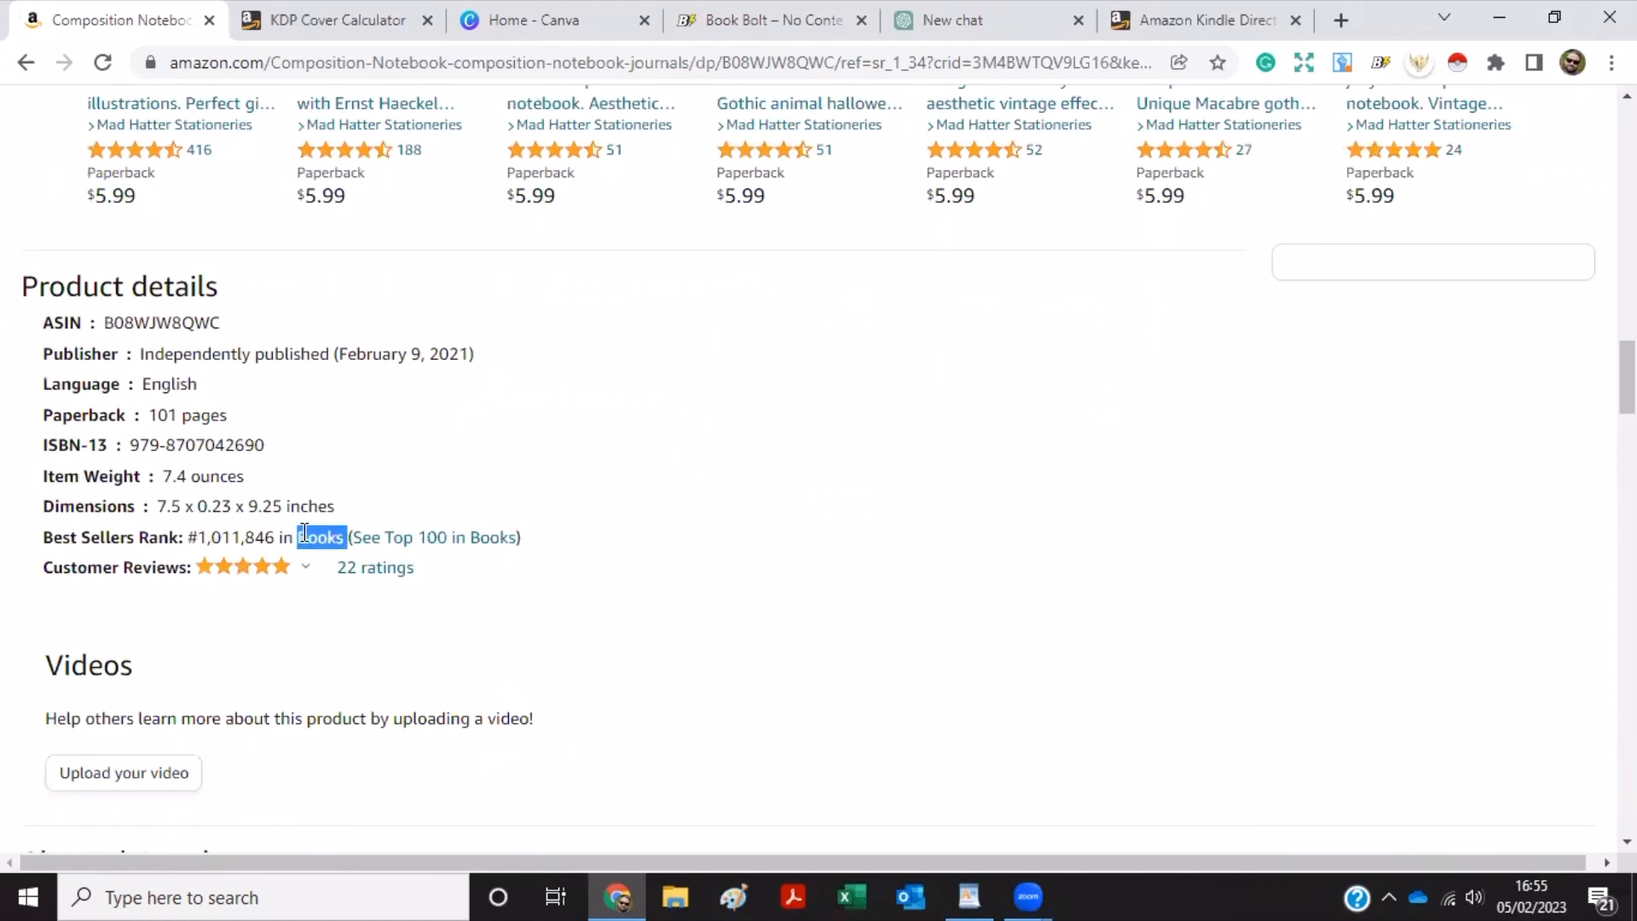
left_click(510, 575)
Open the related "Premium gothic skull composition notebook" listing and check its product details for Best Sellers Rank categories.
scroll(819, 469, "up", 10)
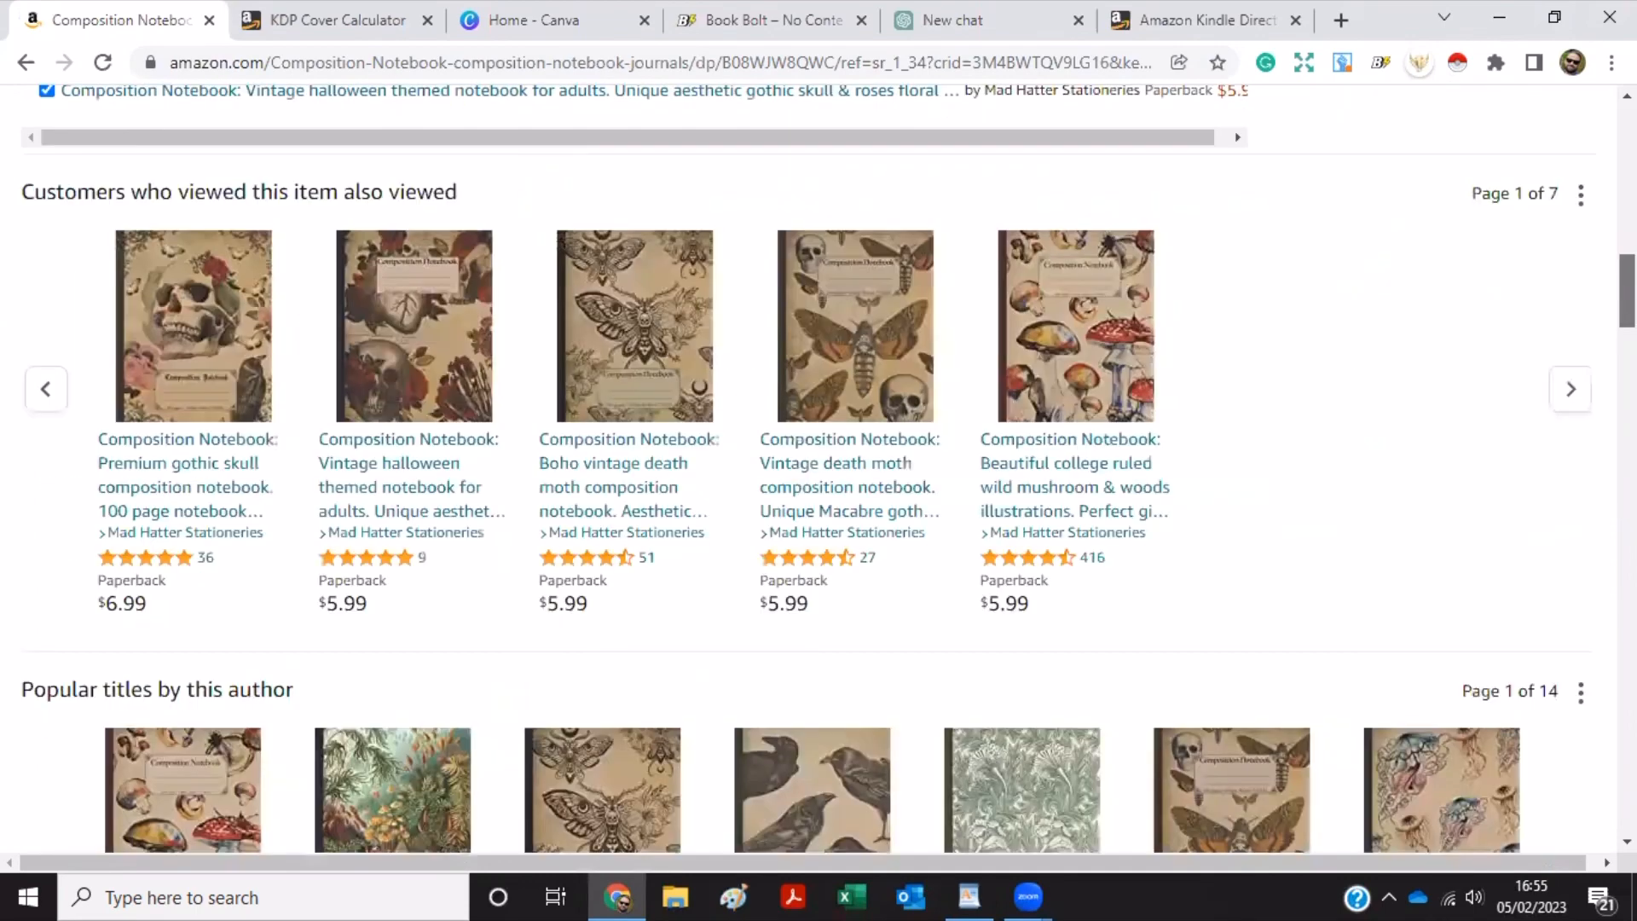
scroll(523, 381, "down", 1)
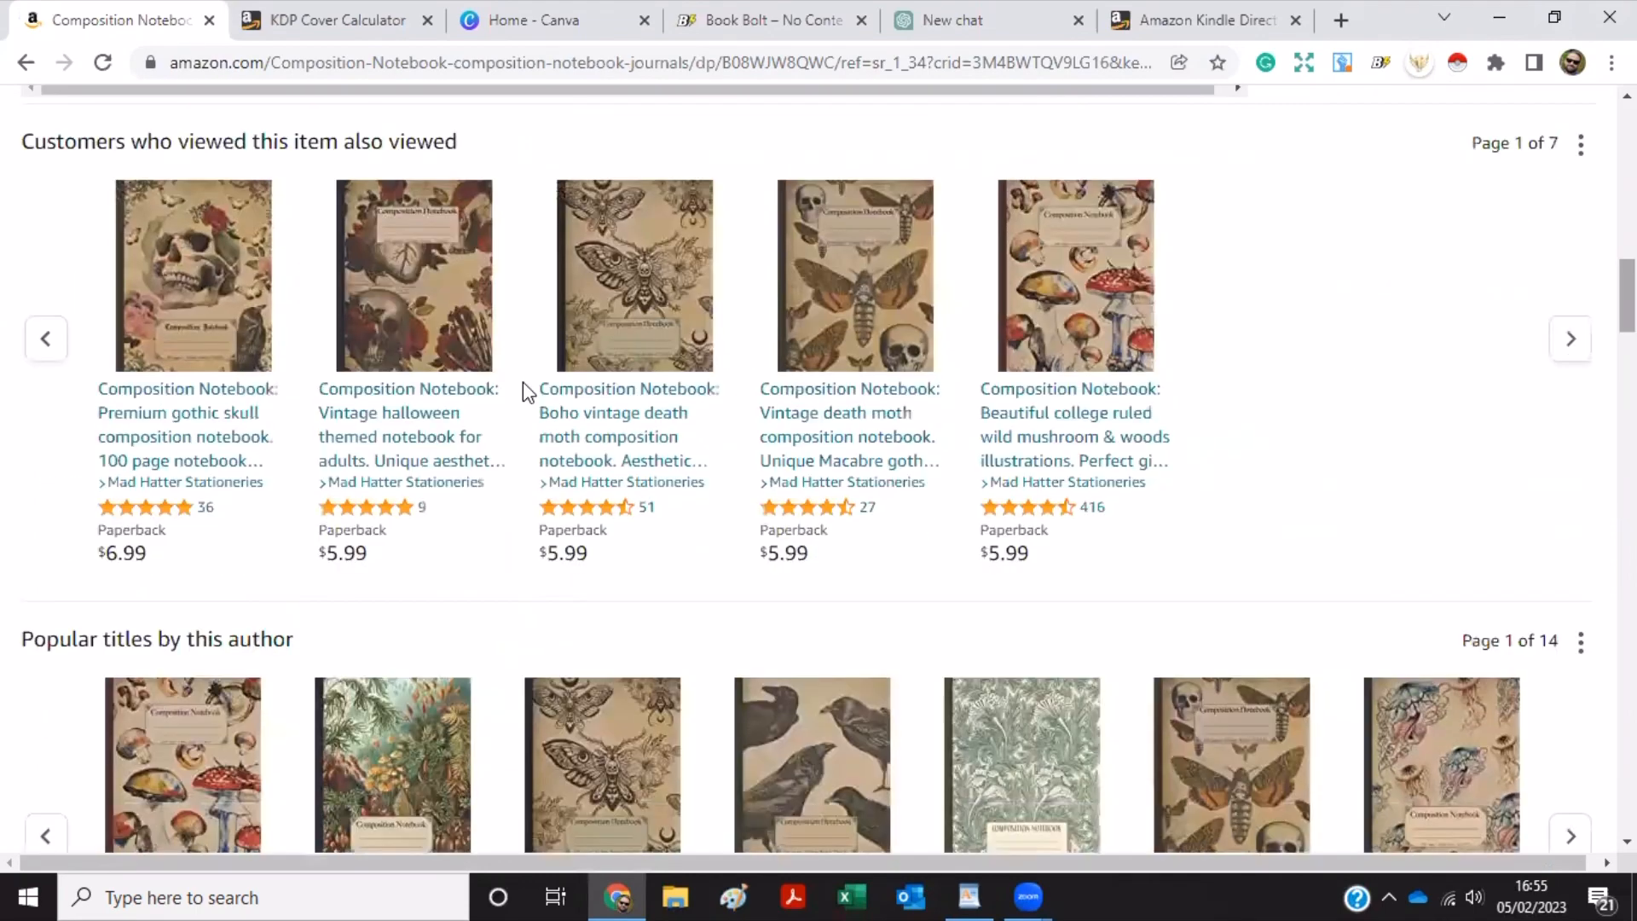
left_click(241, 444)
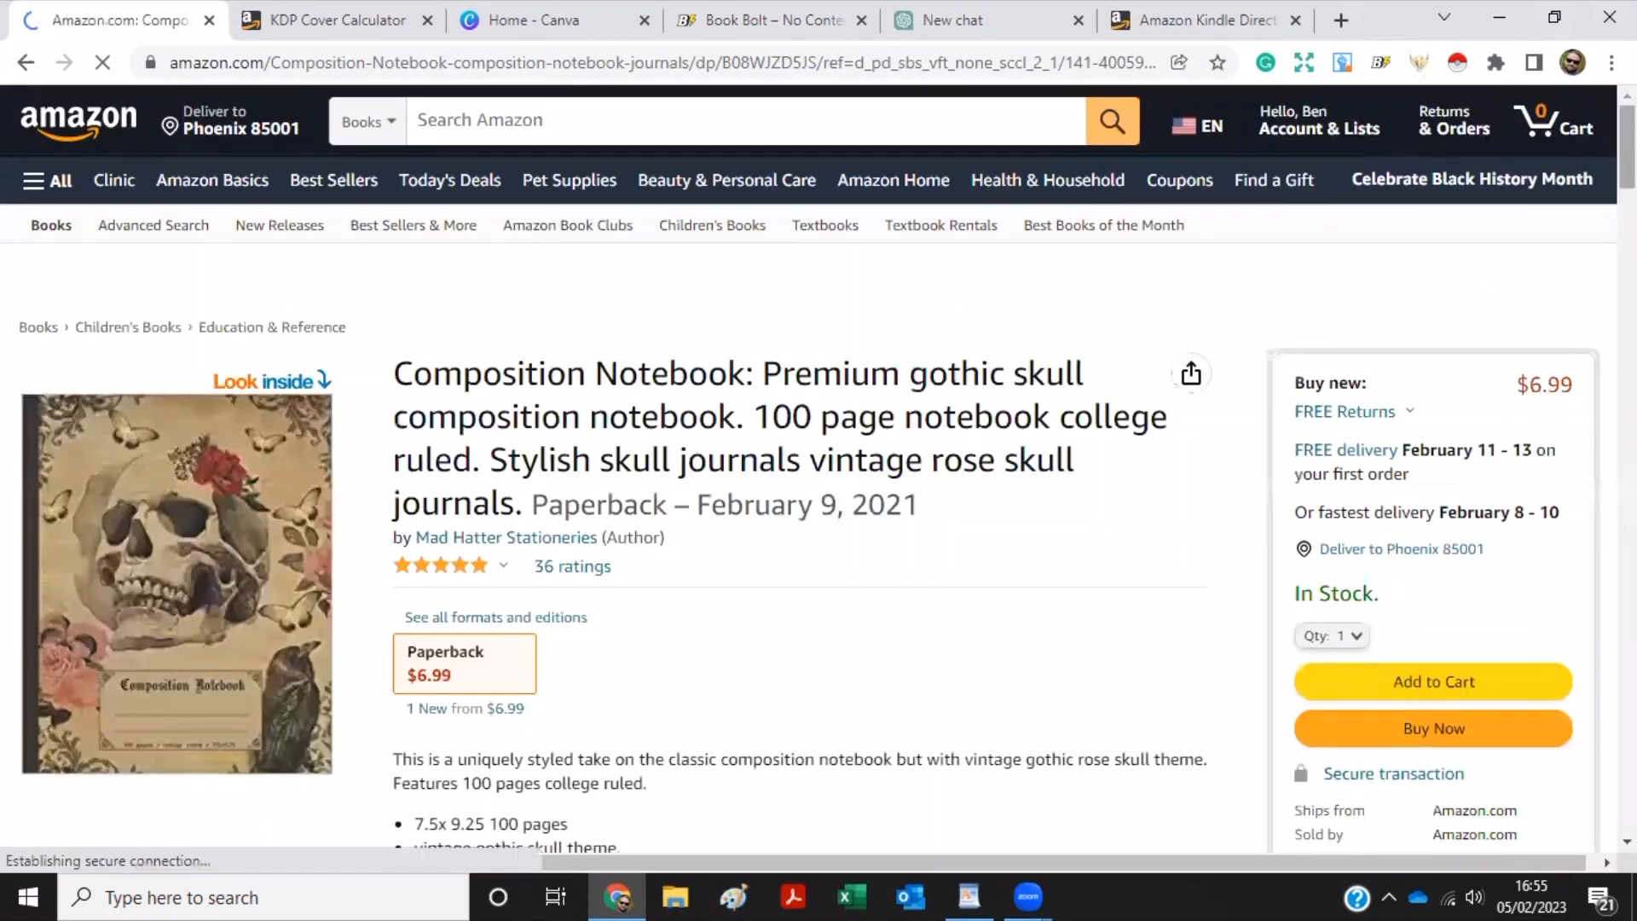
scroll(818, 469, "down", 15)
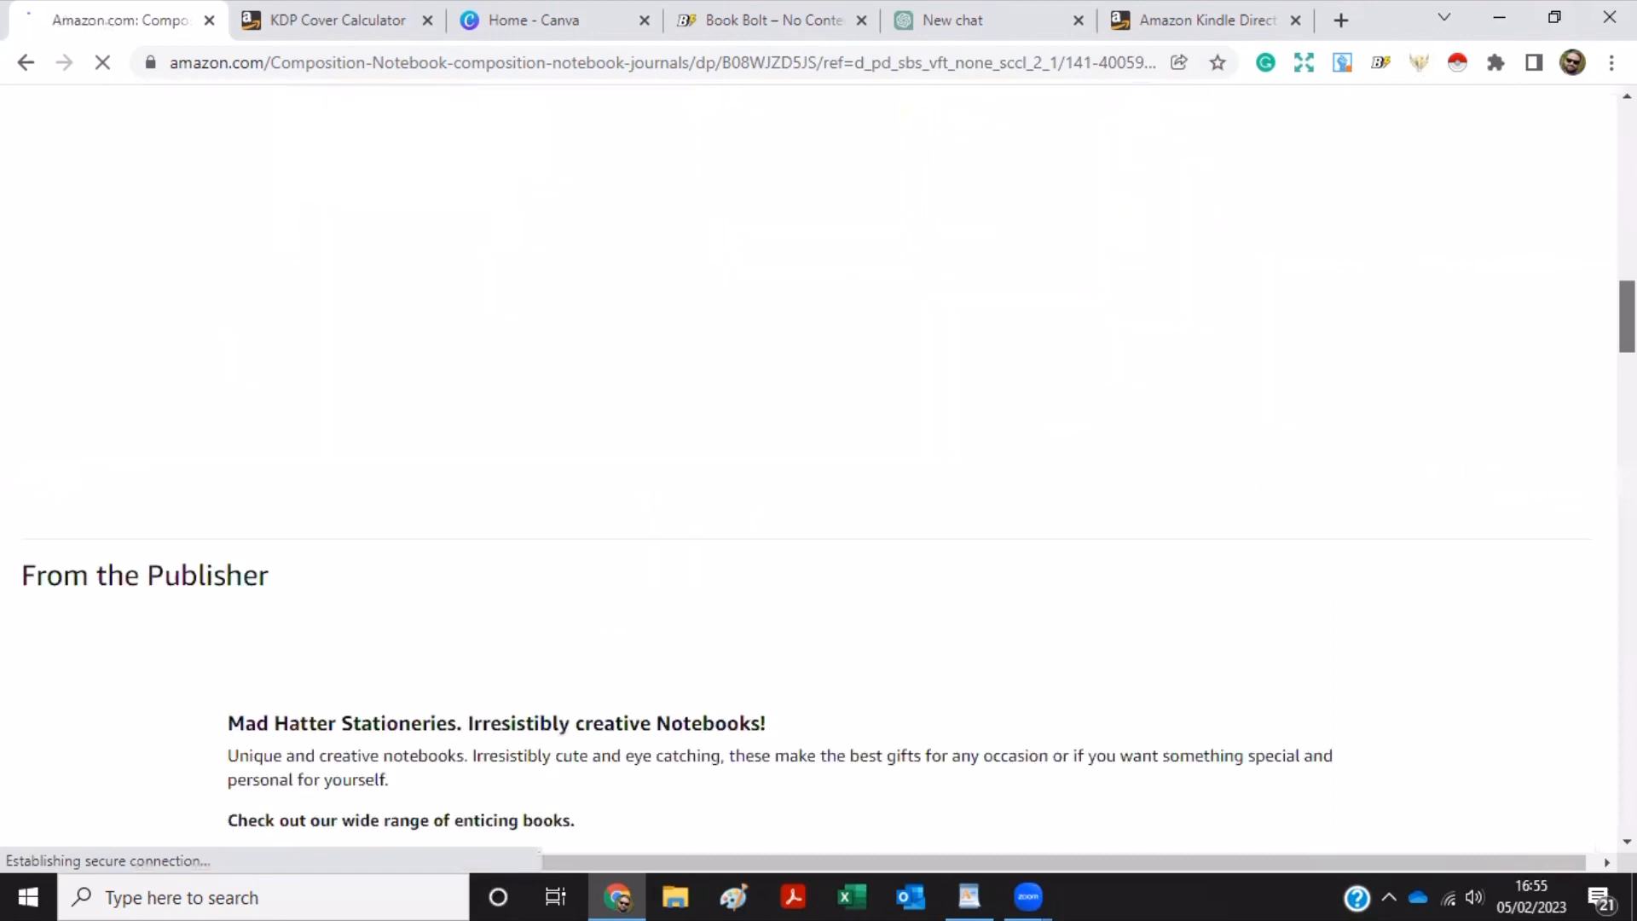
scroll(818, 469, "down", 6)
scroll(818, 469, "up", 3)
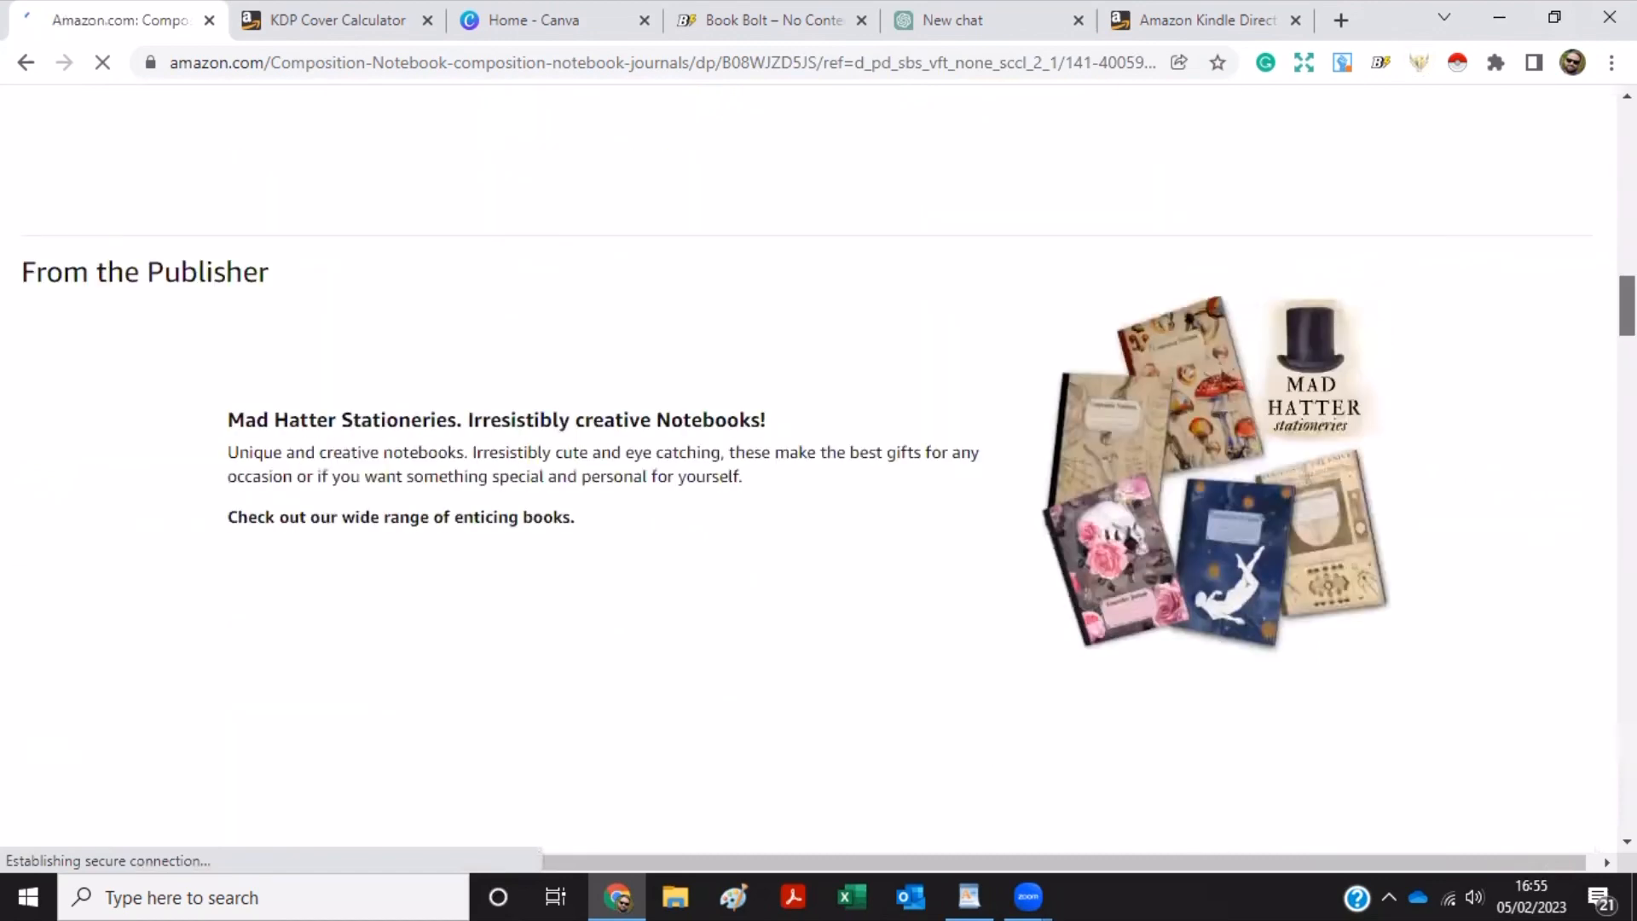
scroll(819, 469, "up", 1)
scroll(819, 468, "down", 1)
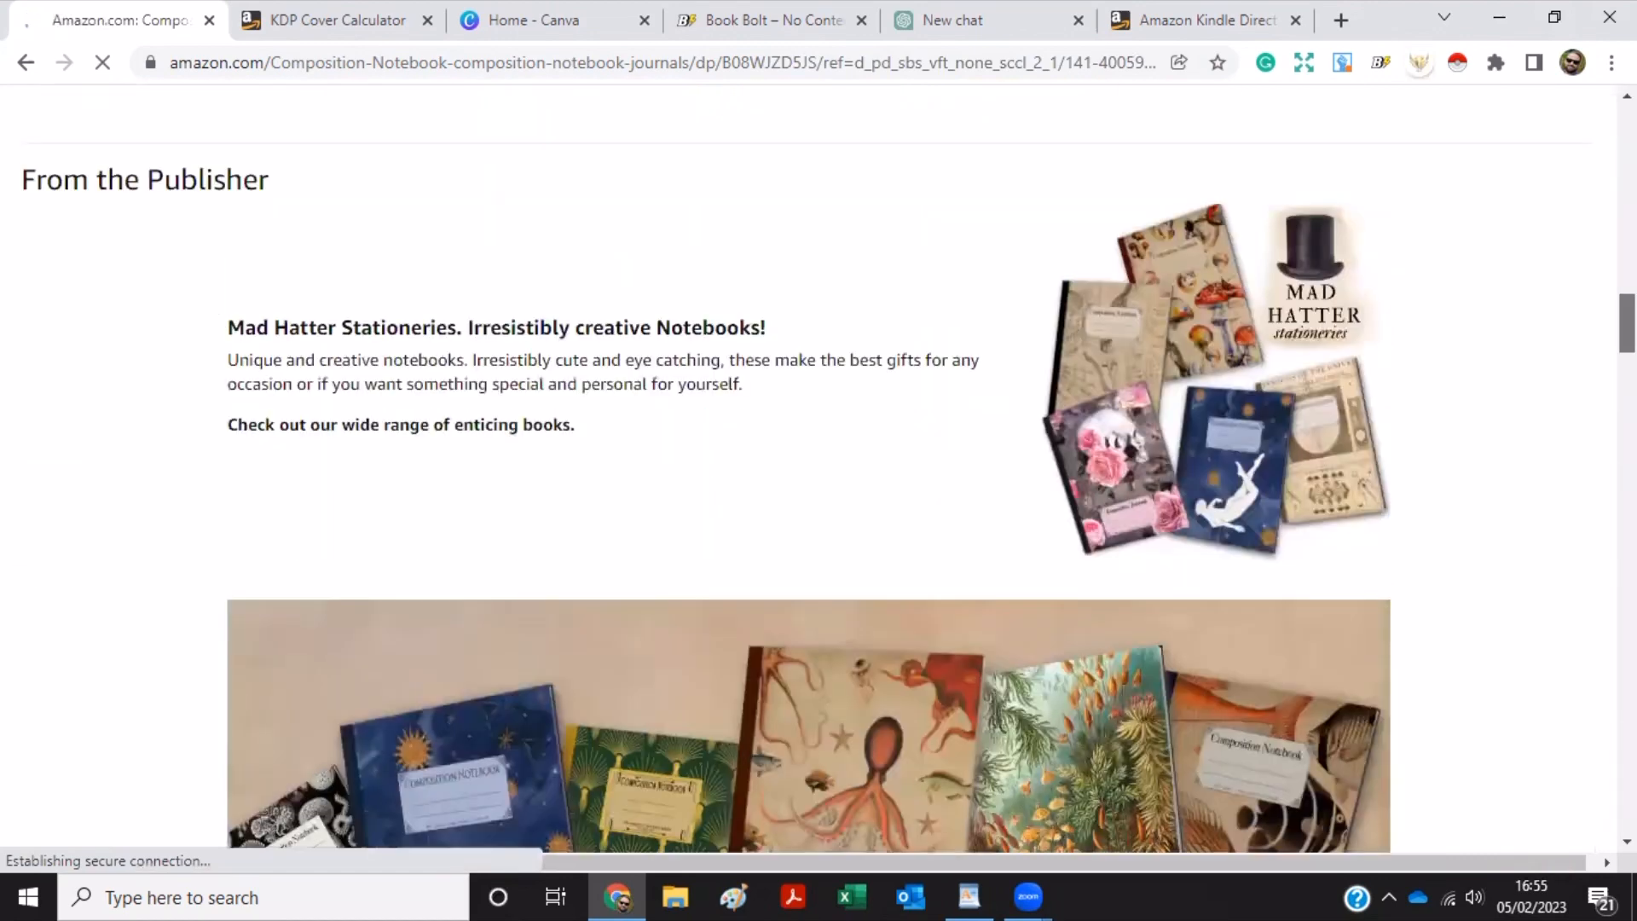
scroll(819, 469, "down", 5)
scroll(819, 469, "down", 5)
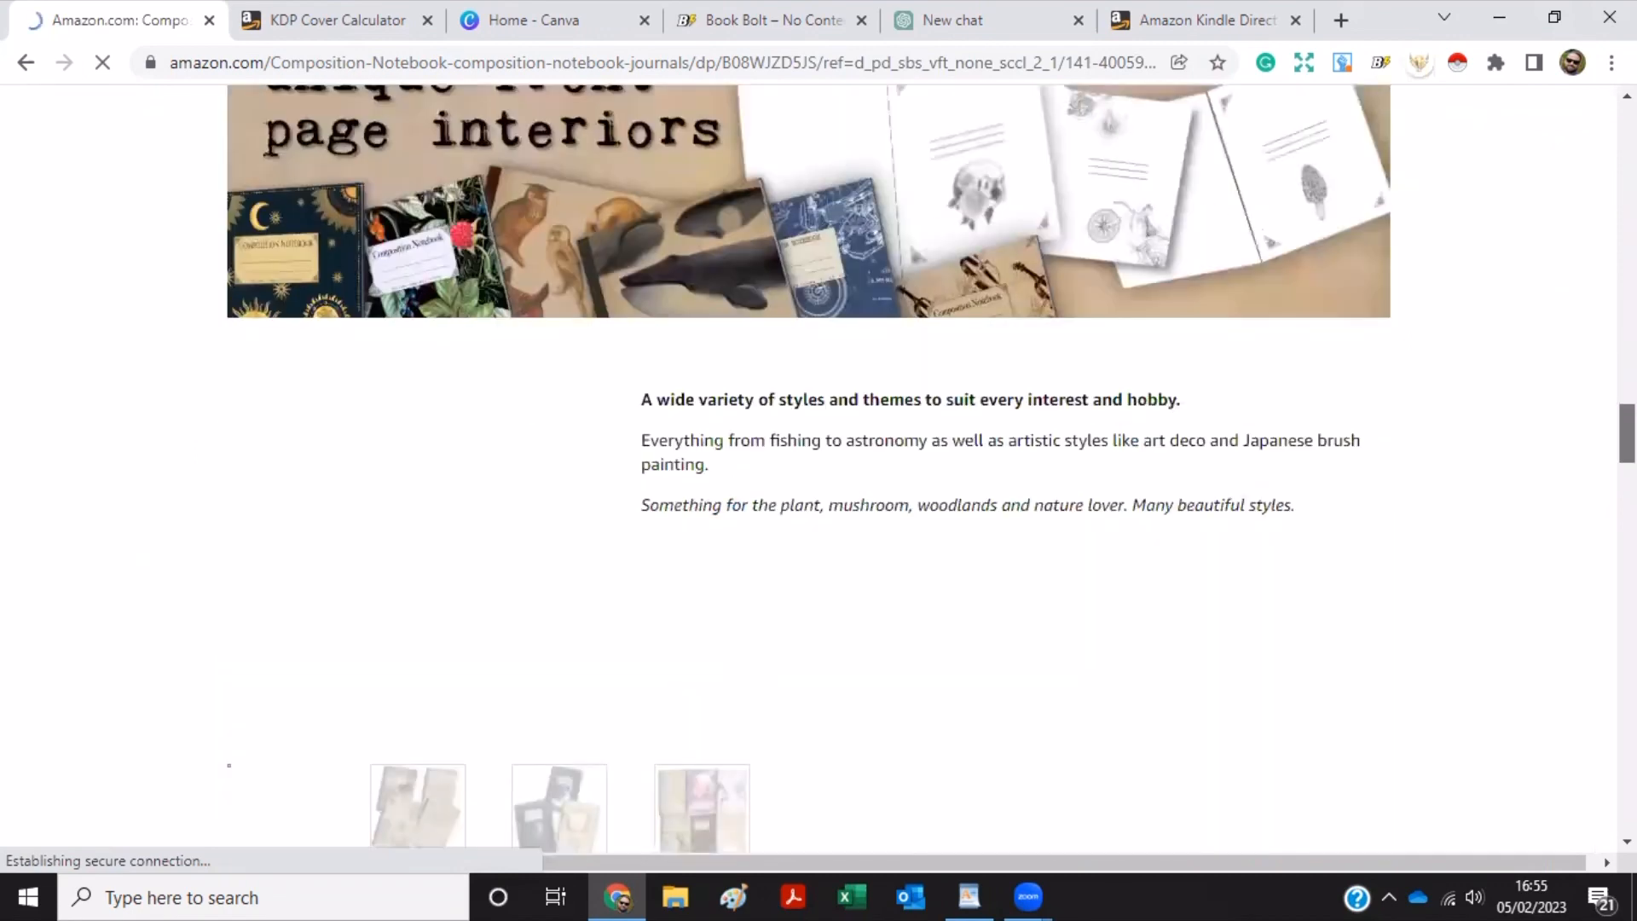
scroll(818, 469, "down", 4)
scroll(498, 605, "down", 2)
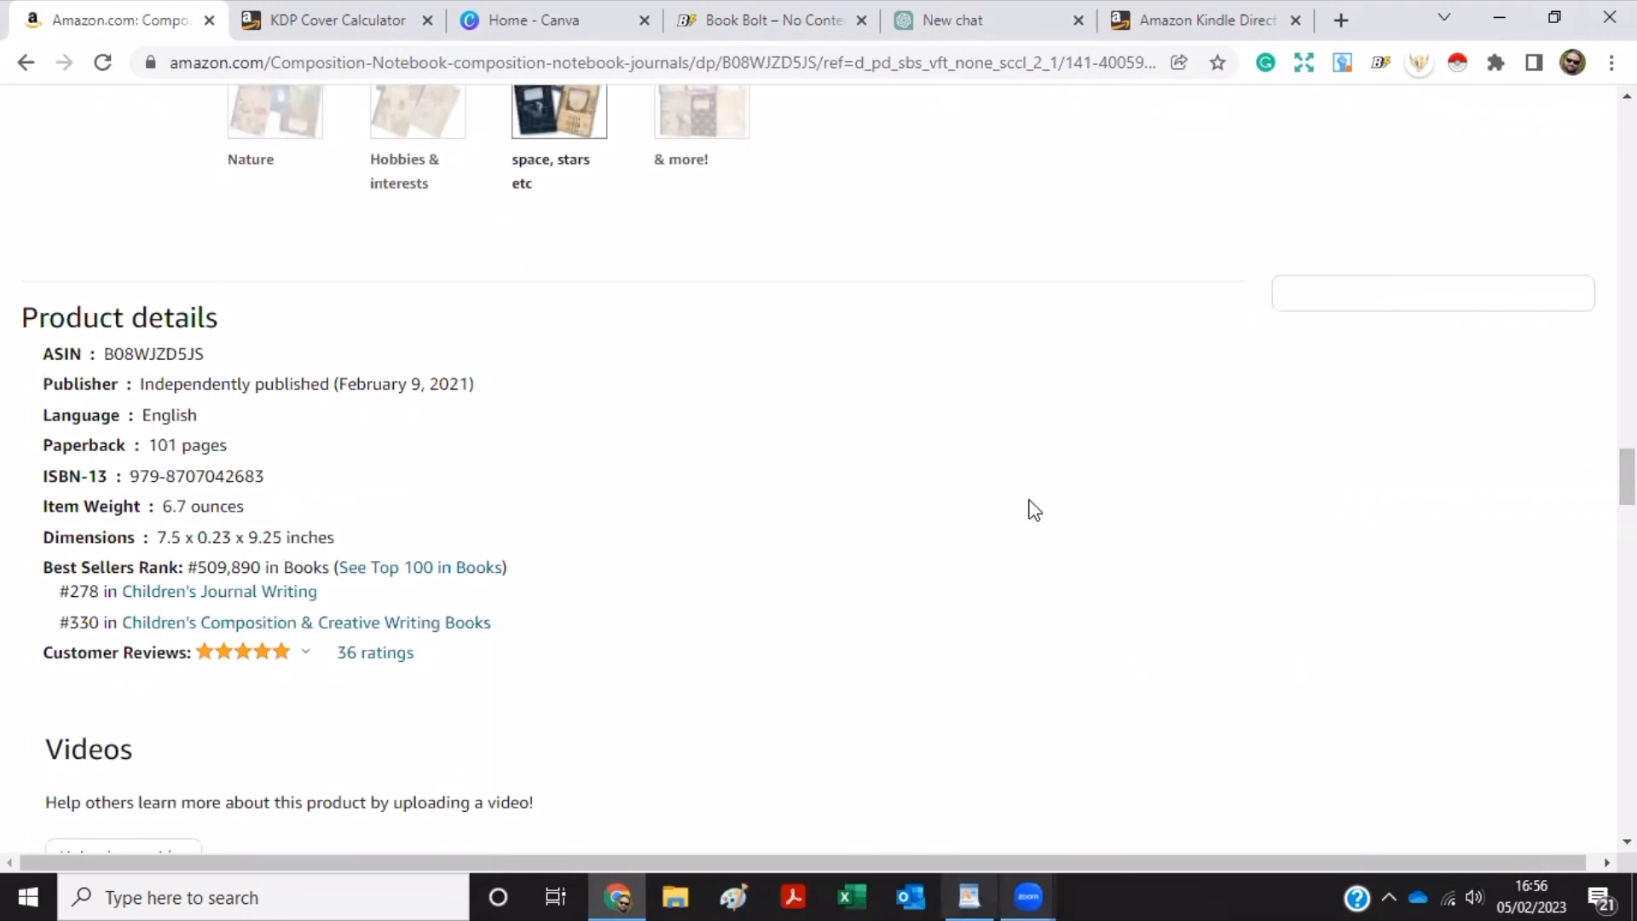
In the KDP Cover Calculator, set binding to Paperback, interior to Black & white, paper to White paper and page turn to Left to Right.
left_click(342, 28)
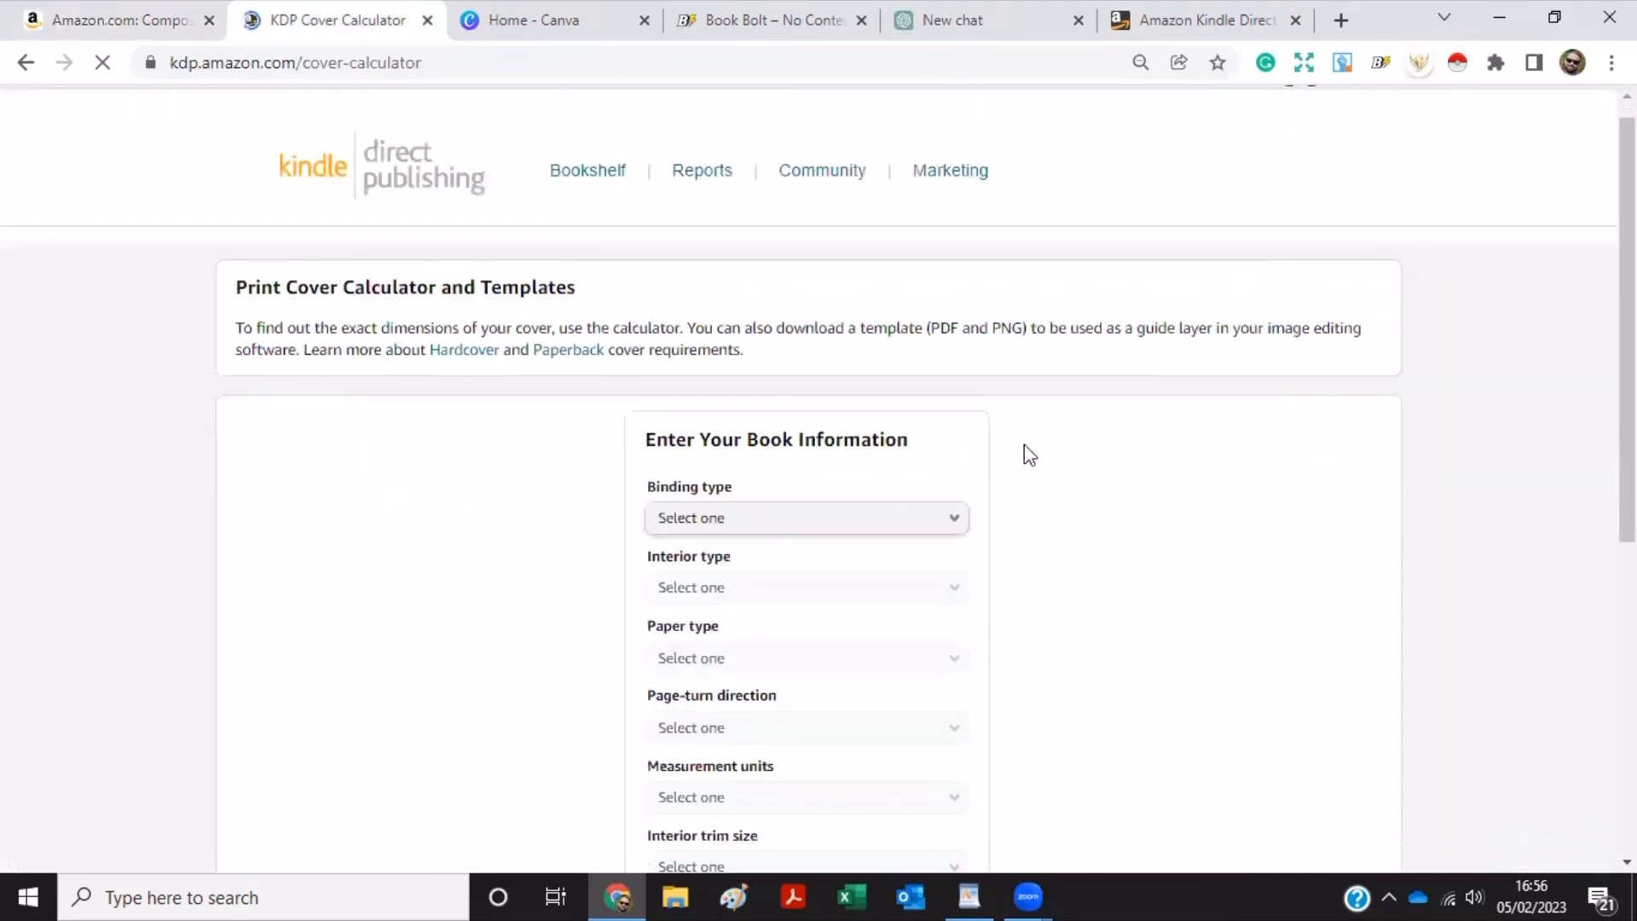
scroll(964, 426, "down", 2)
left_click(964, 427)
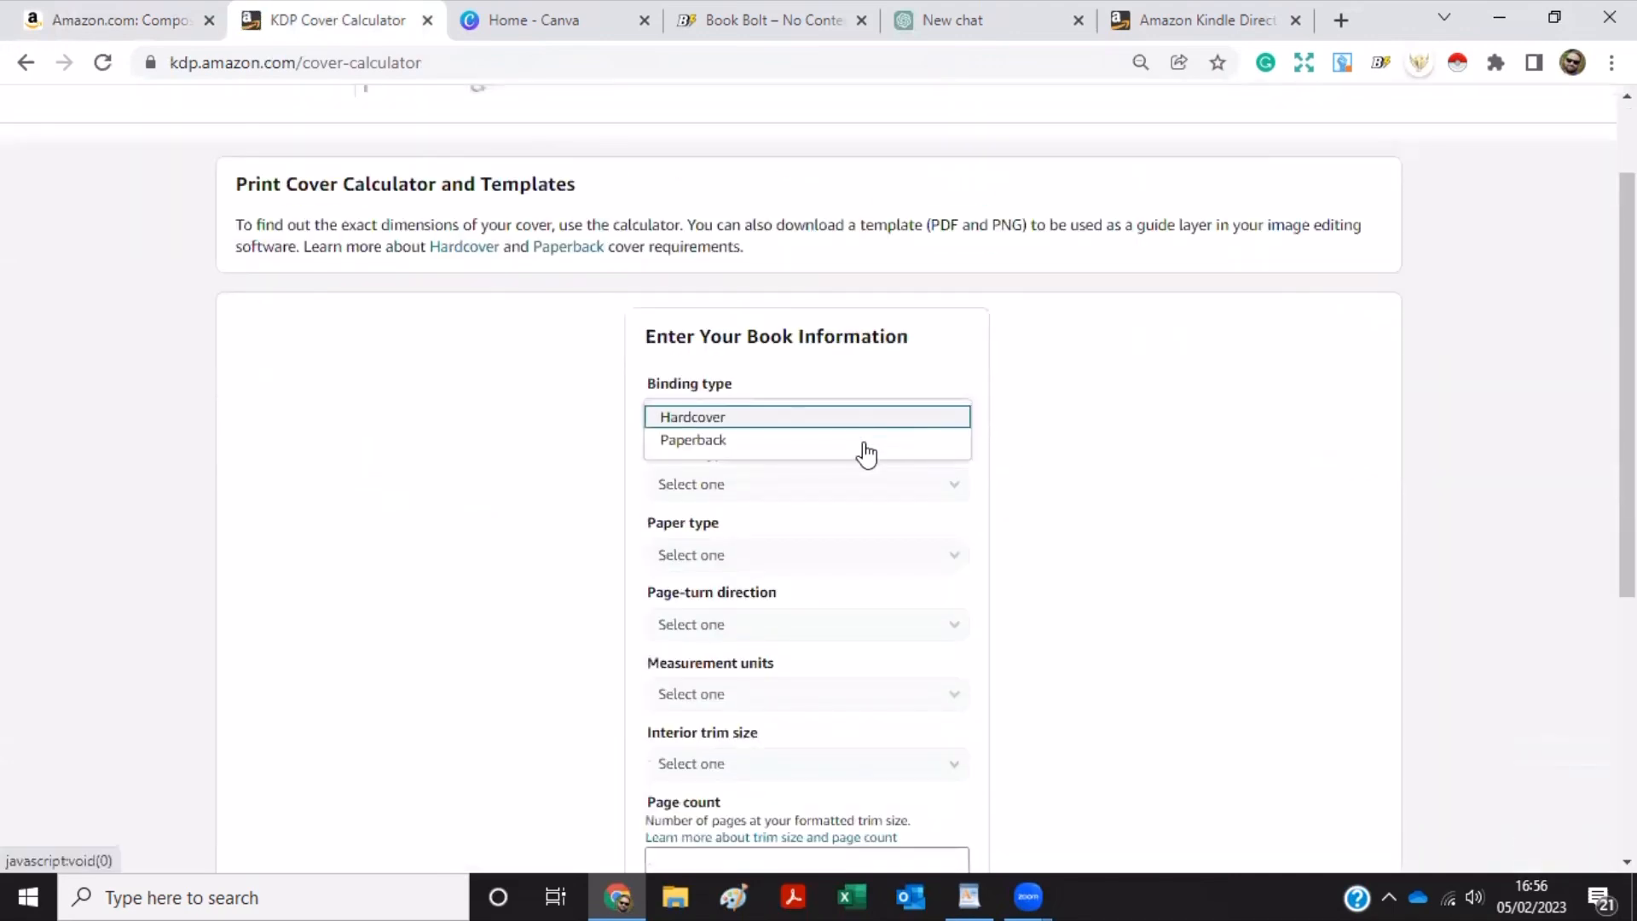
left_click(863, 440)
left_click(921, 497)
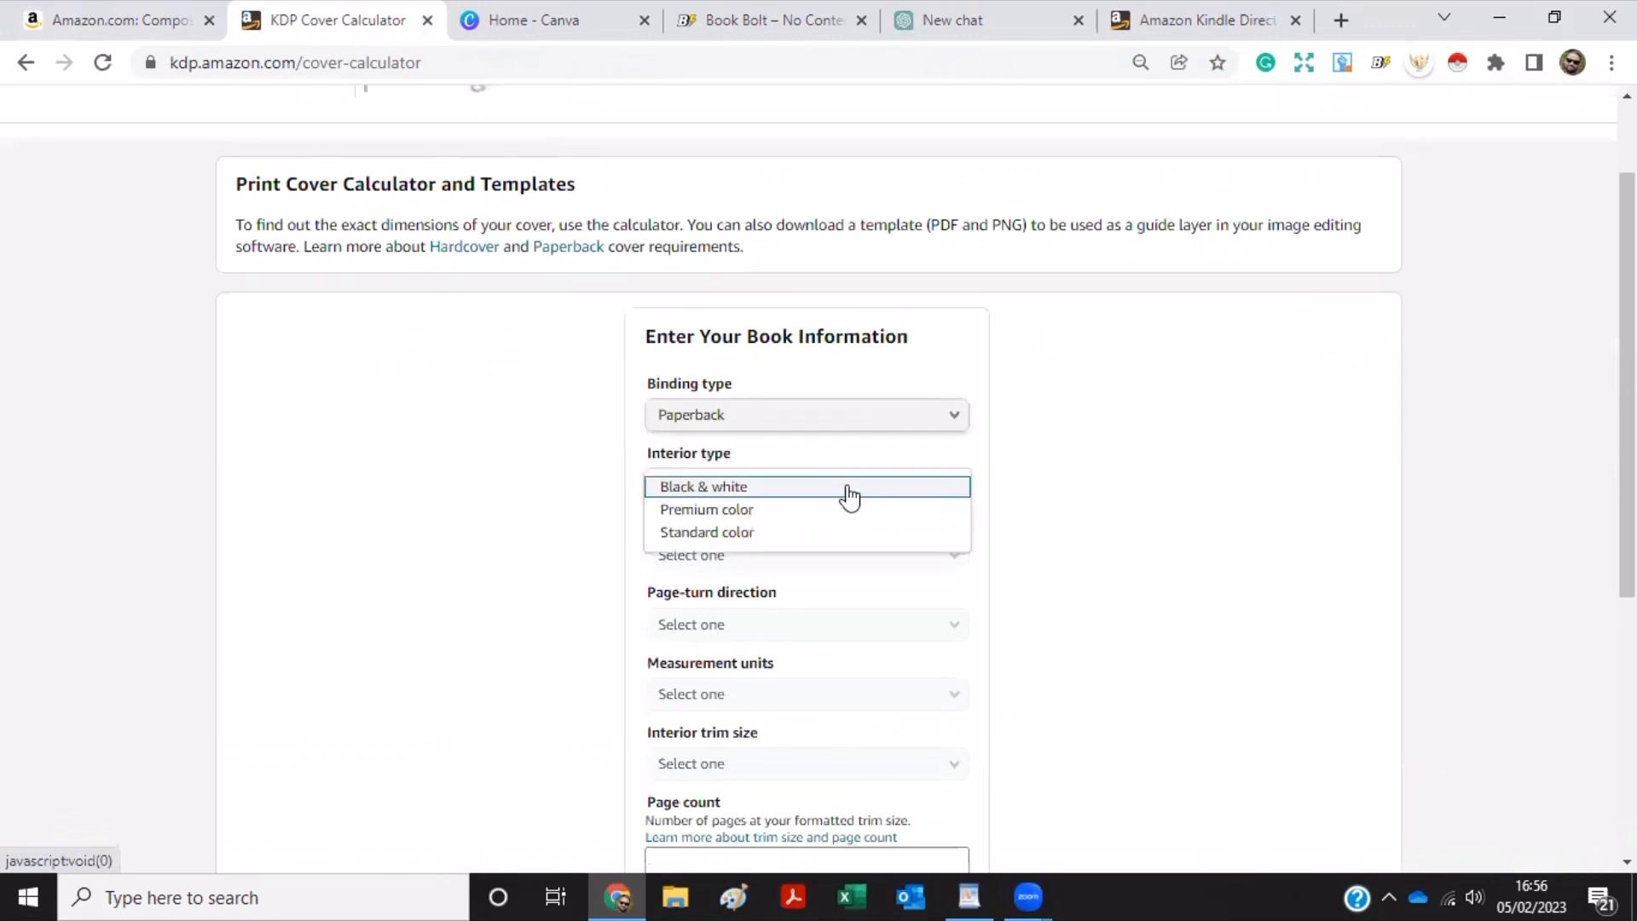
left_click(857, 551)
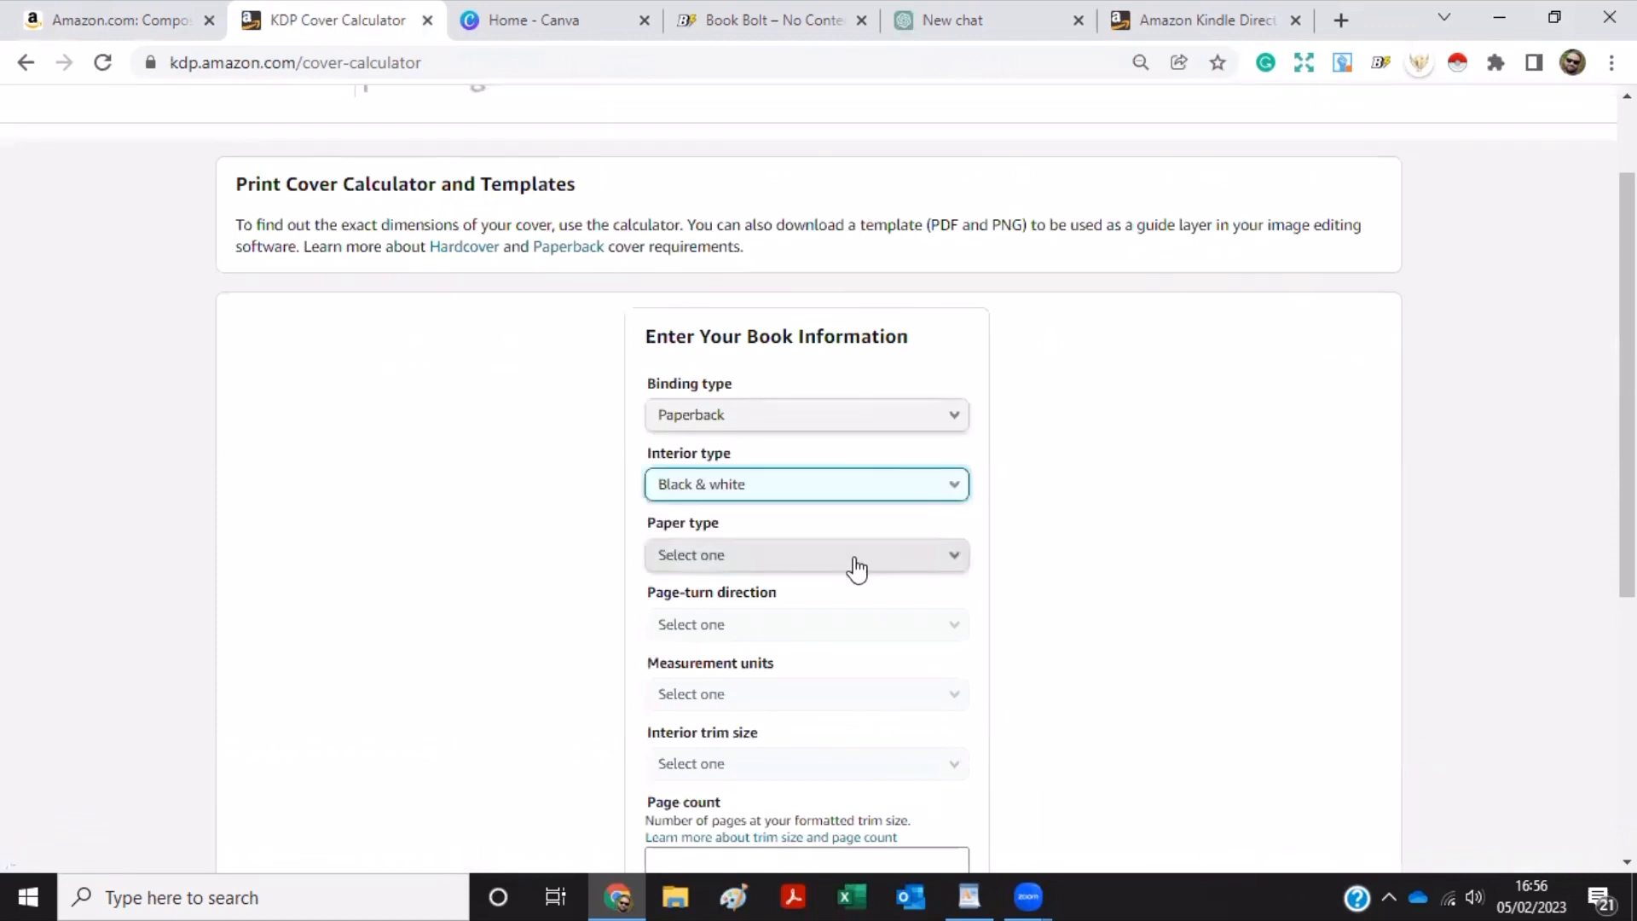
left_click(852, 554)
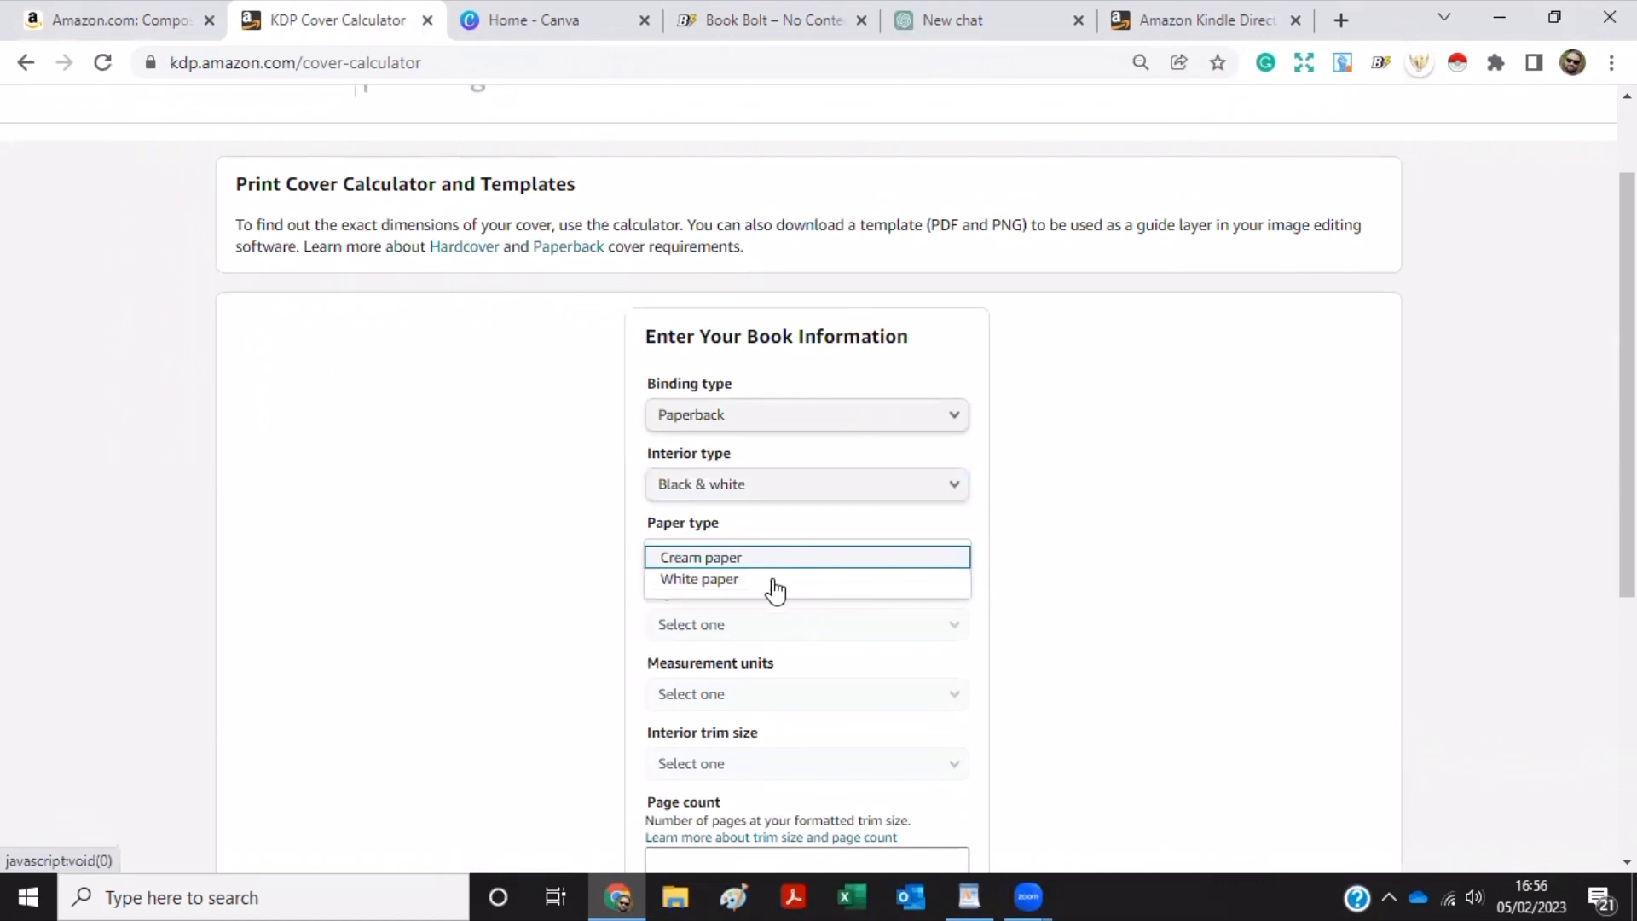
left_click(773, 580)
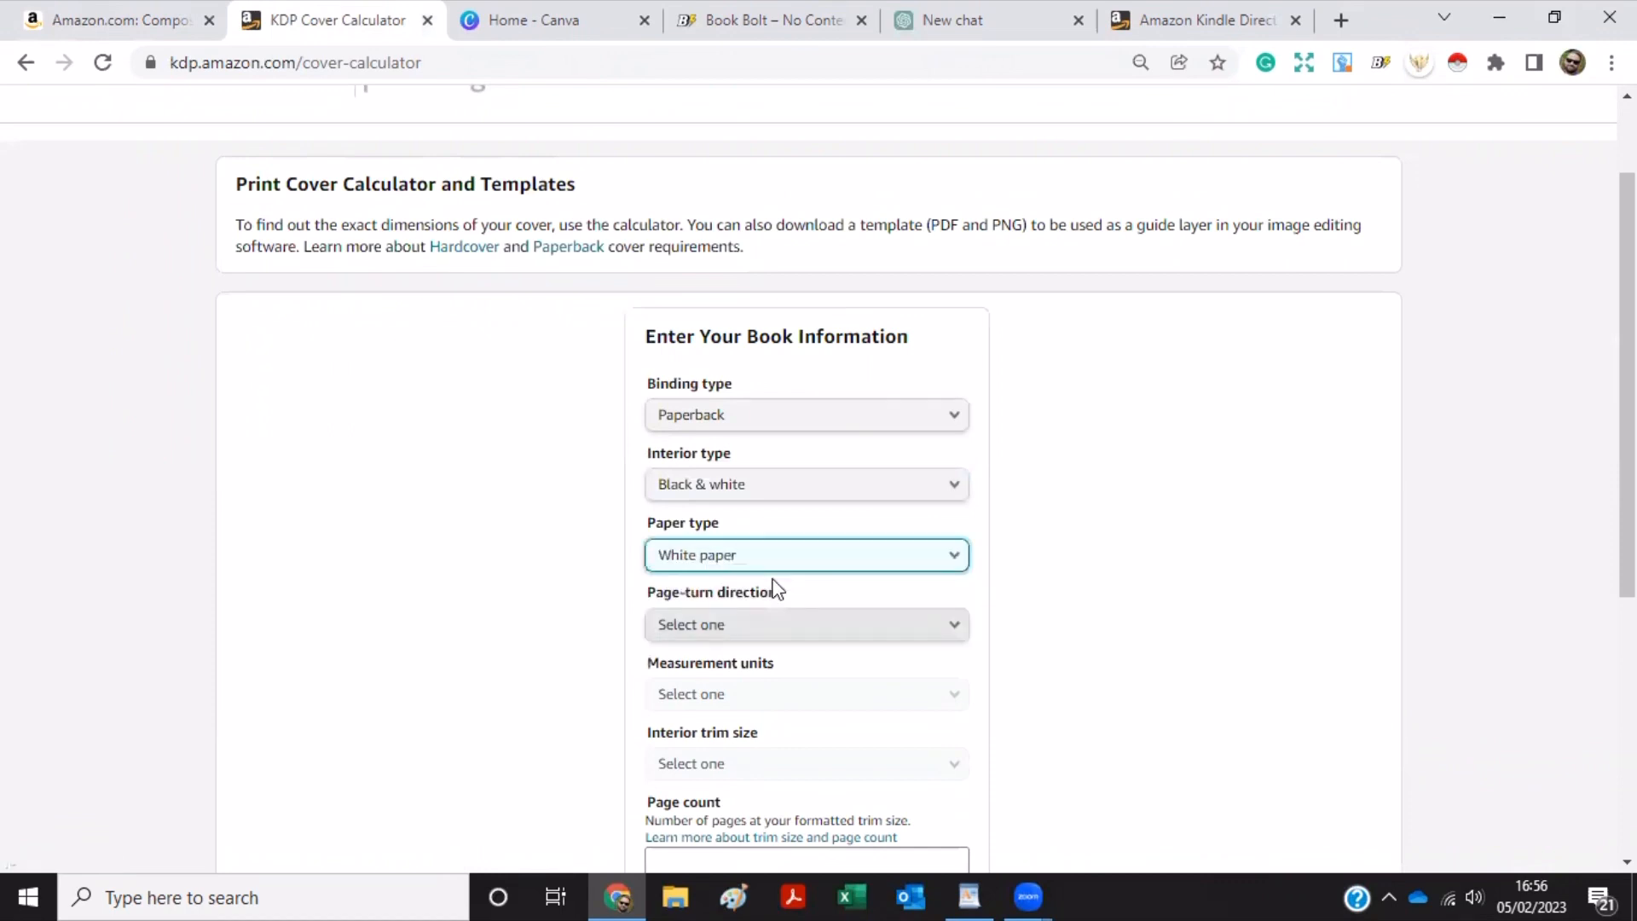
left_click(774, 587)
left_click(774, 626)
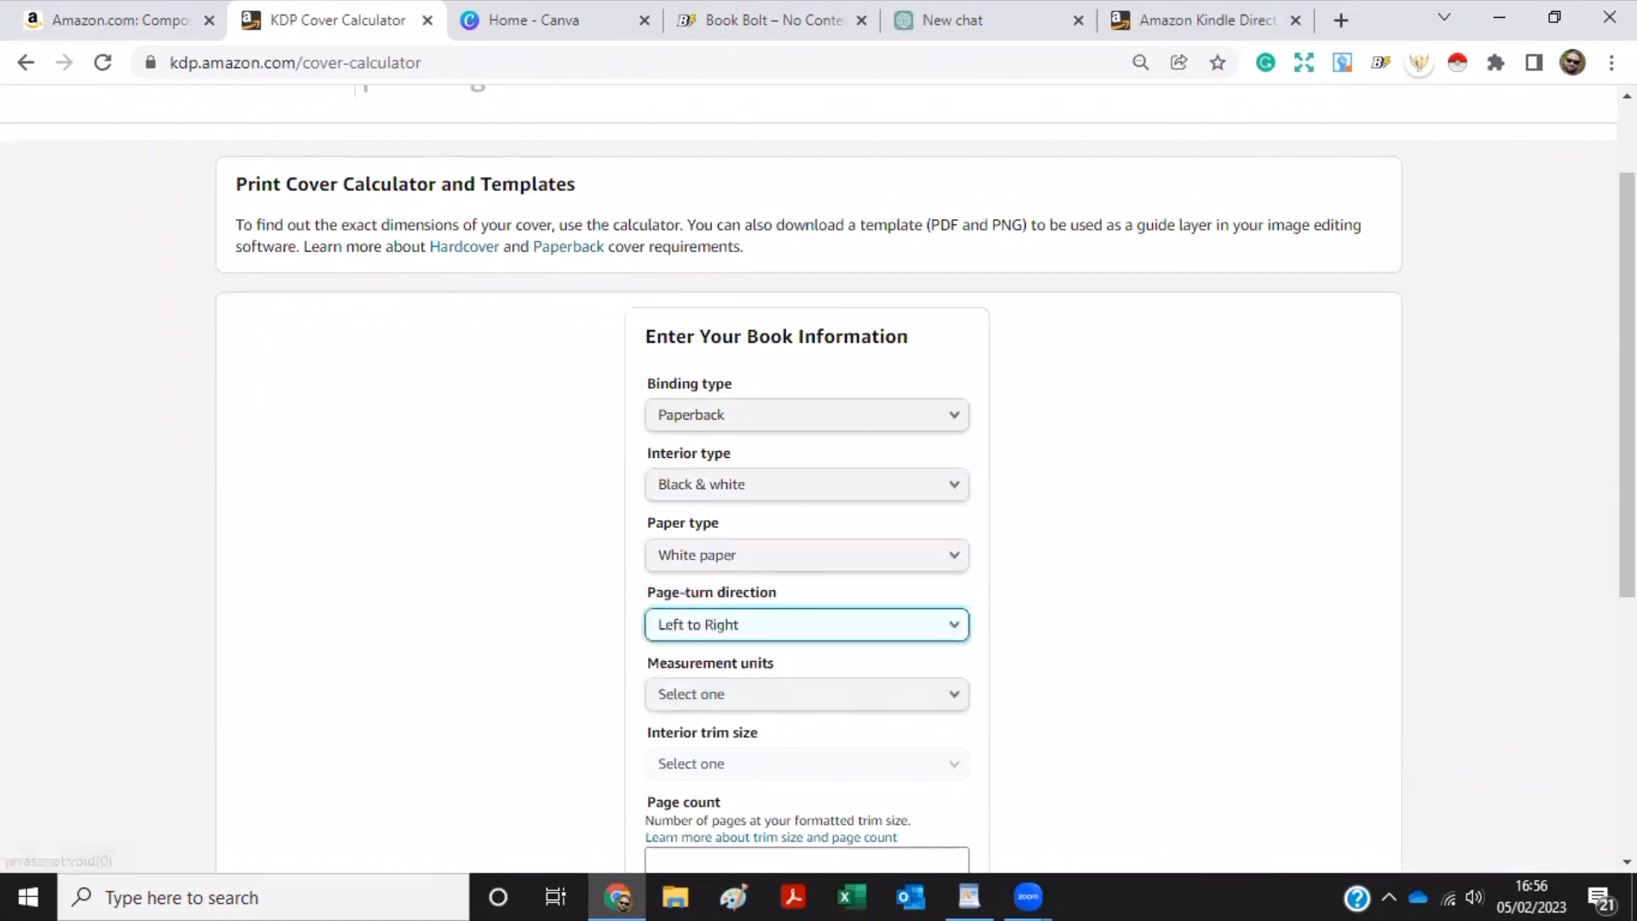
Set measurement units to Inches, trim size to 7.5 x 9.25 in and page count to 100, and calculate the cover dimensions.
scroll(936, 409, "down", 3)
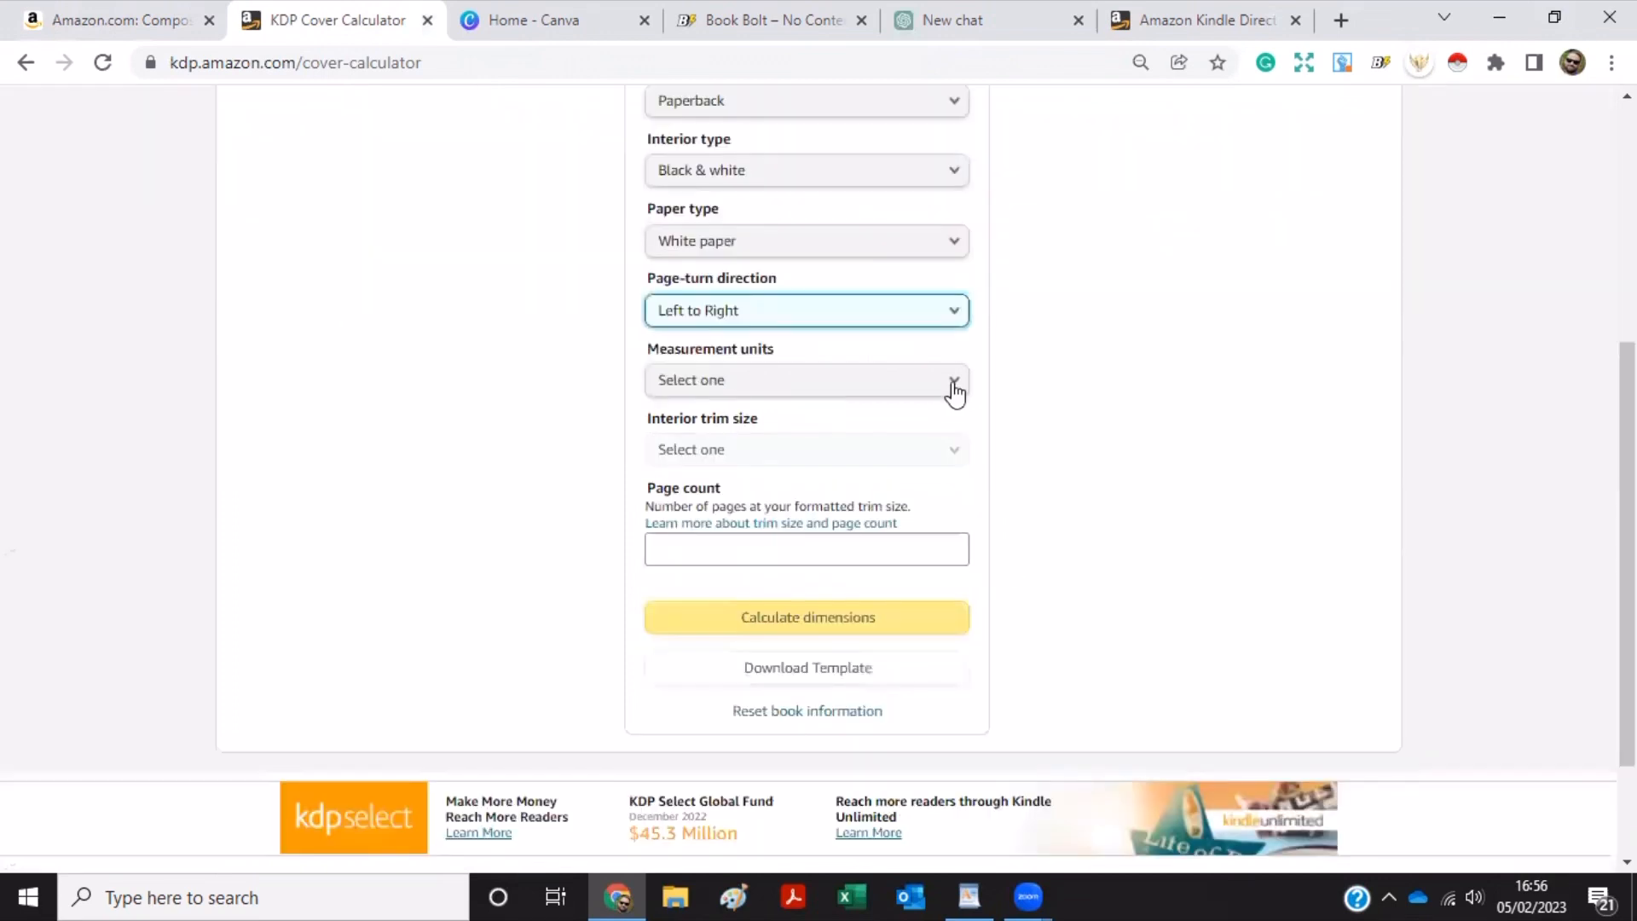
left_click(943, 394)
left_click(875, 386)
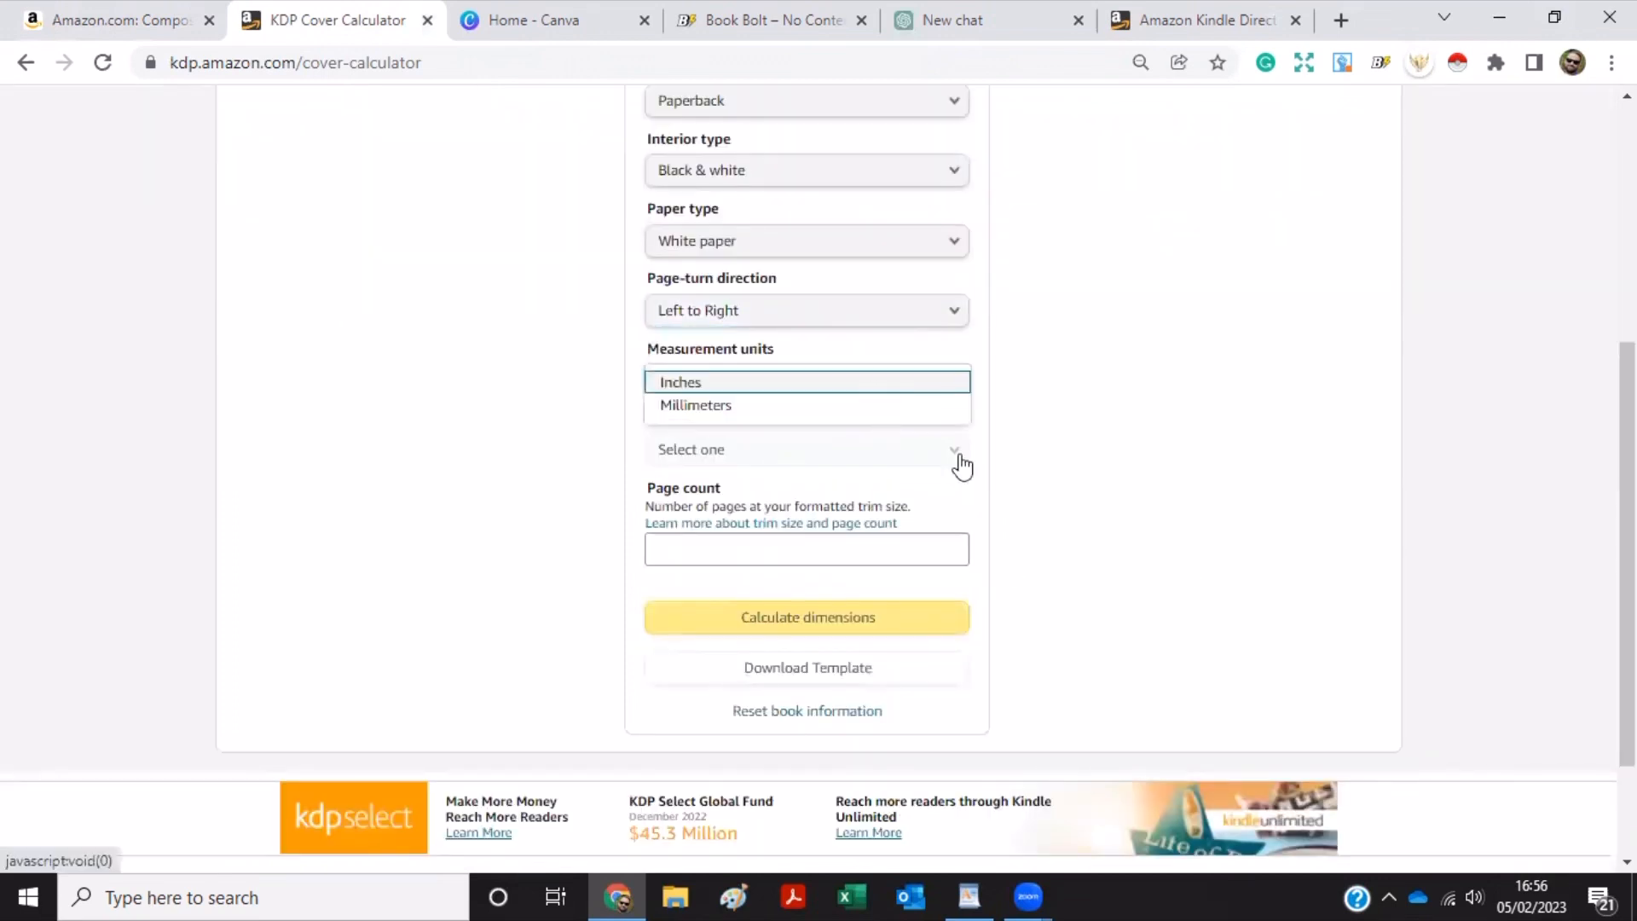
left_click(961, 458)
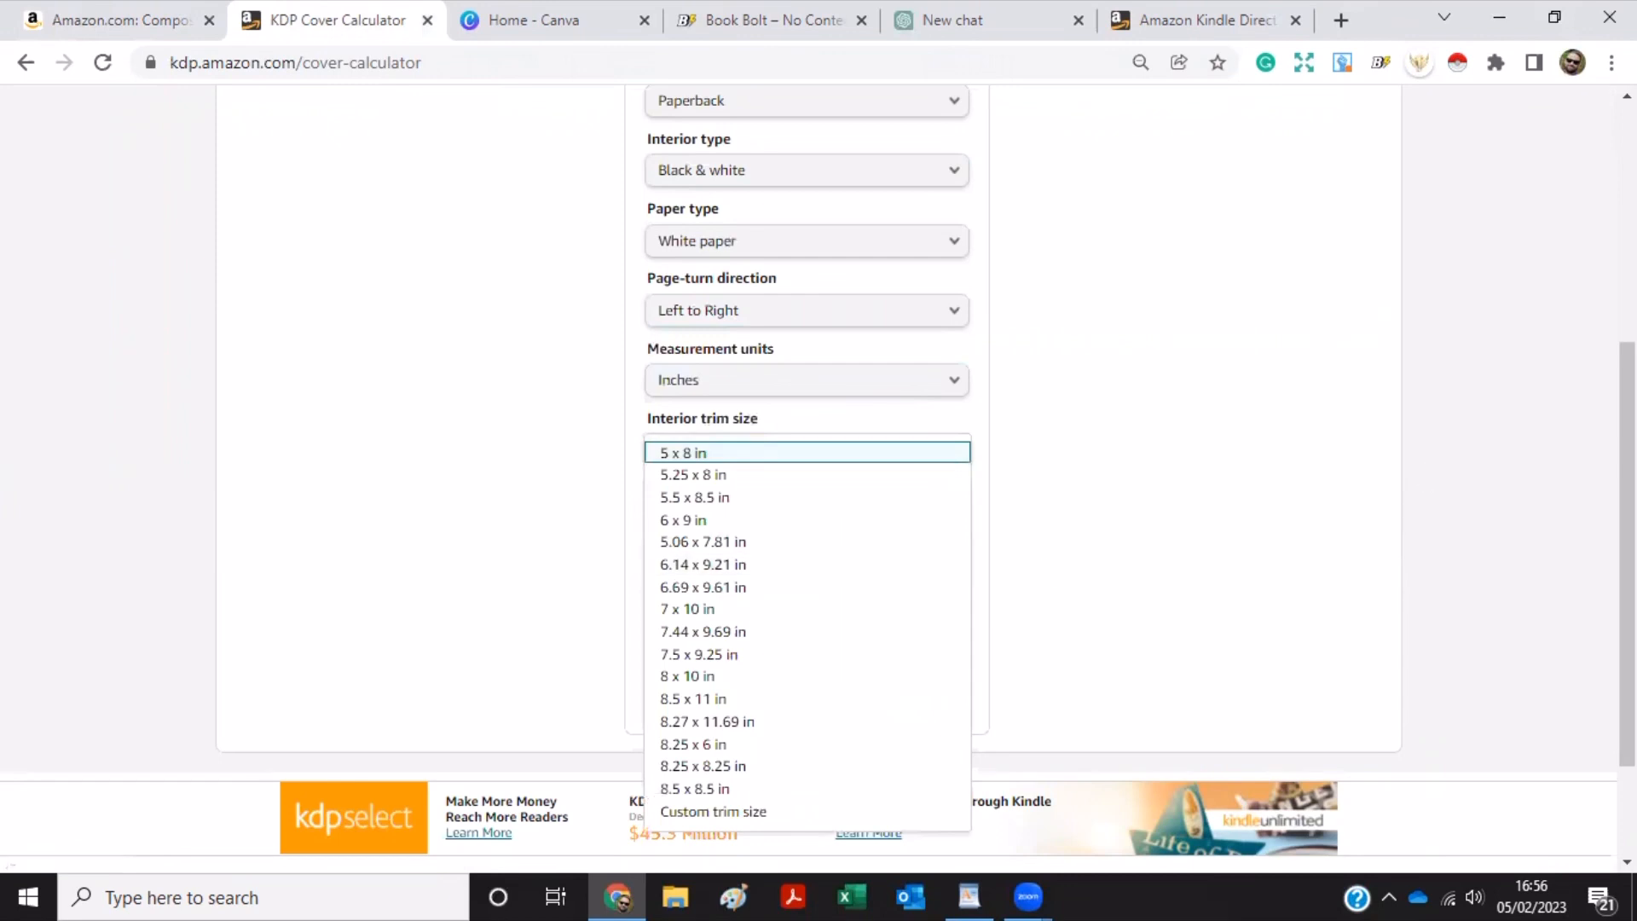
scroll(807, 469, "down", 1)
scroll(826, 607, "down", 2)
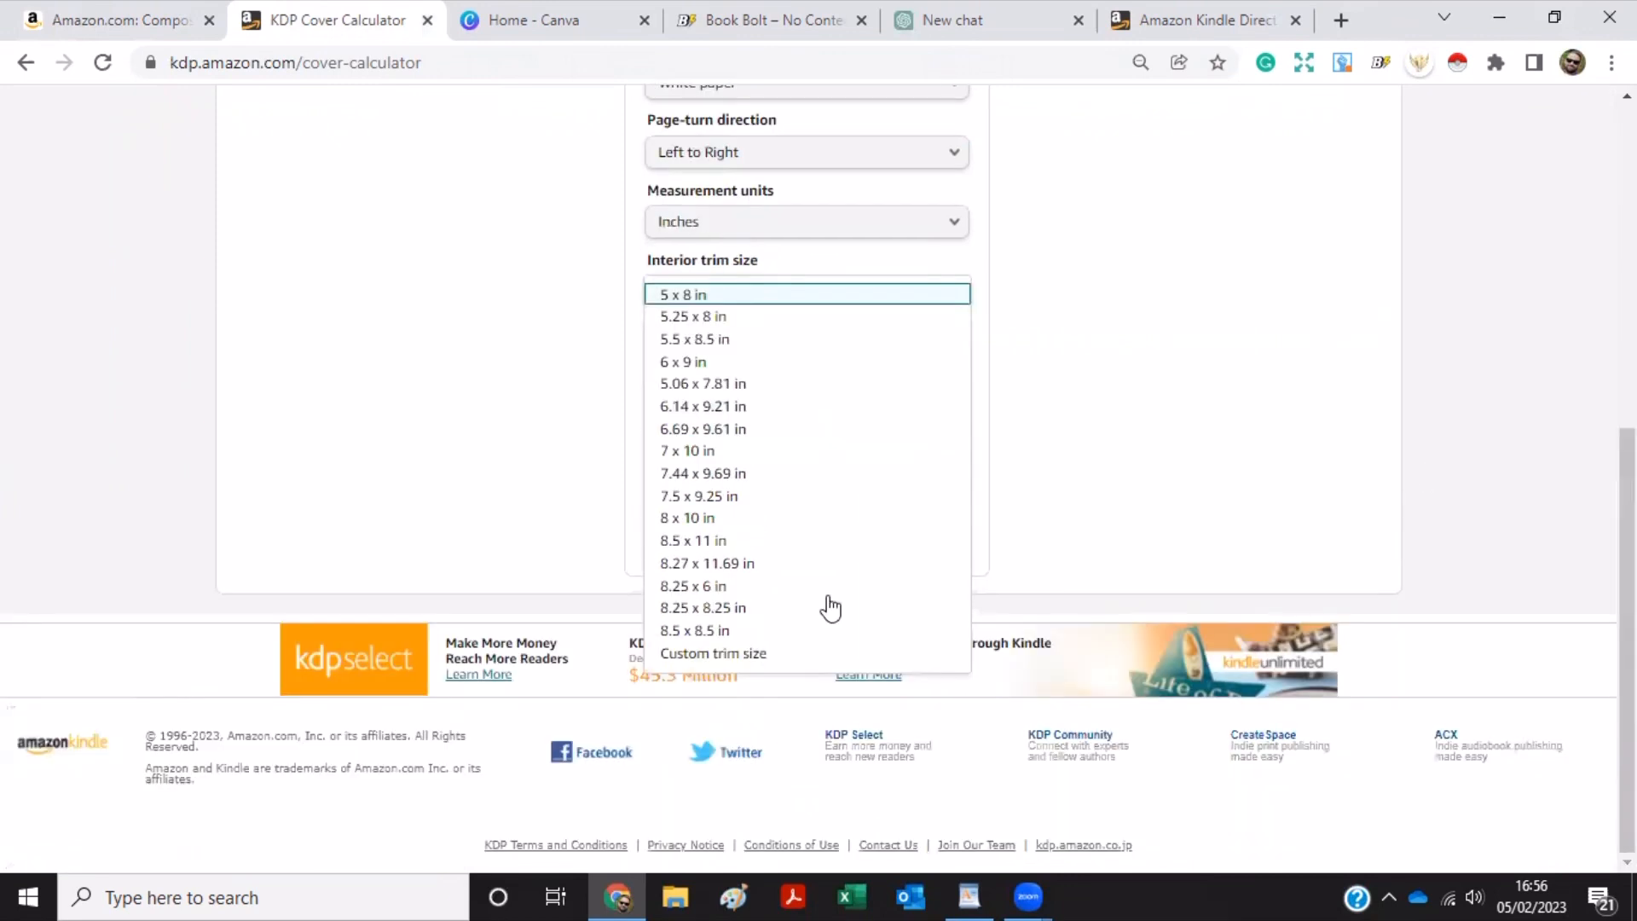
left_click(738, 497)
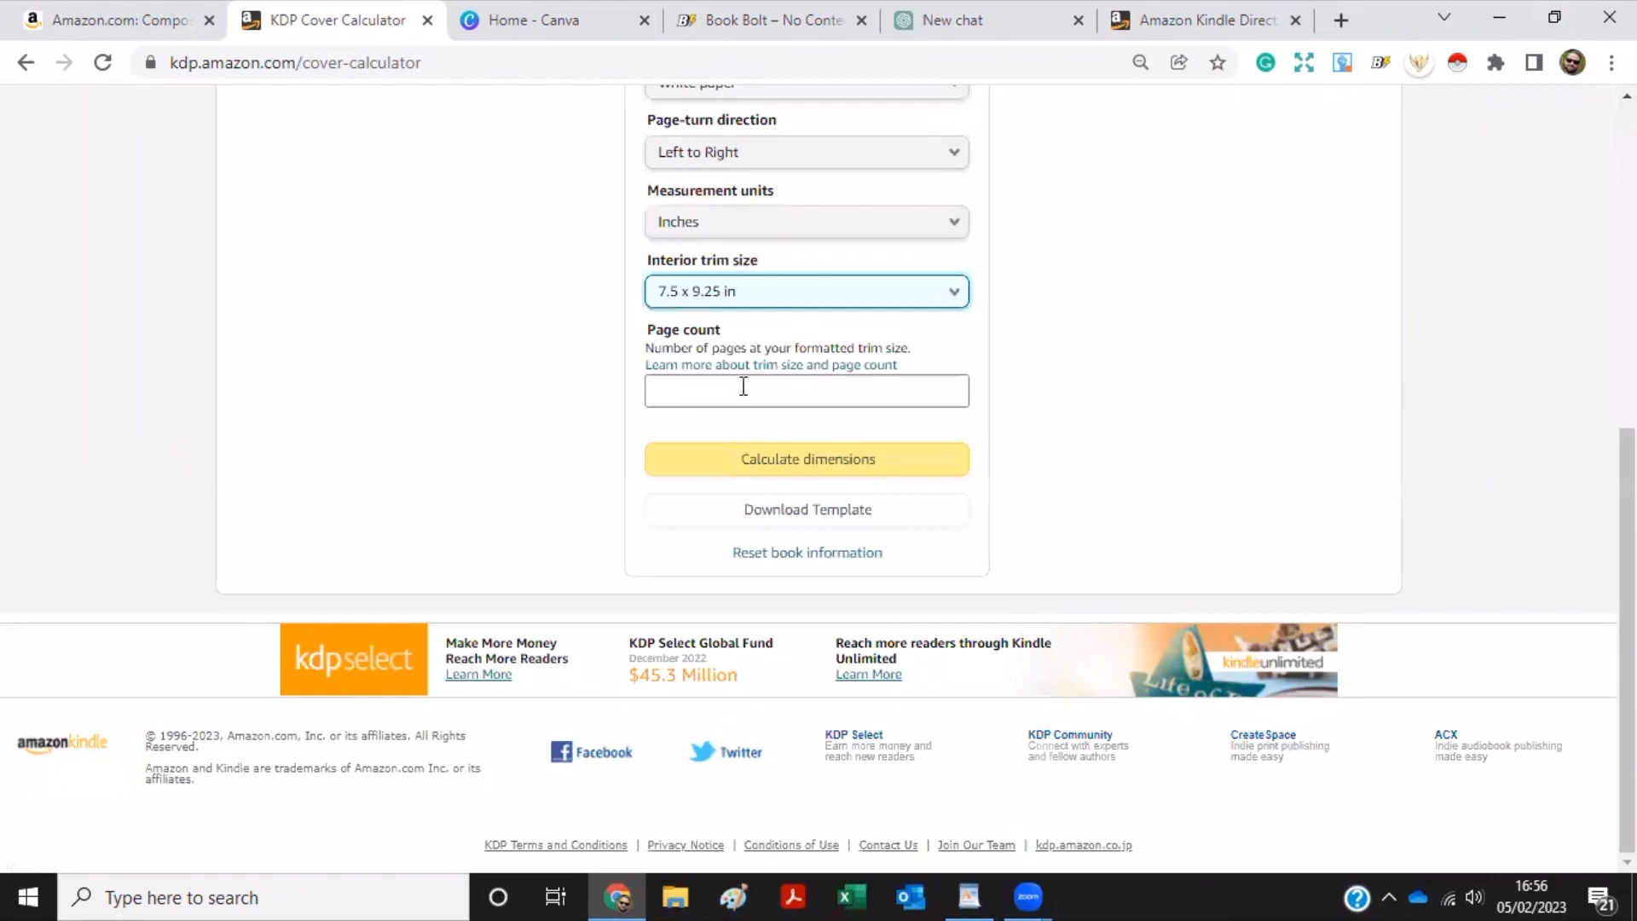
left_click(744, 386)
type("100")
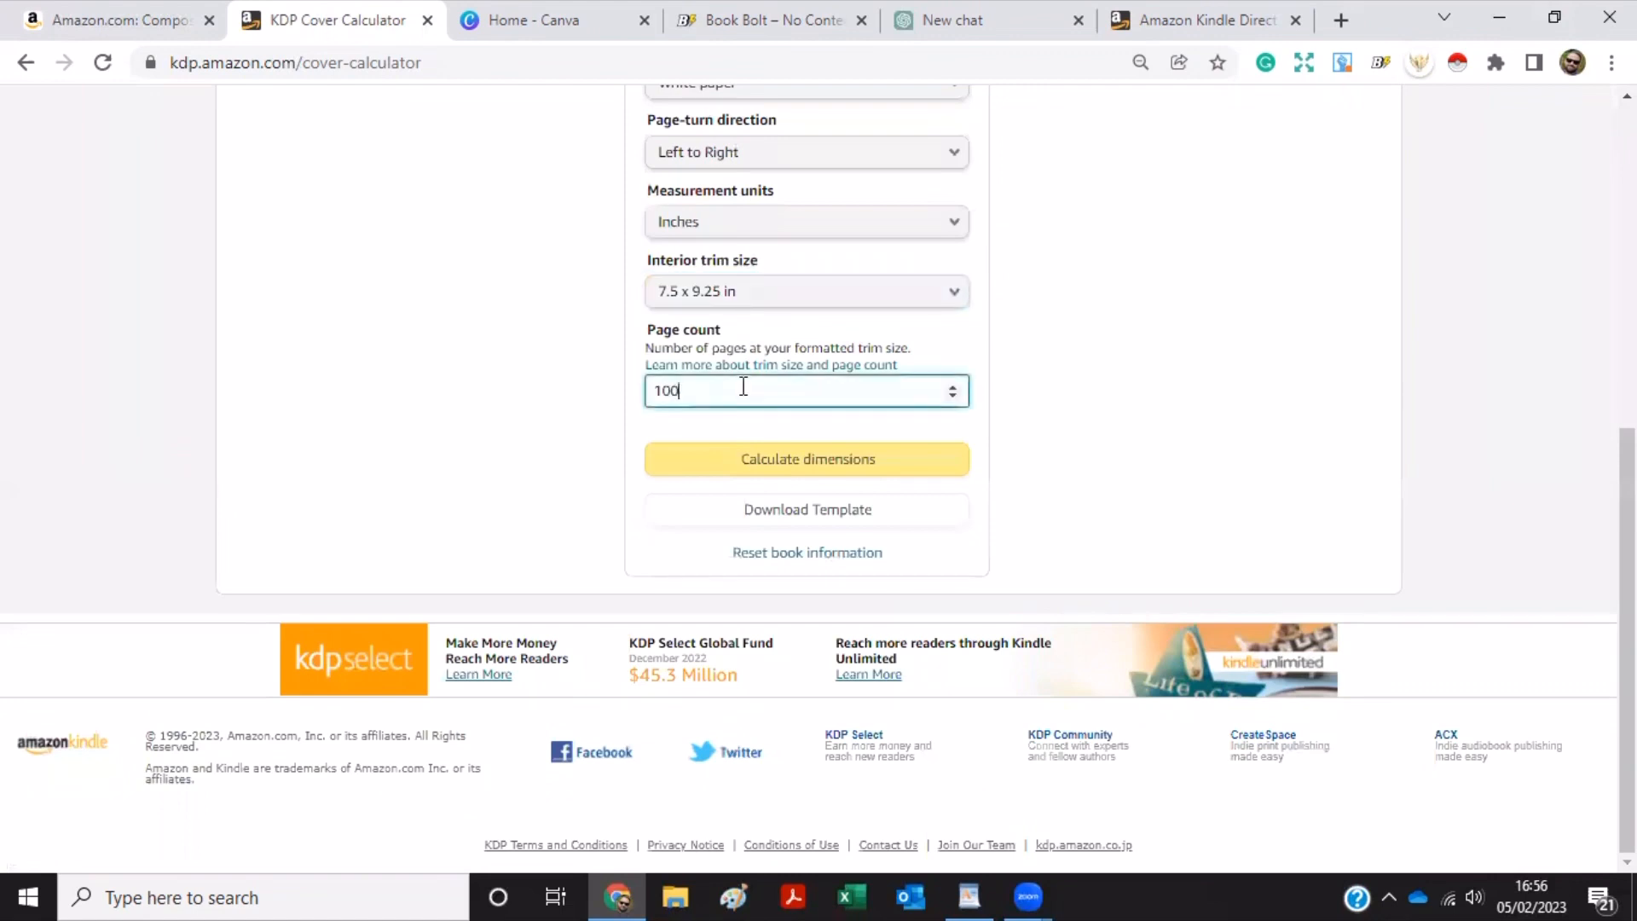
left_click(791, 459)
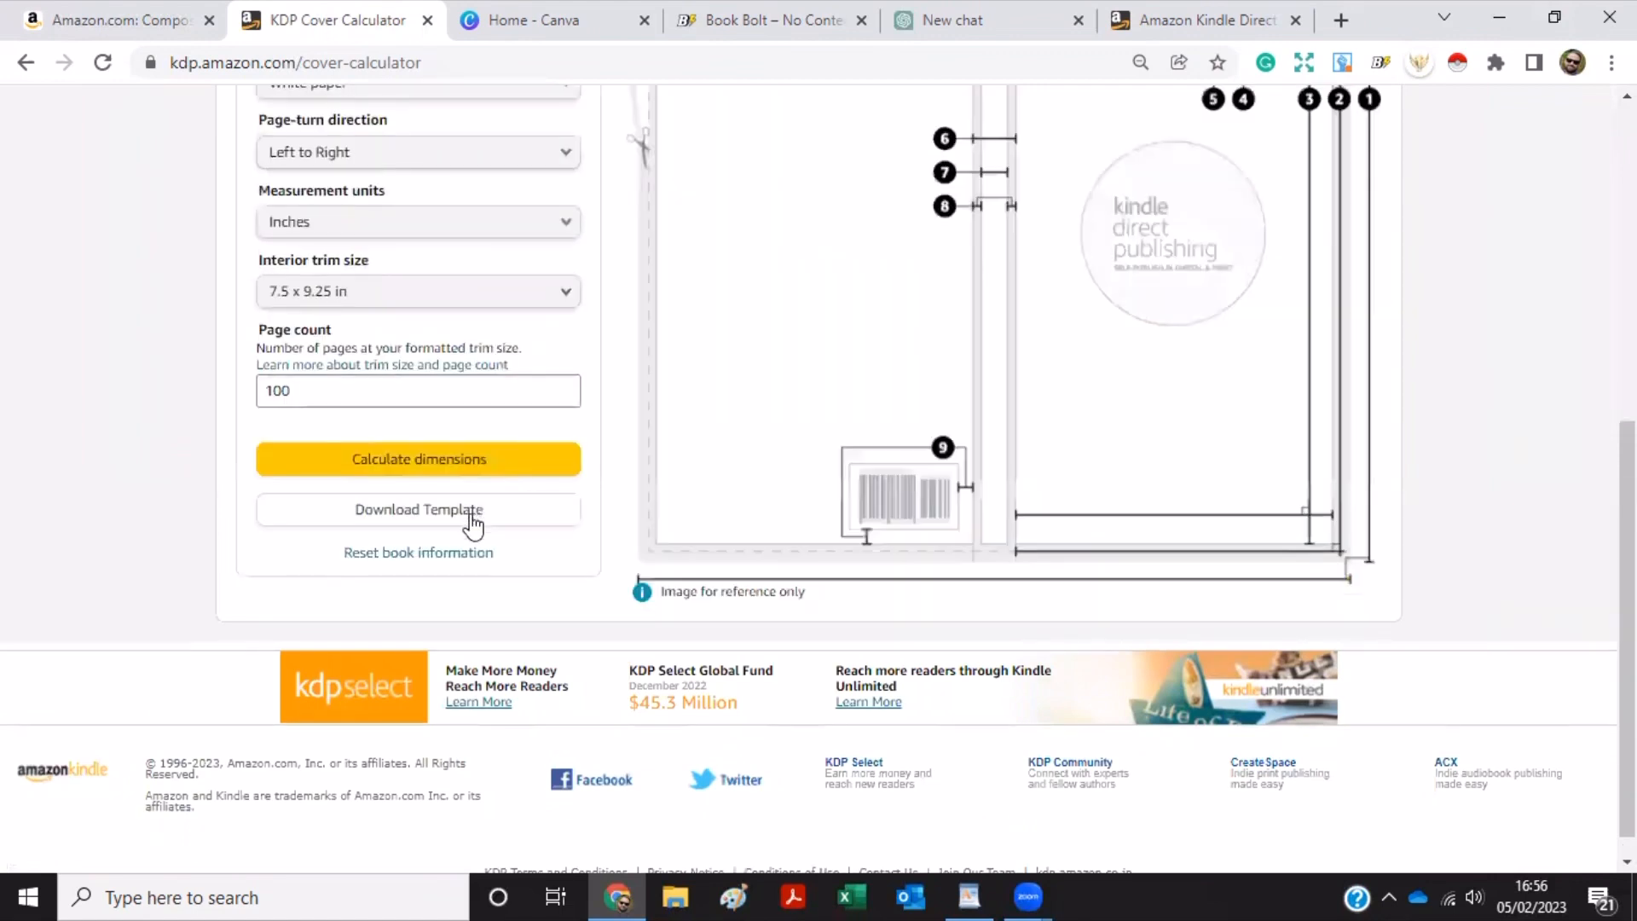
Download the cover template ZIP and open the PNG template from its extracted folder.
left_click(473, 516)
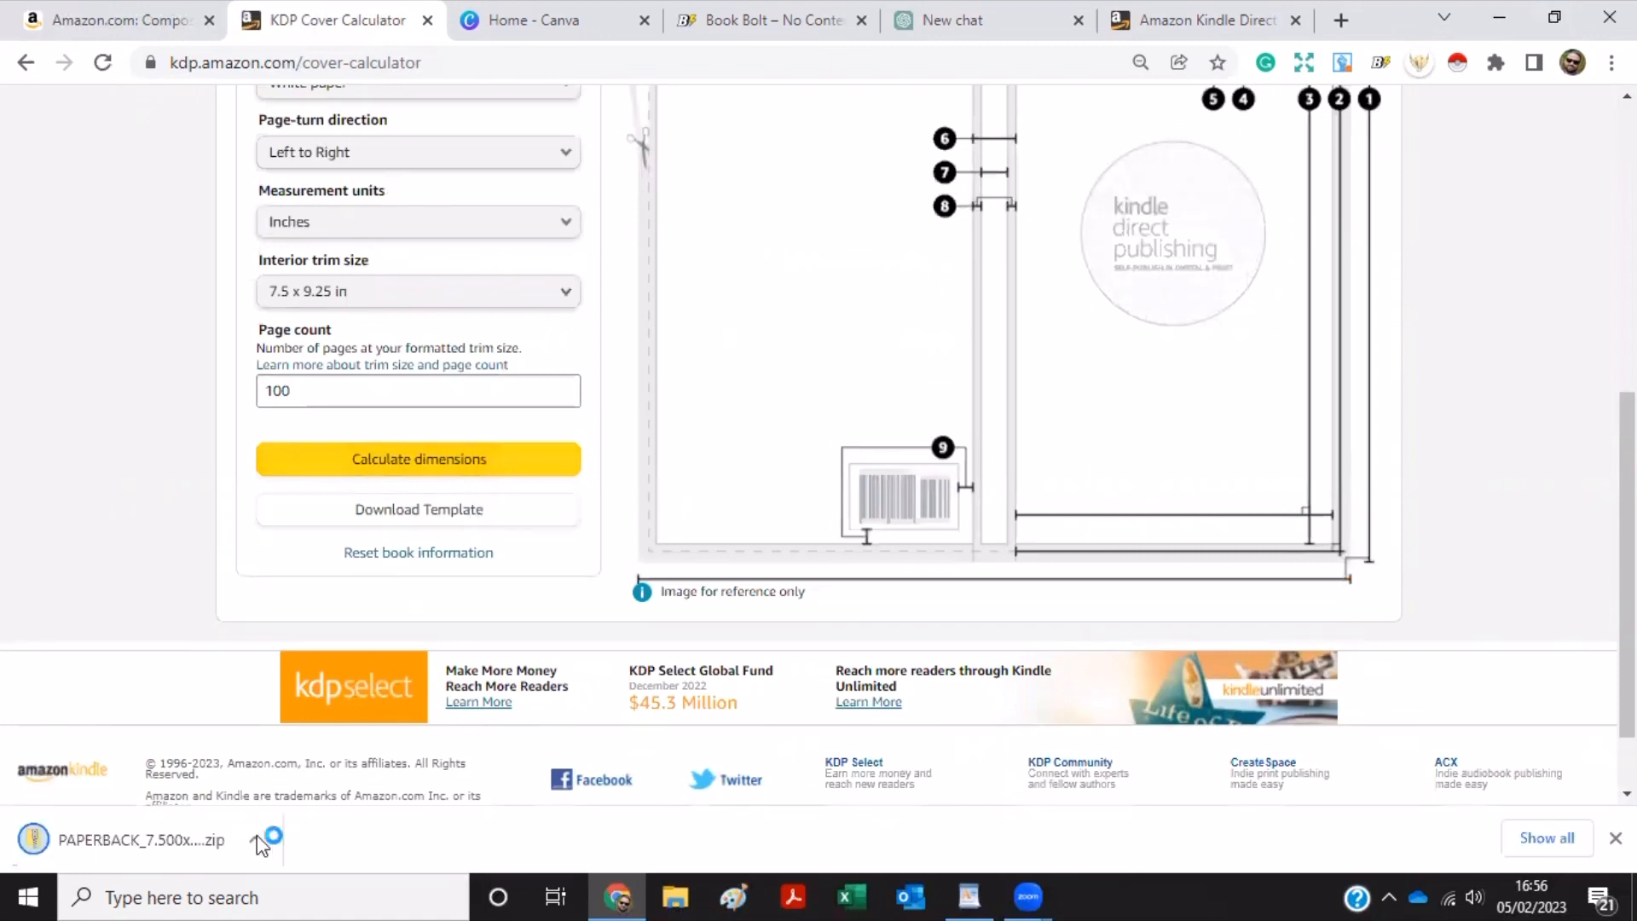
left_click(256, 840)
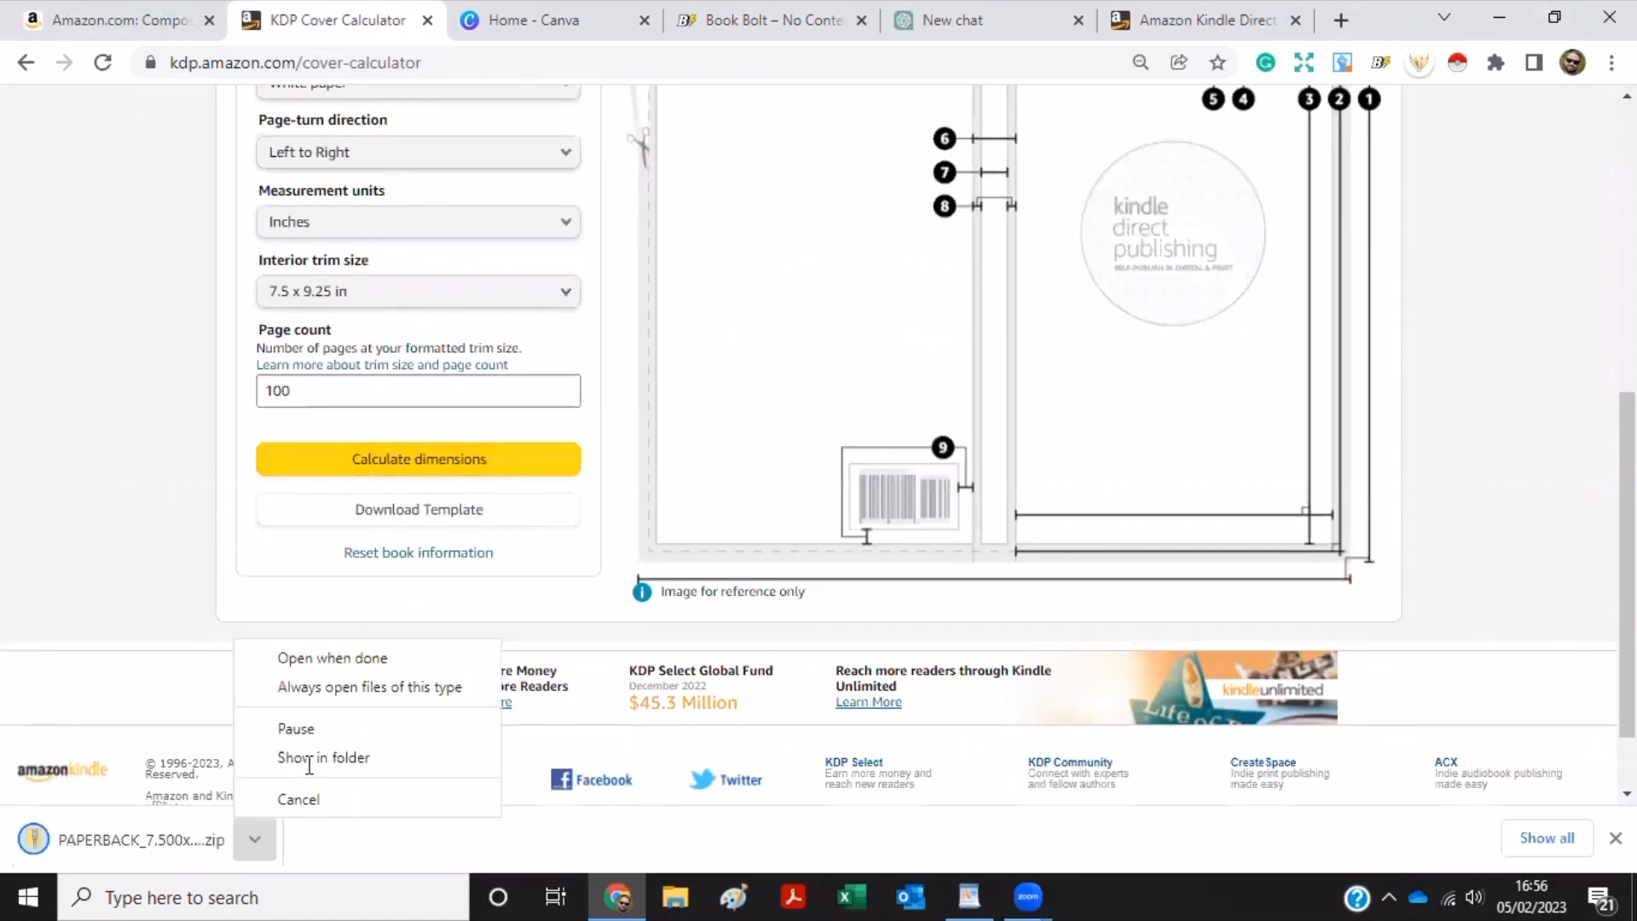
left_click(309, 762)
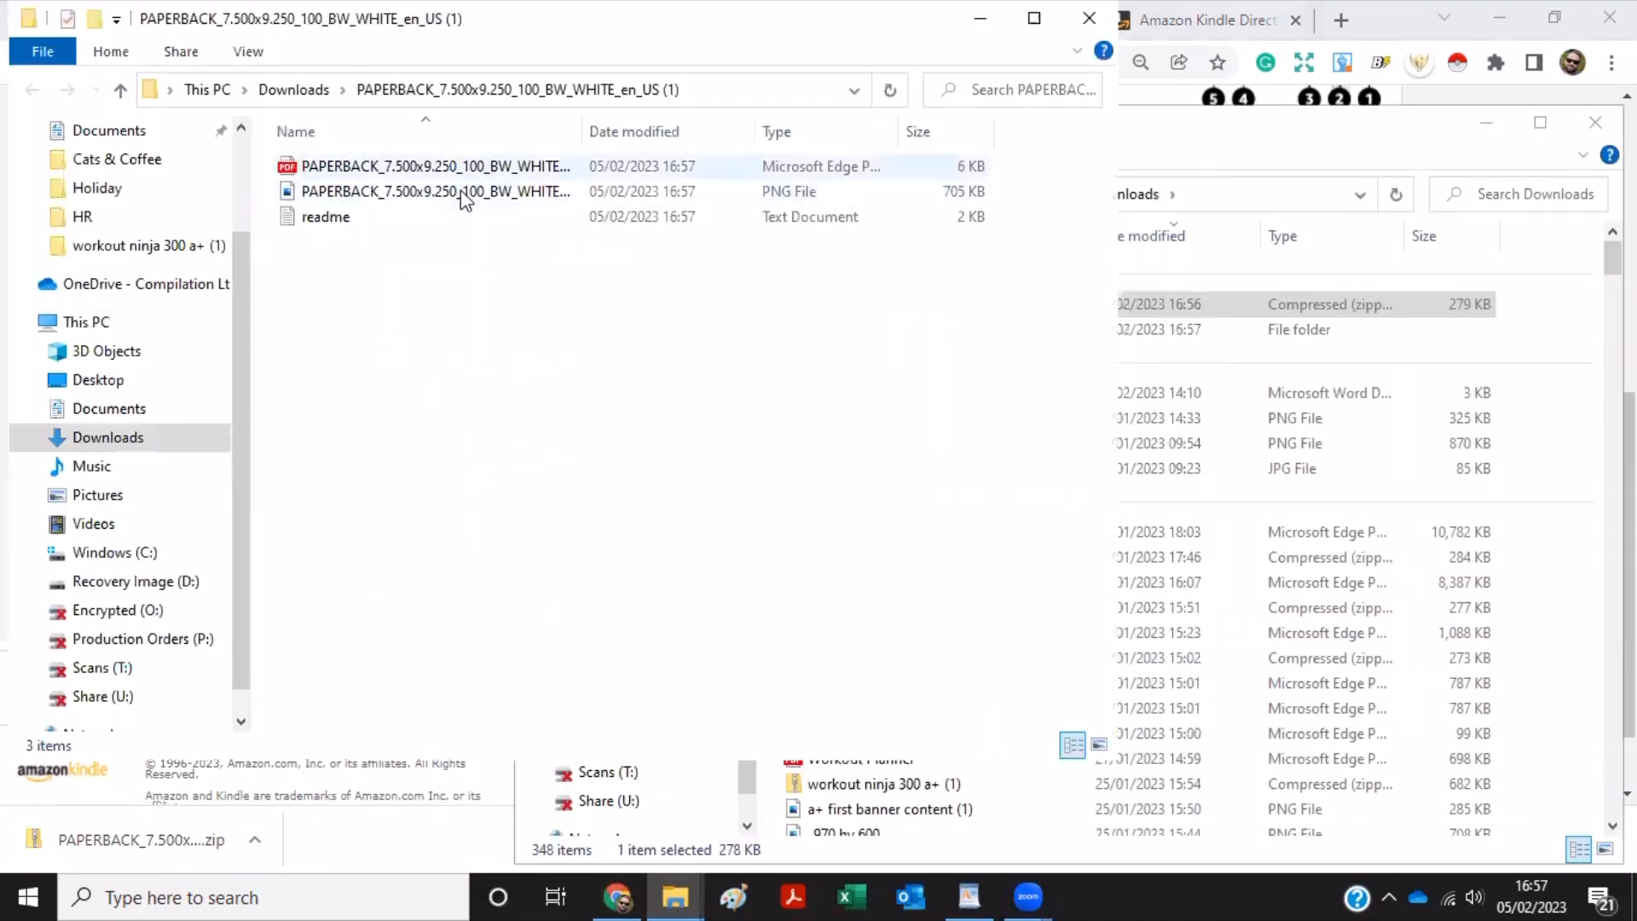
left_click(462, 195)
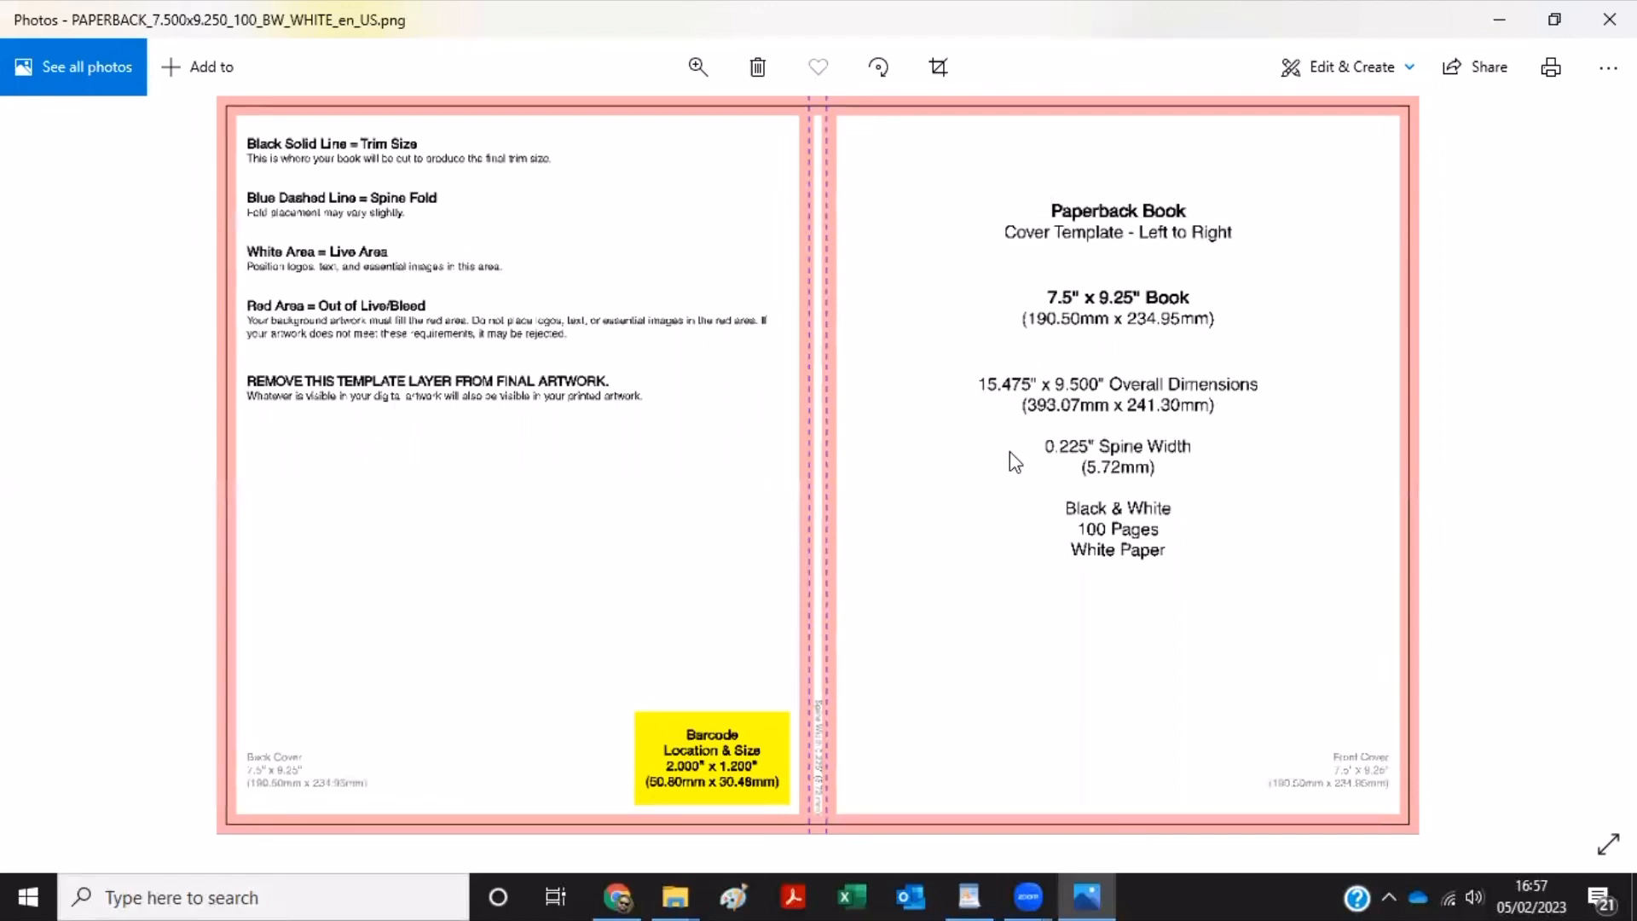
Switch to WordPad and enter the template's overall dimensions, 15.475 x 9.500, on the blank line under the subtitle, rechecking the template image.
left_click(971, 896)
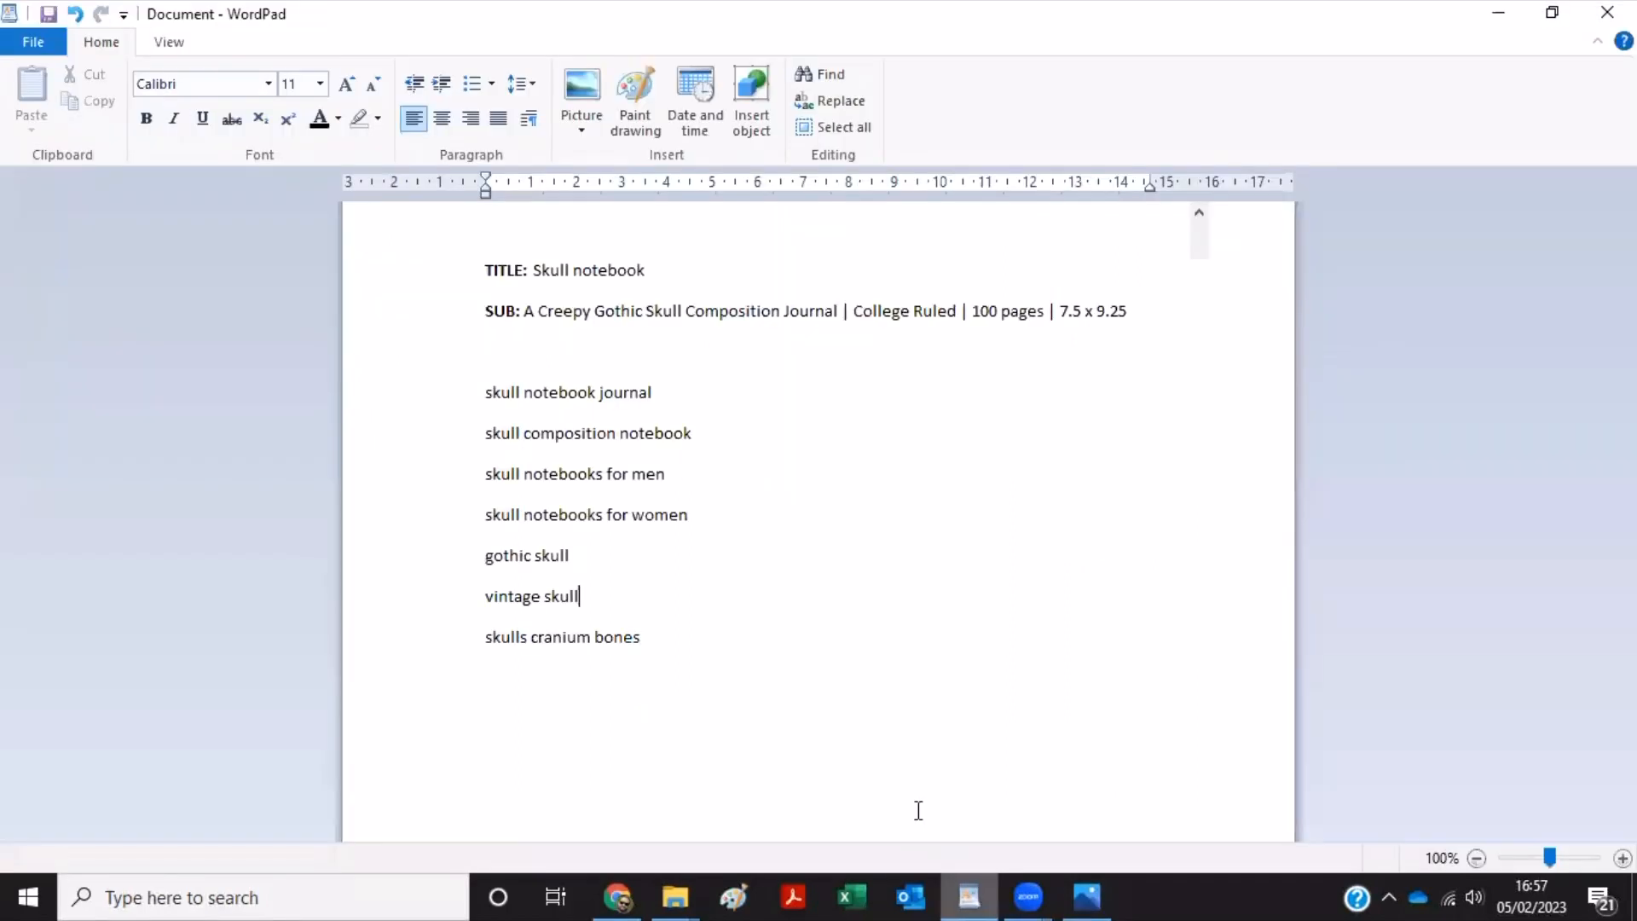
left_click(535, 346)
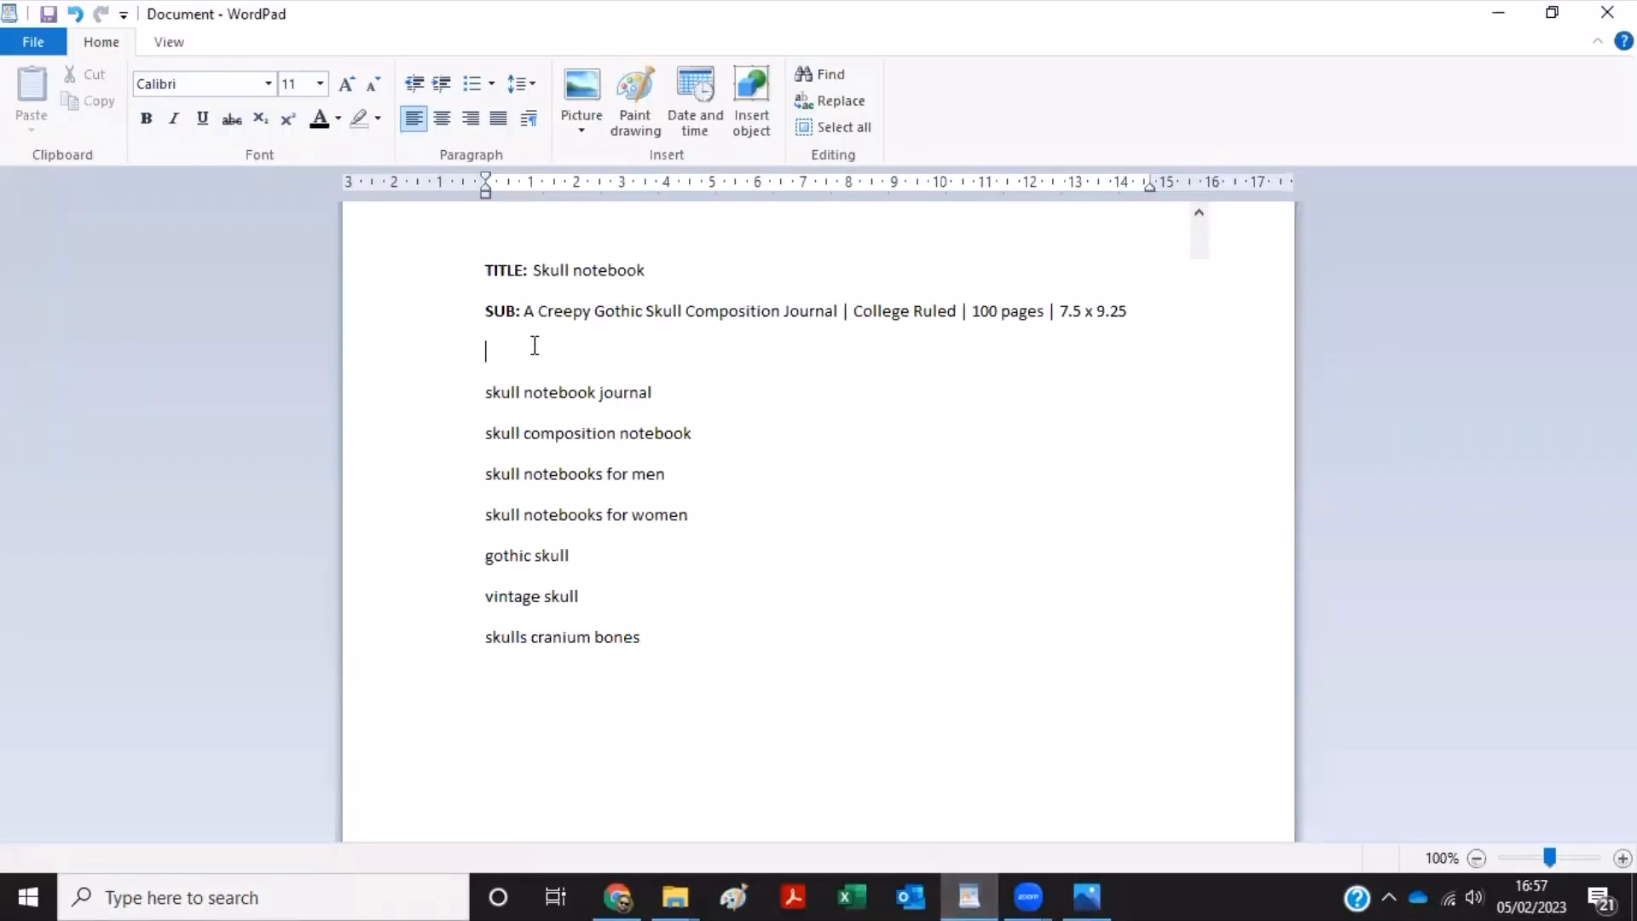
type("15.475  x")
left_click(1094, 894)
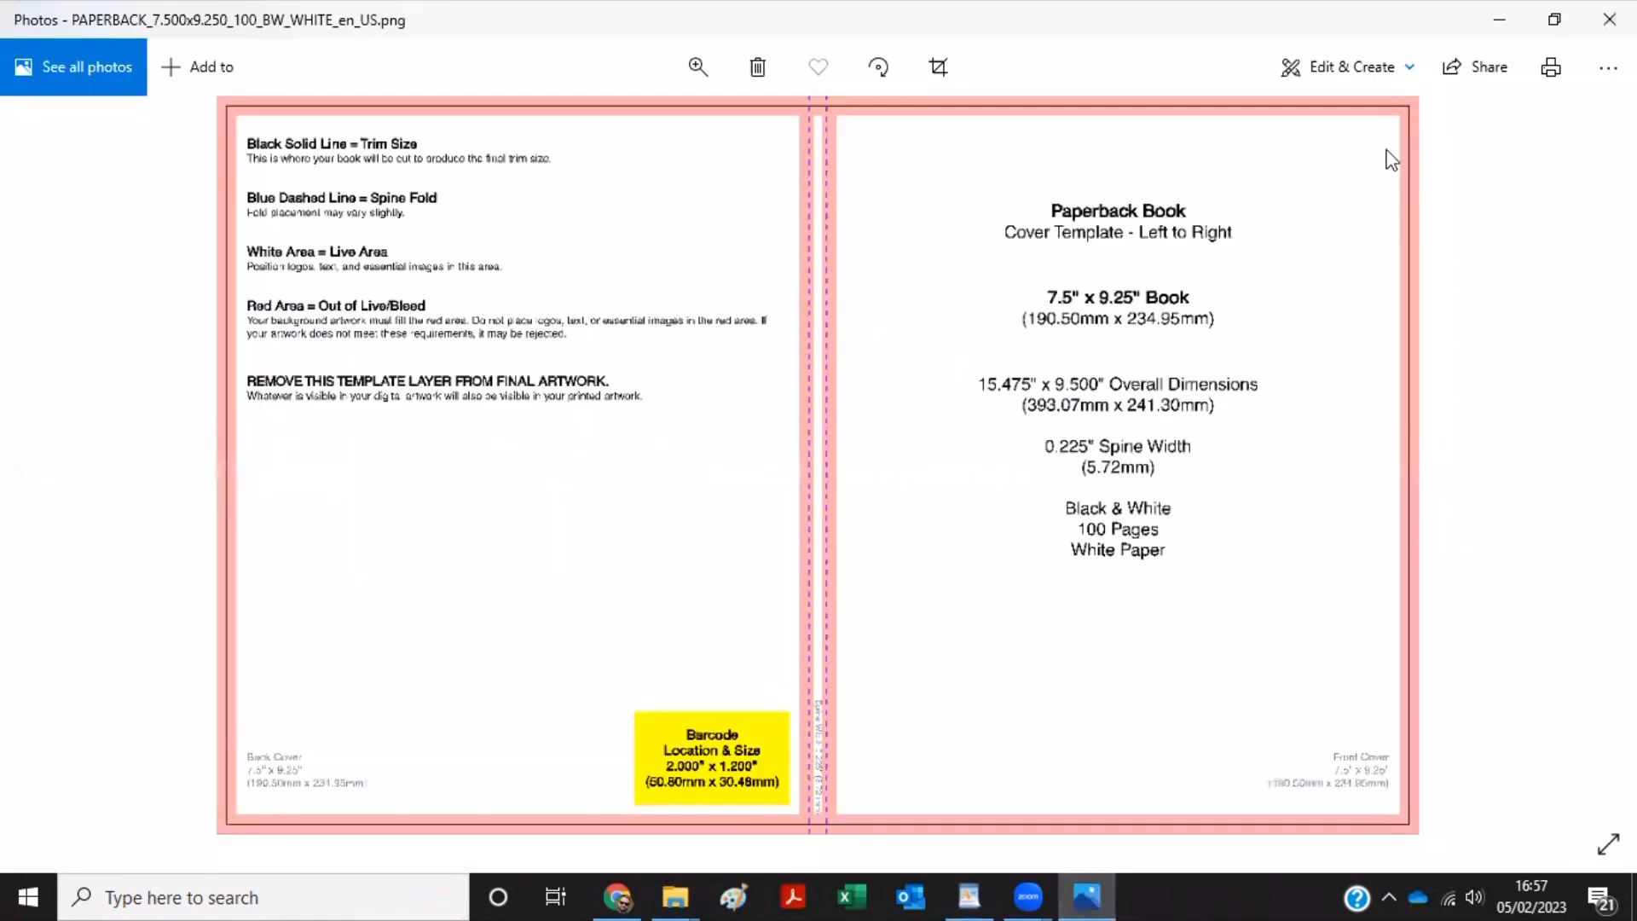
left_click(1498, 22)
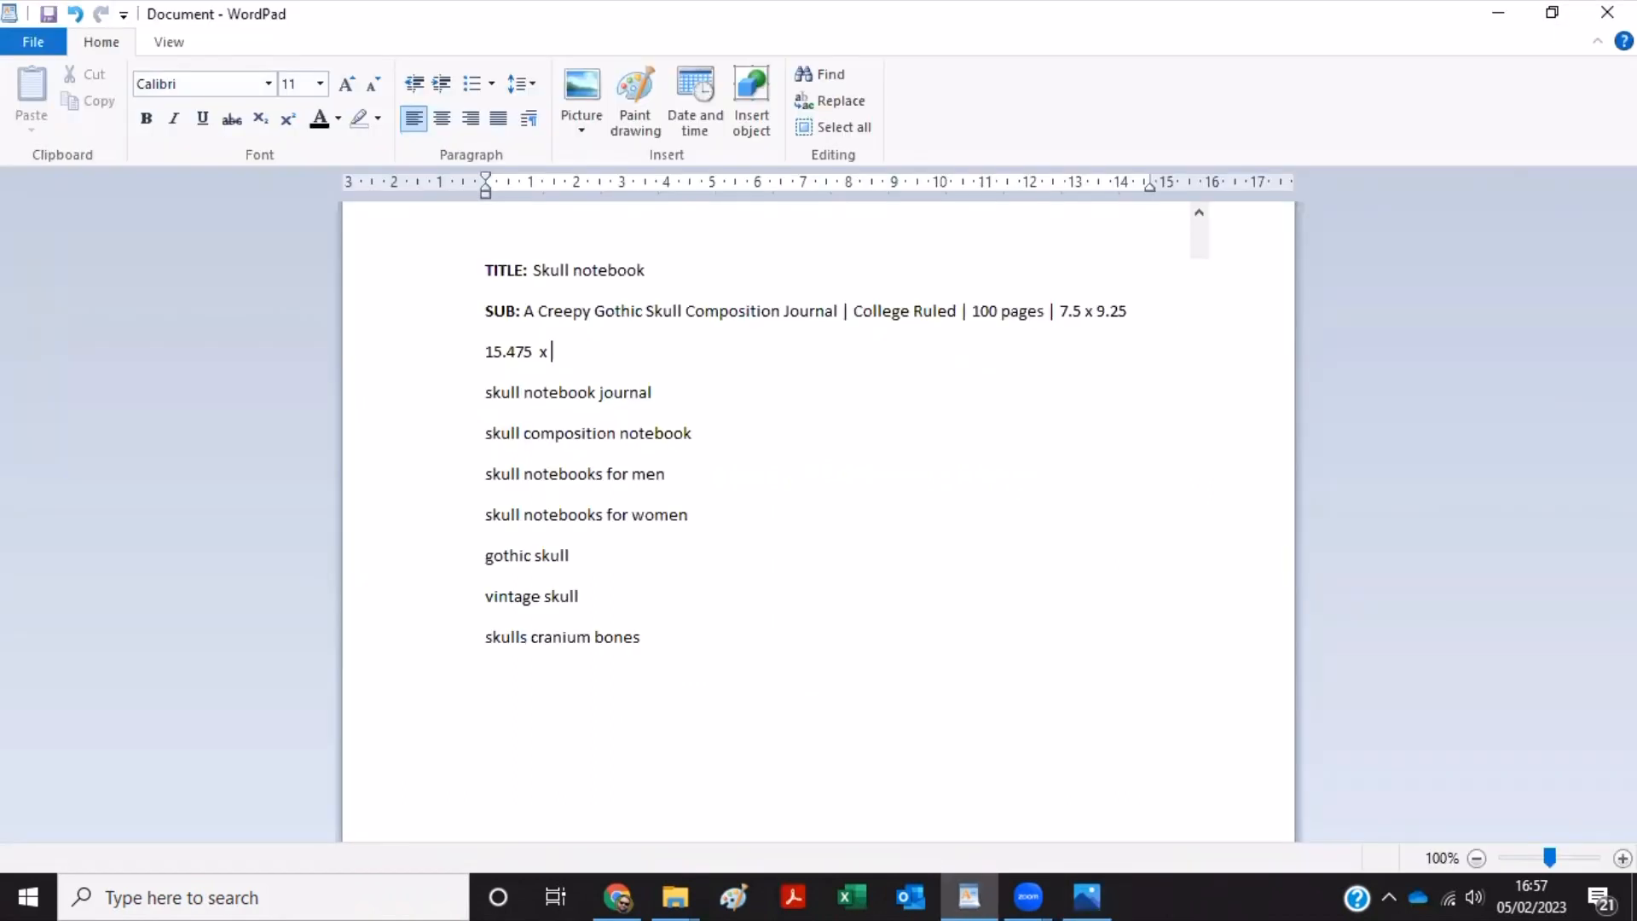
type("9.500")
left_click(749, 400)
Switch to Canva in Chrome, start a custom-size design and set its measurement unit to inches.
mouse_move(626, 885)
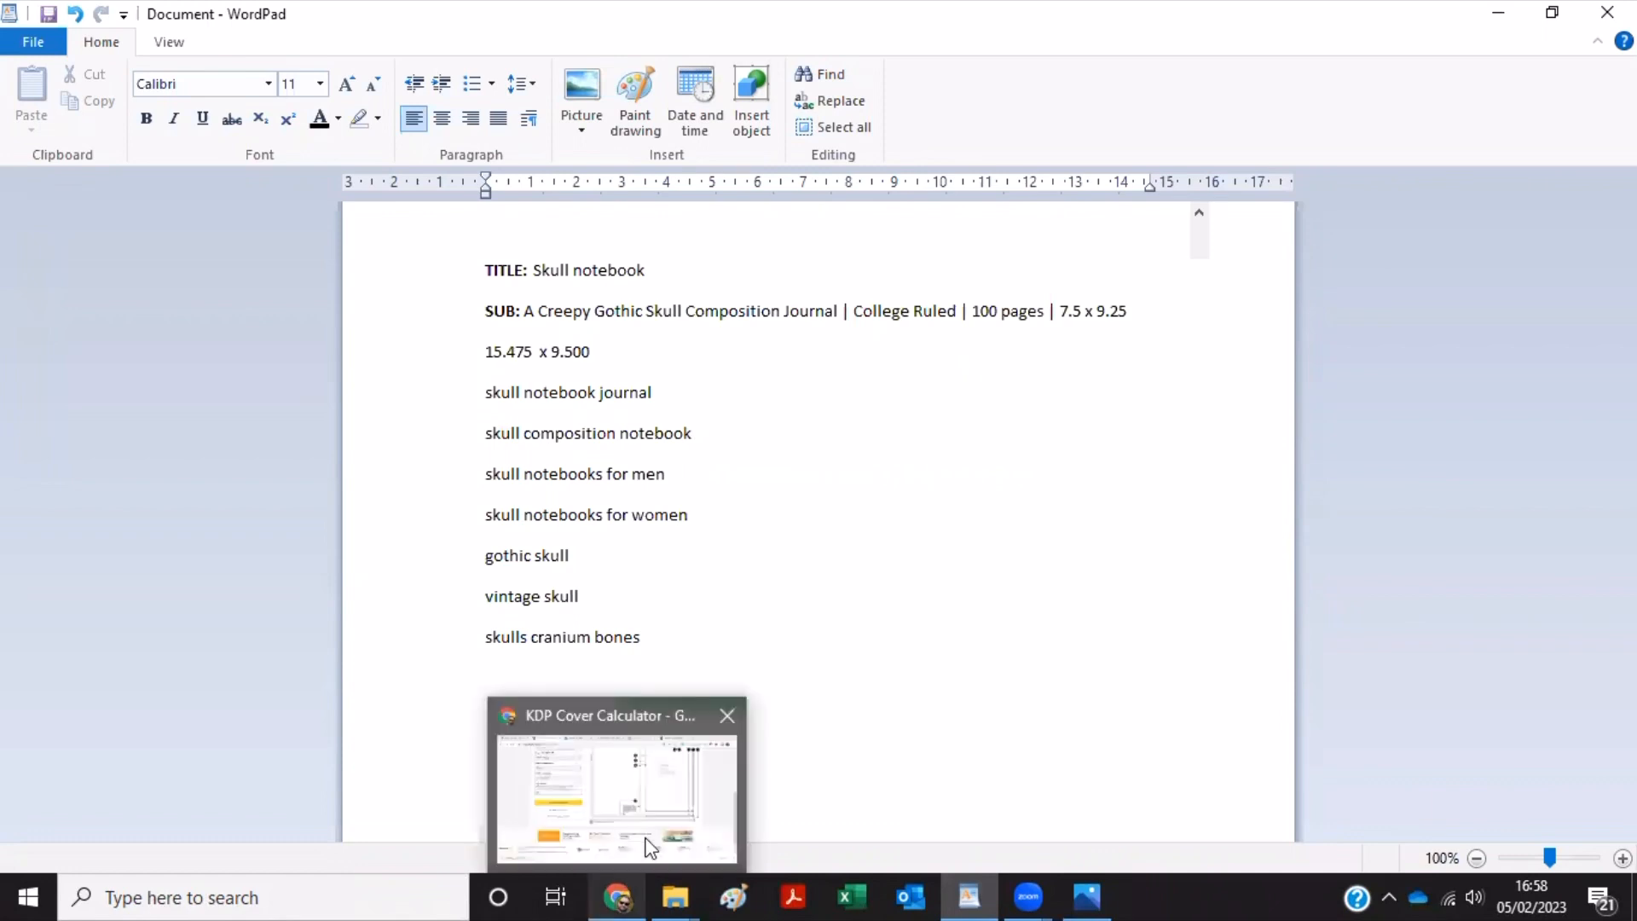
left_click(646, 846)
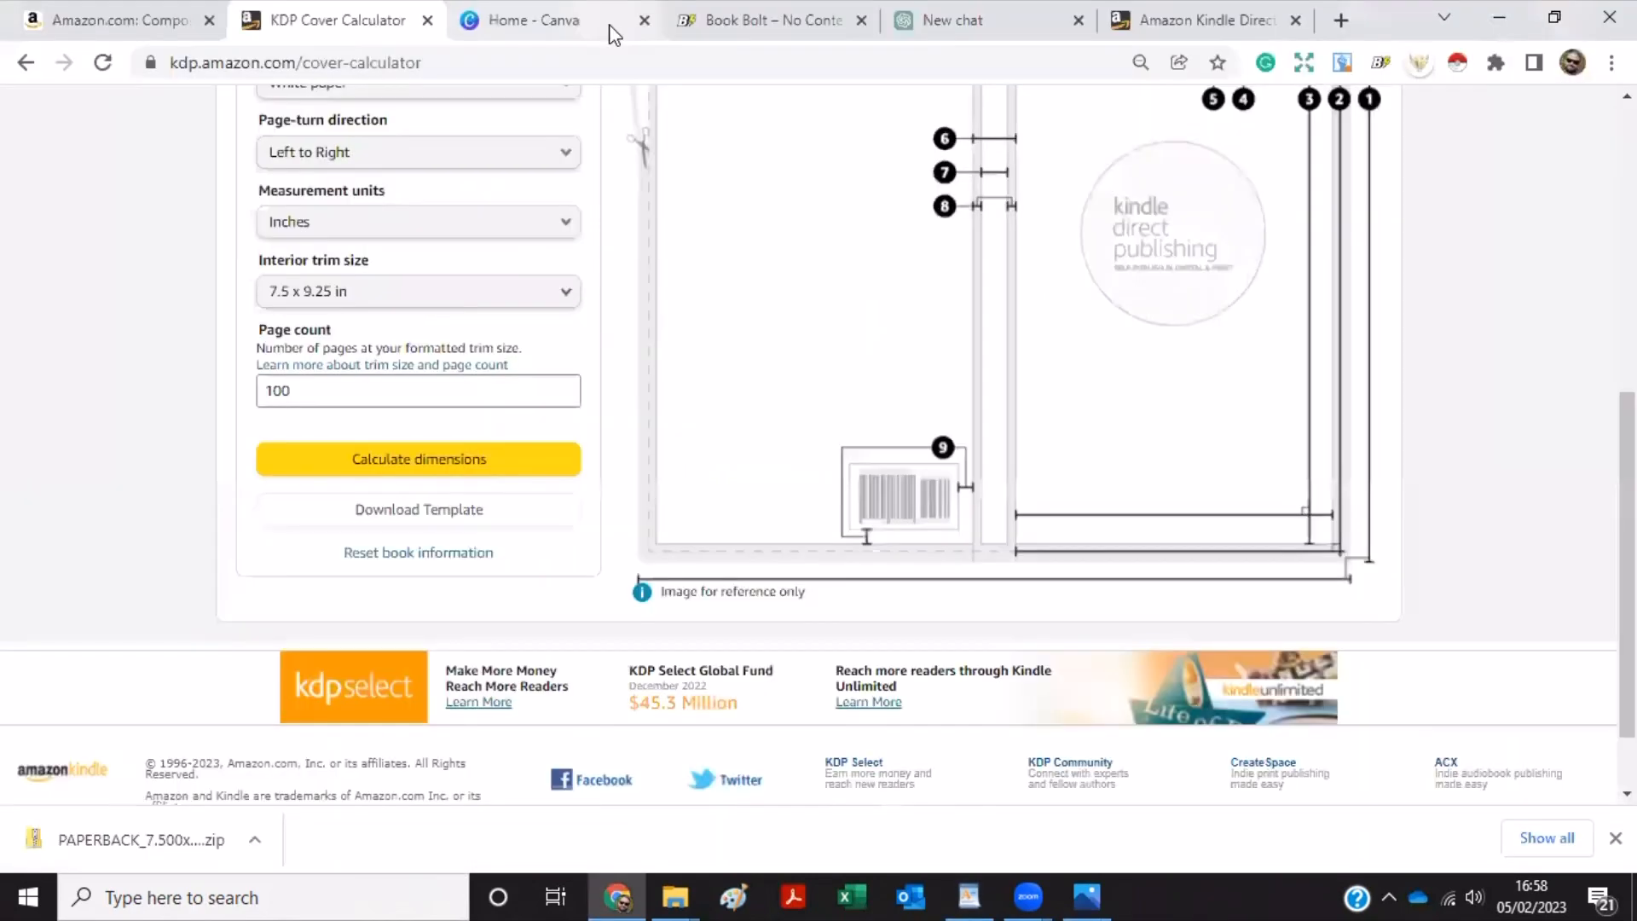
left_click(567, 29)
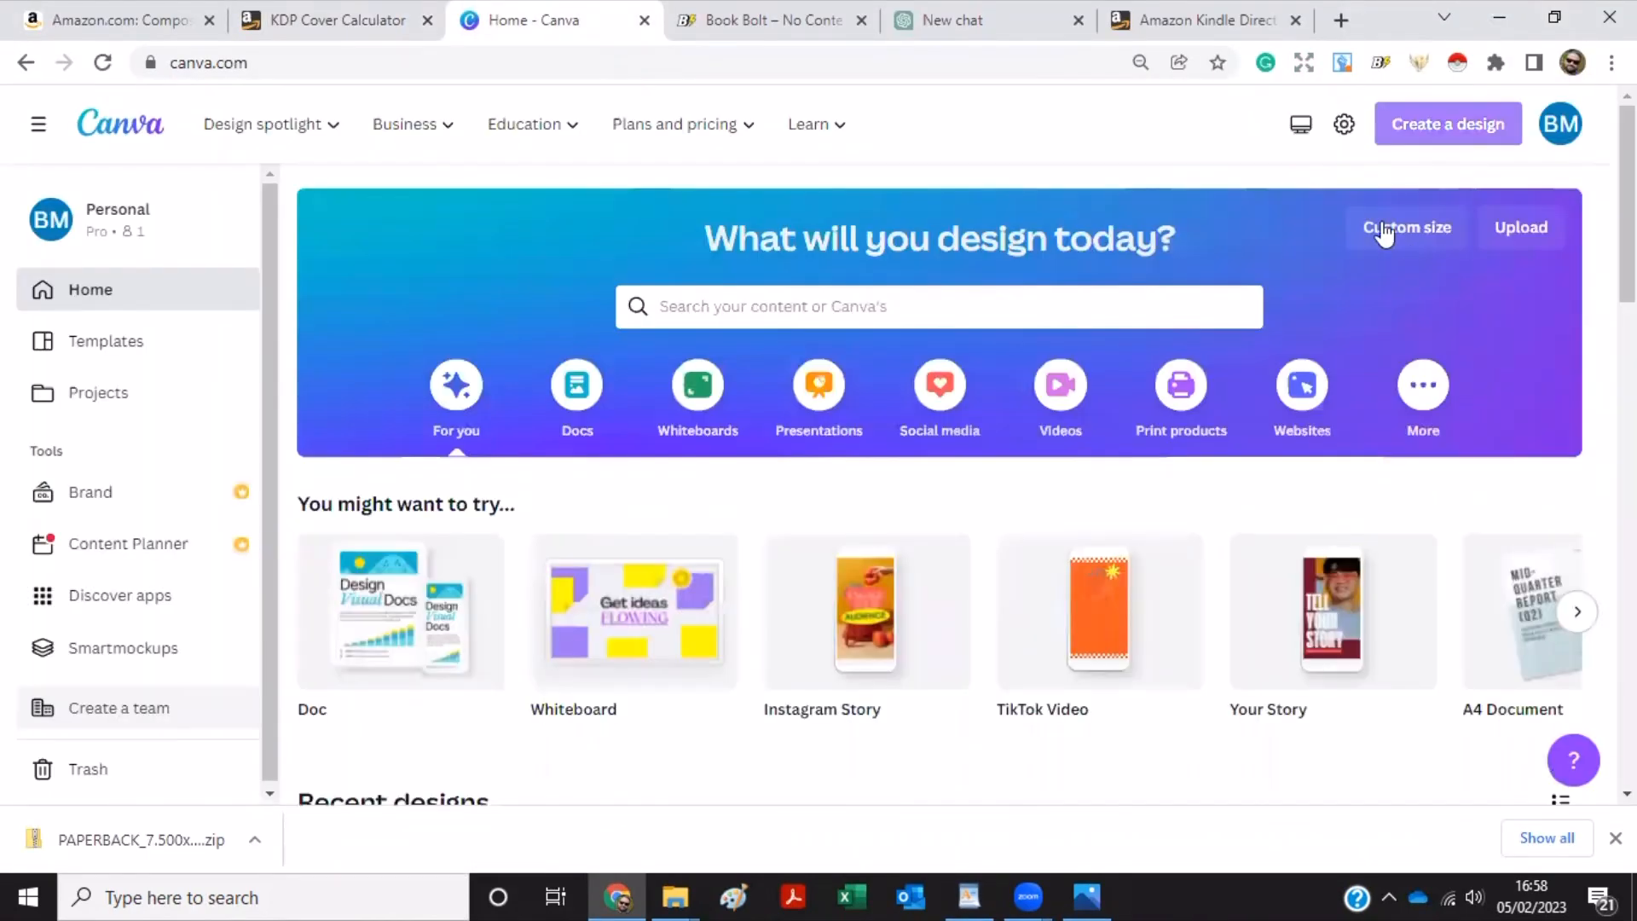
left_click(1406, 230)
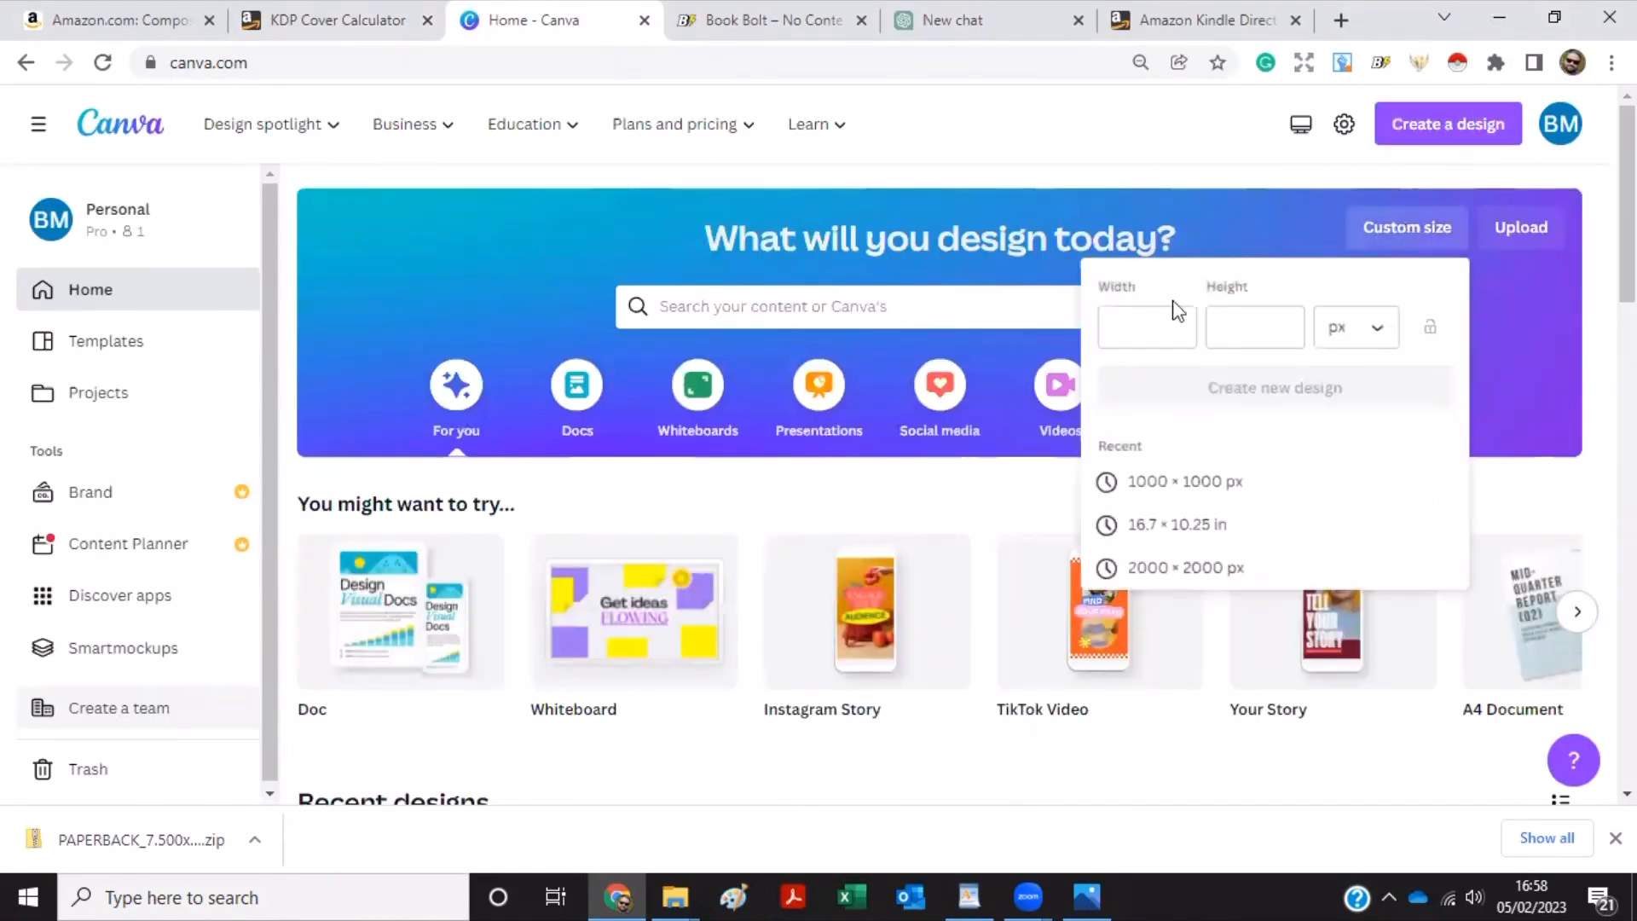
left_click(1155, 324)
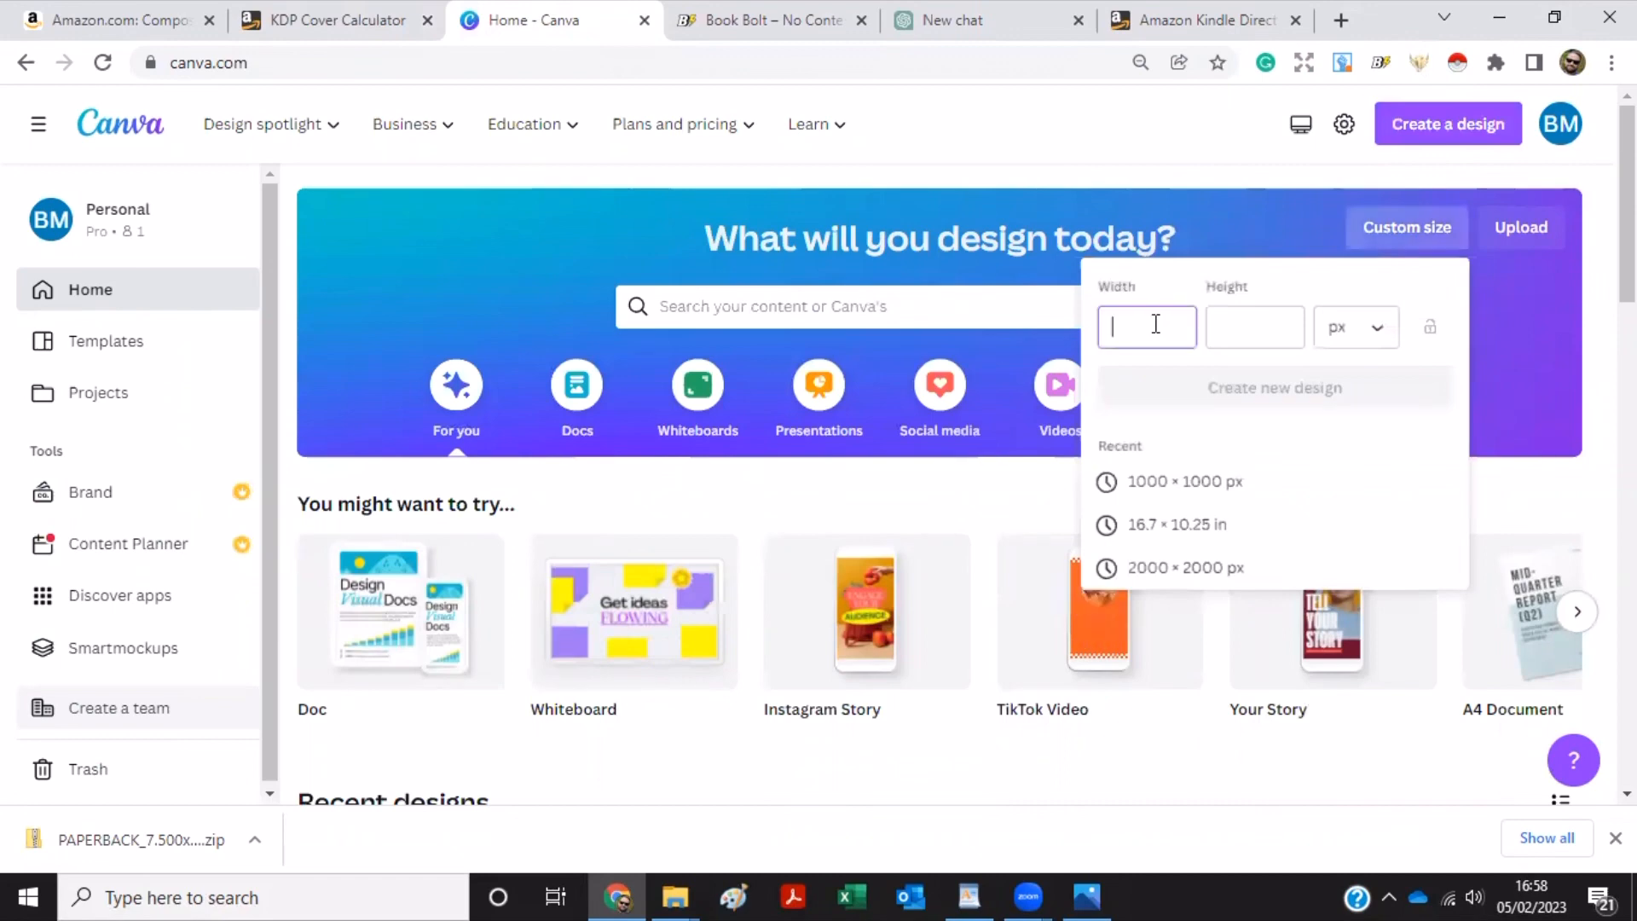
type("15")
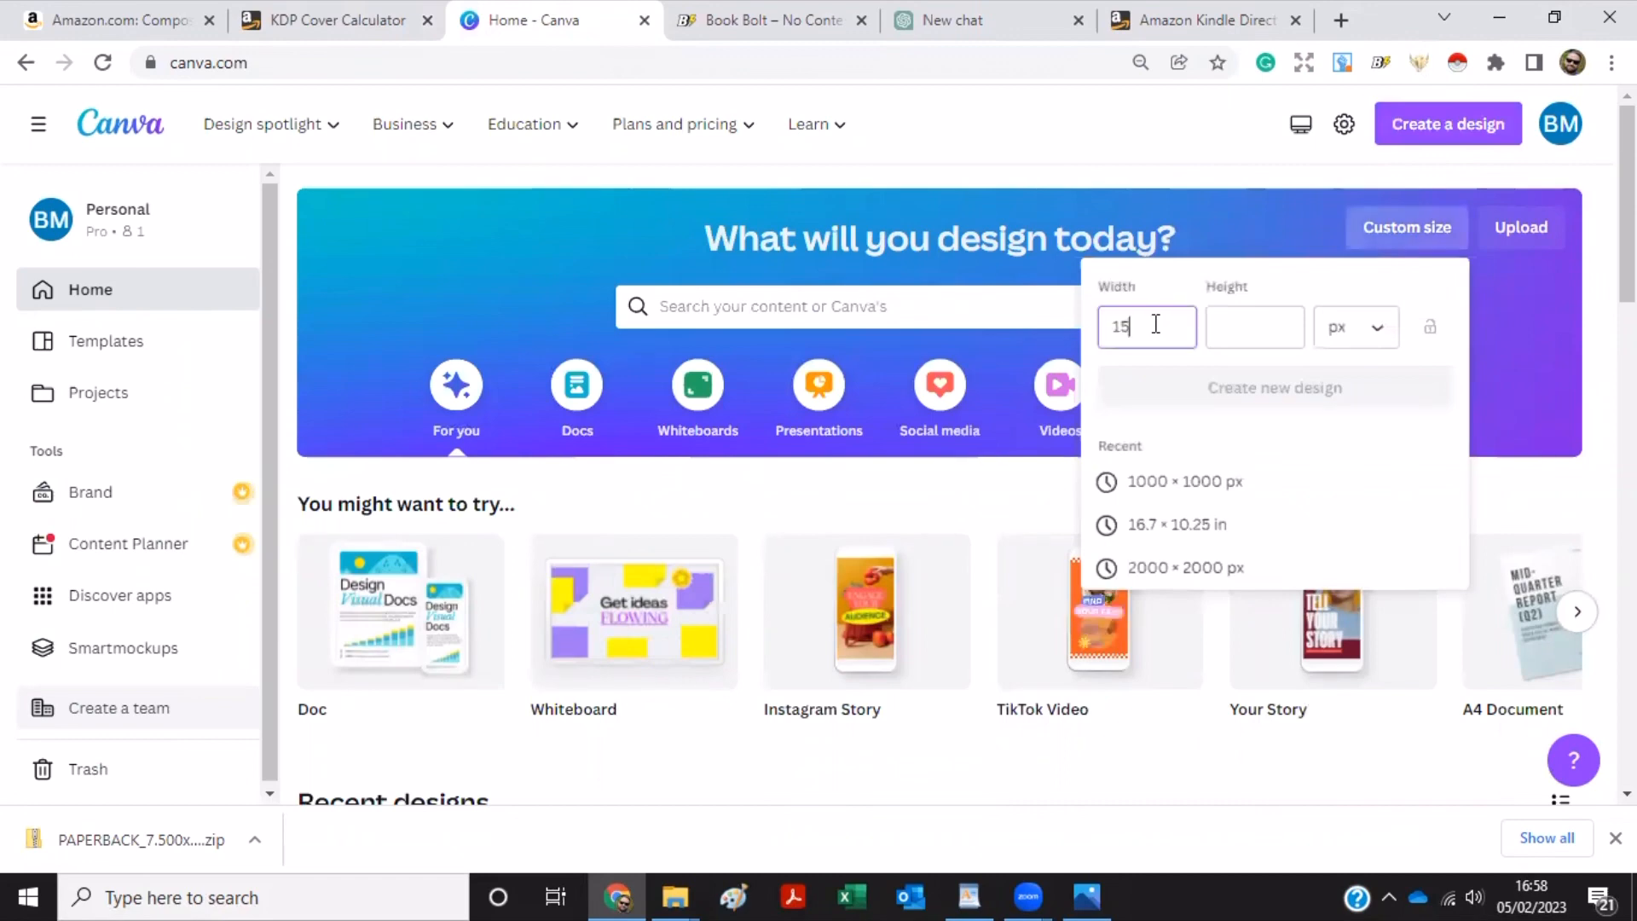
left_click(971, 893)
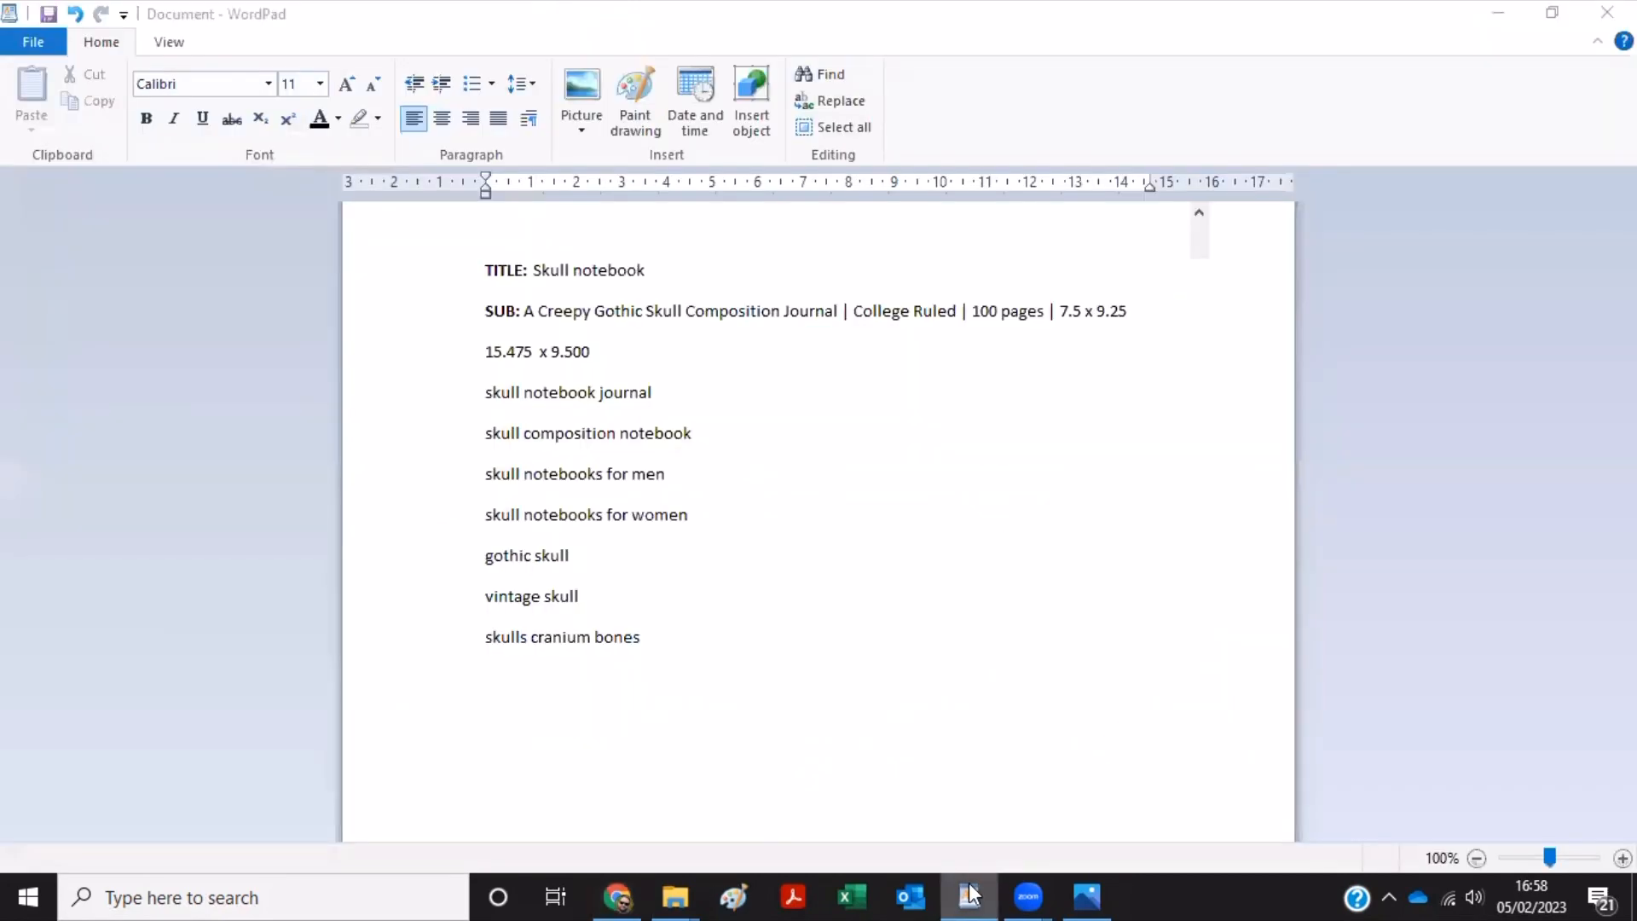
left_click(970, 894)
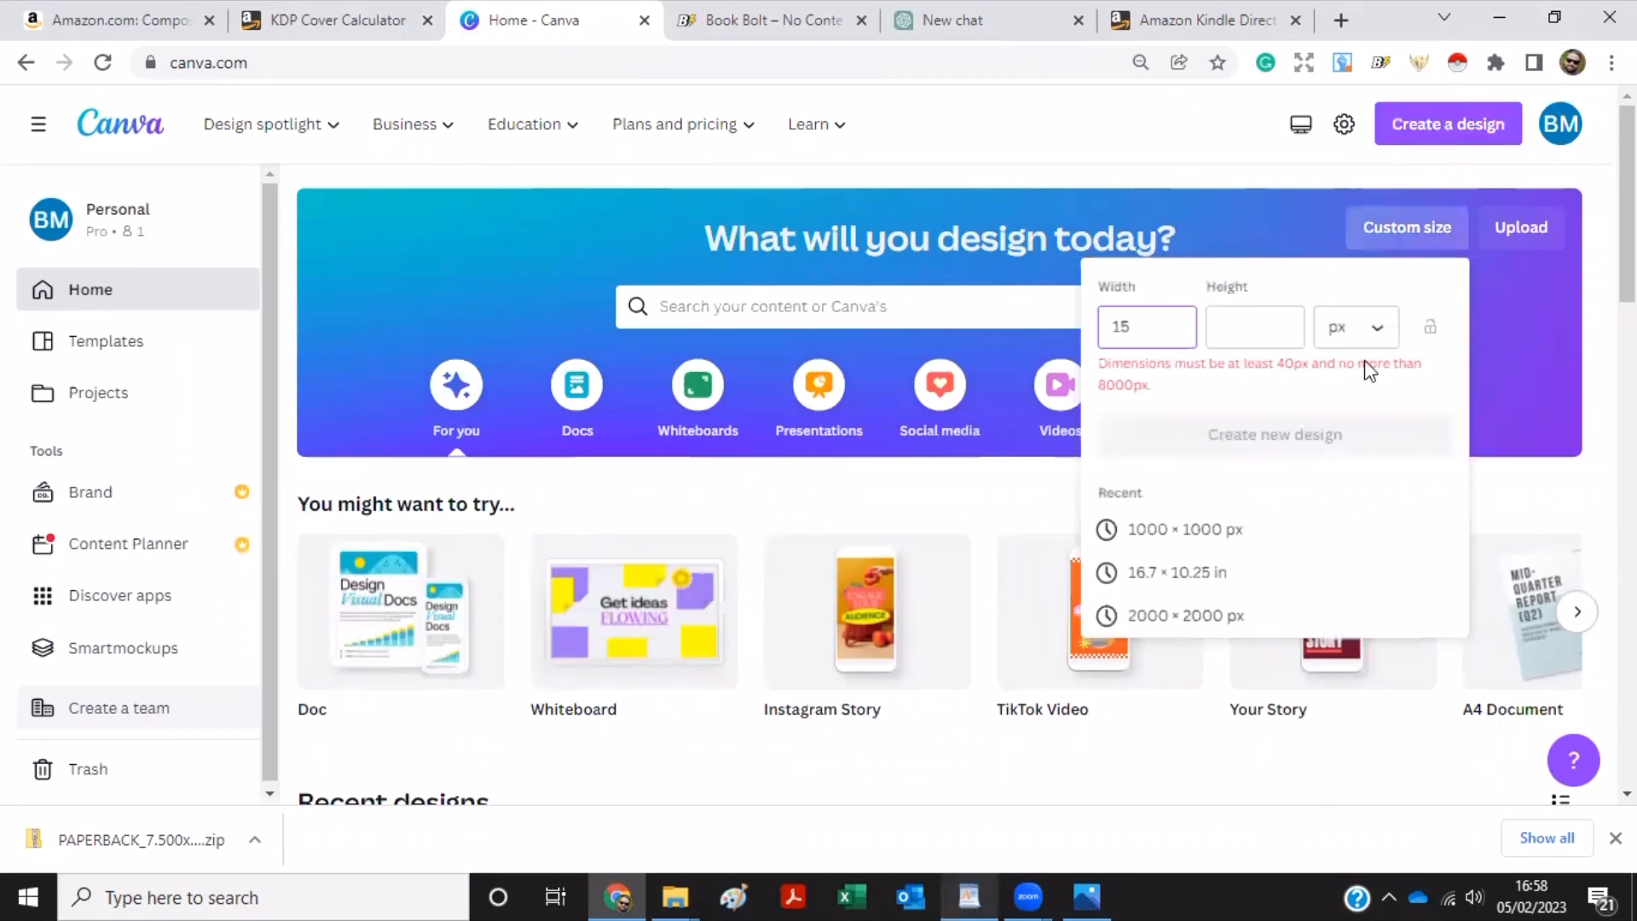
left_click(1381, 333)
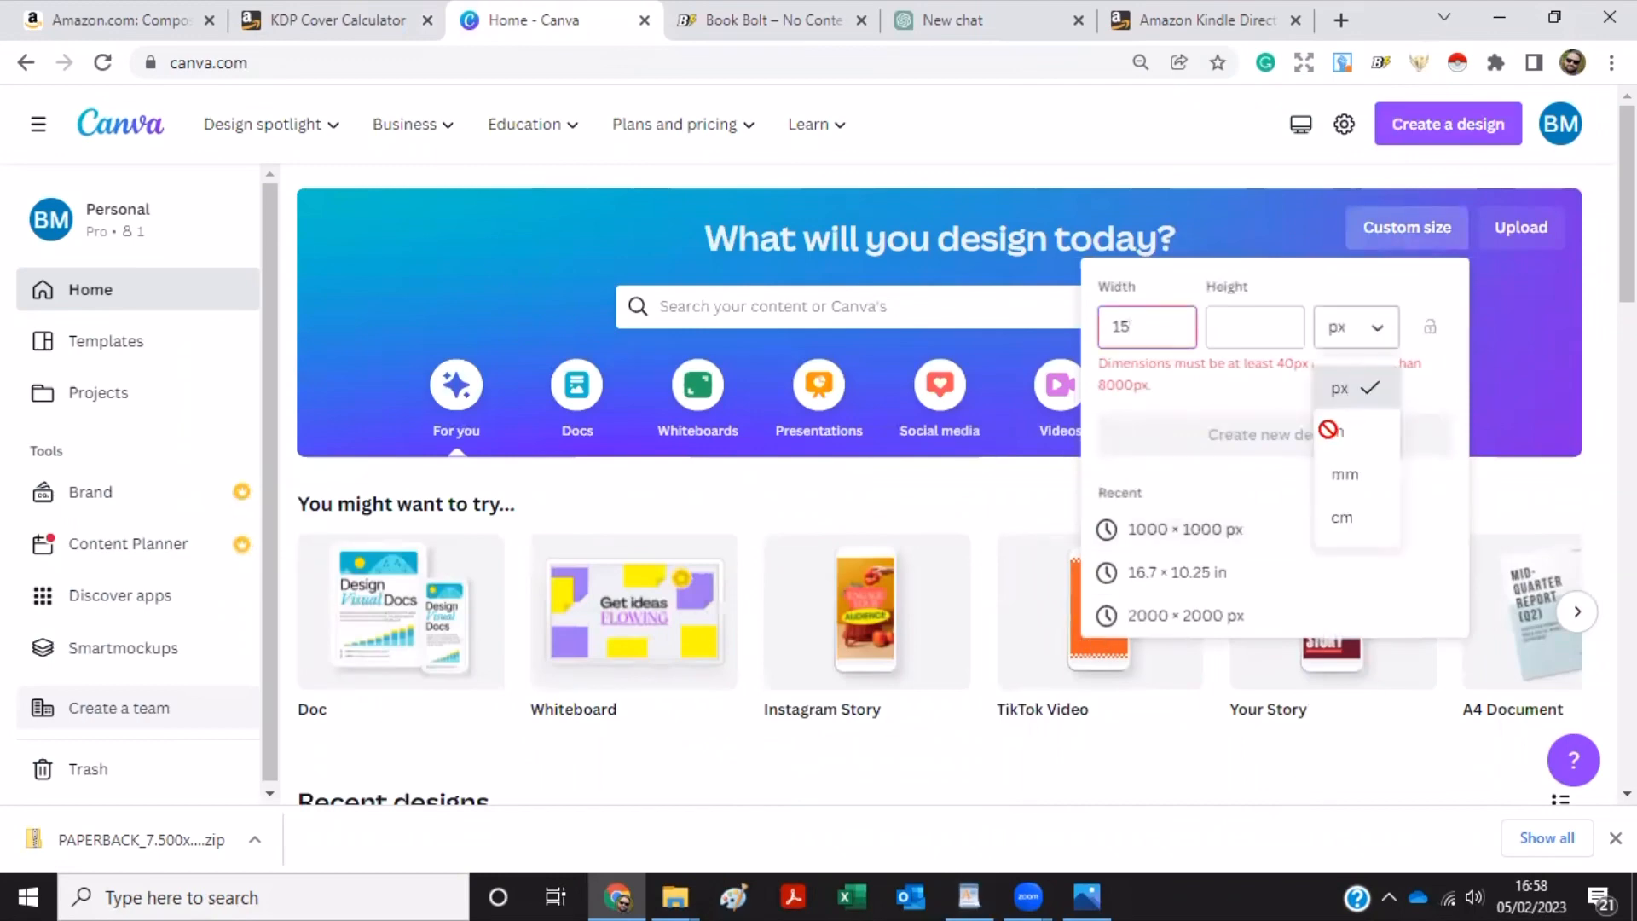
left_click(1336, 431)
Create the new design 15.475 in wide and 9.500 in high, checking the size against the WordPad notes.
key("ctrl+a")
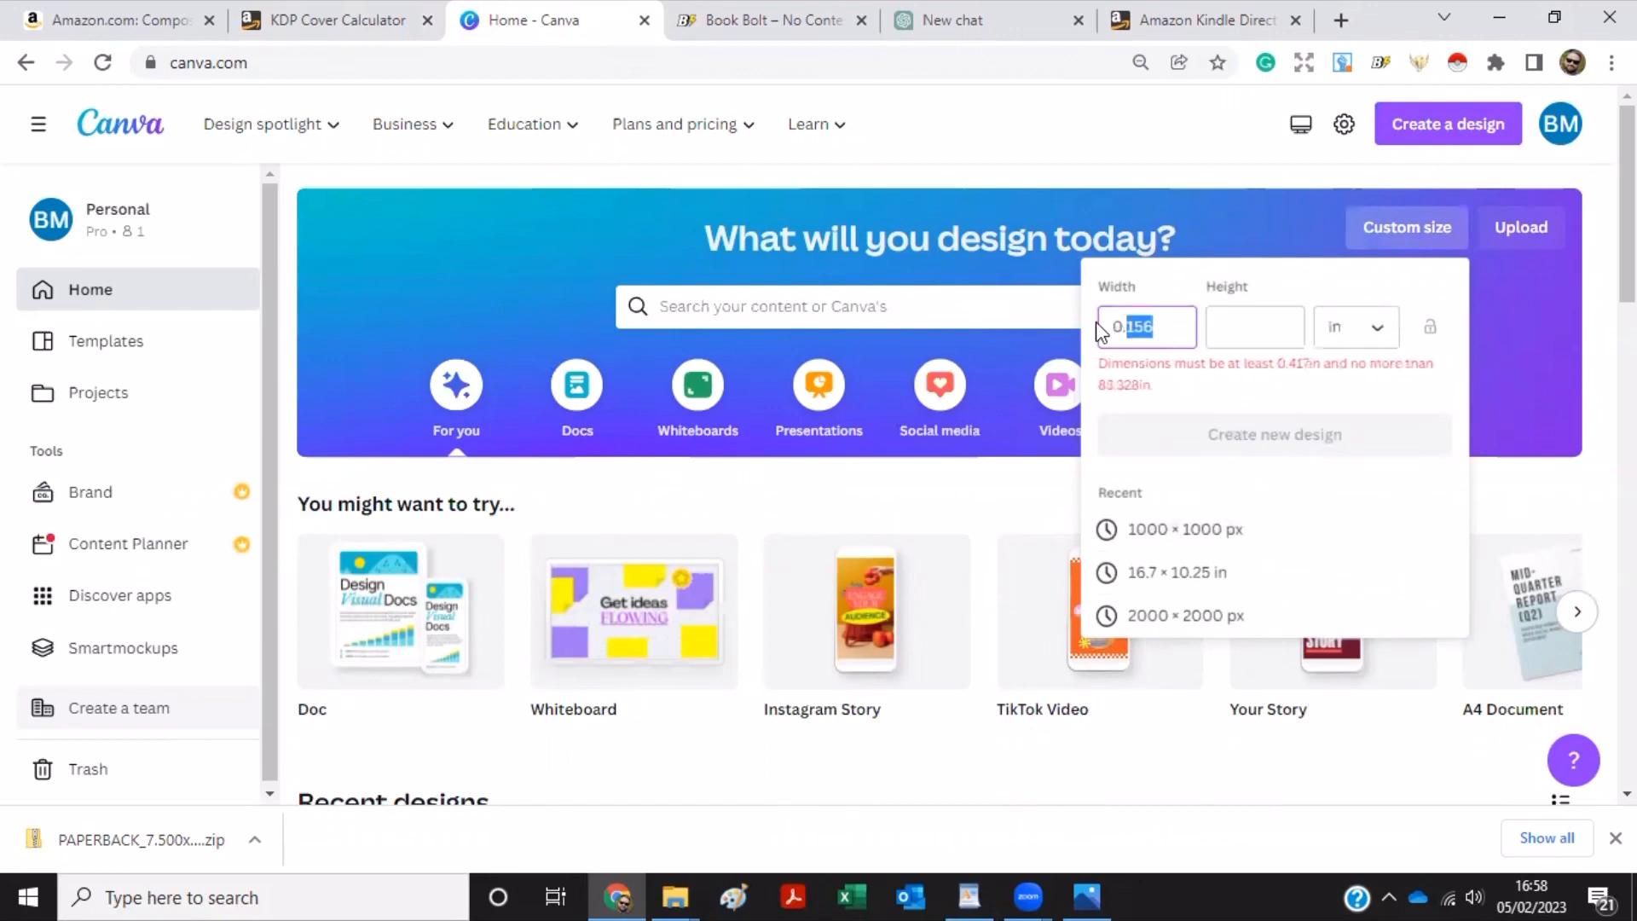
type("15.475")
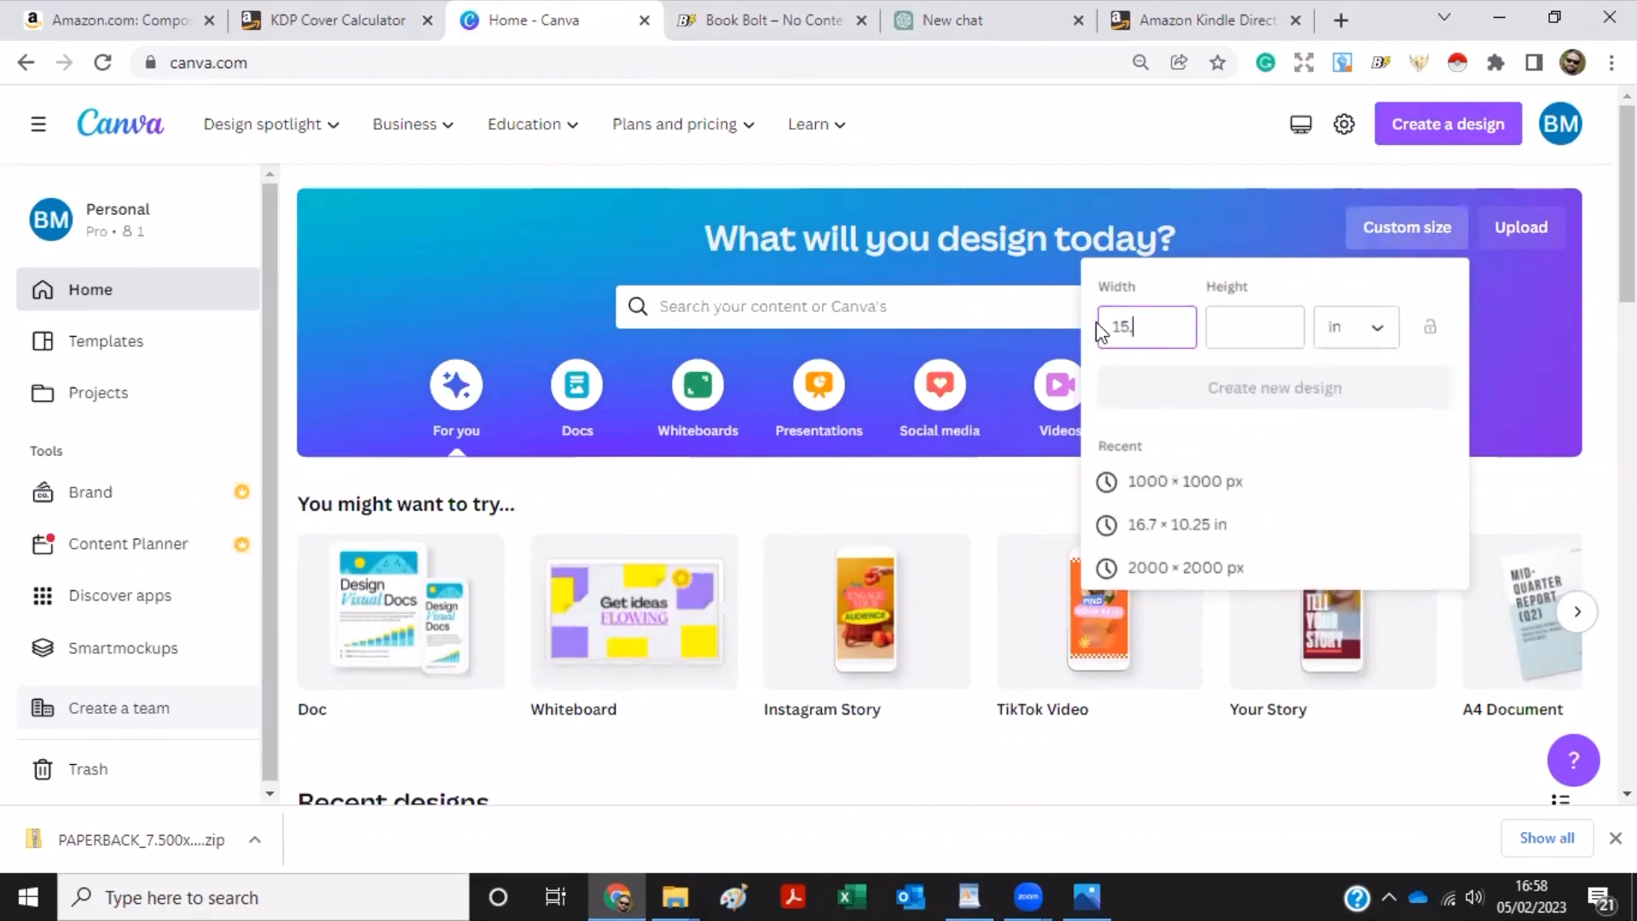
left_click(1221, 335)
type("9.500")
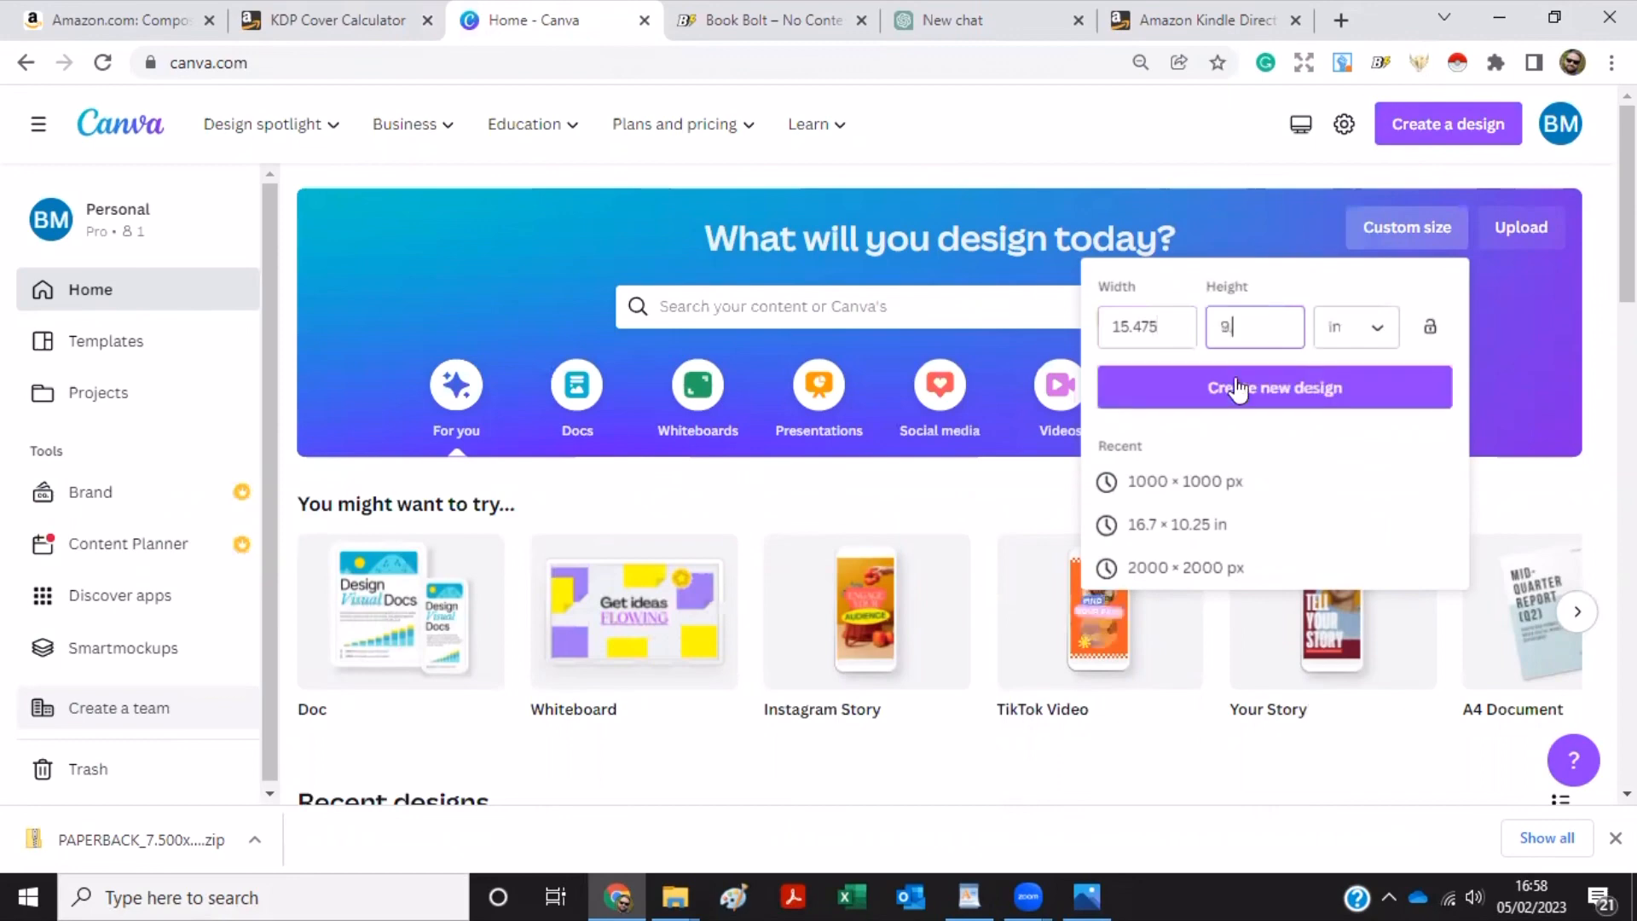
left_click(1256, 392)
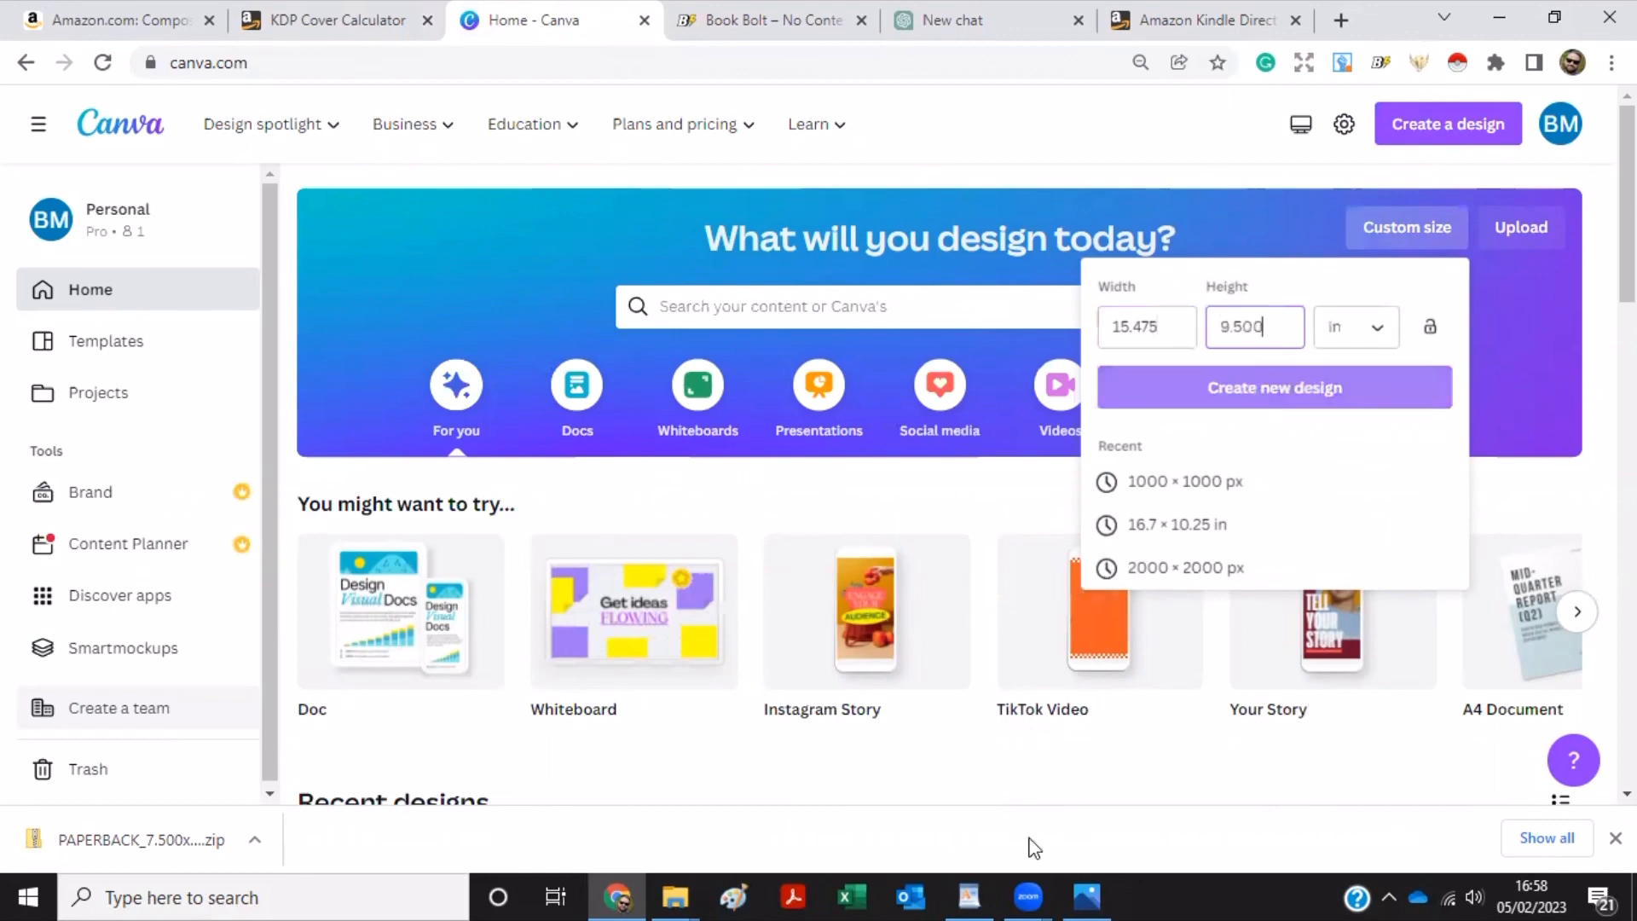
left_click(970, 895)
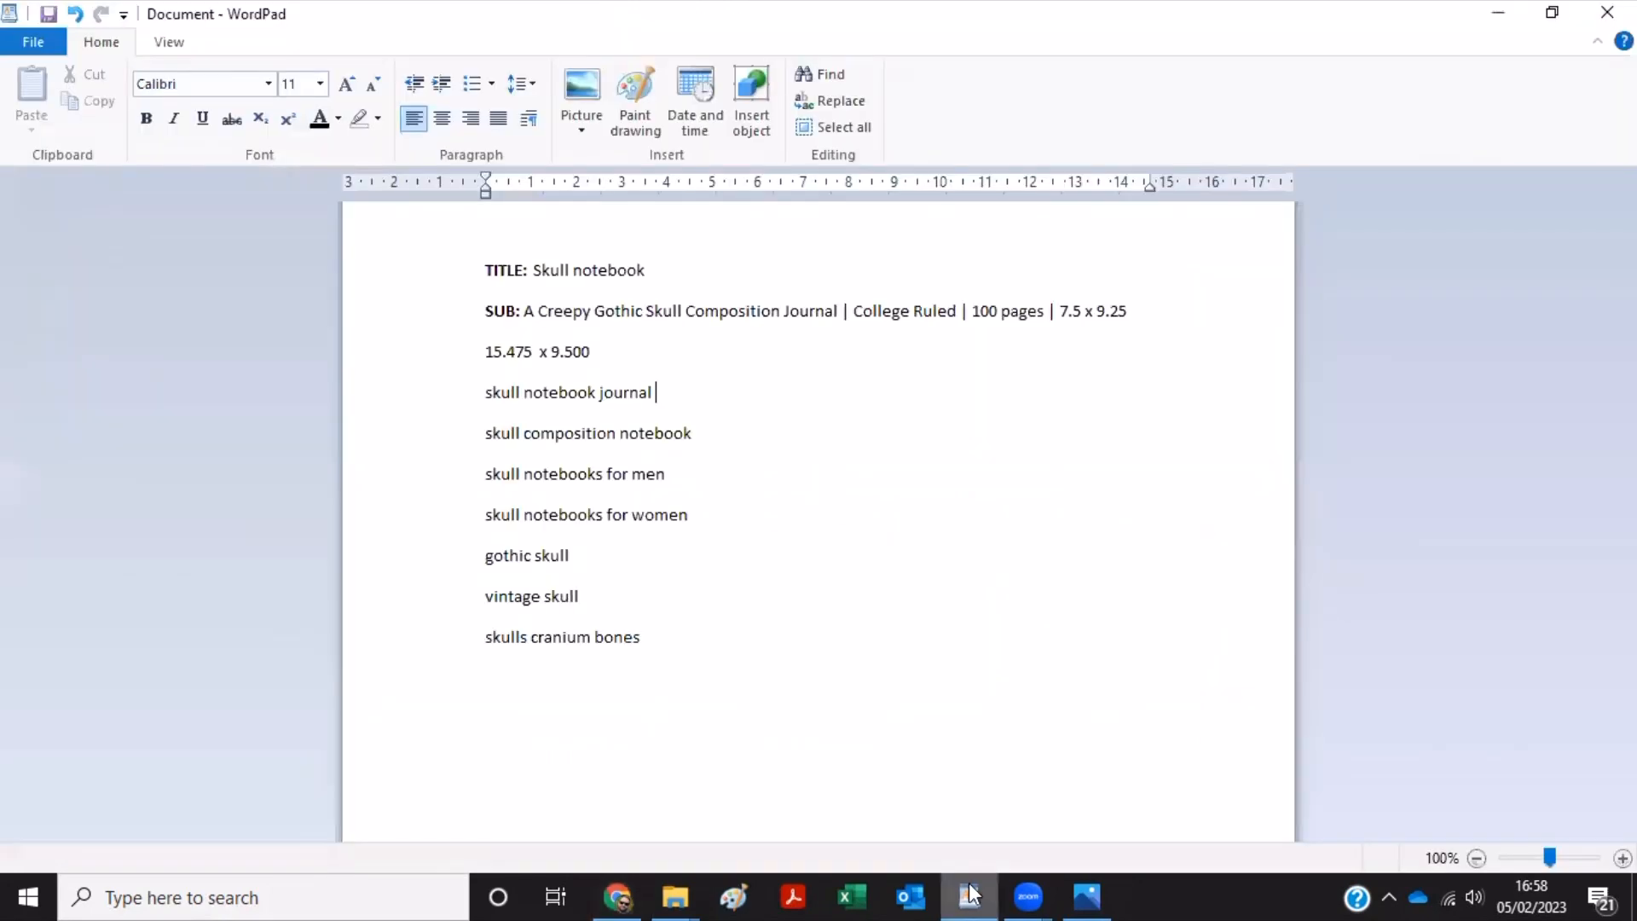
left_click(970, 895)
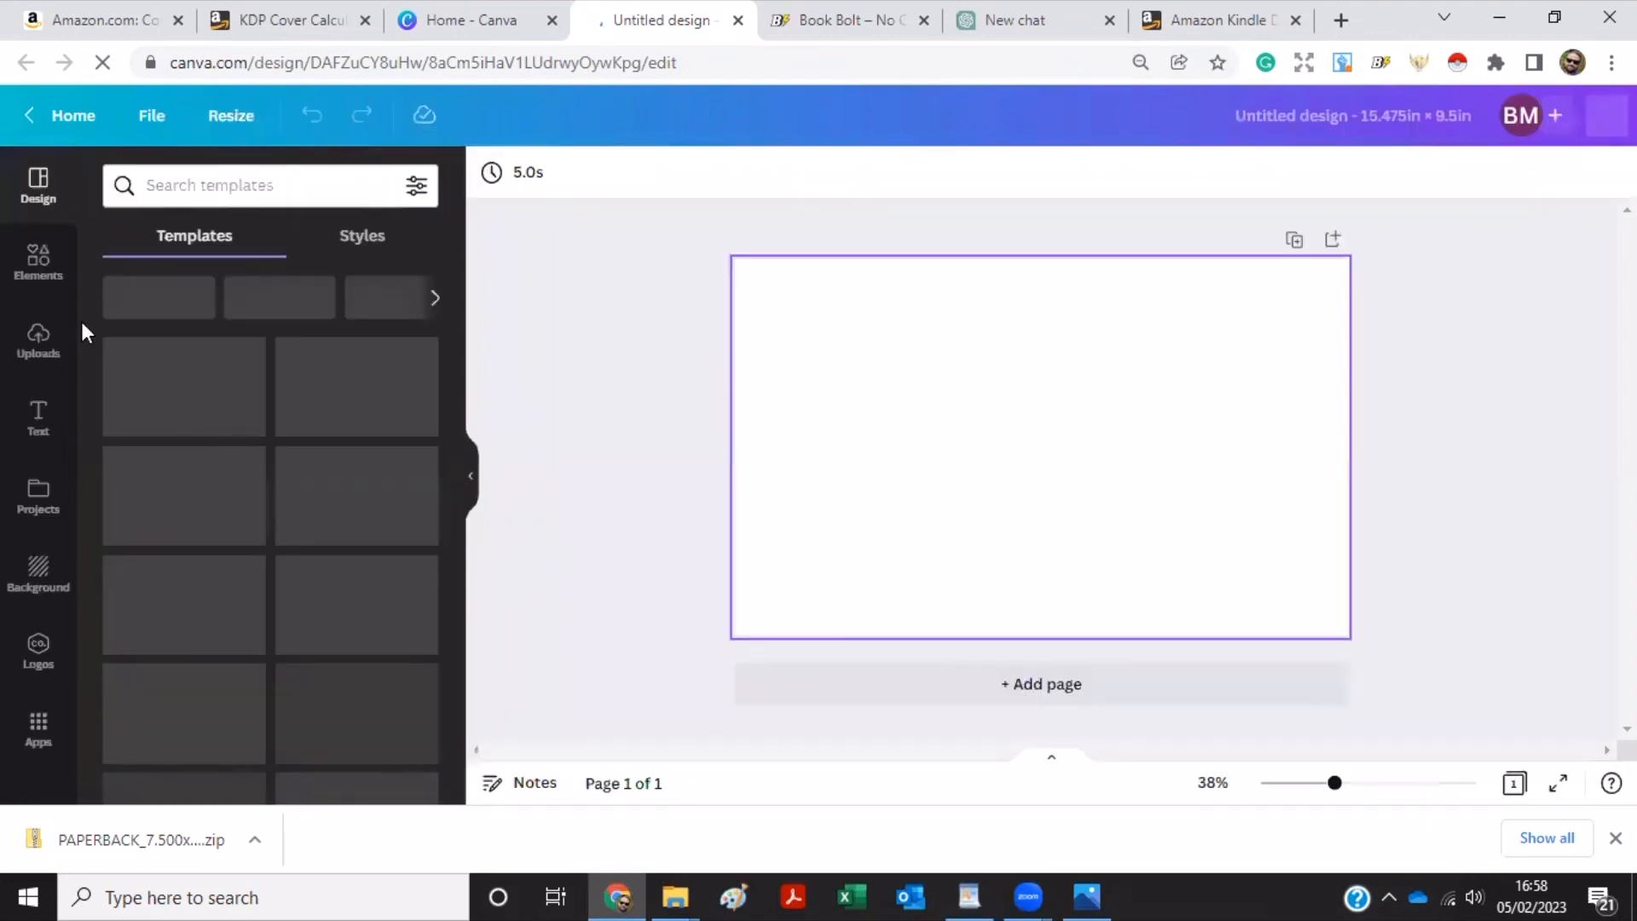
Upload the PNG cover template from the extracted PAPERBACK_7.500x9.250_100_BW_WHITE_en_US (1) folder to the Canva uploads.
left_click(42, 348)
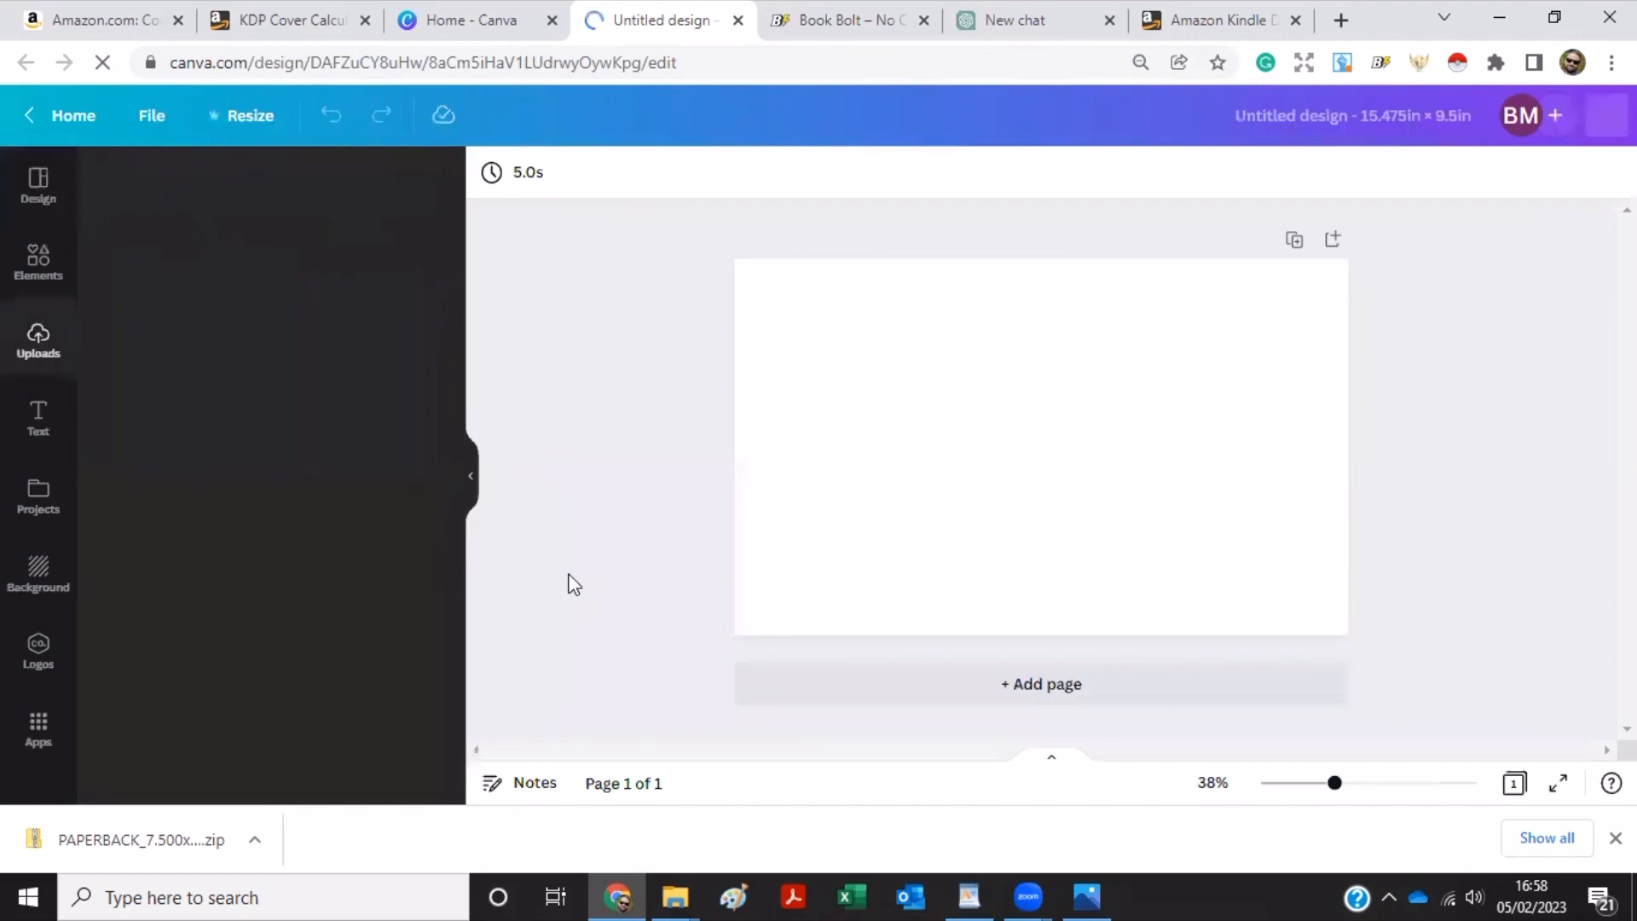
mouse_move(685, 882)
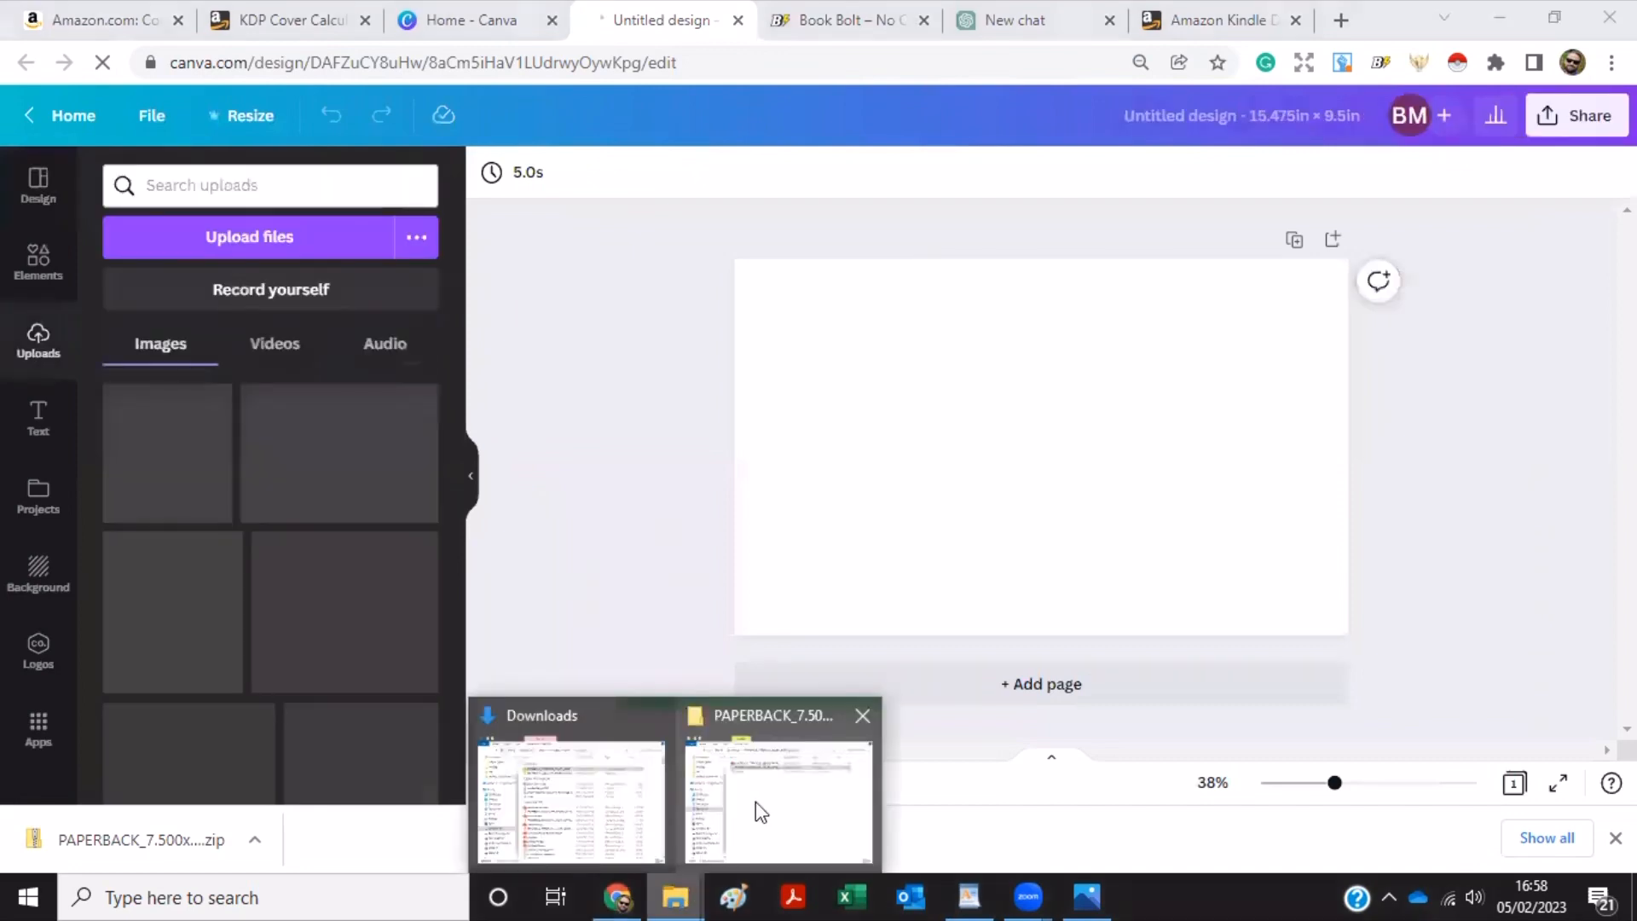
left_click(755, 802)
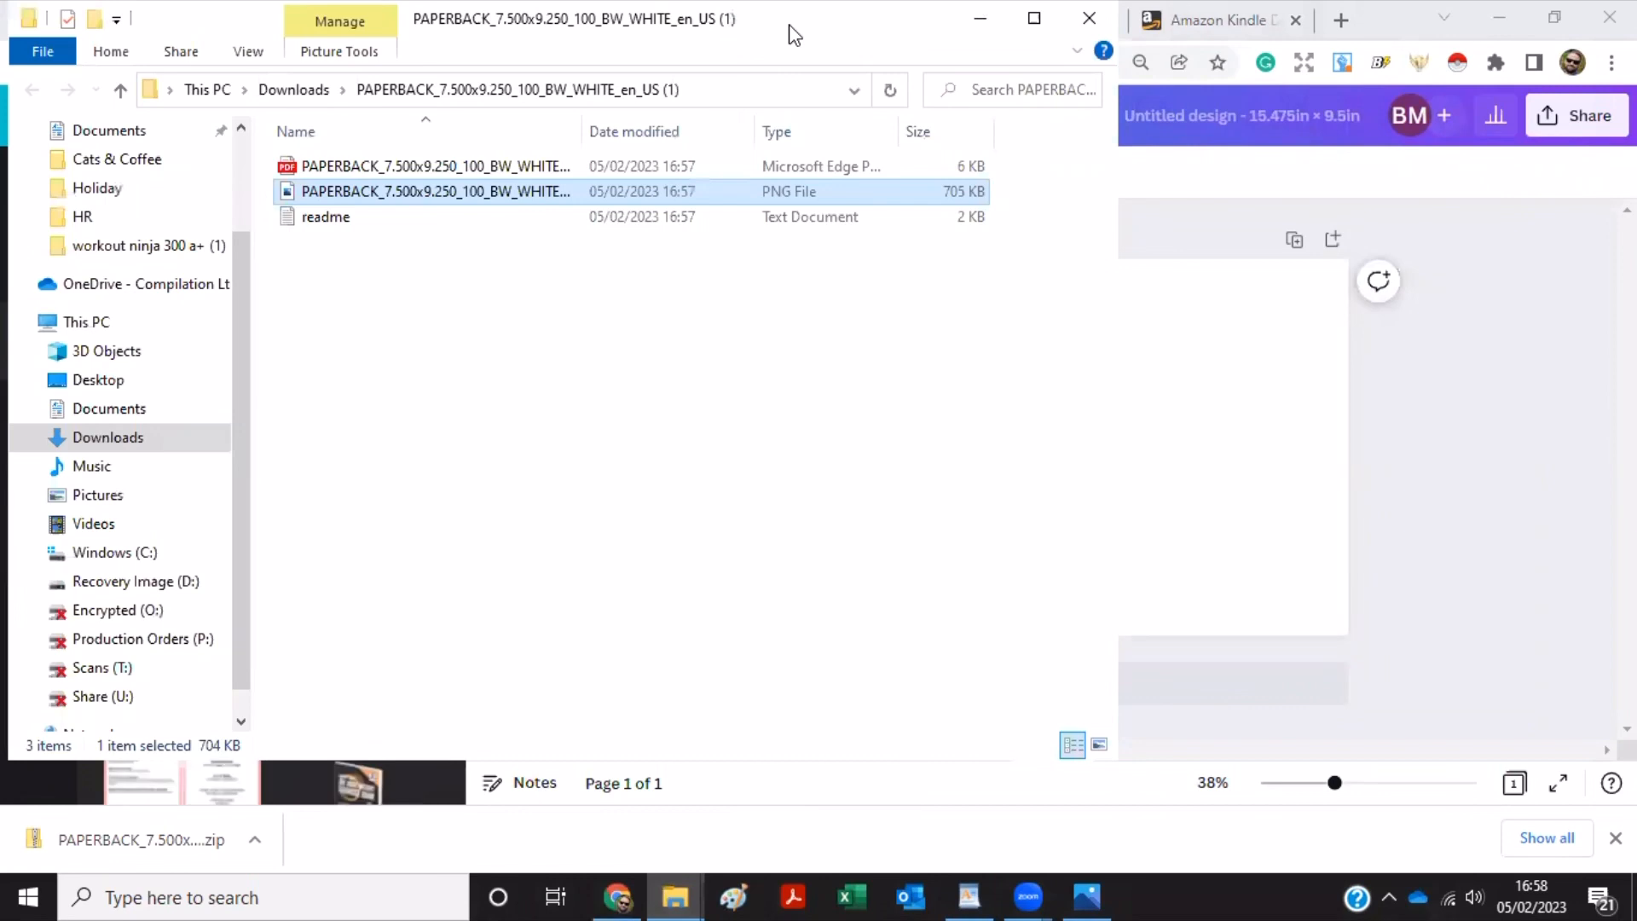
left_click_drag(791, 34, 782, 505)
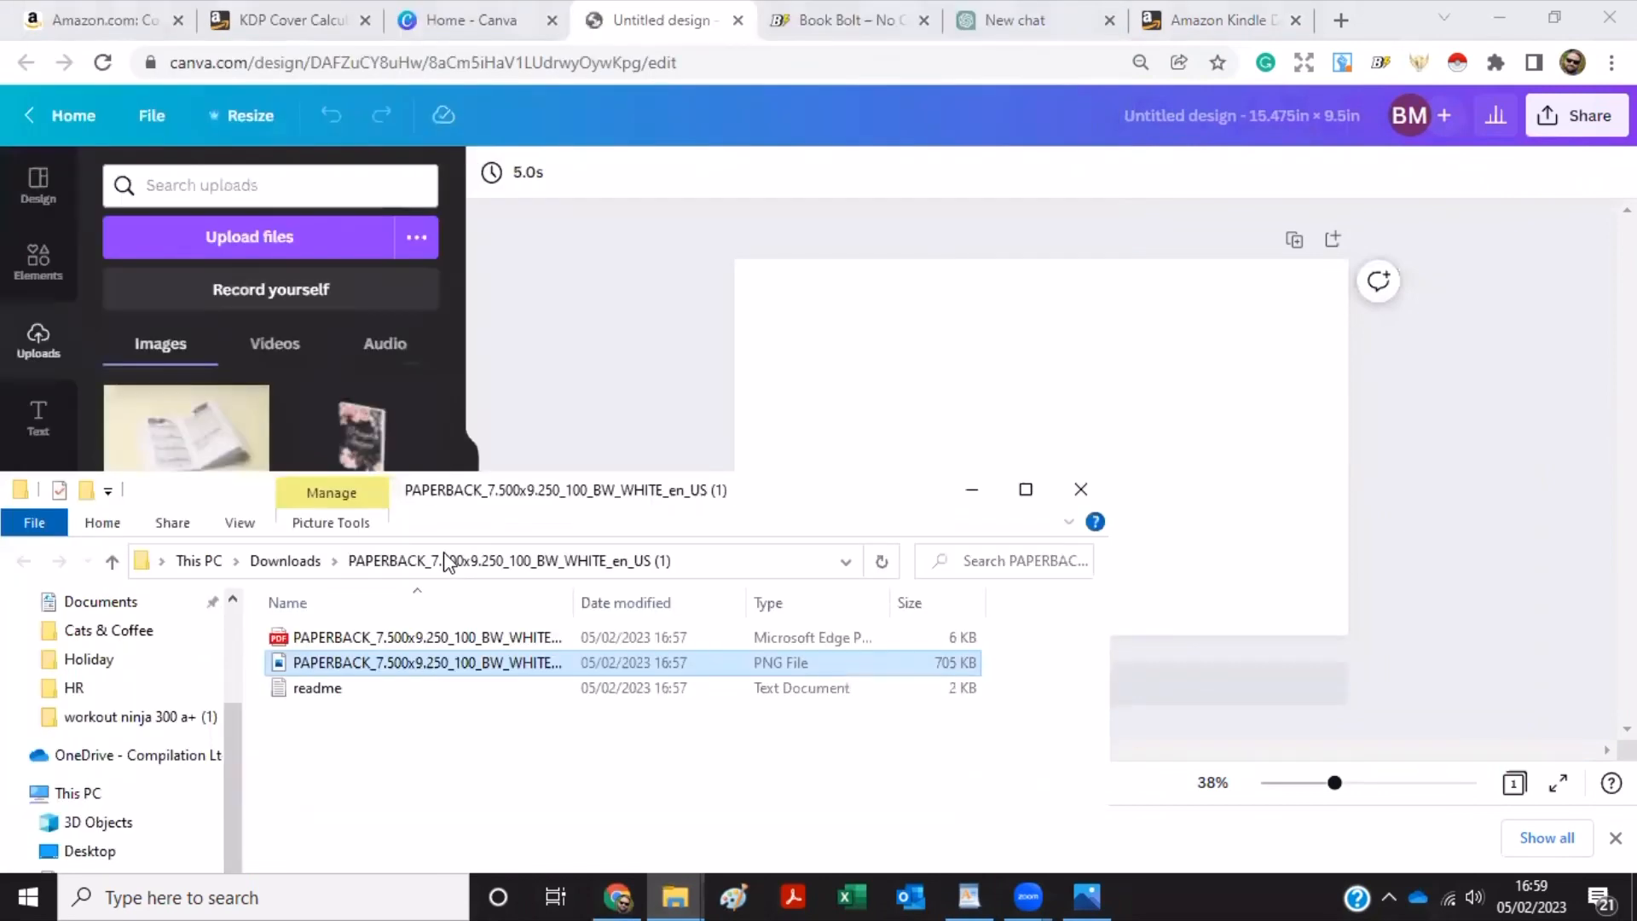
left_click_drag(445, 563, 287, 434)
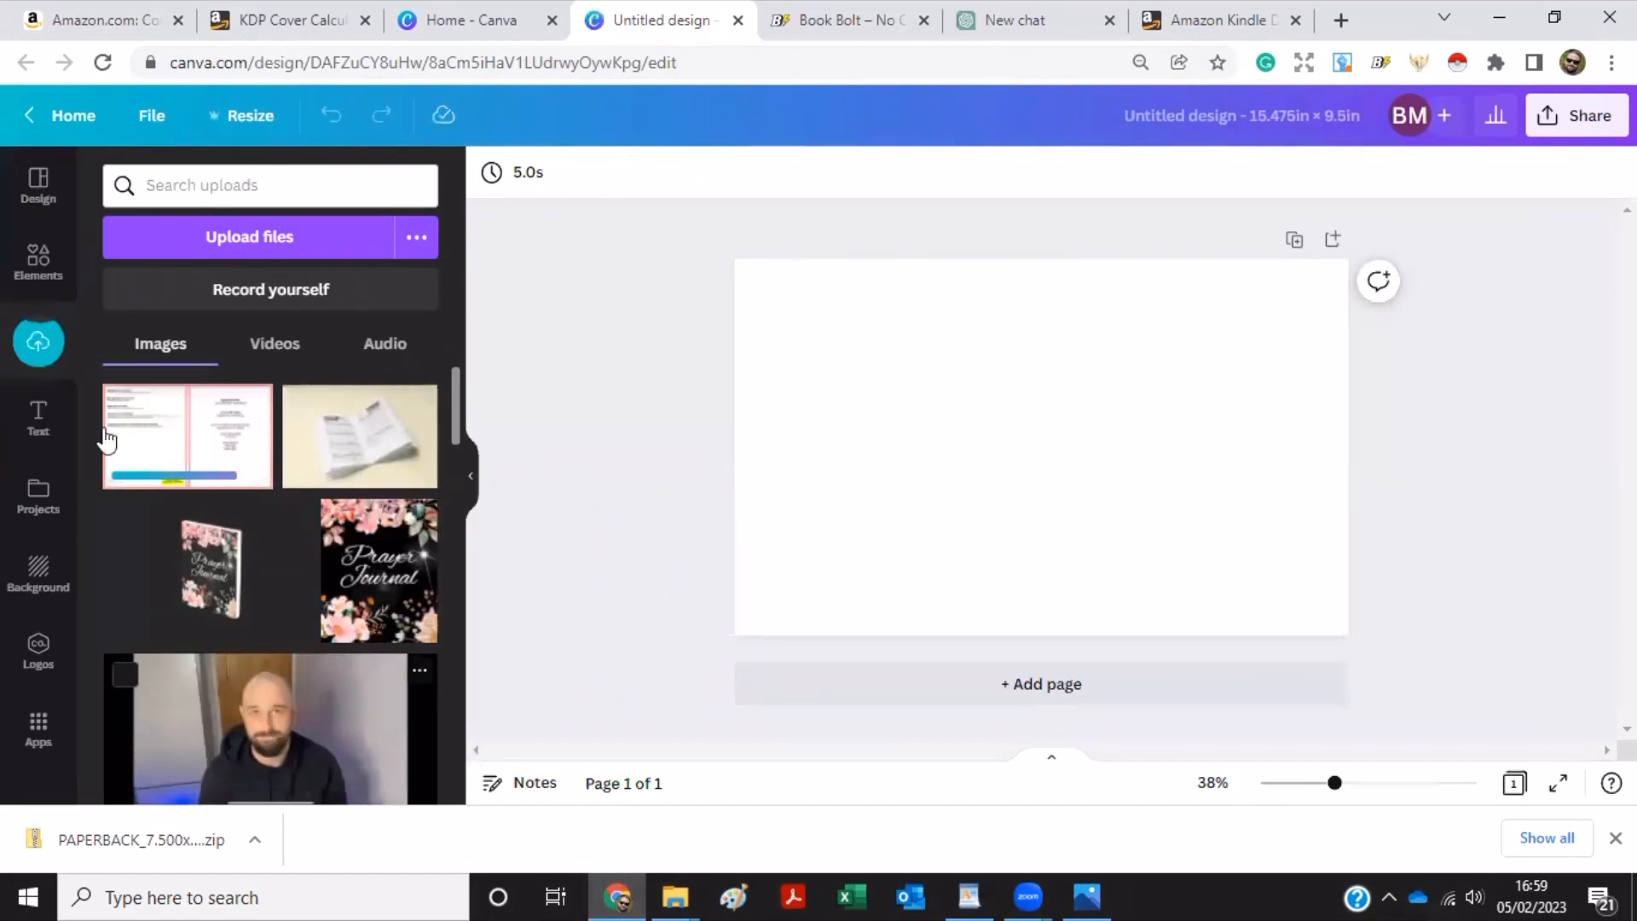
Fit the uploaded cover template image to the whole page as its background and lock it.
left_click(224, 456)
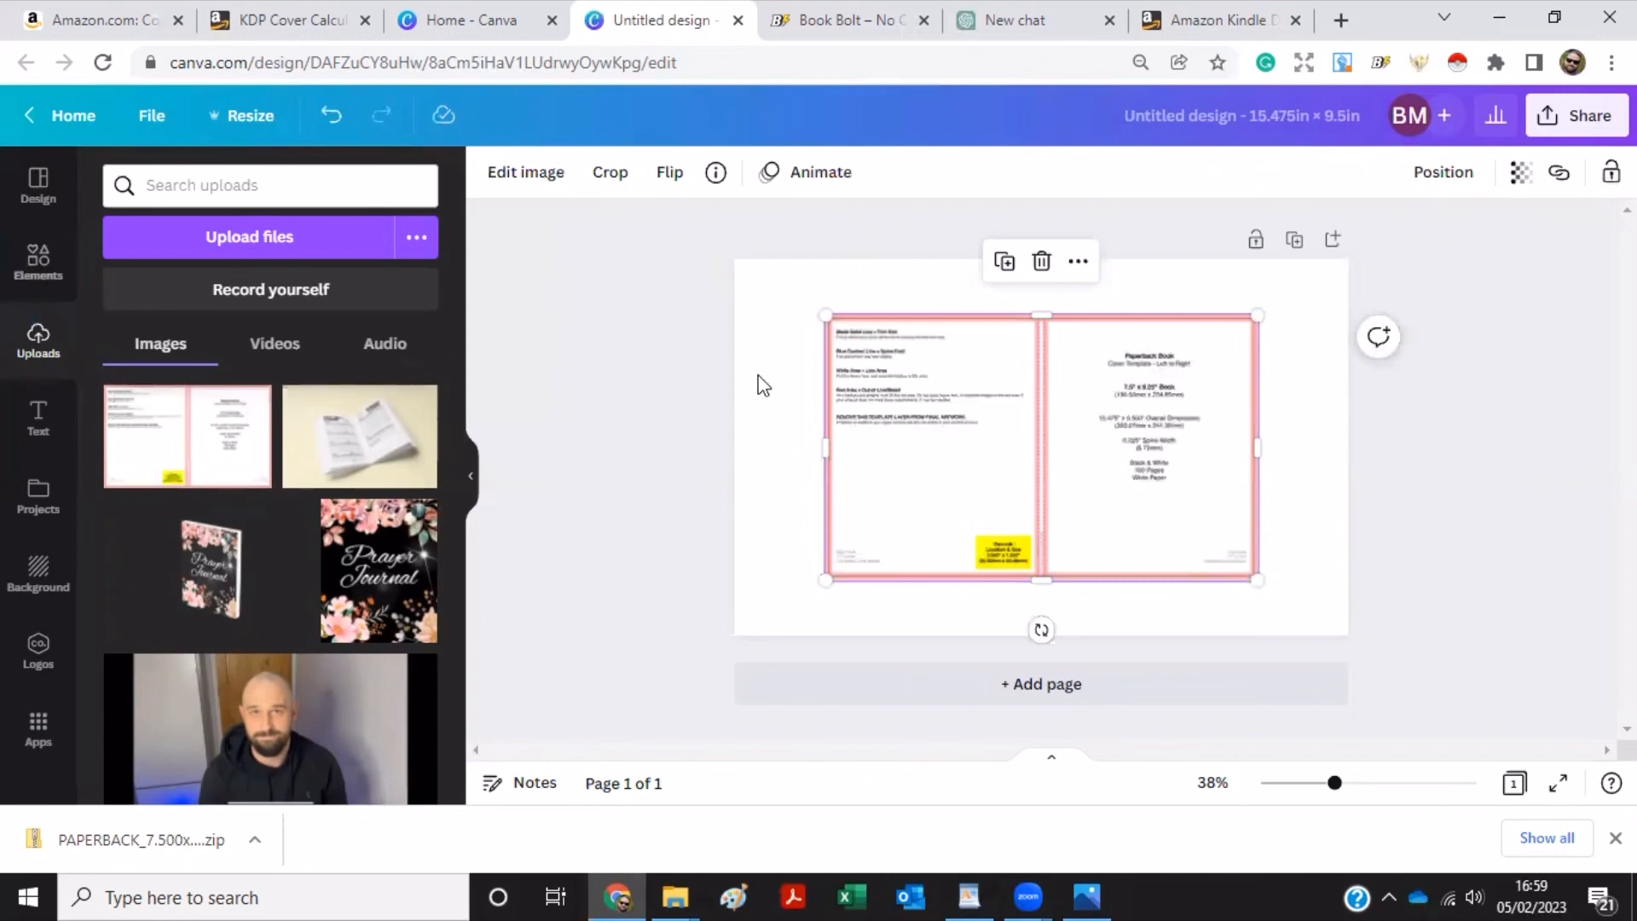
mouse_move(843, 331)
left_mouse_down()
mouse_move(827, 305)
mouse_move(870, 325)
mouse_move(847, 334)
left_mouse_up()
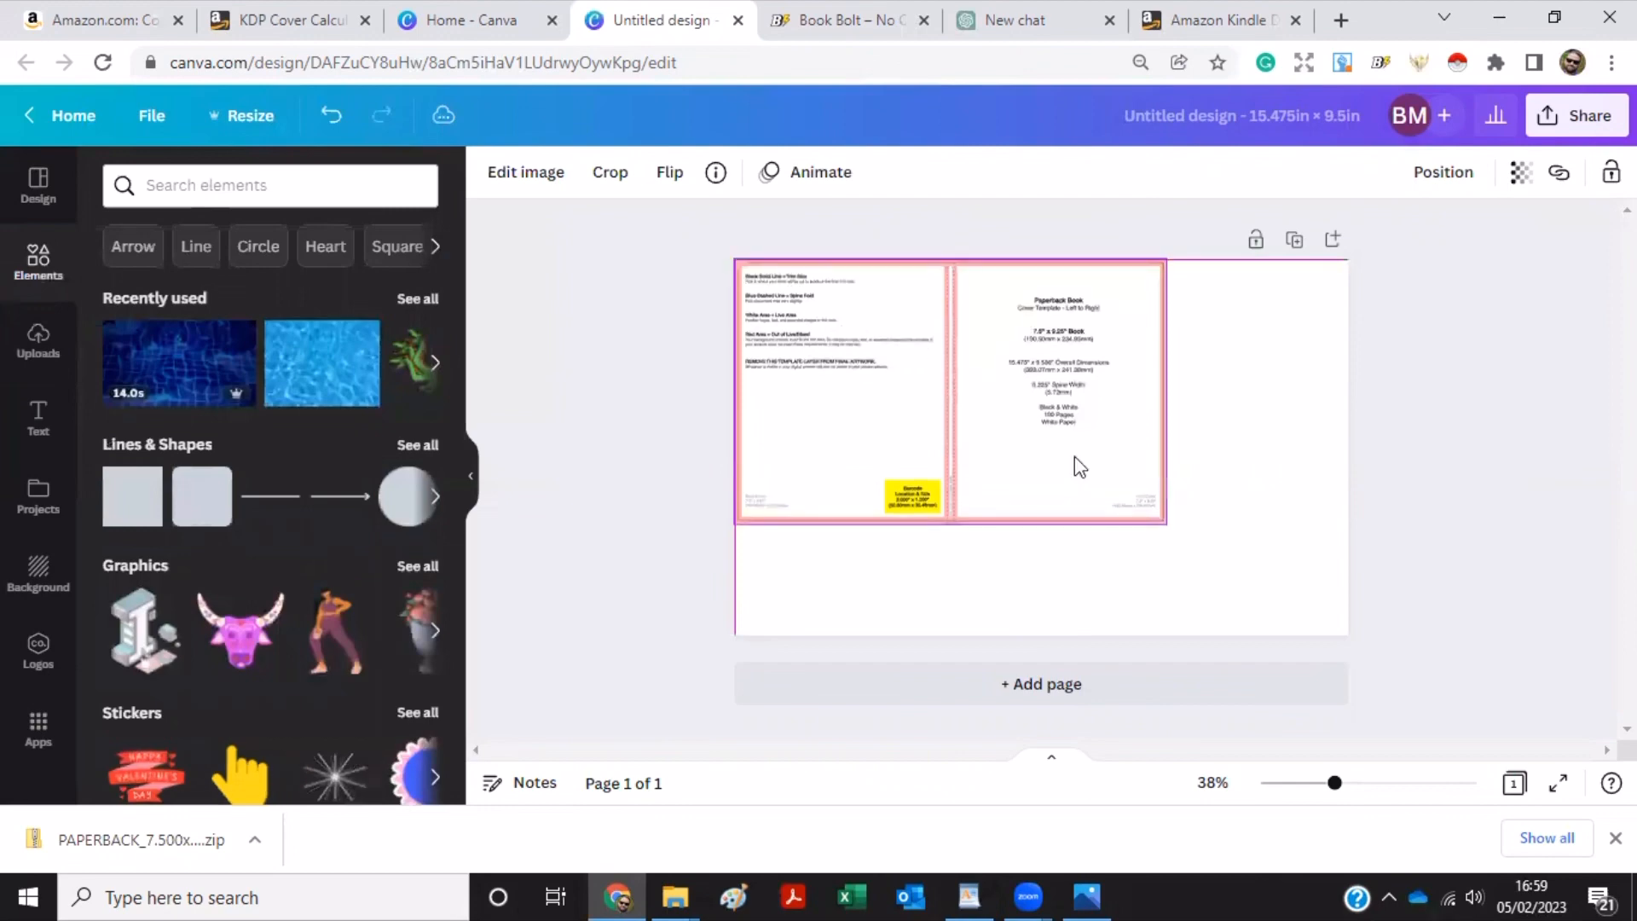
left_click_drag(1167, 524, 1284, 588)
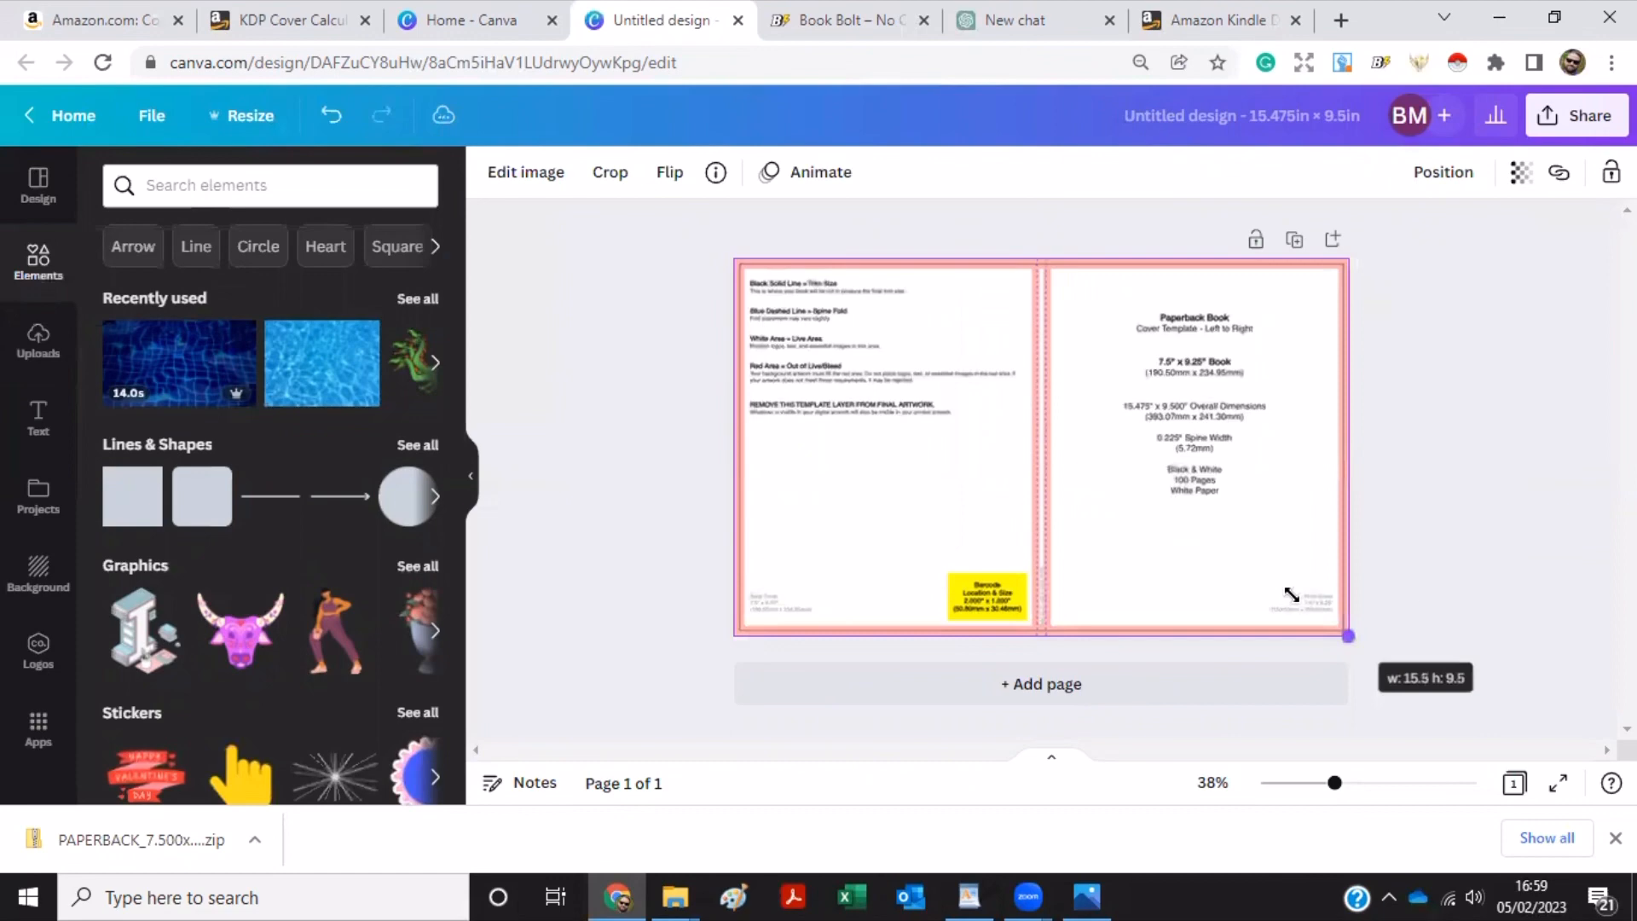
left_click(1468, 582)
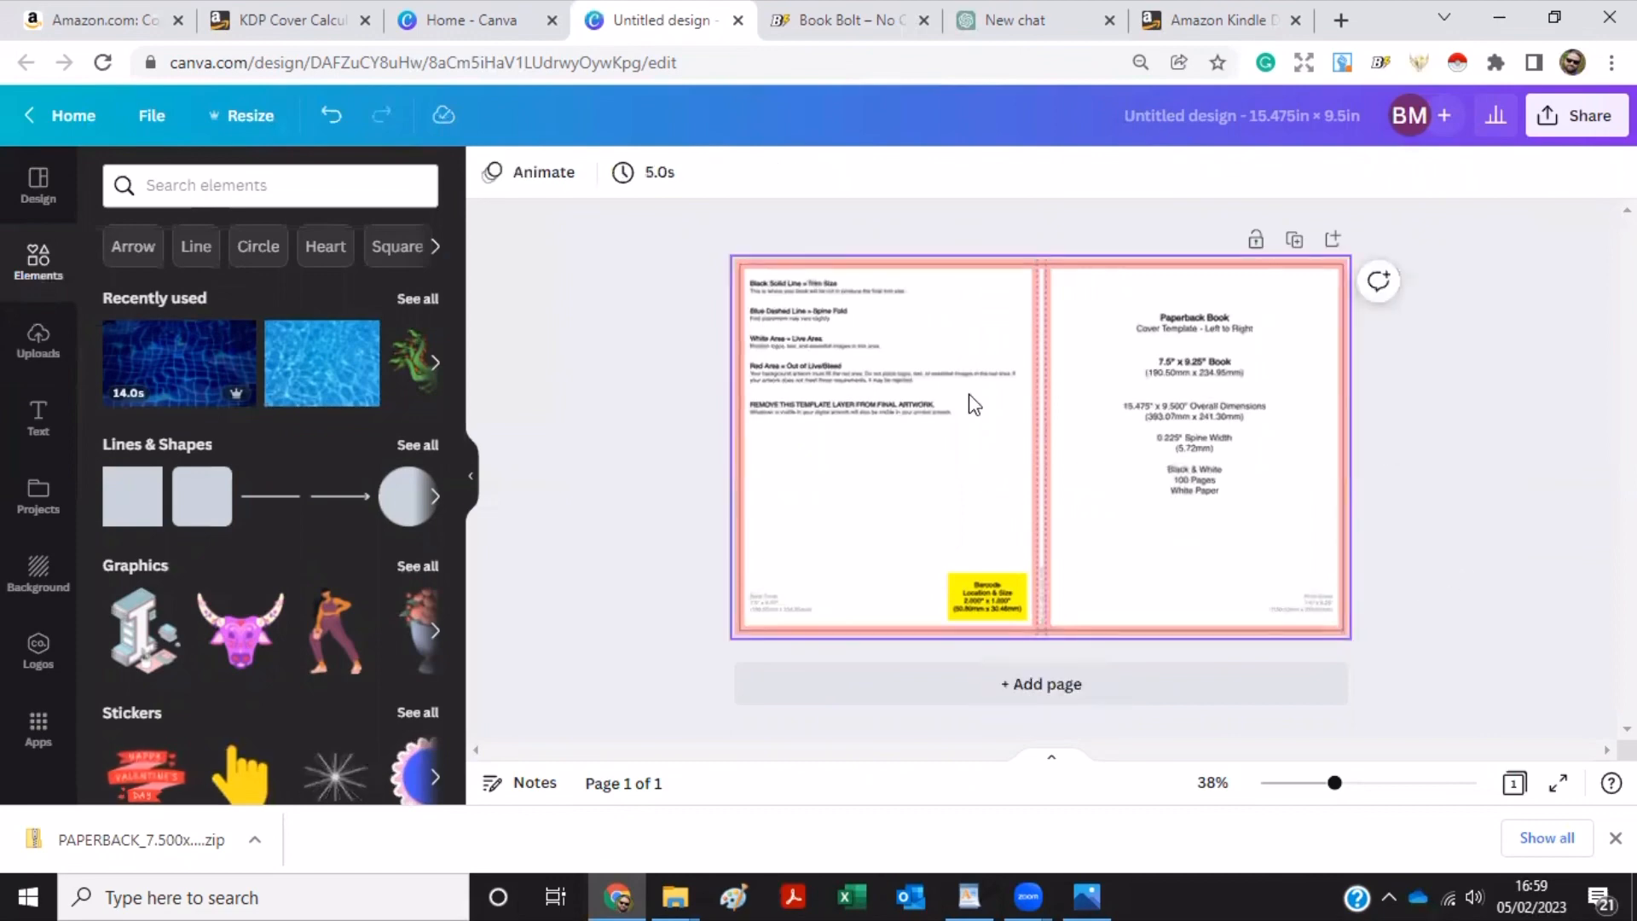
left_click(1096, 366)
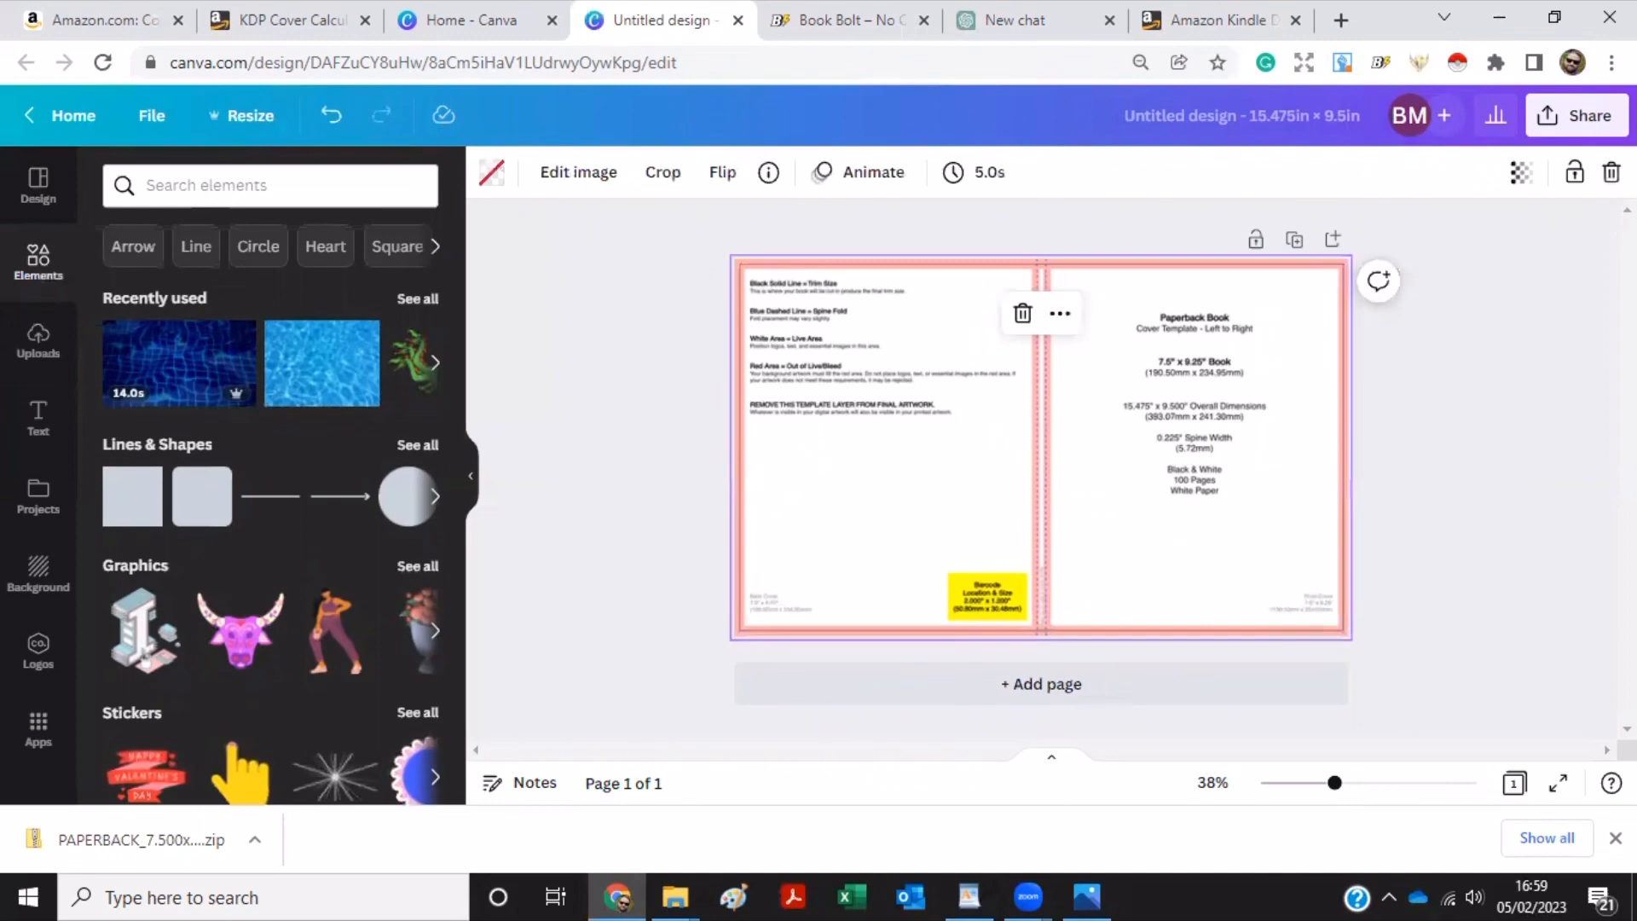
left_click(1570, 175)
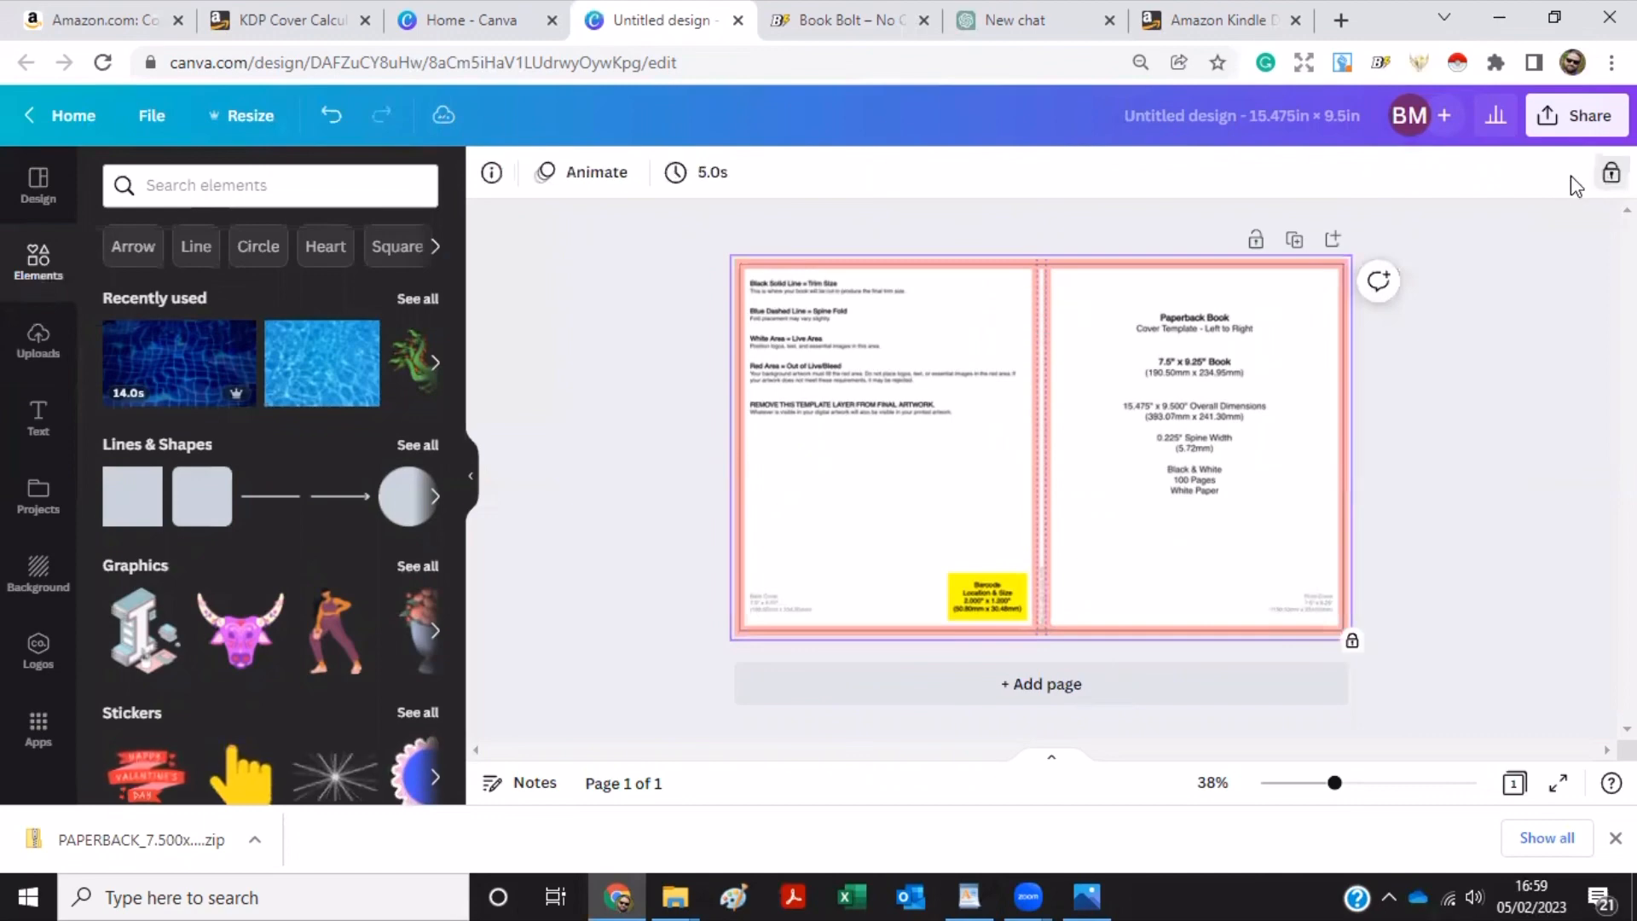
Name the design "skull notebook cover".
left_click(1297, 127)
type("skul")
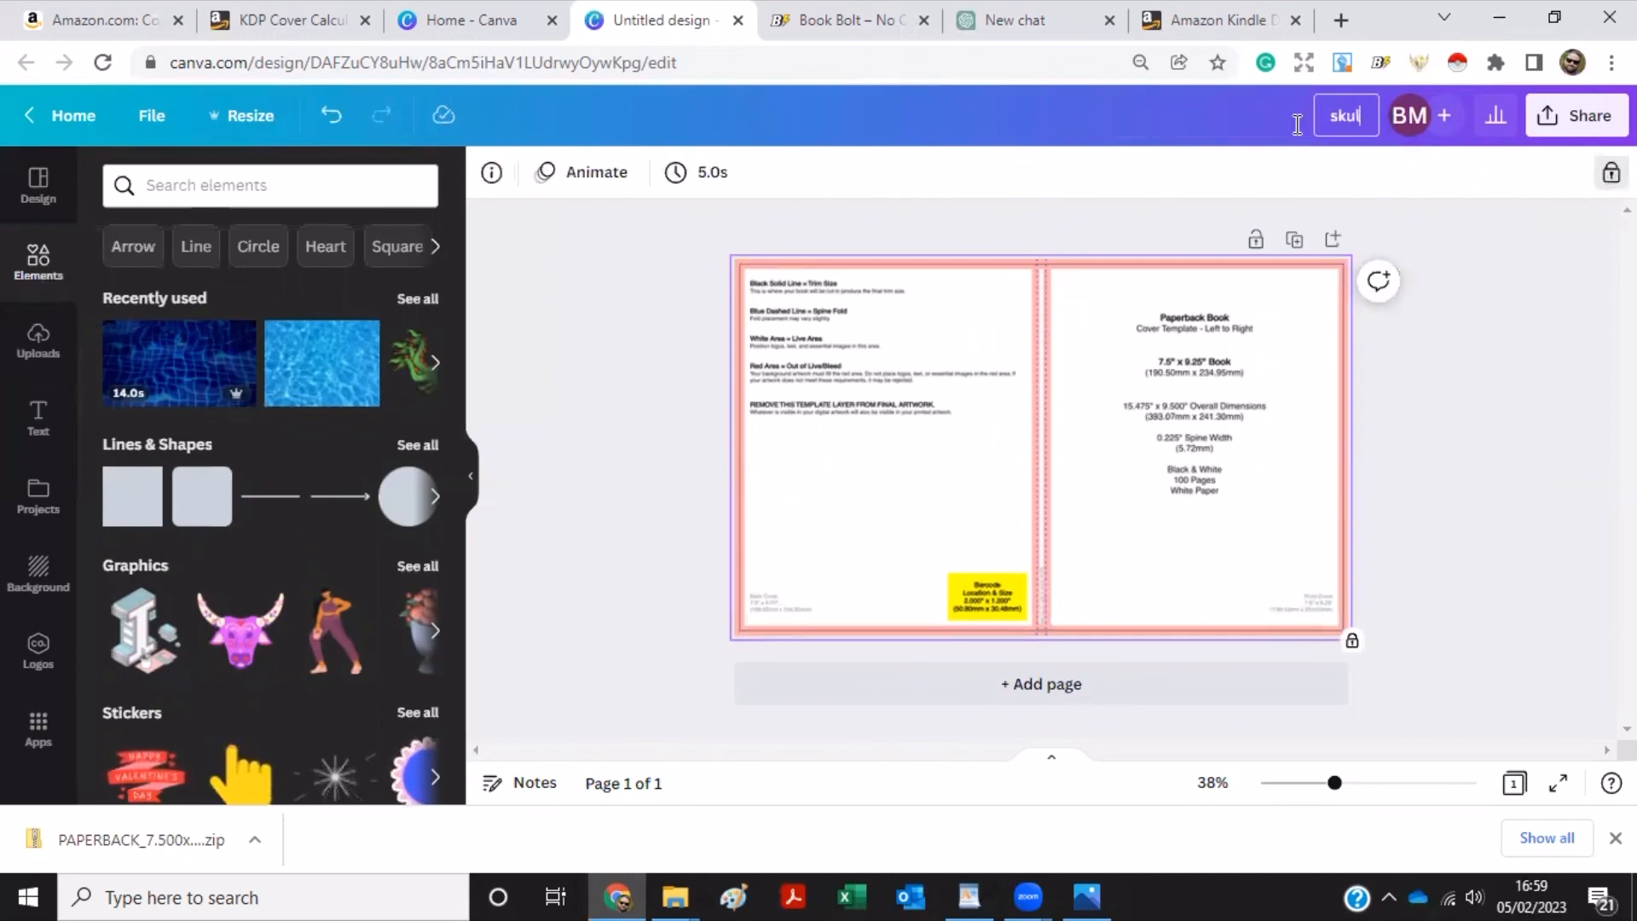
type("l notebook")
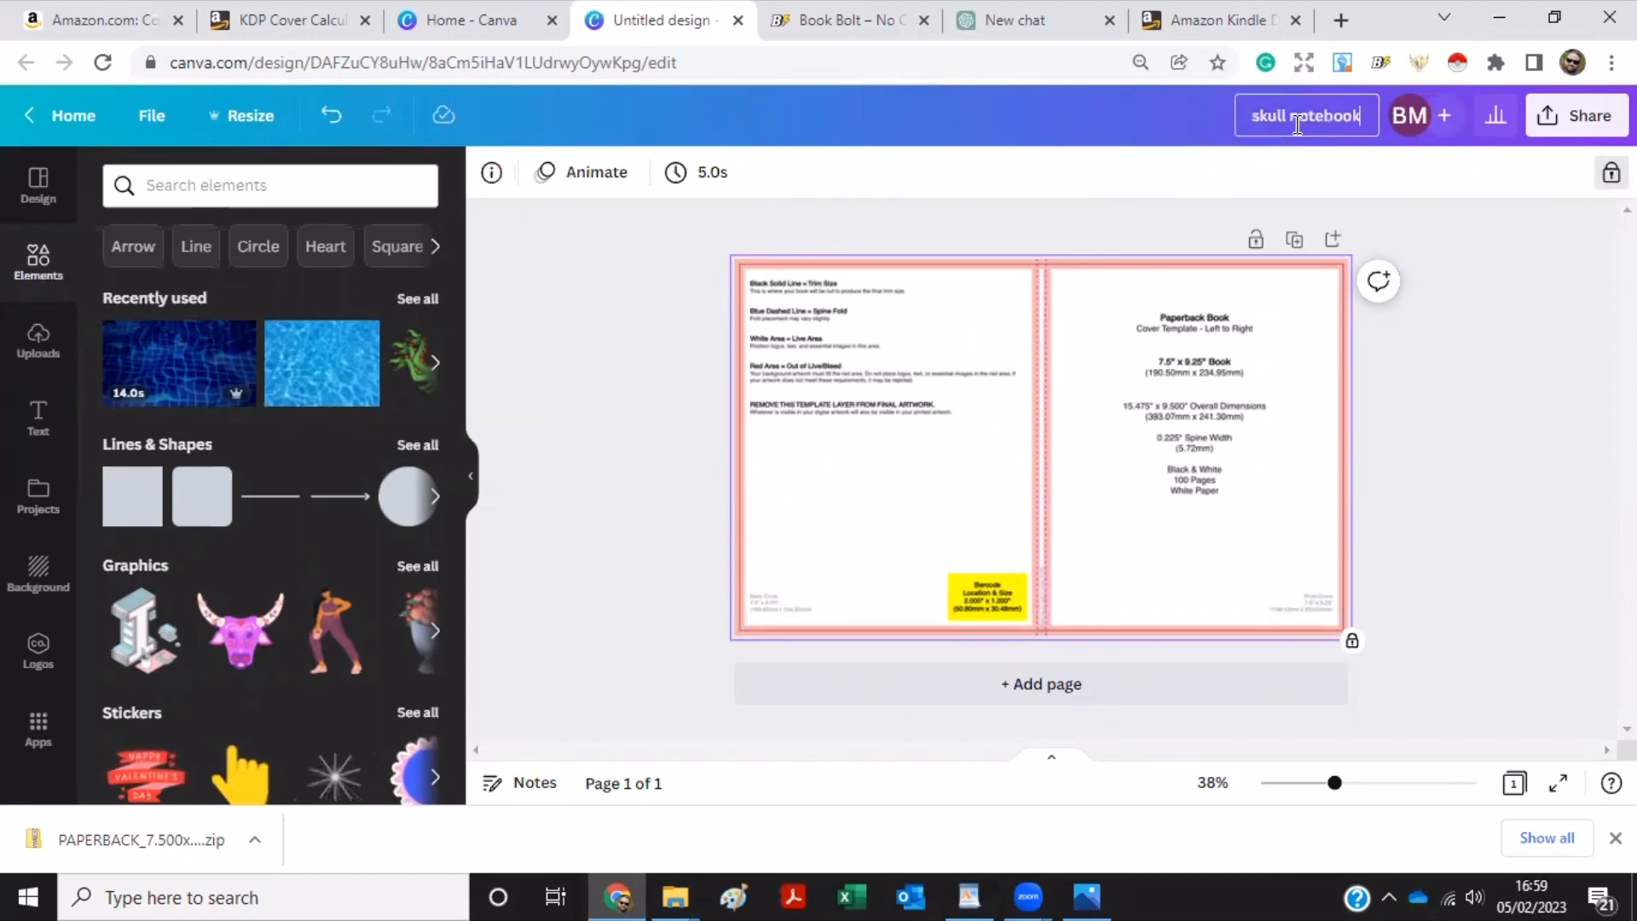
type(" cover")
left_click(1481, 356)
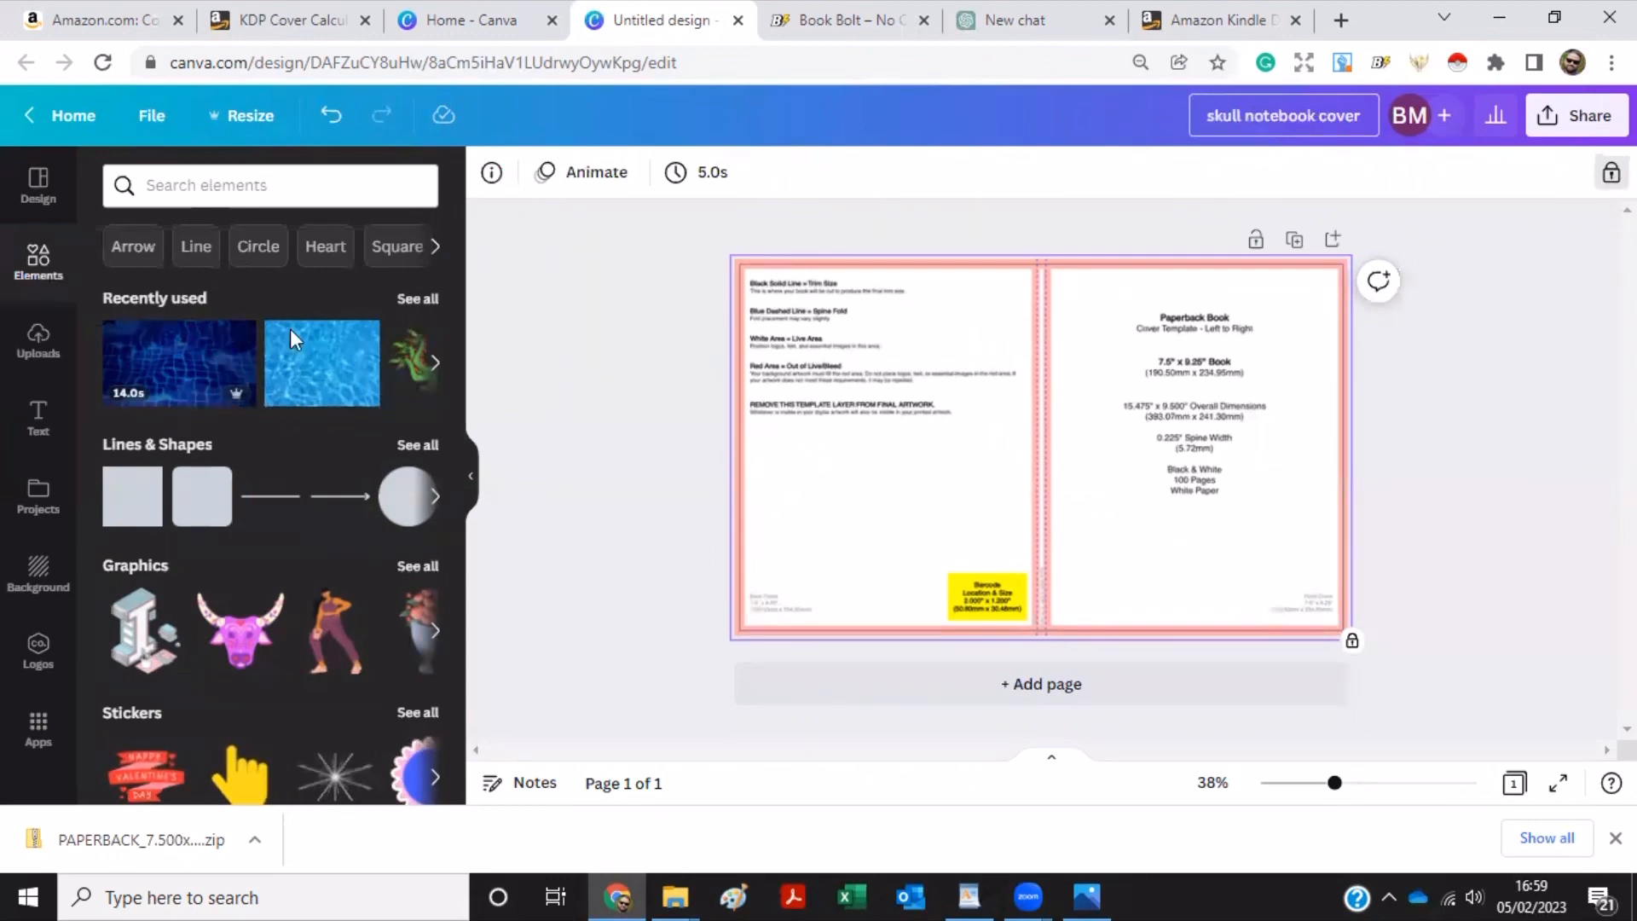
Add a square shape and enlarge it from the page's upper-left corner until it covers the whole cover template.
left_click(140, 493)
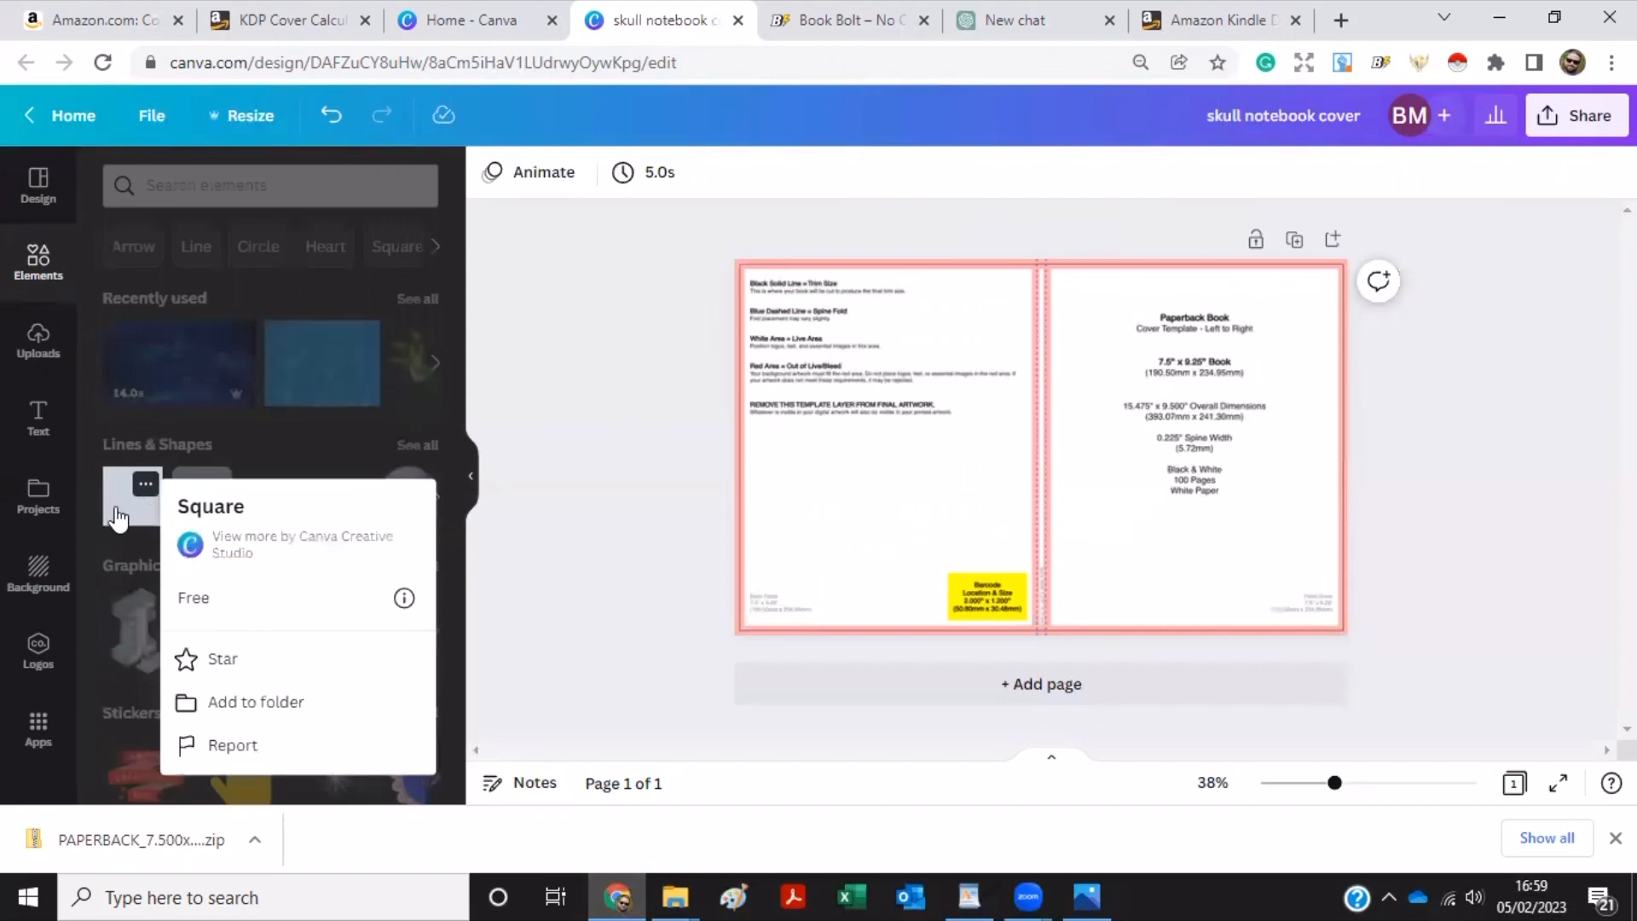
left_click(119, 518)
left_click(118, 517)
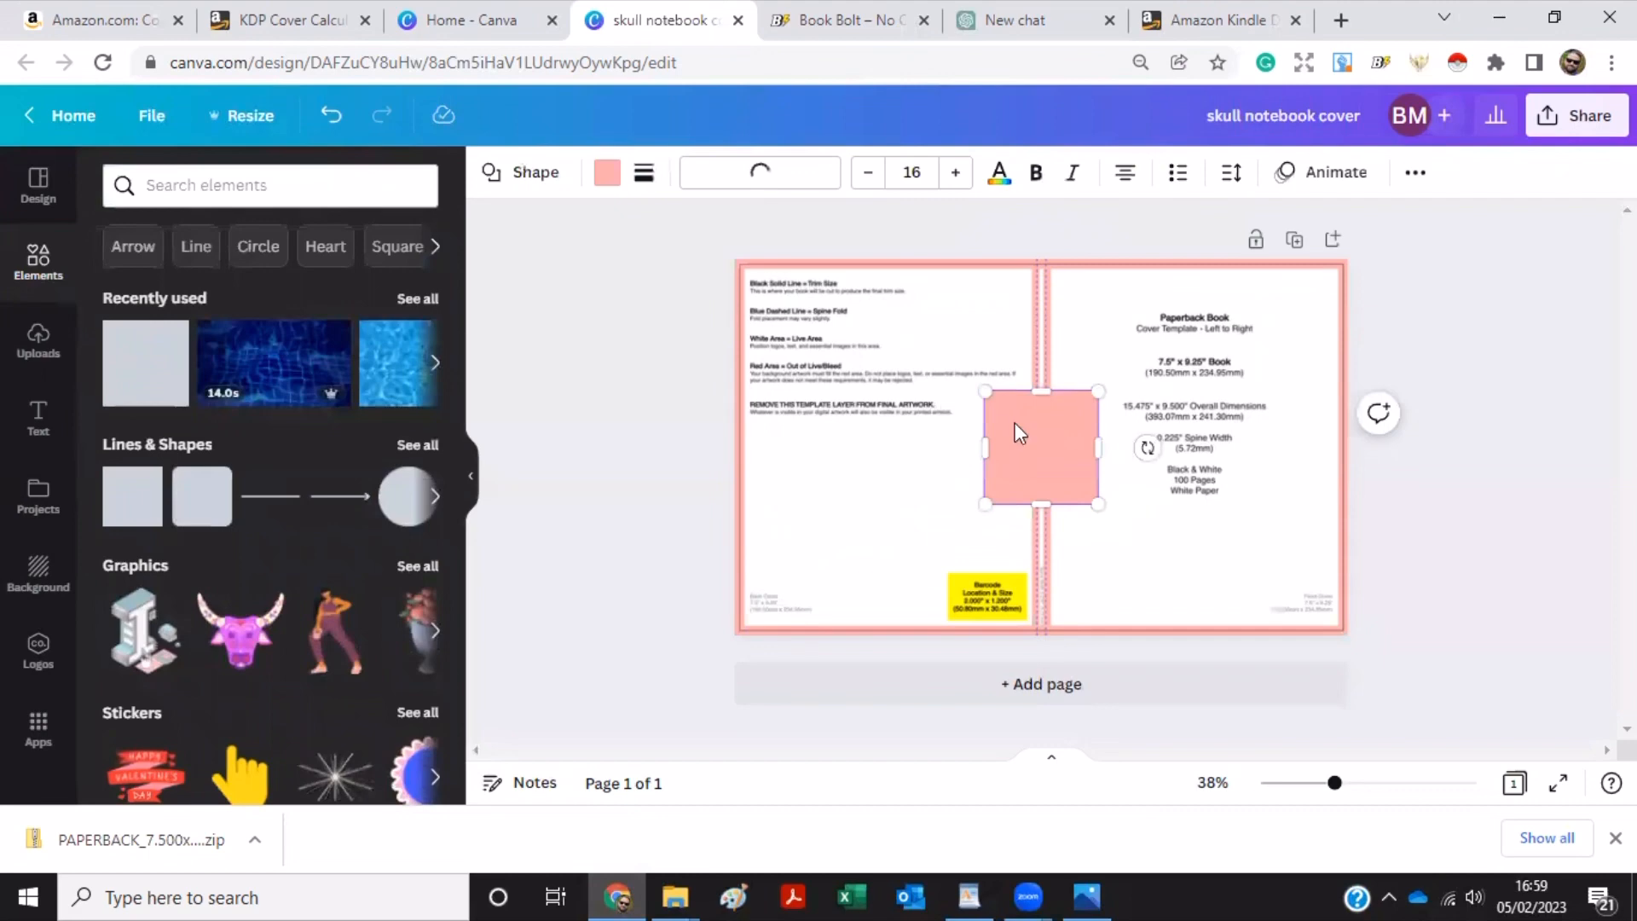
left_click_drag(922, 379, 777, 247)
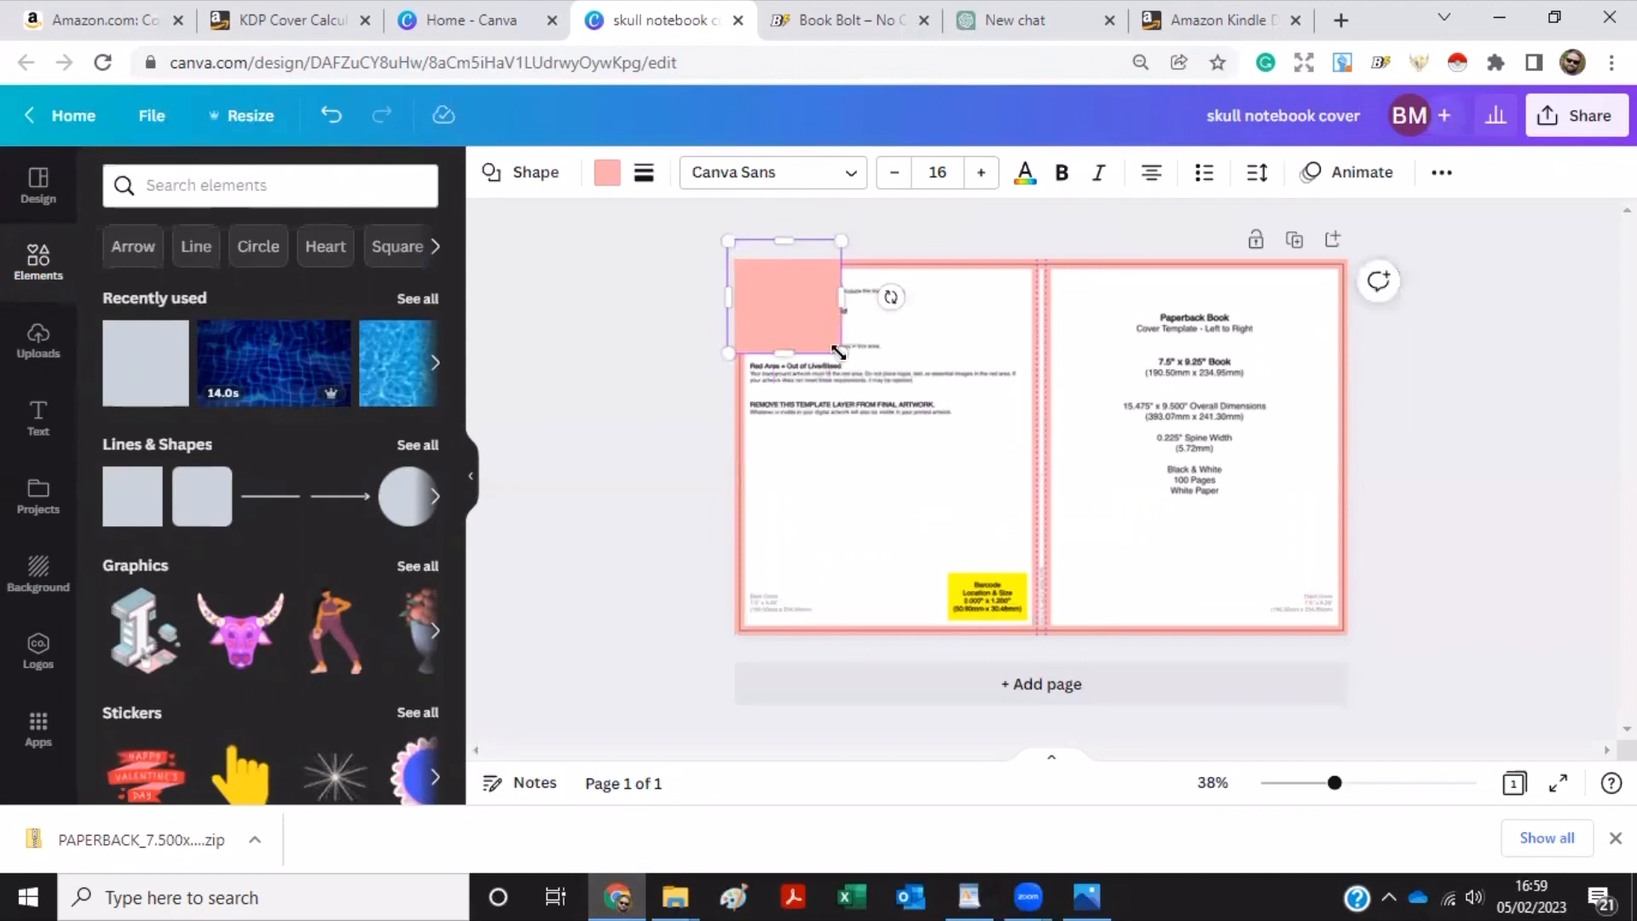
left_click_drag(839, 351, 1345, 567)
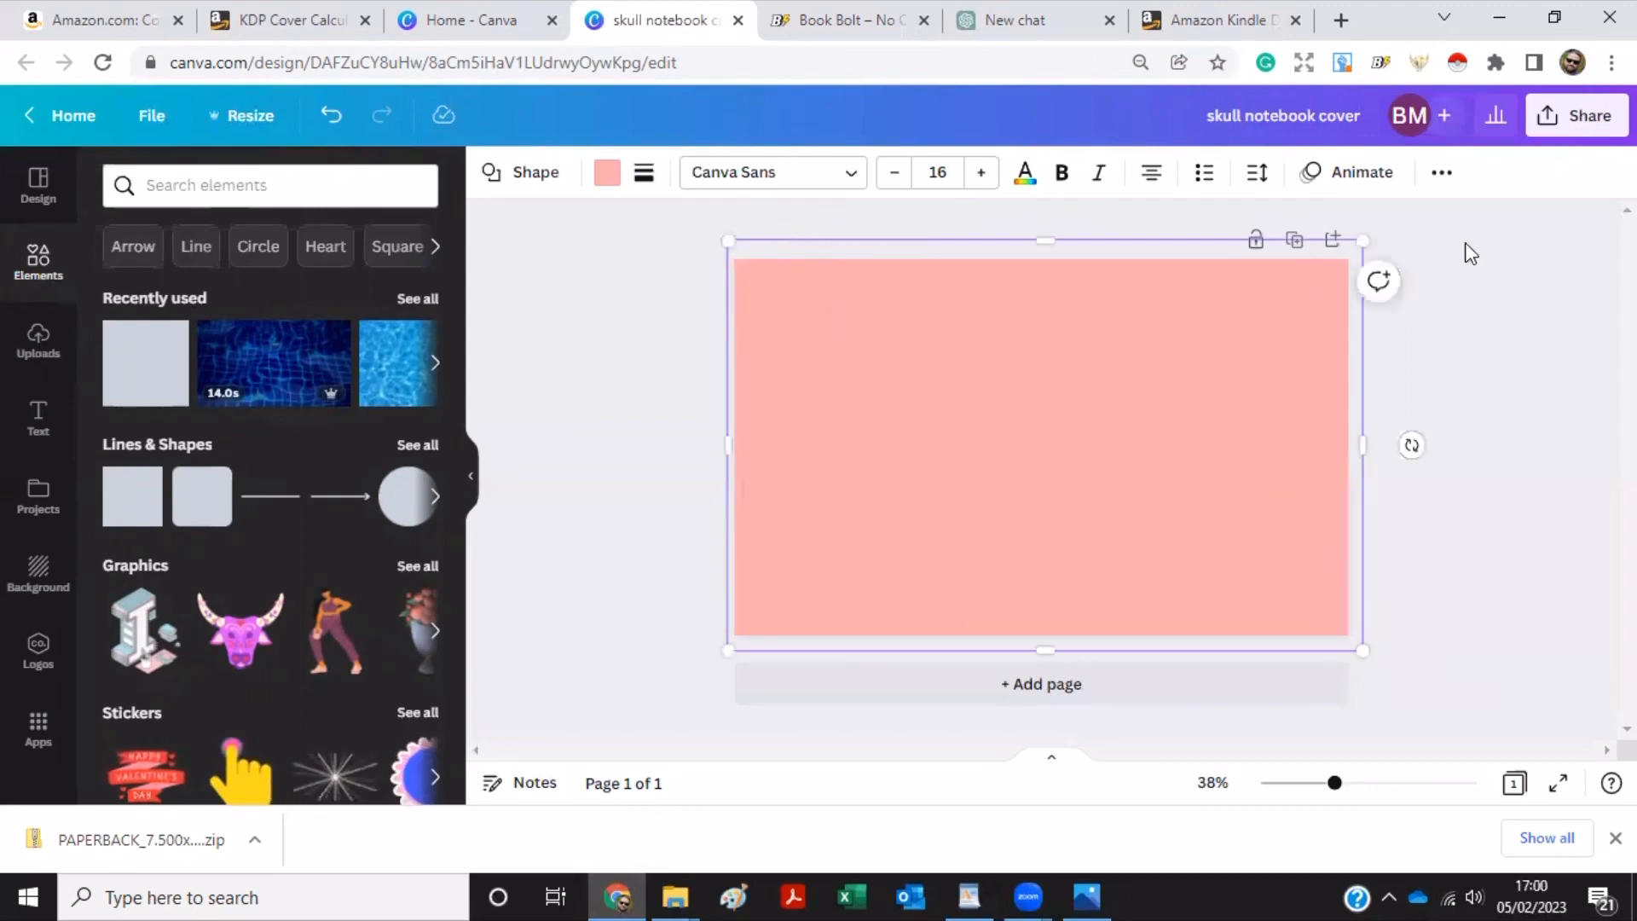
Make the pink square semi-transparent so that the cover template shows through it.
left_click(1442, 174)
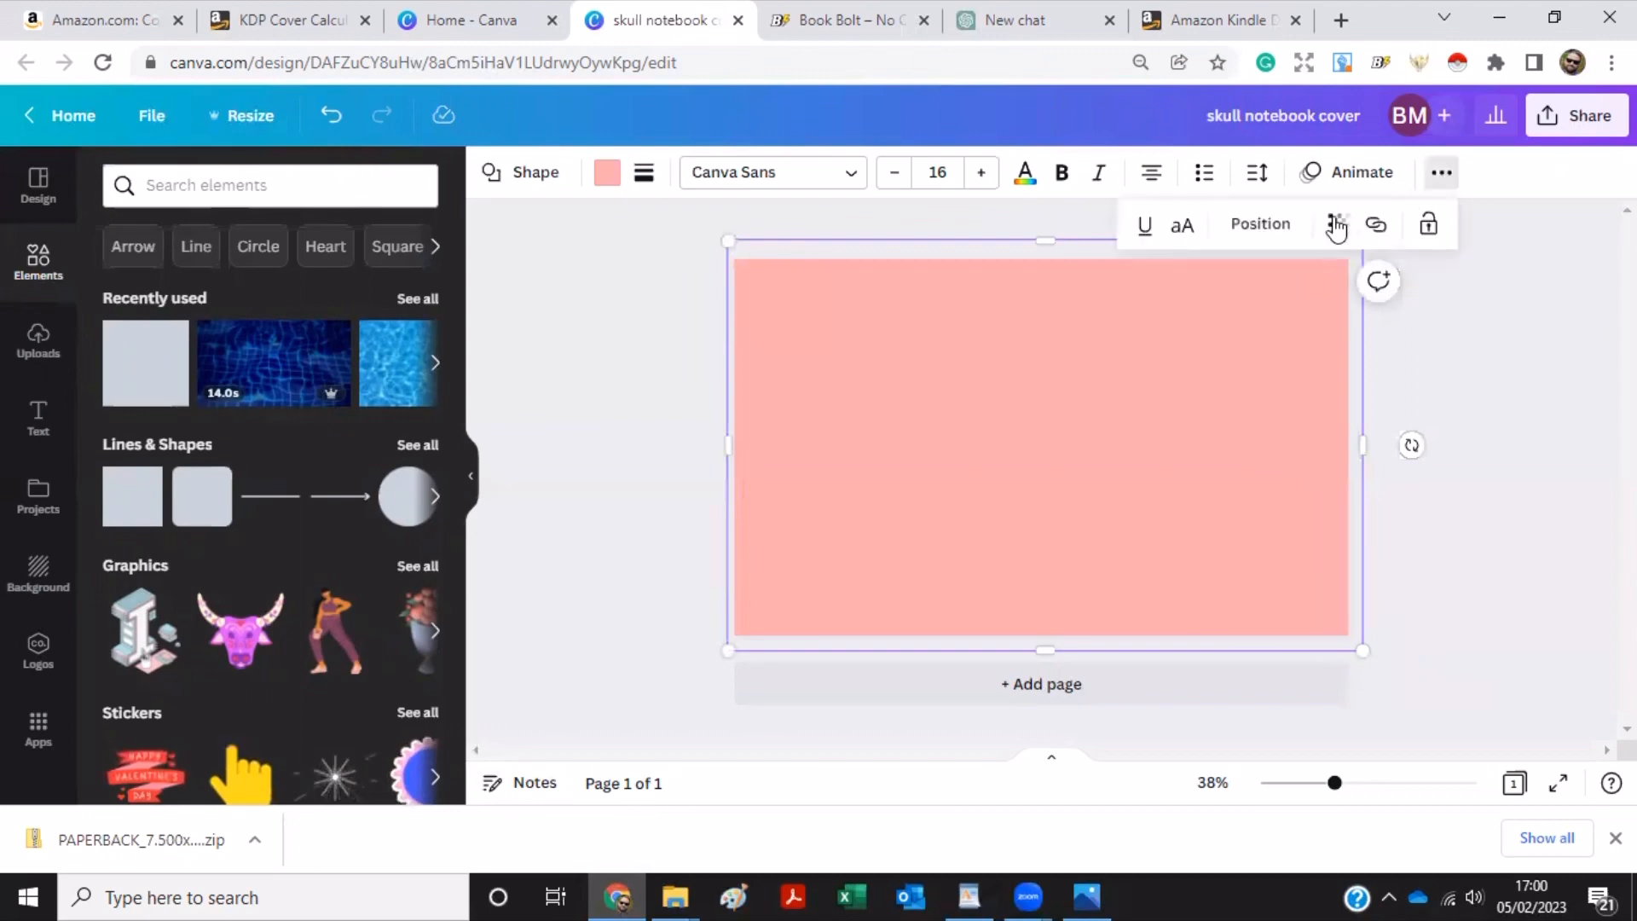
left_click(1337, 224)
left_click_drag(1253, 315, 1235, 311)
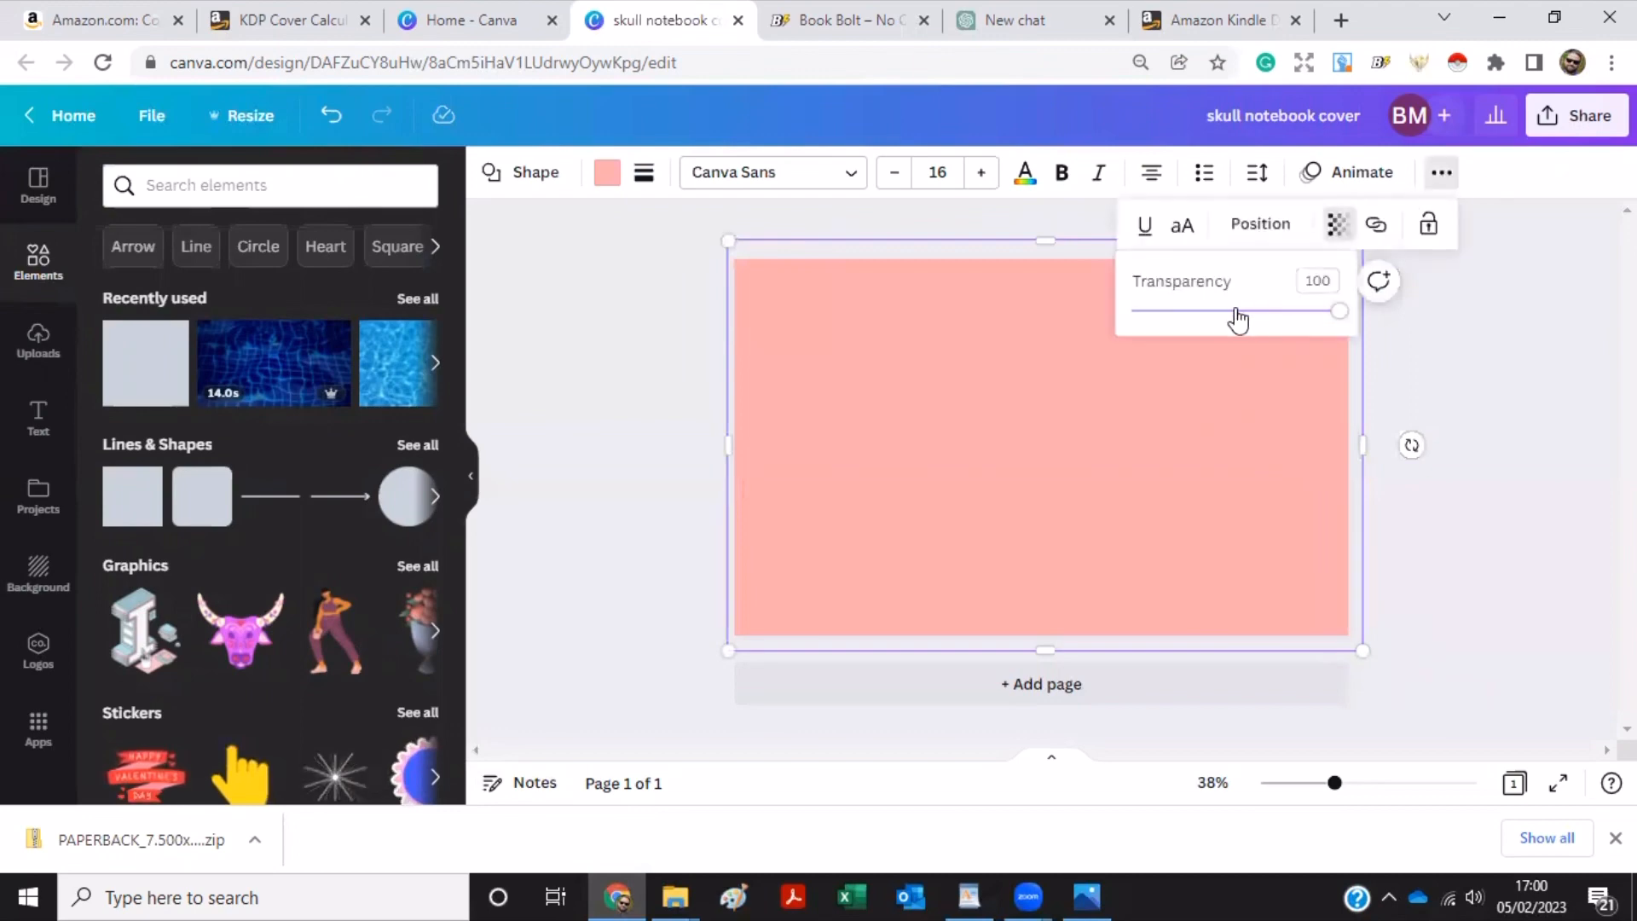
left_click(905, 307)
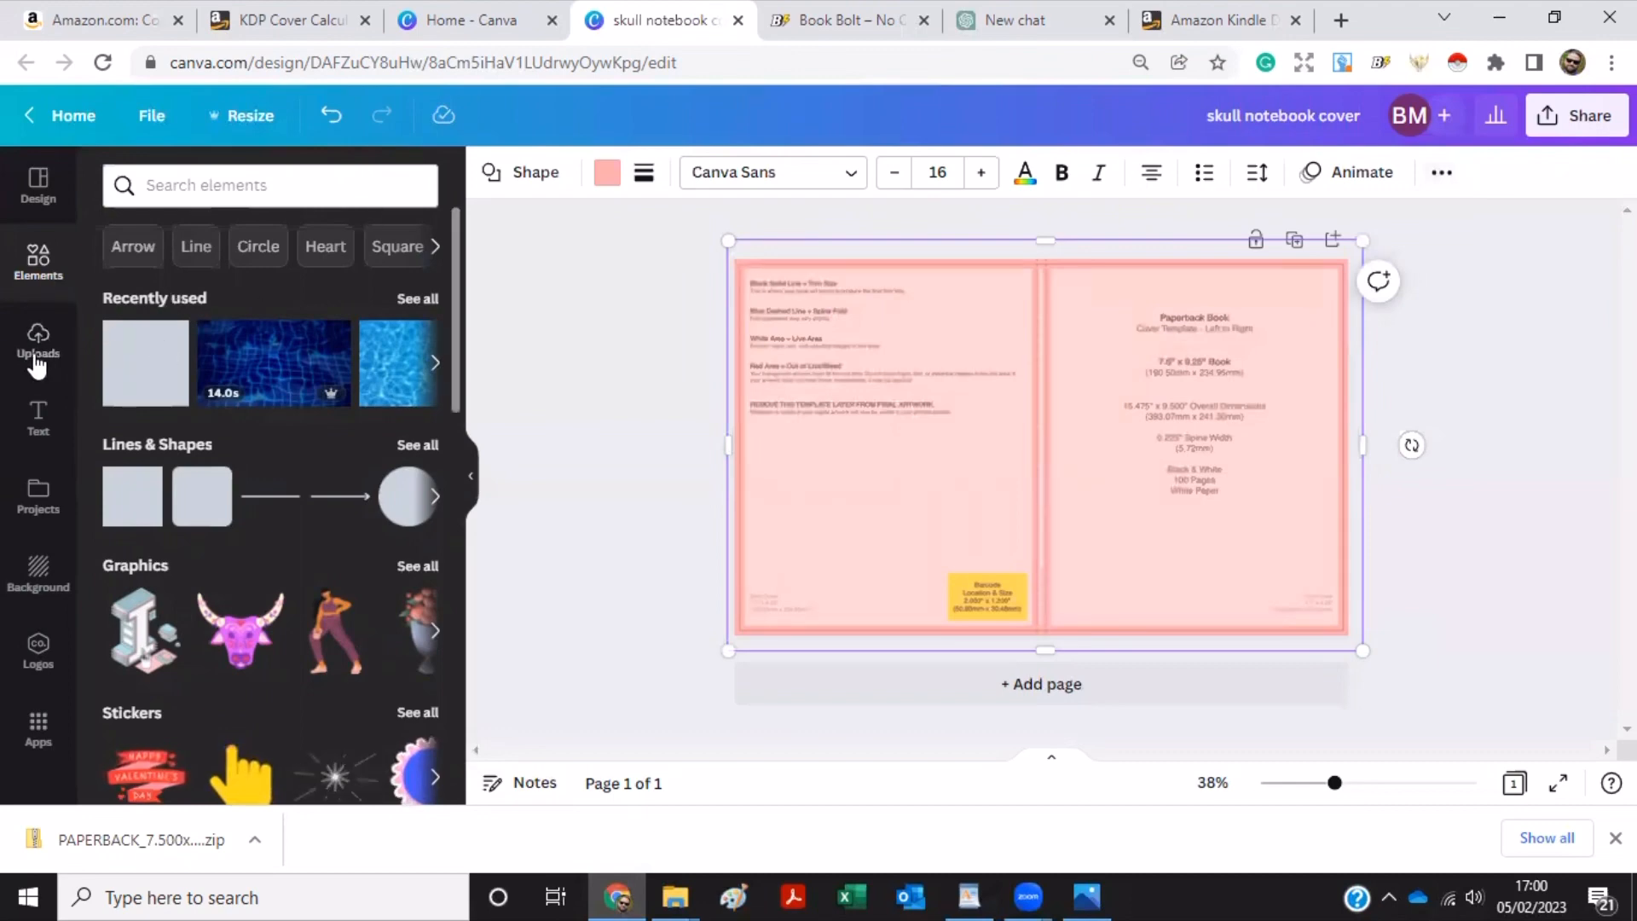
Add a heading to the cover that reads "Skull Notebook", with each word on its own line.
left_click(36, 434)
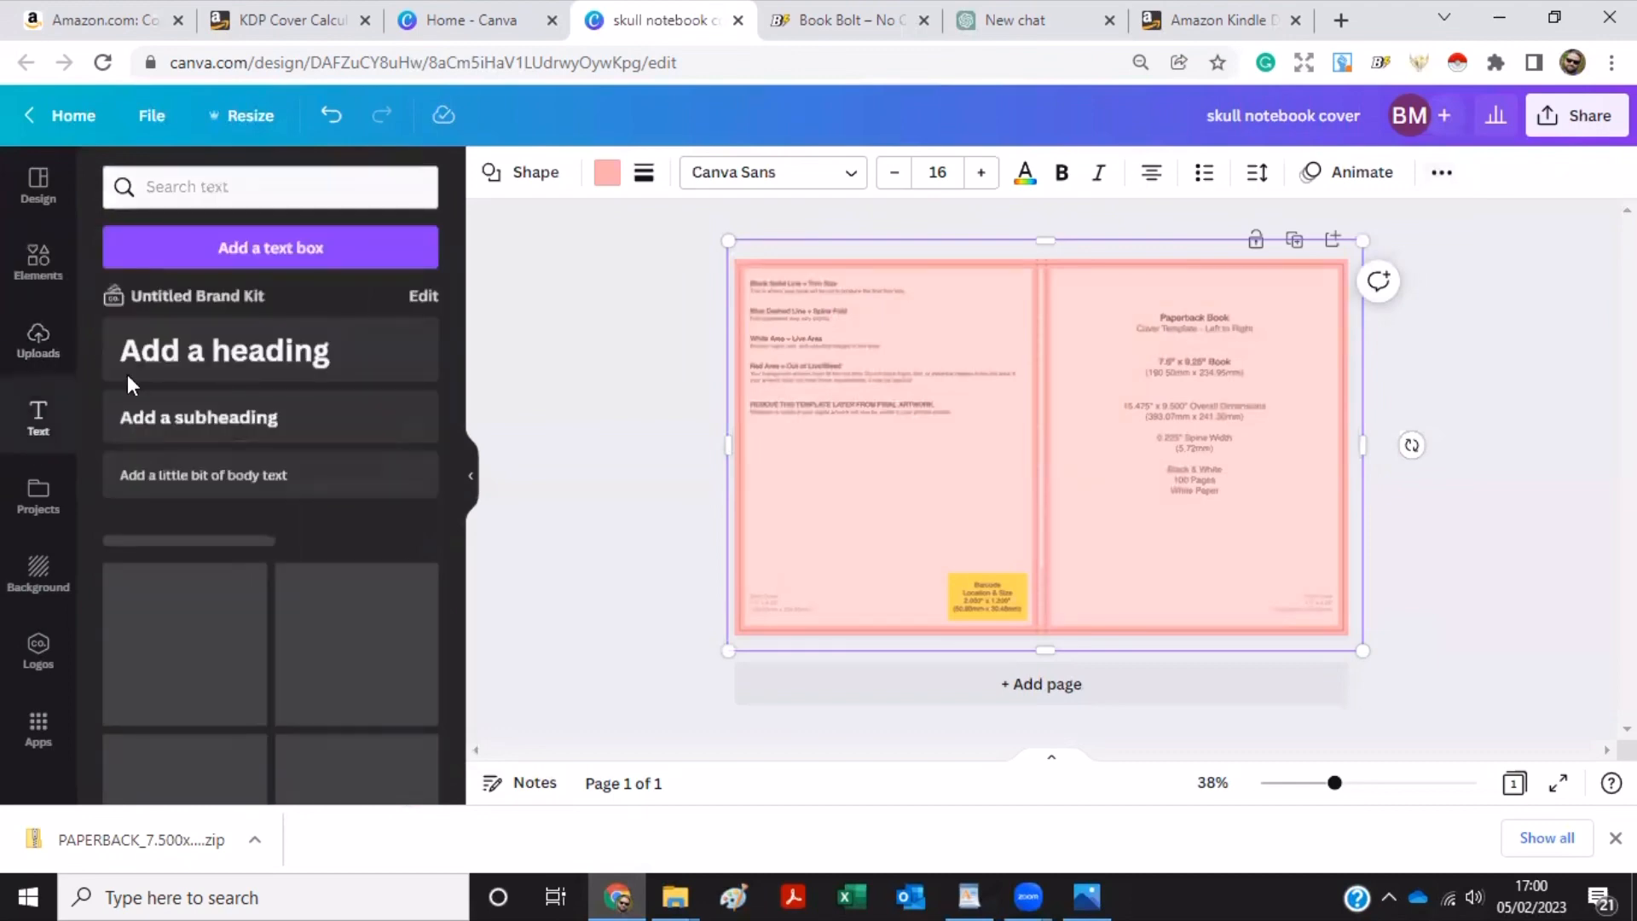
left_click(322, 354)
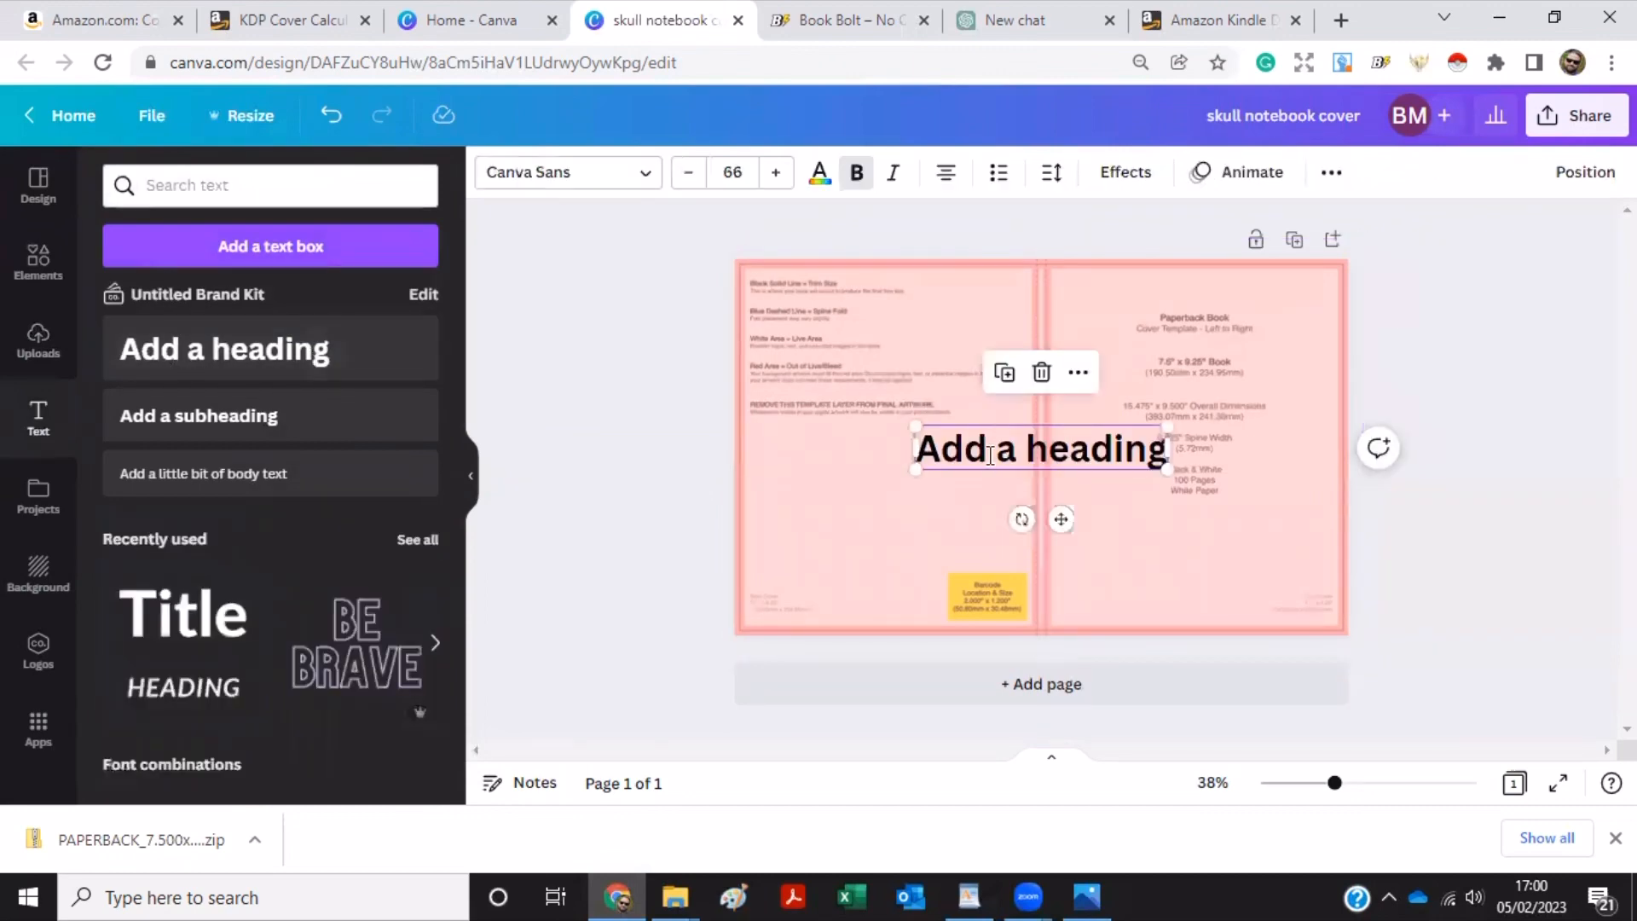
double_click(990, 456)
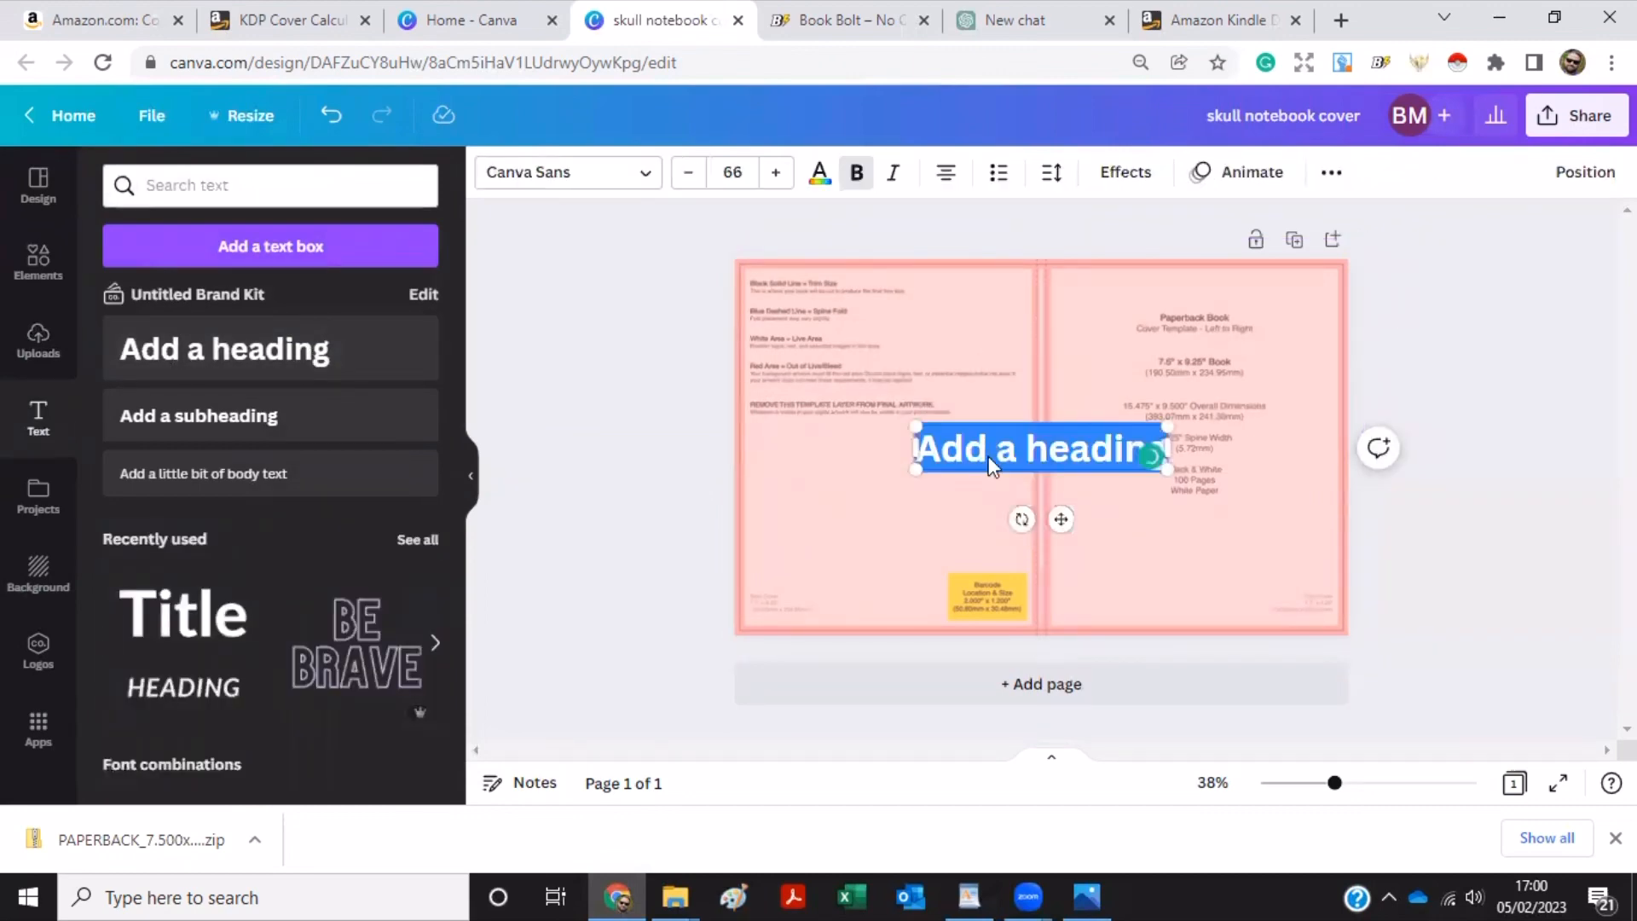
key("BackSpace")
type("S")
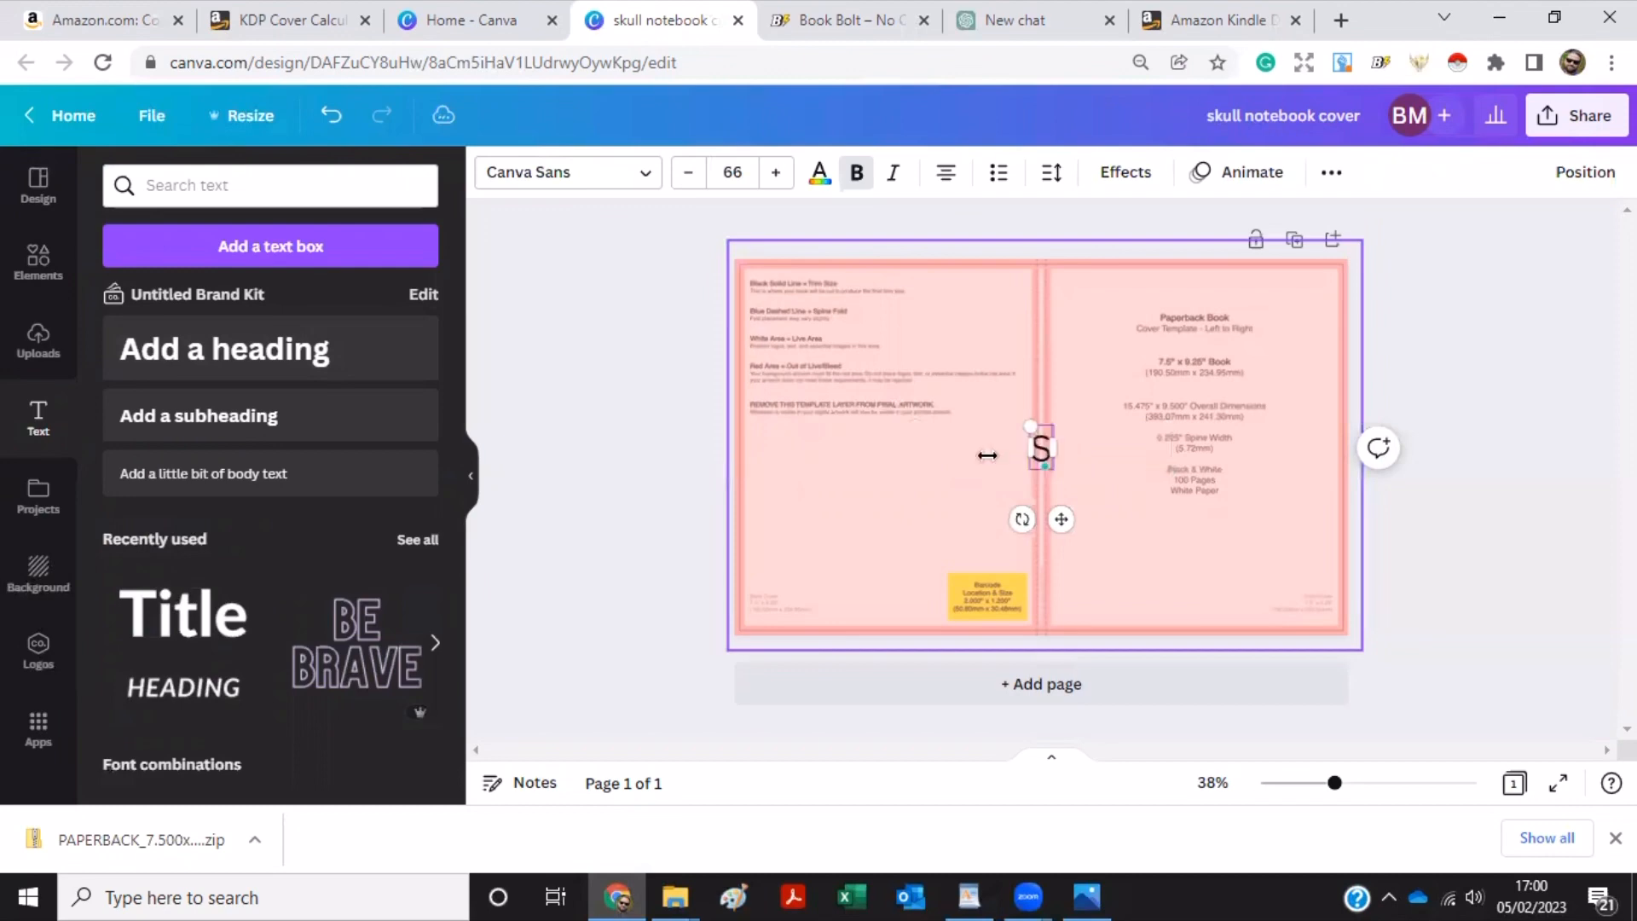
type("kull not")
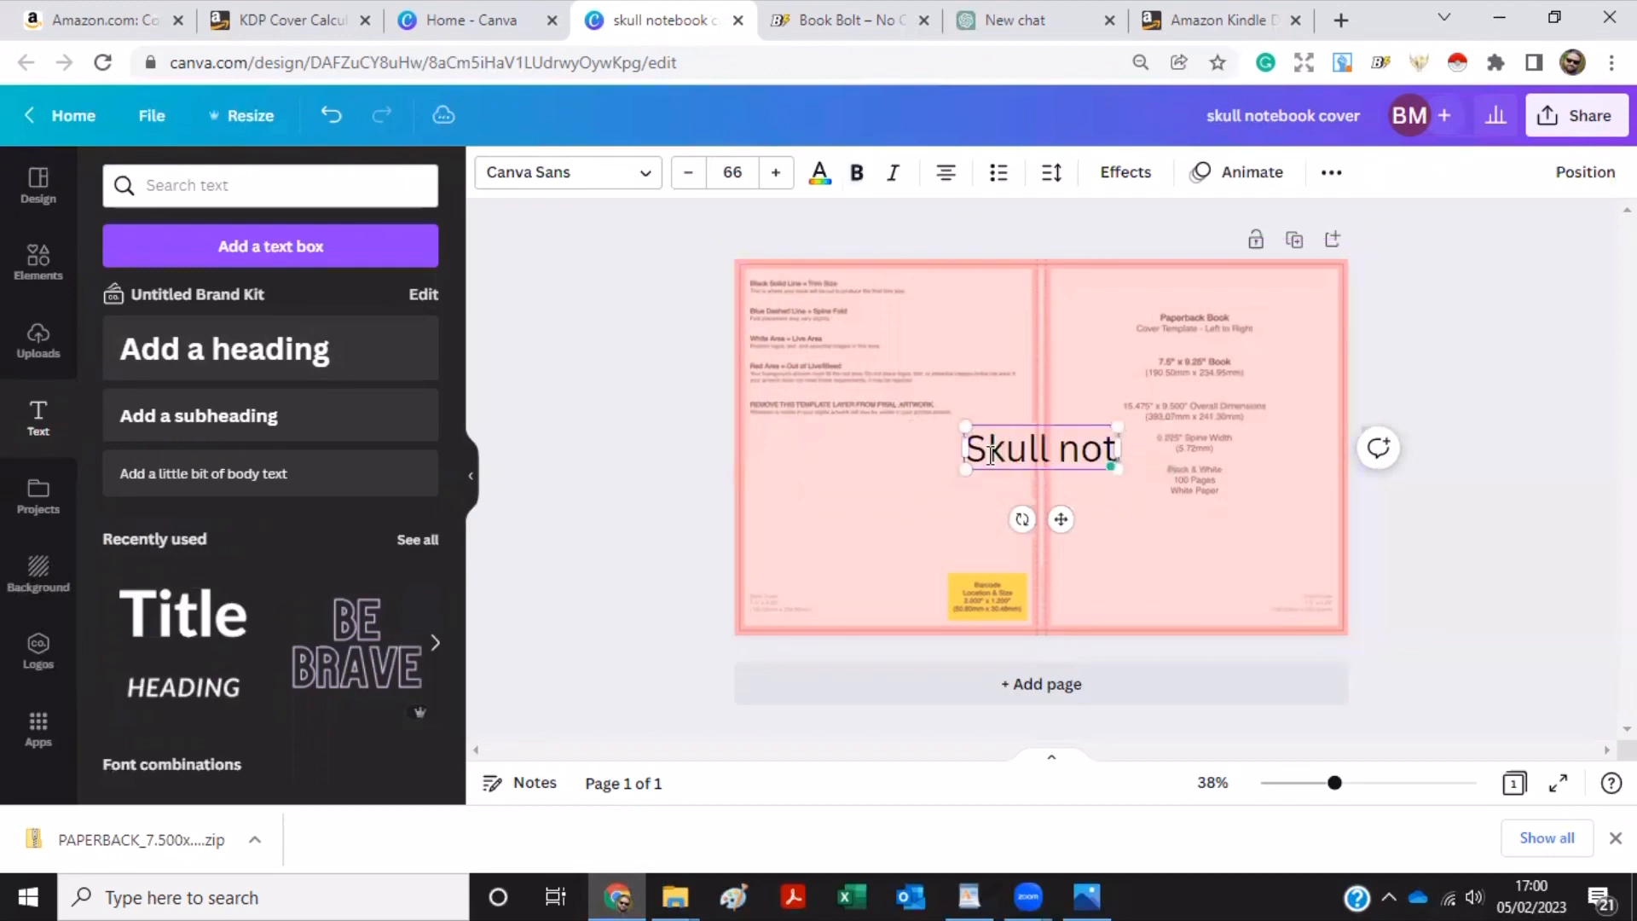
type("ebook")
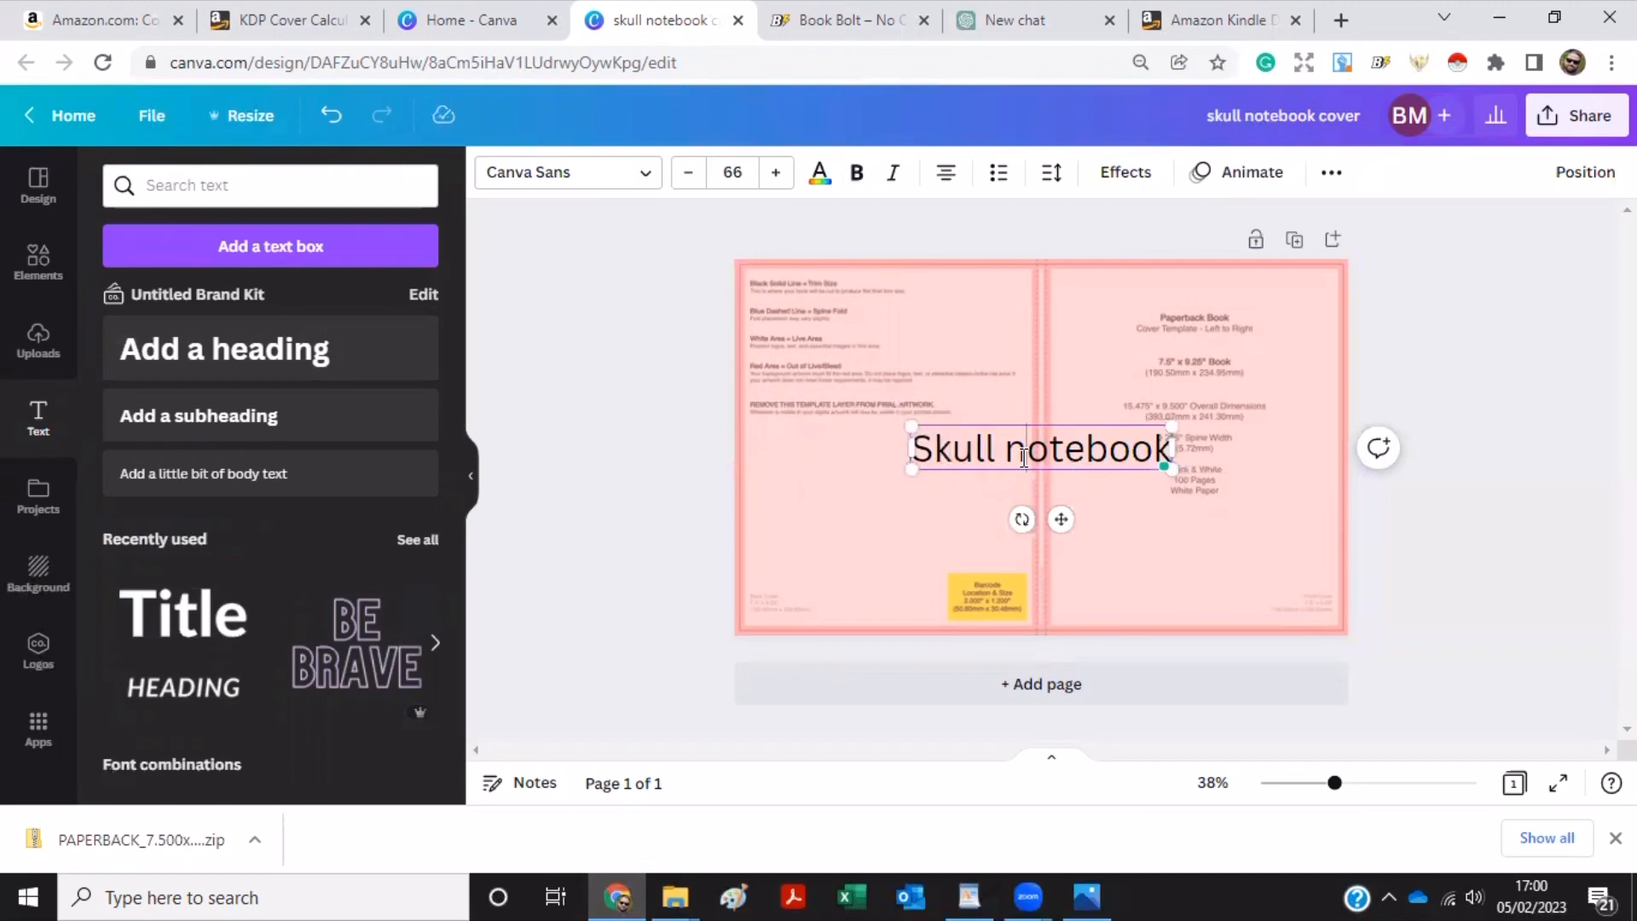
key("BackSpace")
type("N")
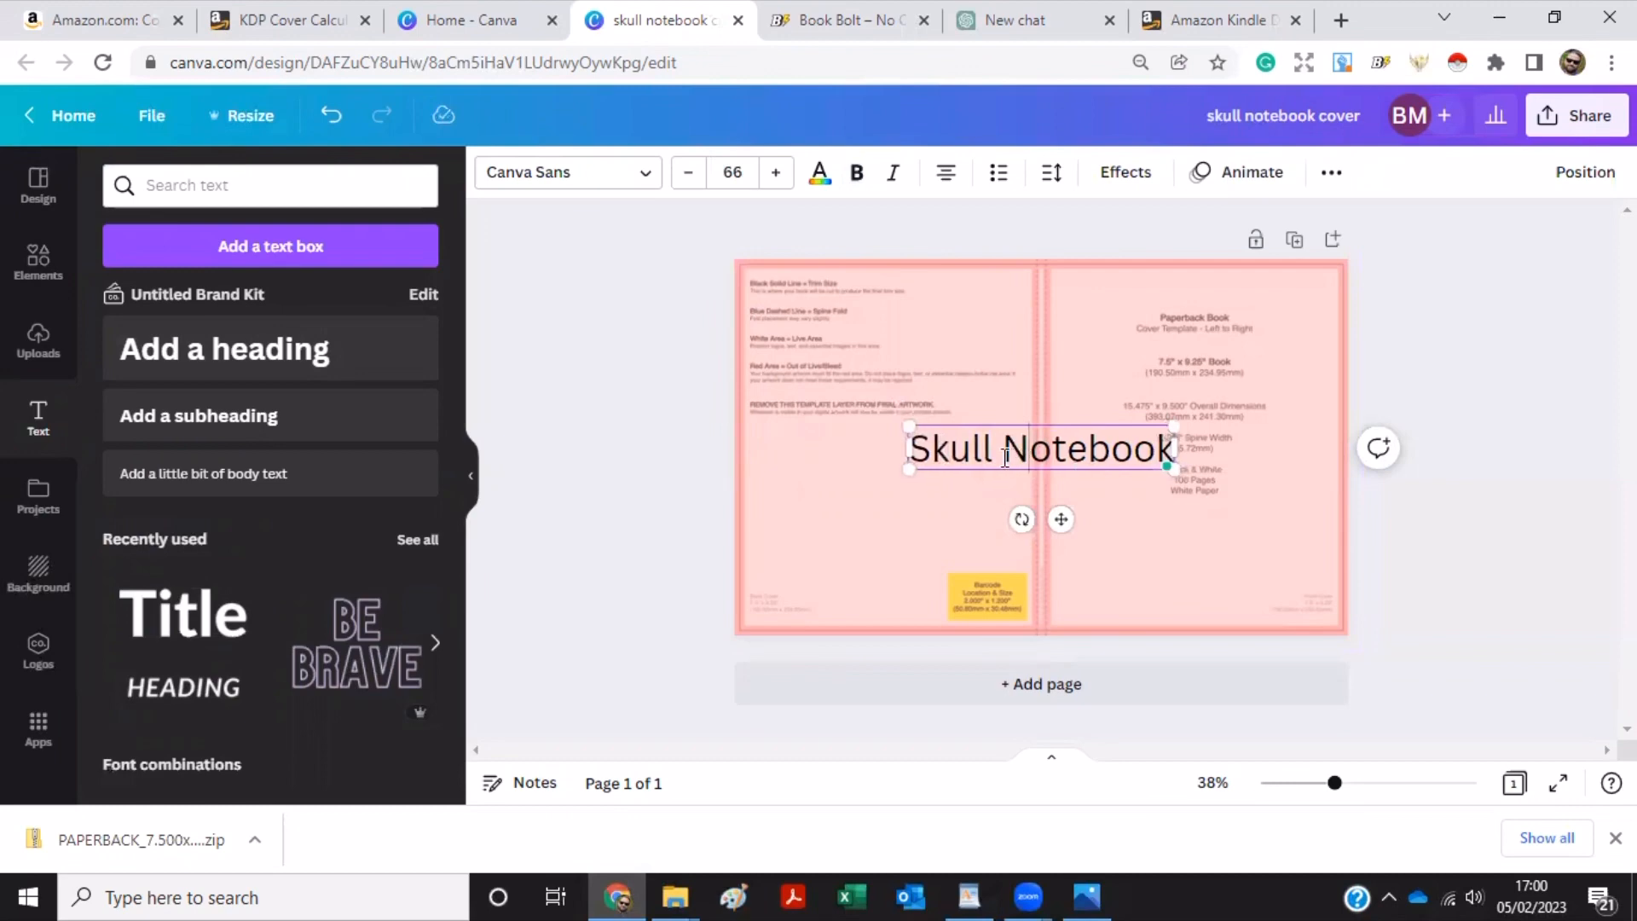
key("Left")
key("Return")
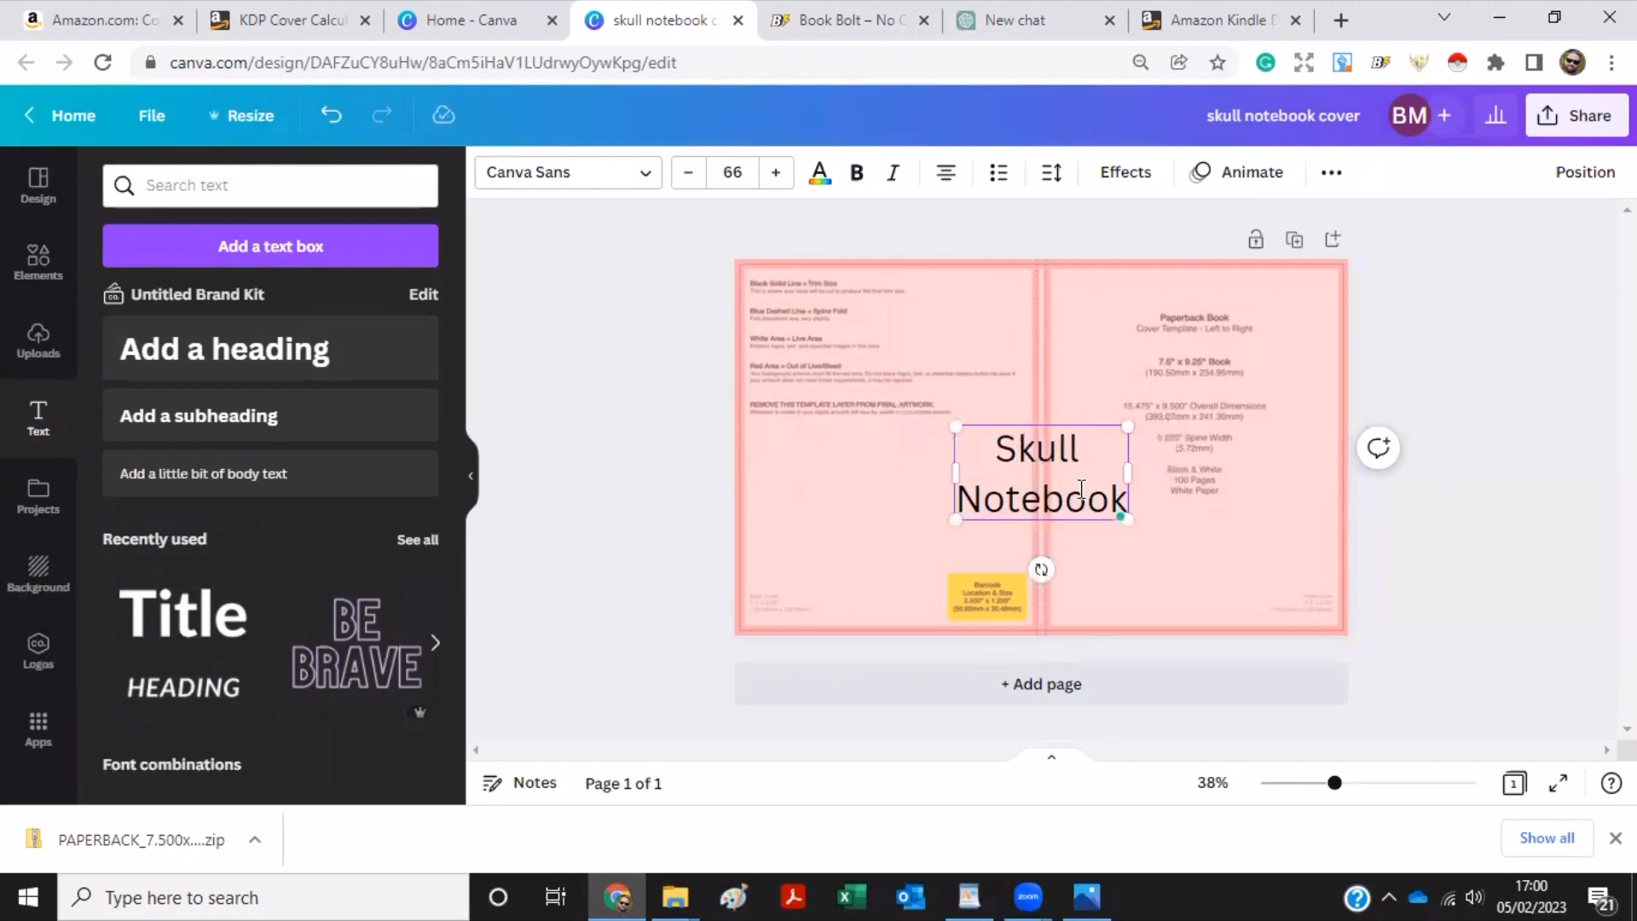
Shrink the "Skull Notebook" heading to font size 33 and move it to the upper part of the front cover.
left_click_drag(1081, 490, 1126, 503)
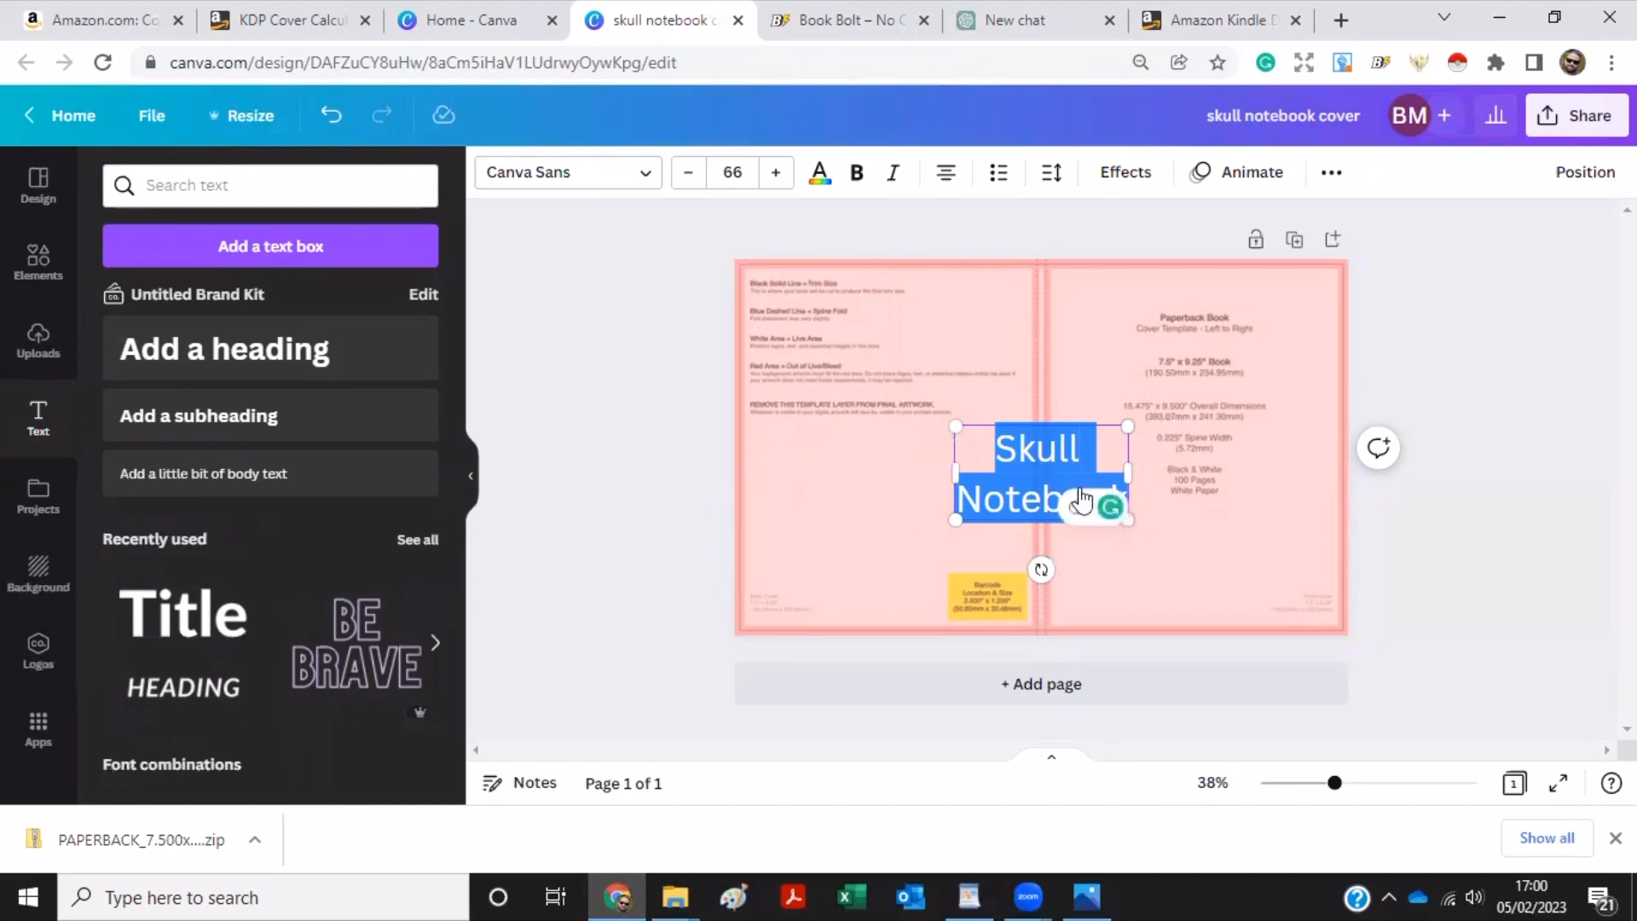
left_click_drag(1128, 520, 1049, 474)
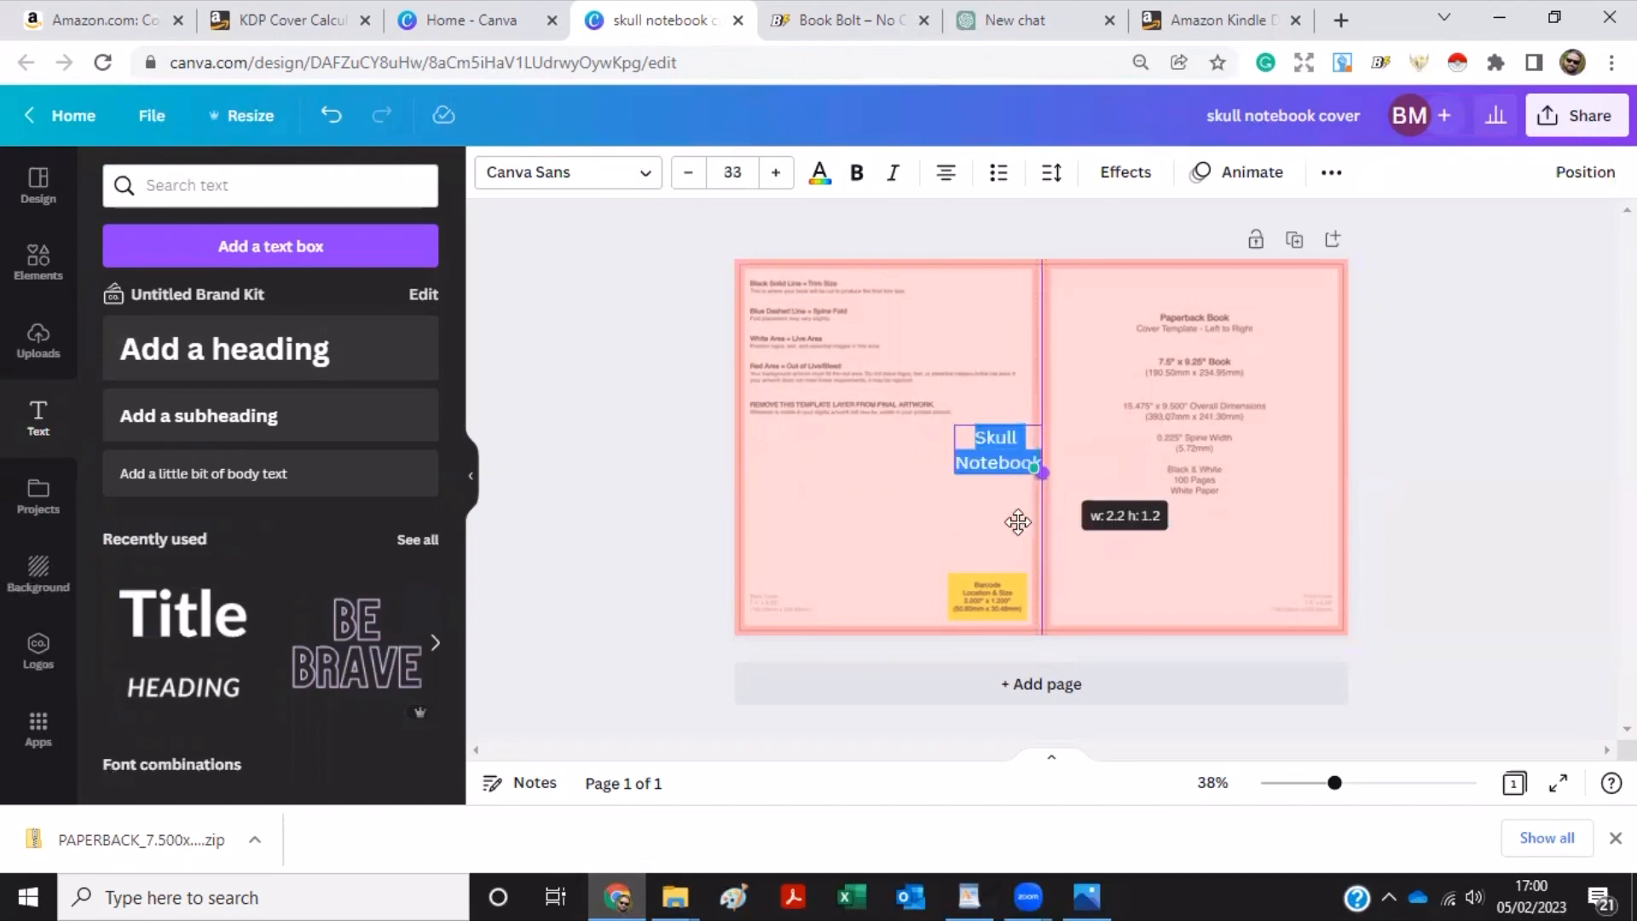
left_click_drag(1222, 424, 1213, 413)
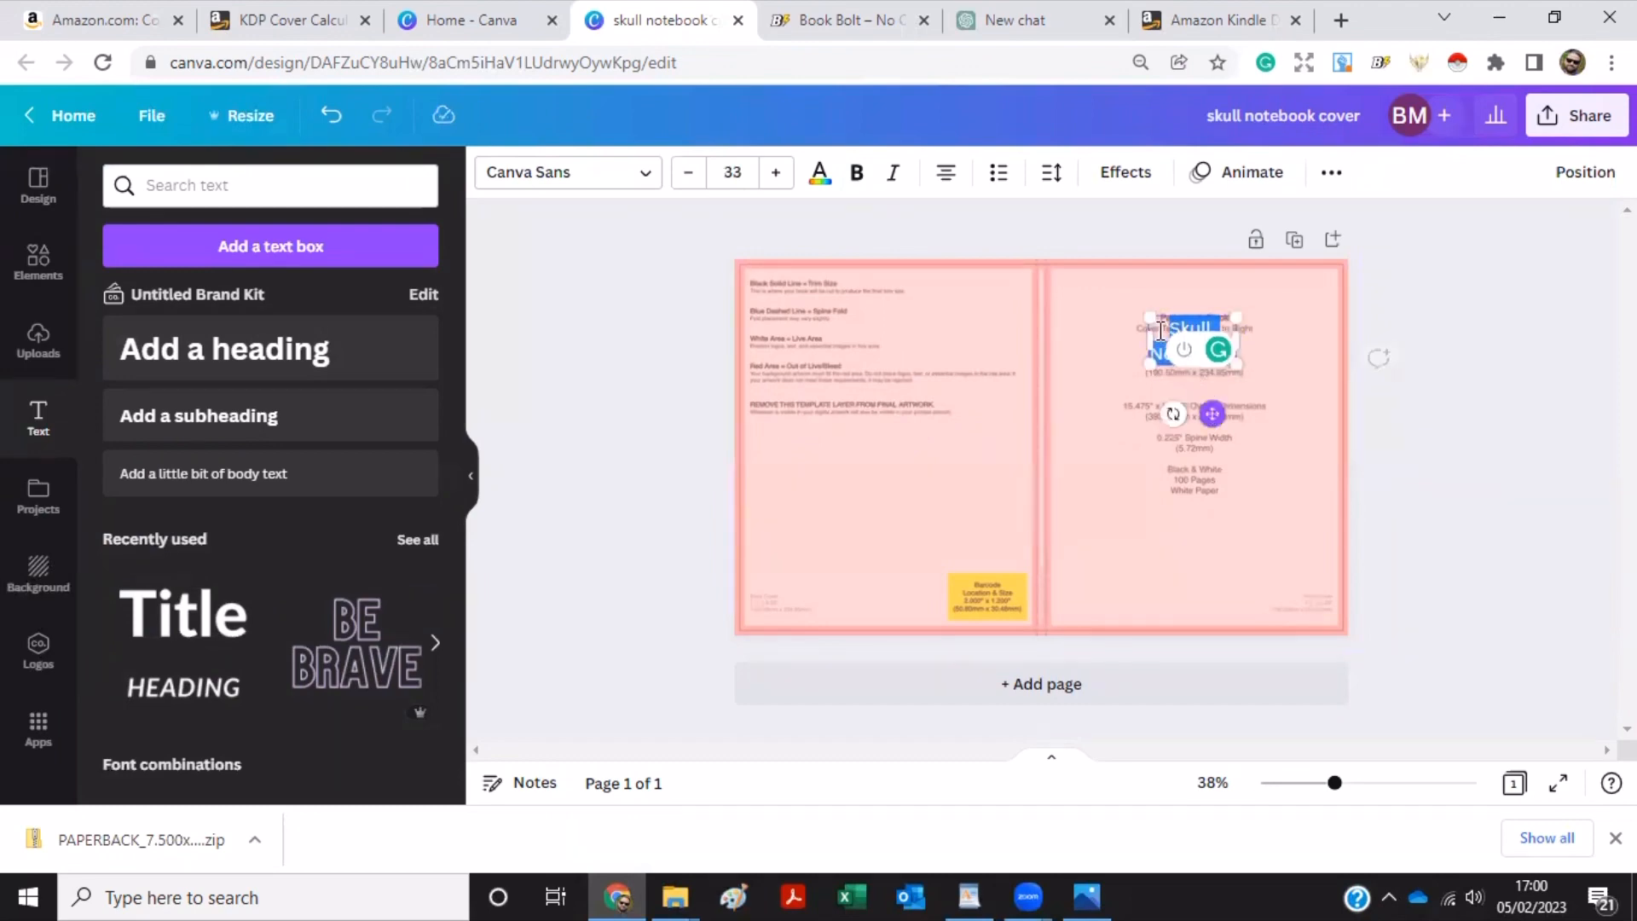
Change the font of the whole "Skull Notebook" heading to the uploaded GrindAndDeath_Demo Regular.
left_click(1189, 335)
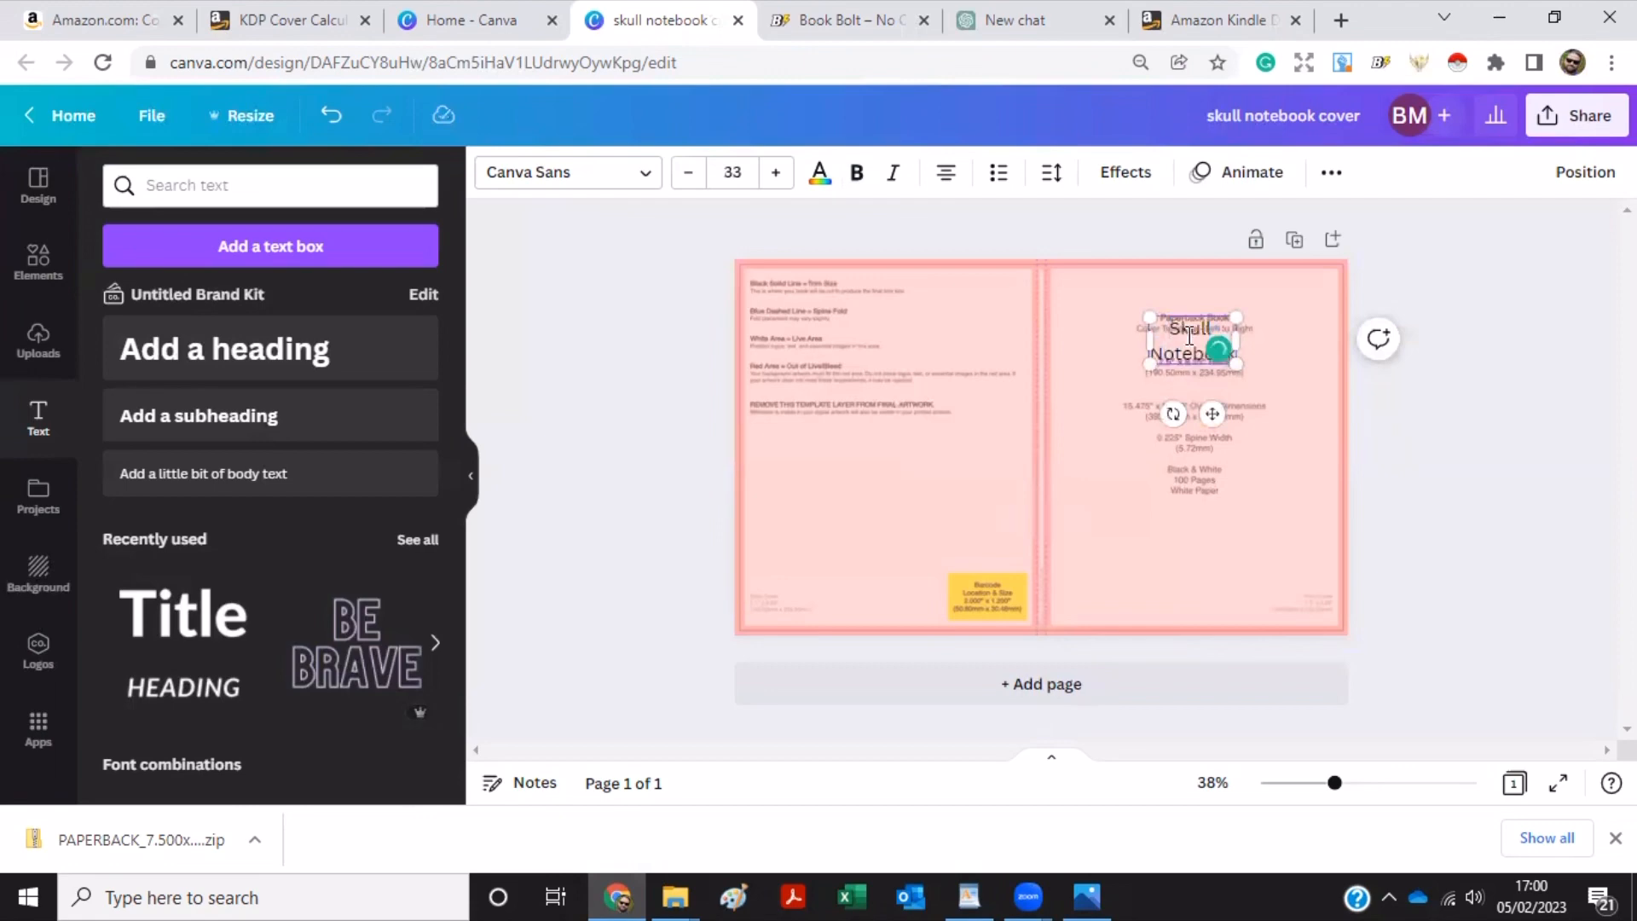
key("ctrl+a")
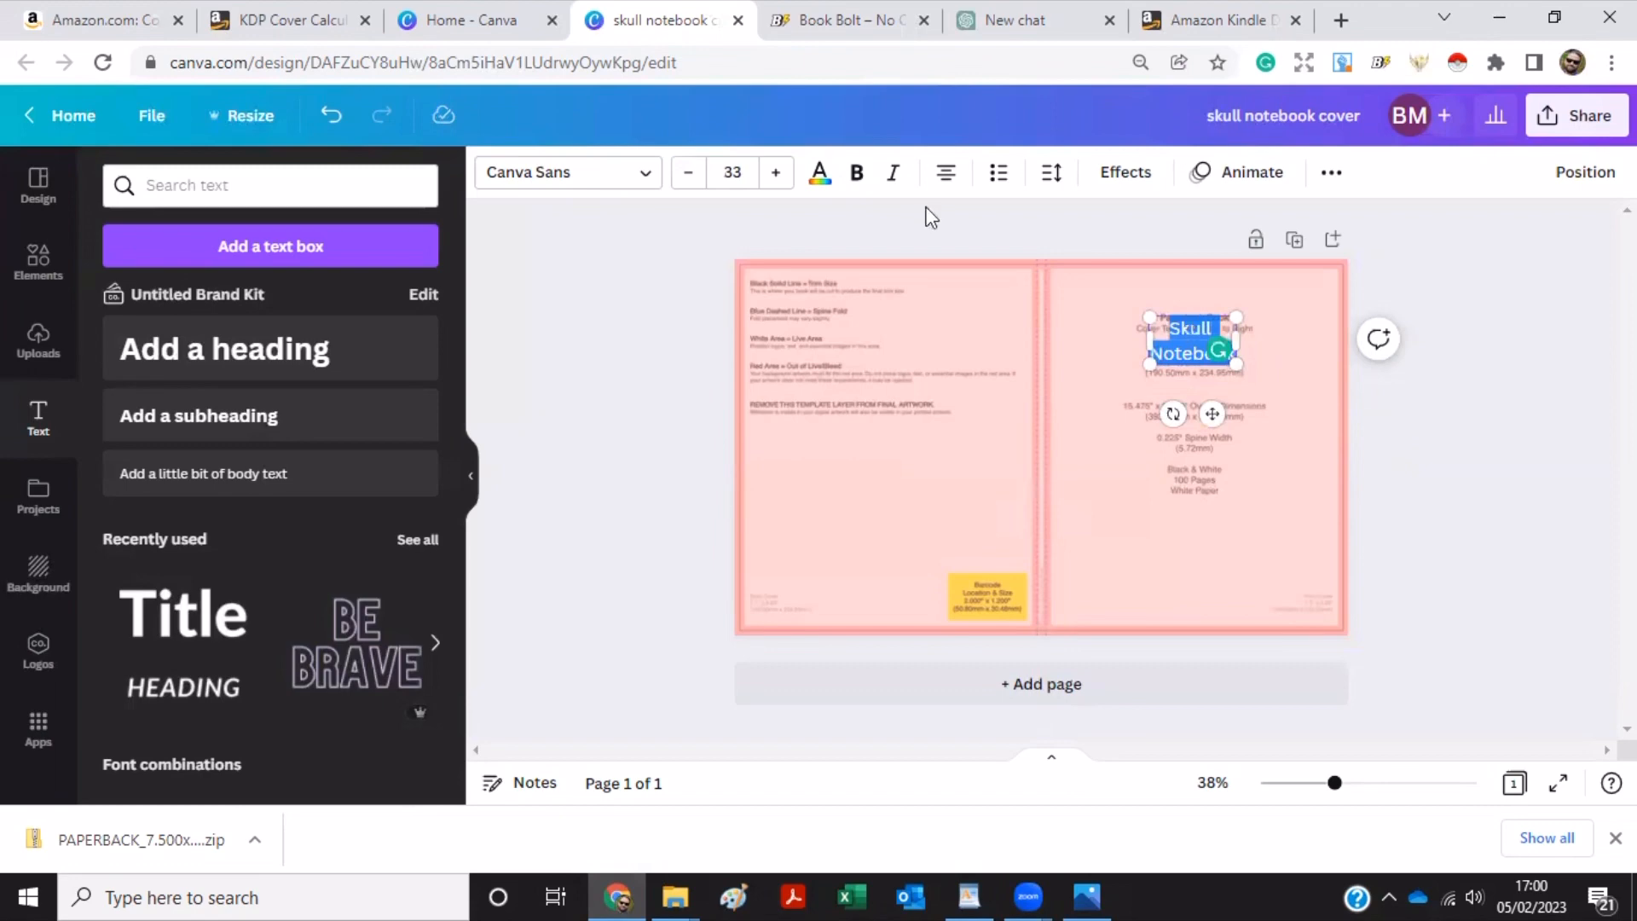
left_click(644, 175)
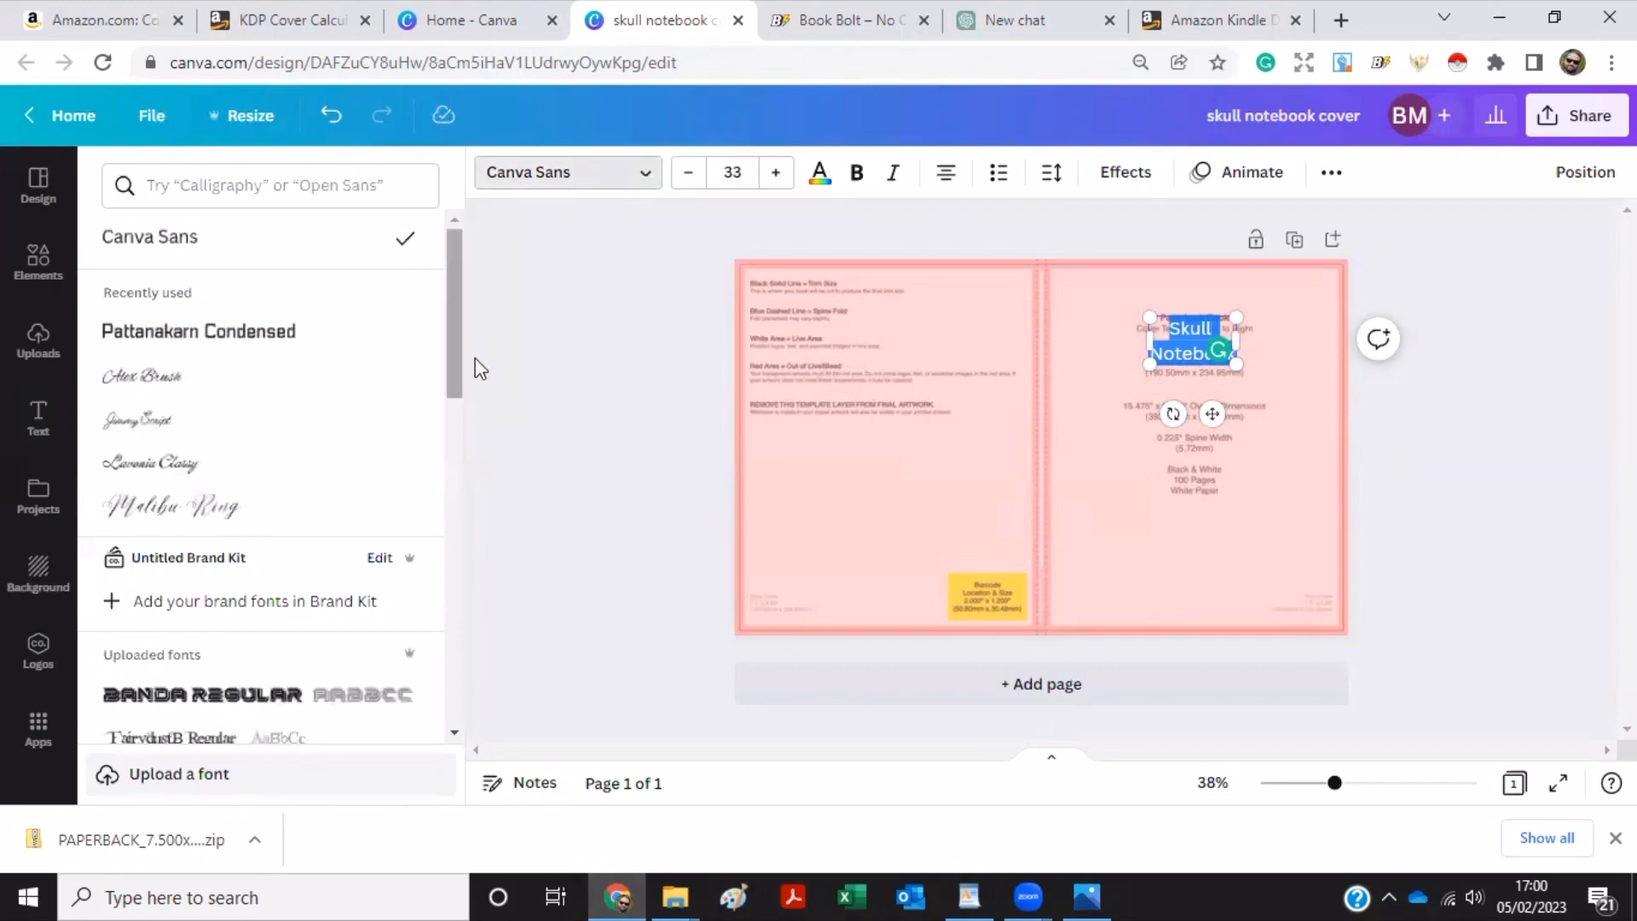
scroll(465, 356, "down", 5)
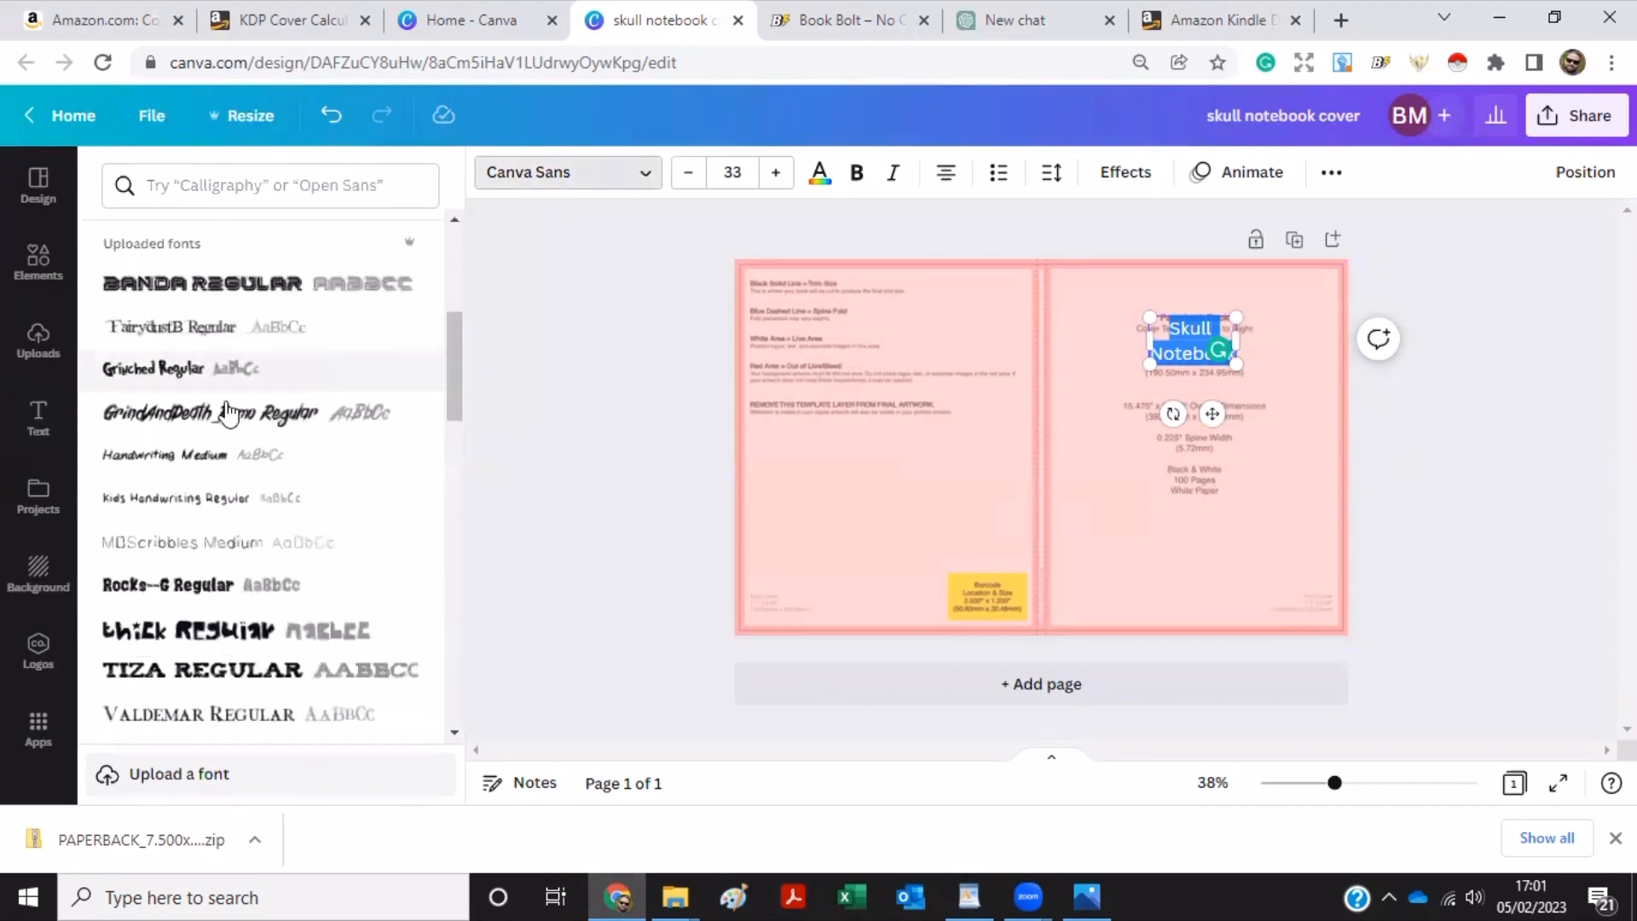
left_click(228, 415)
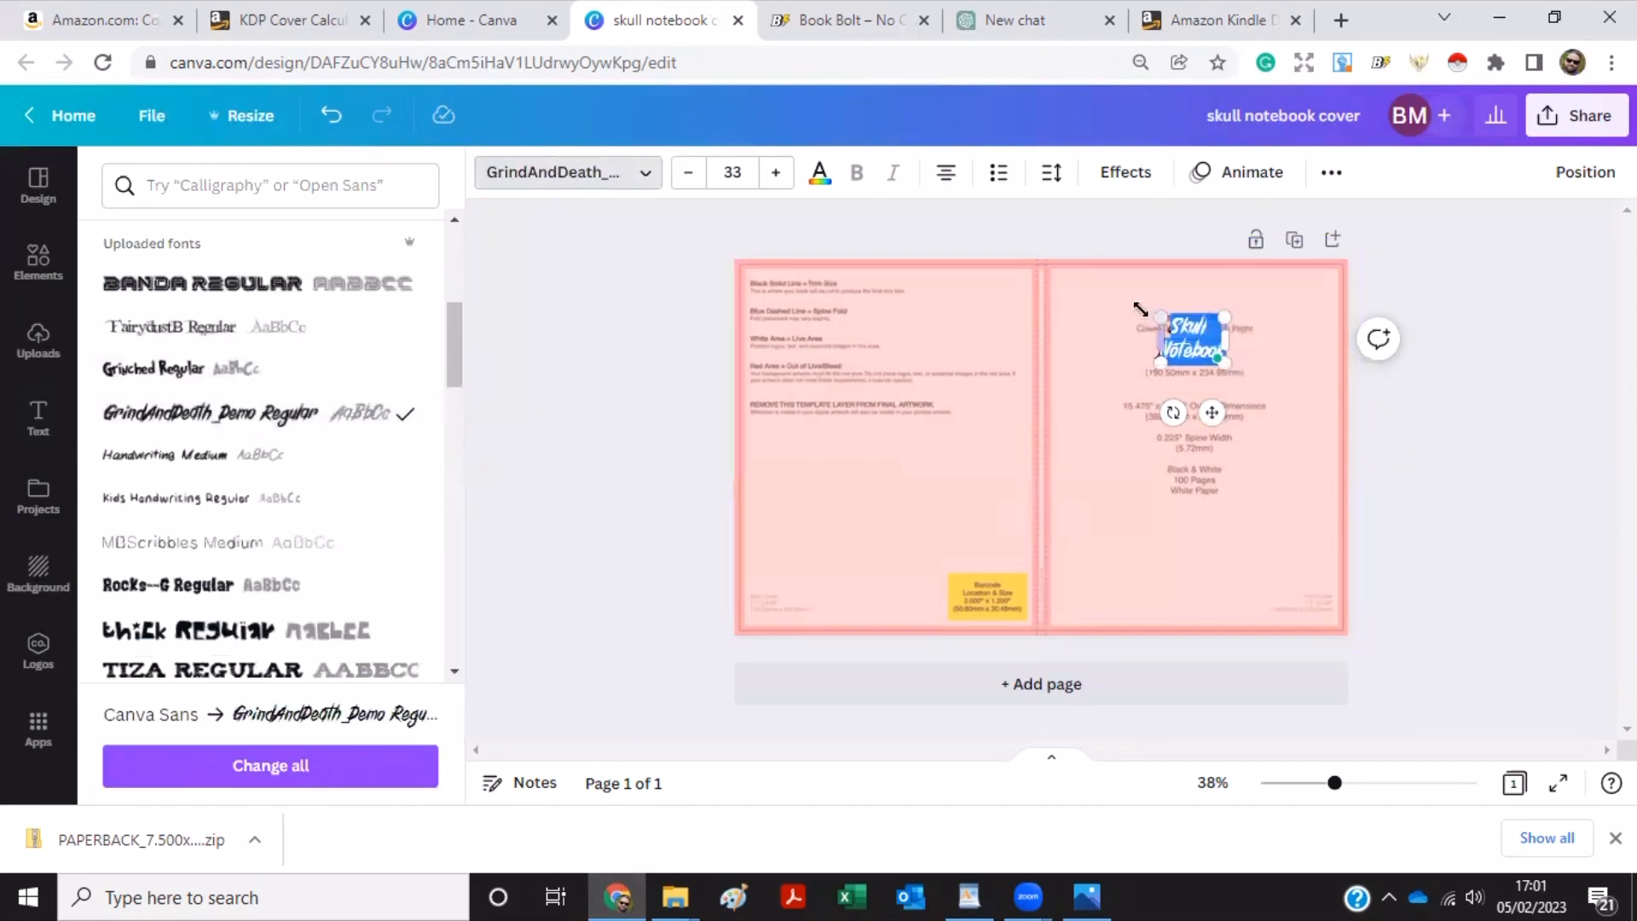
Enlarge the "Skull Notebook" heading to size 47.4 and centre it horizontally near the top of the front cover.
left_click_drag(1130, 307, 1102, 289)
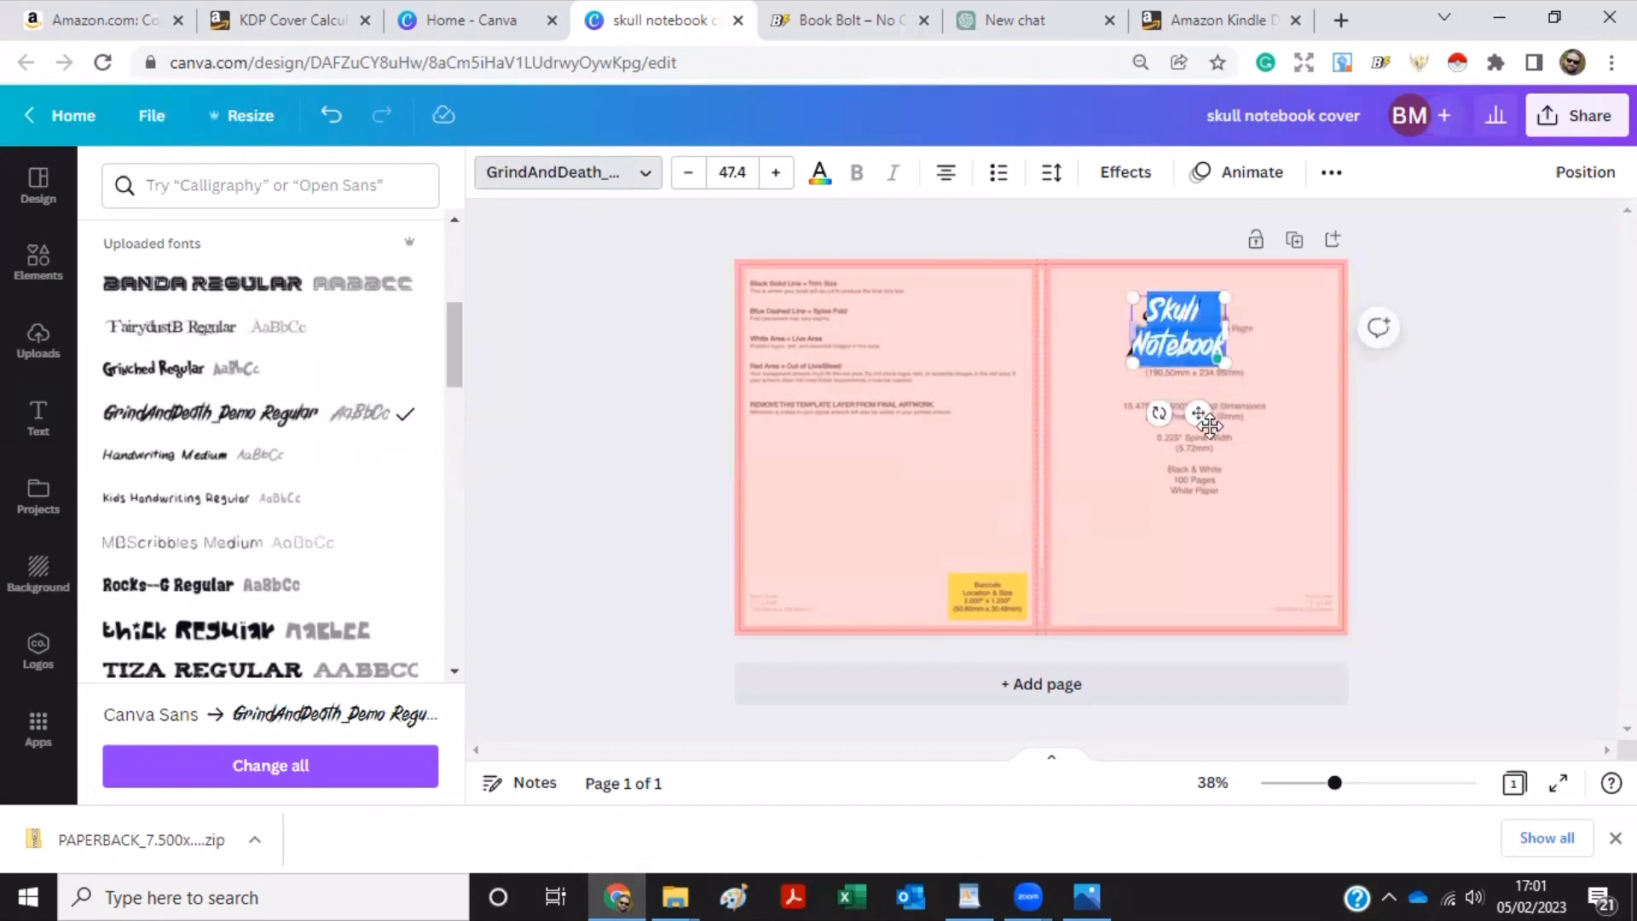
left_click_drag(1219, 426, 1222, 421)
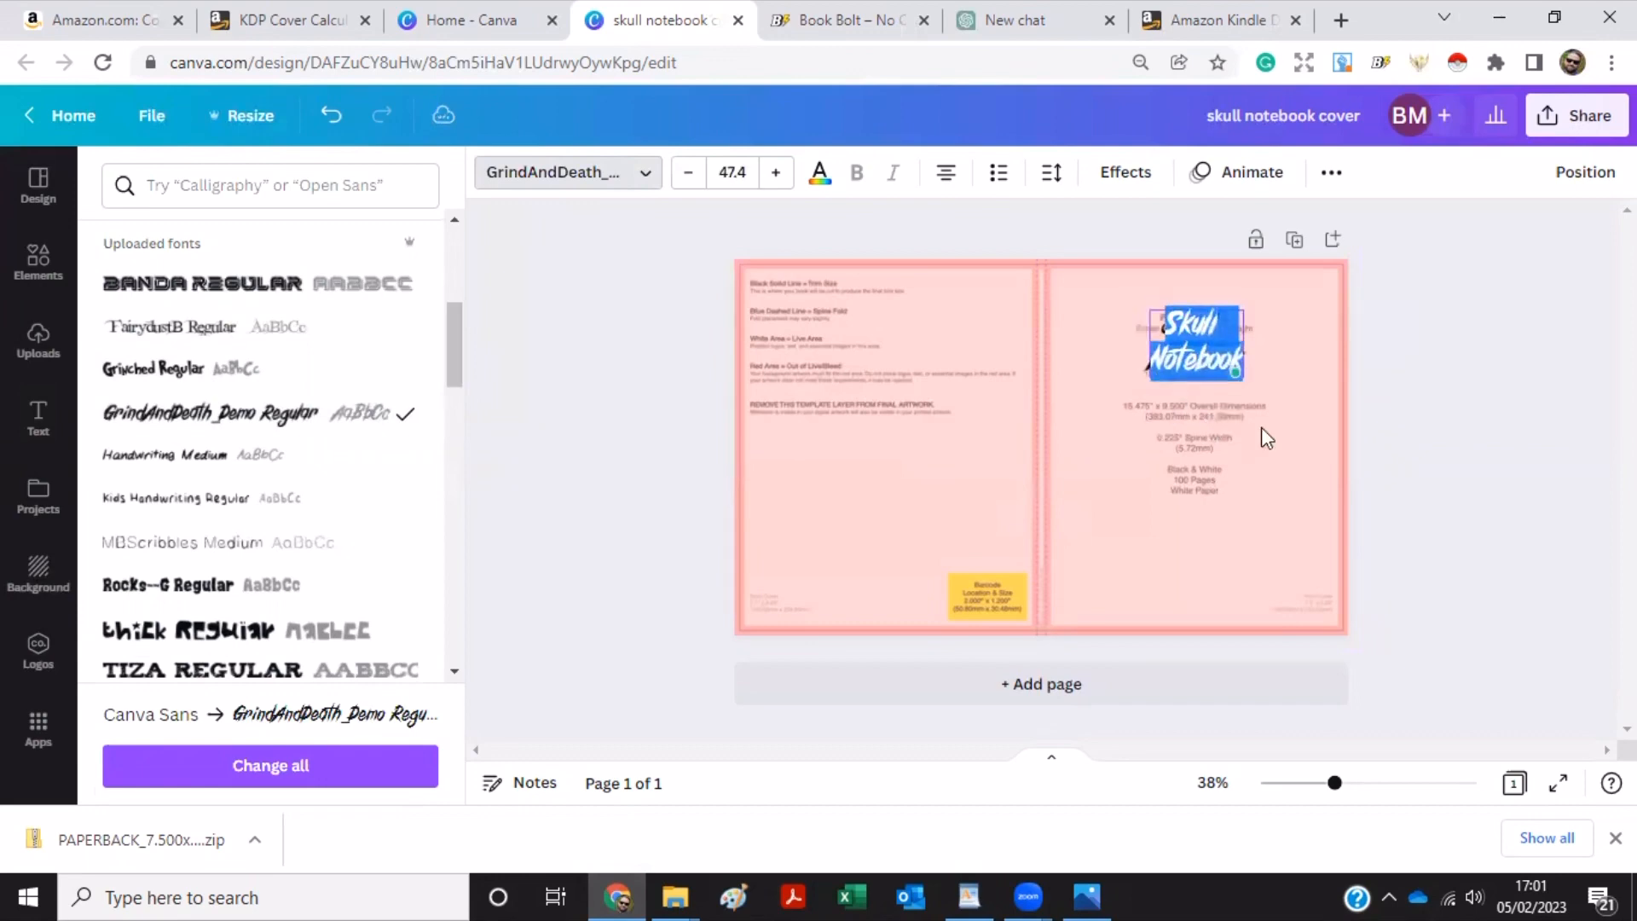
left_click(1098, 391)
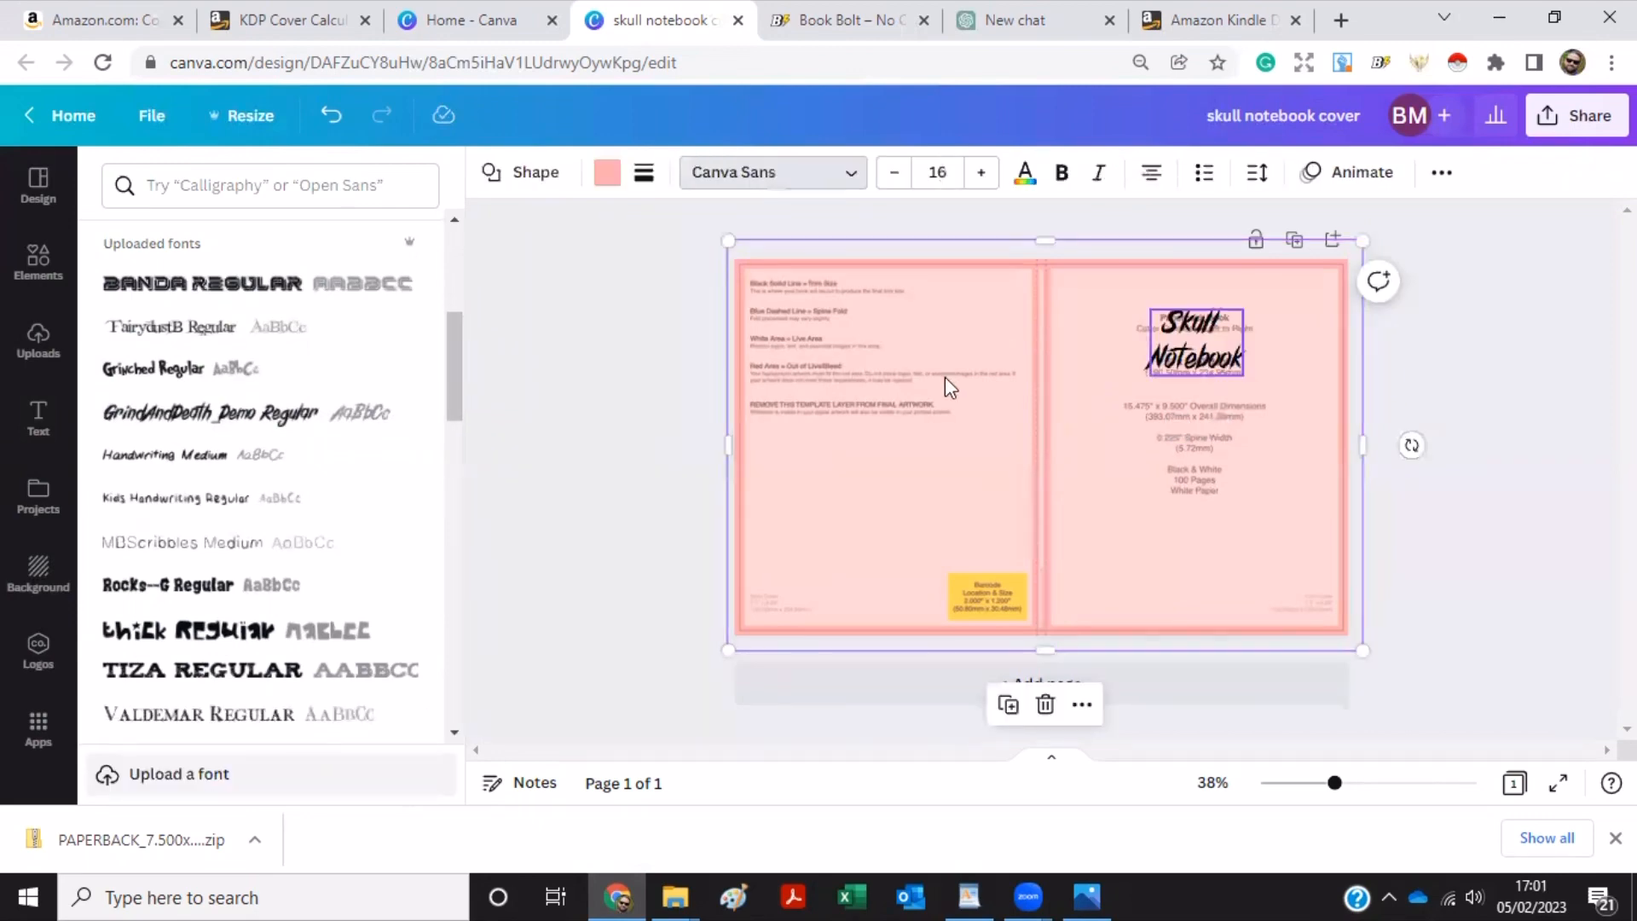
Search the elements for "background vintage" and place the aged parchment photo at the cover's upper-left corner.
left_click(56, 254)
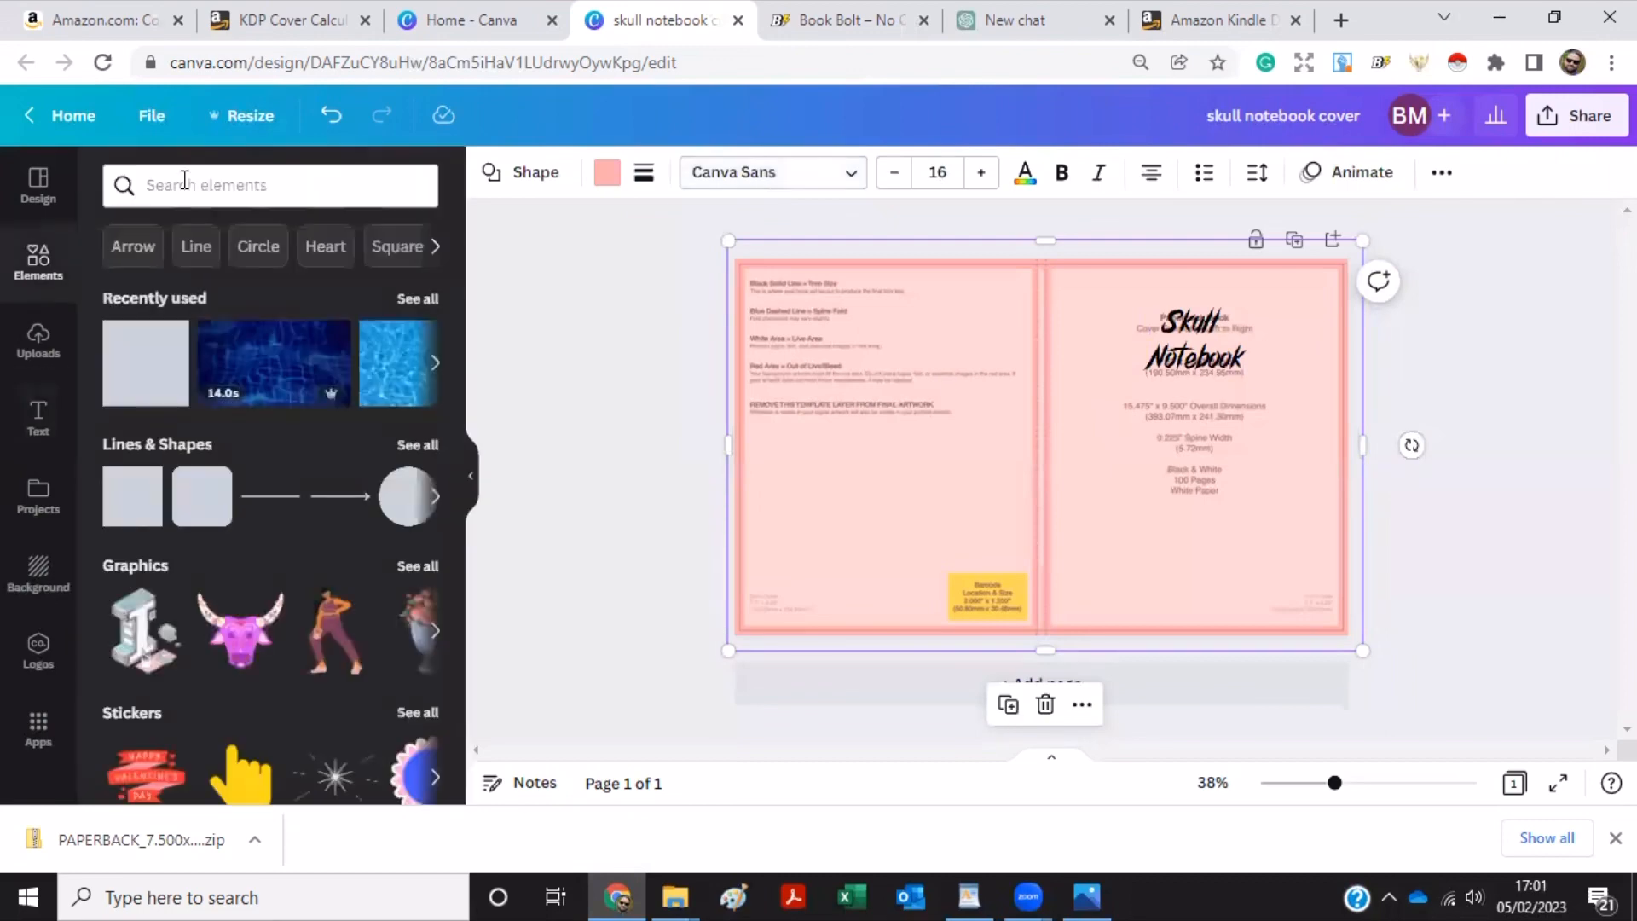
left_click(184, 184)
type("vinta")
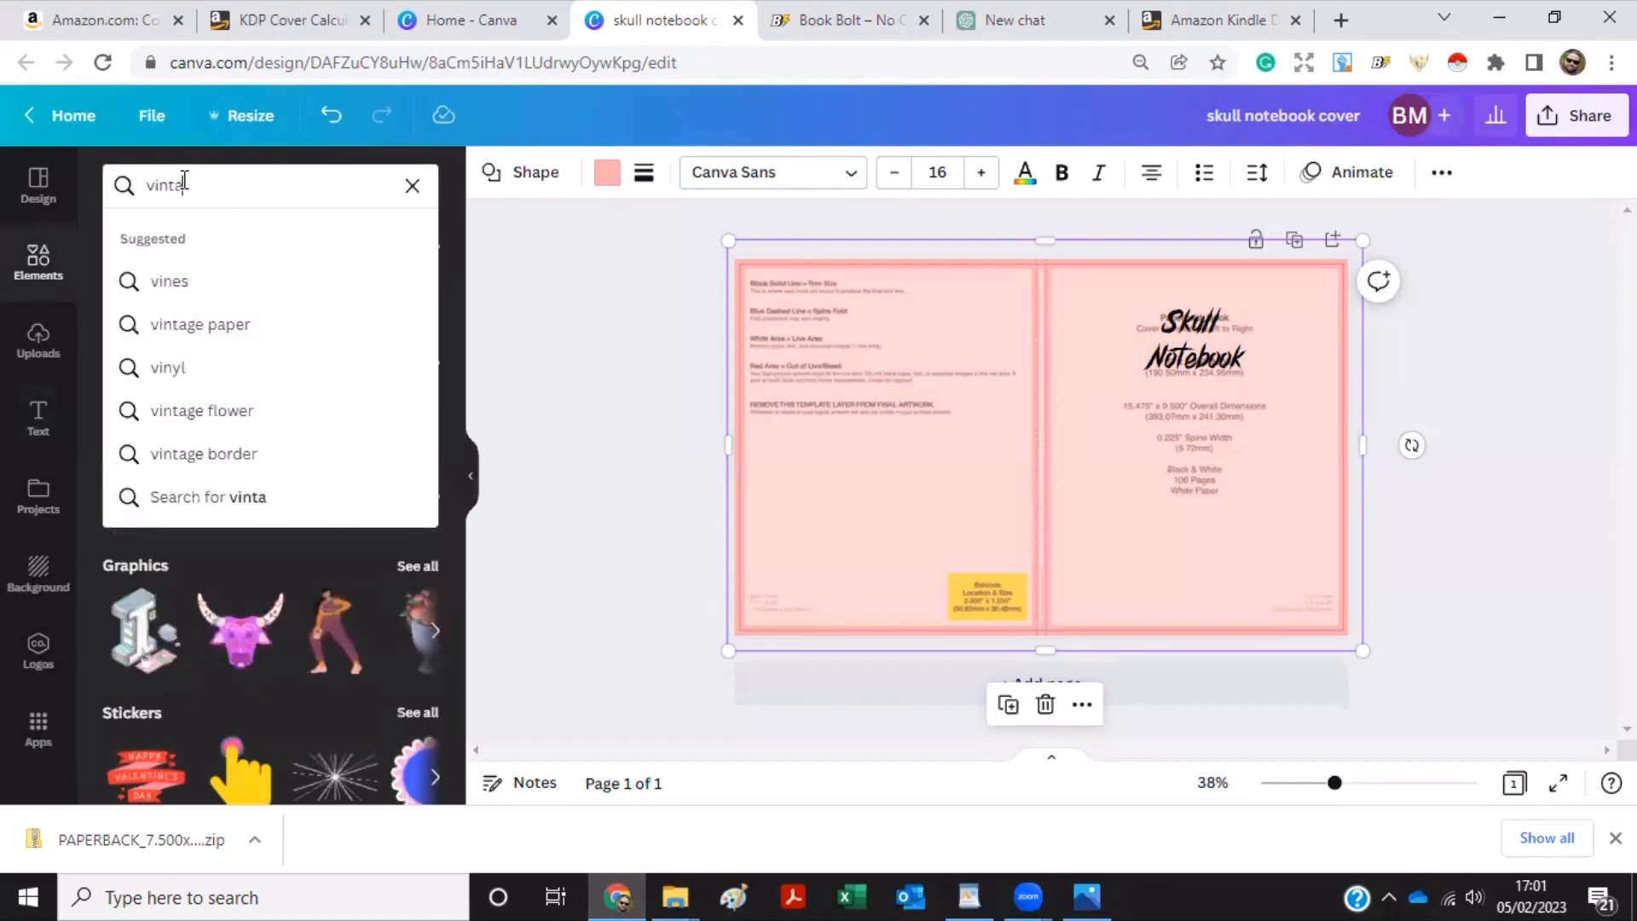
type("ge back")
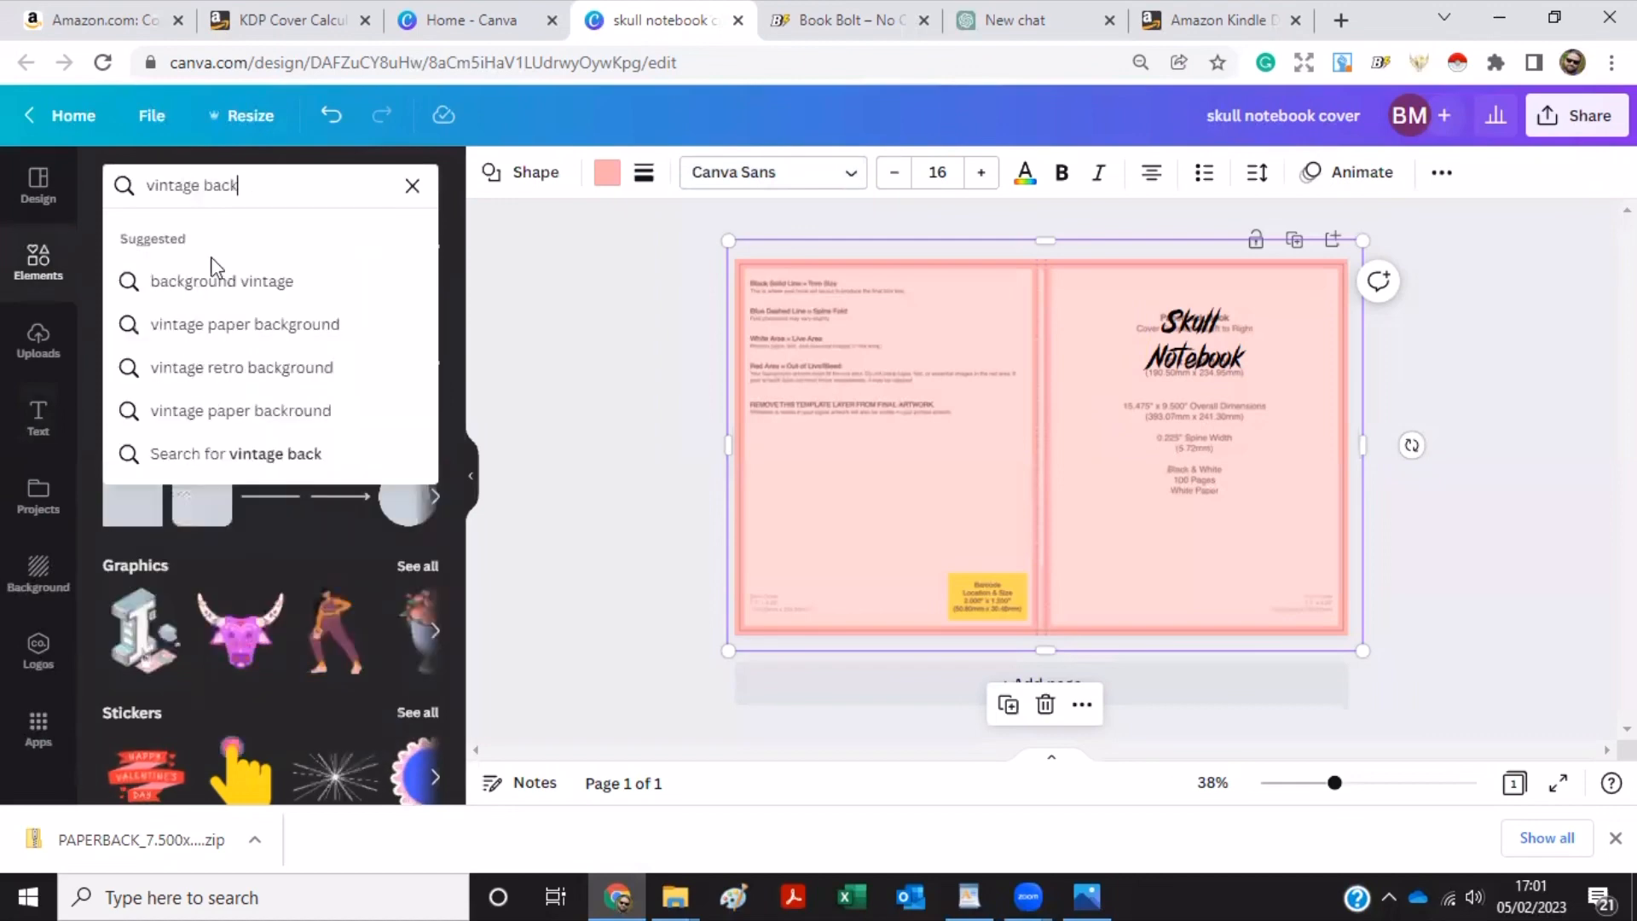
left_click(220, 288)
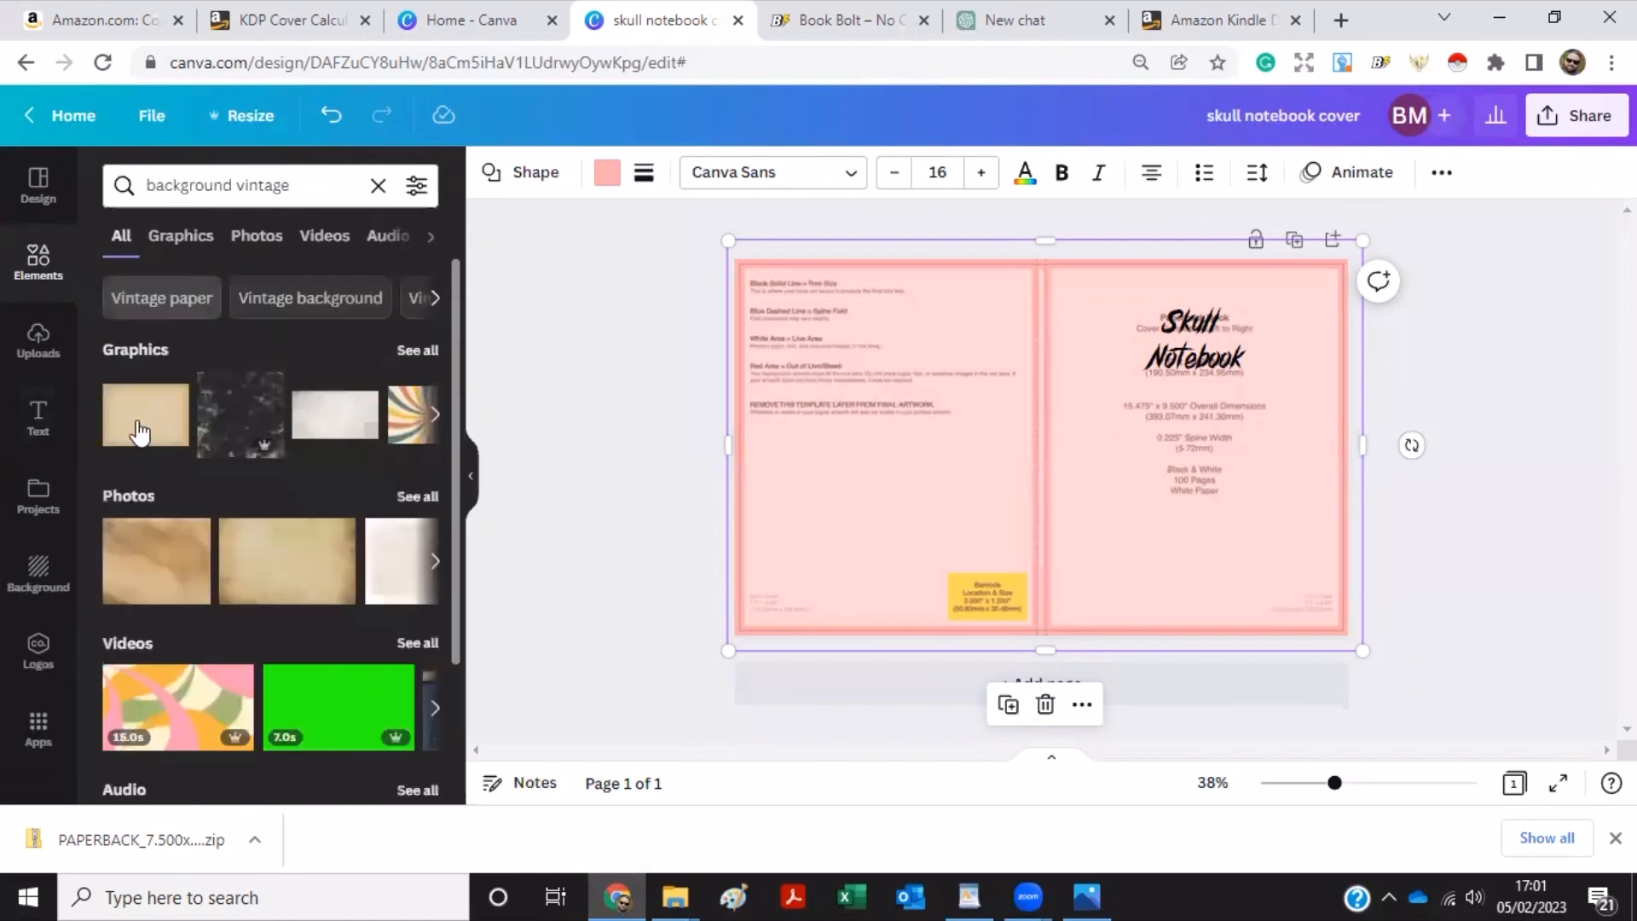
left_click(267, 558)
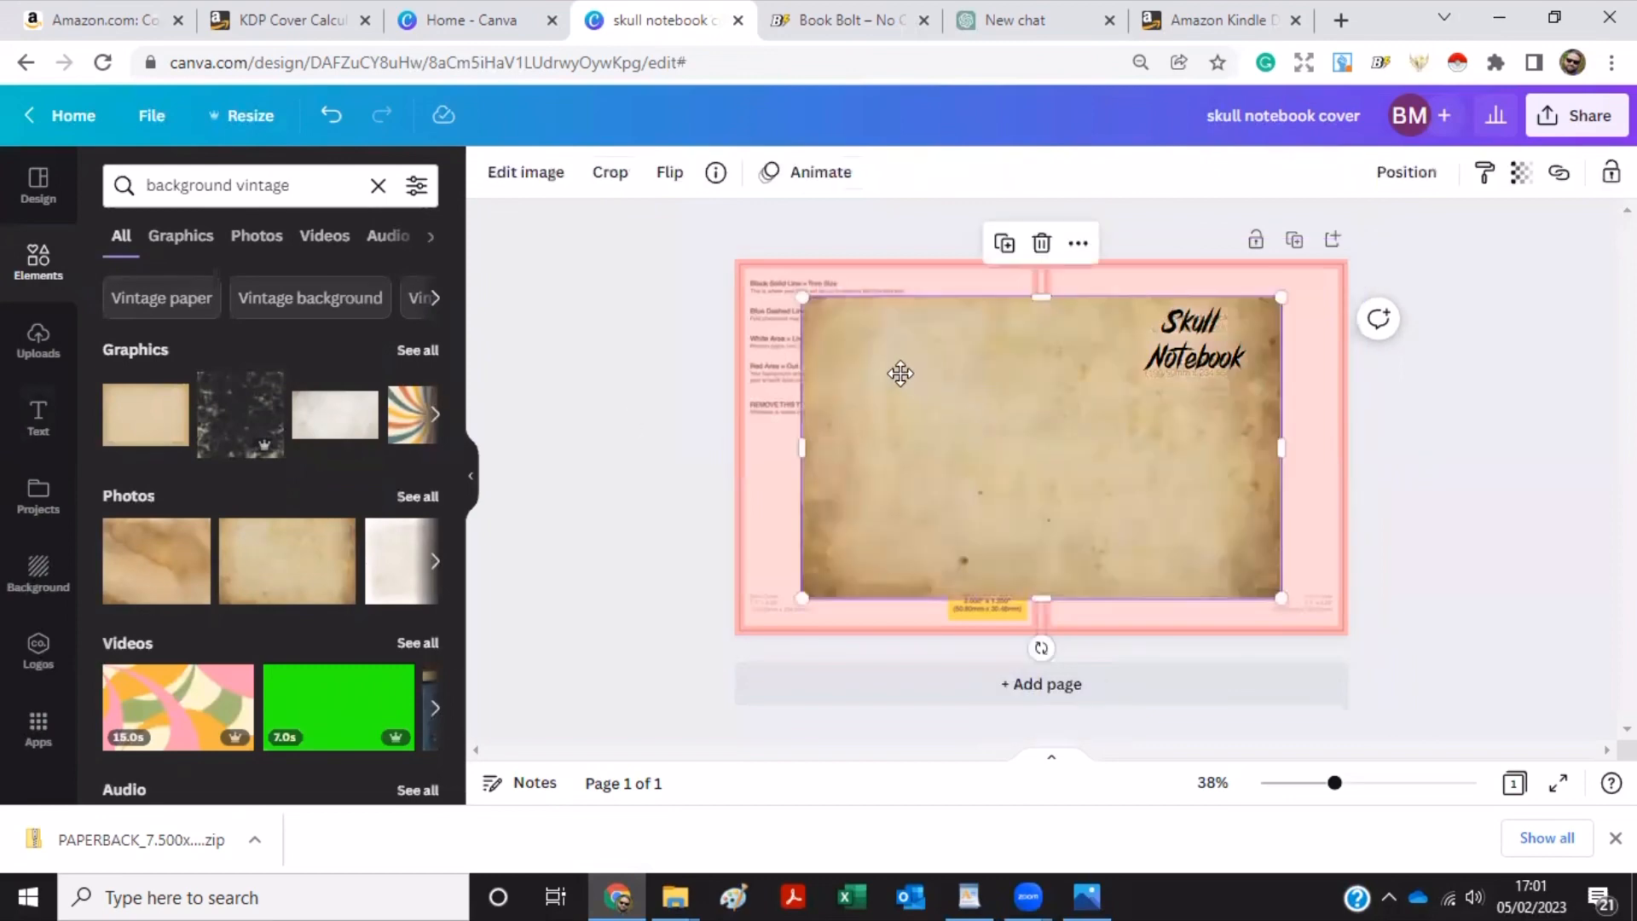
left_click_drag(899, 373, 892, 360)
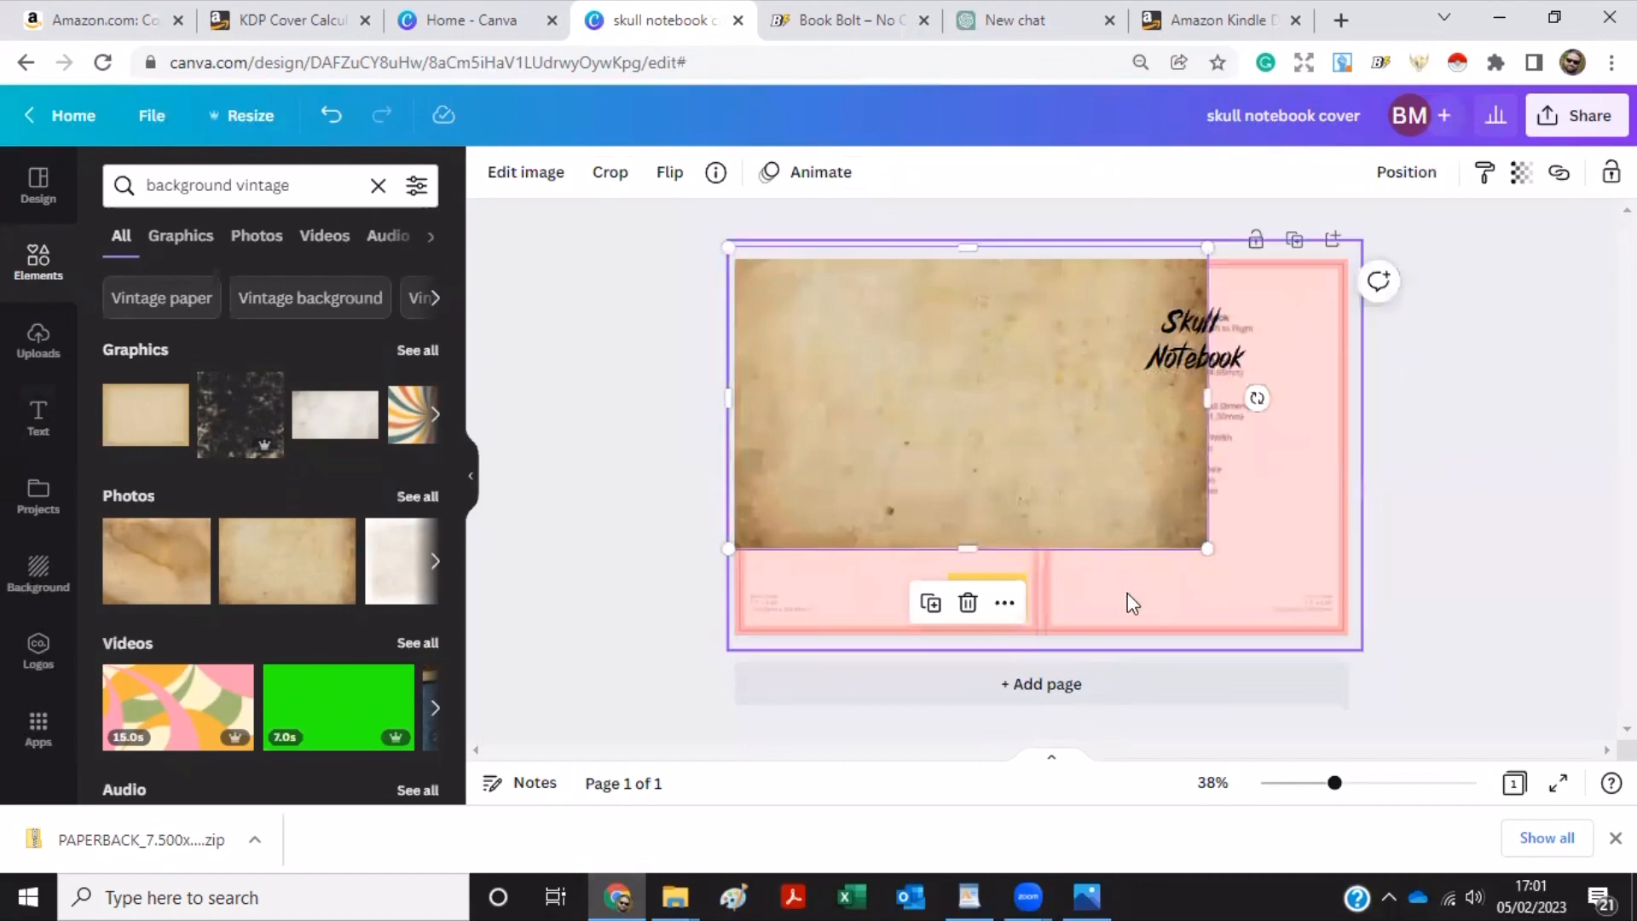
Delete the pink square and enlarge the parchment photo until it covers the whole cover template.
left_click(1128, 592)
key("Delete")
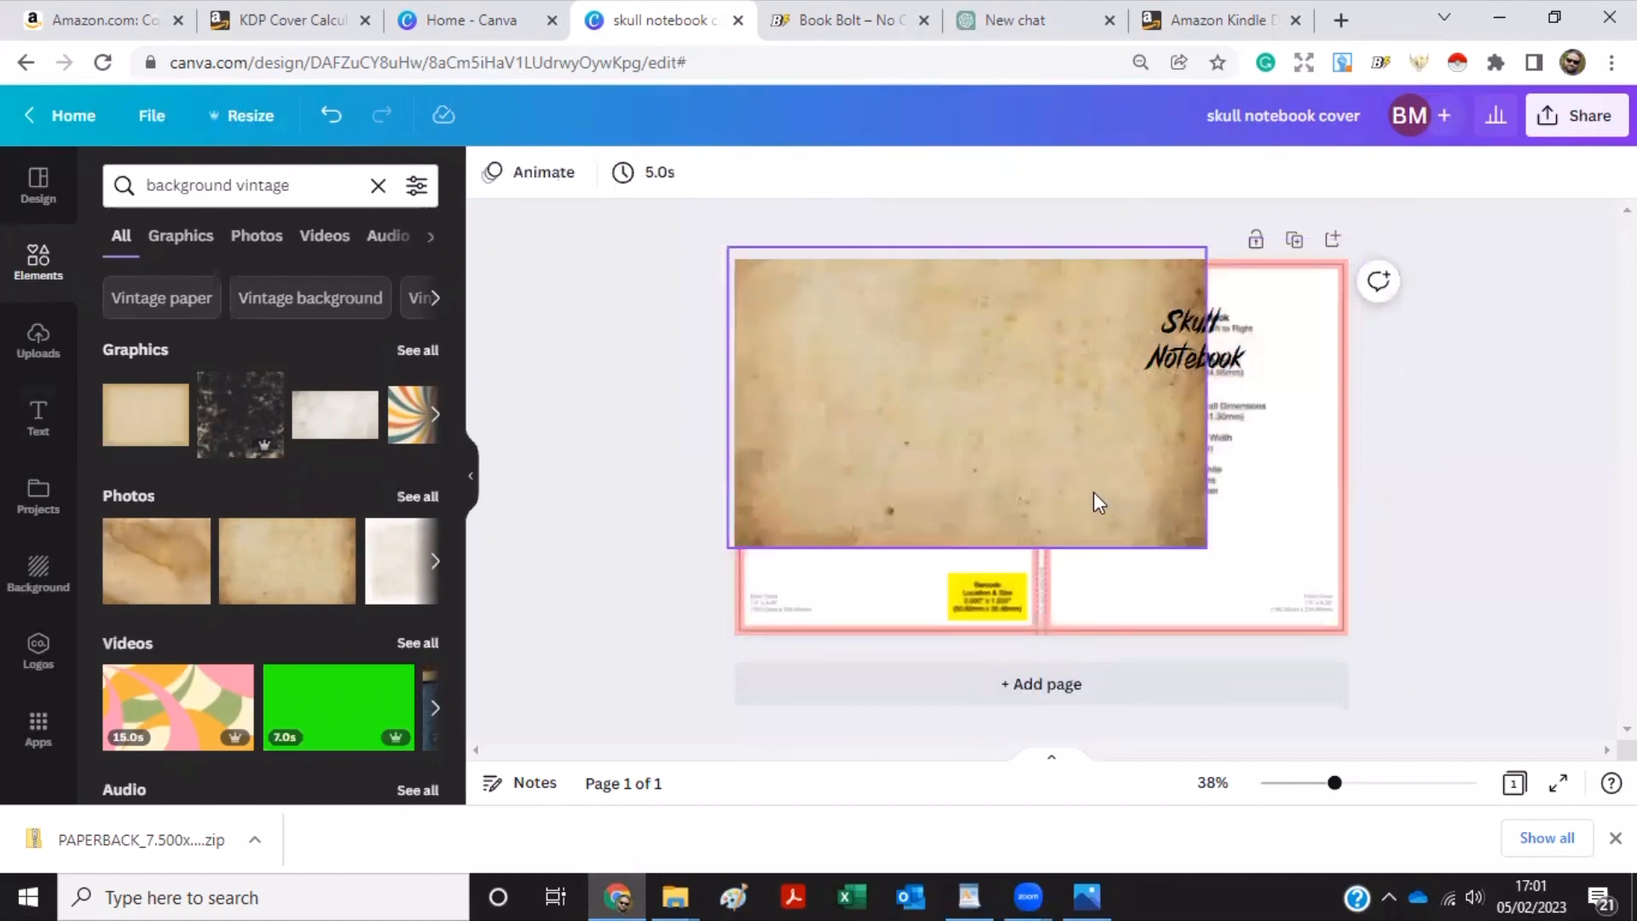
left_click(1191, 550)
left_click_drag(1243, 587, 1366, 648)
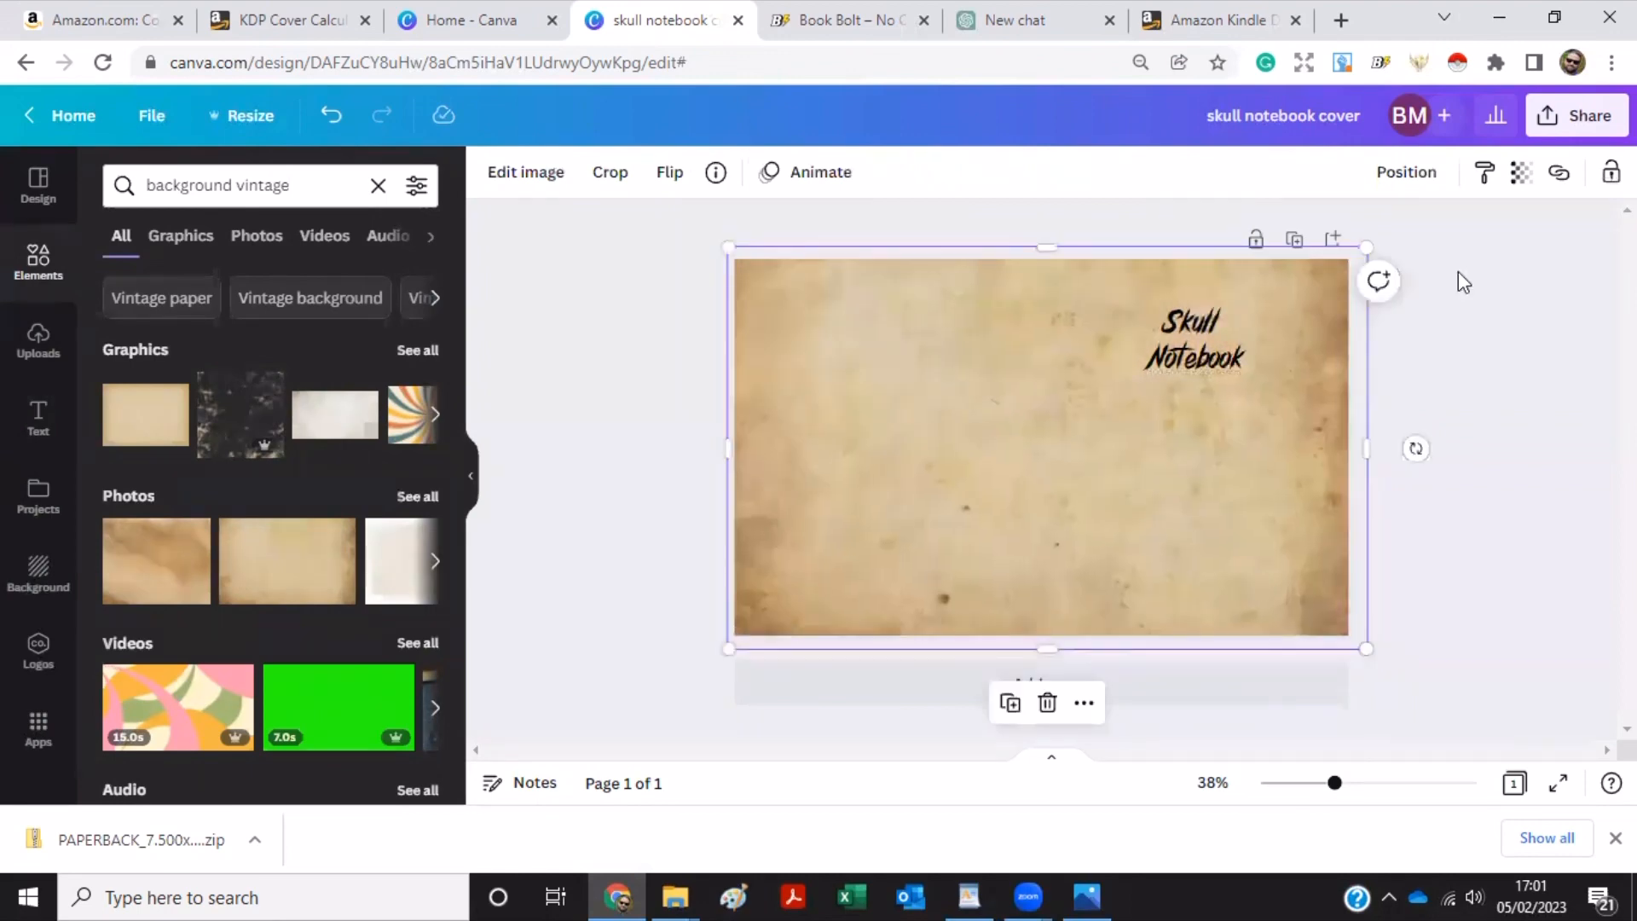
Set the parchment photo's transparency to 52 so that the cover template shows through.
left_click(1521, 171)
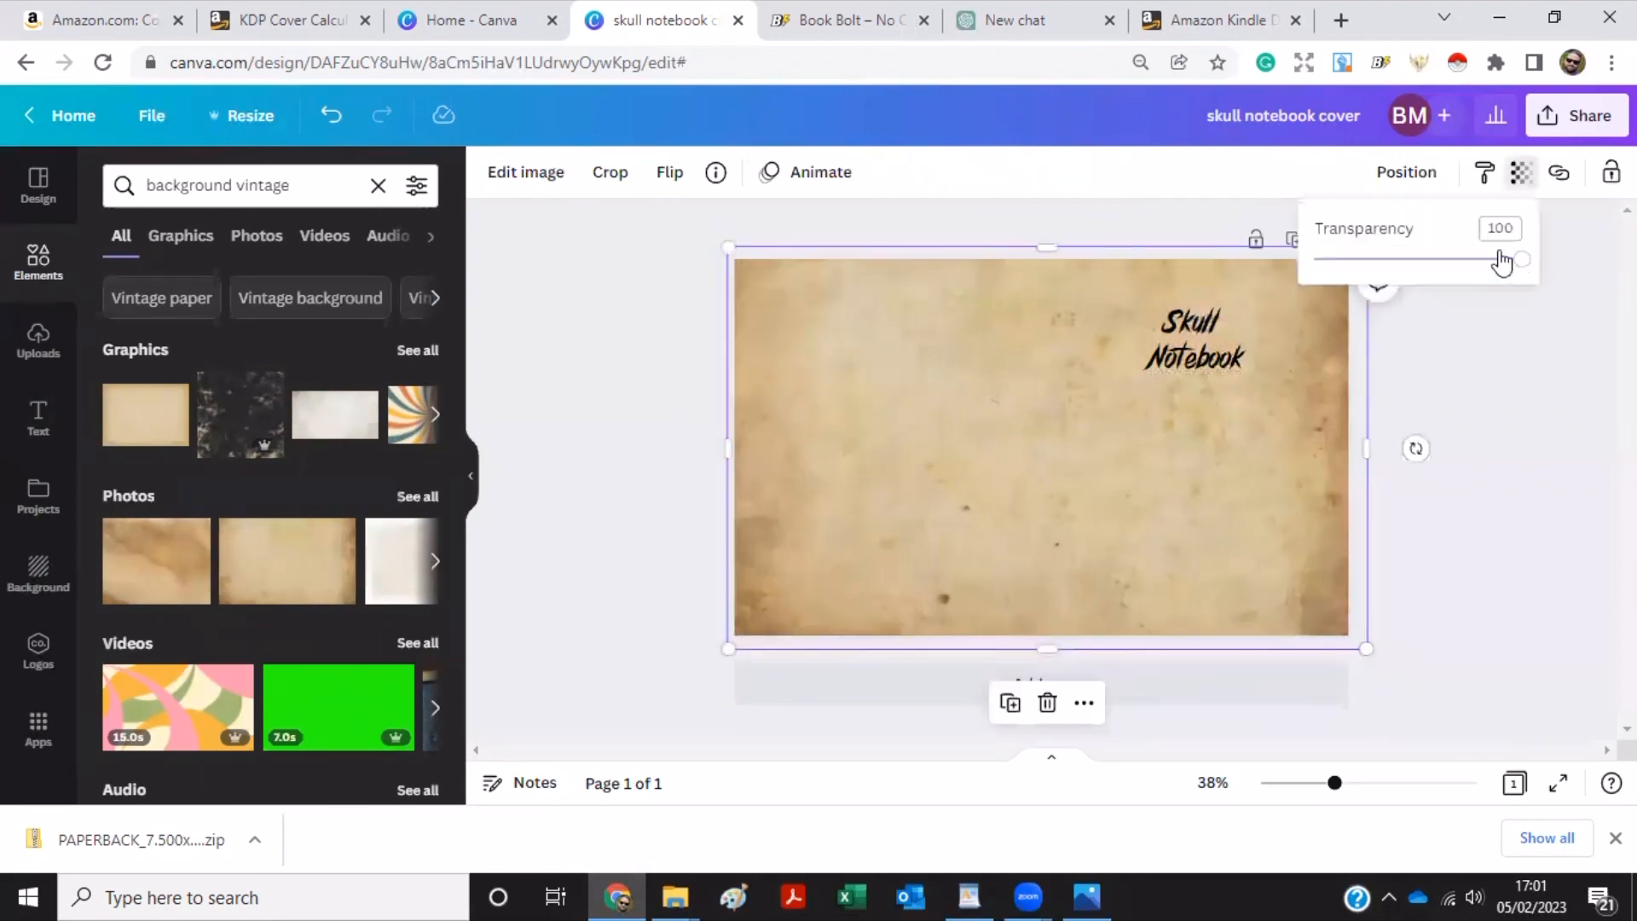
left_click_drag(1503, 263, 1421, 262)
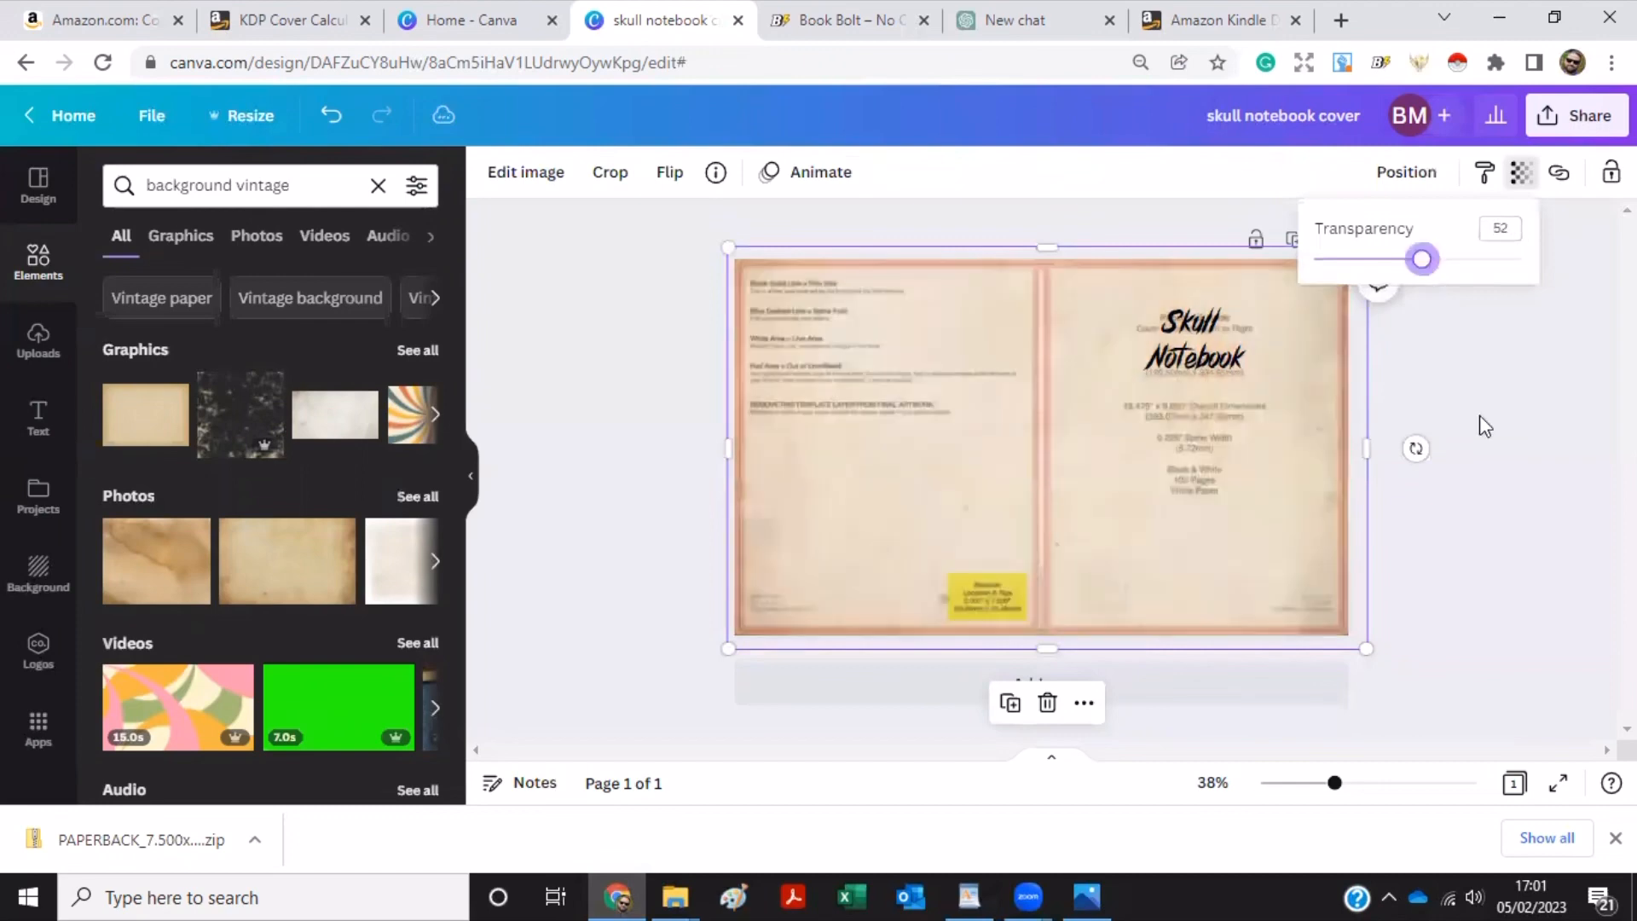
left_click(969, 271)
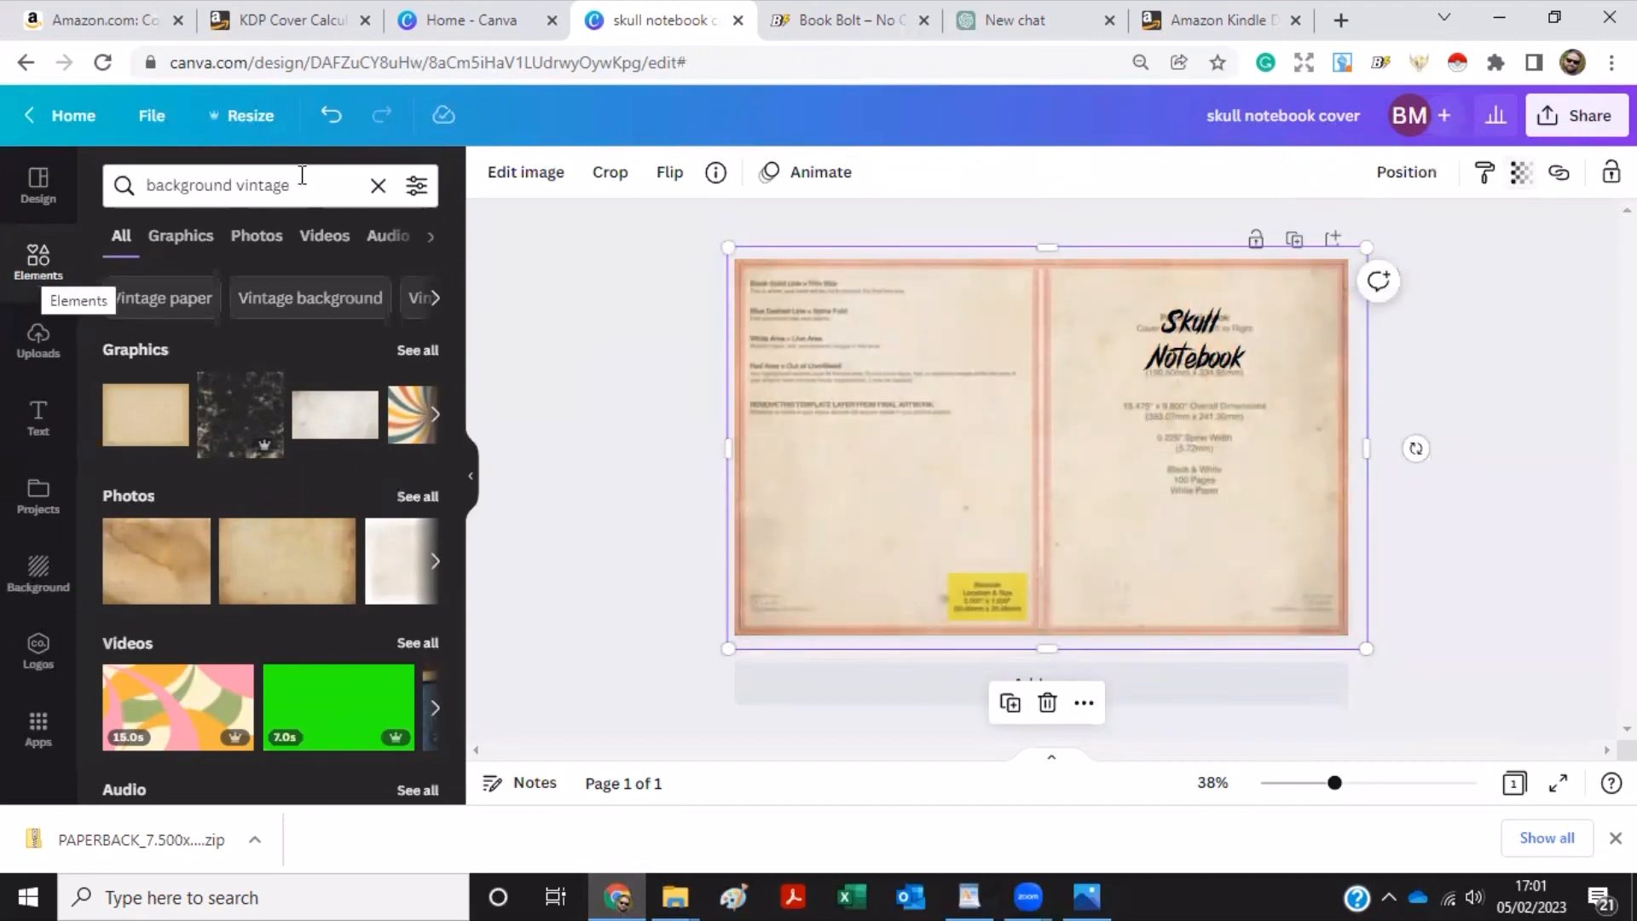
Search the elements for "skulls" and show all matching graphics.
left_click(138, 183)
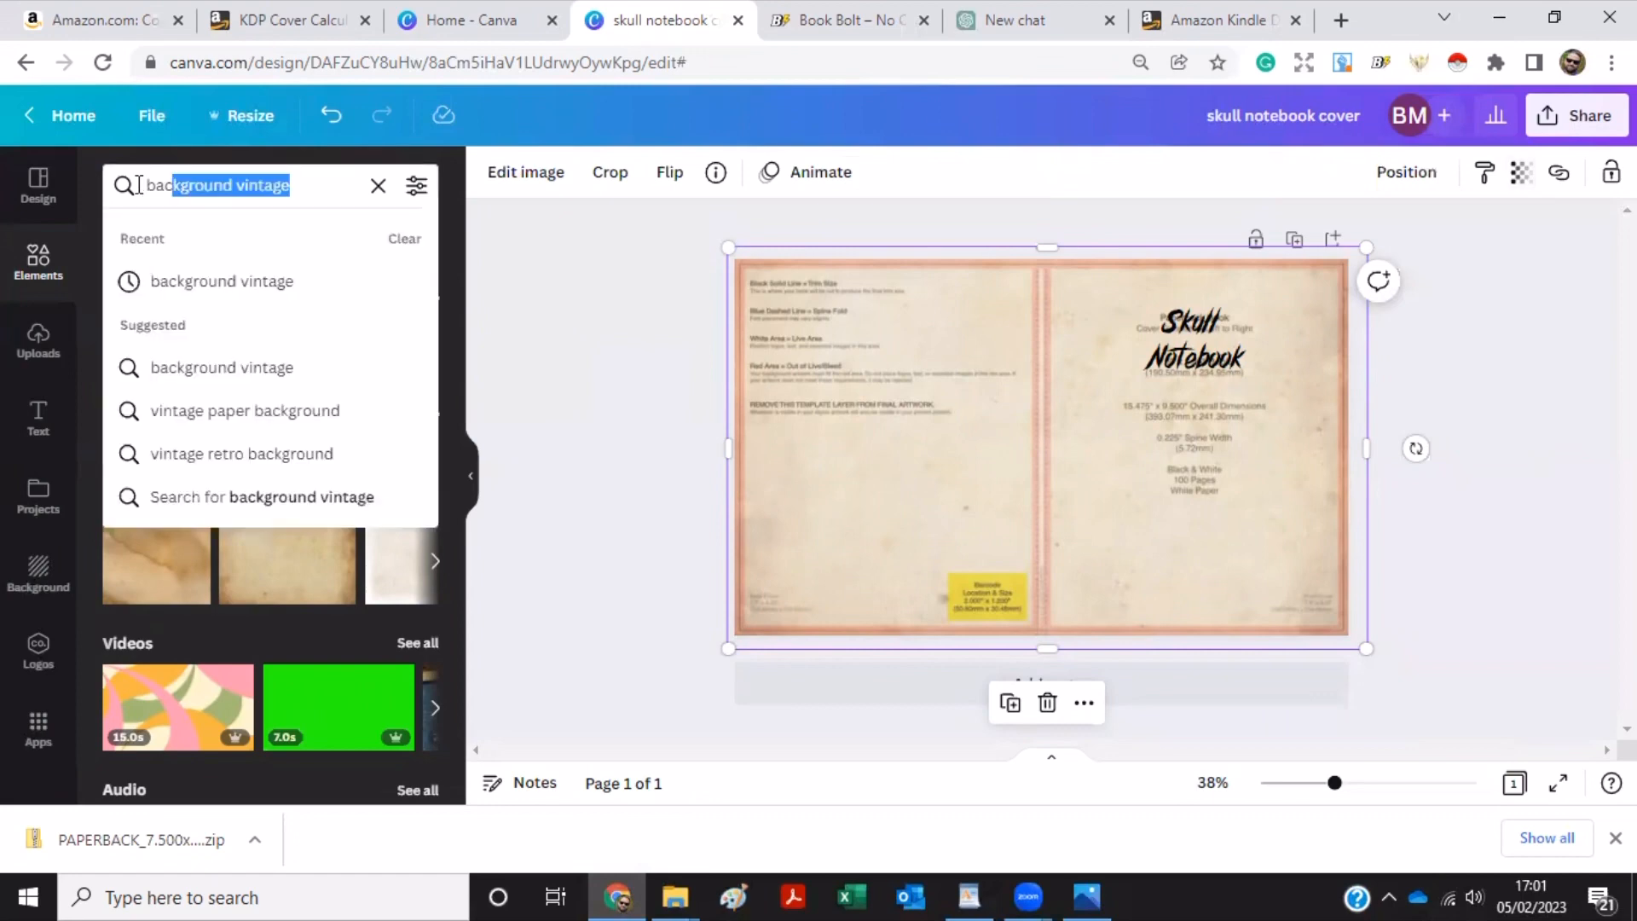
type("skull")
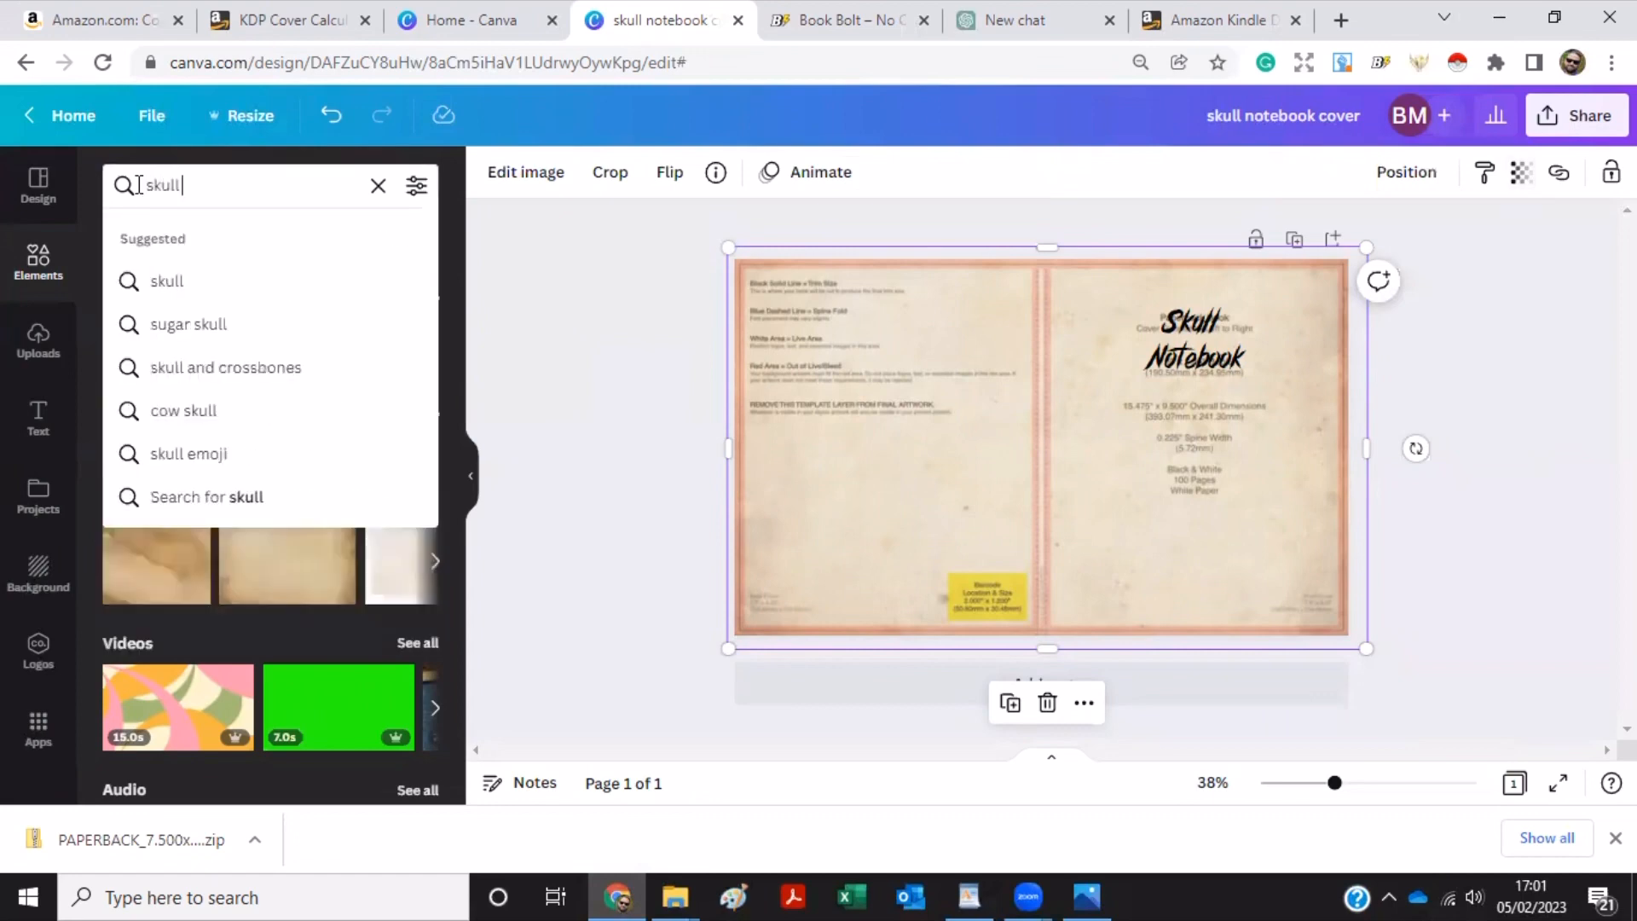
type("s")
key("Return")
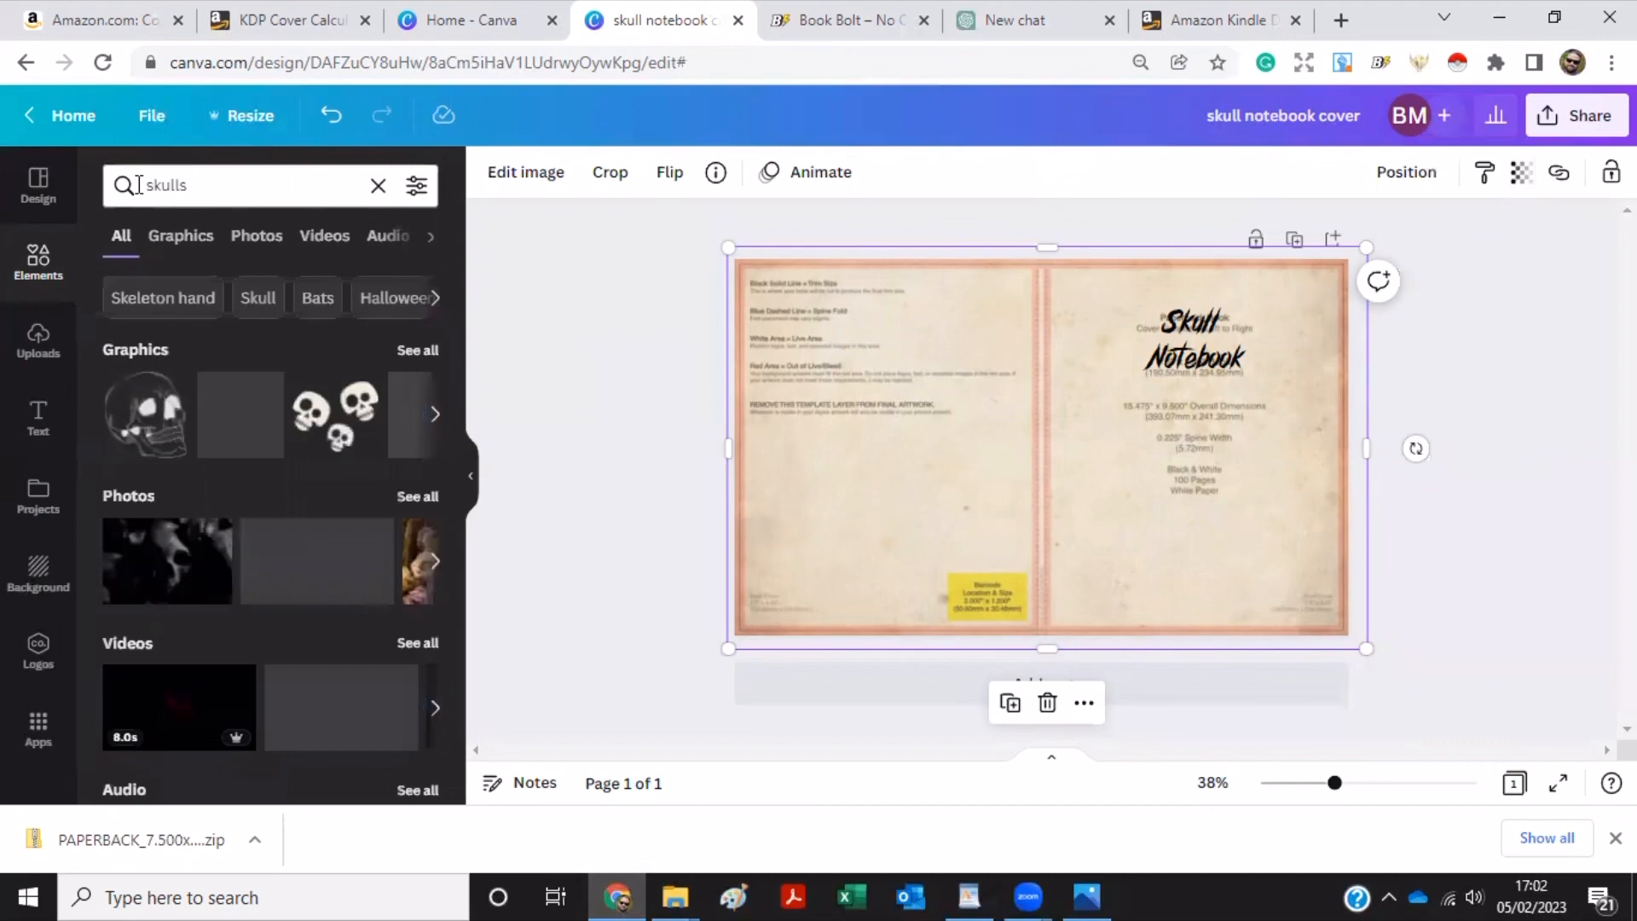
left_click(414, 356)
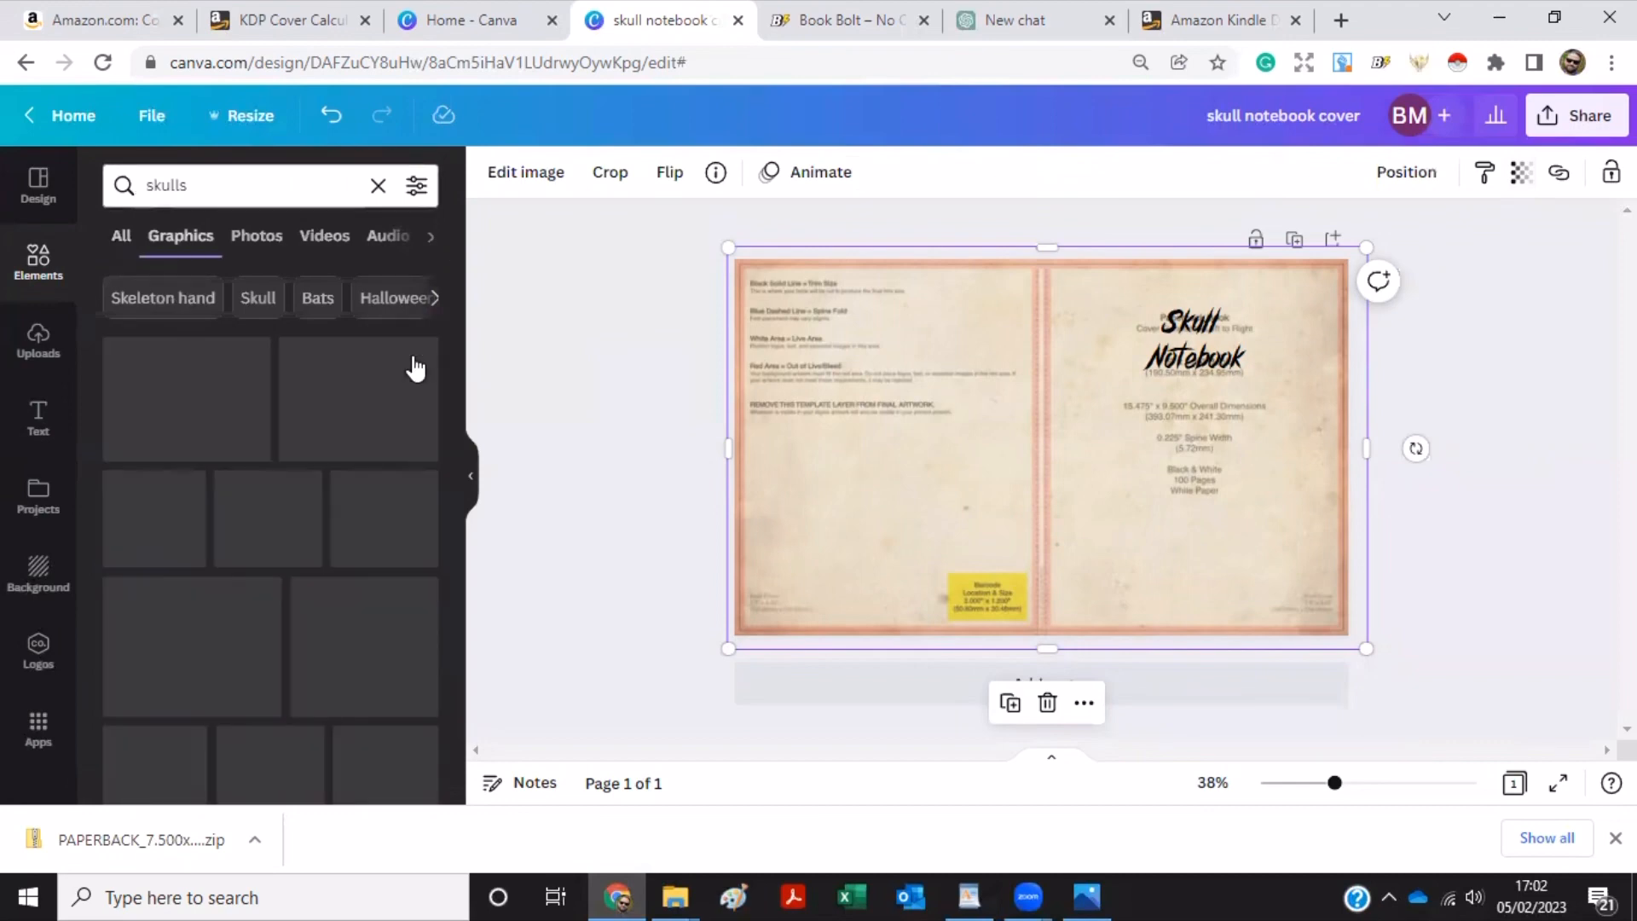
Place the black engraved front-facing skull graphic on the front cover, shrunk to fit beneath the "Skull Notebook" heading.
left_click_drag(454, 381, 479, 488)
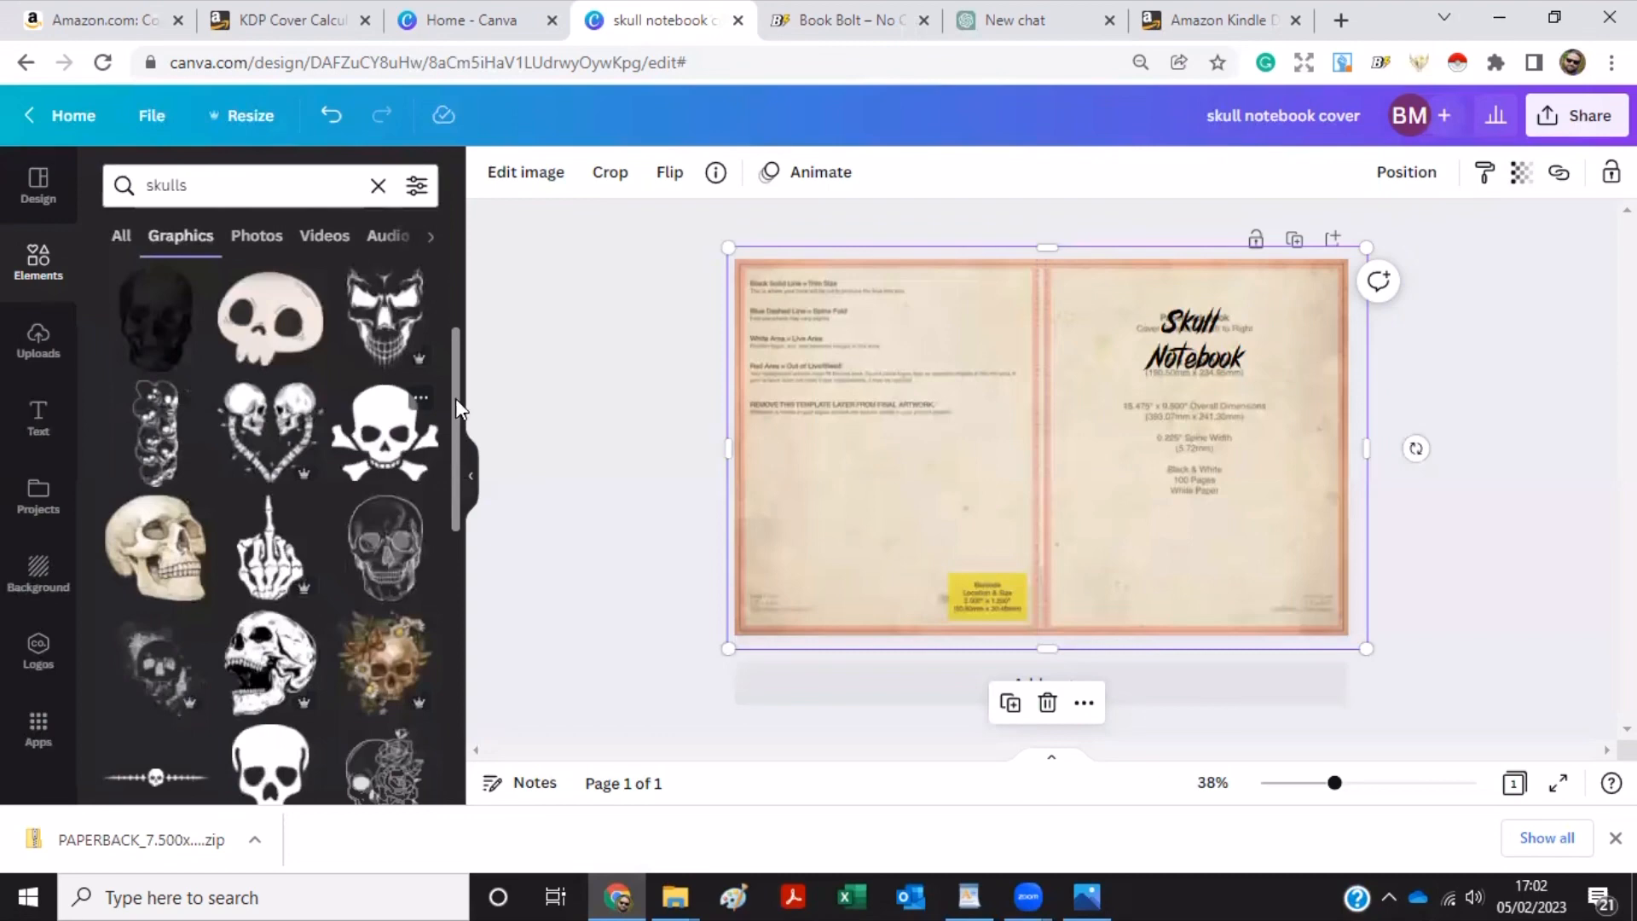
scroll(455, 360, "up", 2)
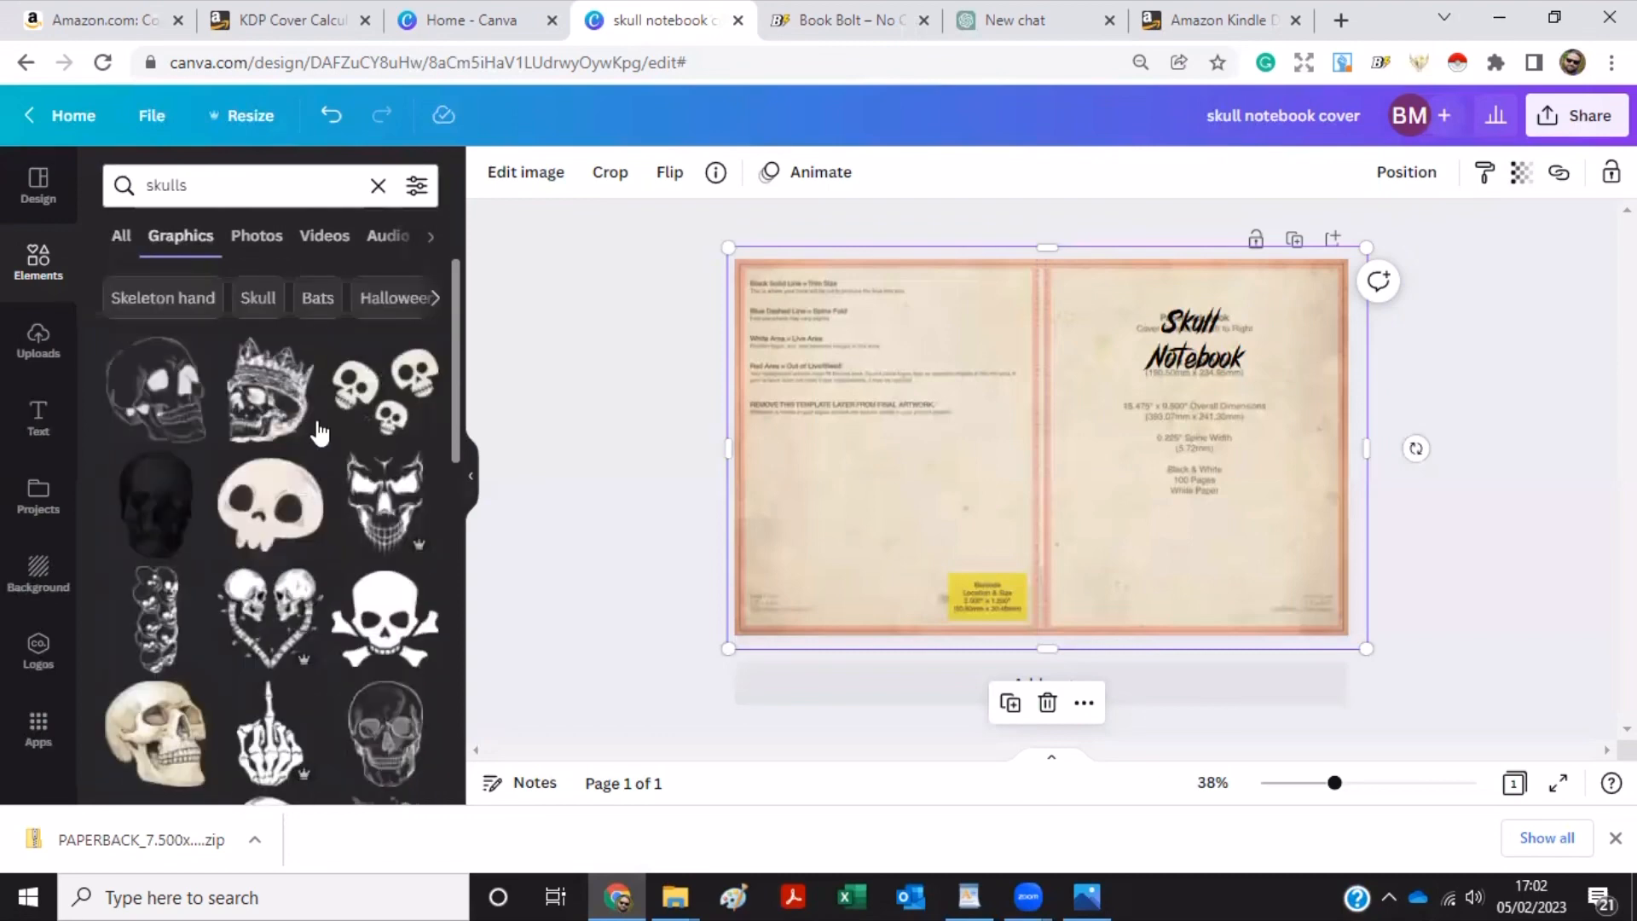
left_click(169, 495)
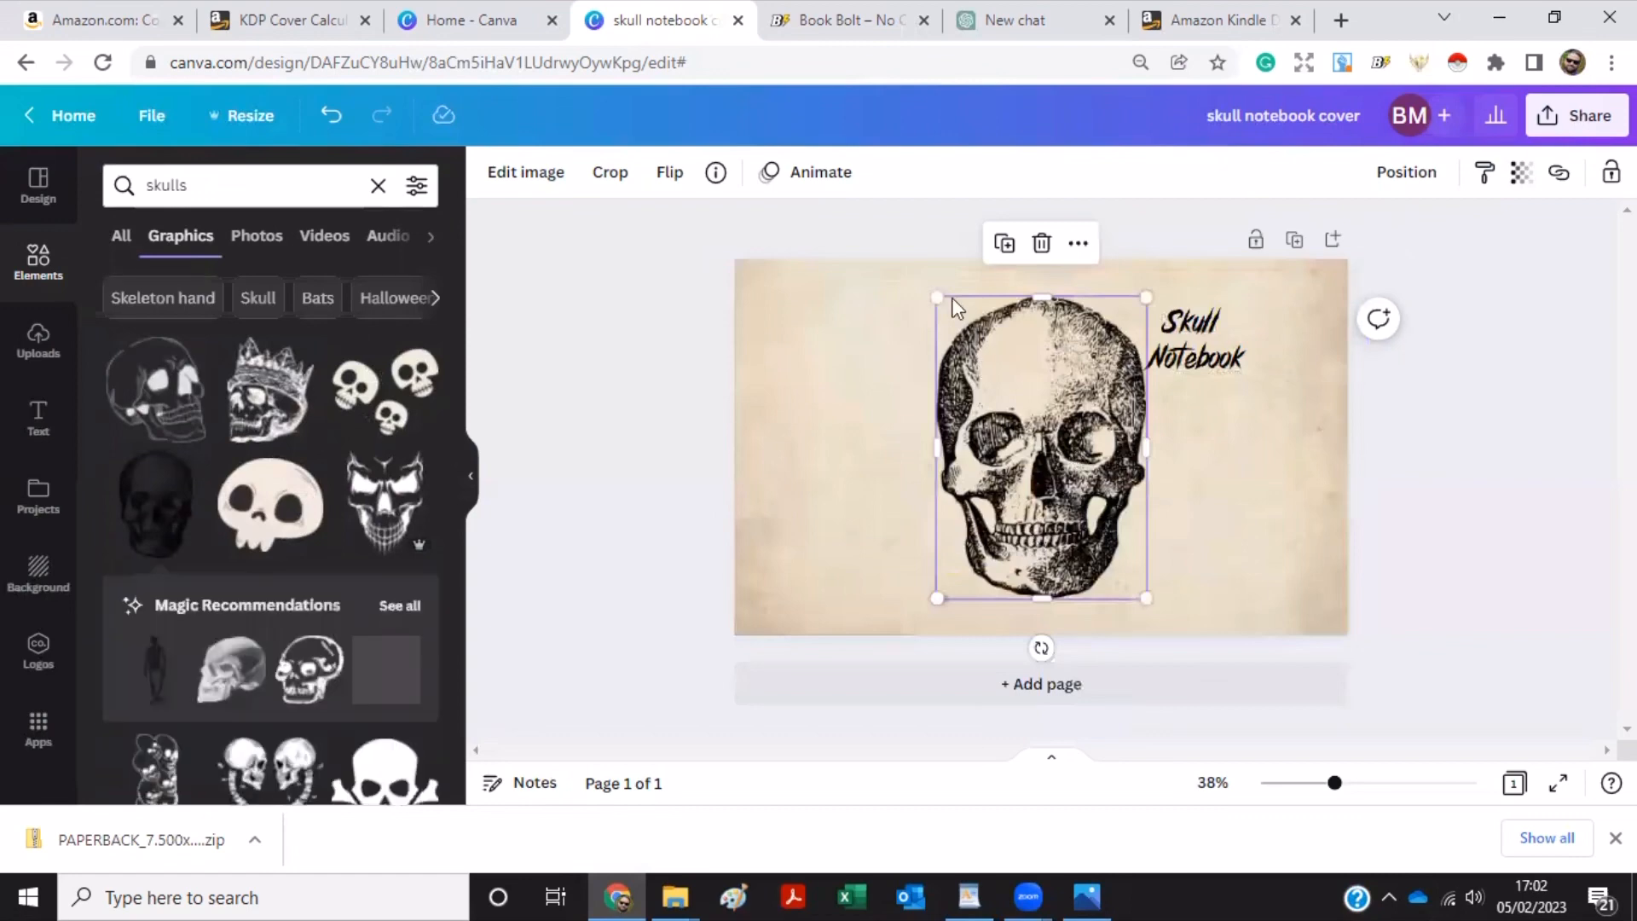
left_click_drag(938, 299, 1002, 369)
left_click_drag(1149, 458, 1276, 505)
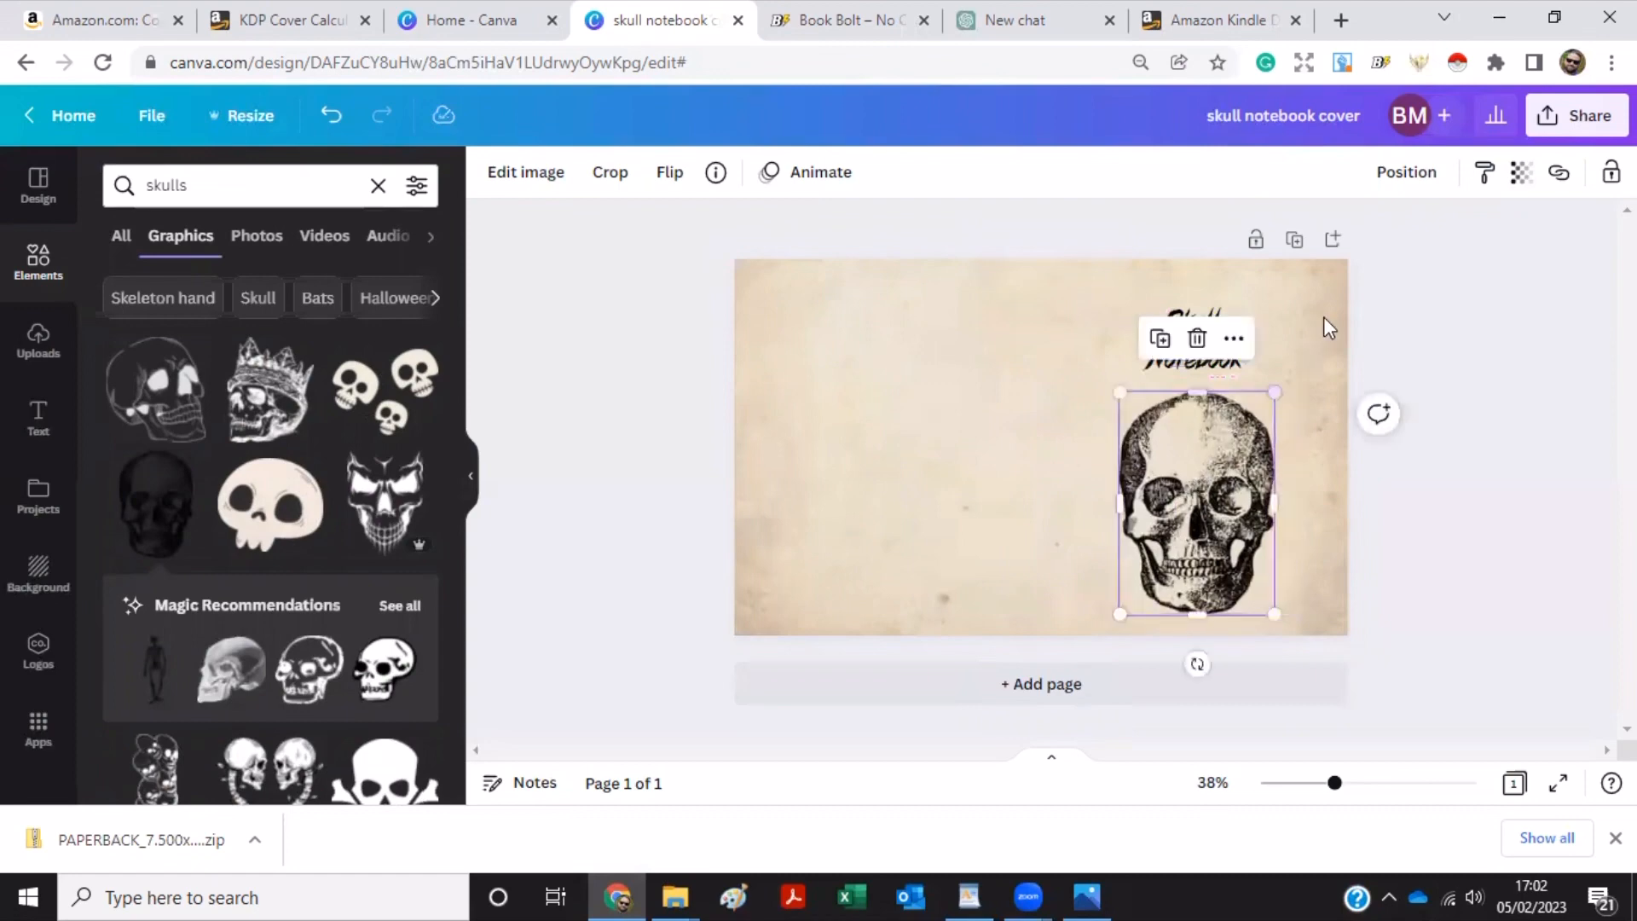
Try to set the parchment background's transparency to 49.
left_click(1323, 327)
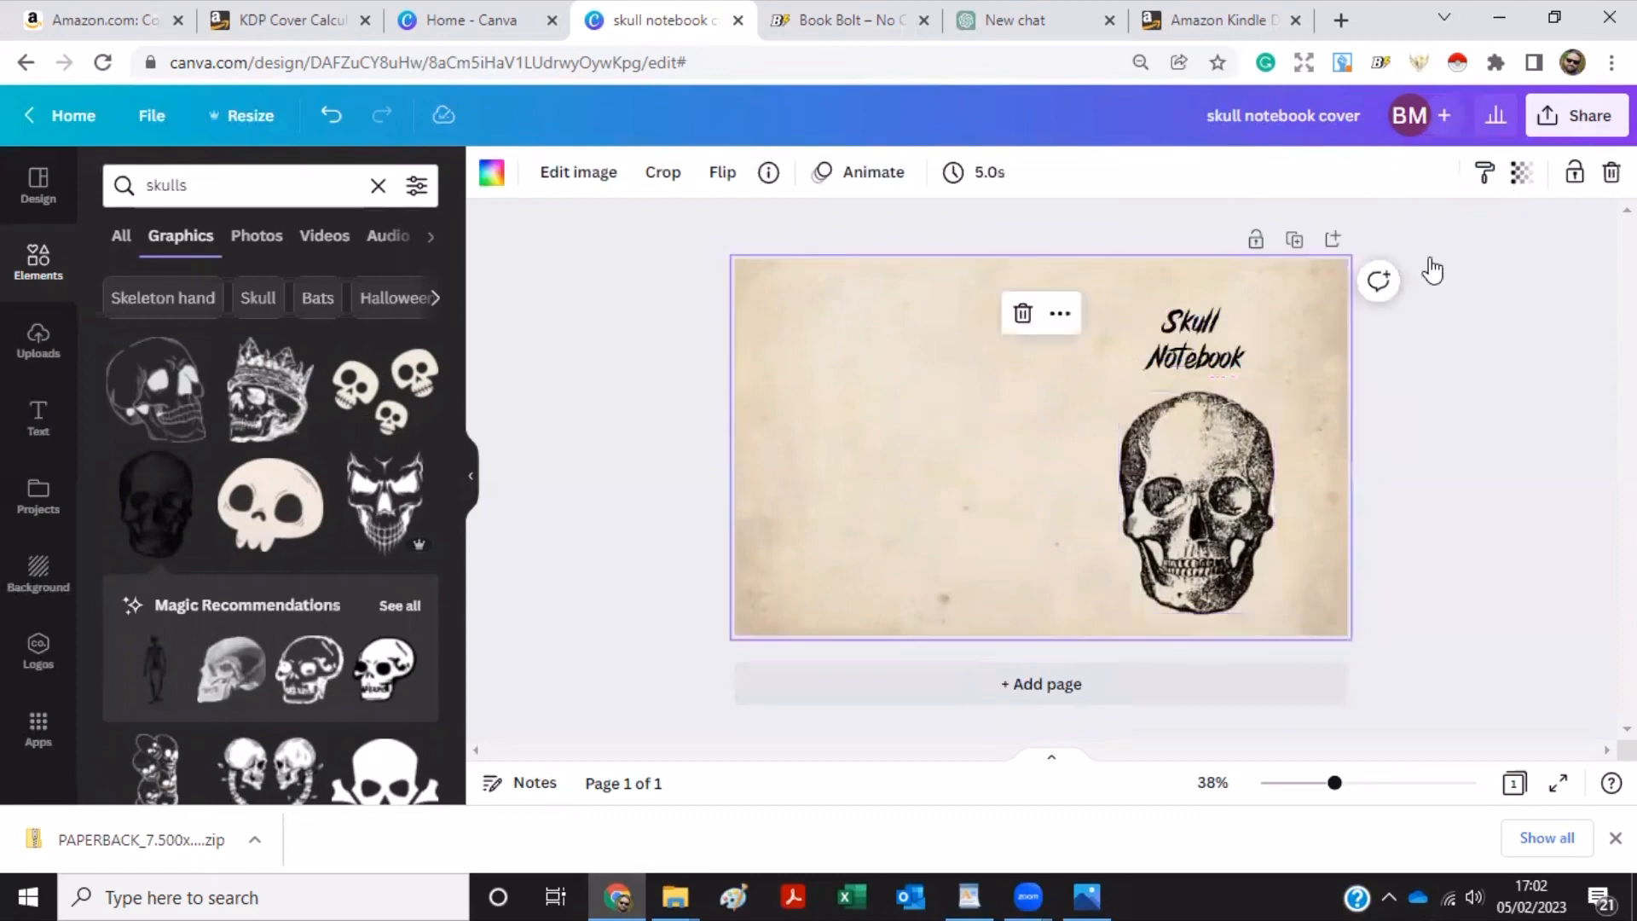
left_click(1522, 171)
mouse_move(1415, 260)
left_mouse_down()
mouse_move(1359, 267)
mouse_move(1420, 275)
left_mouse_up()
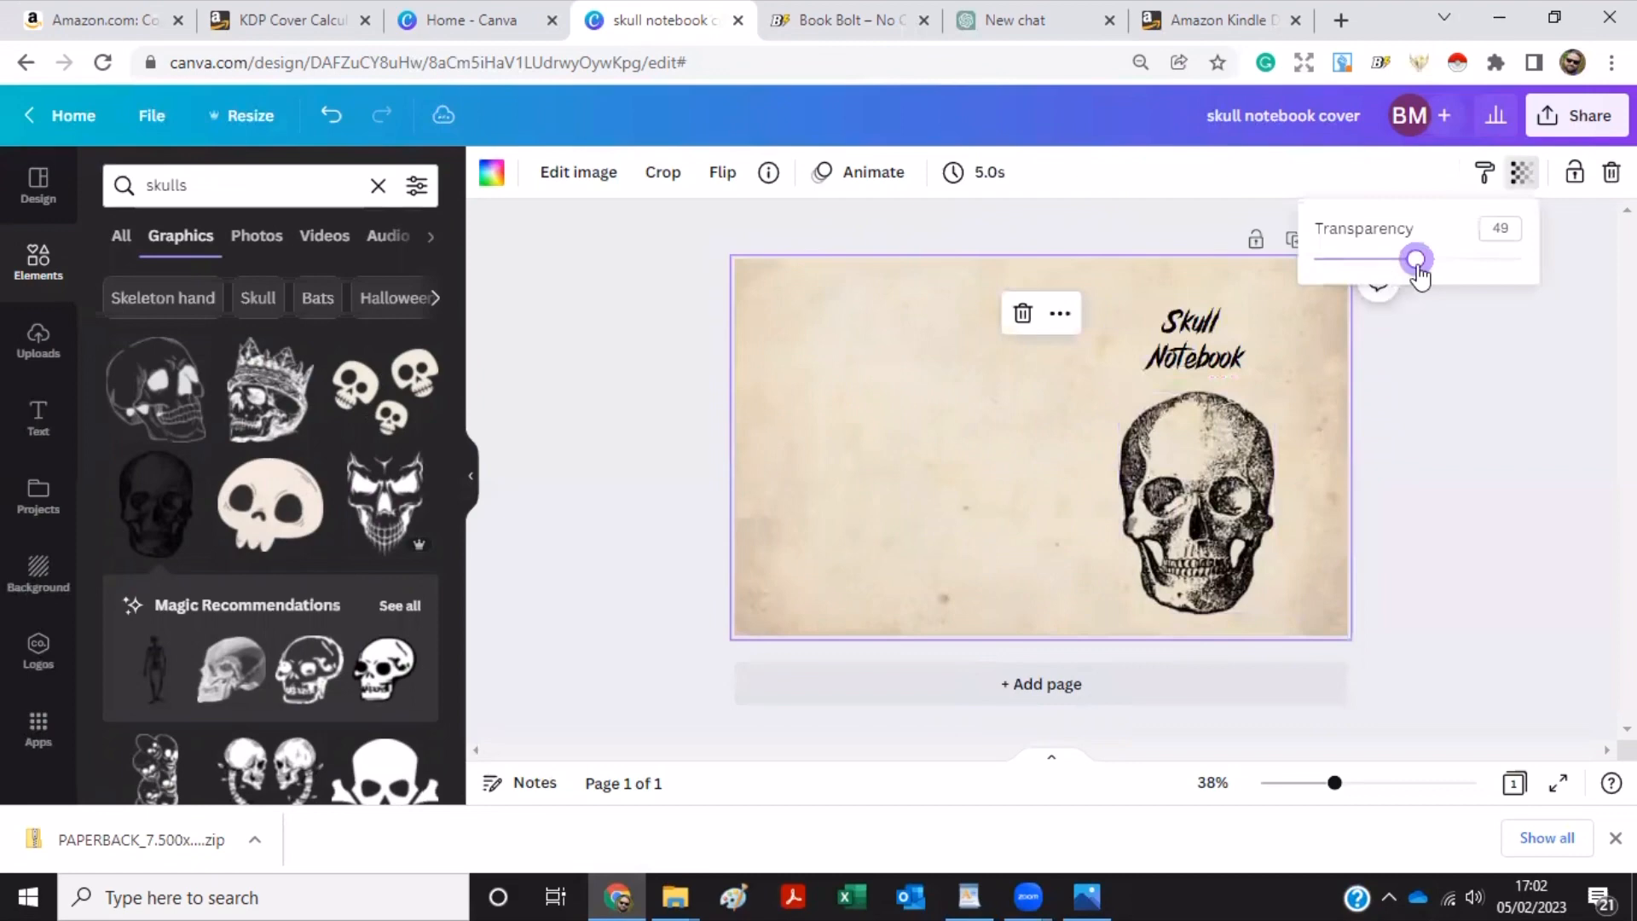
key("BackSpace")
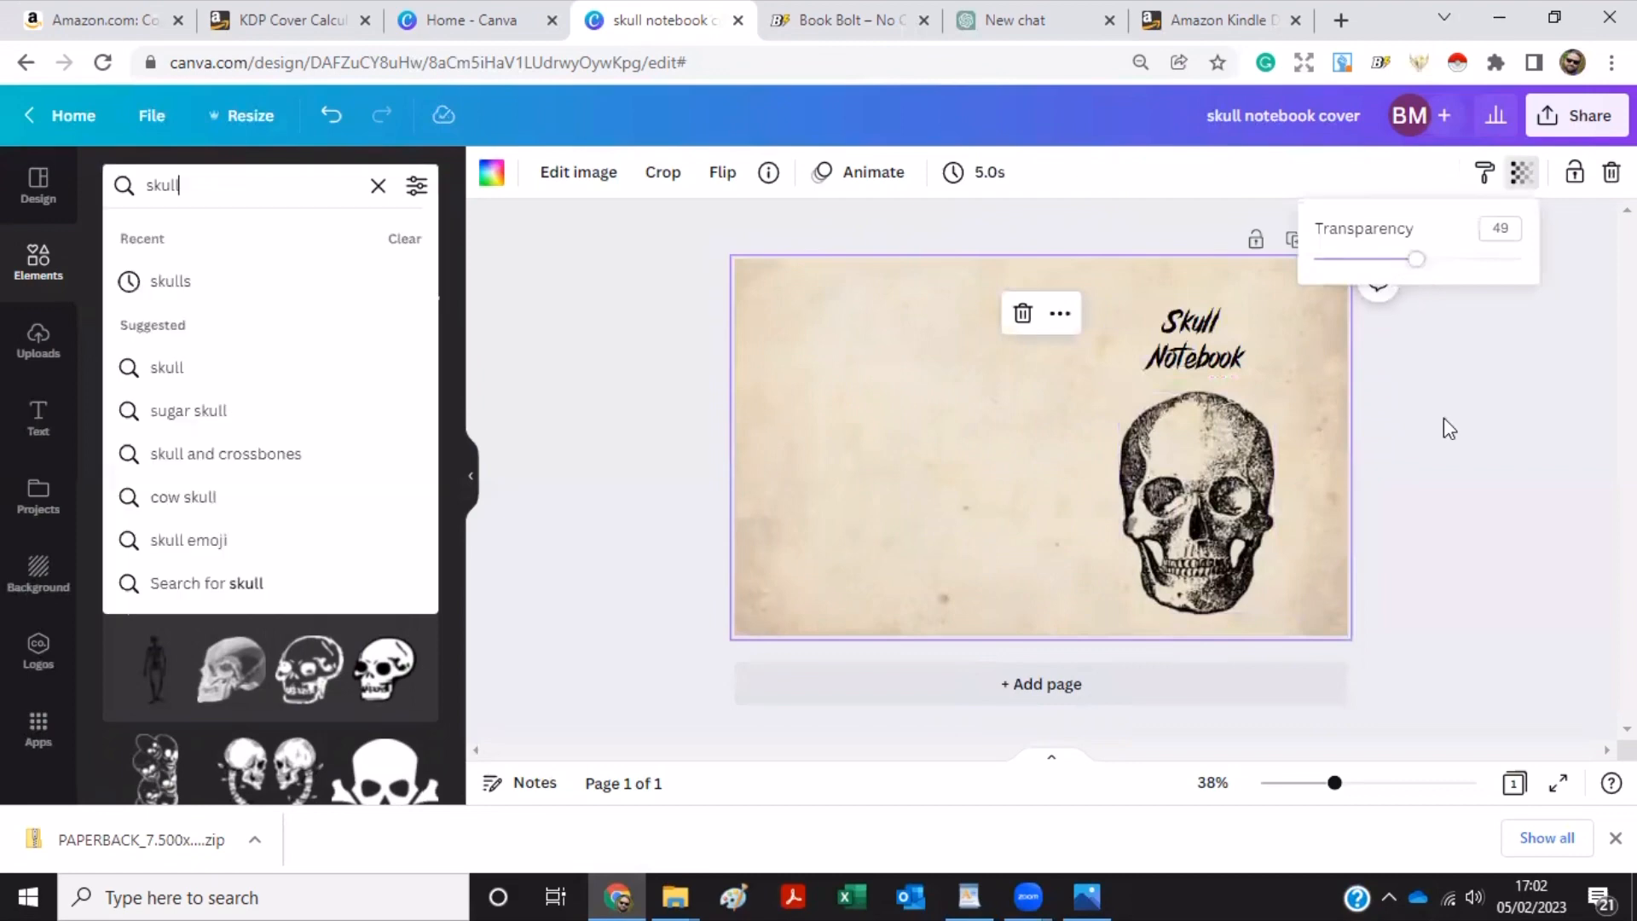
key("Return")
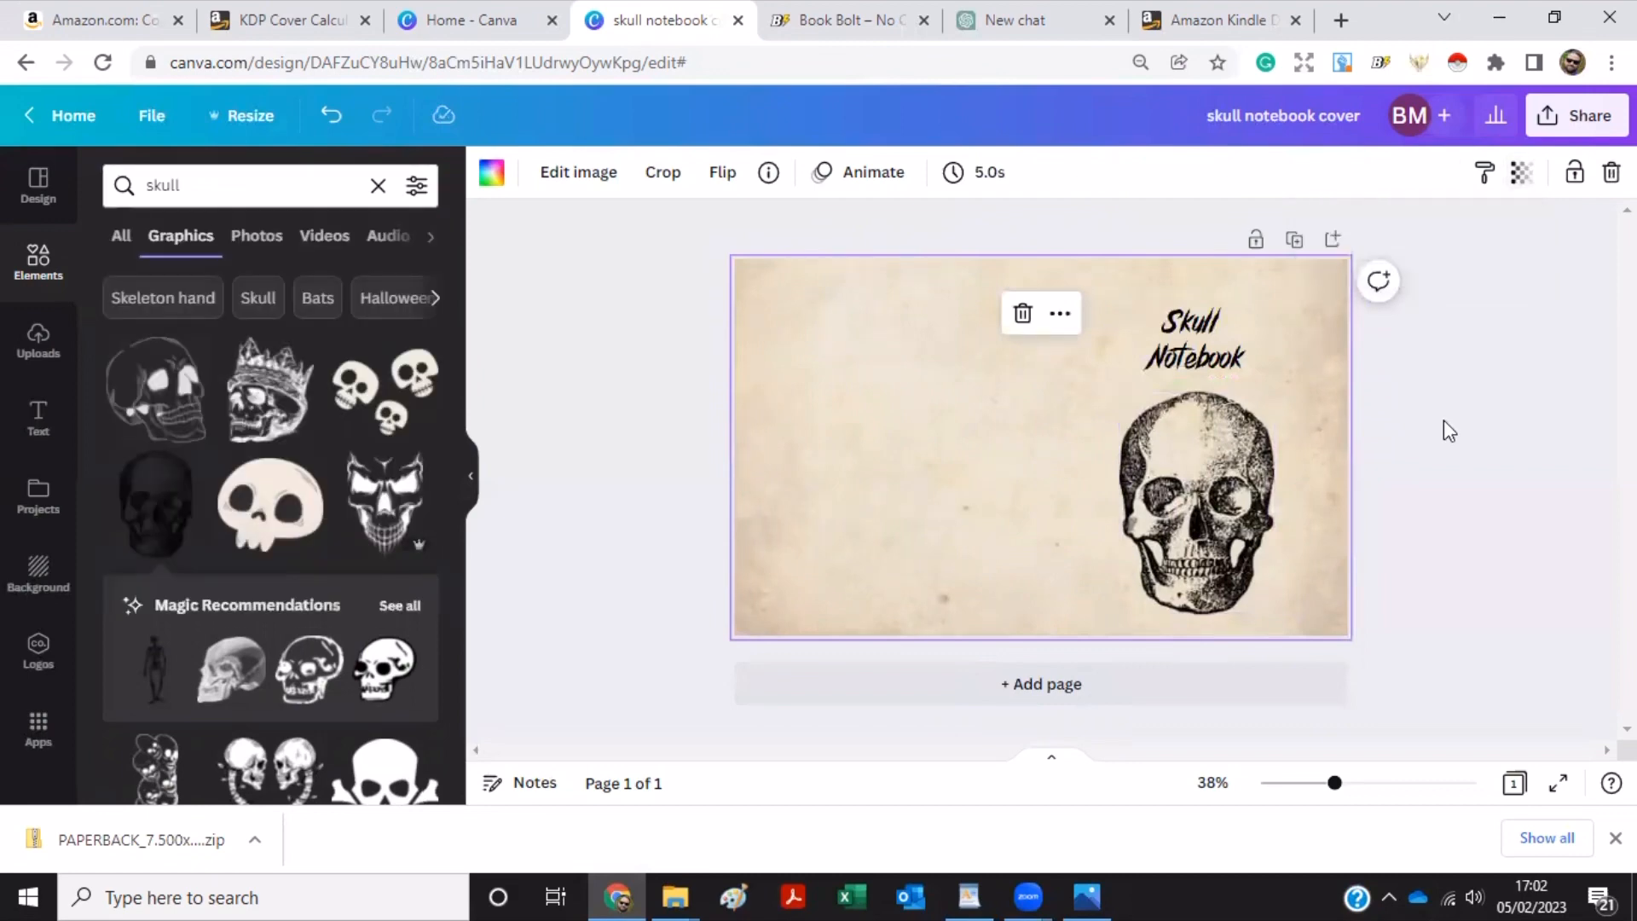
Undo the transparency change and the skull placement, back to the semi-transparent parchment over the cover template.
key("ctrl+z")
left_click(1444, 419)
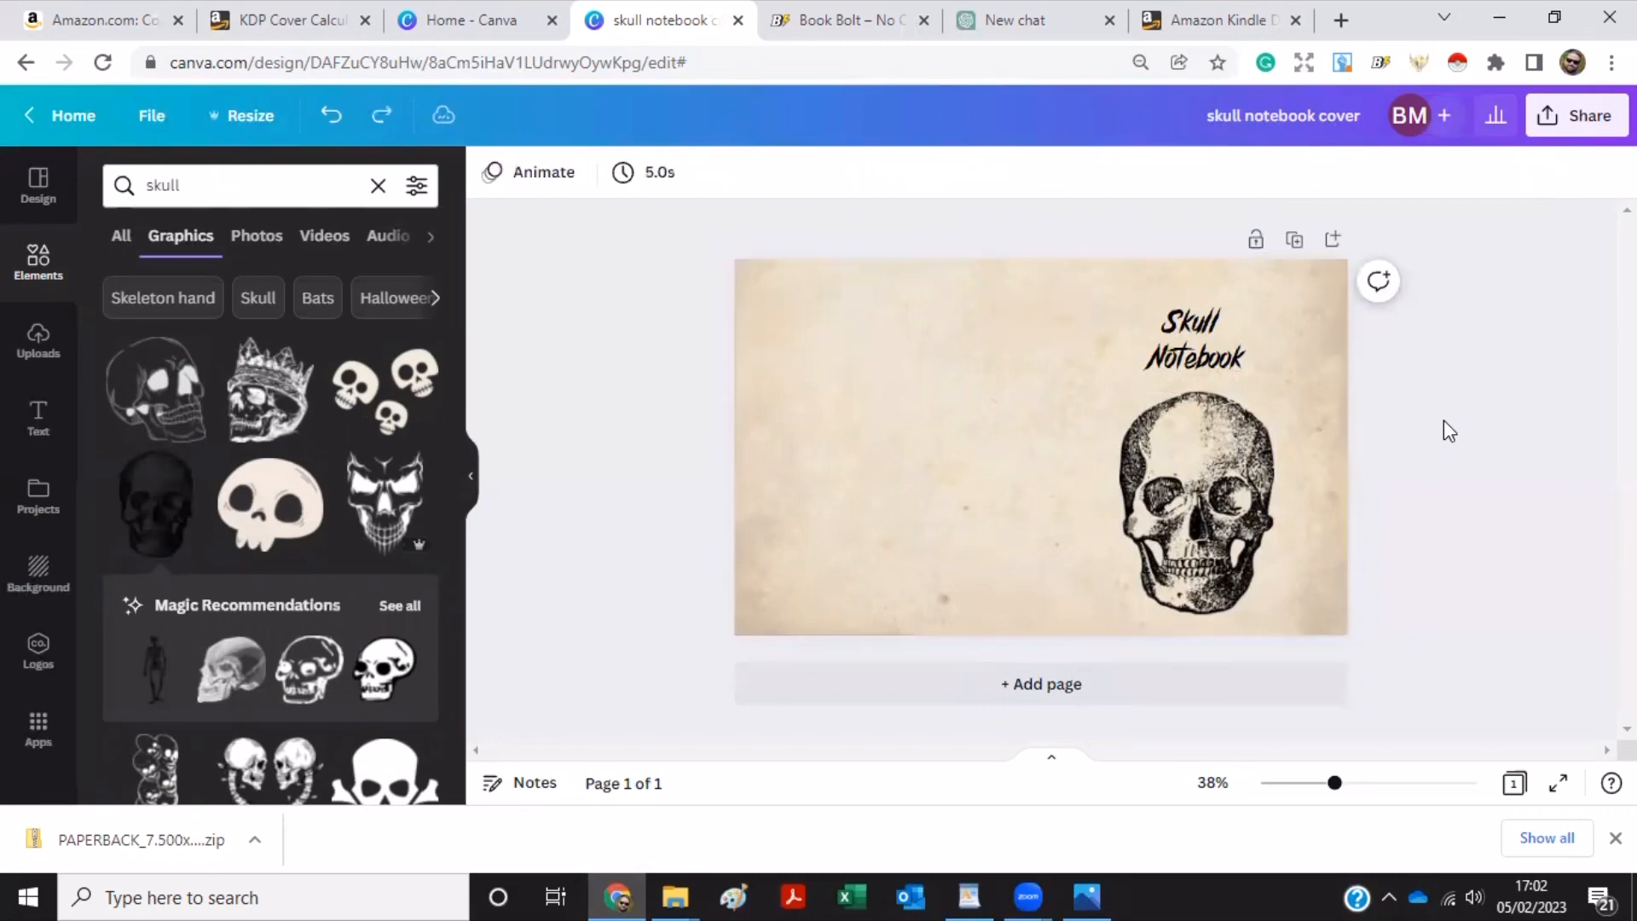
key("ctrl+y")
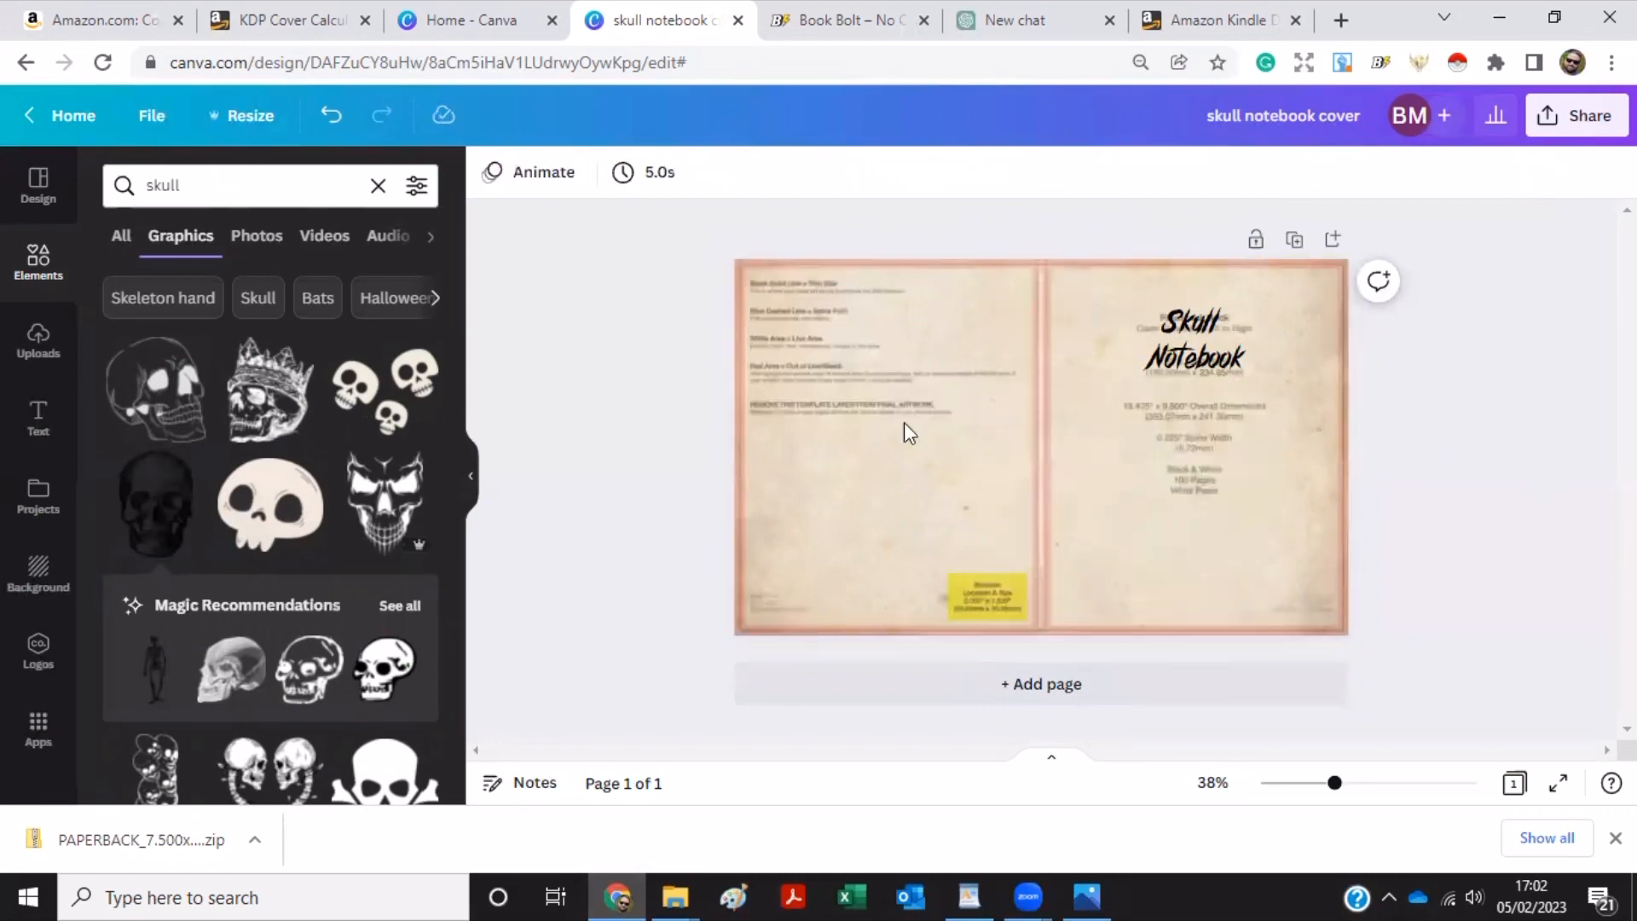
Add the black engraved skull graphic again, shrink it and position it beneath the heading on the front cover.
left_click(171, 501)
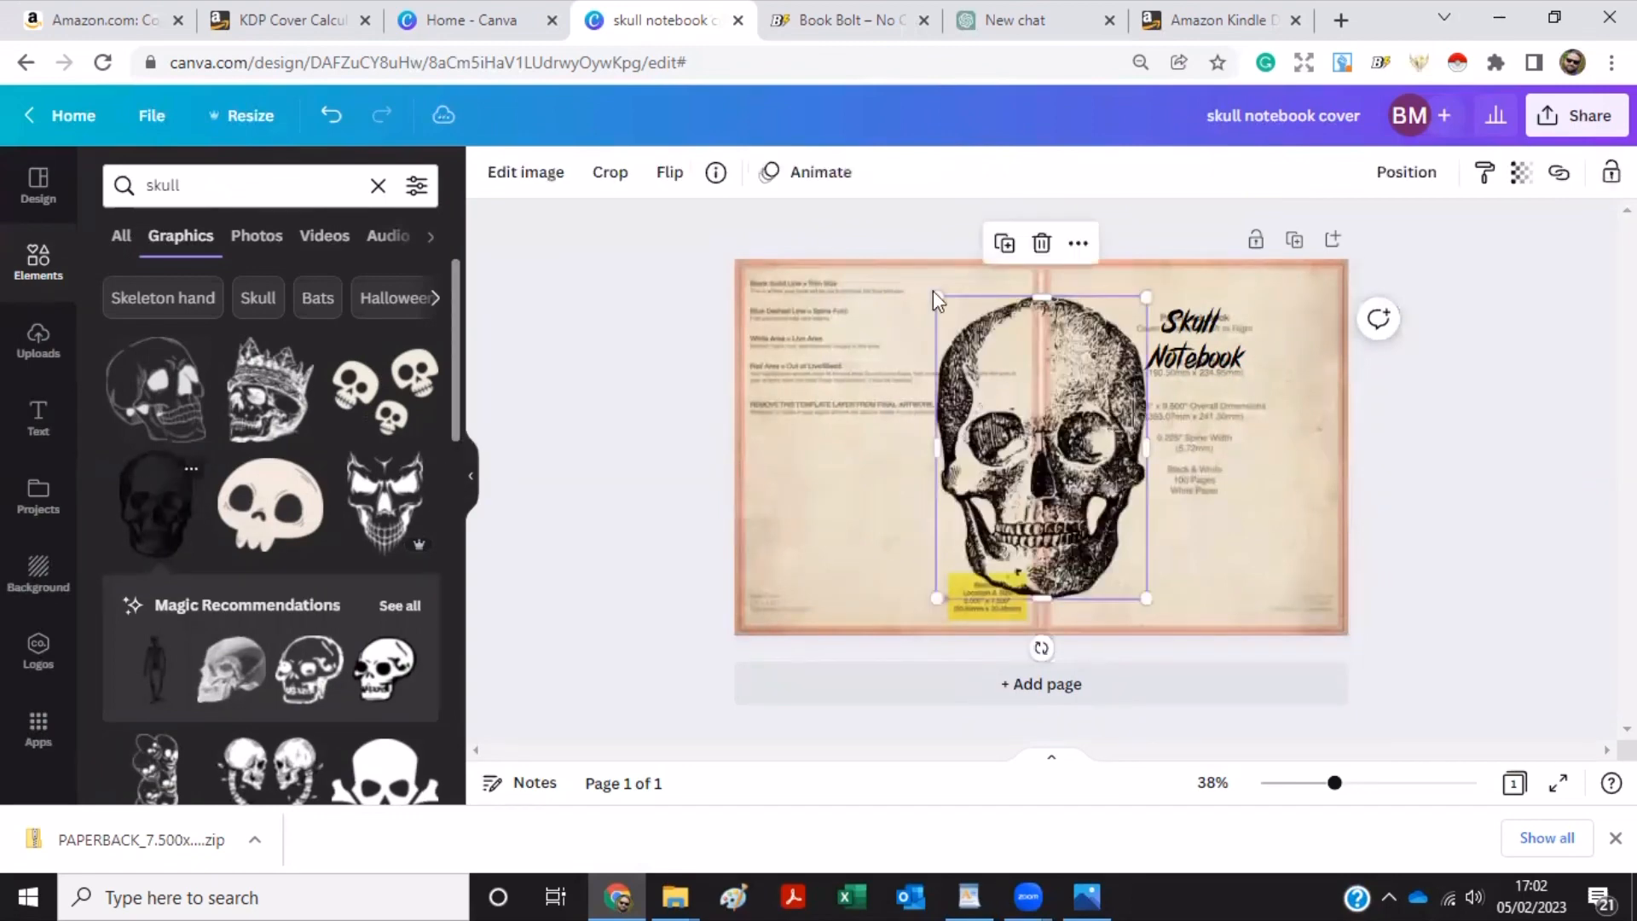
left_click_drag(1003, 336, 1207, 463)
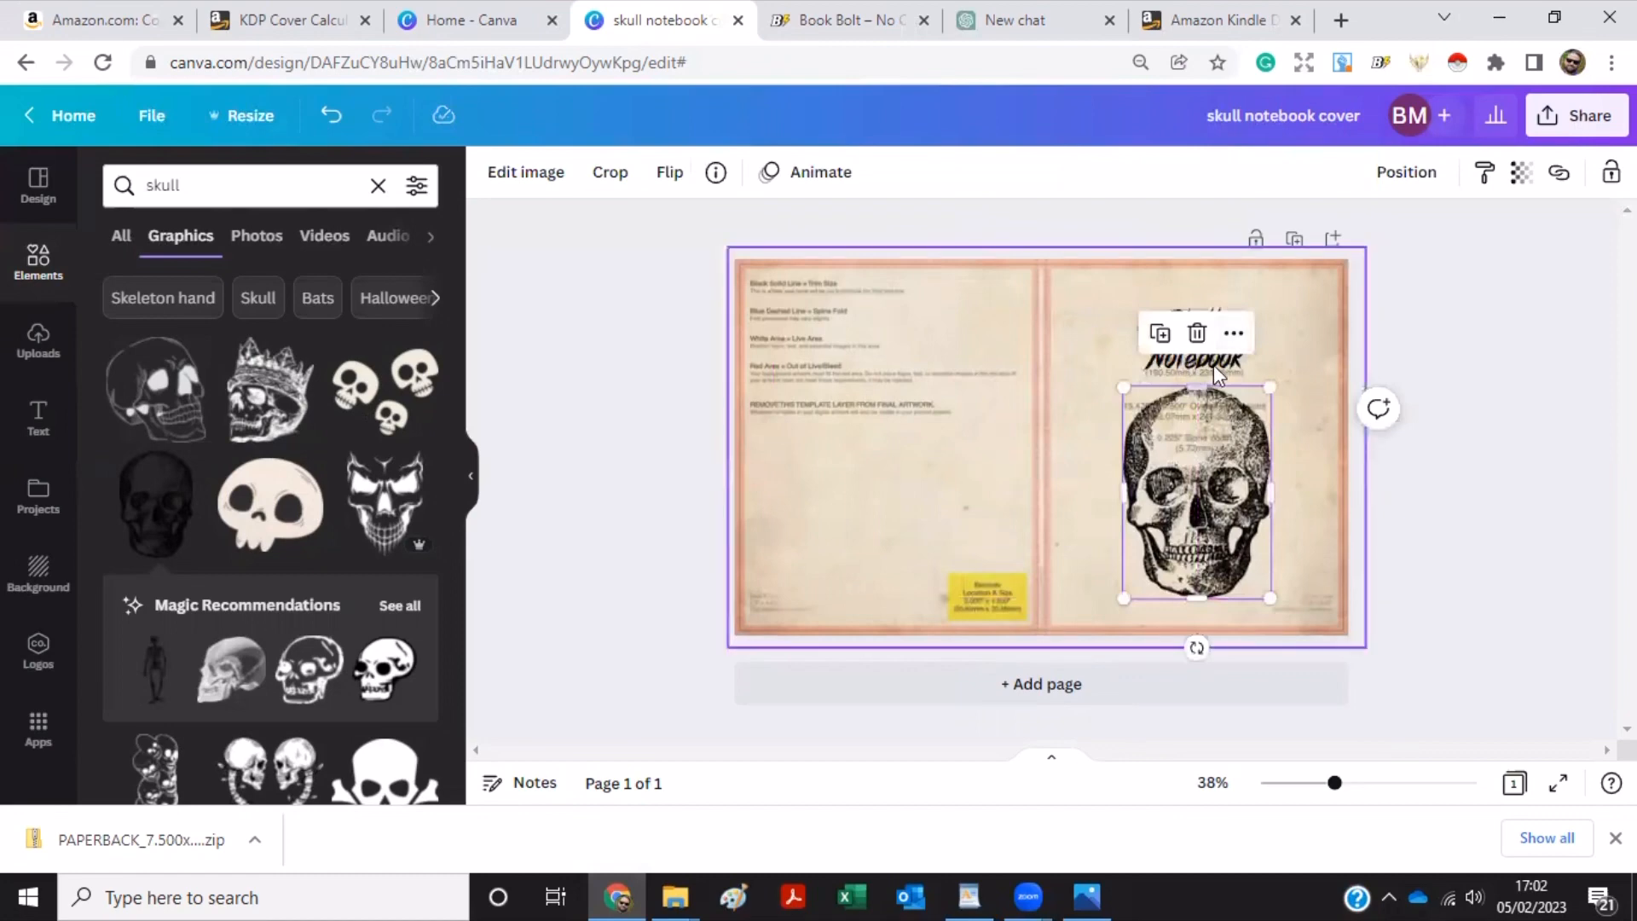
Join the "Skull Notebook" heading into one line near the front cover's top edge and centre the skull beneath it.
left_click(1173, 362)
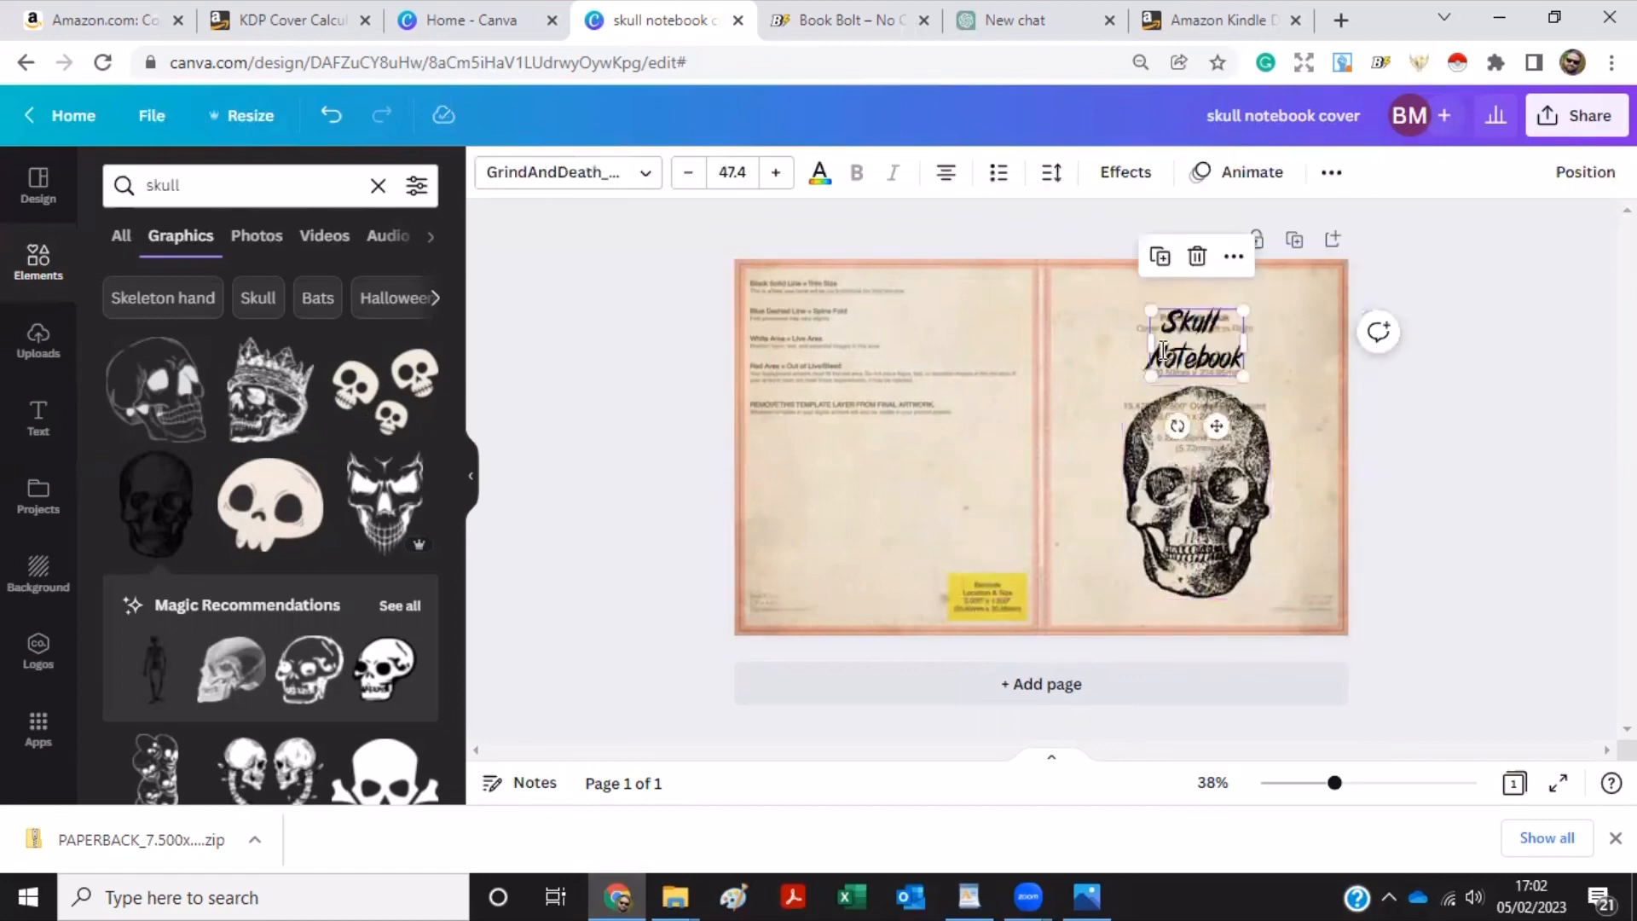
left_click(1163, 350)
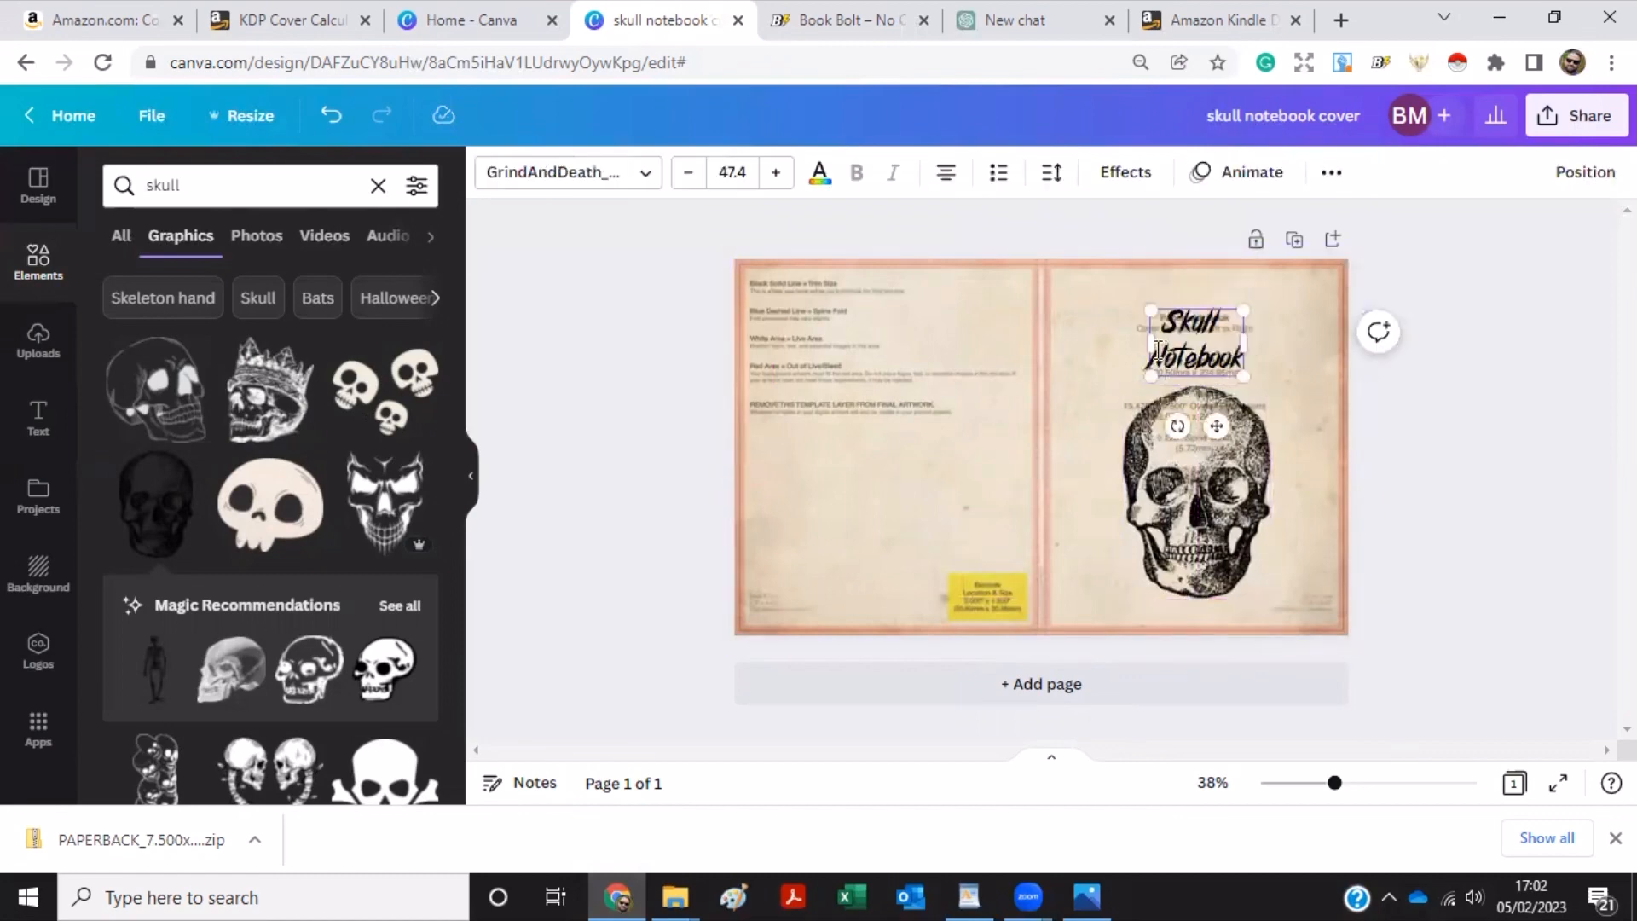
key("BackSpace")
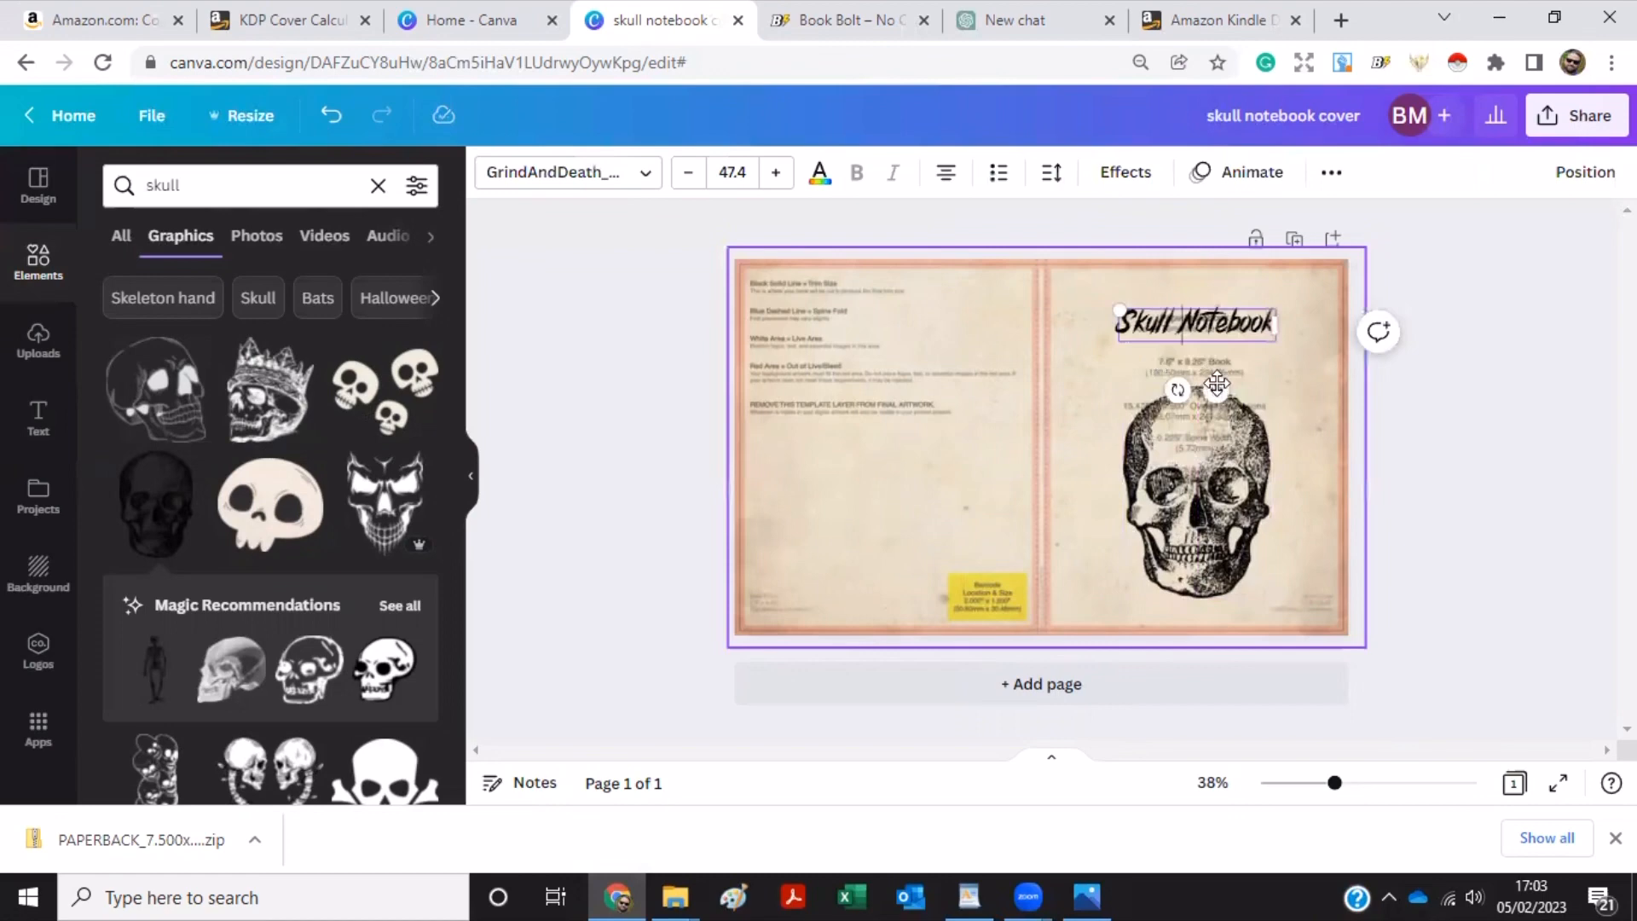
left_click_drag(1217, 368, 1226, 368)
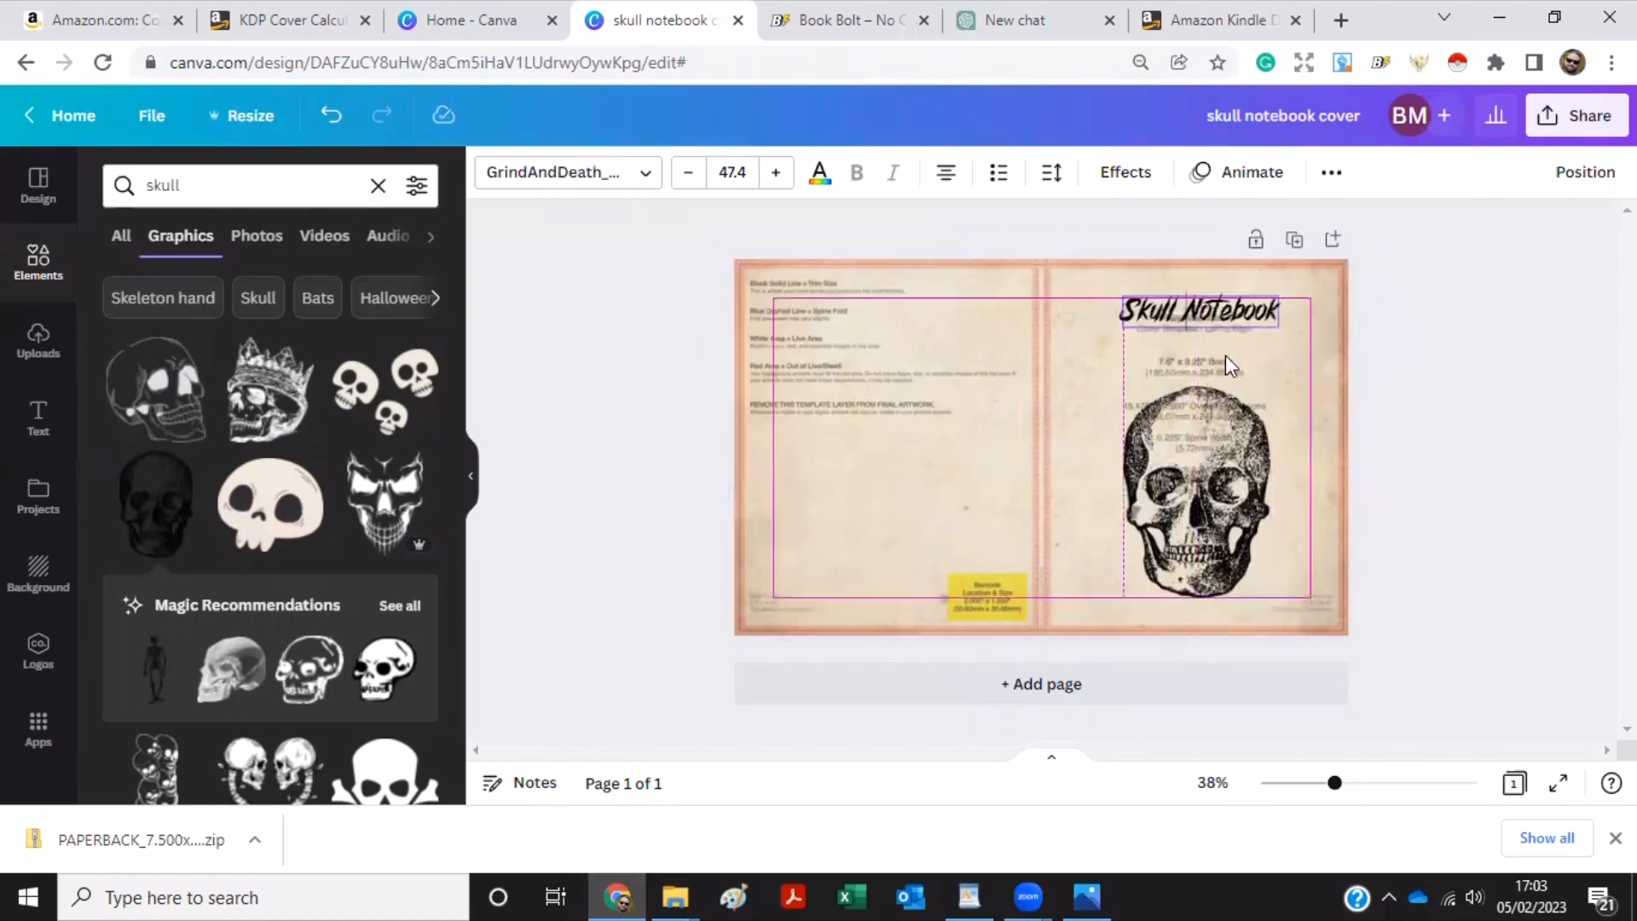
left_click(1225, 486)
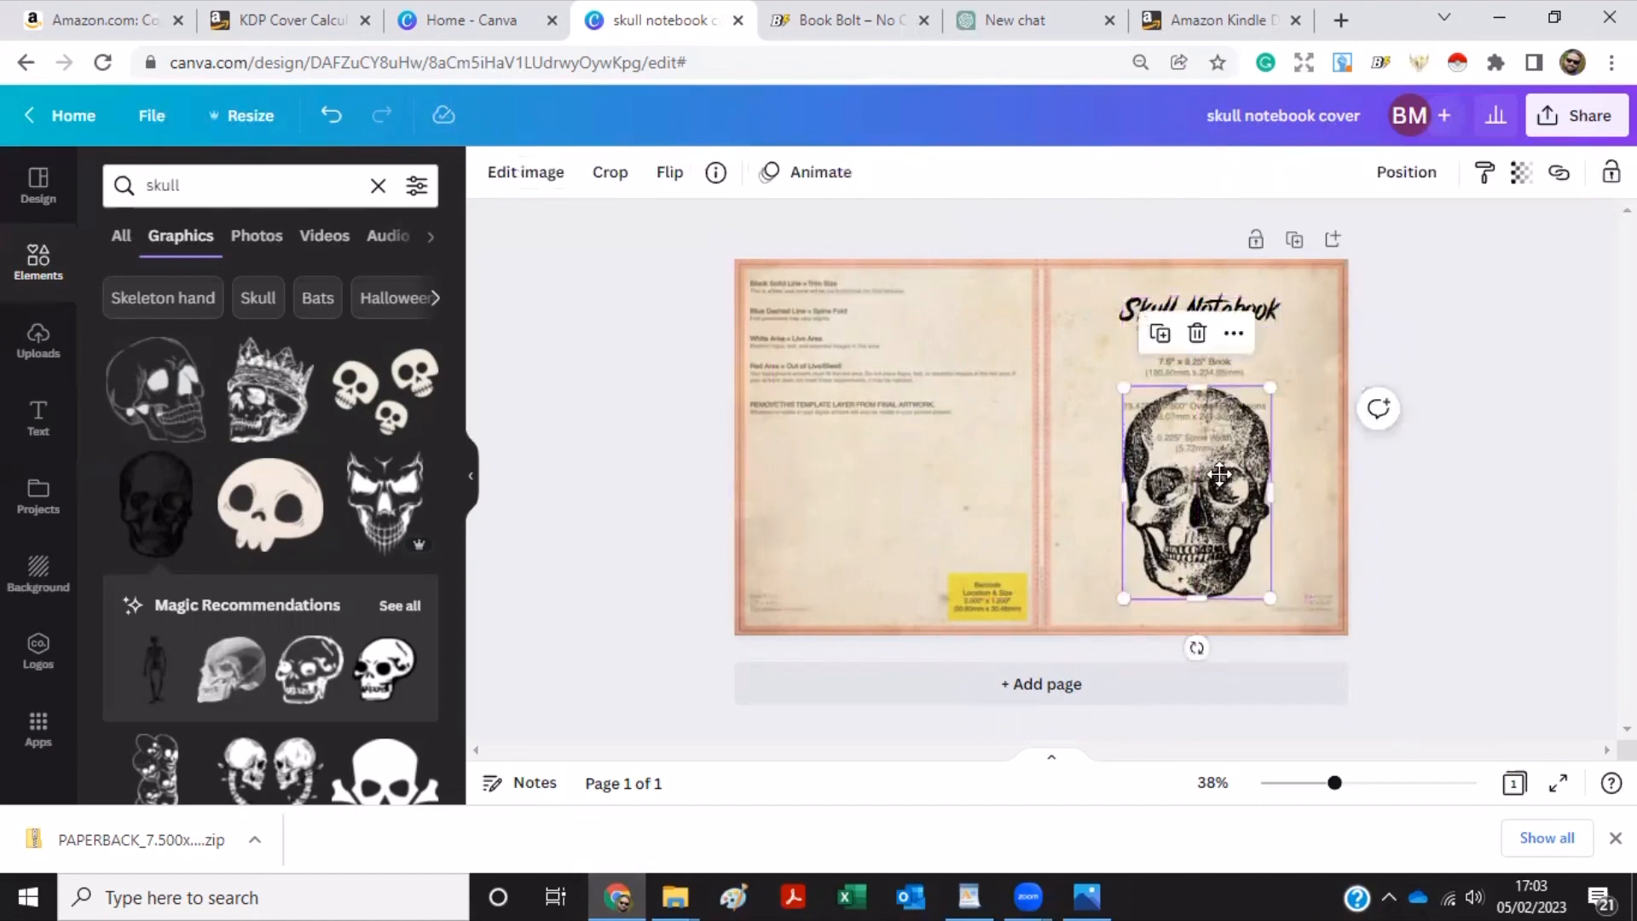
left_click_drag(1219, 474, 1223, 474)
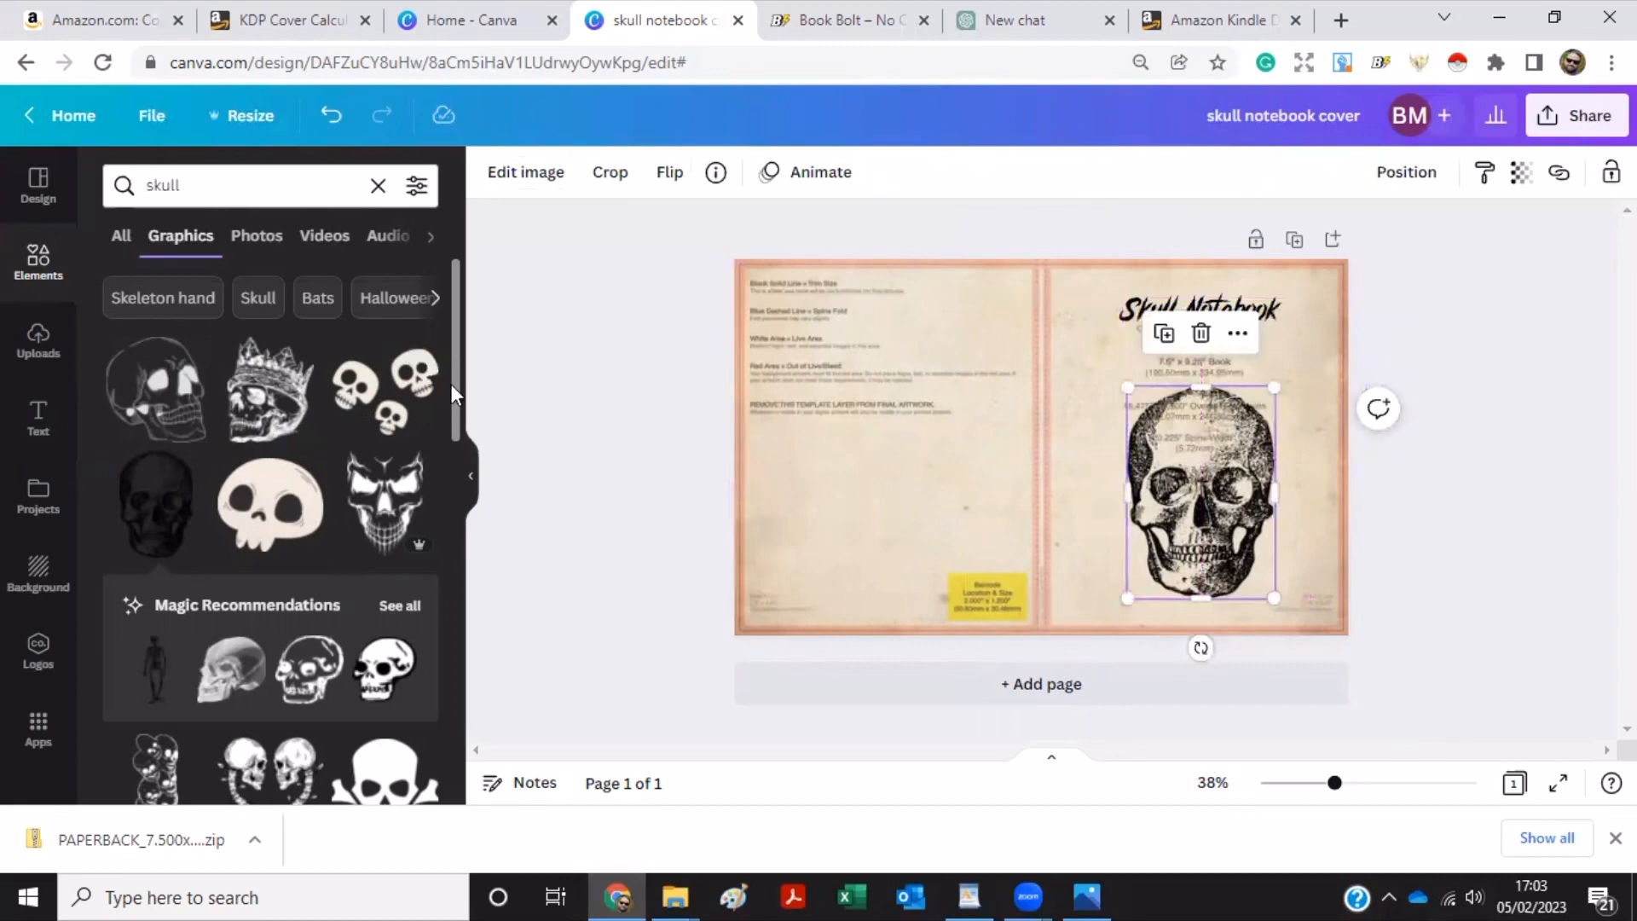
scroll(477, 563, "down", 5)
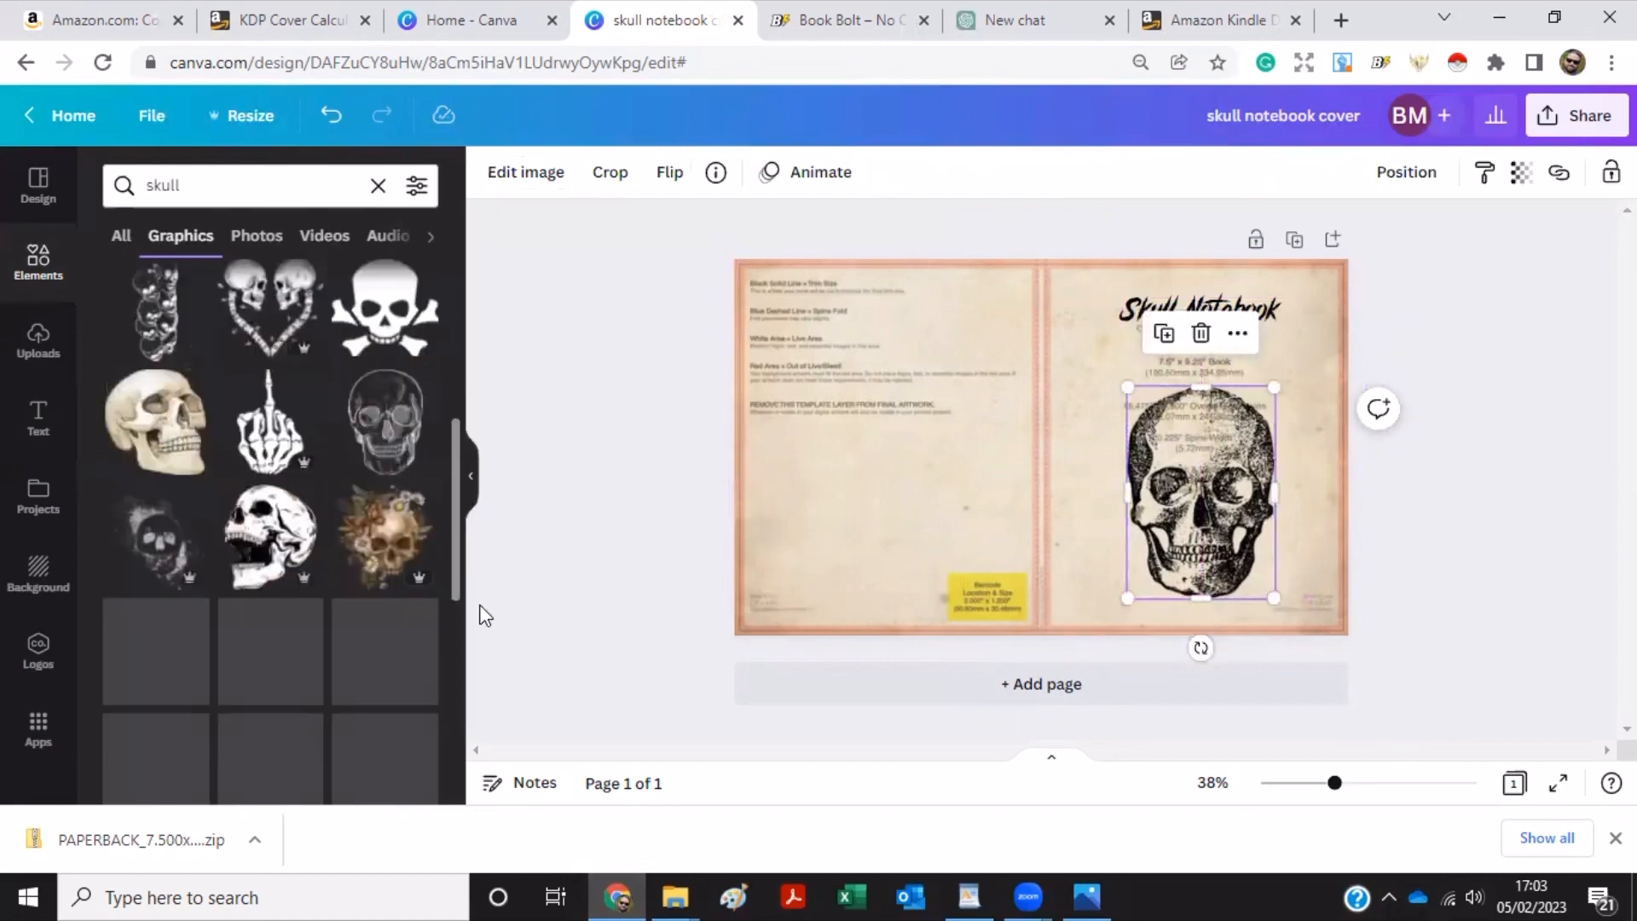
scroll(479, 557, "down", 1)
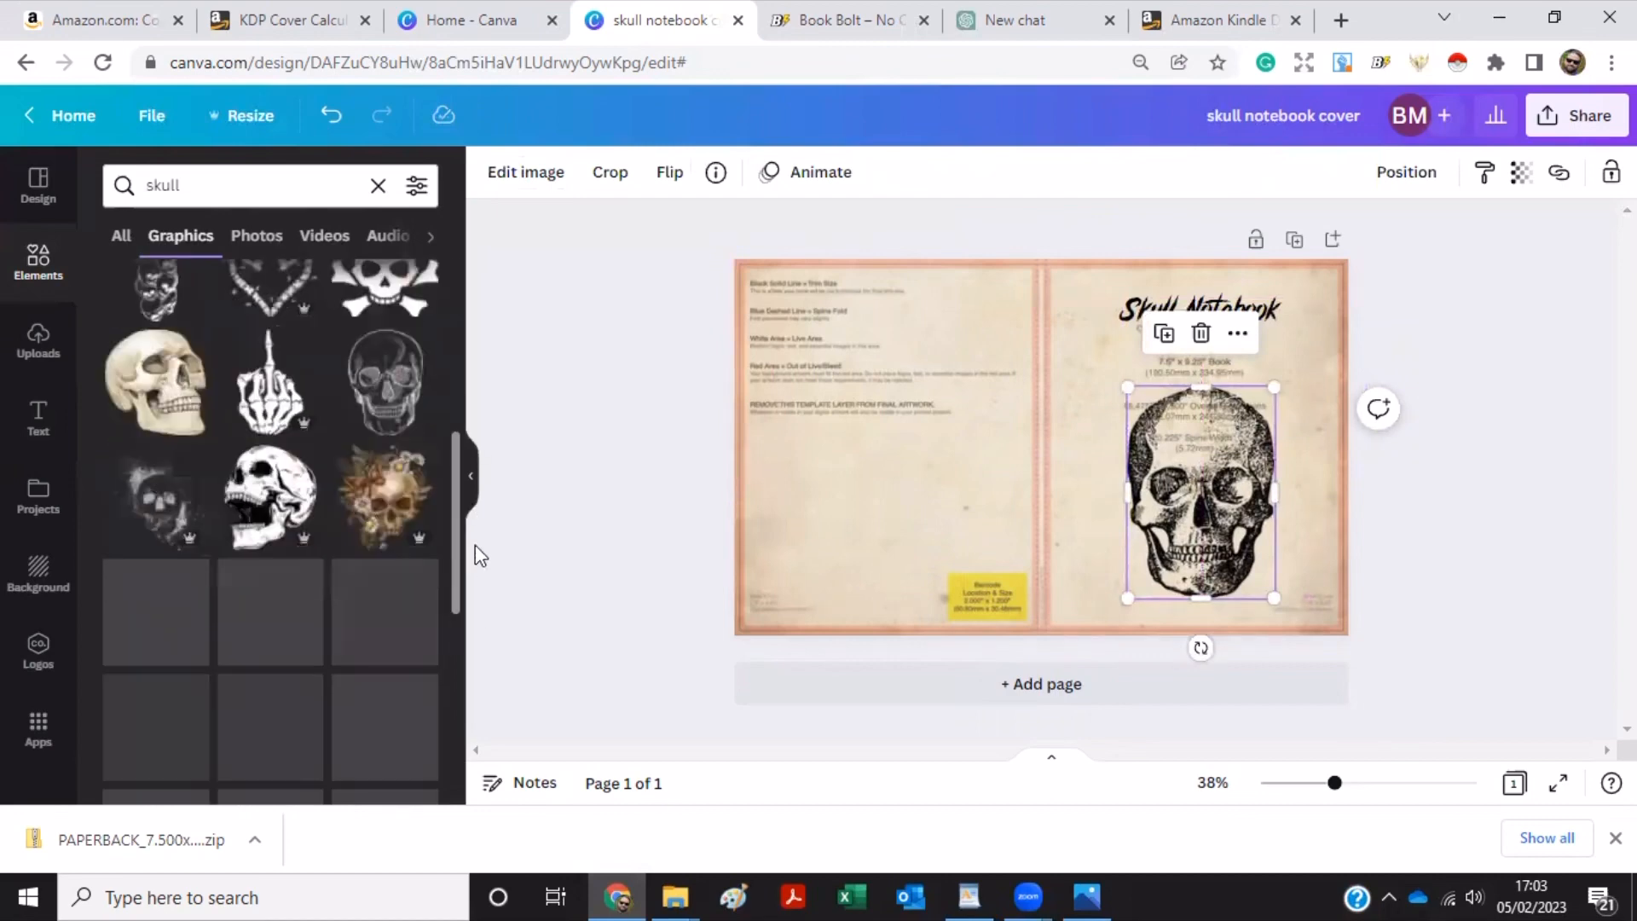
scroll(476, 614, "down", 2)
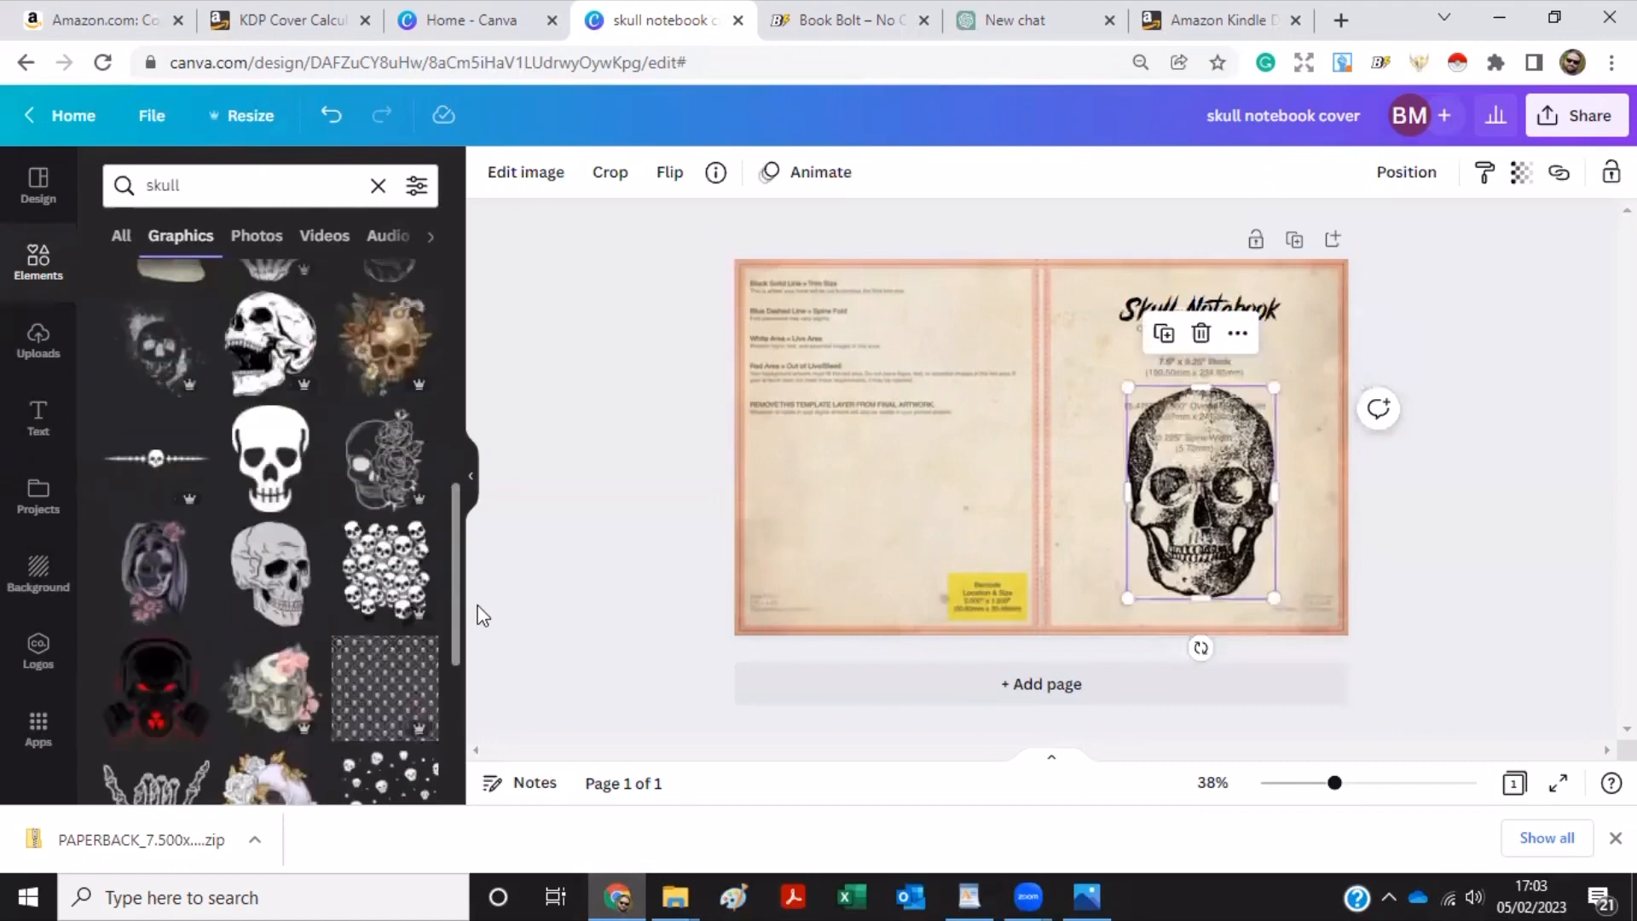
scroll(443, 371, "up", 7)
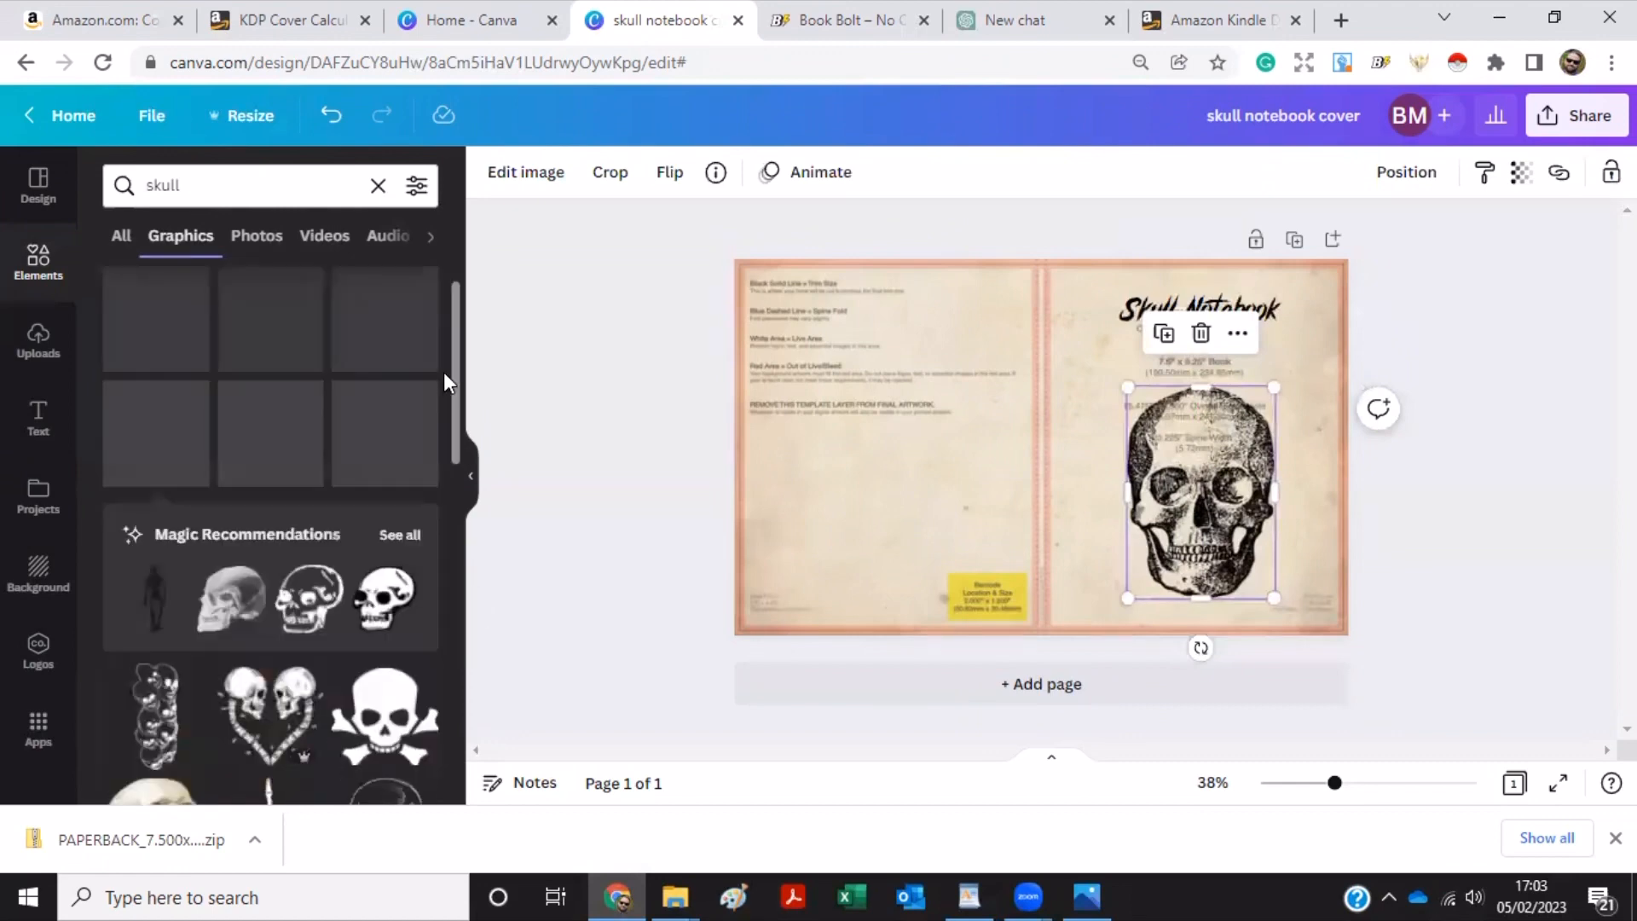
scroll(443, 371, "up", 1)
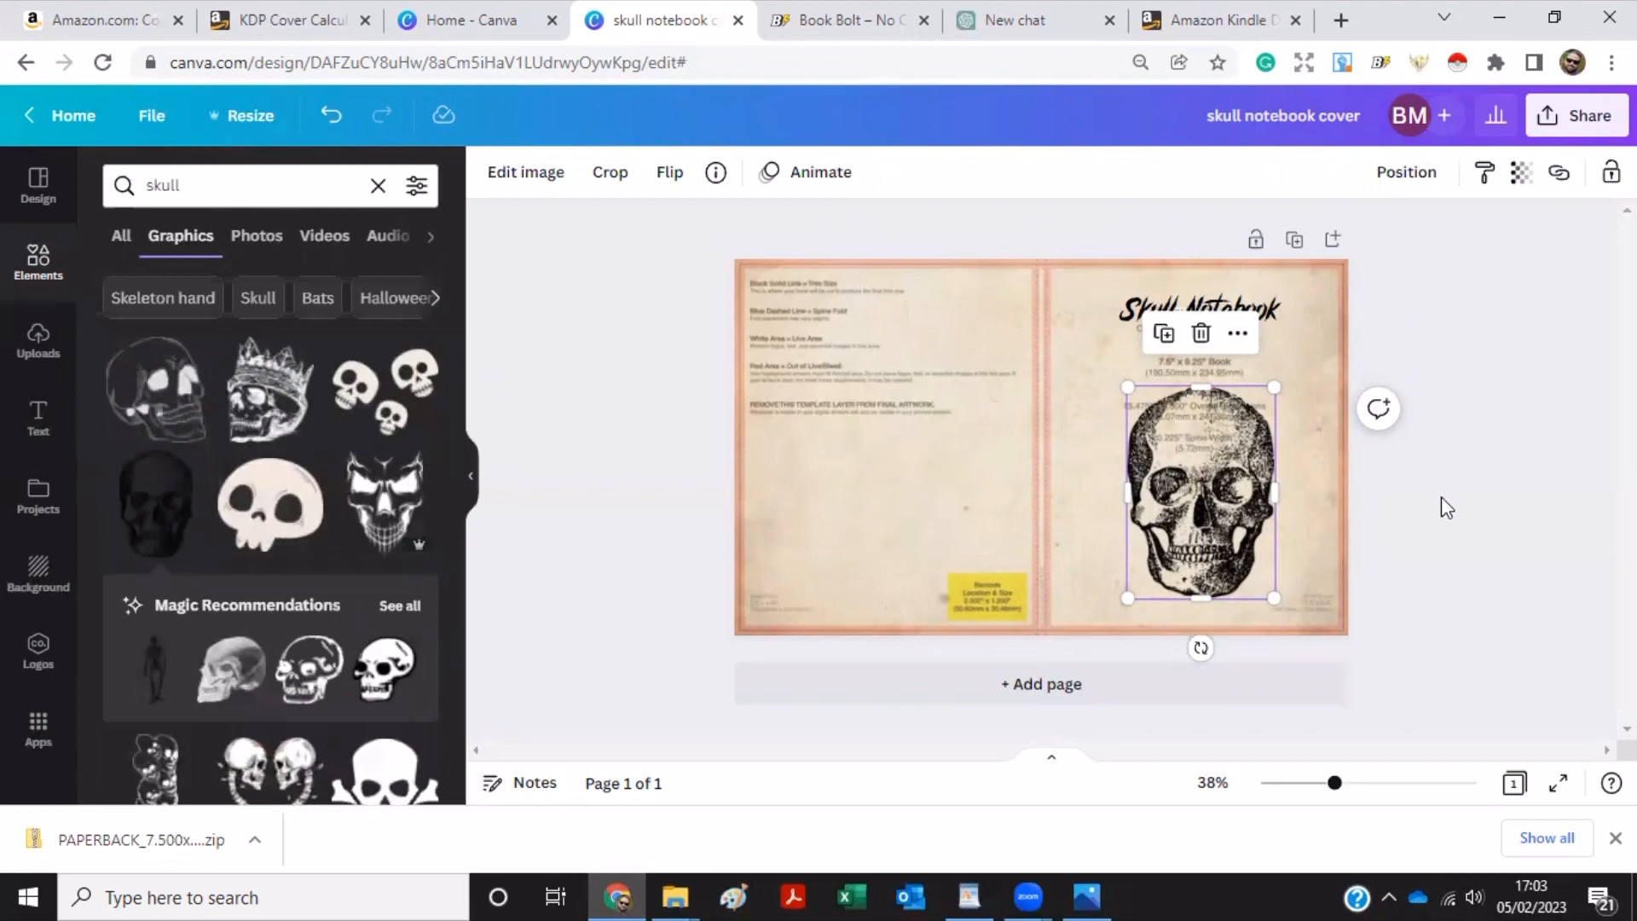
Fine-tune the transparency of the parchment photo over the cover template.
left_click(1297, 375)
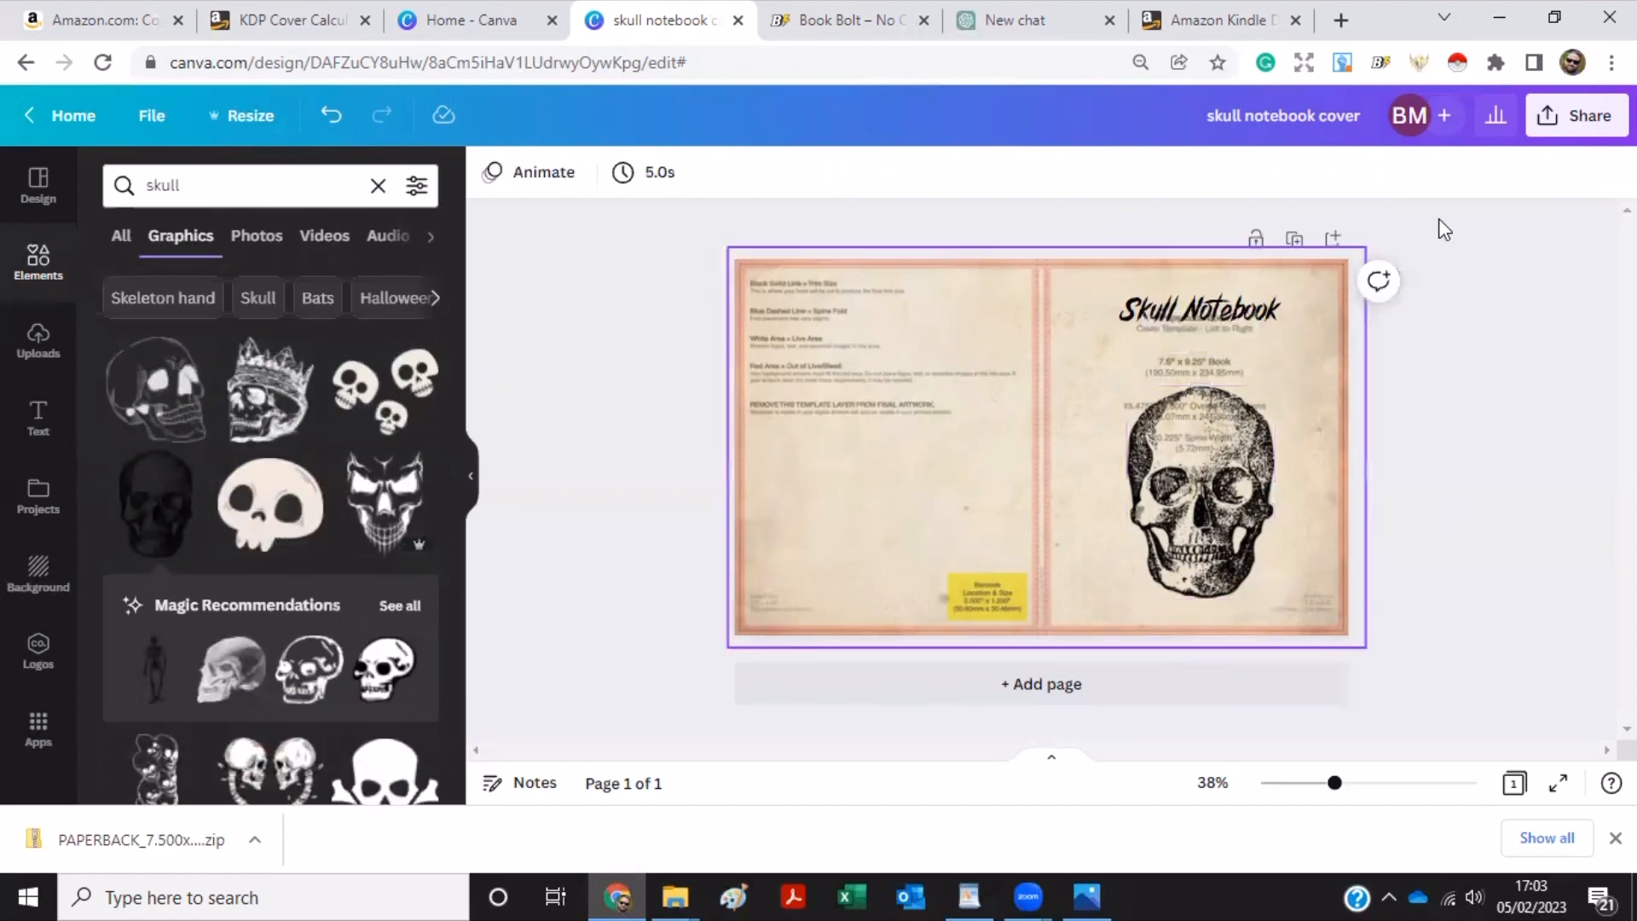
left_click(1521, 171)
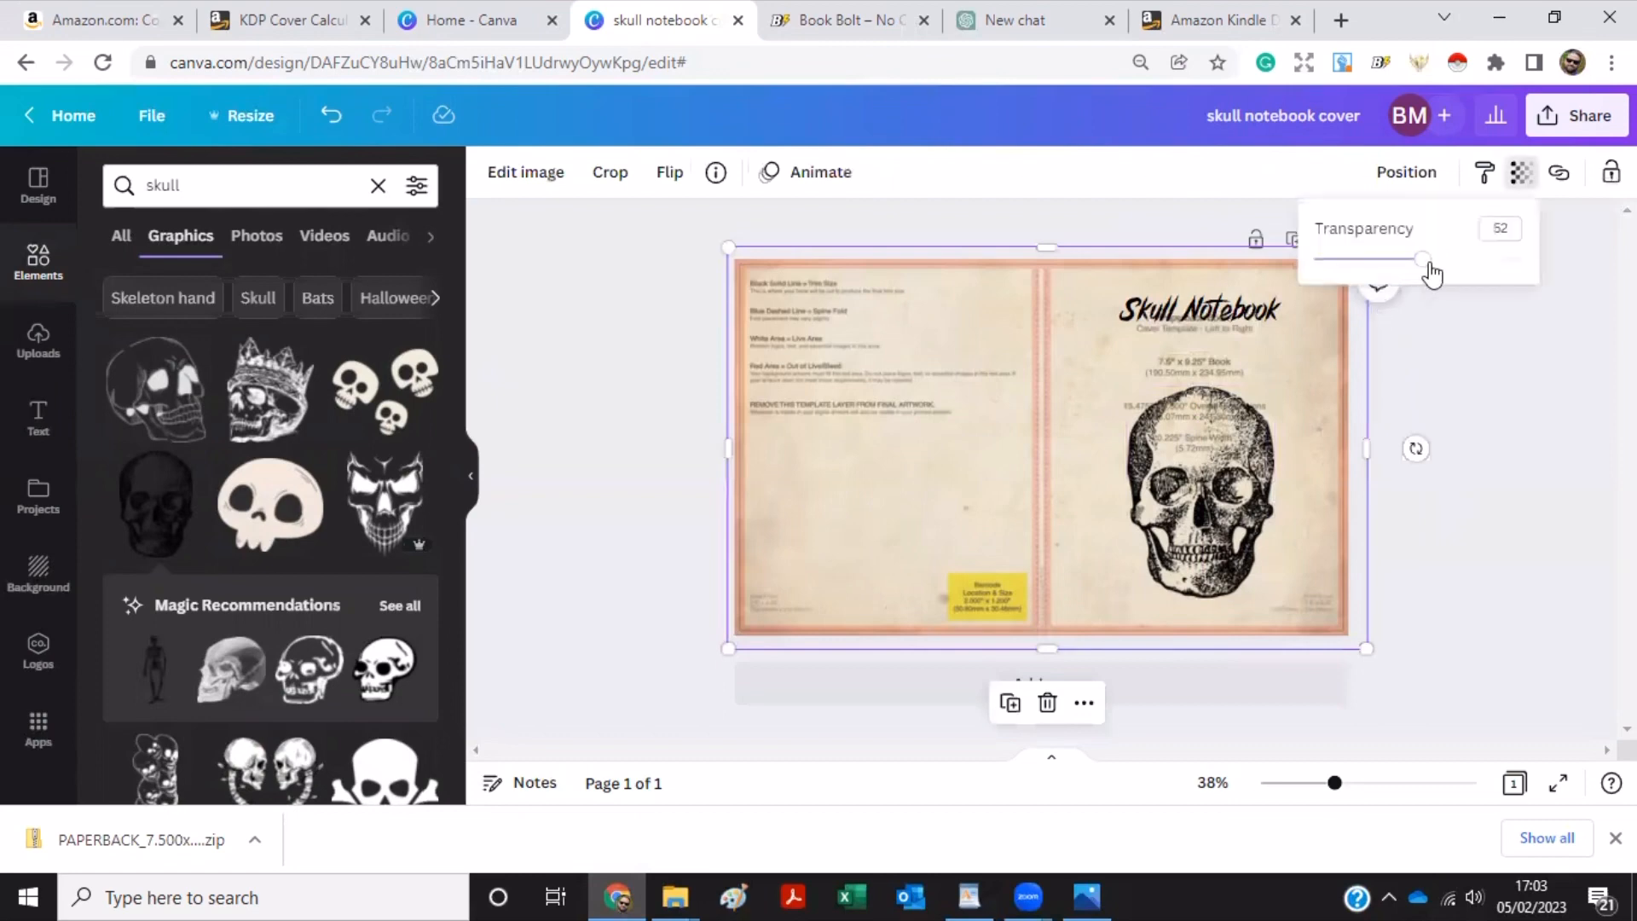
left_click_drag(1421, 258, 1449, 301)
left_click(1281, 451)
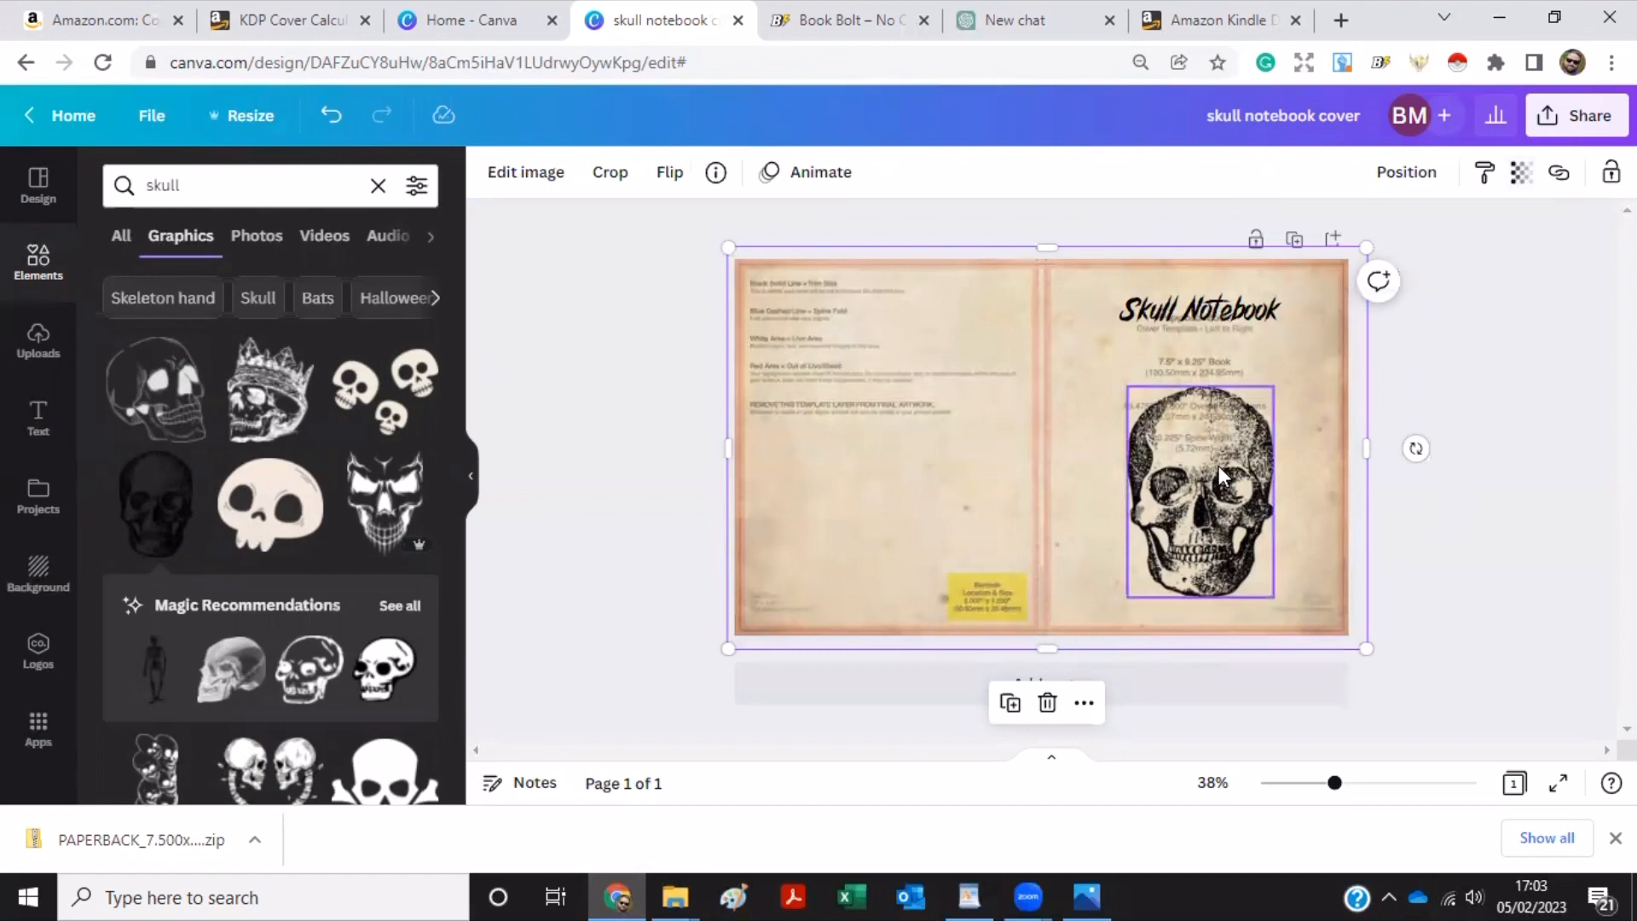
Enlarge the skull to fill most of the front cover below the heading, recentre it, and move the heading slightly up.
left_click(1247, 400)
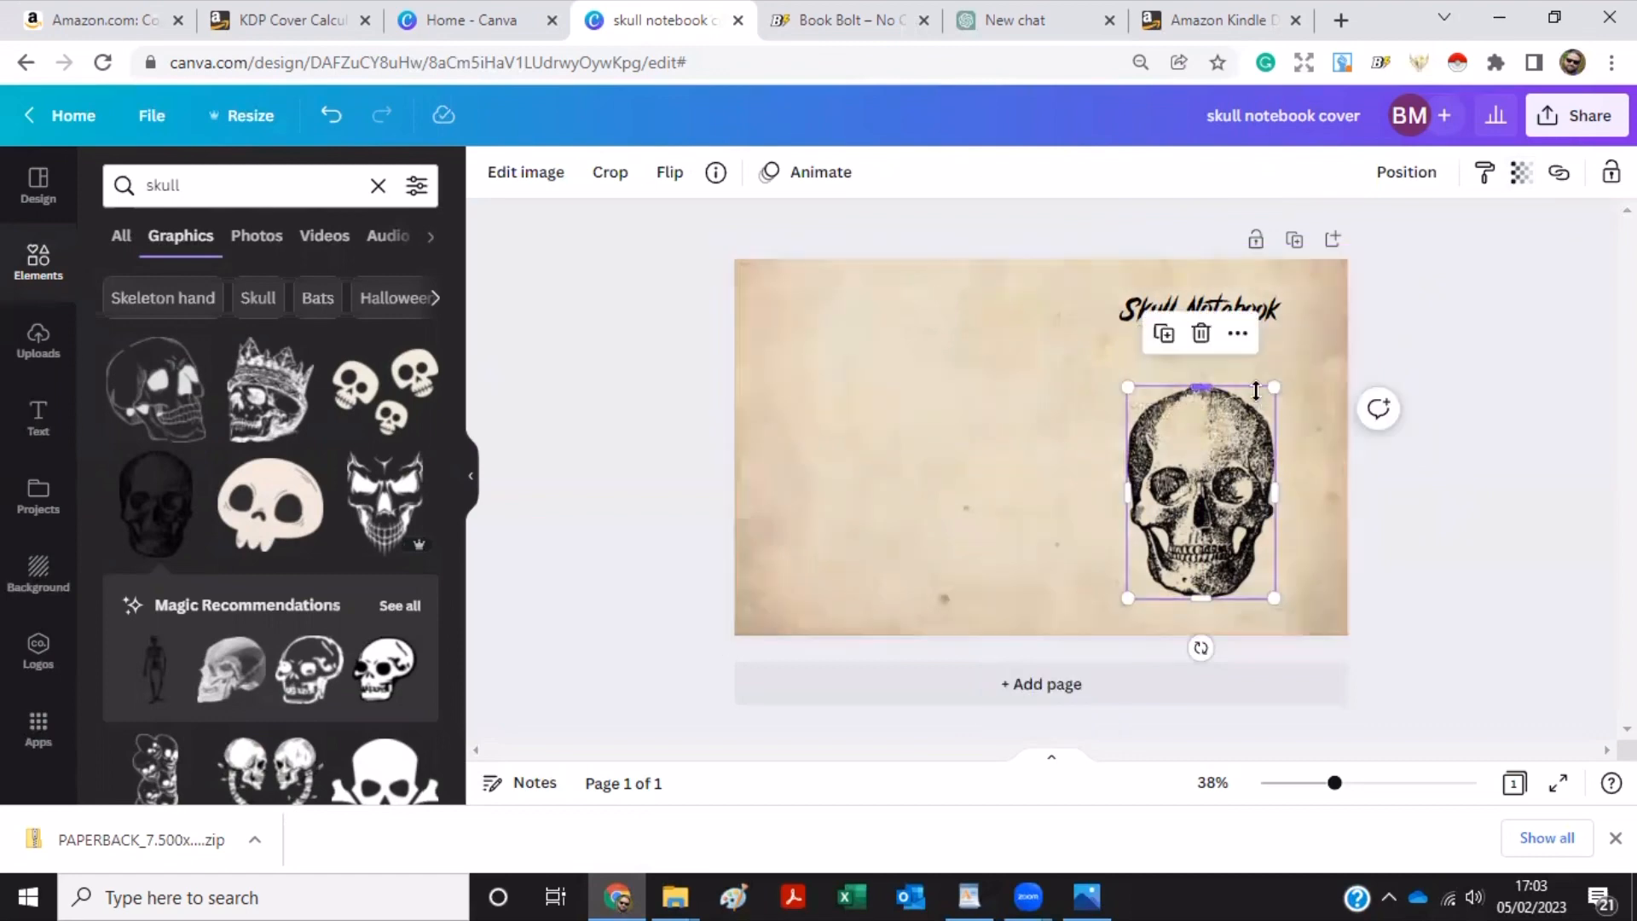
left_click_drag(1275, 389, 1309, 336)
left_click_drag(1269, 434, 1235, 440)
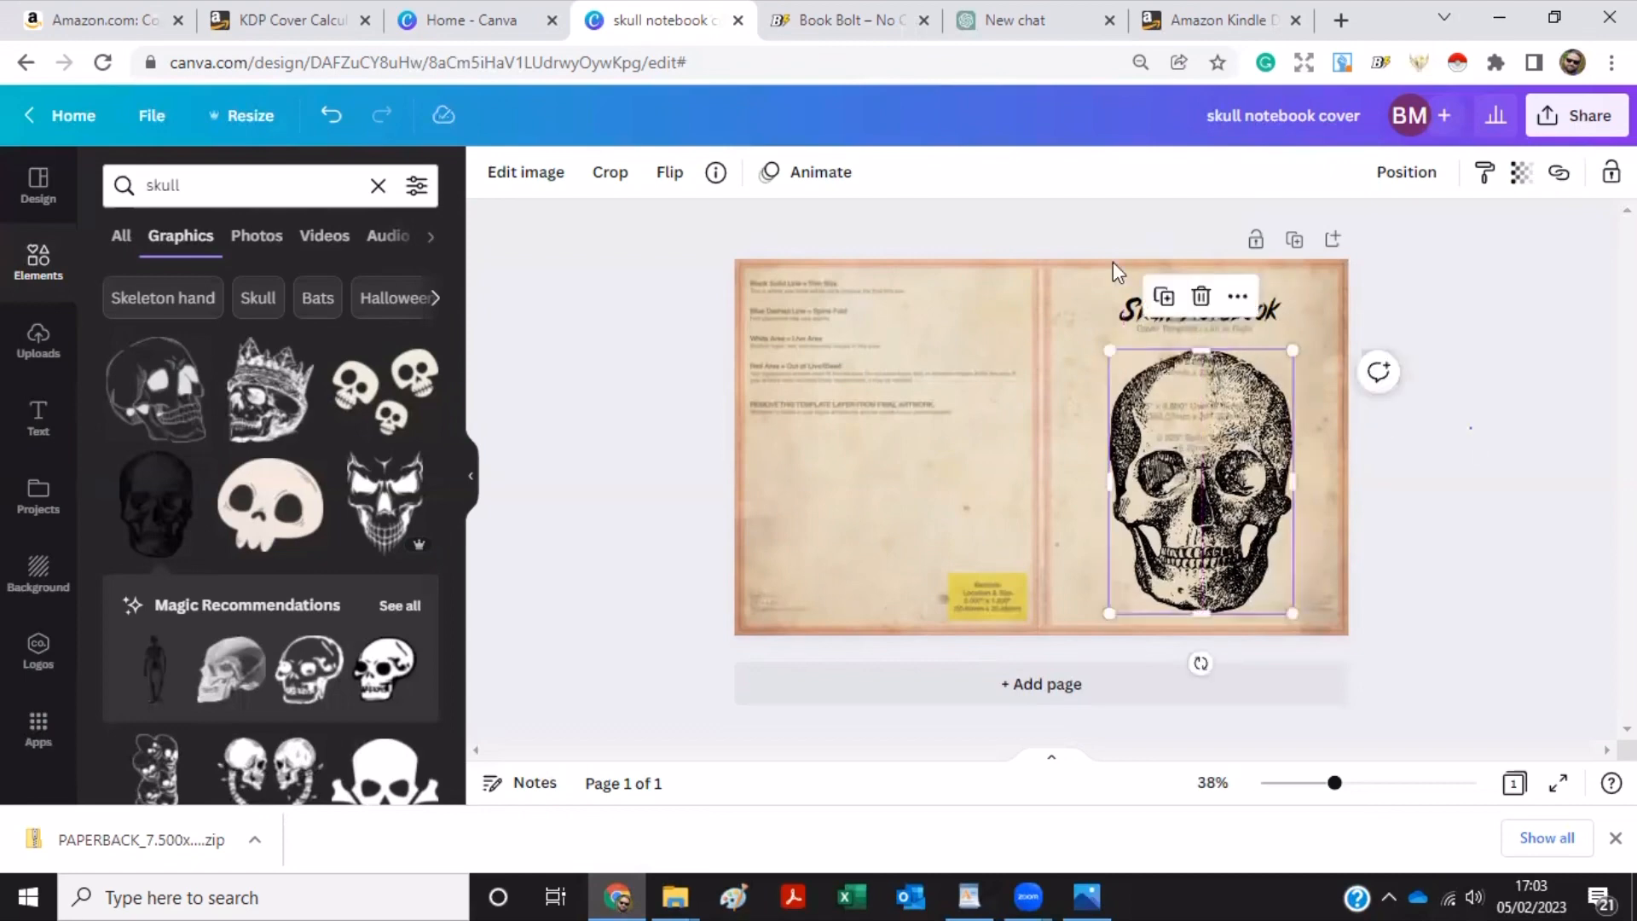
left_click(1137, 266)
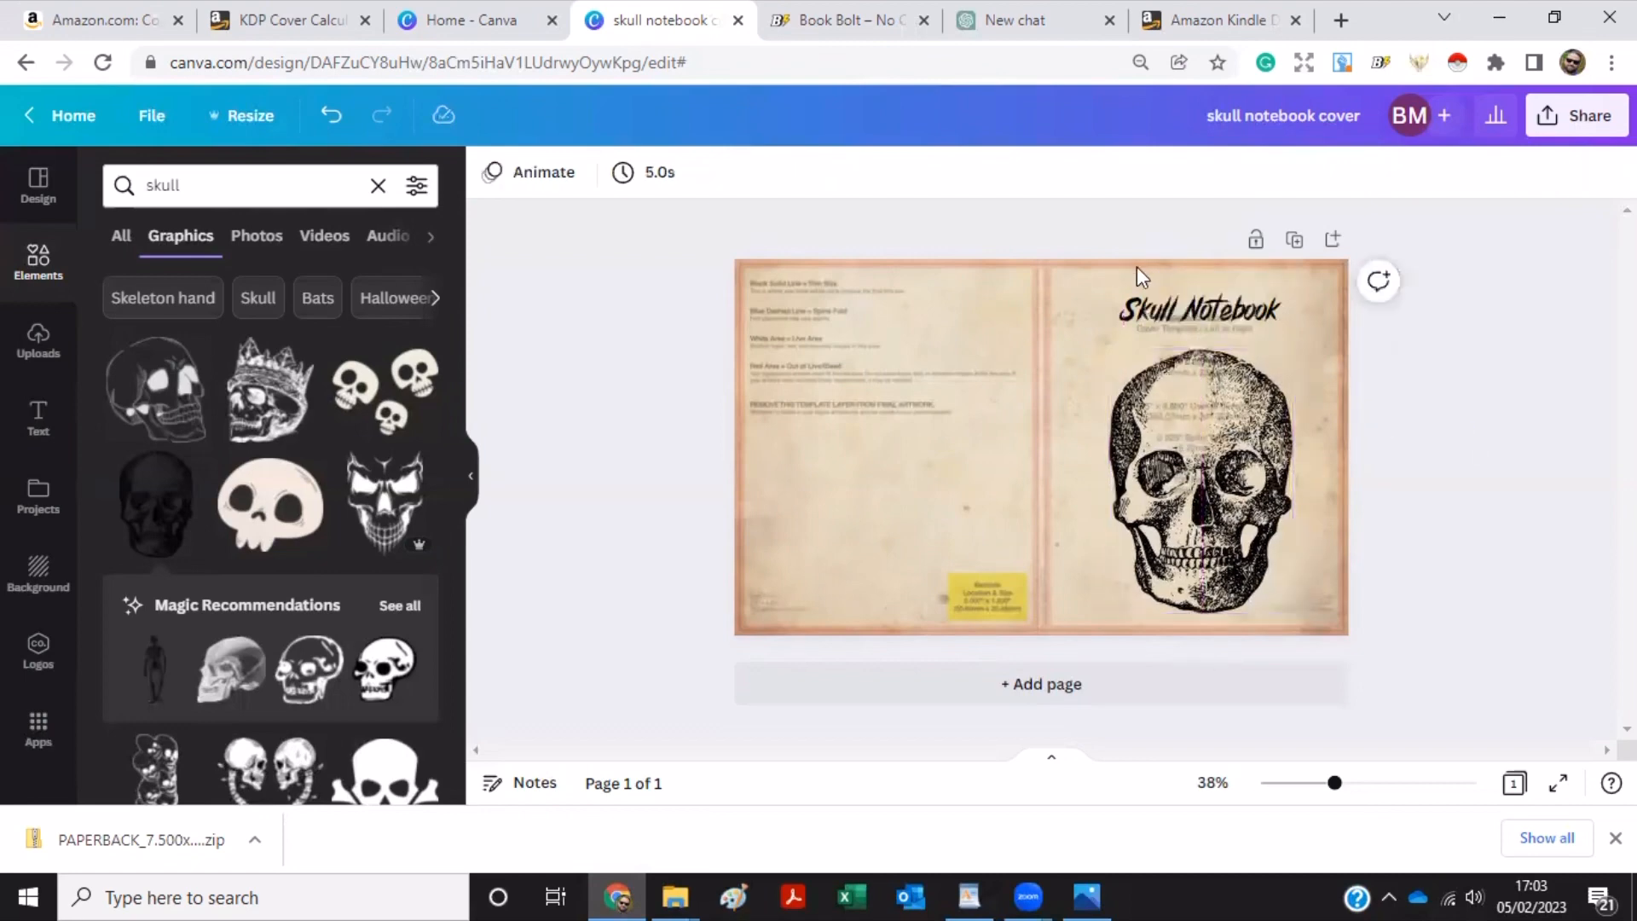
left_click(1226, 304)
left_click_drag(1226, 300, 1226, 293)
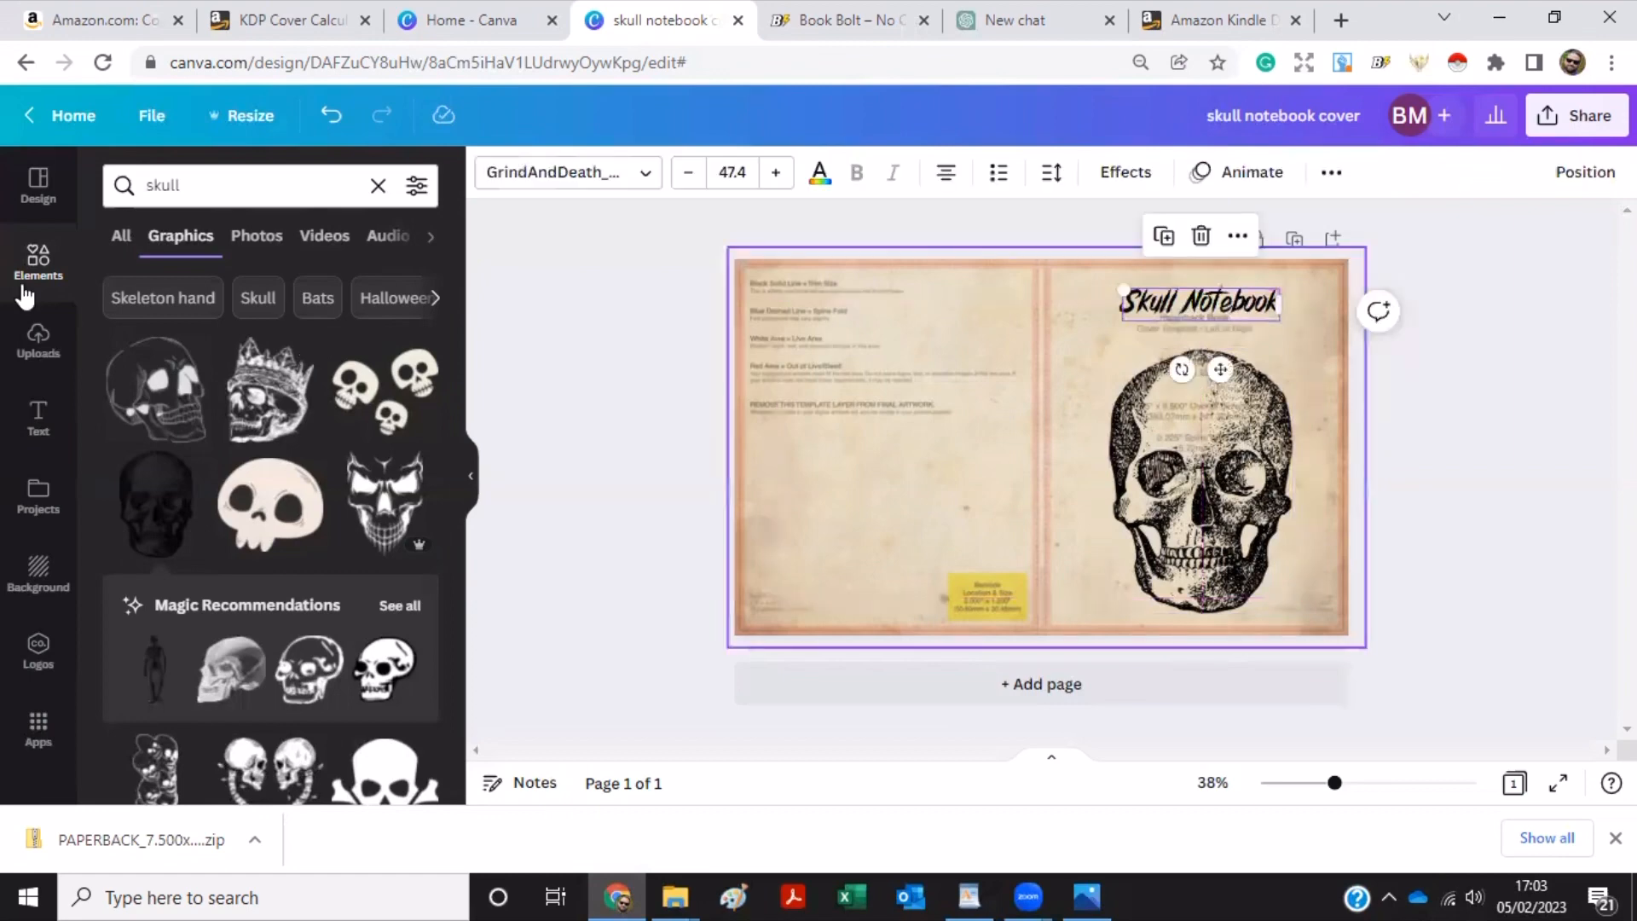
Find the Line shape among the design elements and add a straight black line to the cover.
left_click(196, 185)
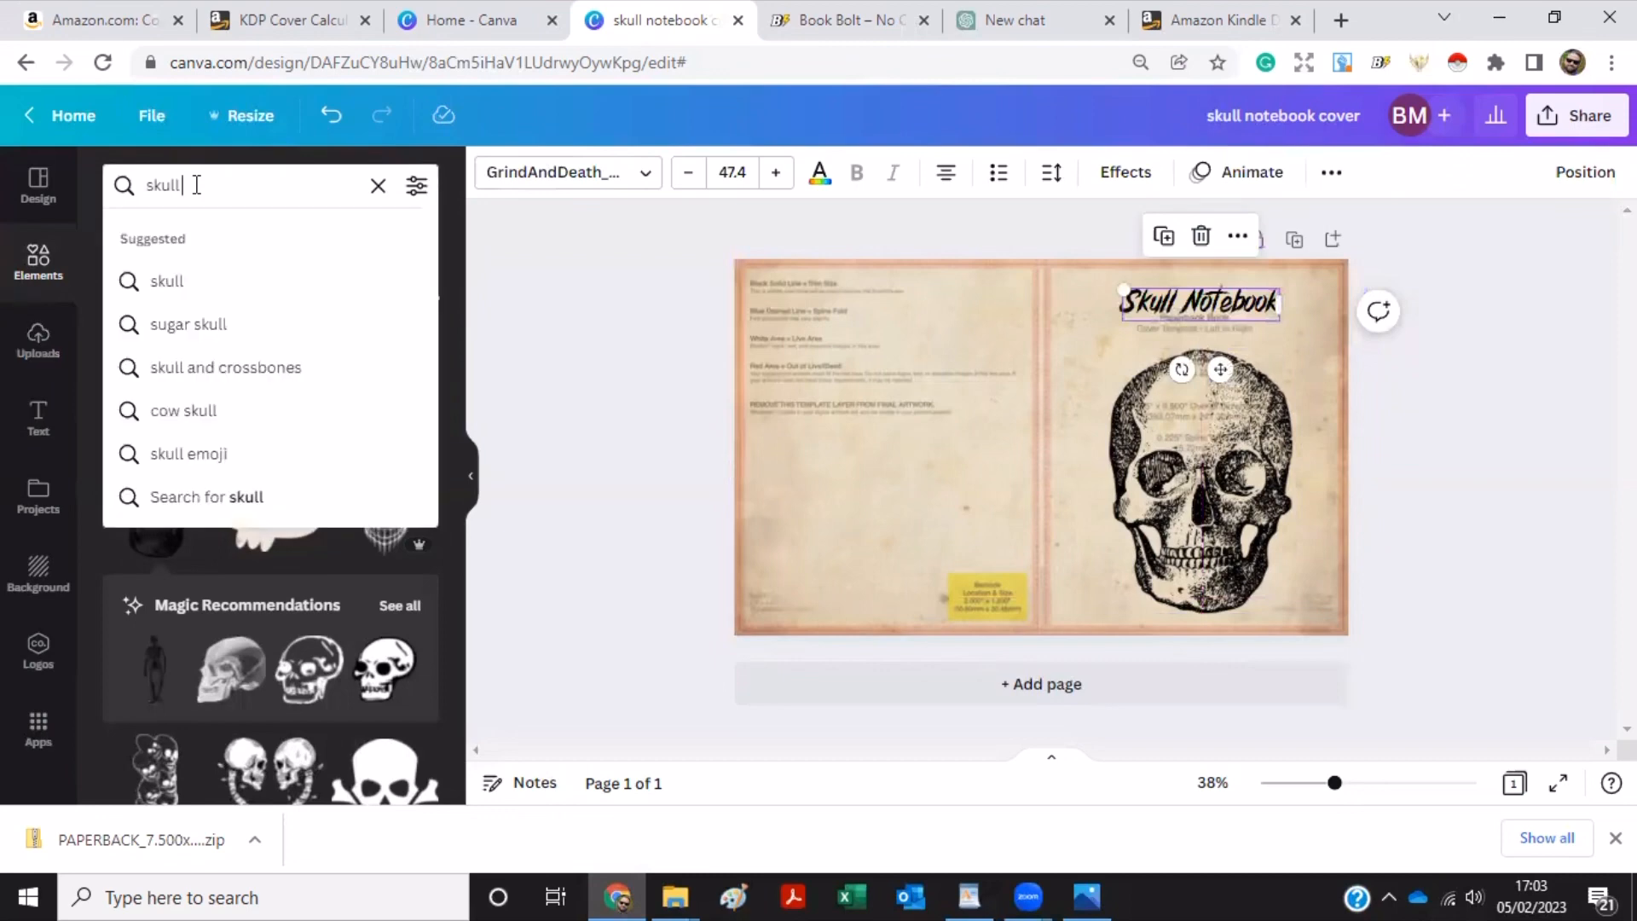
key("BackSpace")
key("BackSpace")
key("BackSpace")
key("BackSpace")
key("BackSpace")
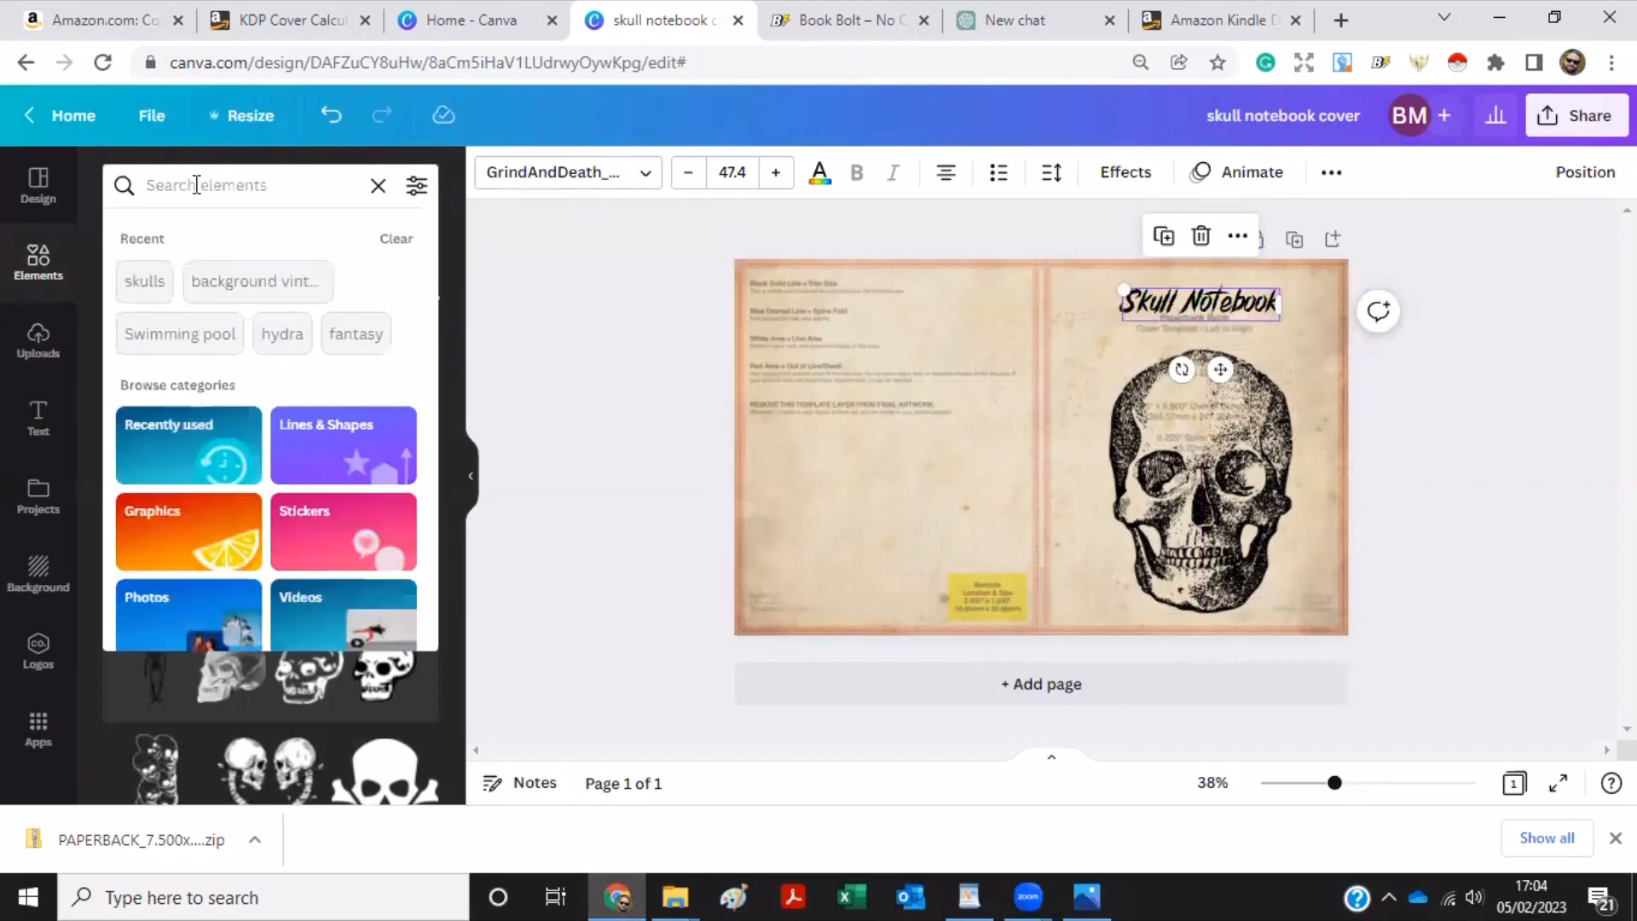
type("Line")
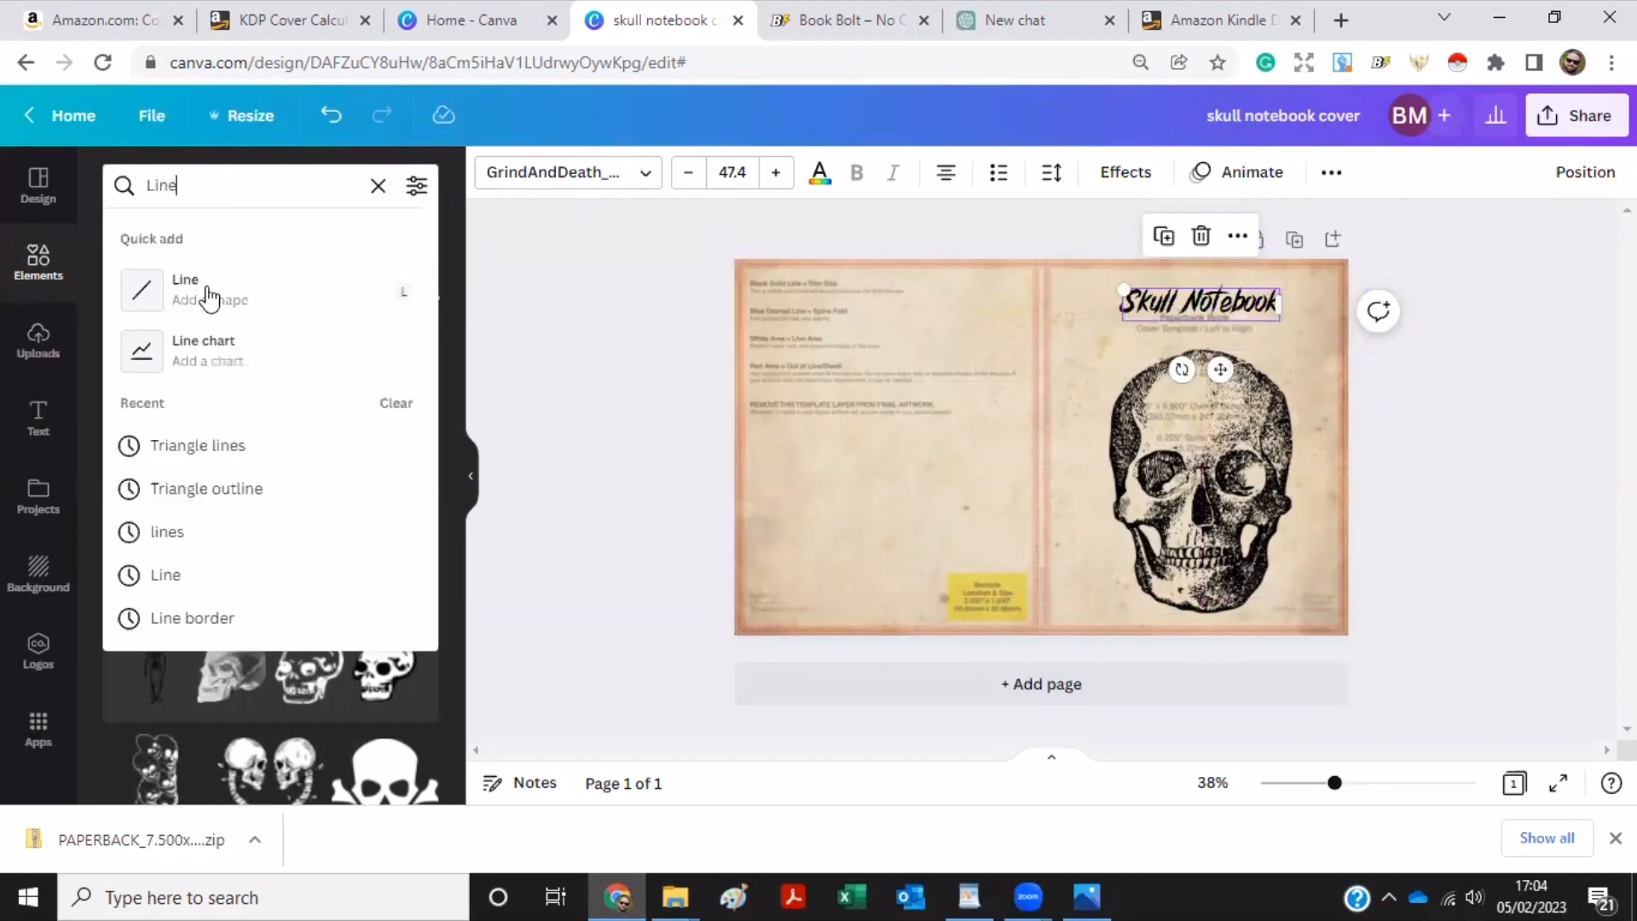
key("Return")
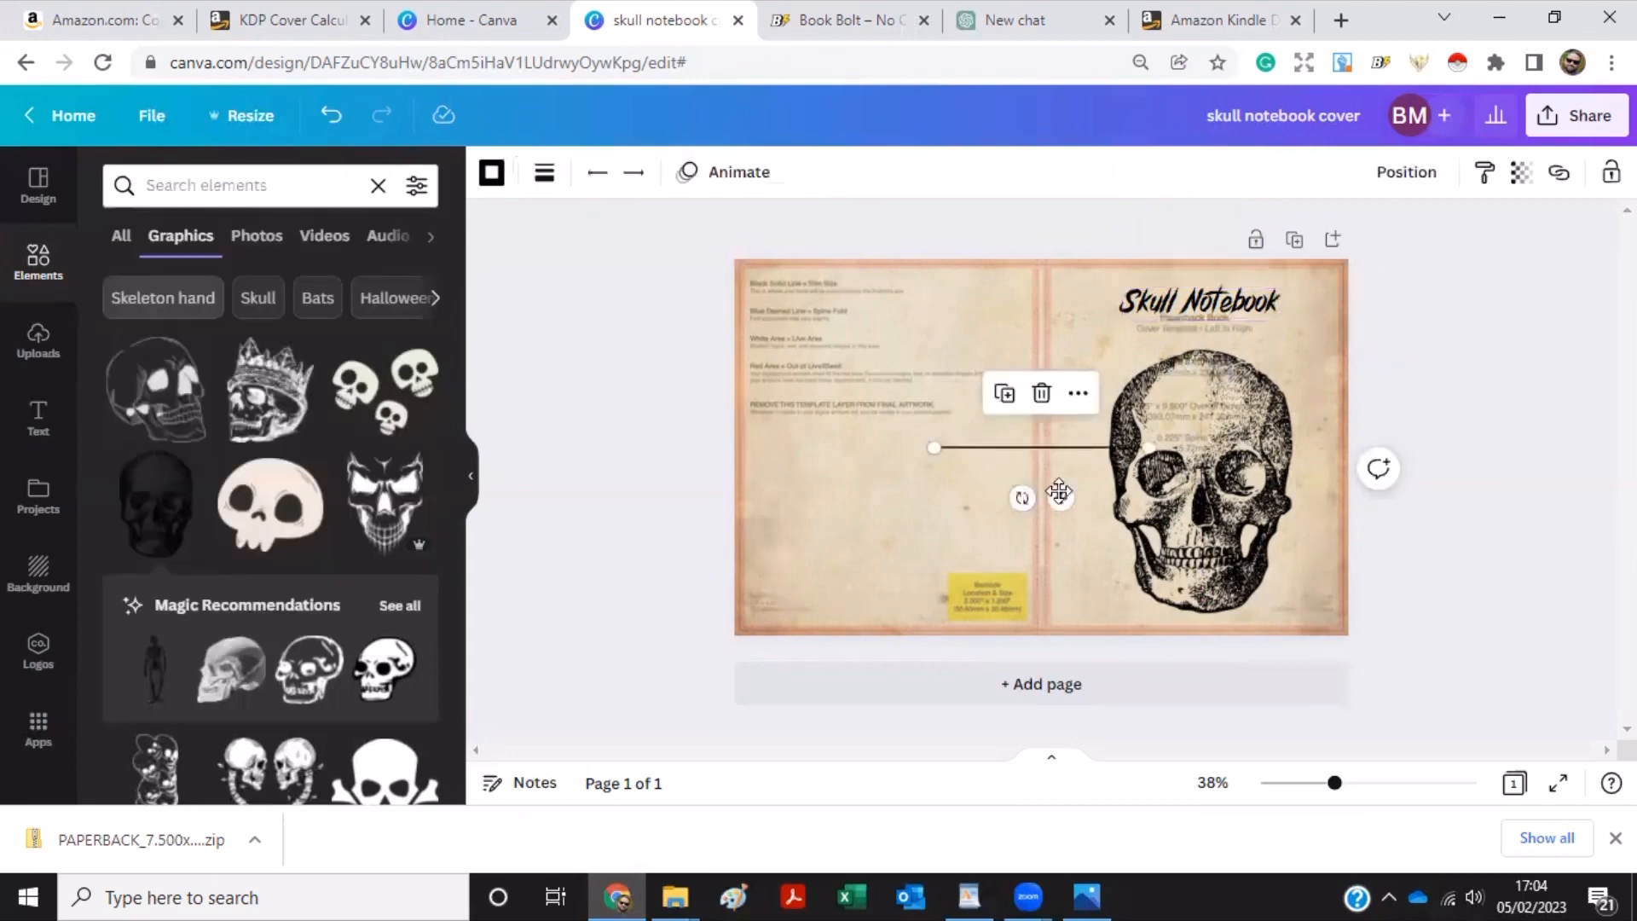
Place the line between the heading and the skull on the front cover and shorten it to the heading's width.
left_click_drag(1161, 404, 1226, 386)
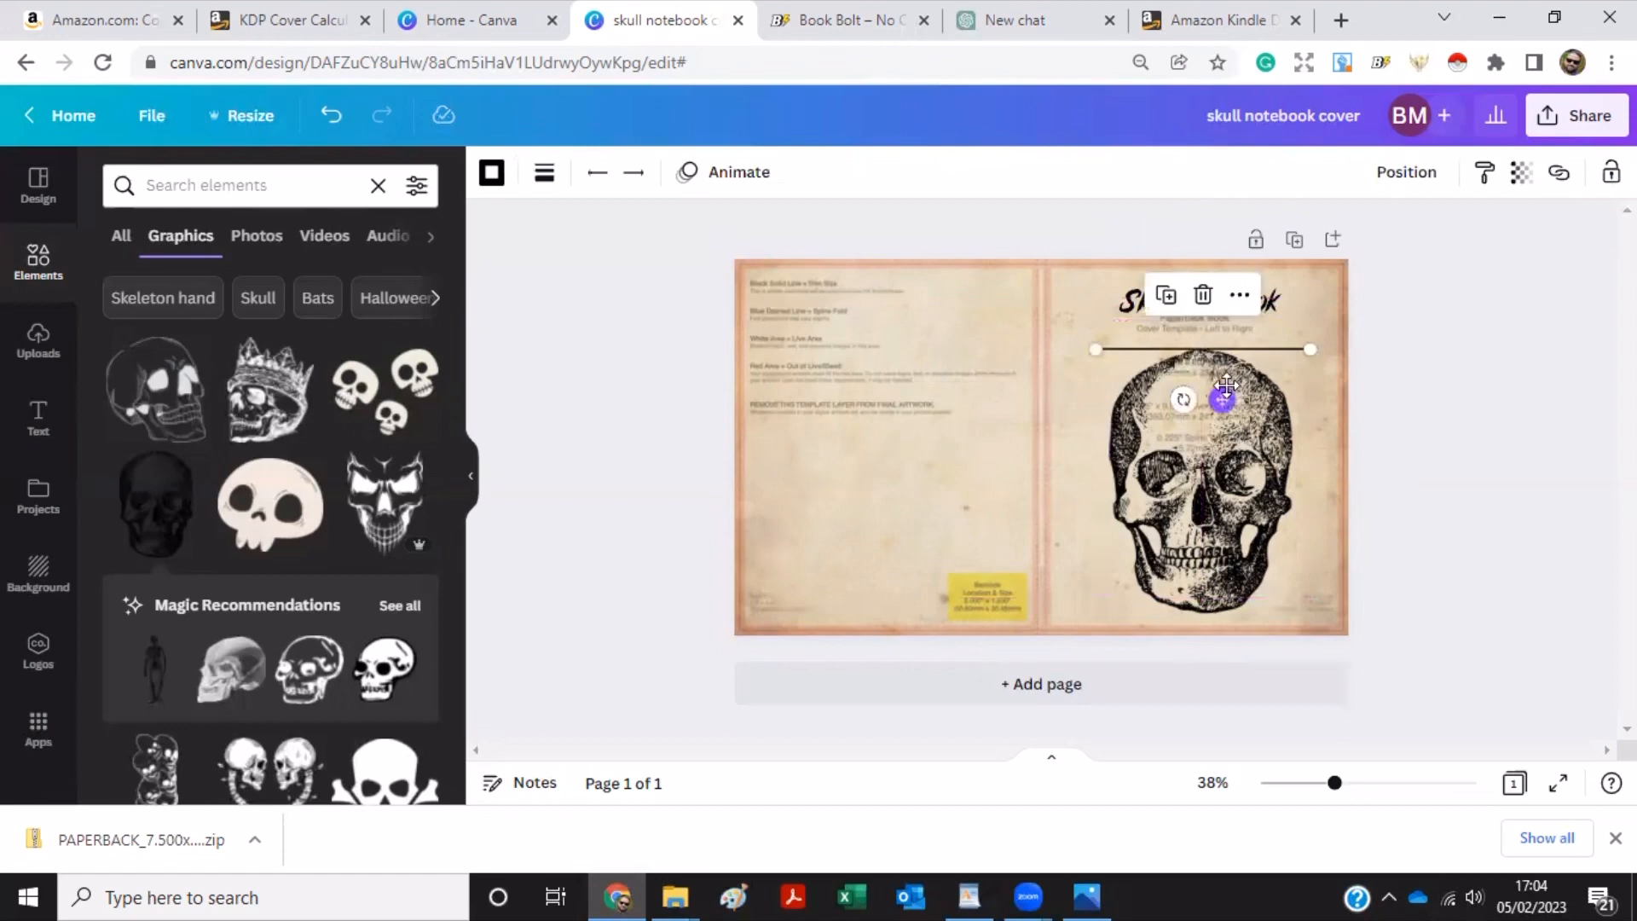
key("Up")
key("Up")
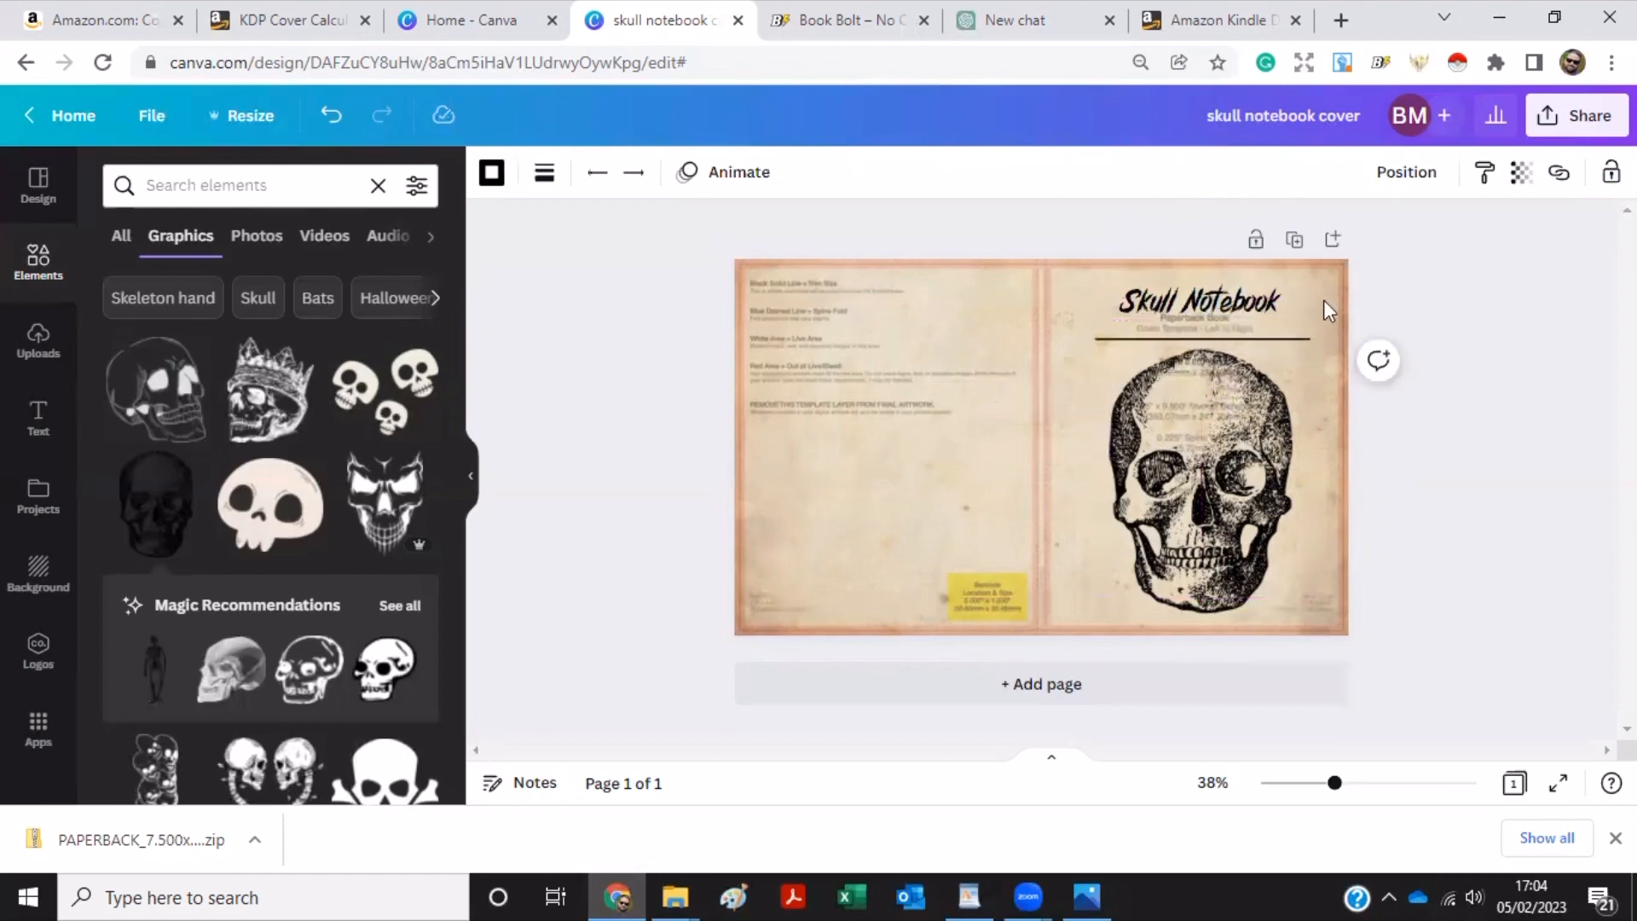
left_click_drag(1310, 336, 1284, 336)
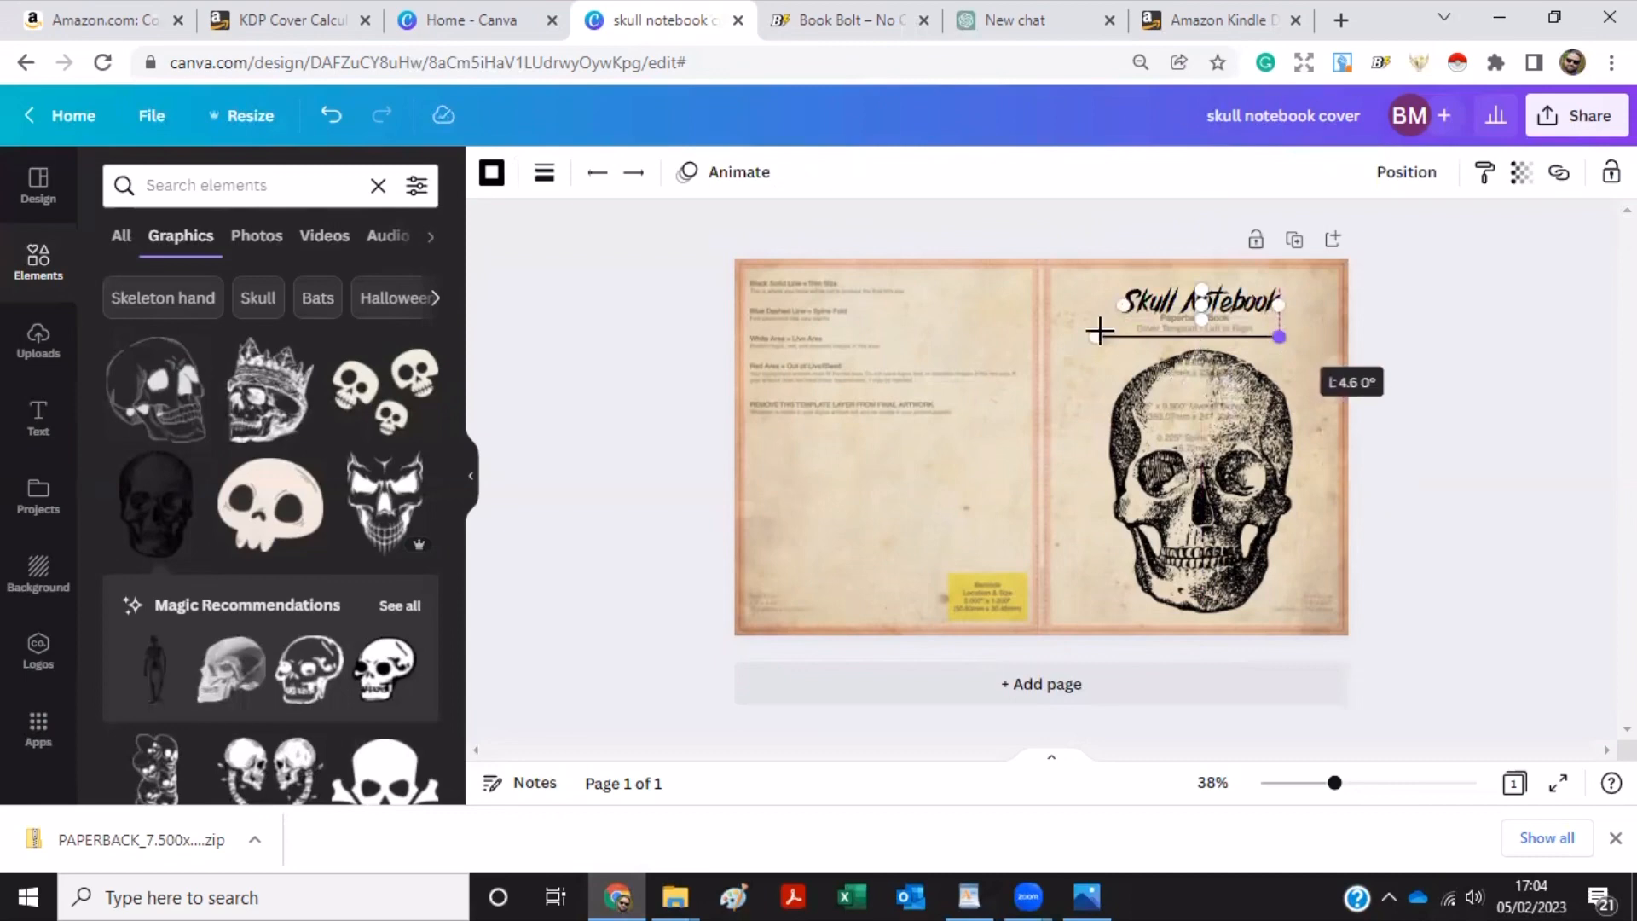
left_click_drag(1100, 331, 1124, 336)
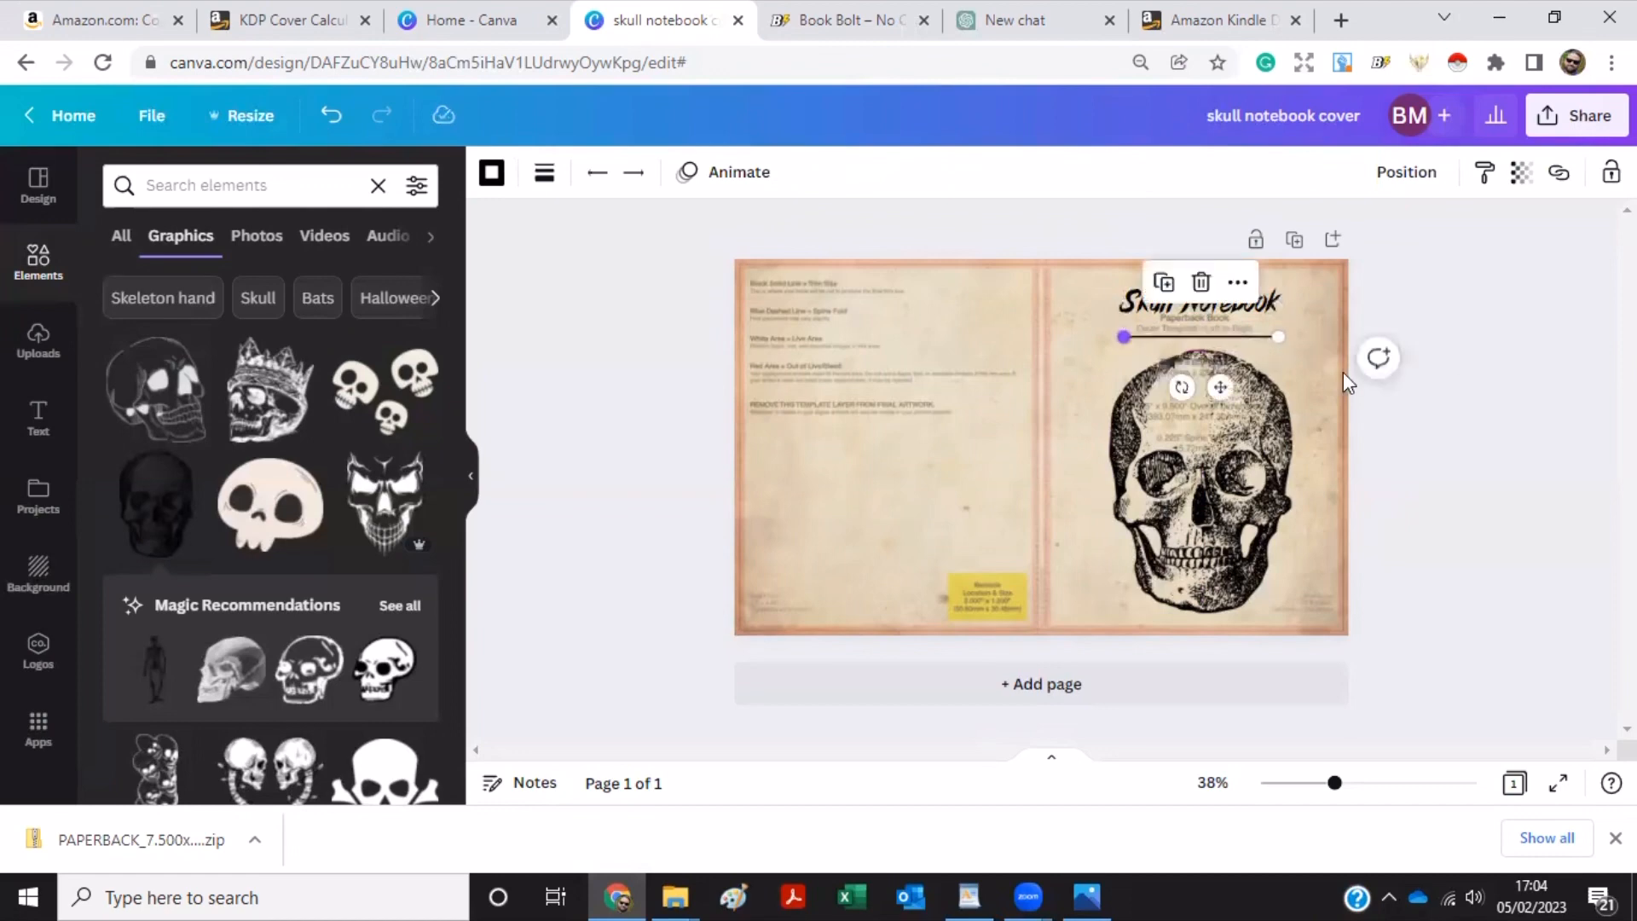
Shrink the skull to leave a wider gap beneath the line and recentre it on the front cover.
left_click(1277, 384)
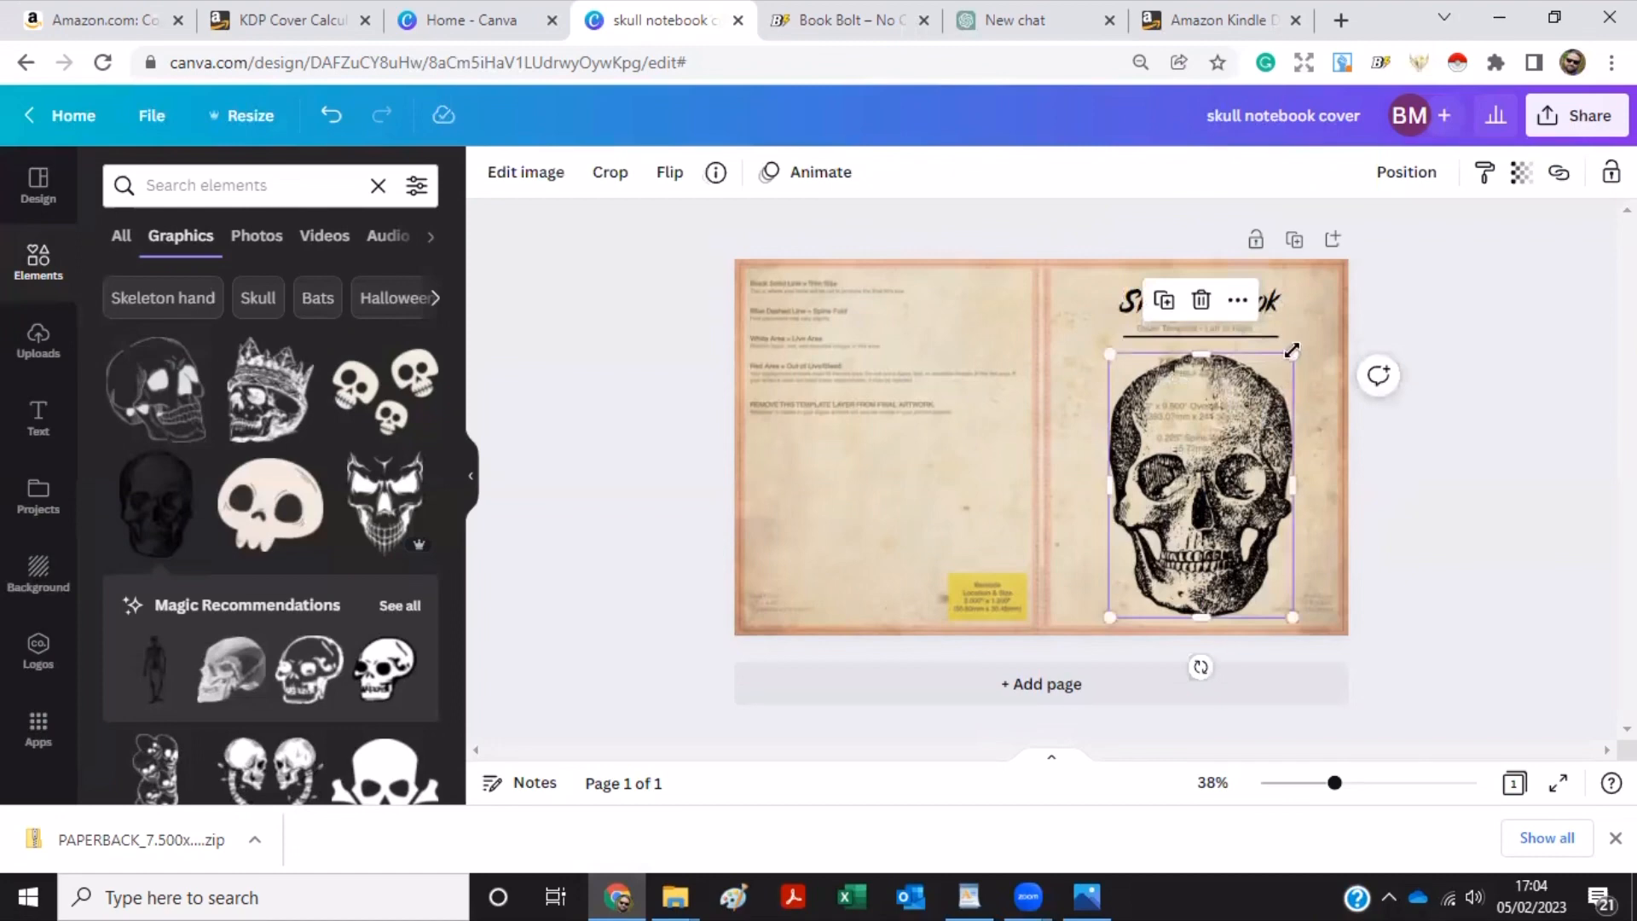
left_click_drag(1292, 349, 1272, 384)
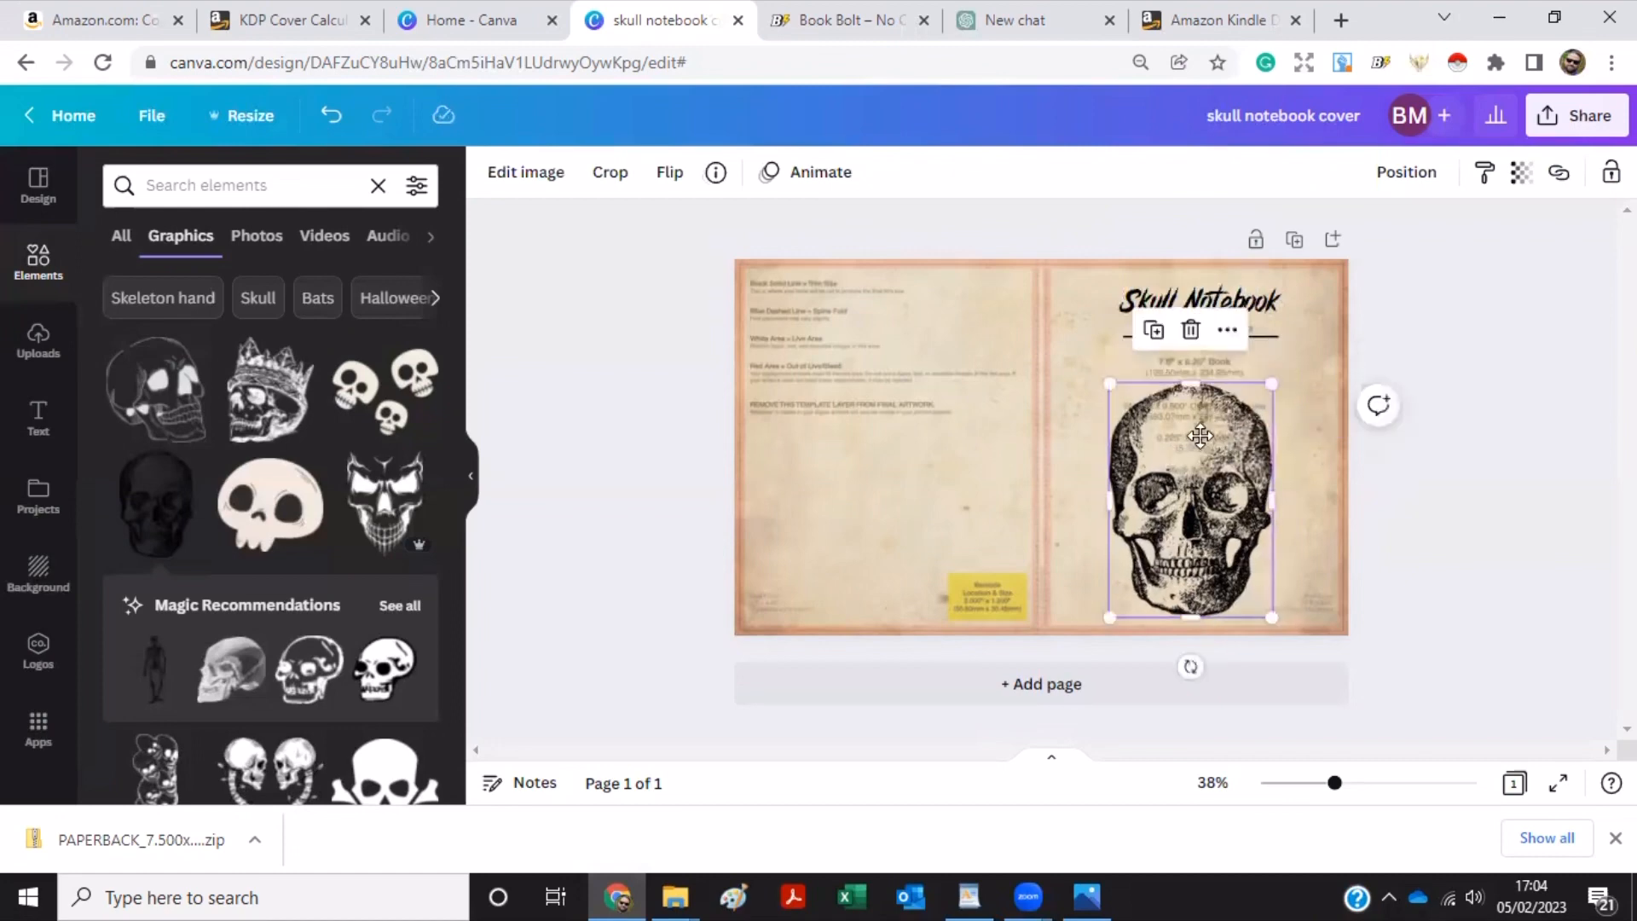
left_click_drag(1195, 438, 1196, 441)
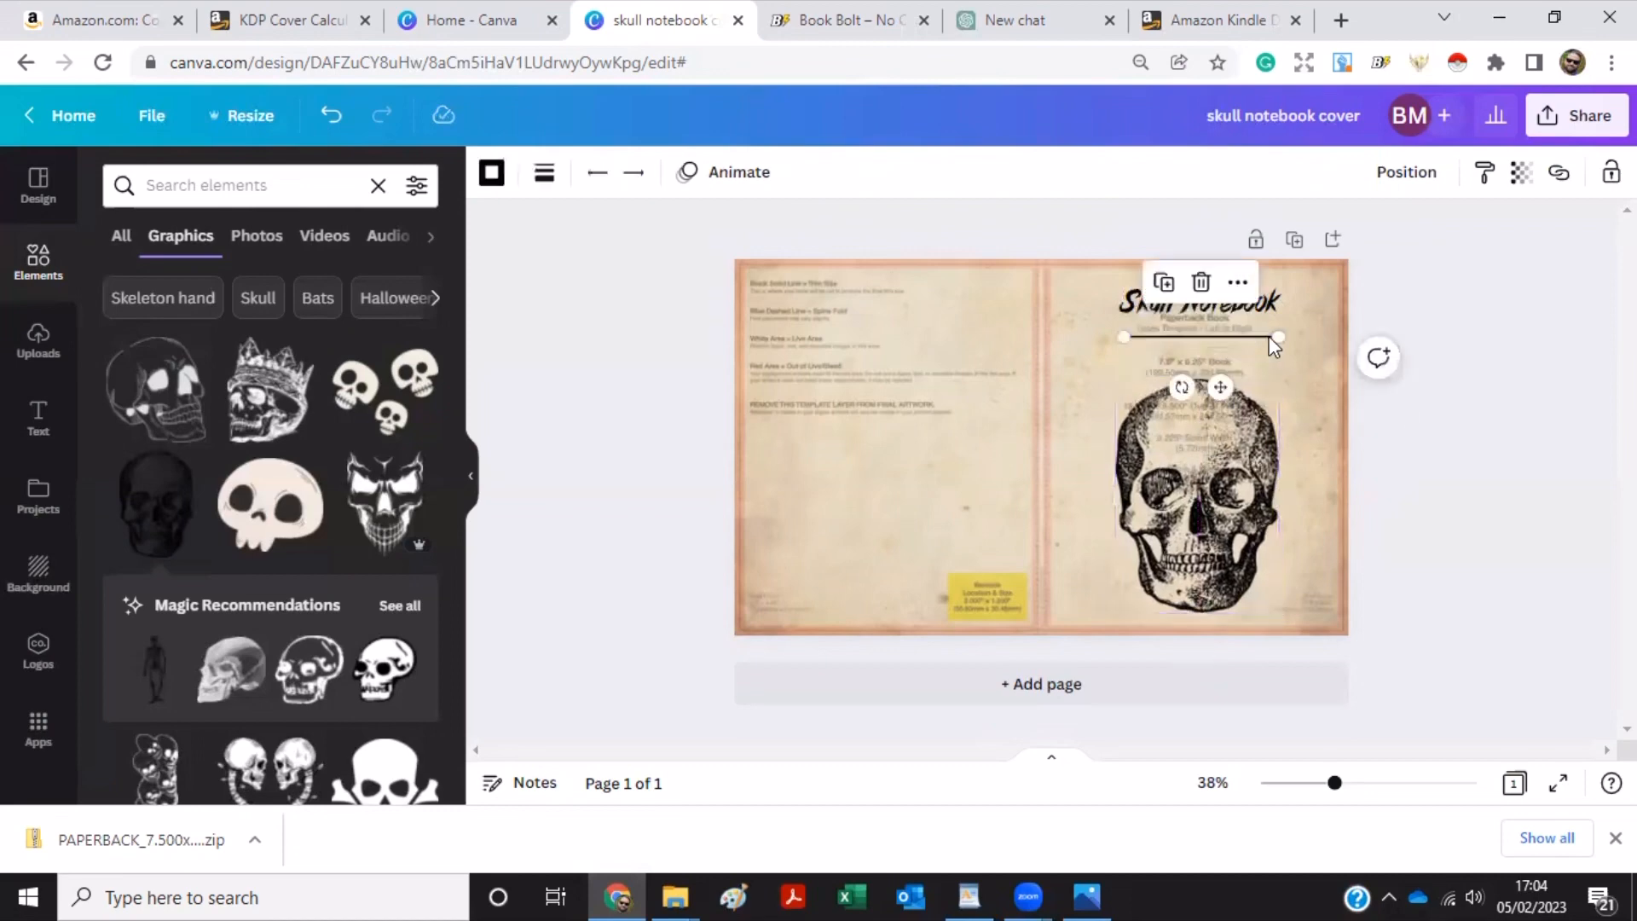
Duplicate the line beneath the heading and place the copy just under the original, above the skull.
key("ctrl+d")
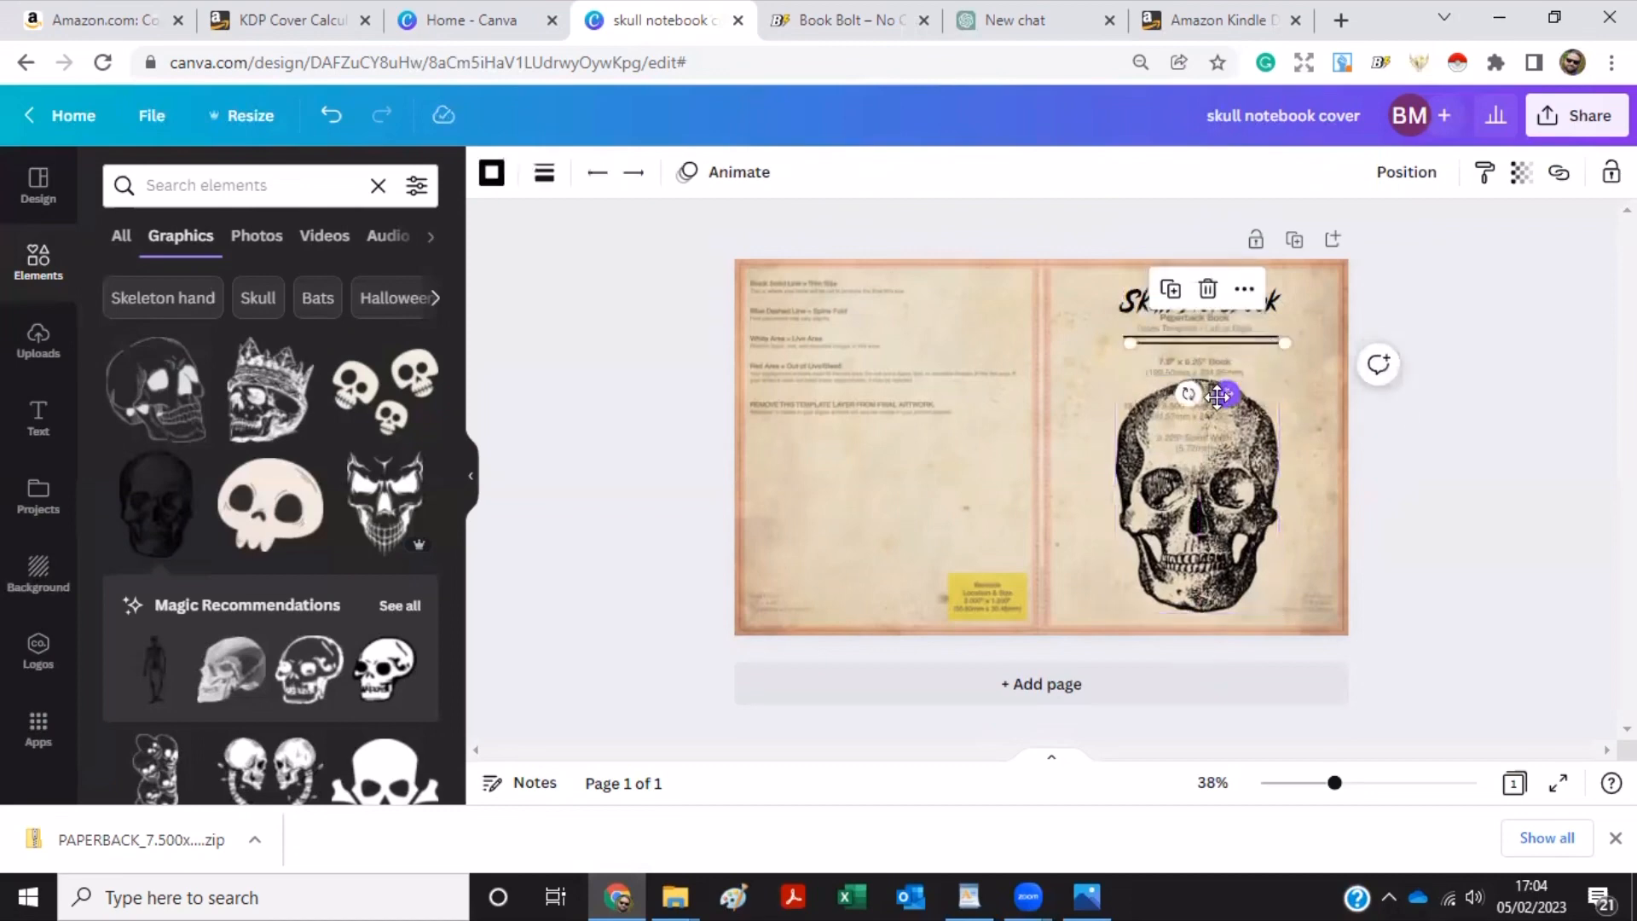
left_click_drag(1217, 392, 1213, 399)
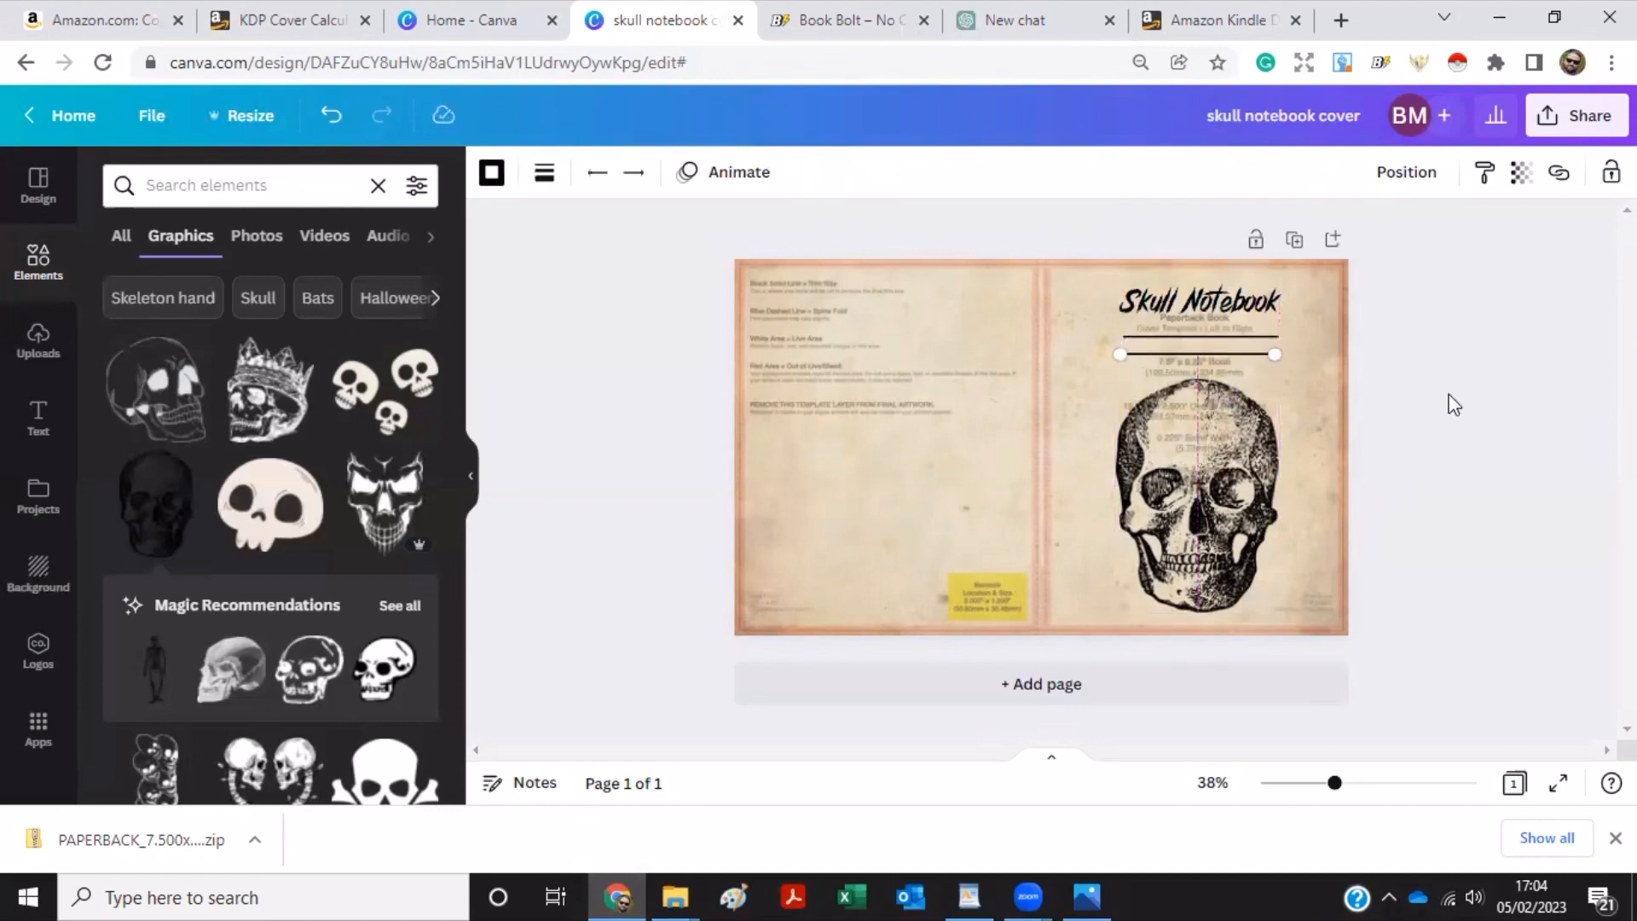
left_click(1475, 396)
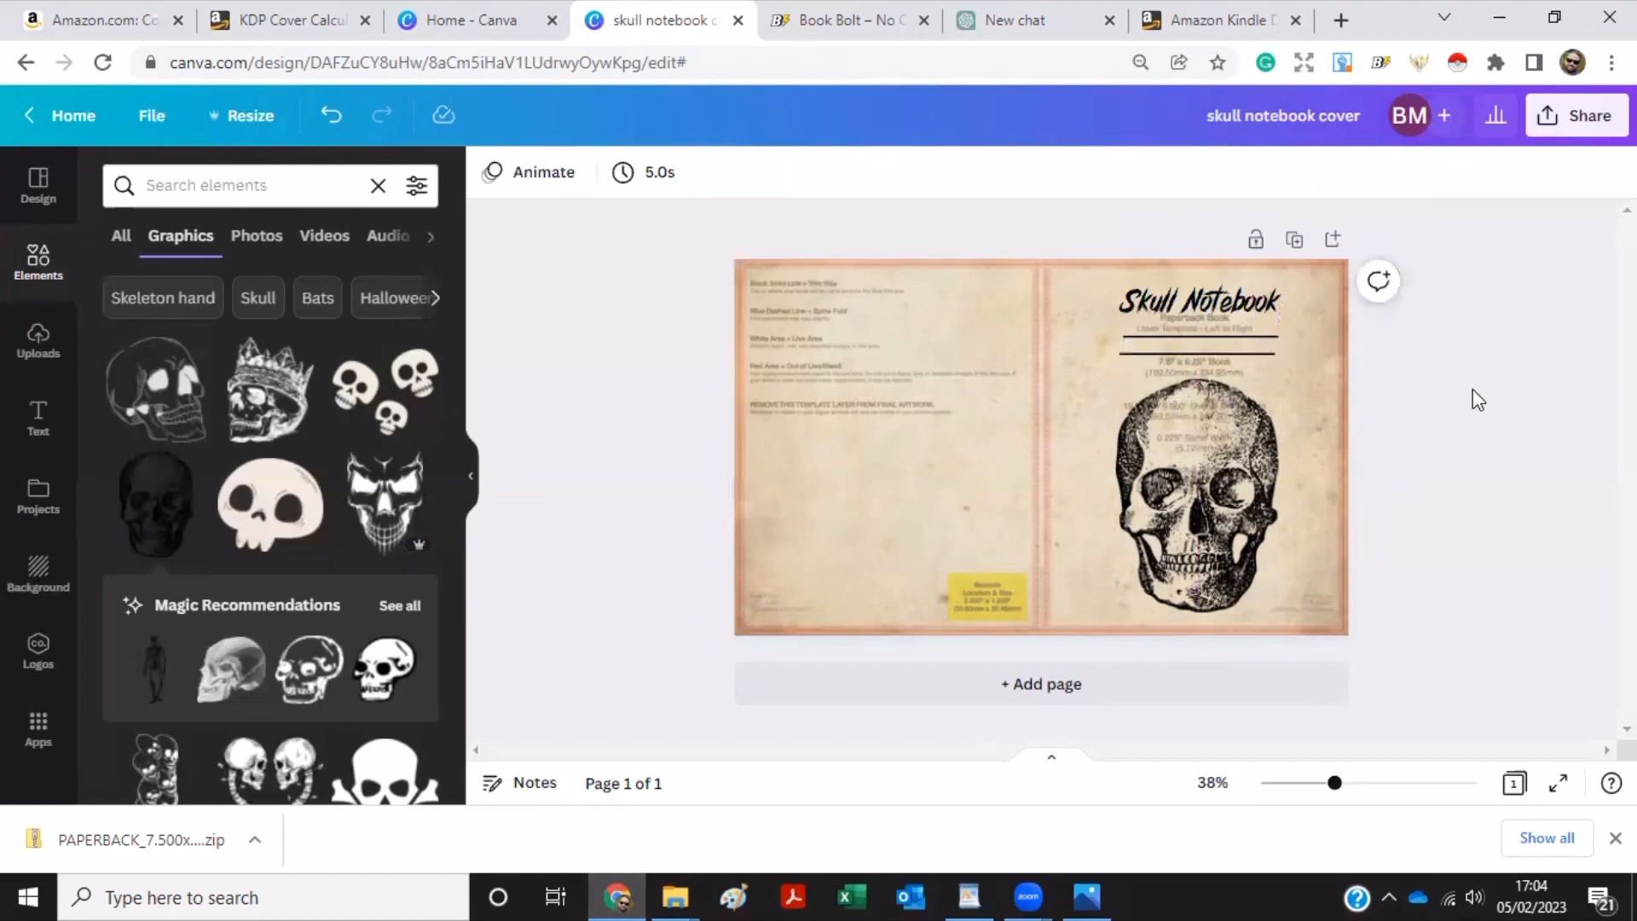
Set the parchment photo's transparency value to 100 so it fully hides the cover template.
left_click(984, 365)
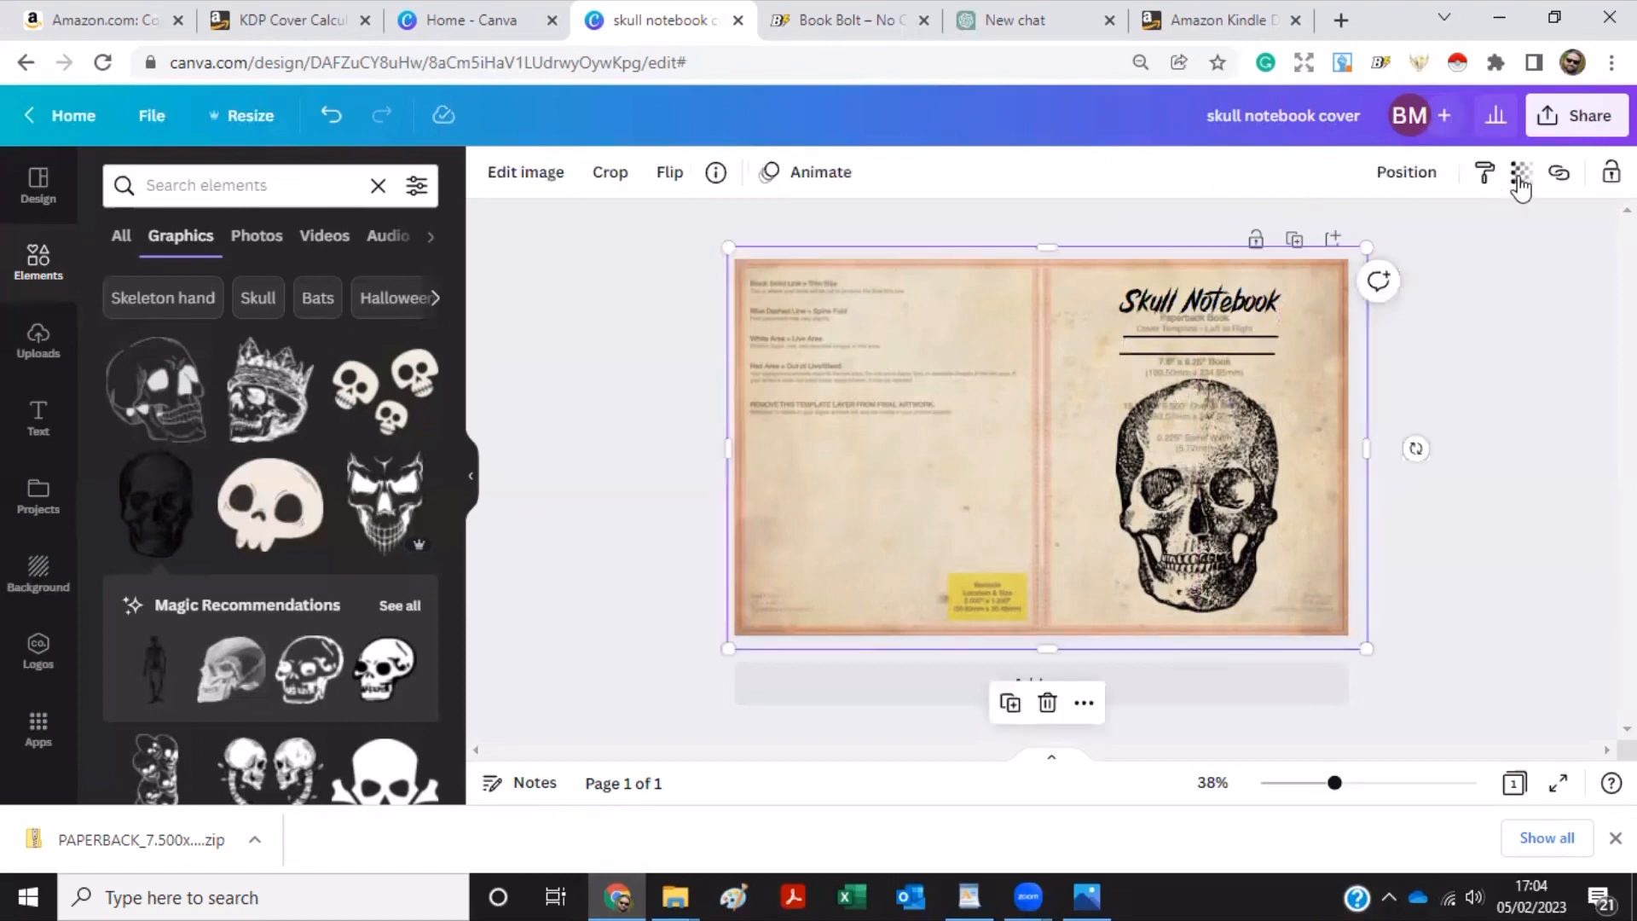
left_click(1521, 172)
left_click_drag(1445, 261, 1531, 263)
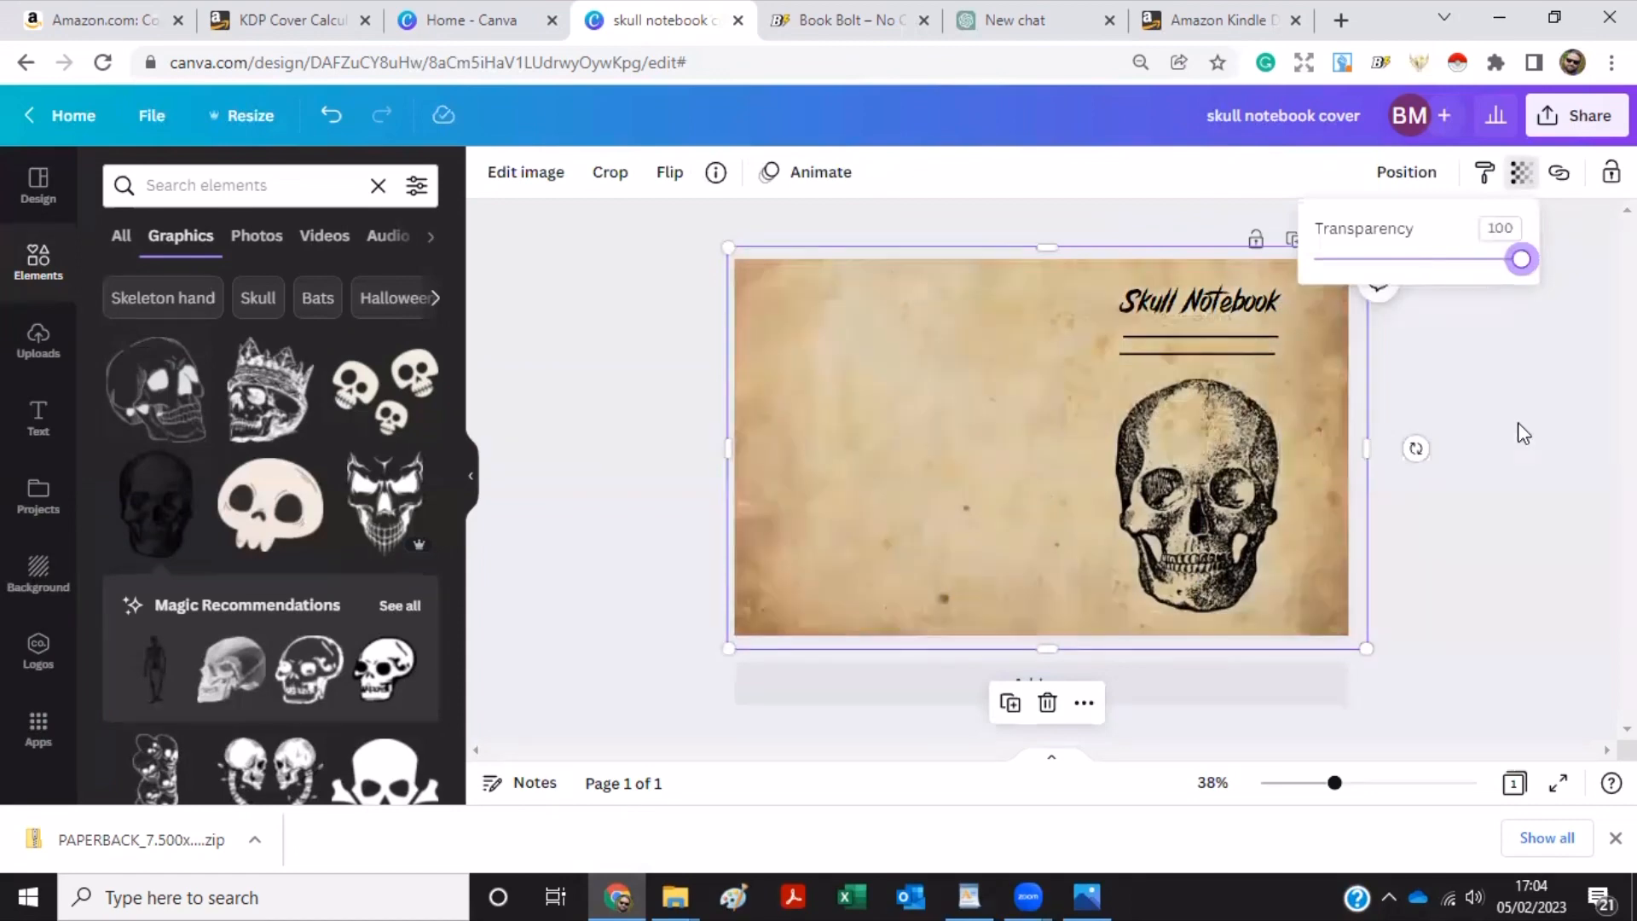
left_click(1518, 423)
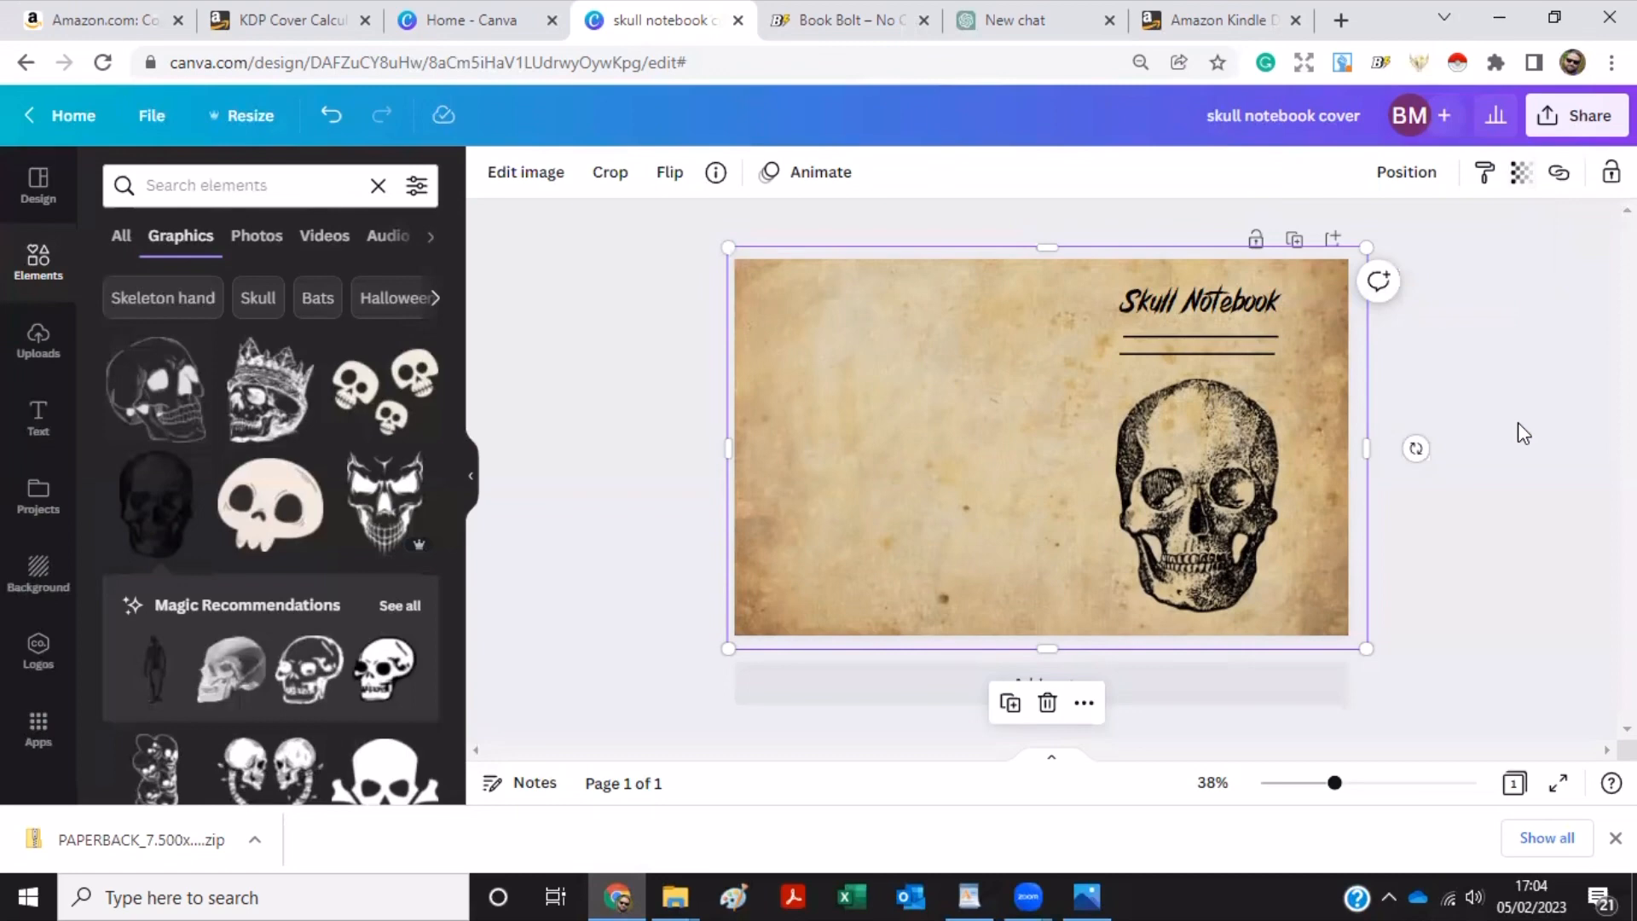
Download the finished cover design as a PDF Print file and put the opened PDF window away.
left_click(1550, 119)
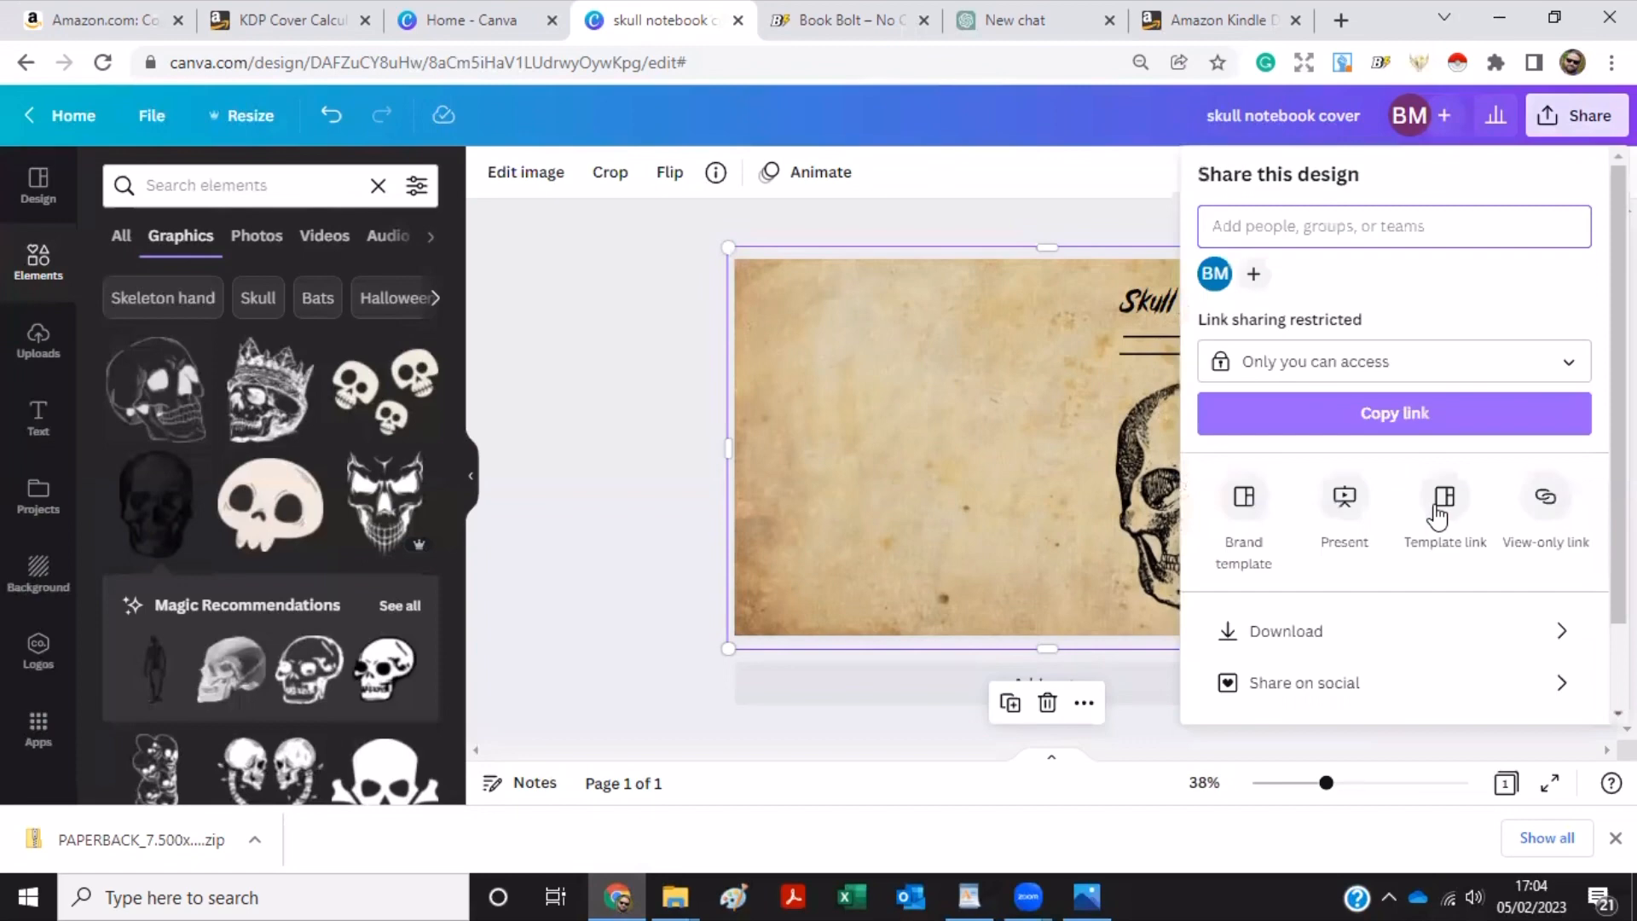
left_click(1422, 631)
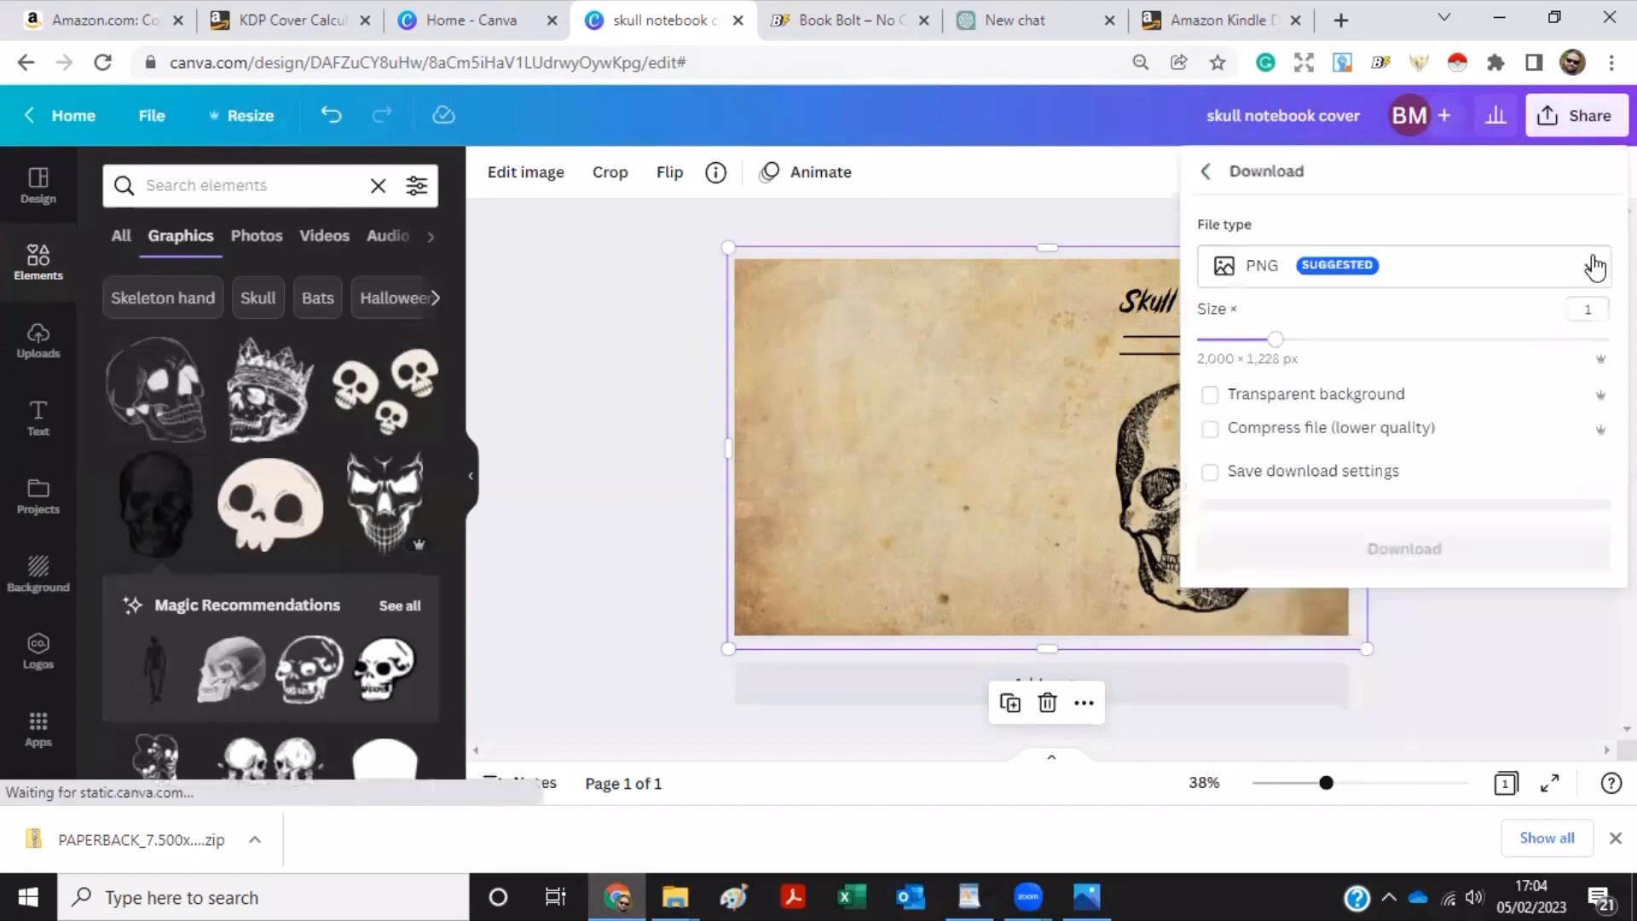
left_click(1403, 266)
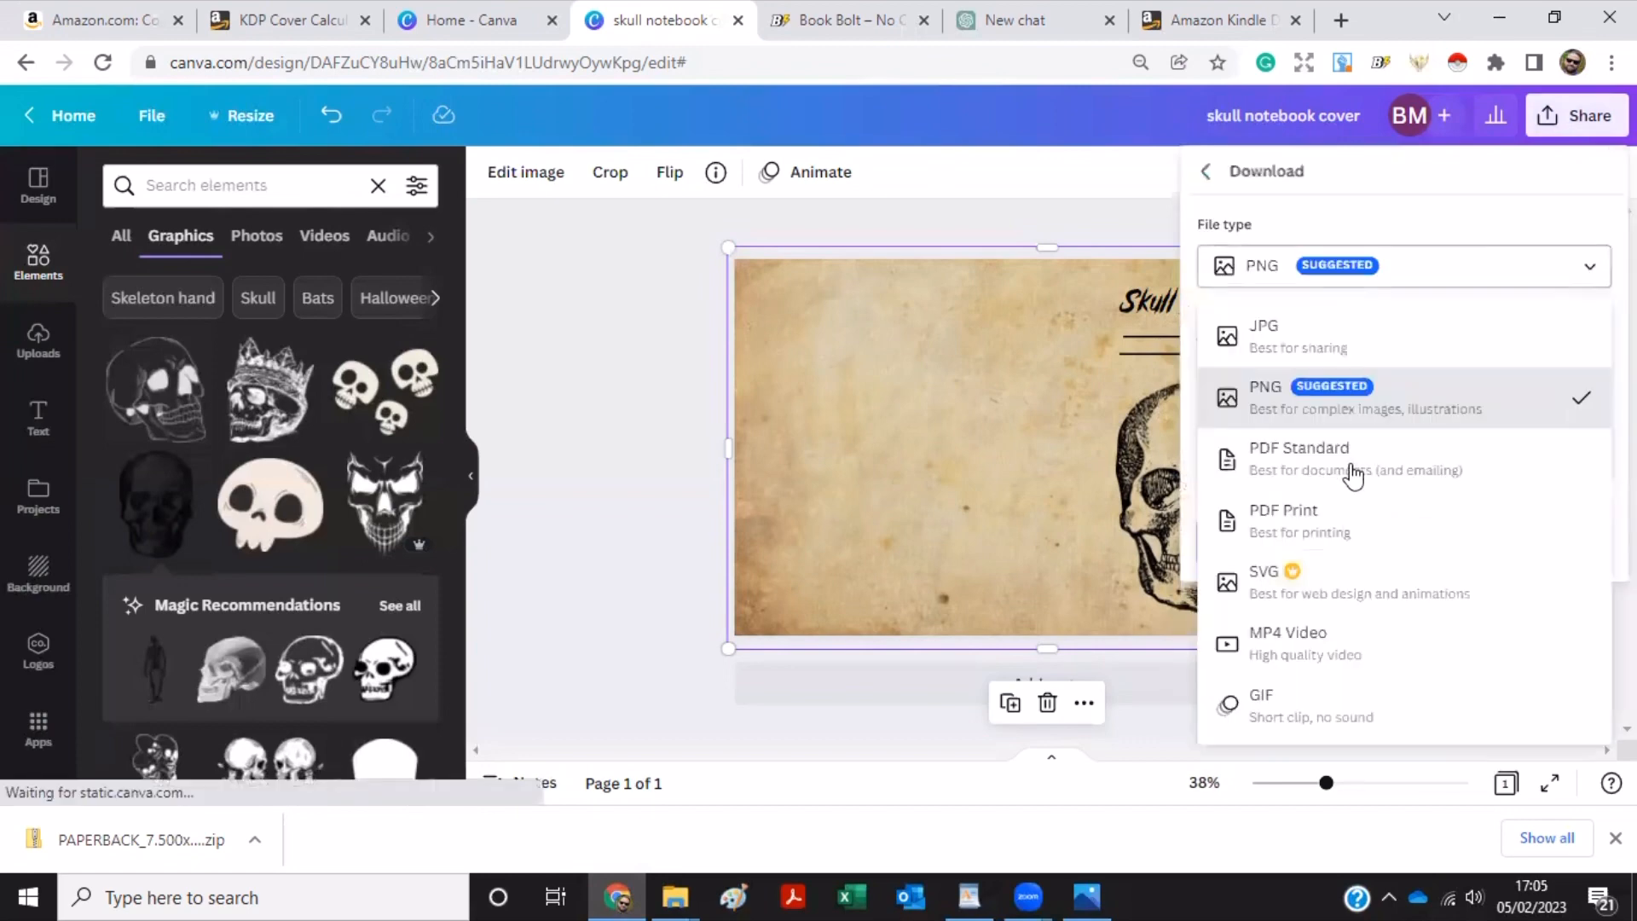
left_click(1336, 529)
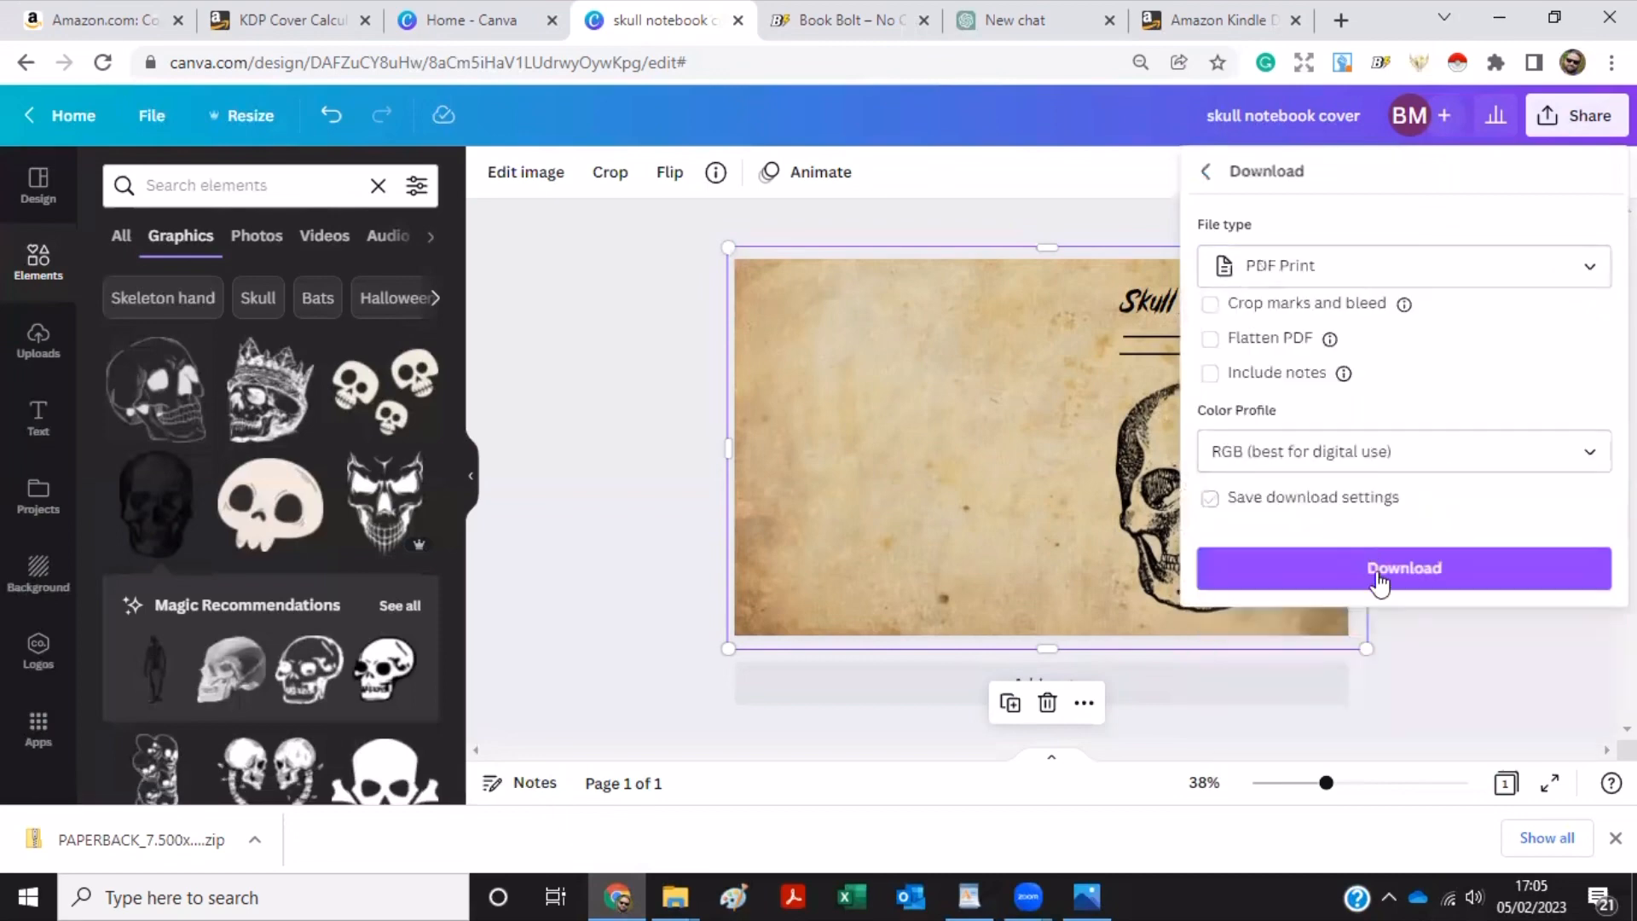
left_click(1376, 570)
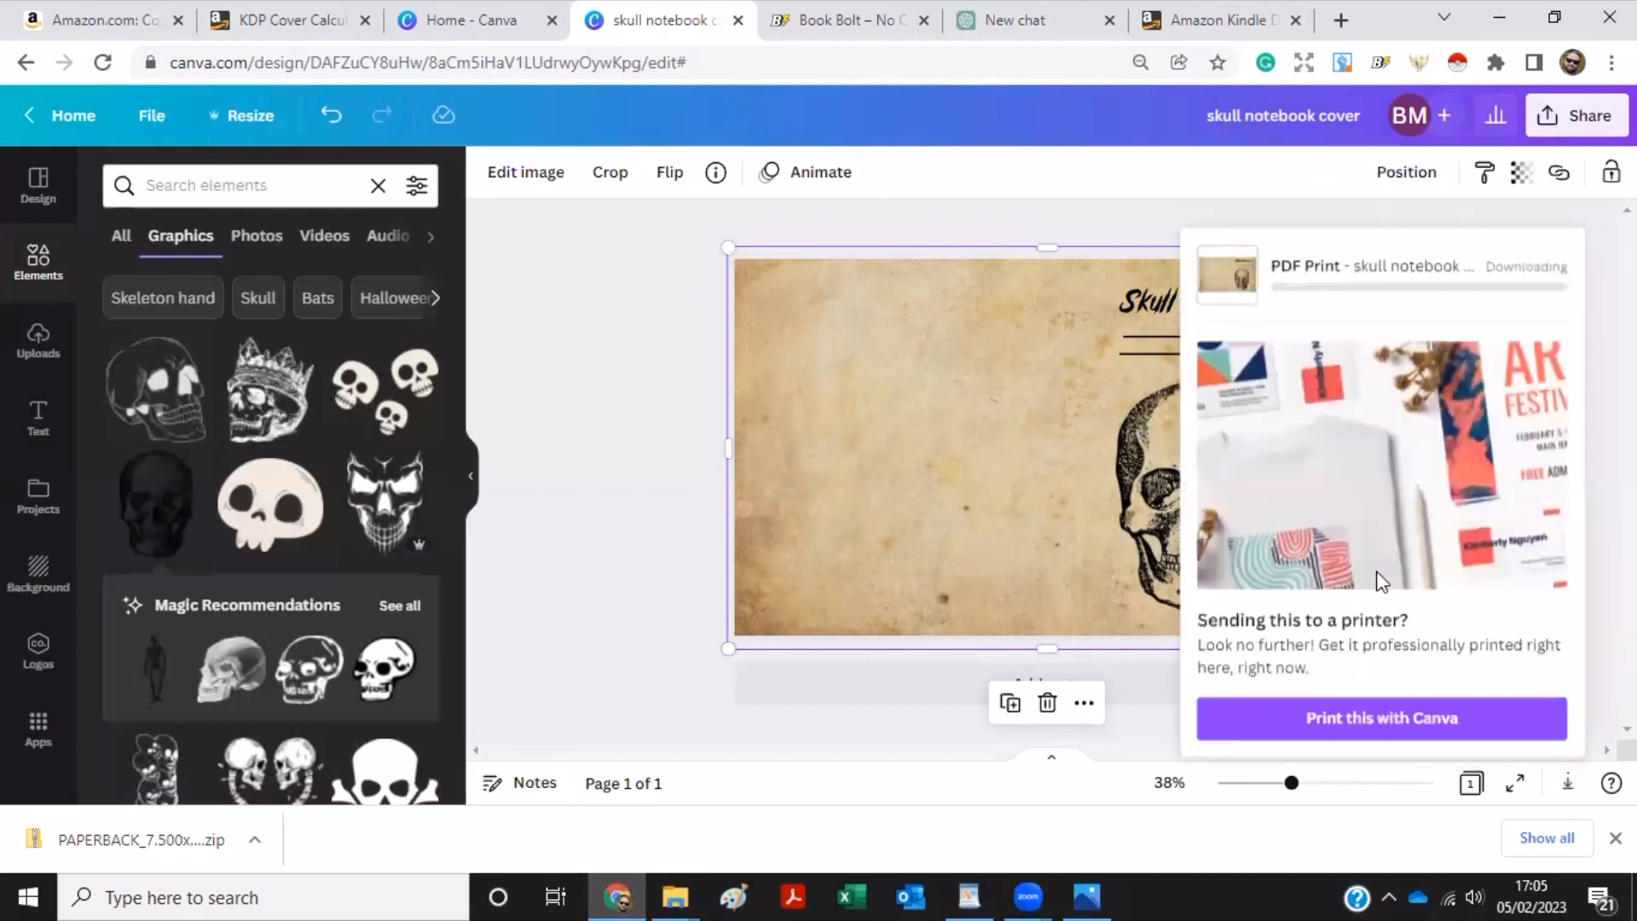
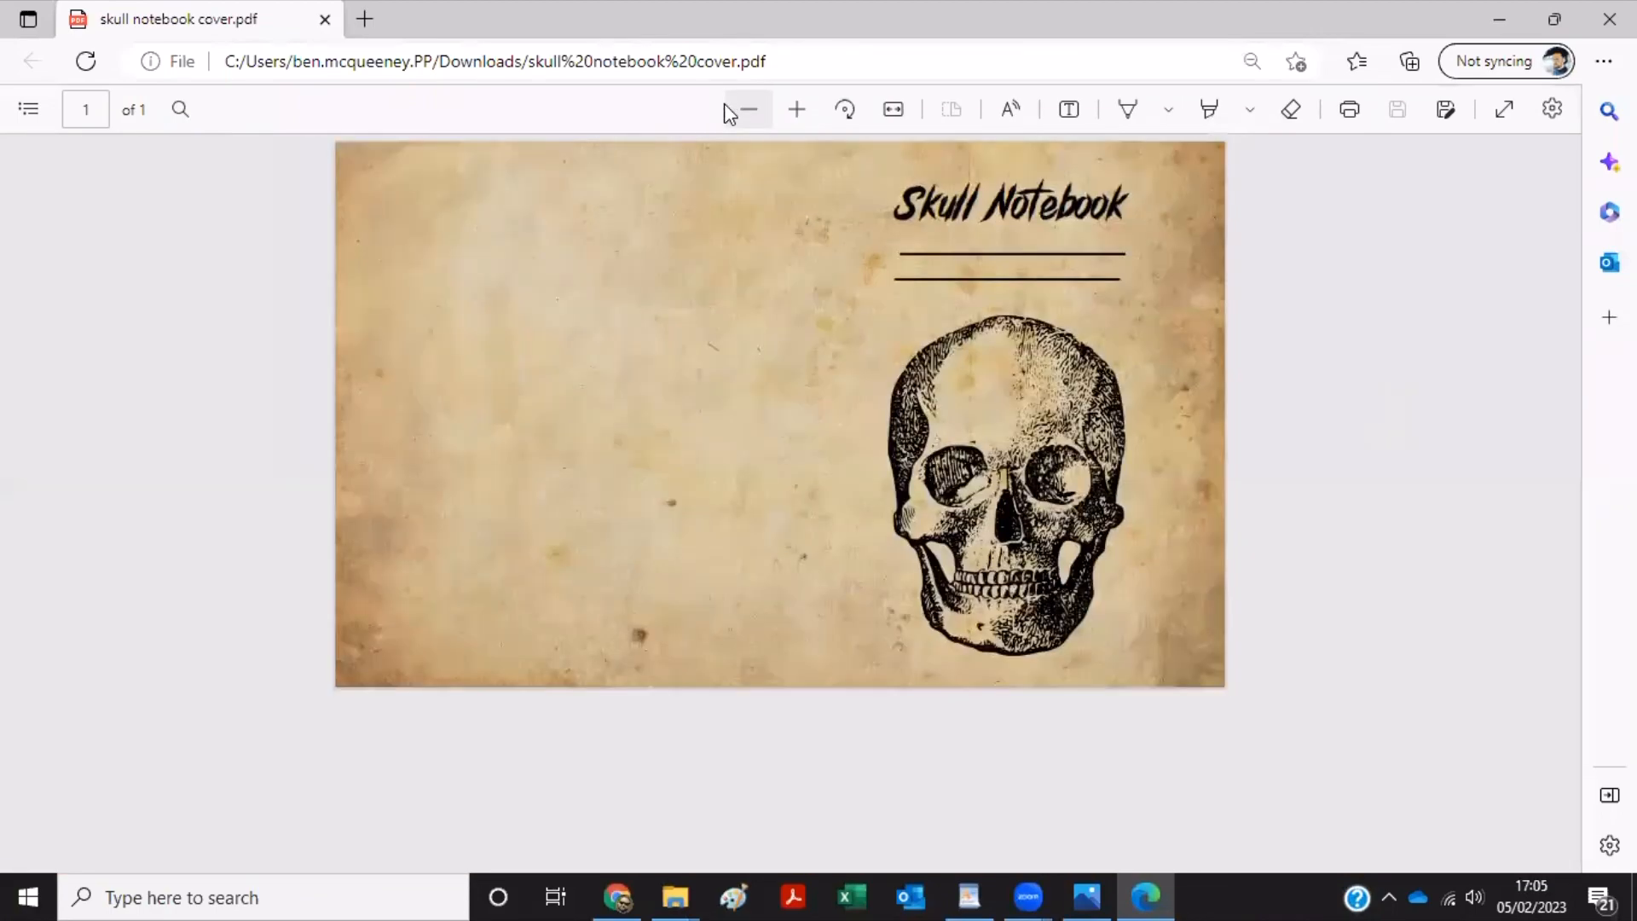
left_click(1493, 12)
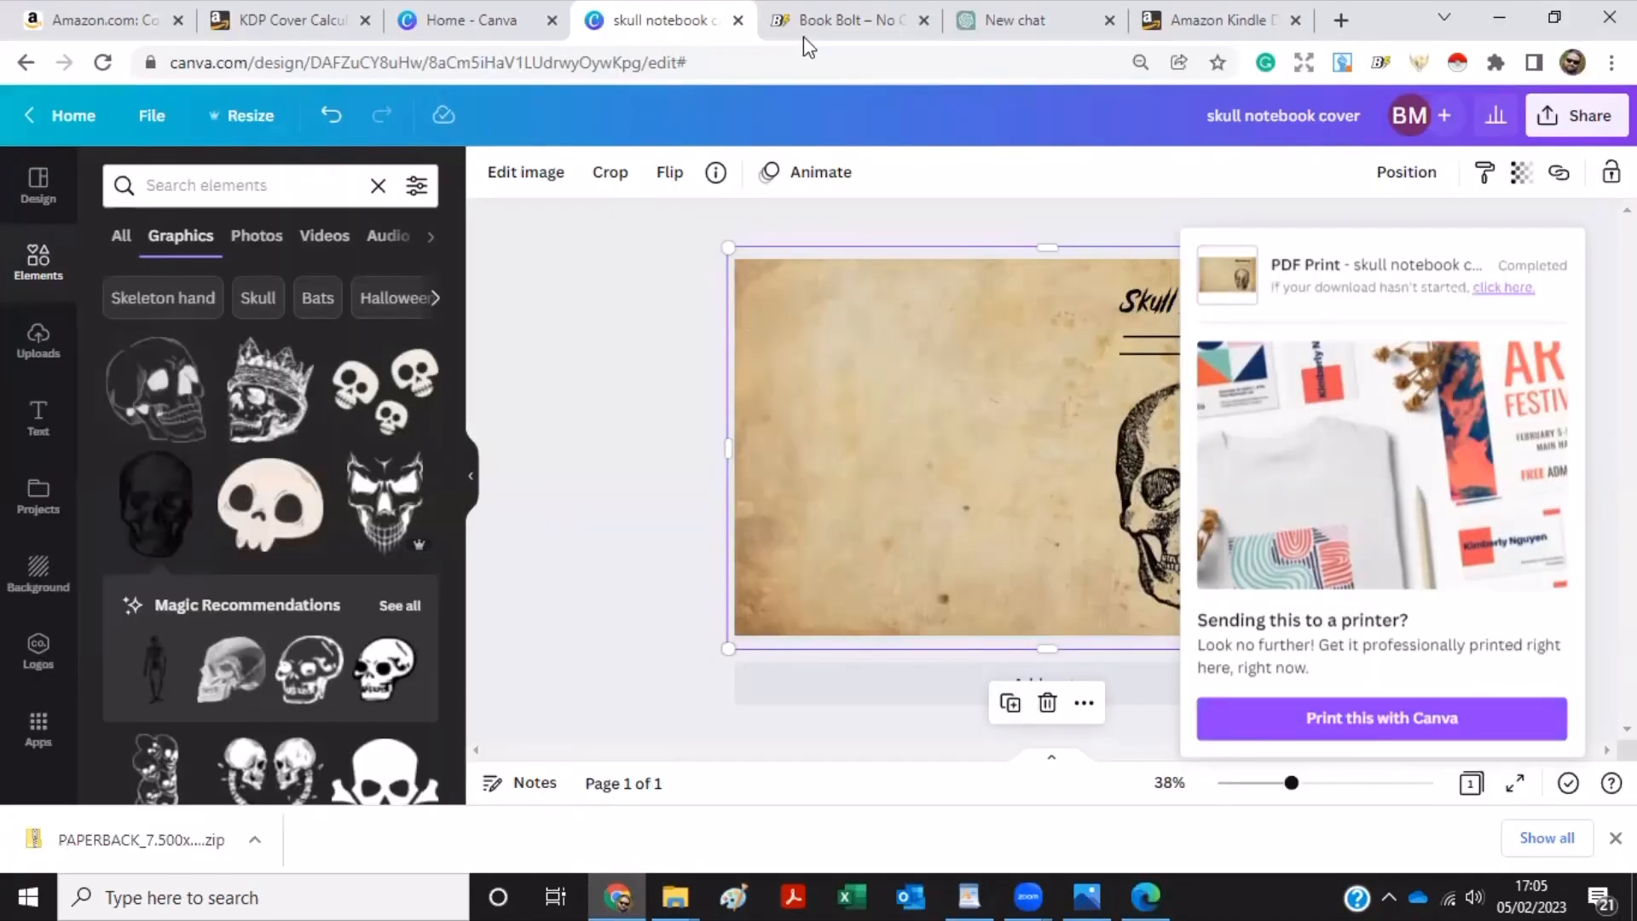
Switch to the Book Bolt website and open its Interior Wizard.
left_click(853, 22)
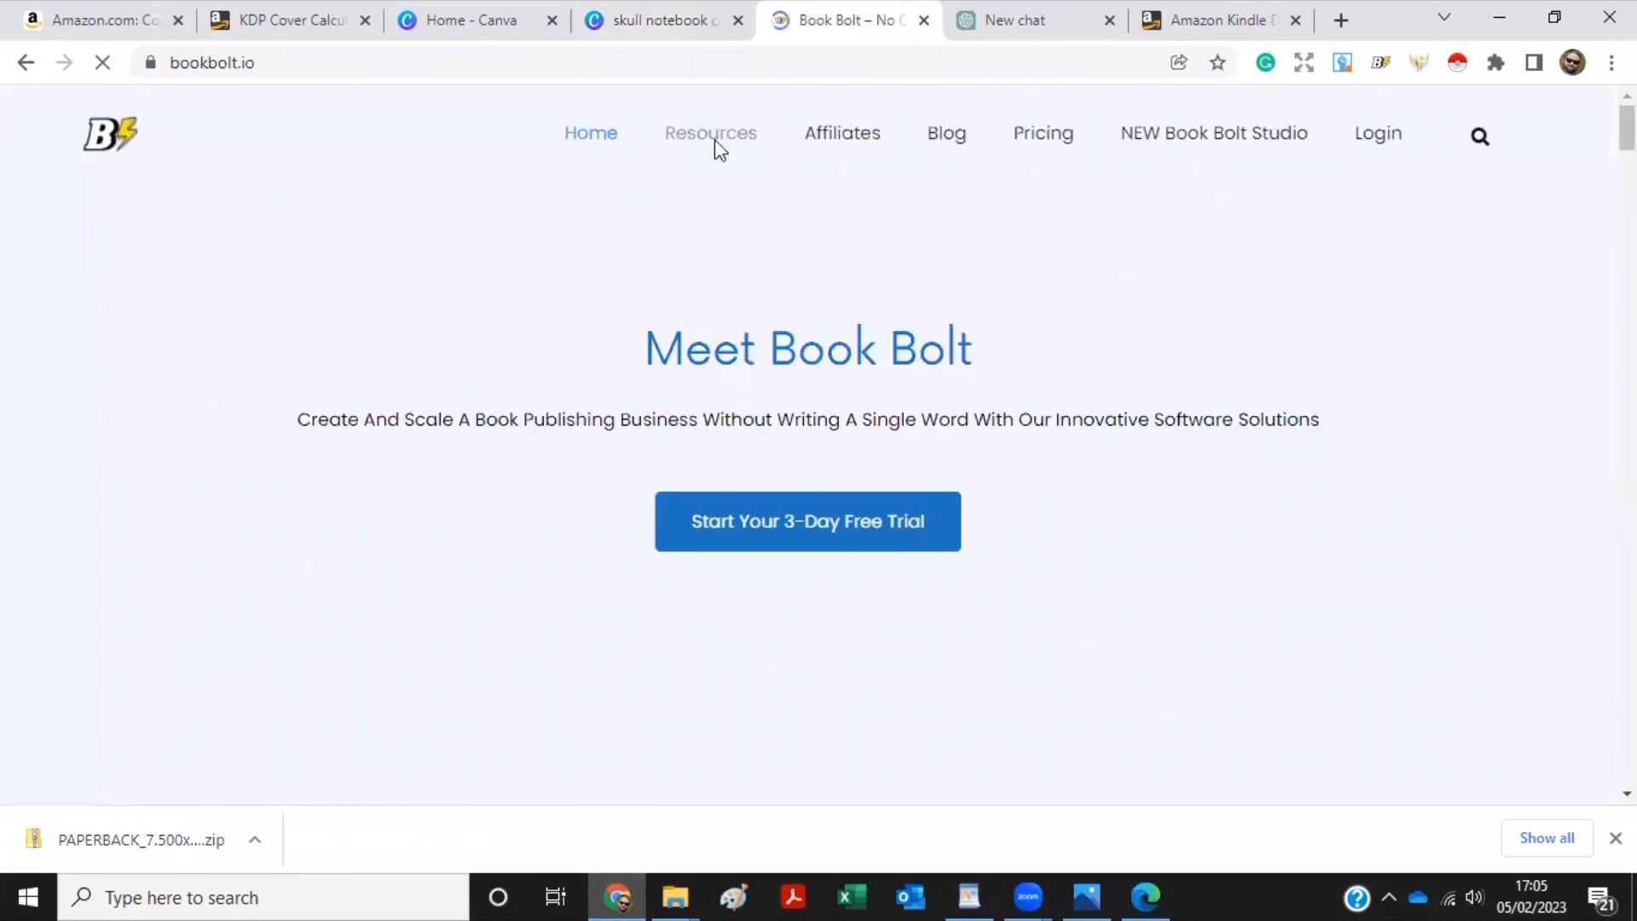
mouse_move(716, 143)
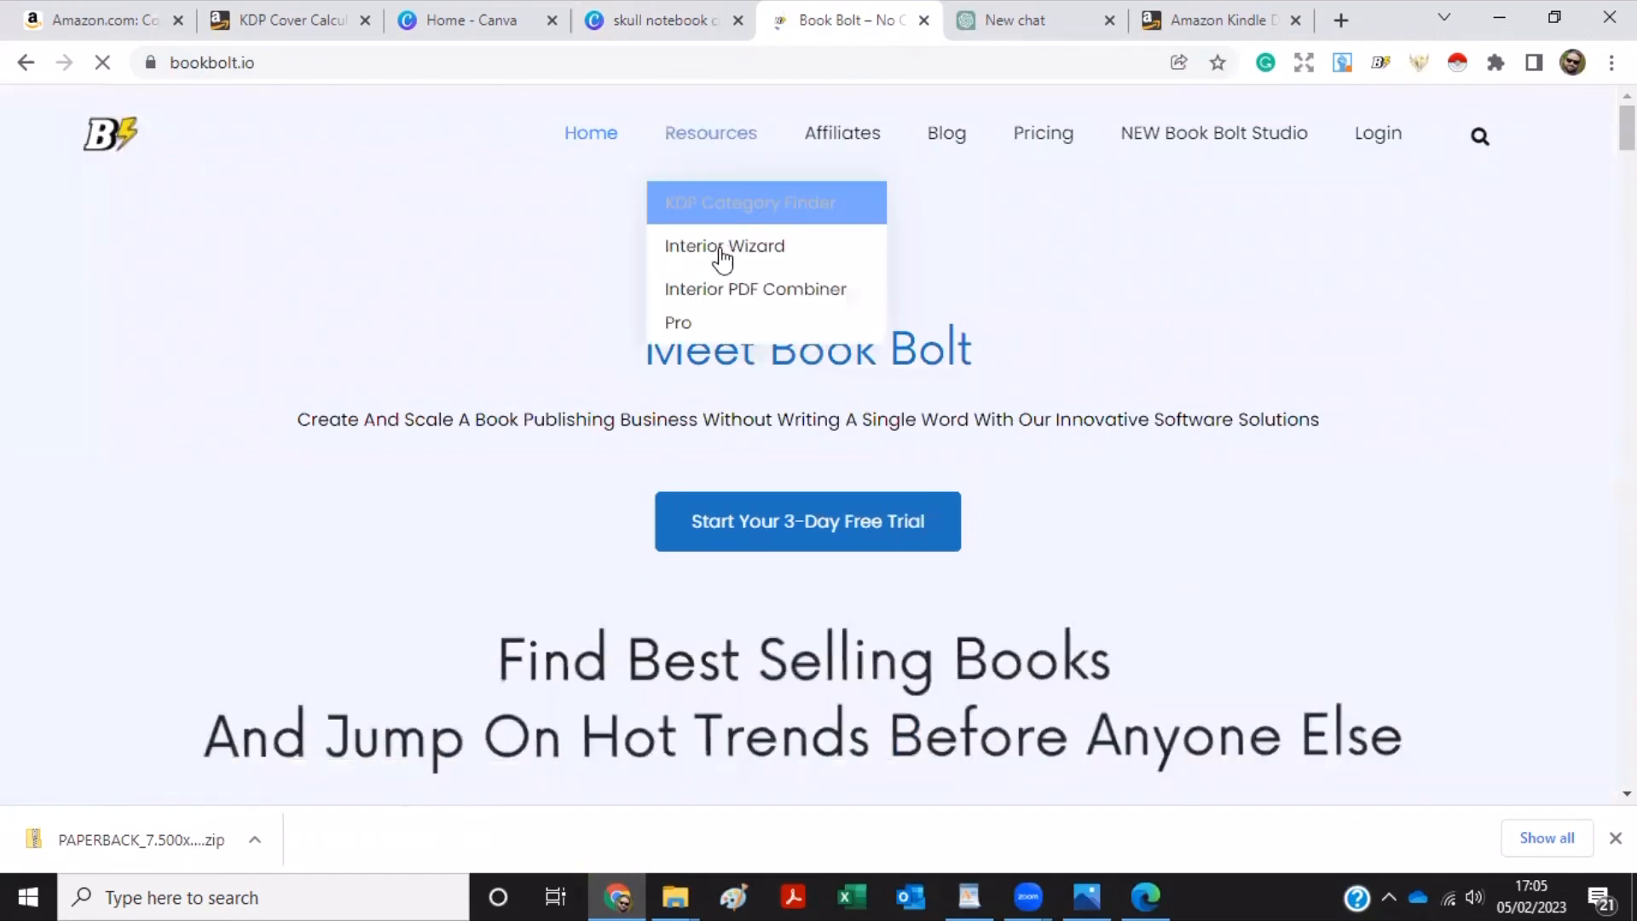
left_click(722, 250)
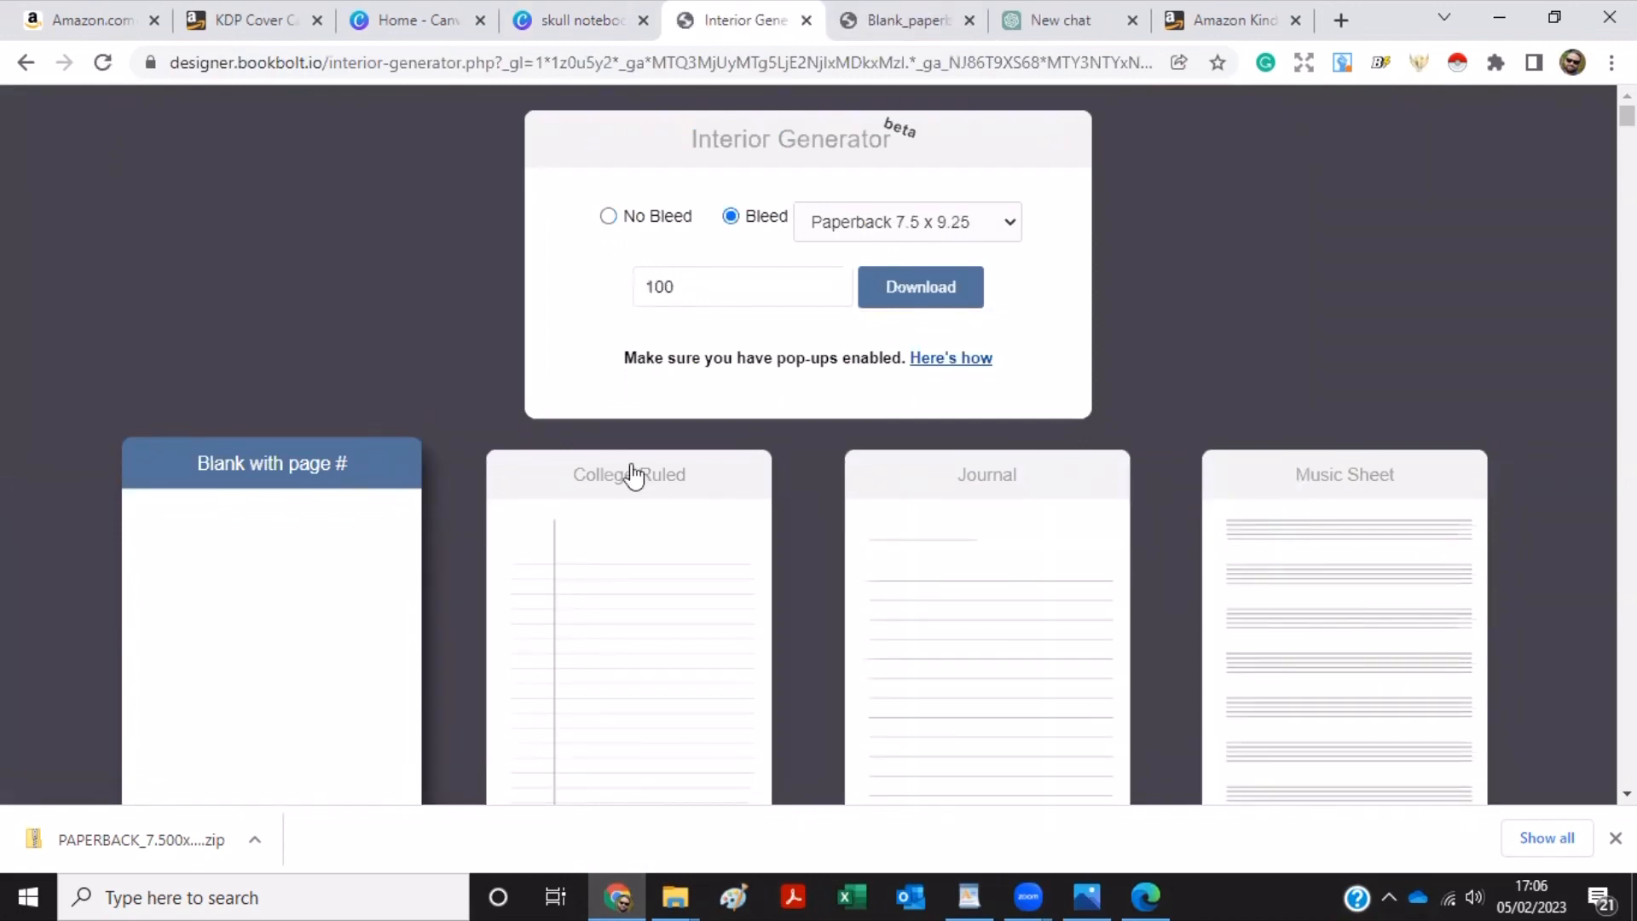
Generate and download a 100-page College Ruled interior with bleed in the Paperback 7.5 x 9.25 size.
left_click(633, 476)
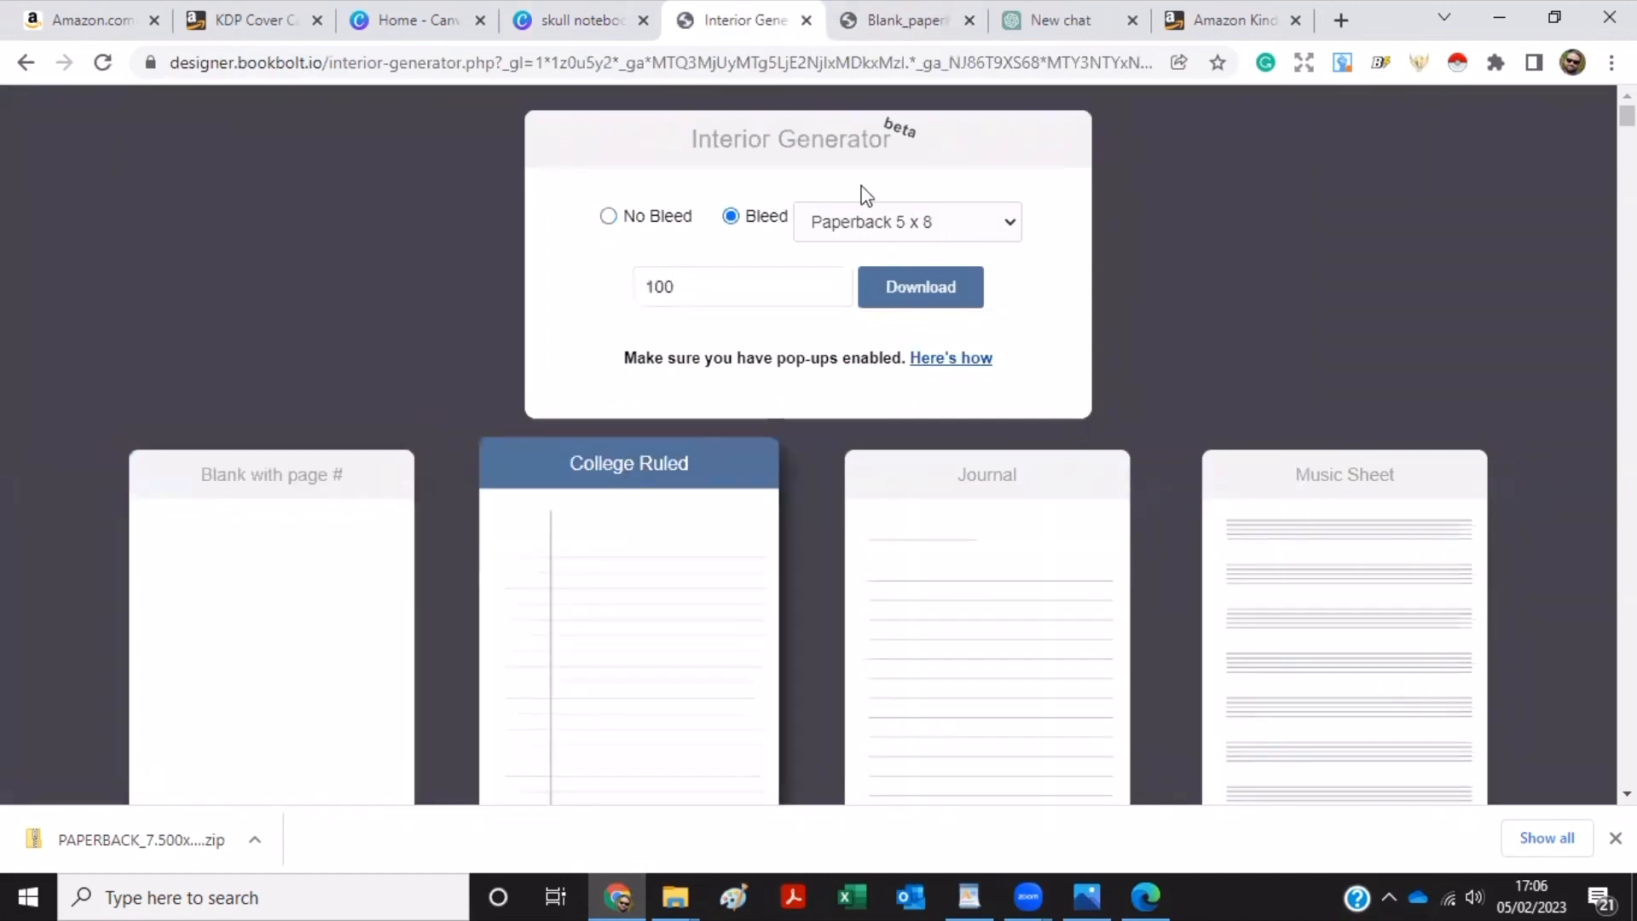
left_click(1008, 222)
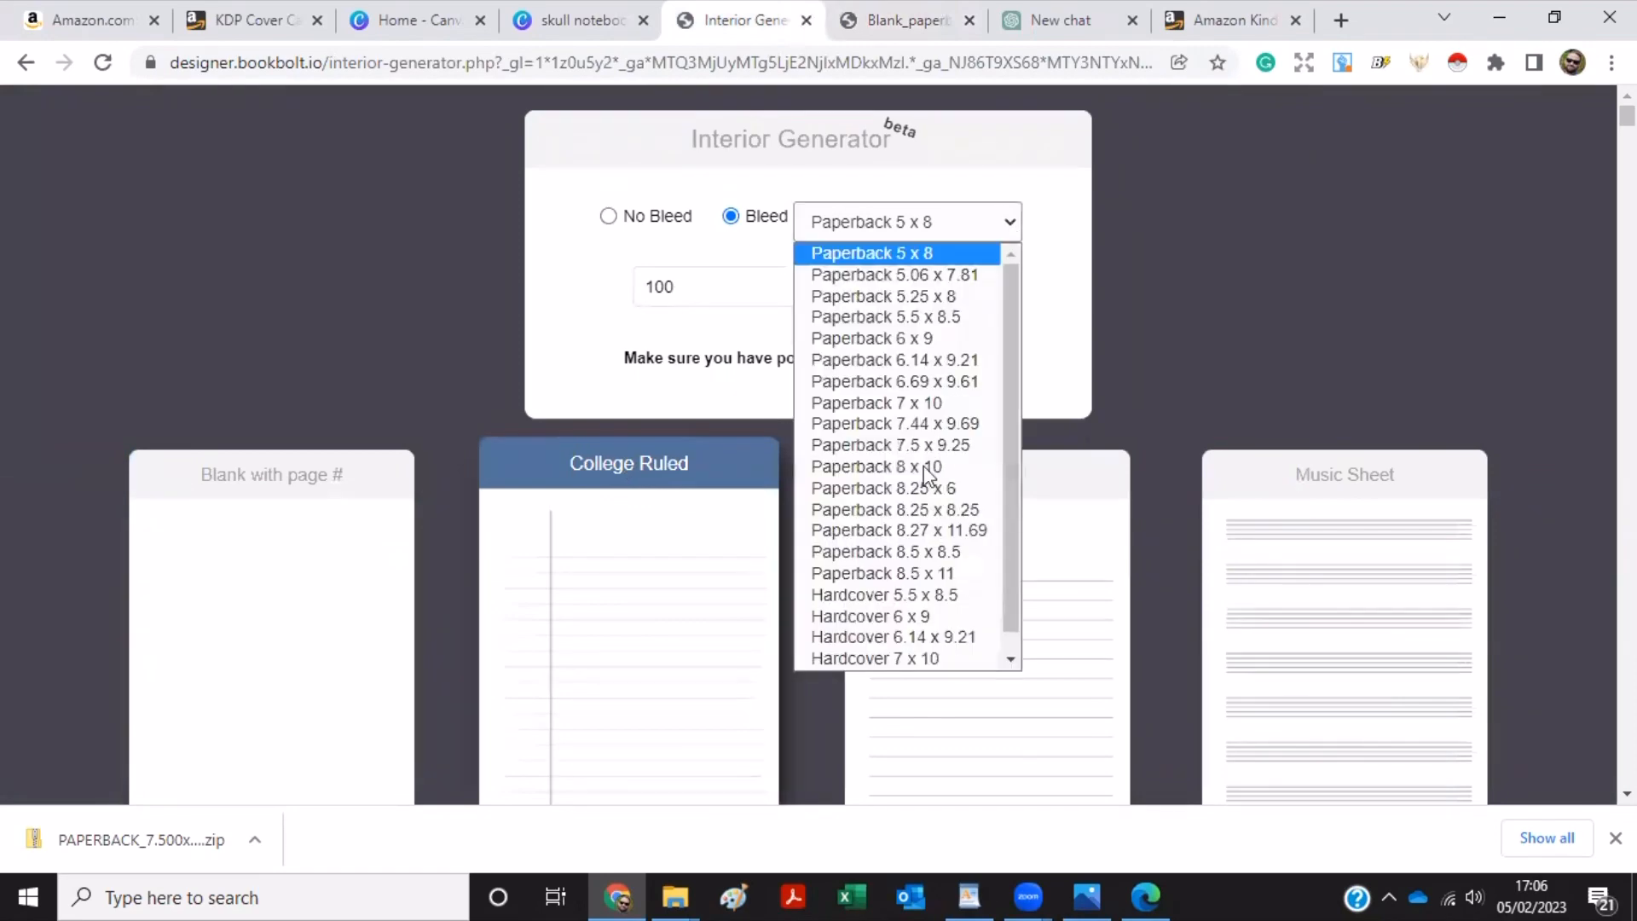
left_click(915, 443)
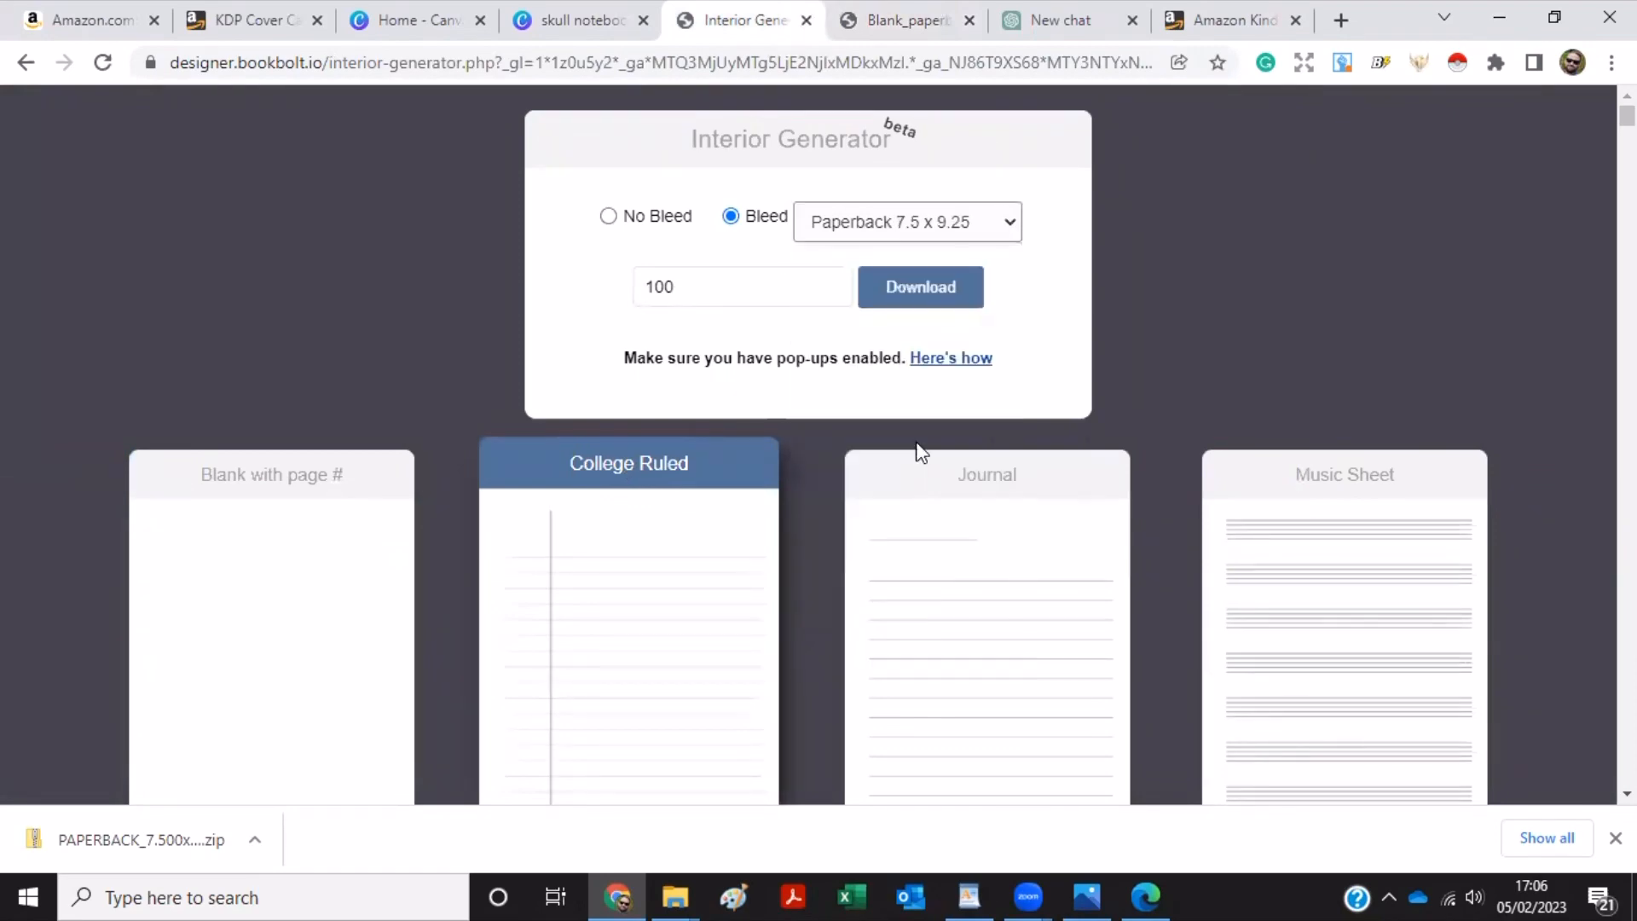
left_click(925, 294)
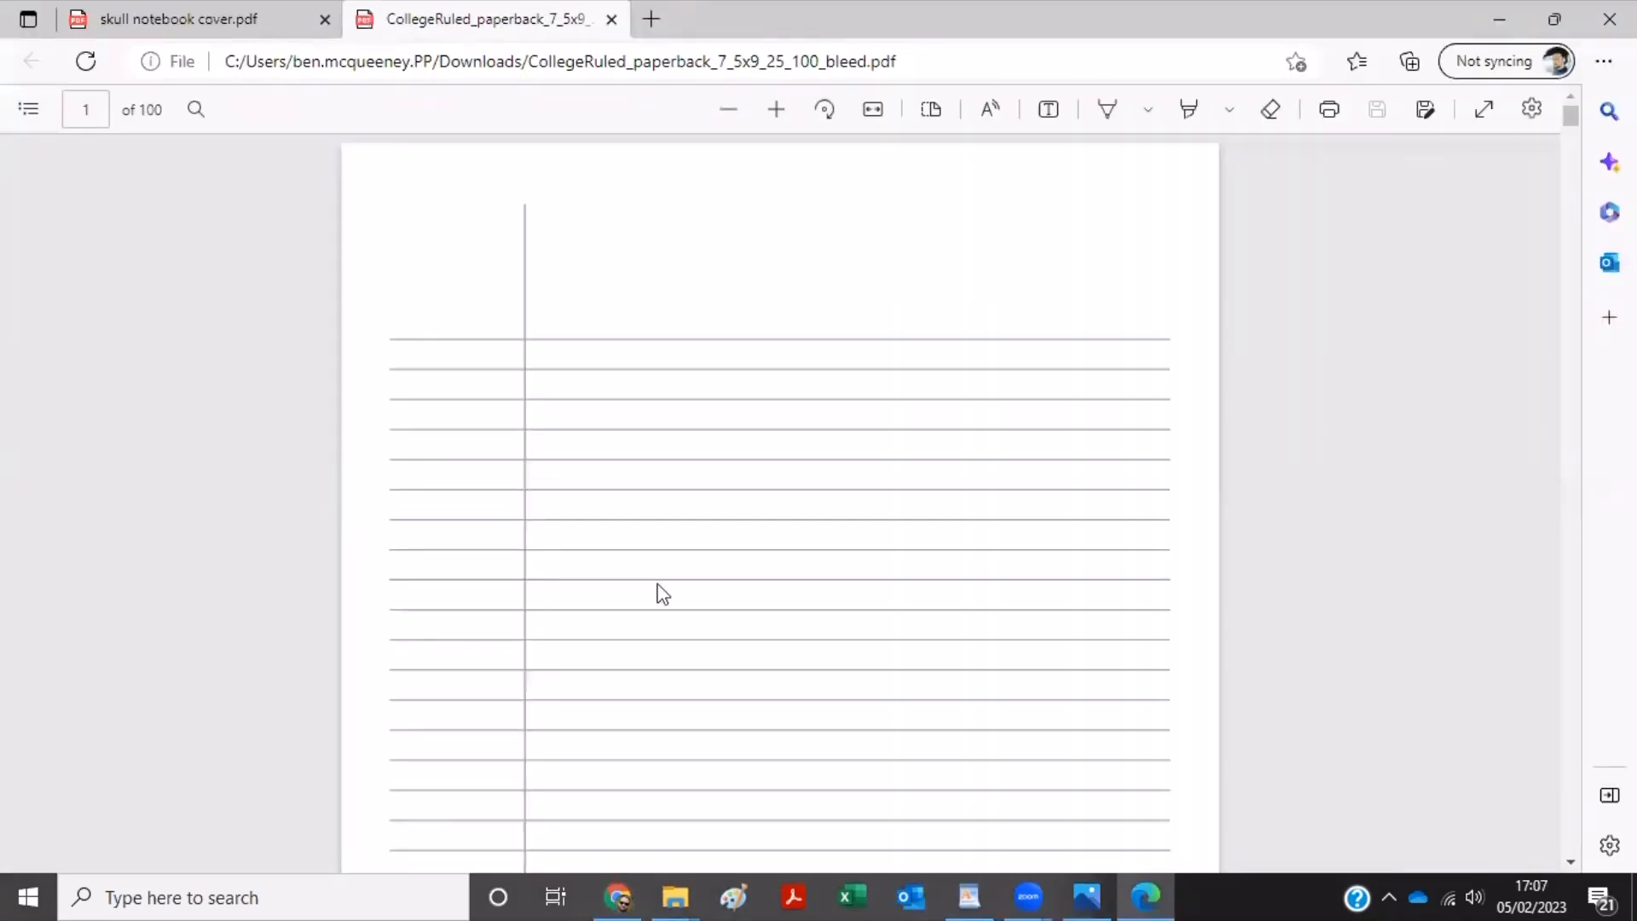
Review the downloaded skull notebook cover PDF, and return to the KDP cover calculator page in the browser.
left_click(192, 17)
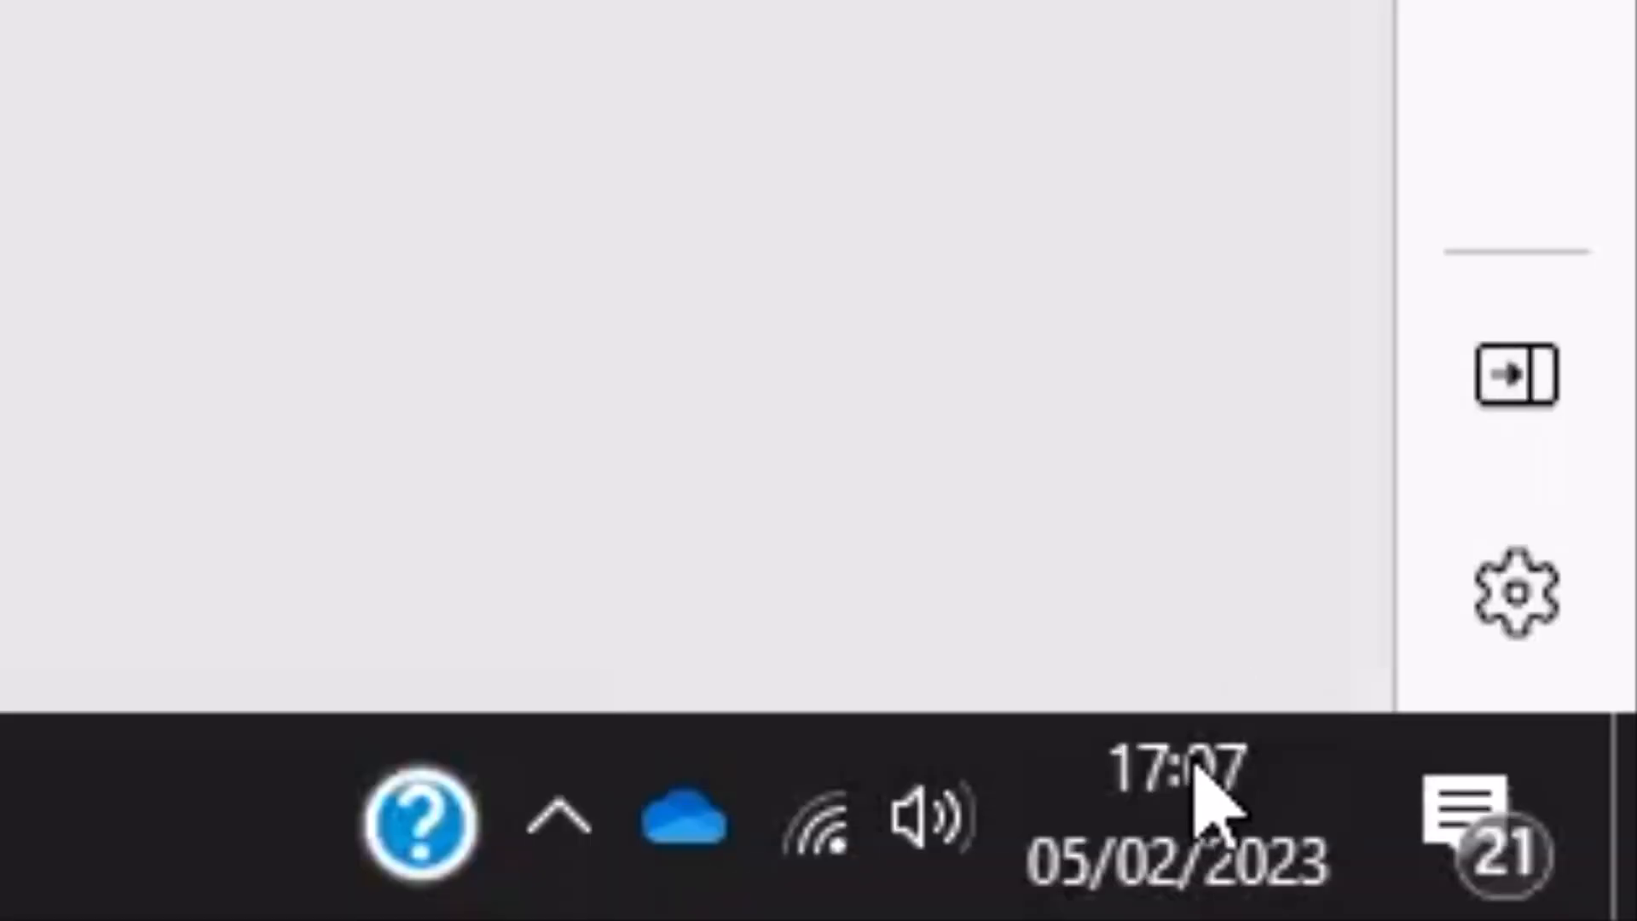
mouse_move(1539, 887)
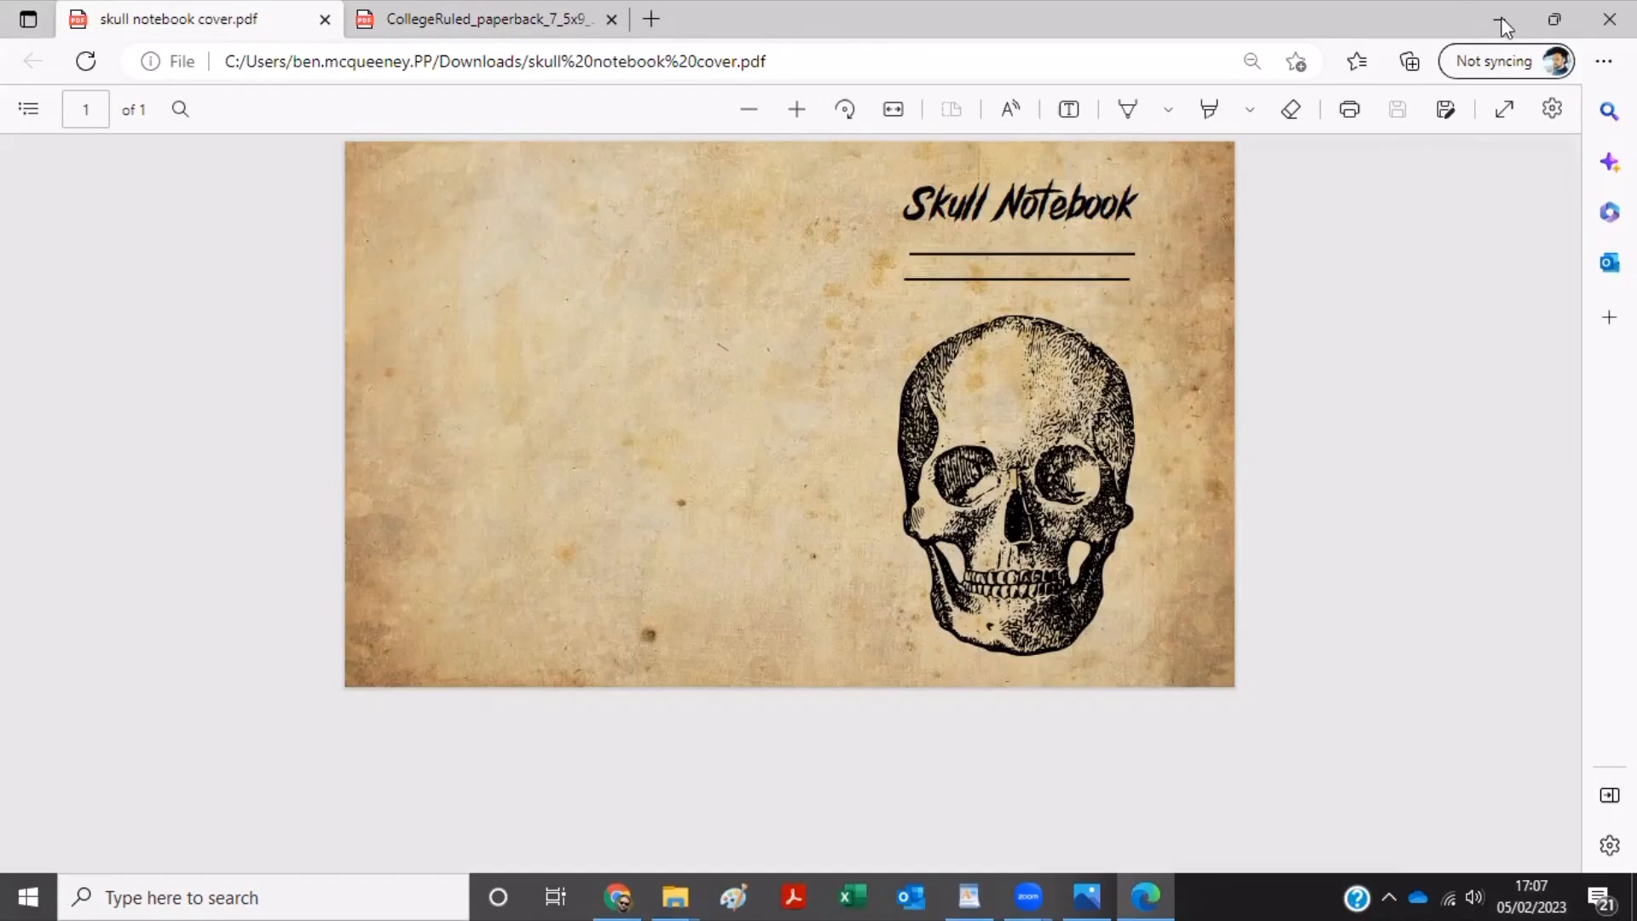
left_click(1502, 29)
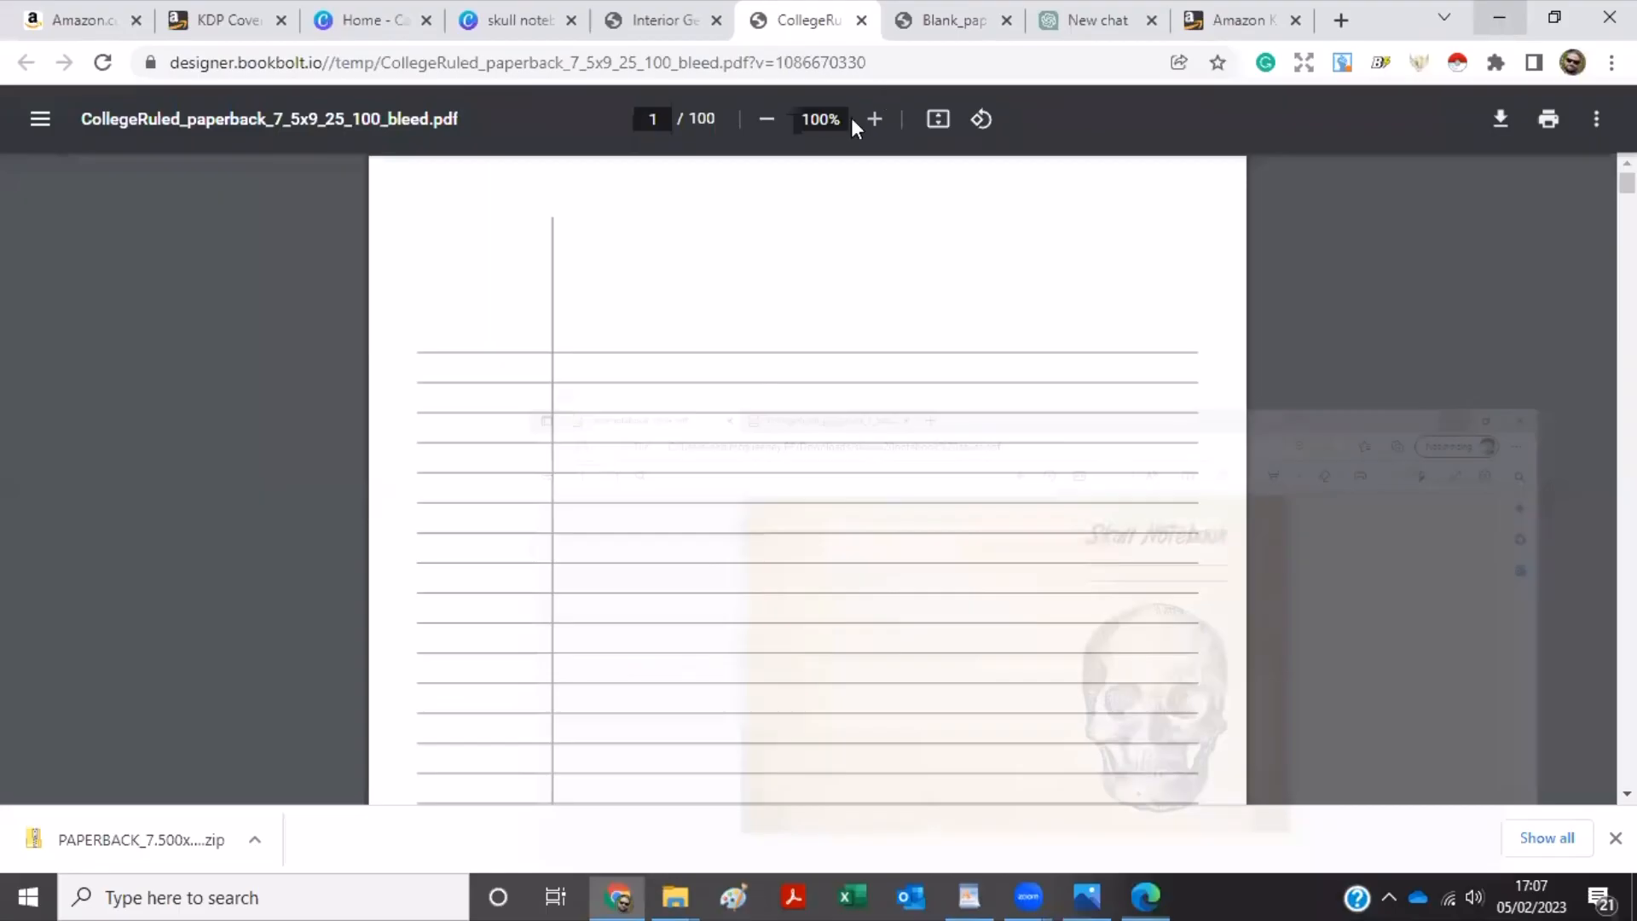
left_click(239, 25)
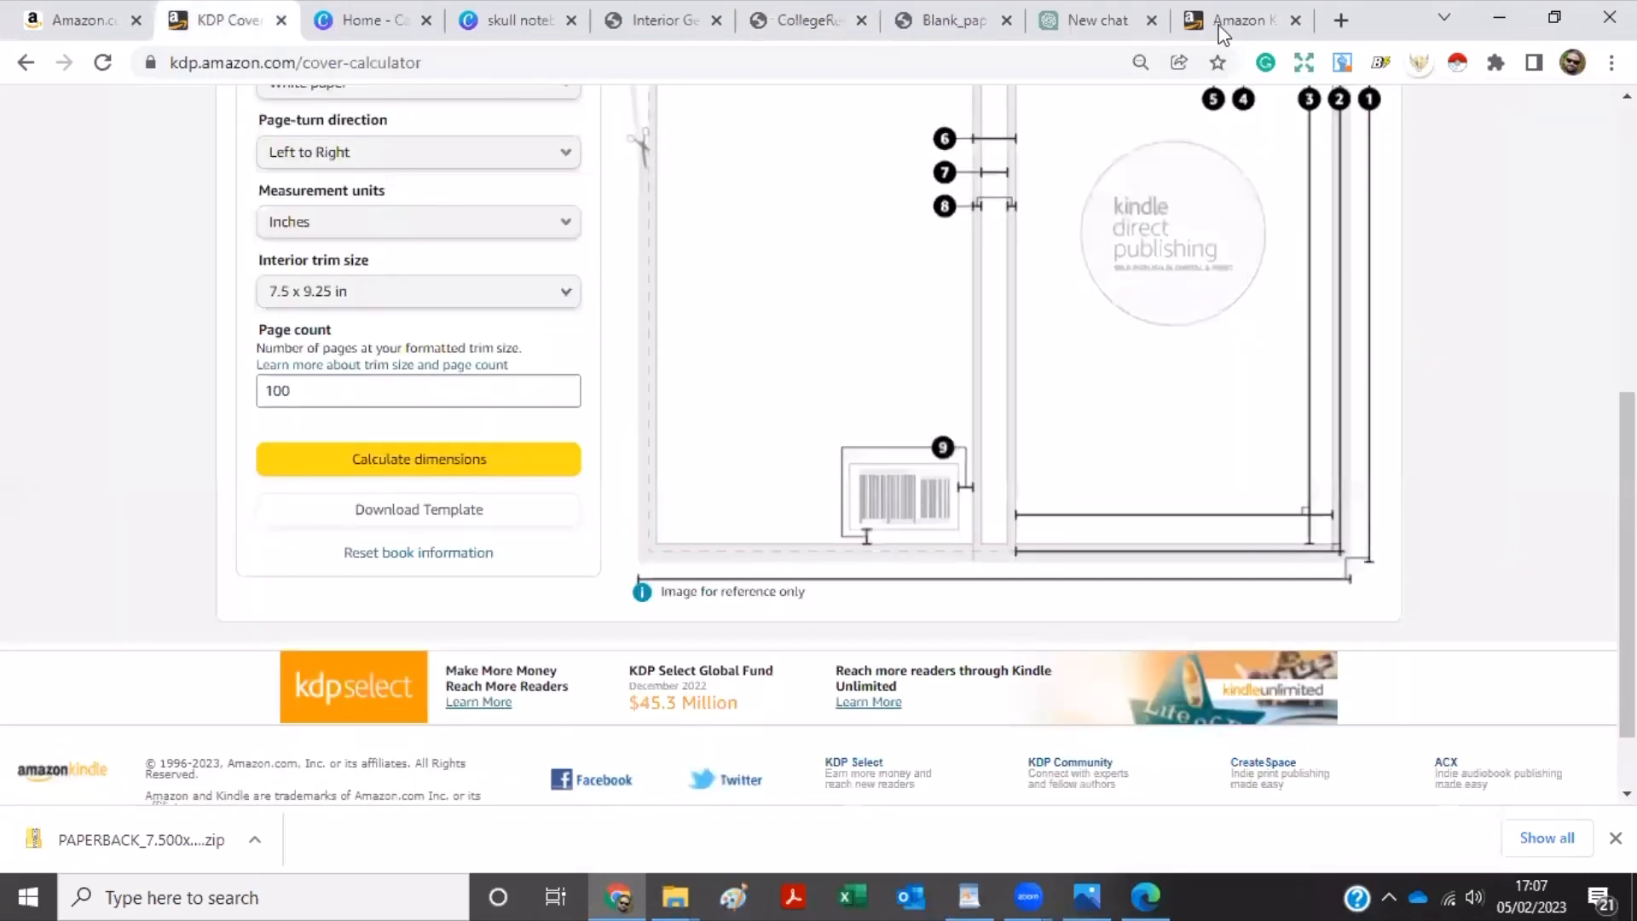
Start creating a new paperback title from the KDP Bookshelf.
left_click(1228, 34)
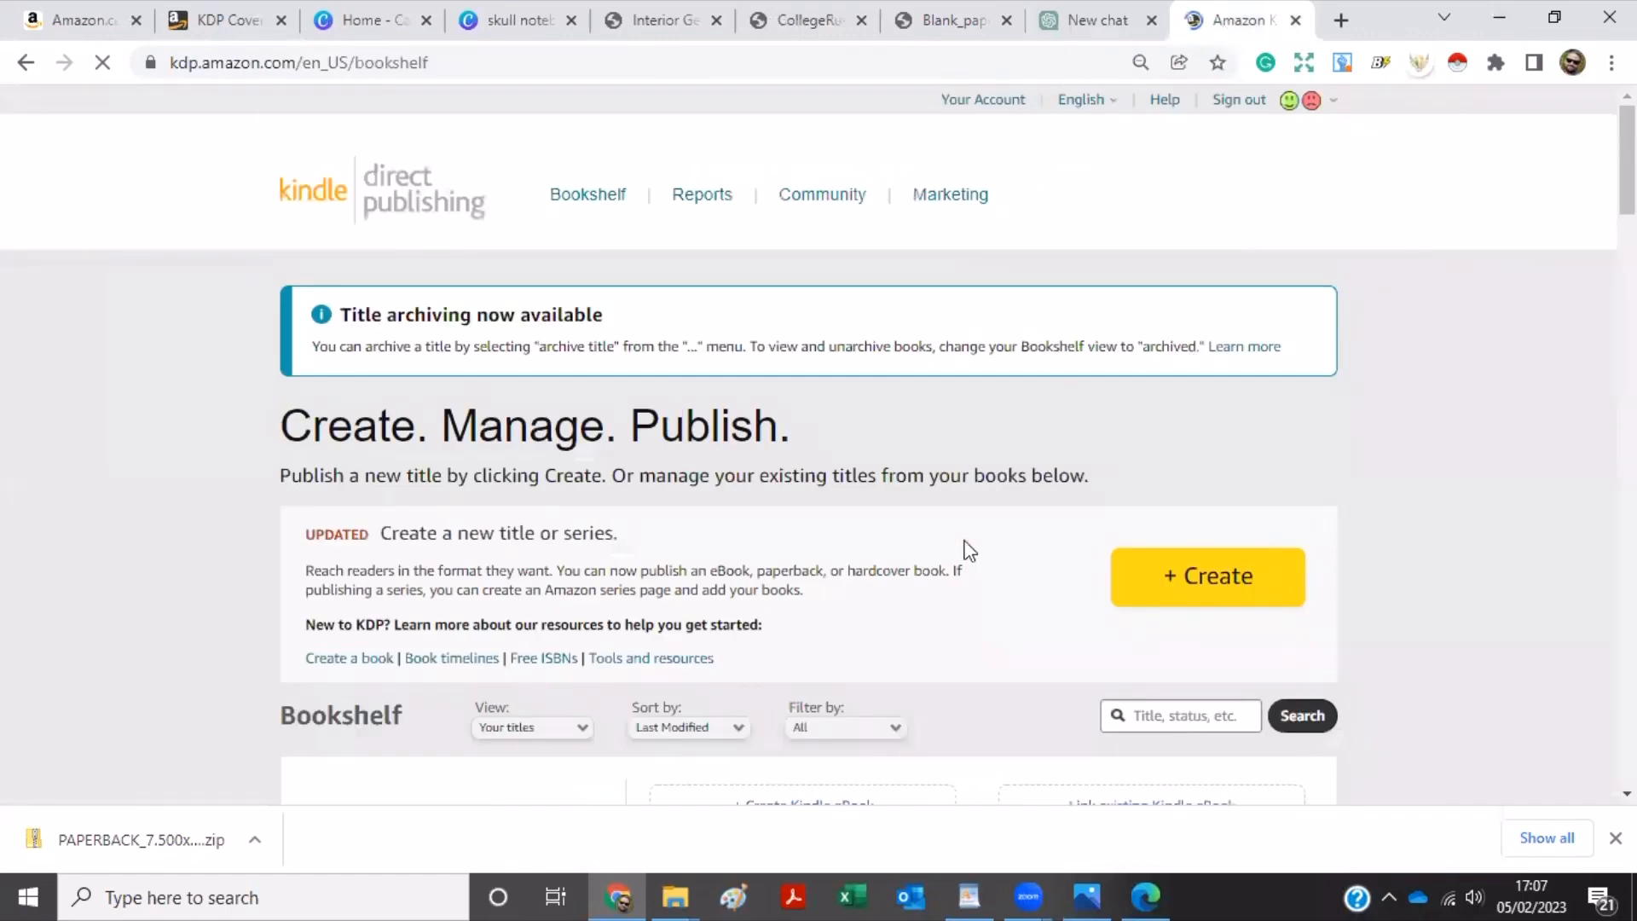
left_click(1221, 599)
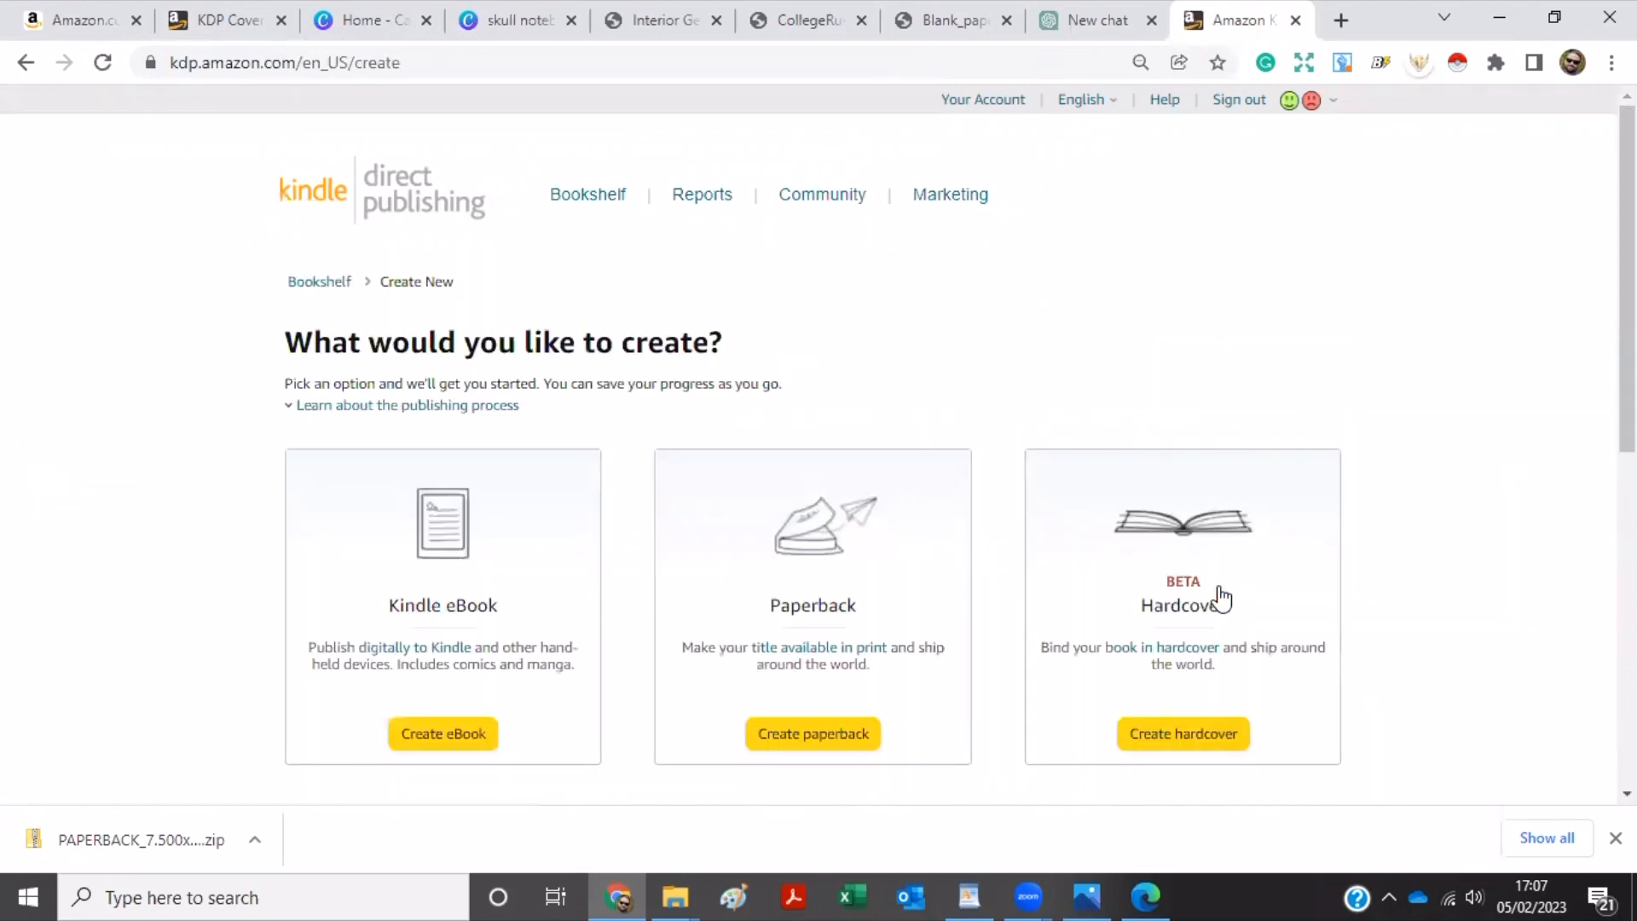
left_click(817, 734)
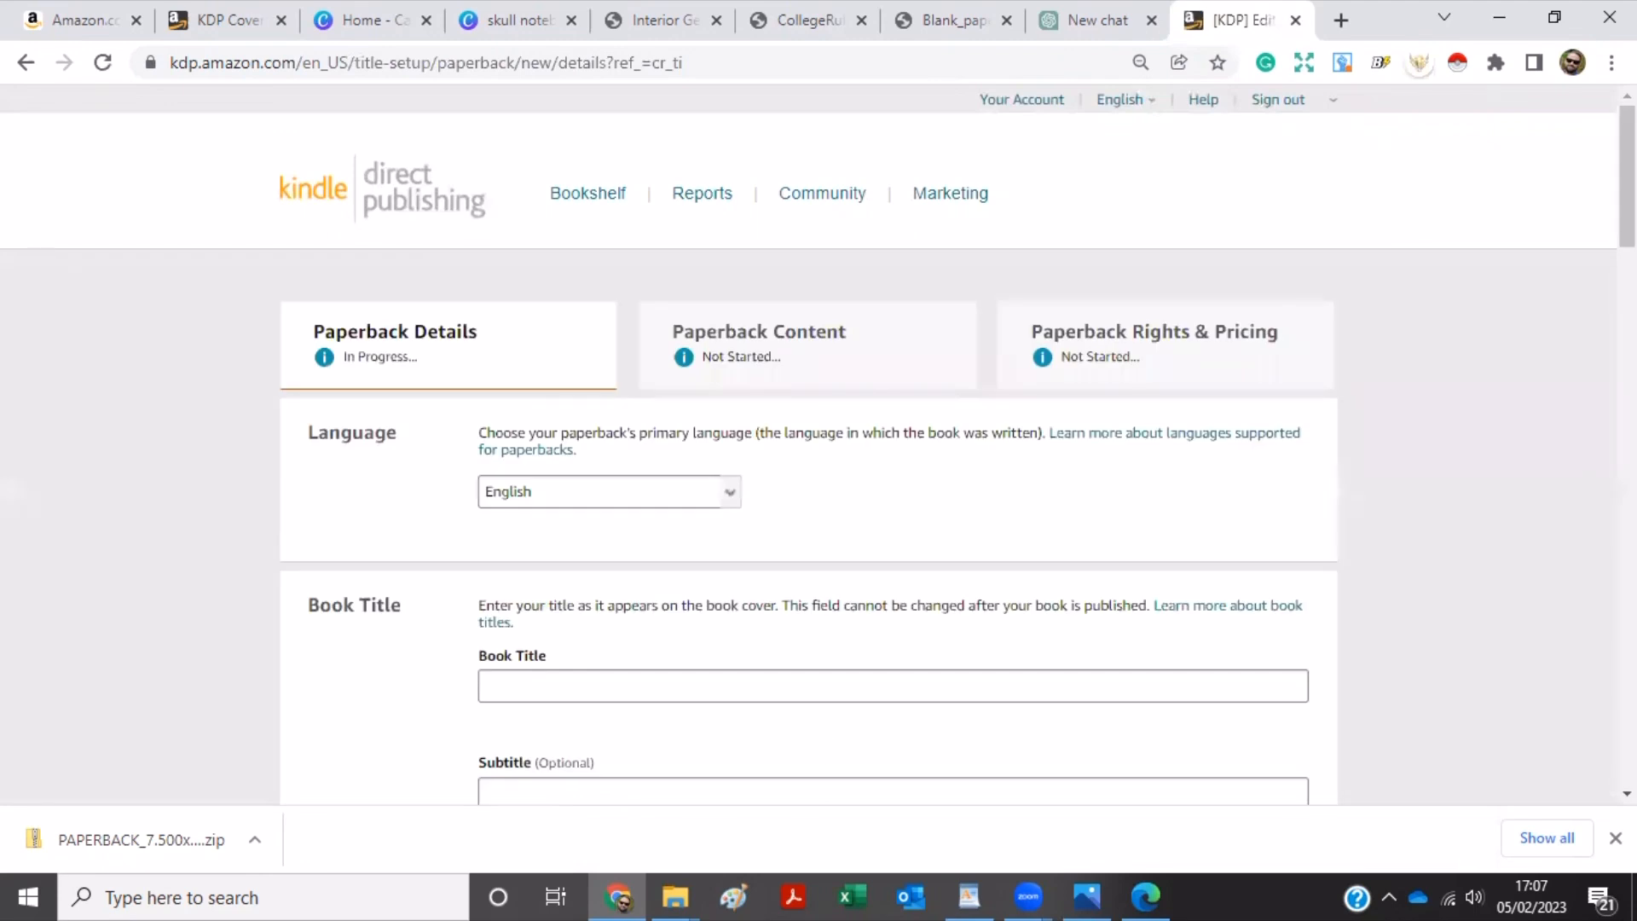
Copy the title from the WordPad notes into the KDP Book Title field and capitalise it as "Skull Notebook".
scroll(1322, 537, "down", 2)
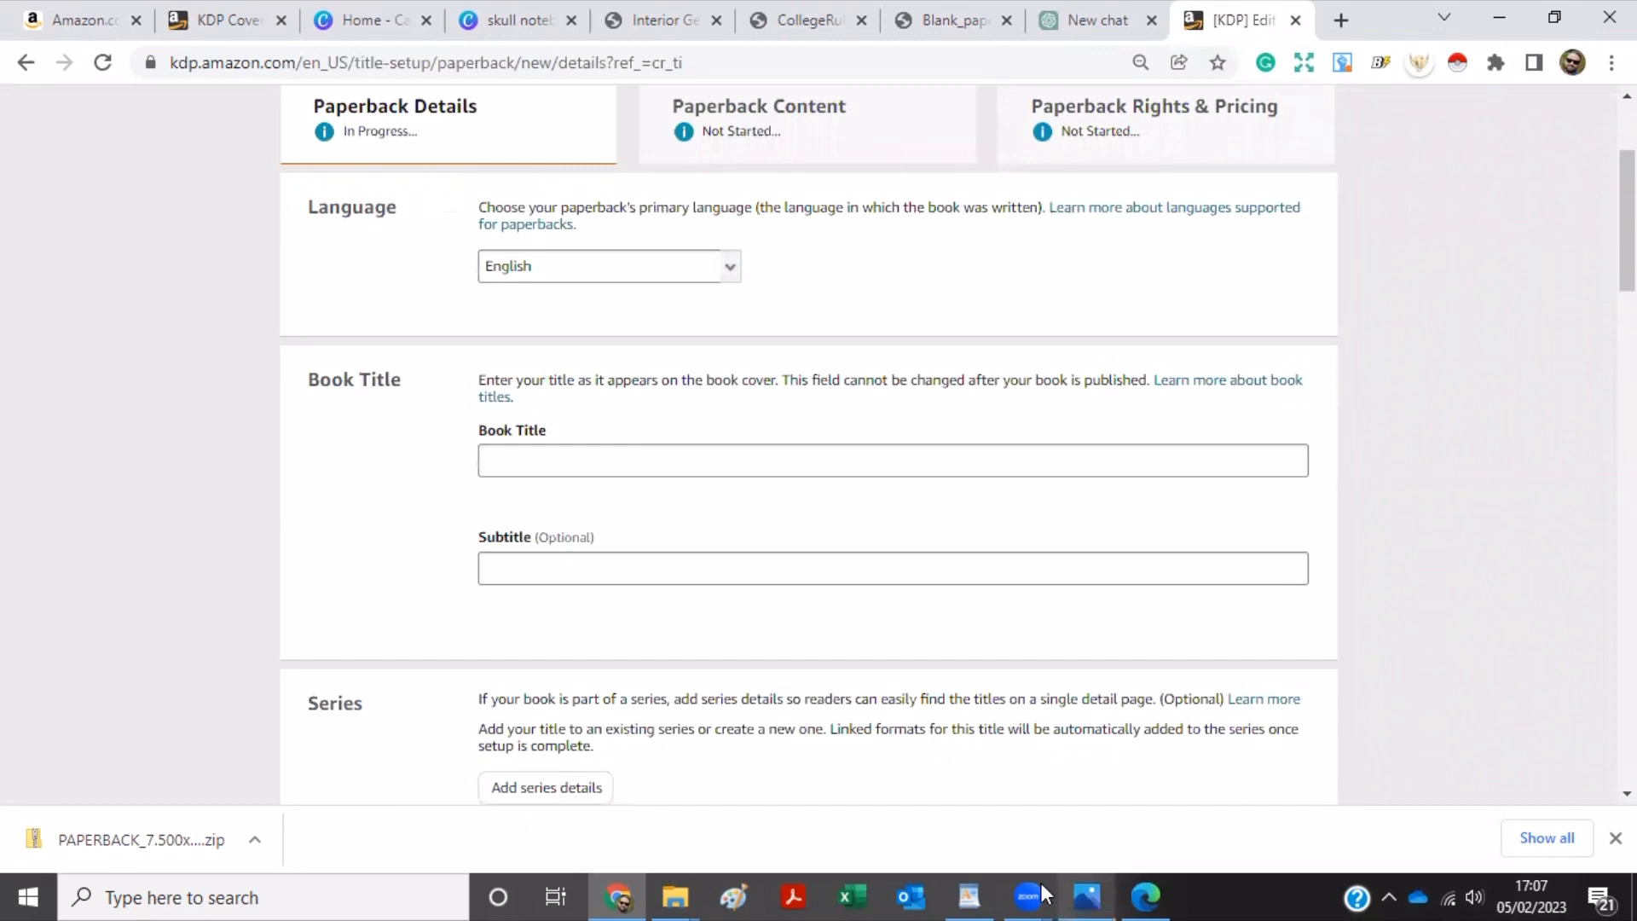
left_click(972, 894)
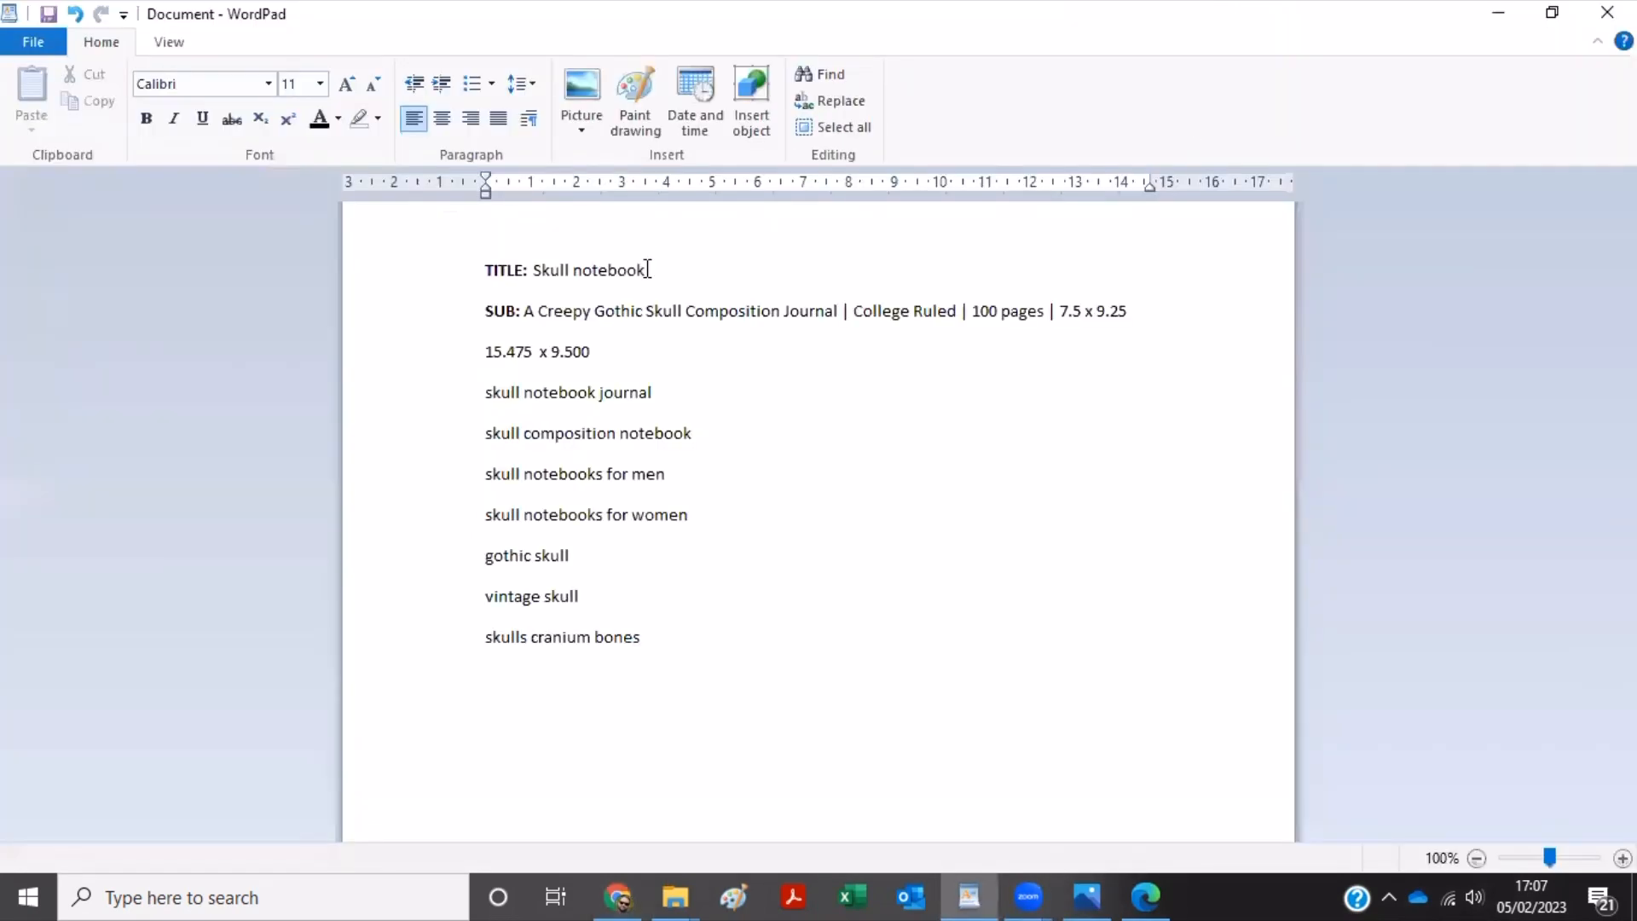
left_click_drag(648, 269, 538, 276)
key("ctrl+c")
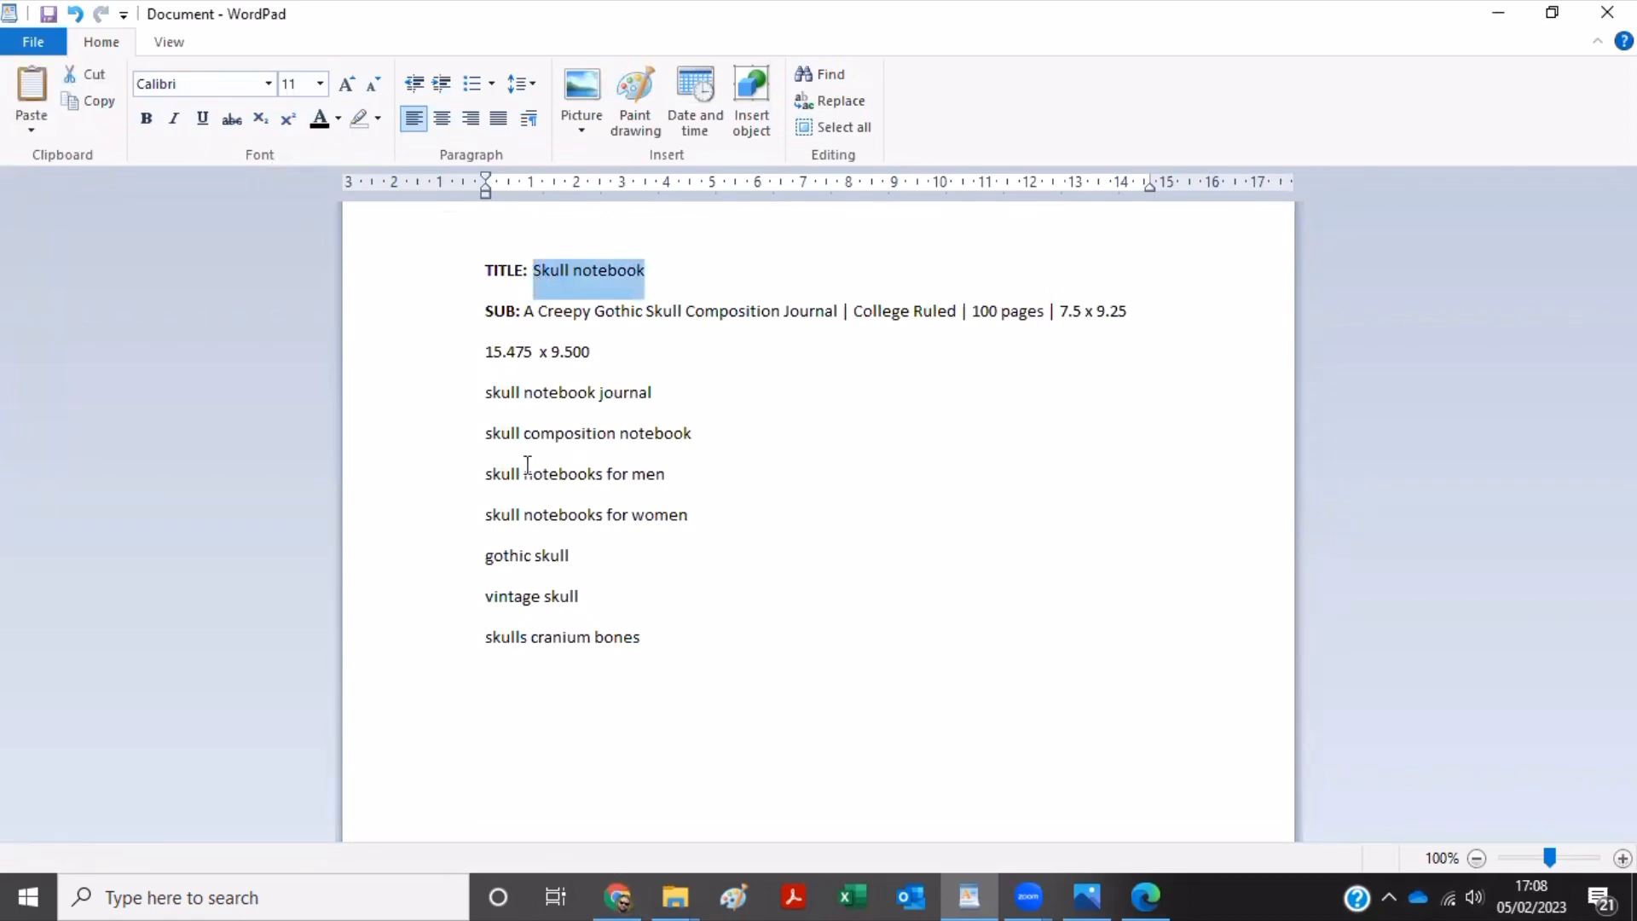
key("alt+Tab")
key("Delete")
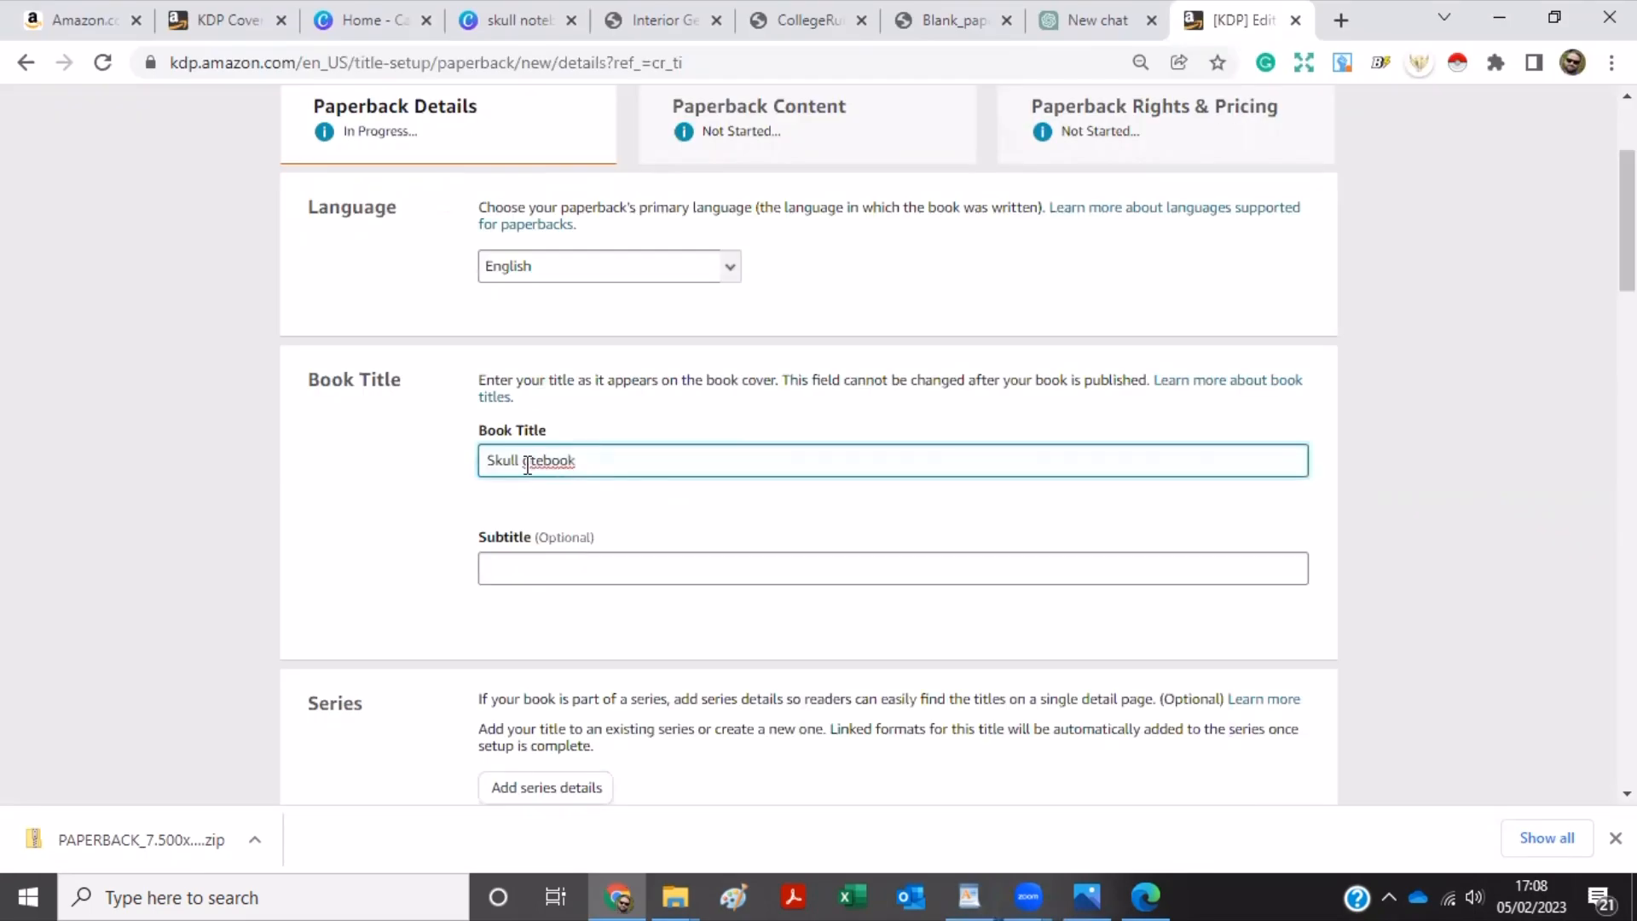
type("N")
Copy the subtitle "A Creepy Gothic Skull Composition Journal | College Ruled | 100 pages | 7.5 x 9.25" from WordPad into the KDP Subtitle field.
left_click(549, 564)
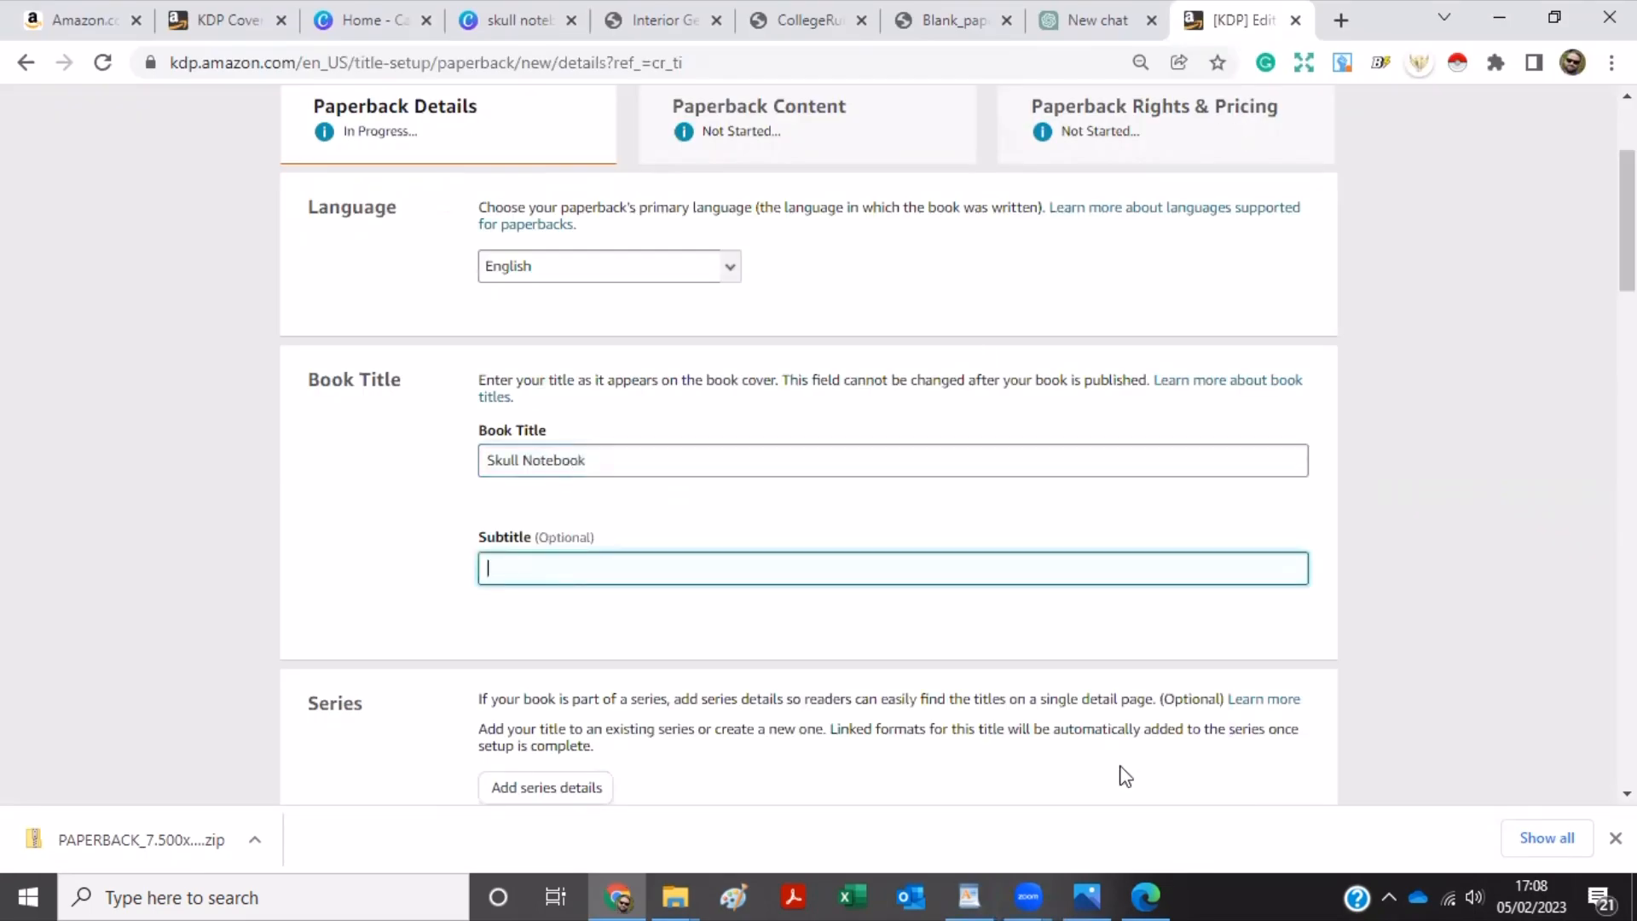
left_click(971, 895)
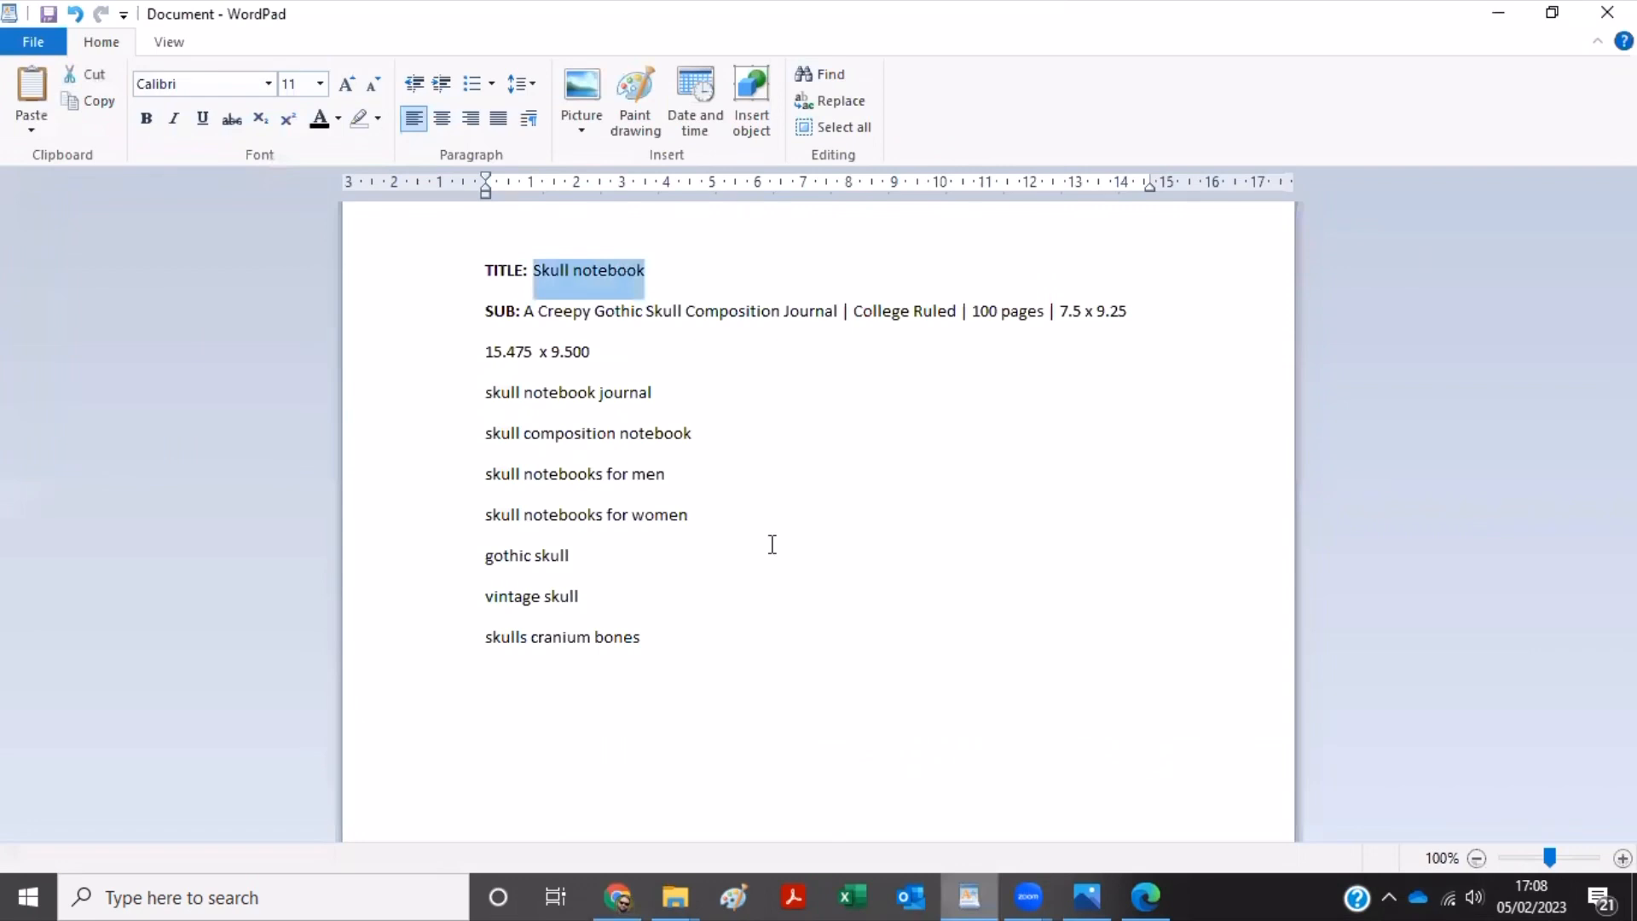
left_click(523, 310)
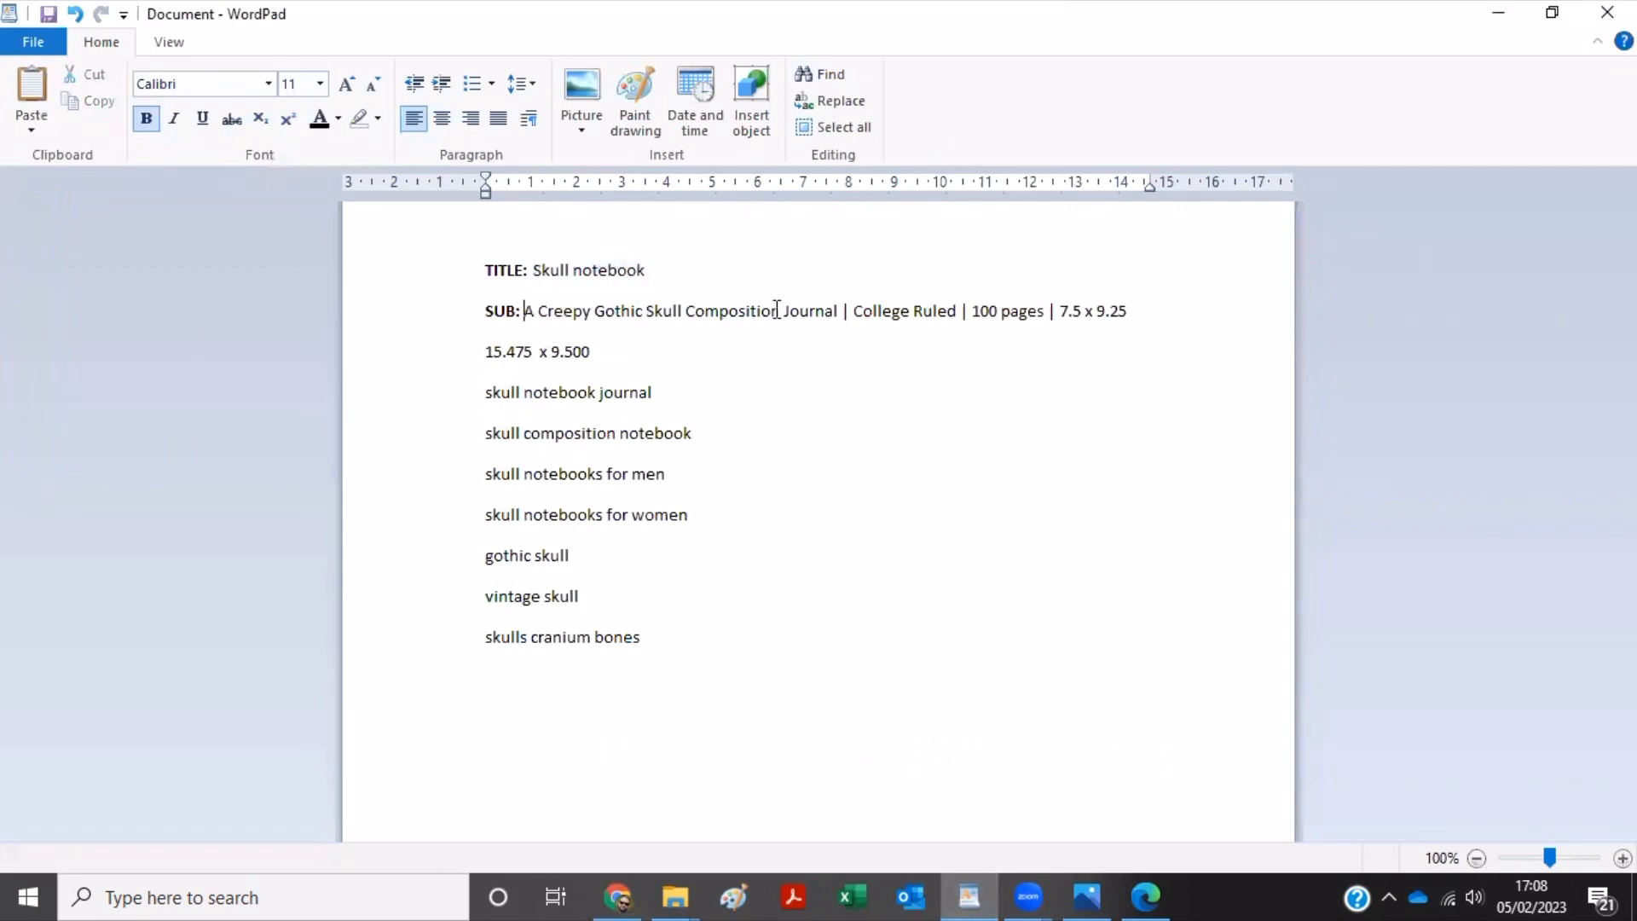
key("ctrl+shift+Right")
key("ctrl+shift+Right")
key("ctrl+shift+Right")
key("ctrl+shift+Right")
key("ctrl+shift+Right")
key("ctrl+shift+Right")
key("ctrl+shift+Right")
key("ctrl+shift+Right")
key("ctrl+shift+Right")
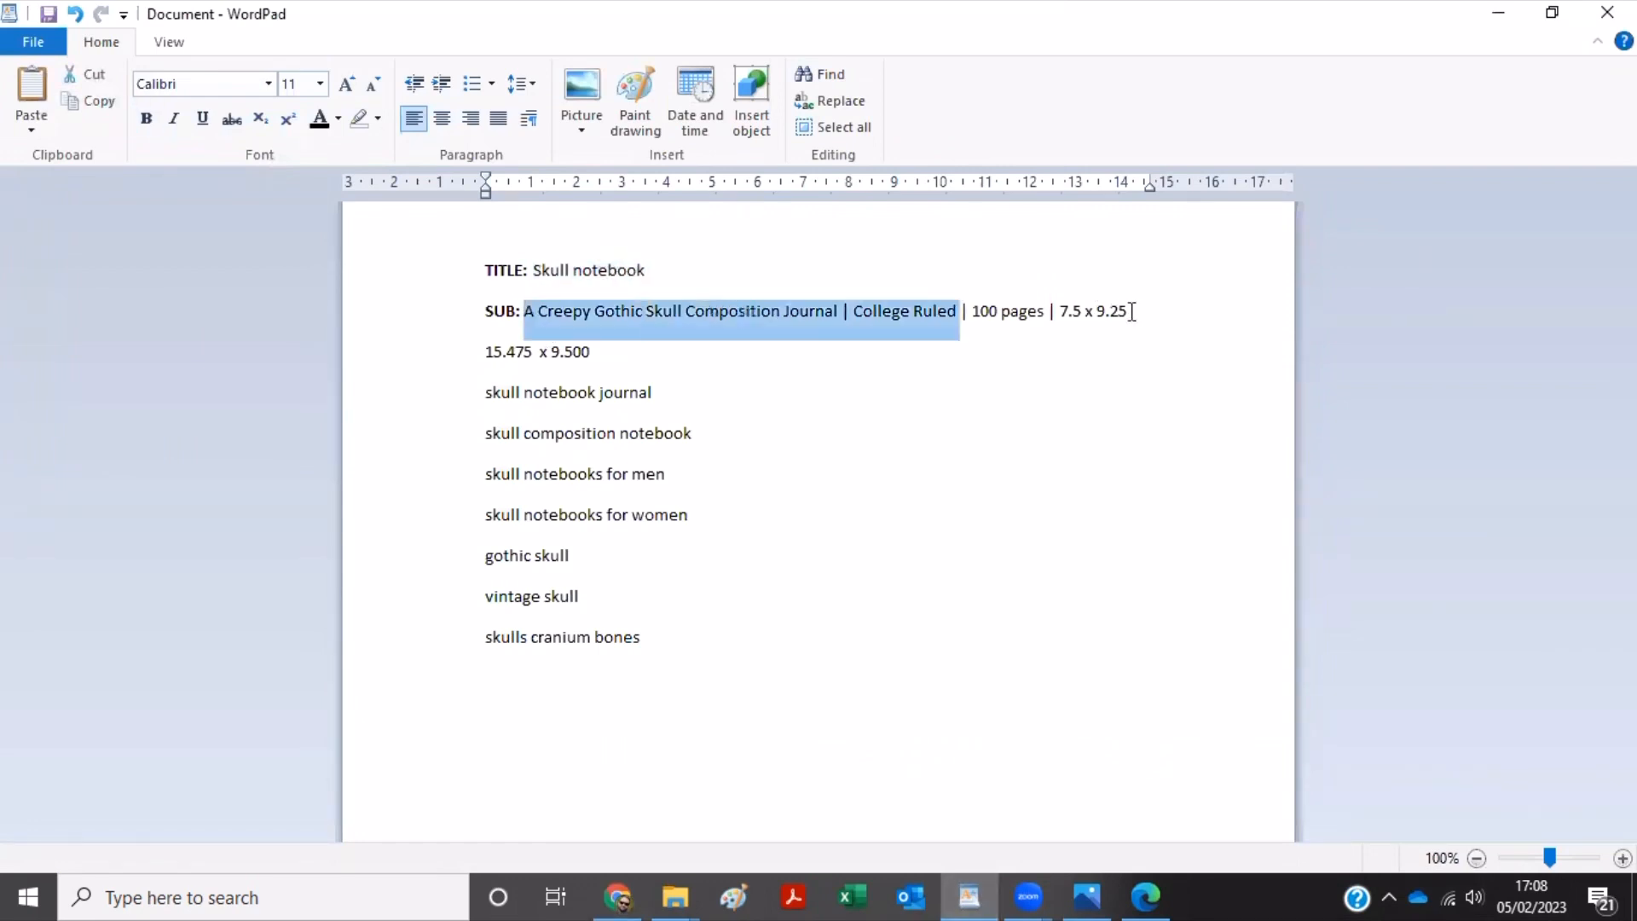
left_click_drag(1132, 311, 1135, 311)
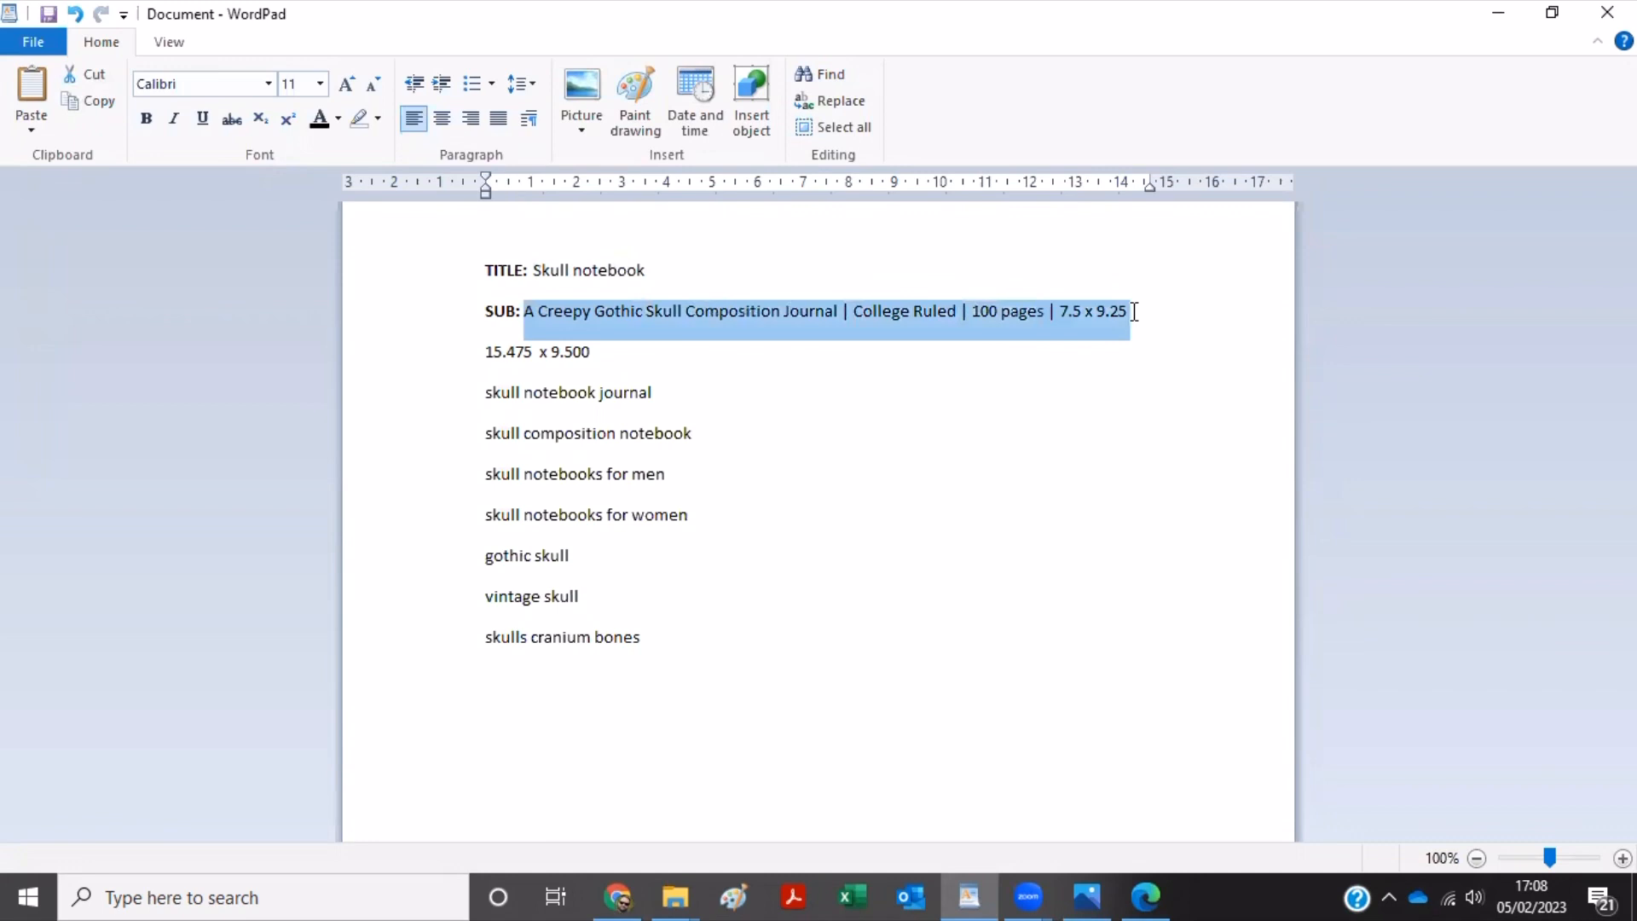
left_click(1504, 14)
left_click(566, 572)
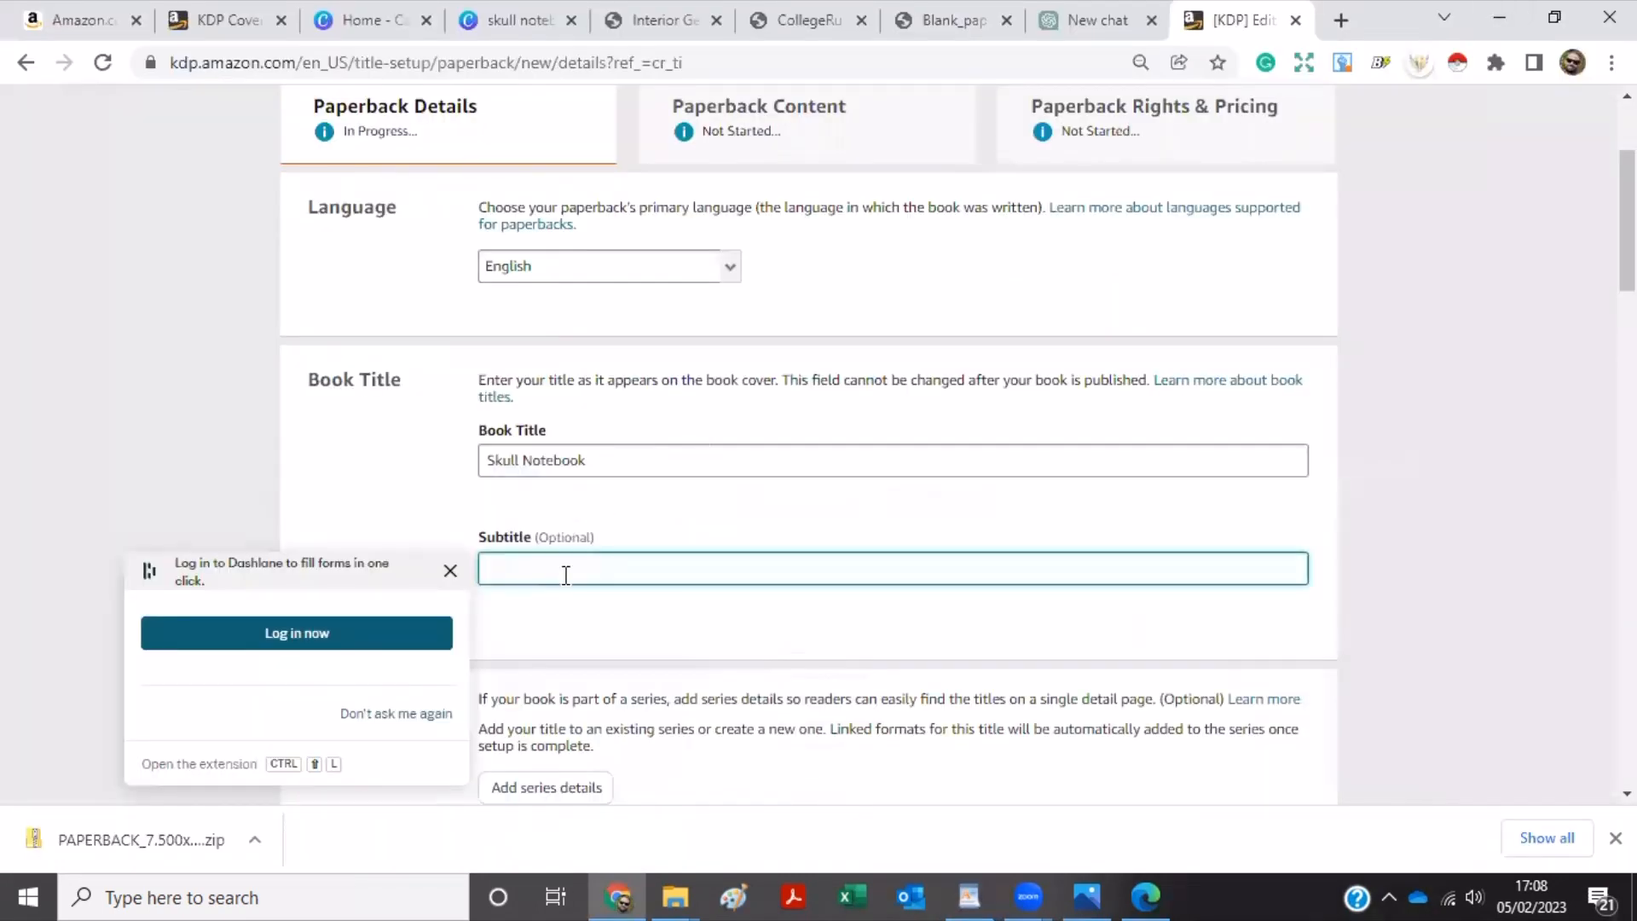
key("ctrl+v")
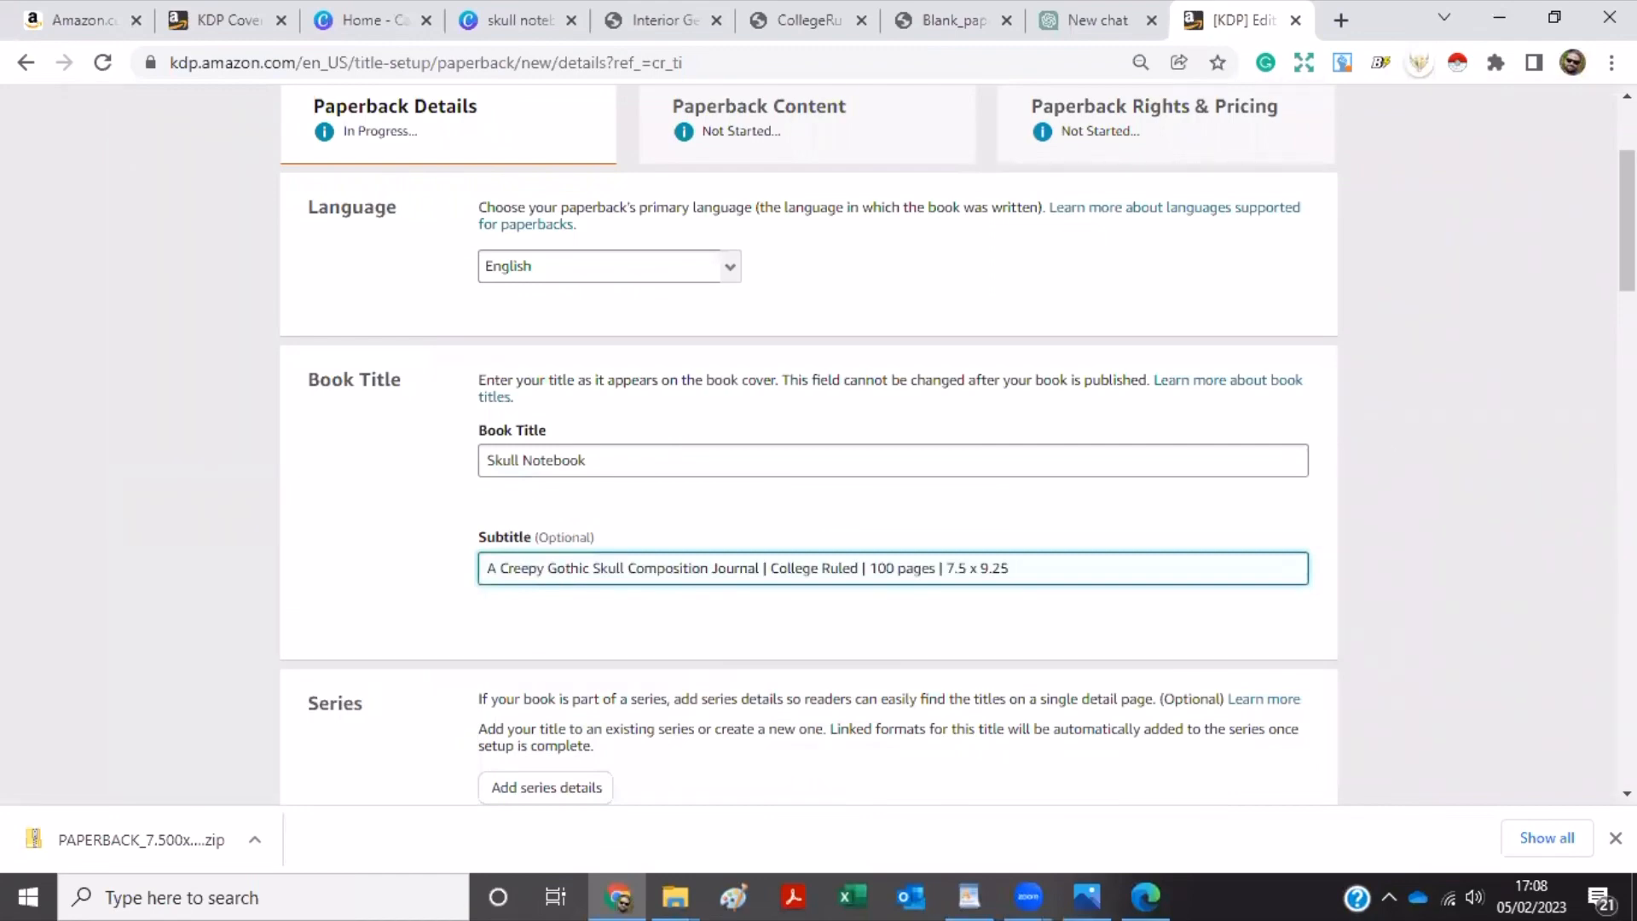
Enter the pen name "The Skull Guy" as the primary author's last name.
scroll(809, 443, "down", 2)
scroll(1271, 369, "down", 7)
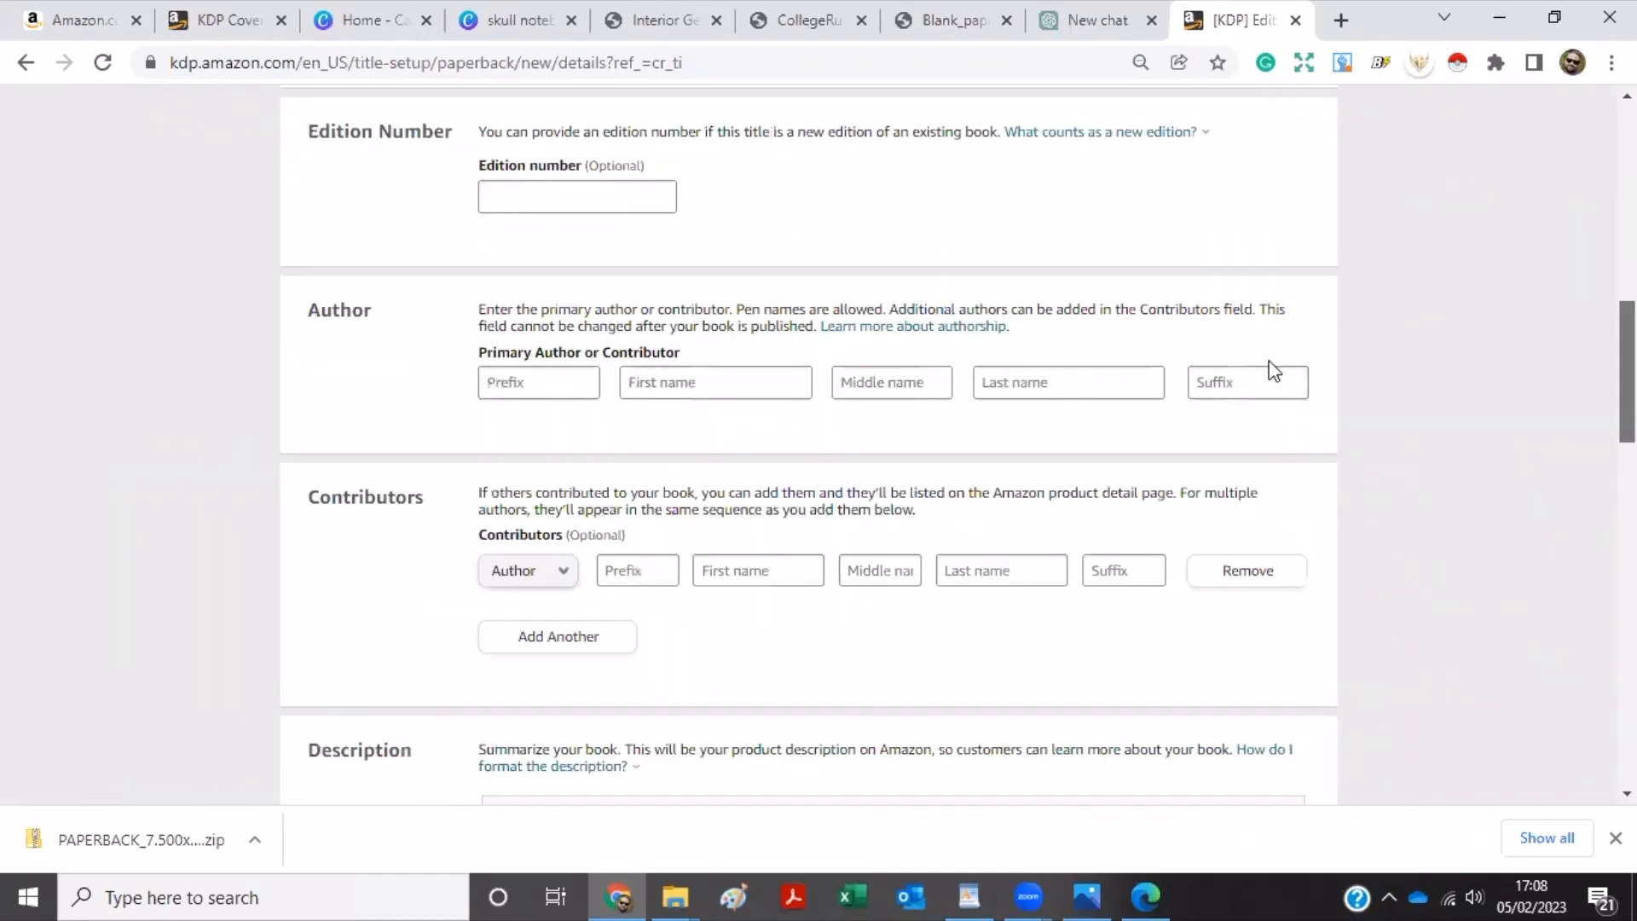
scroll(1236, 362, "down", 1)
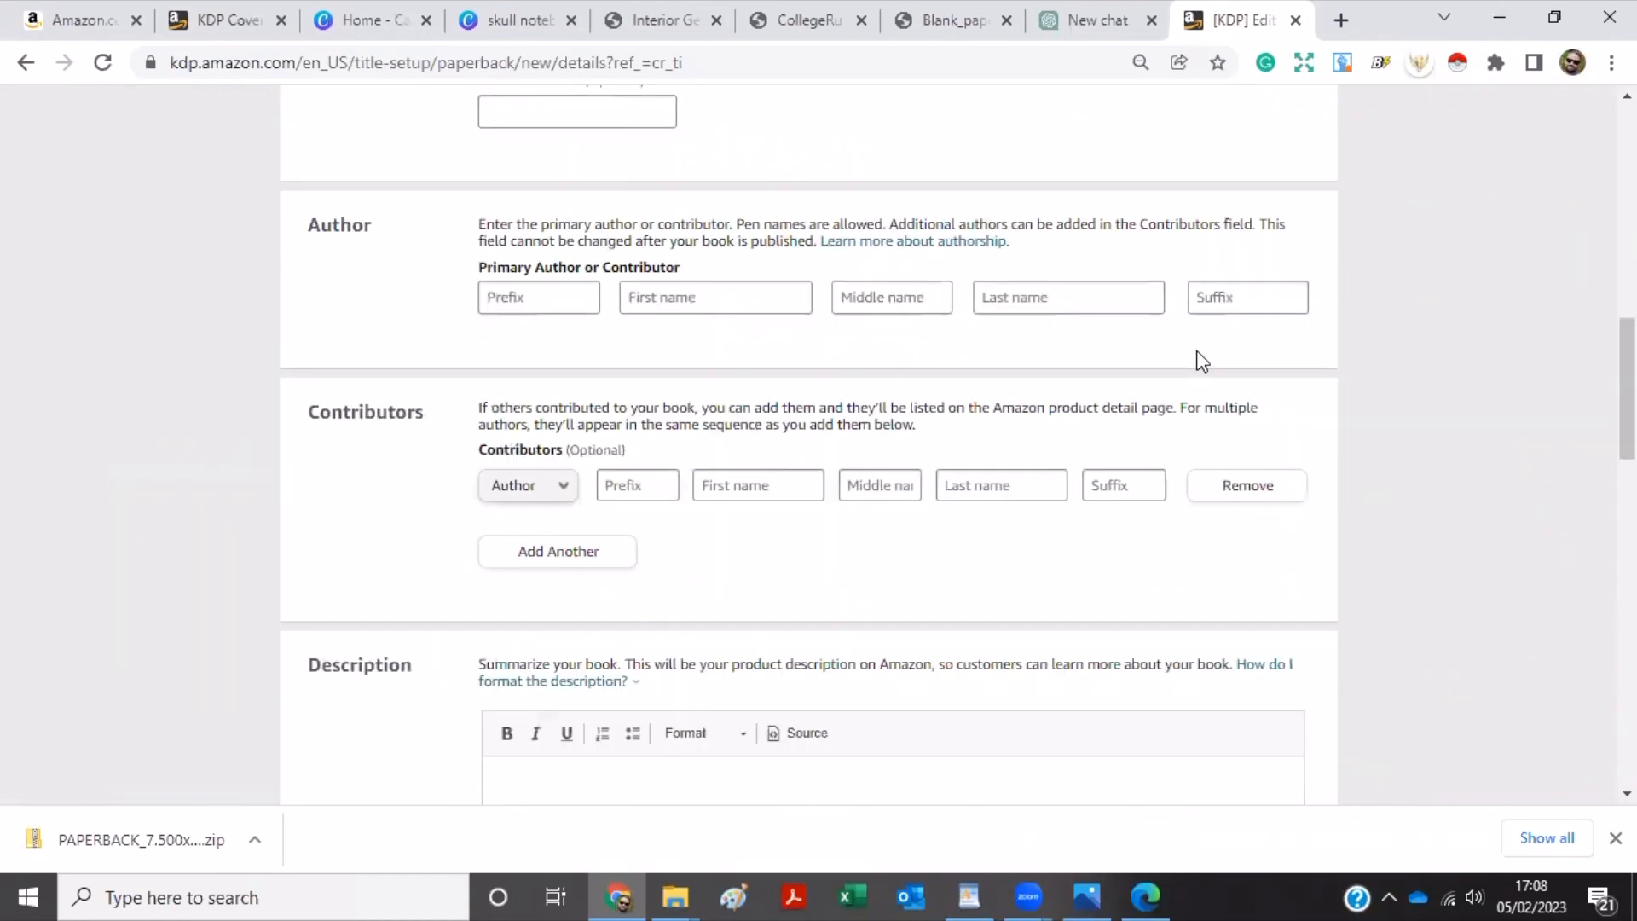
left_click(1072, 307)
type("S")
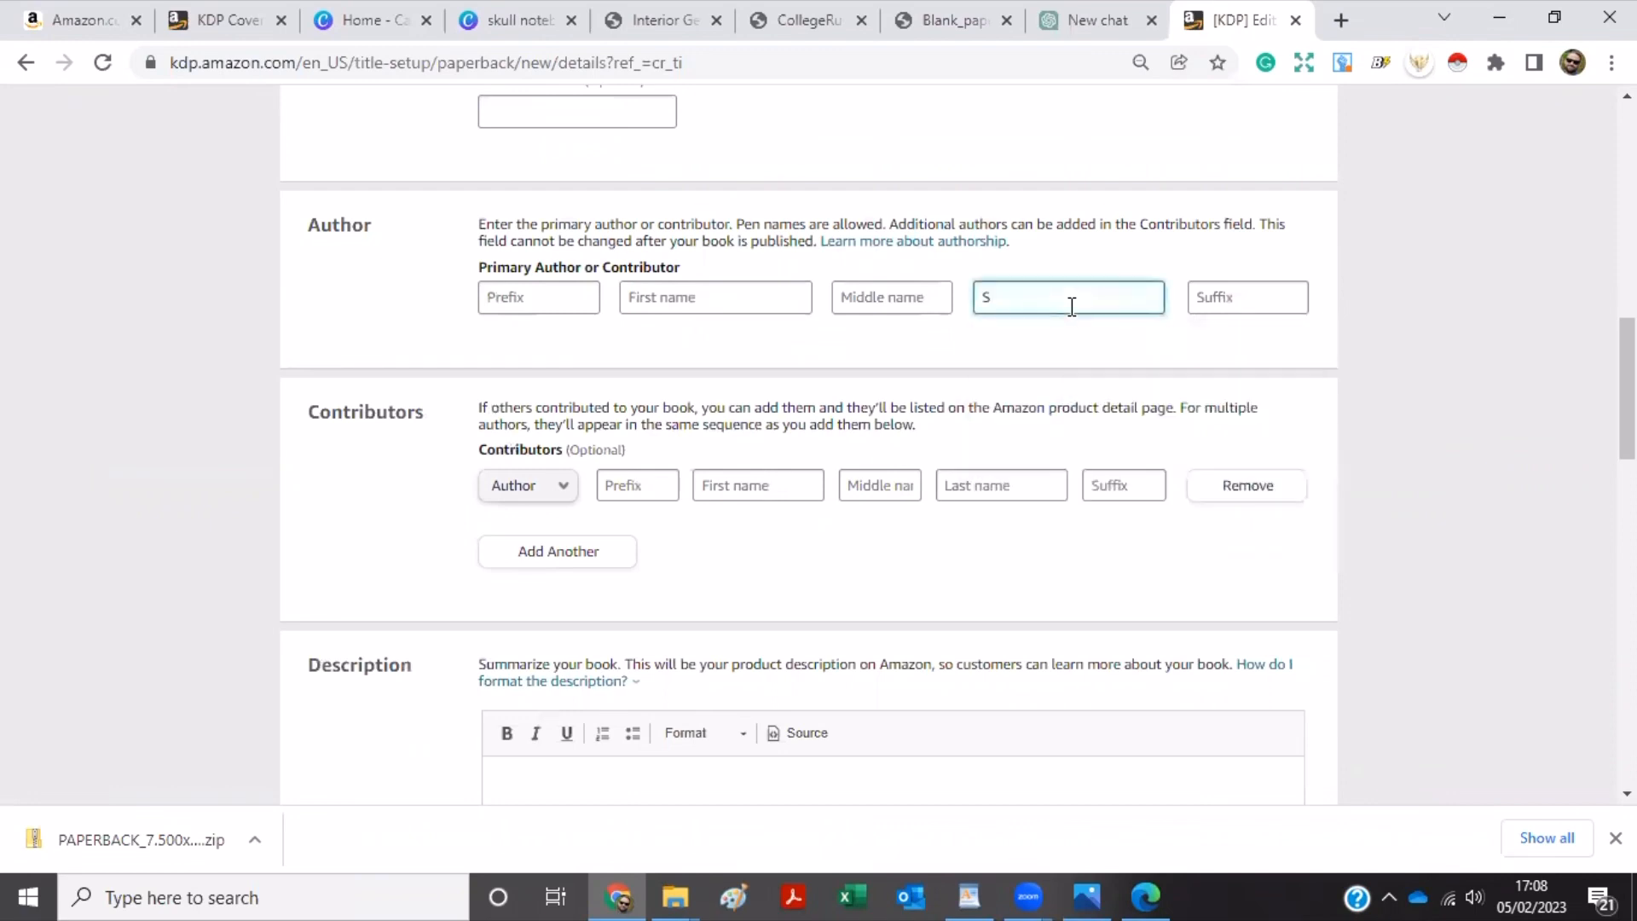
key("BackSpace")
type("The Skull Guy")
Place the cursor in the book's Description, switch to ChatGPT and ask "Please can you write me a description for a skull composition notebook?".
scroll(809, 443, "down", 4)
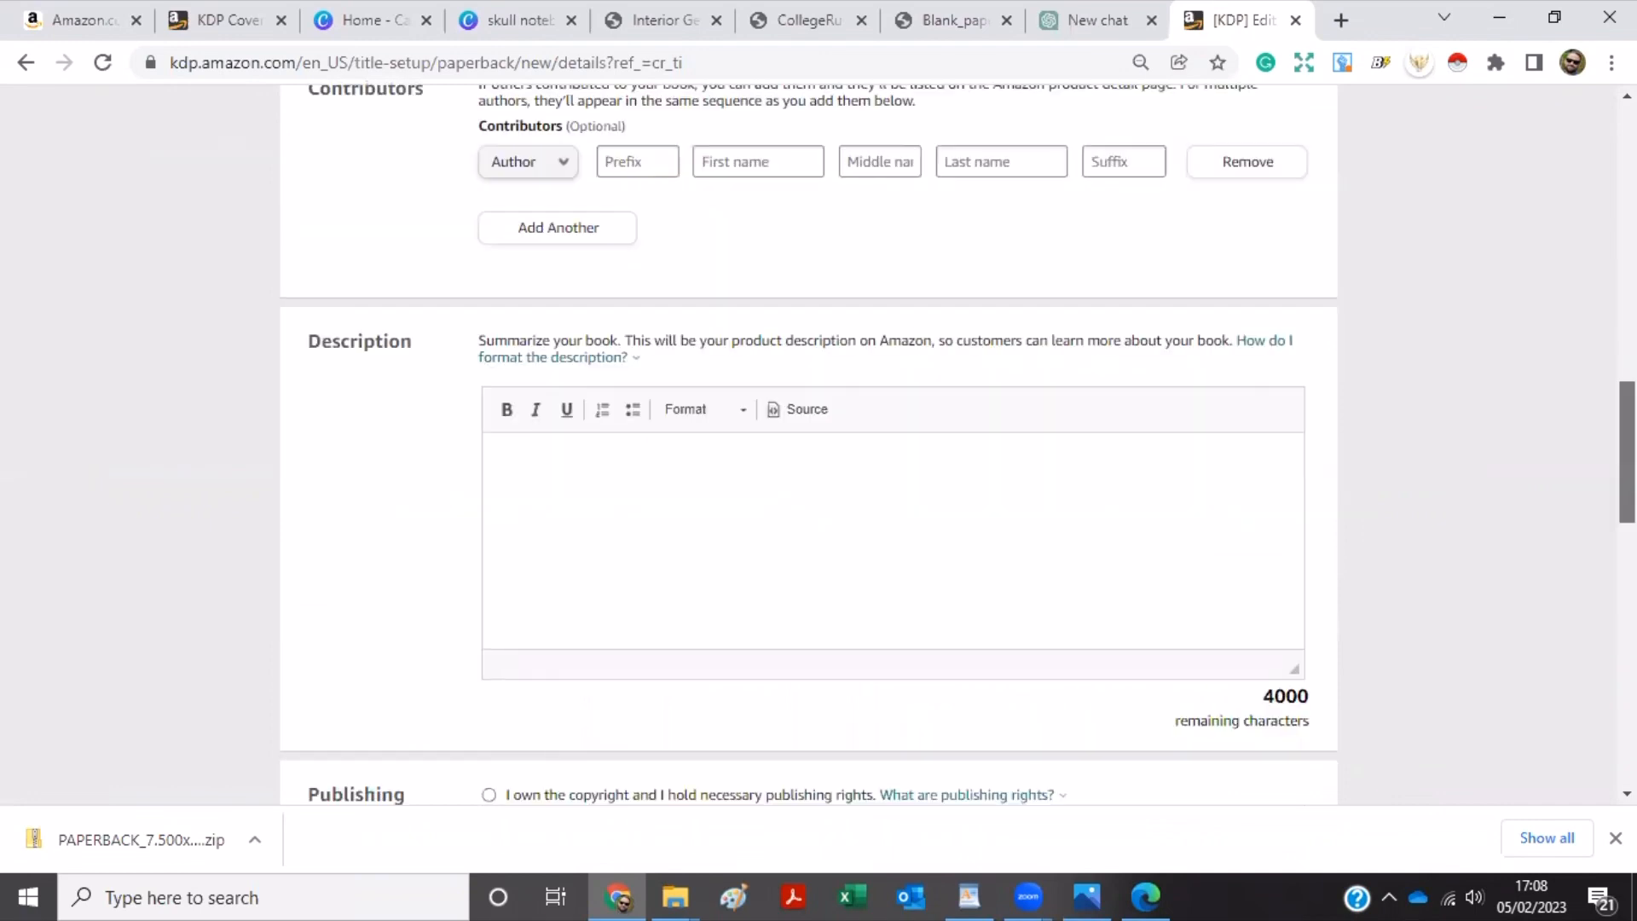
scroll(622, 523, "down", 1)
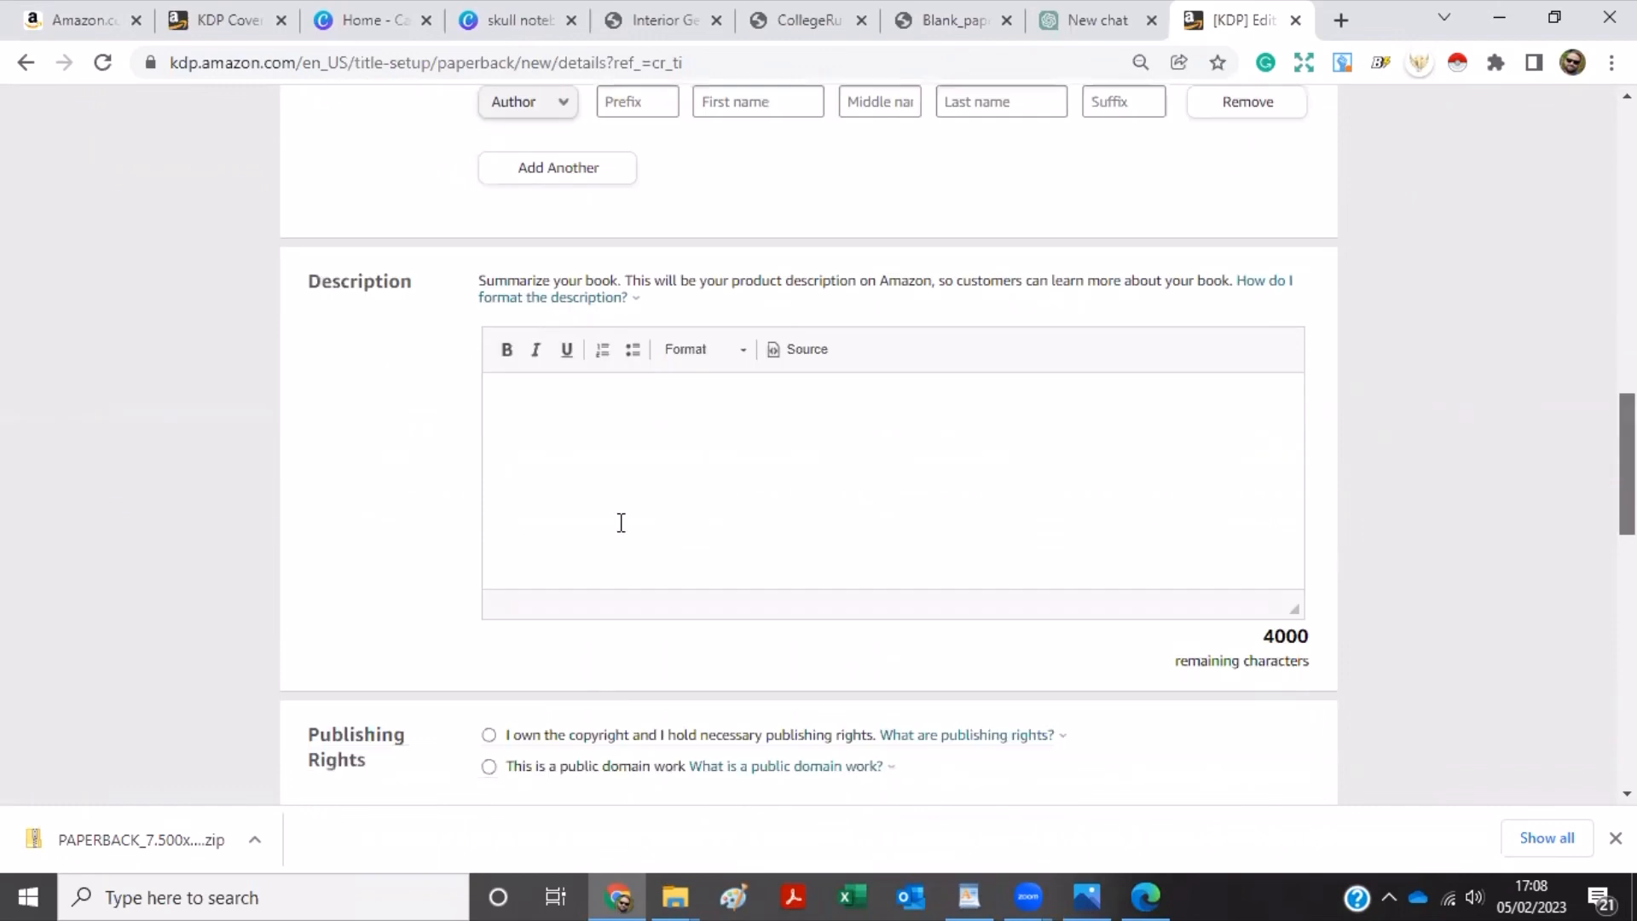
left_click(571, 415)
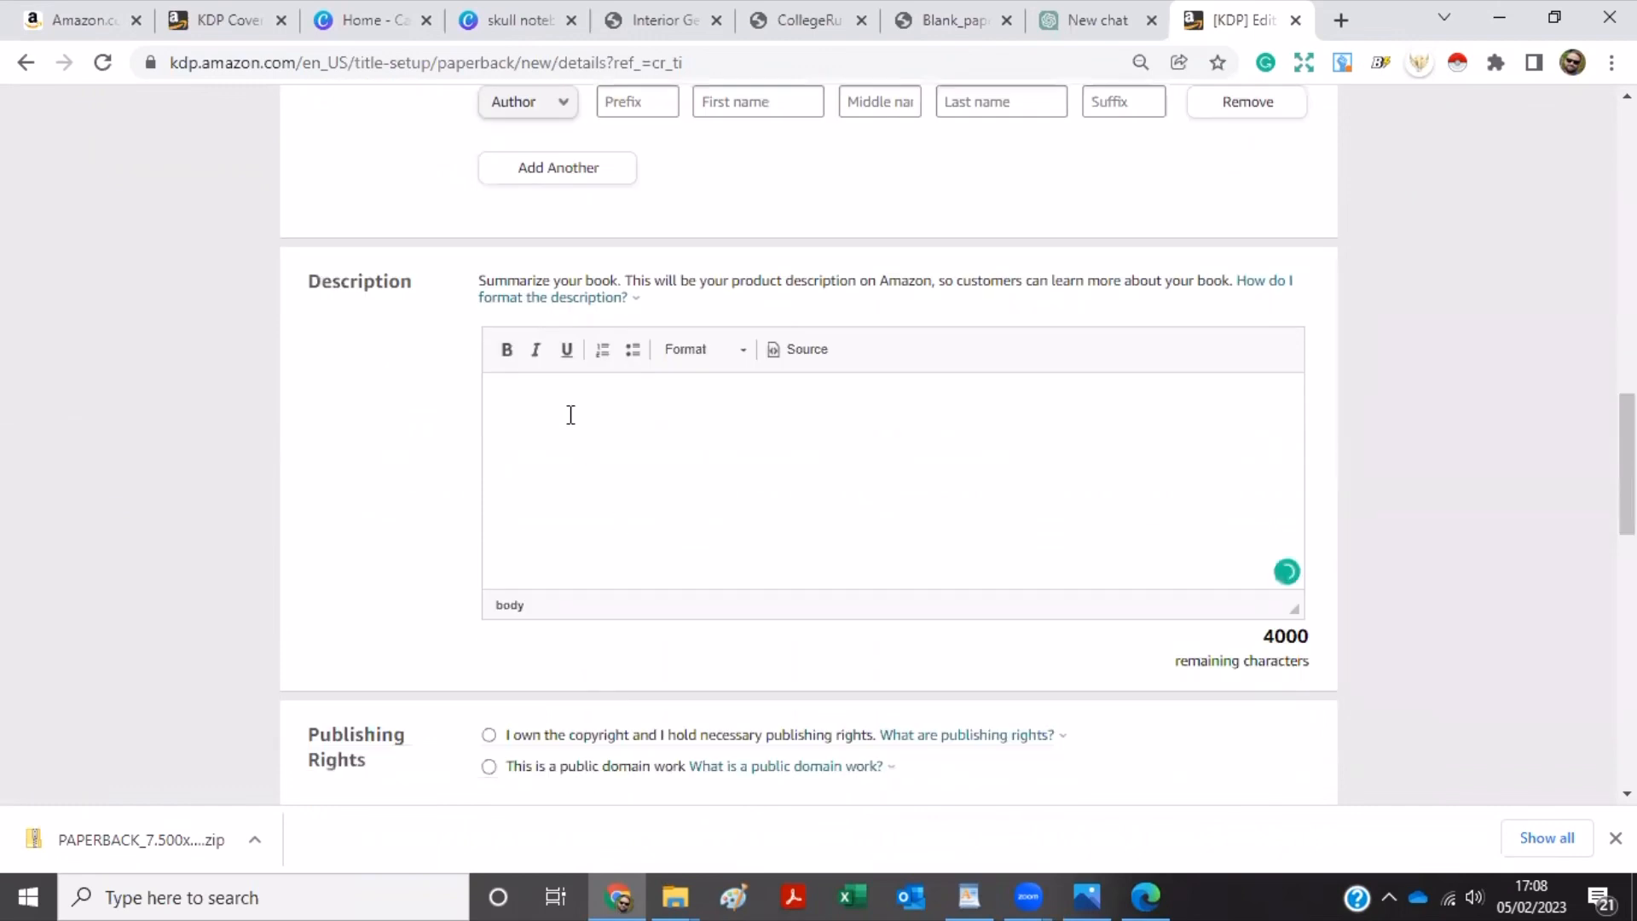
left_click(1099, 27)
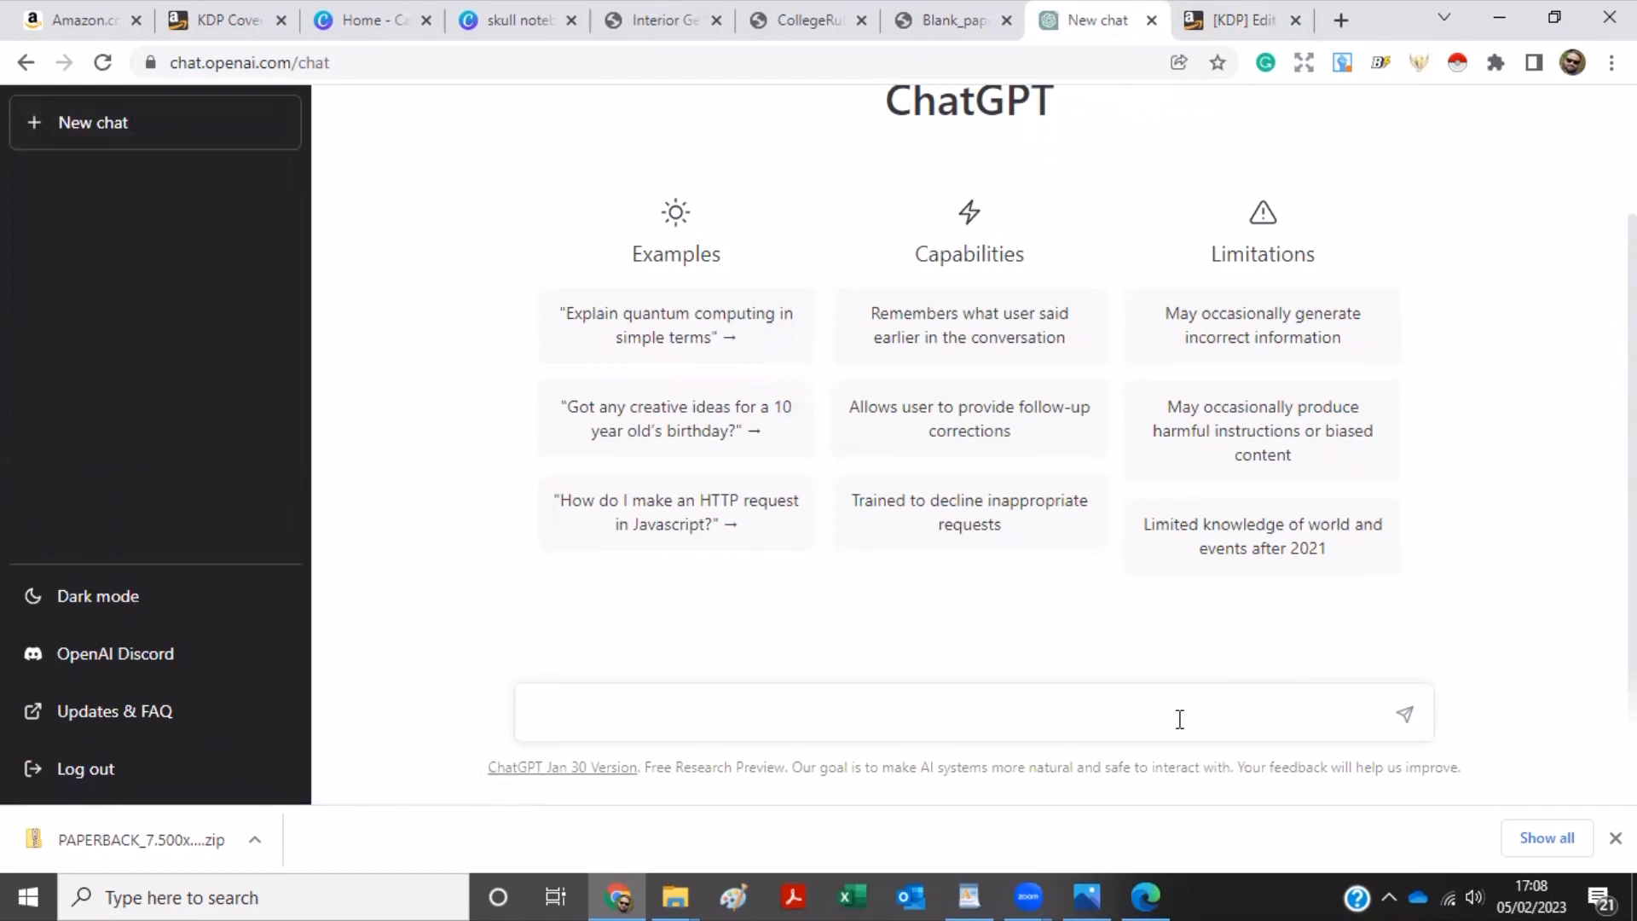
type("PLease")
key("BackSpace")
key("BackSpace")
key("BackSpace")
key("BackSpace")
key("BackSpace")
key("BackSpace")
type("lease")
type("u write me ")
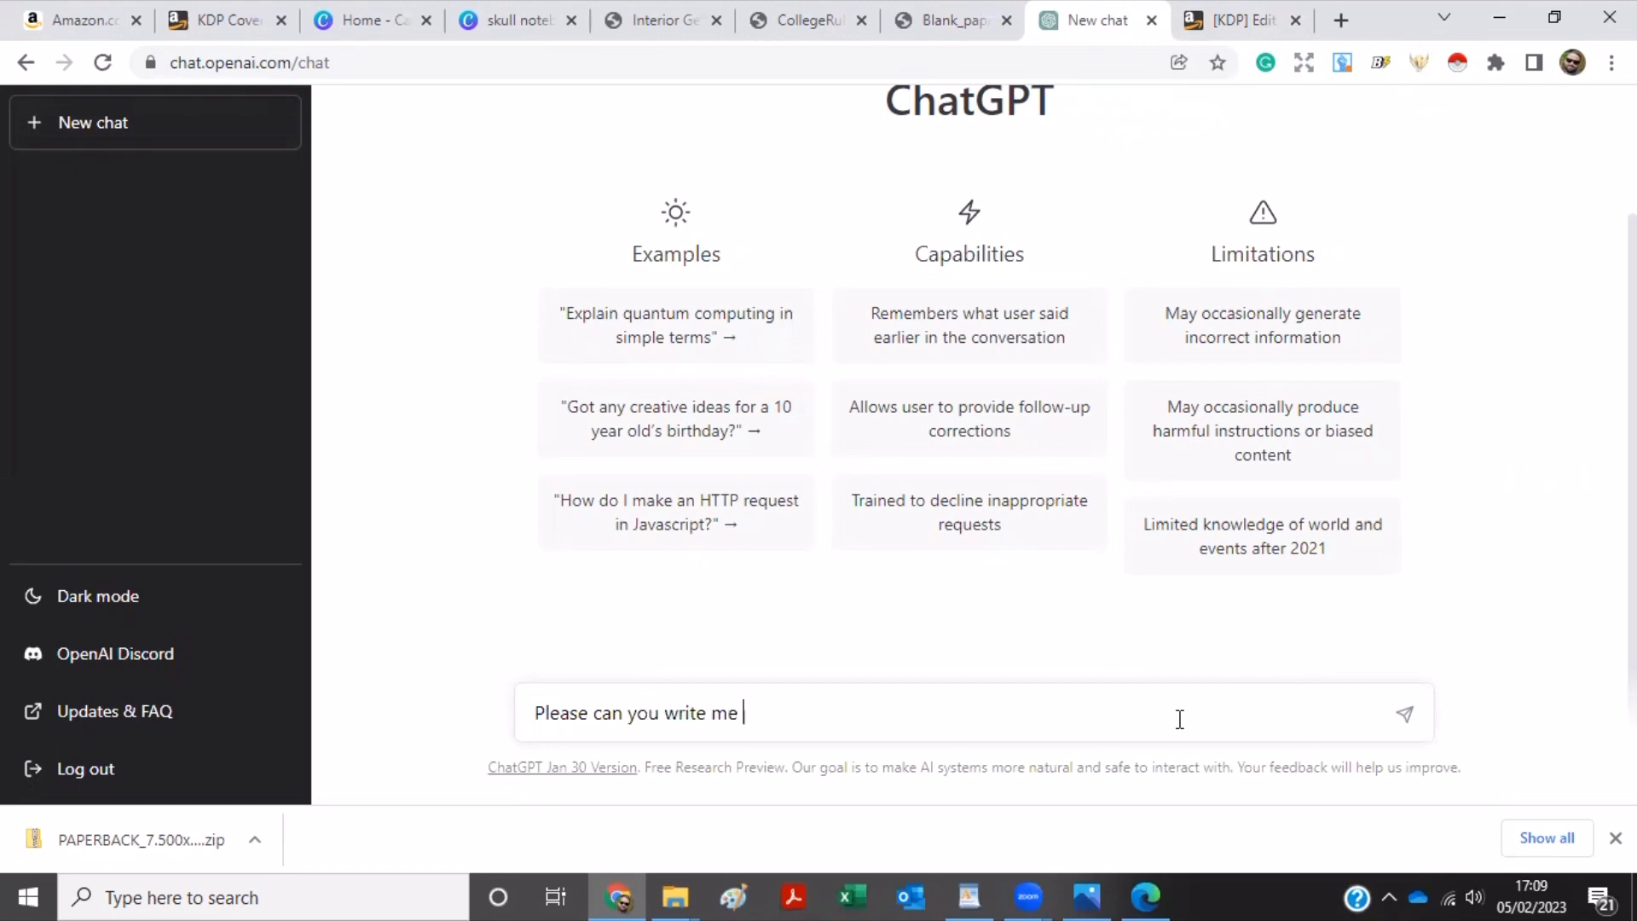
type("a description for a sk")
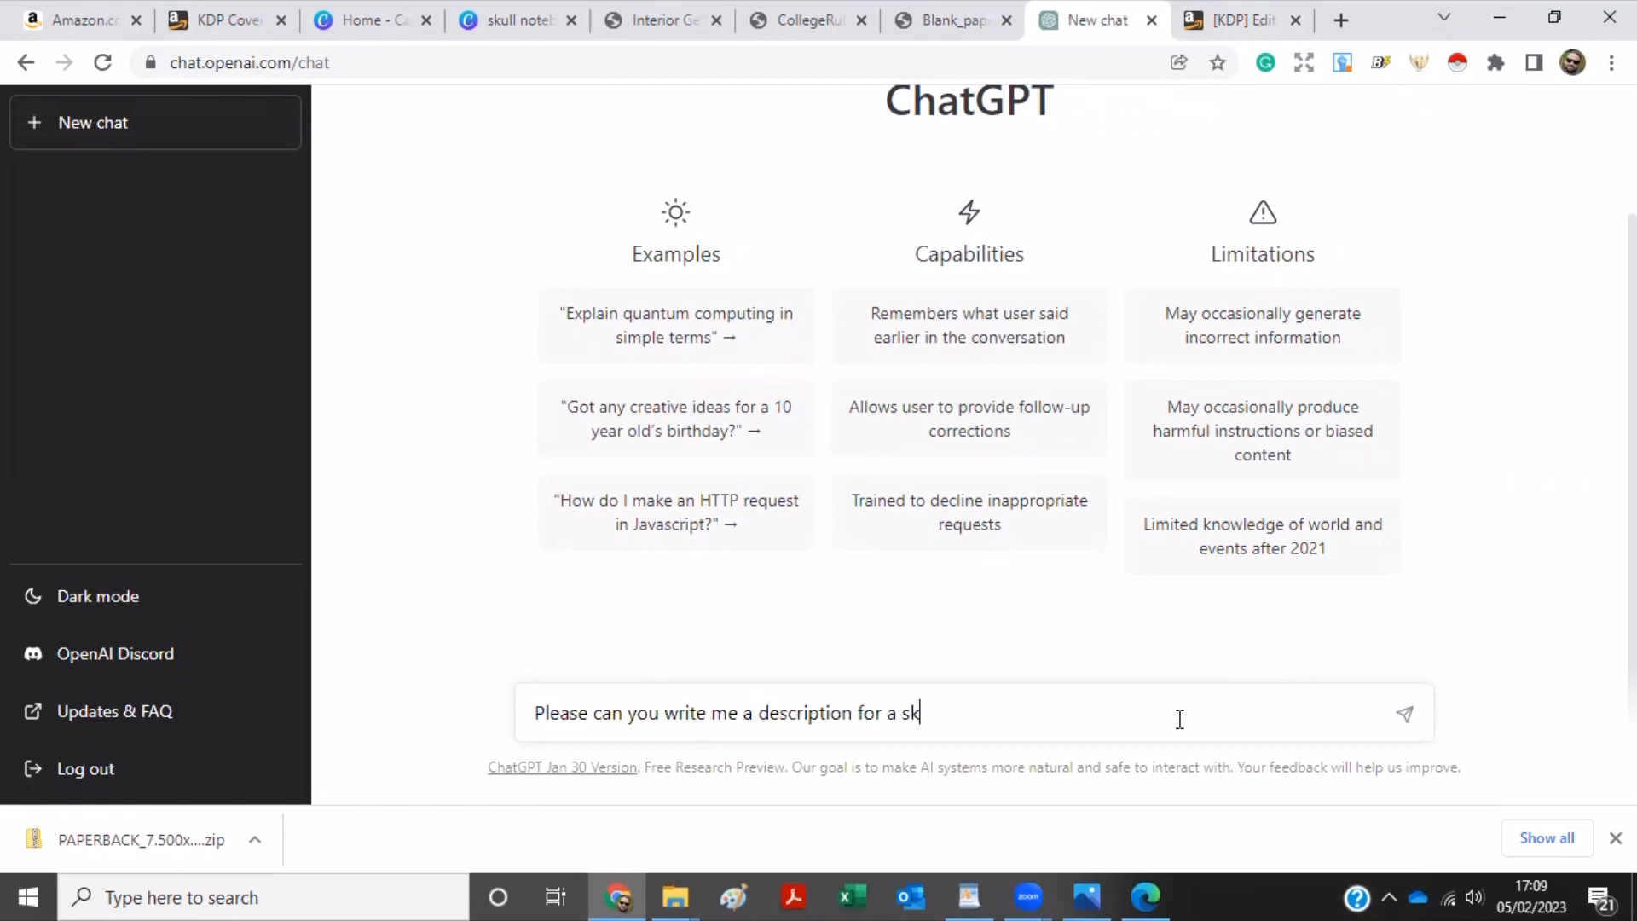
type("ull composition note")
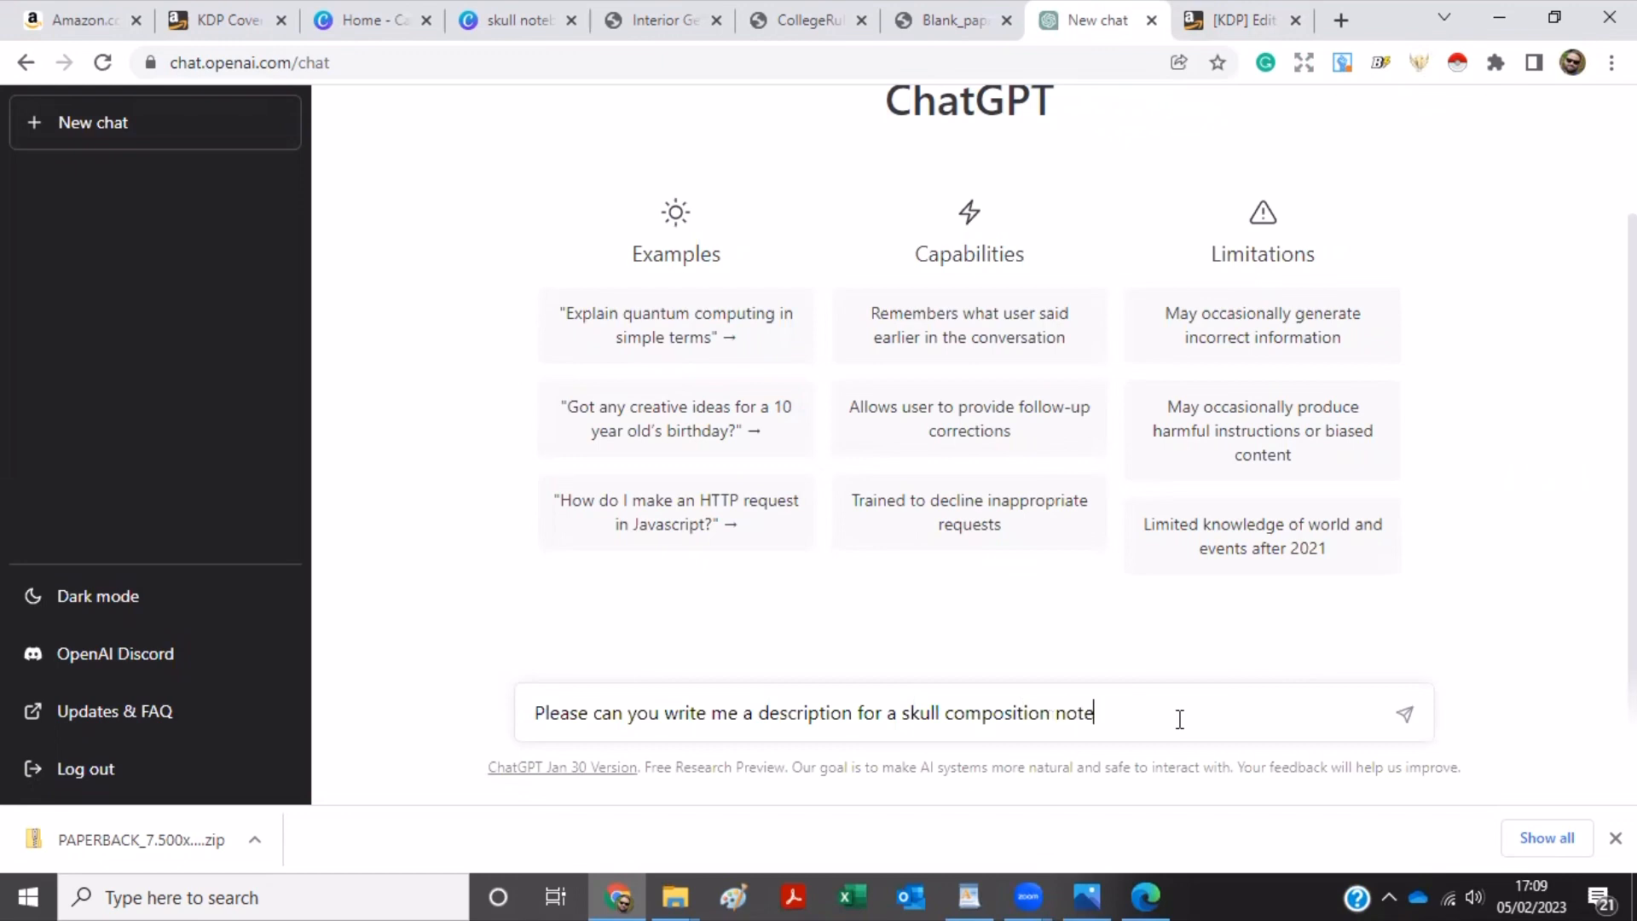
type("book?")
key("Return")
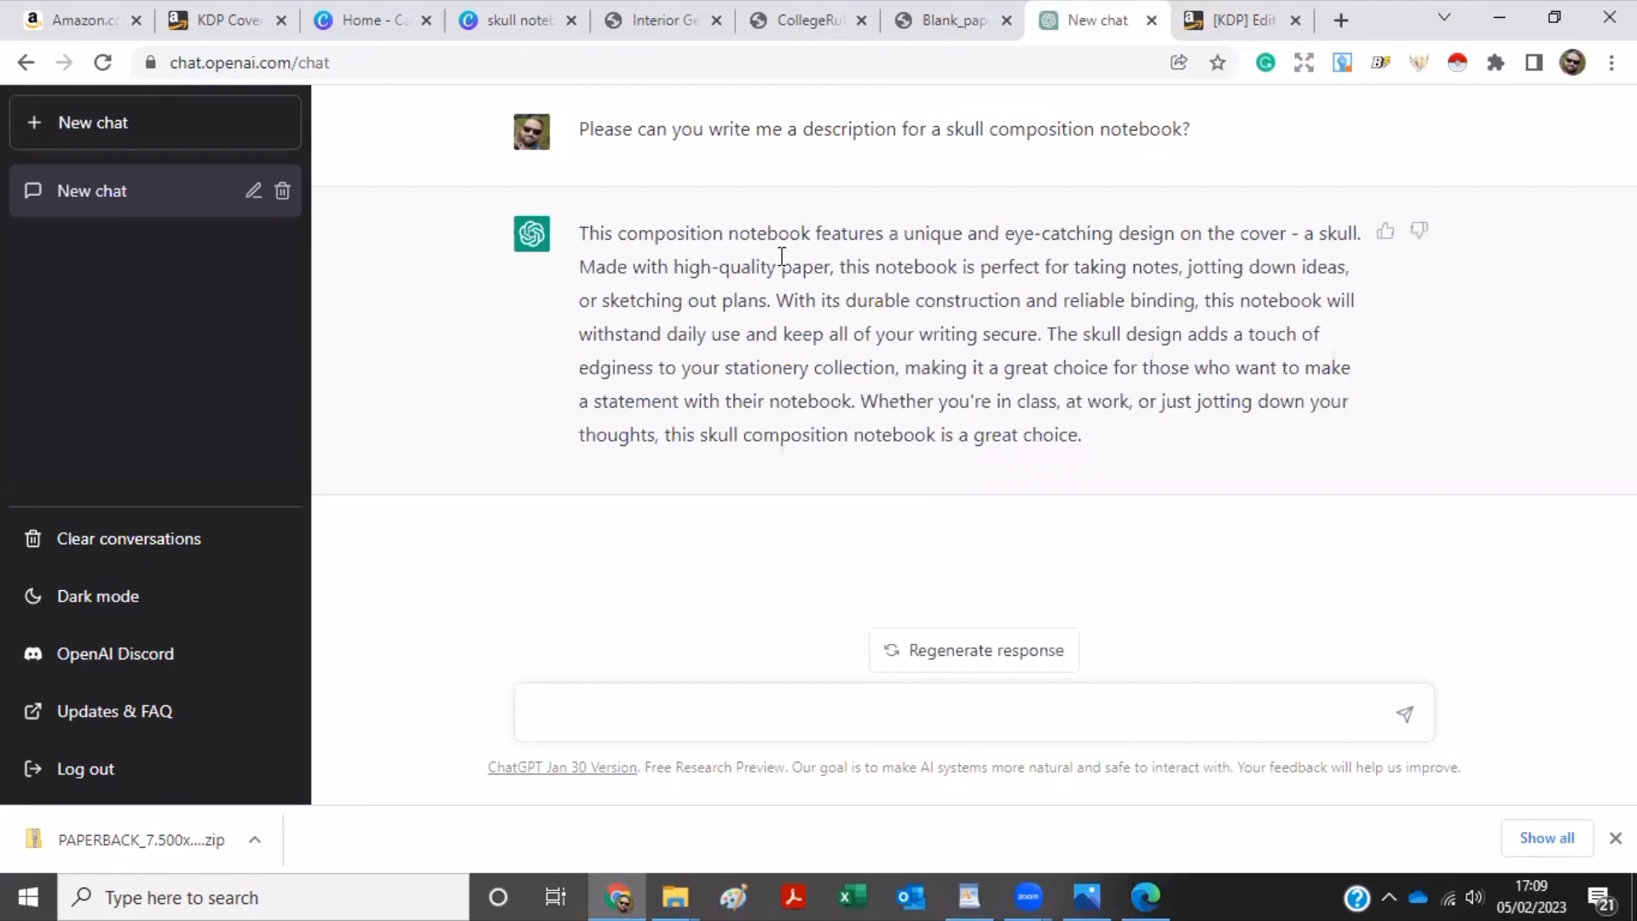
Copy ChatGPT's whole answer into the Description of the KDP paperback.
left_click_drag(1081, 435, 578, 245)
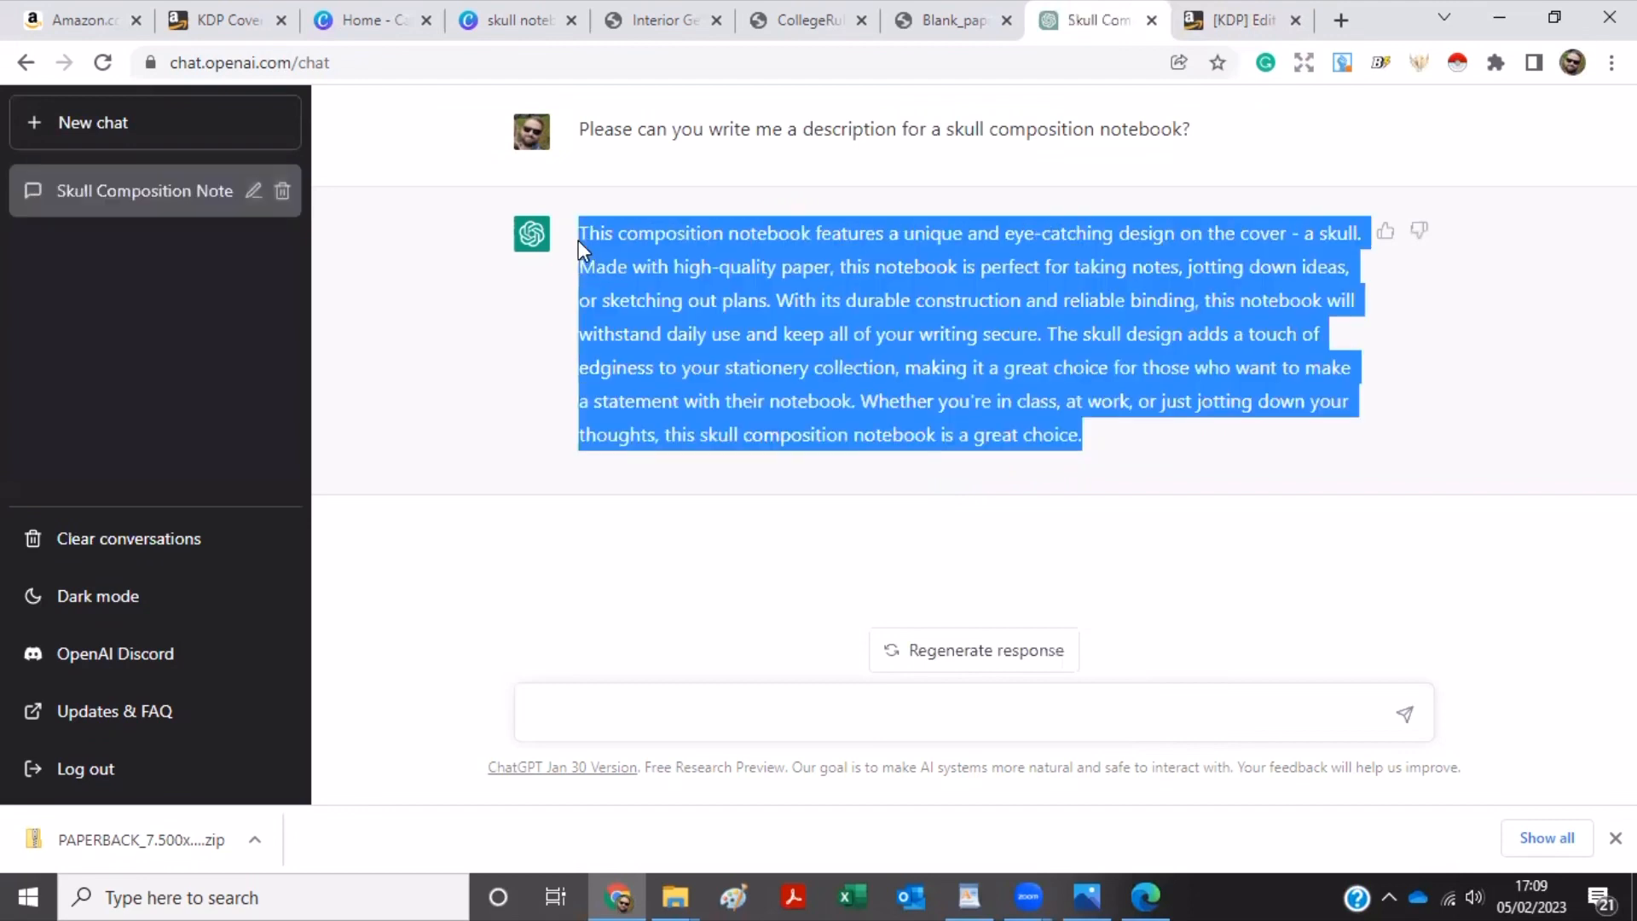
left_click(1236, 21)
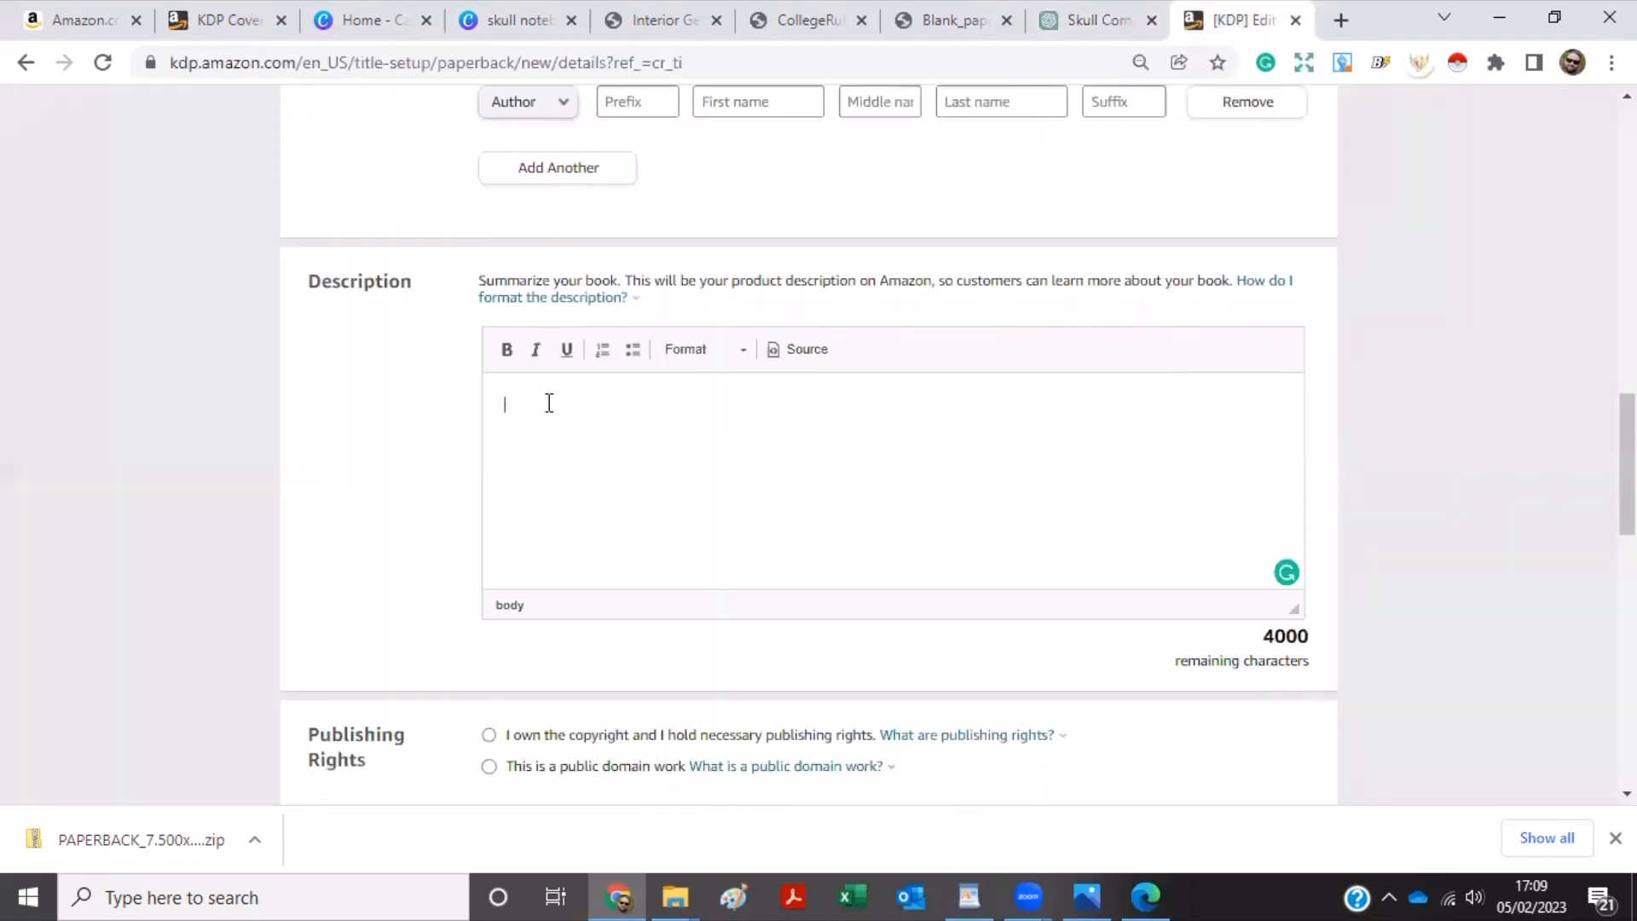
key("ctrl+v")
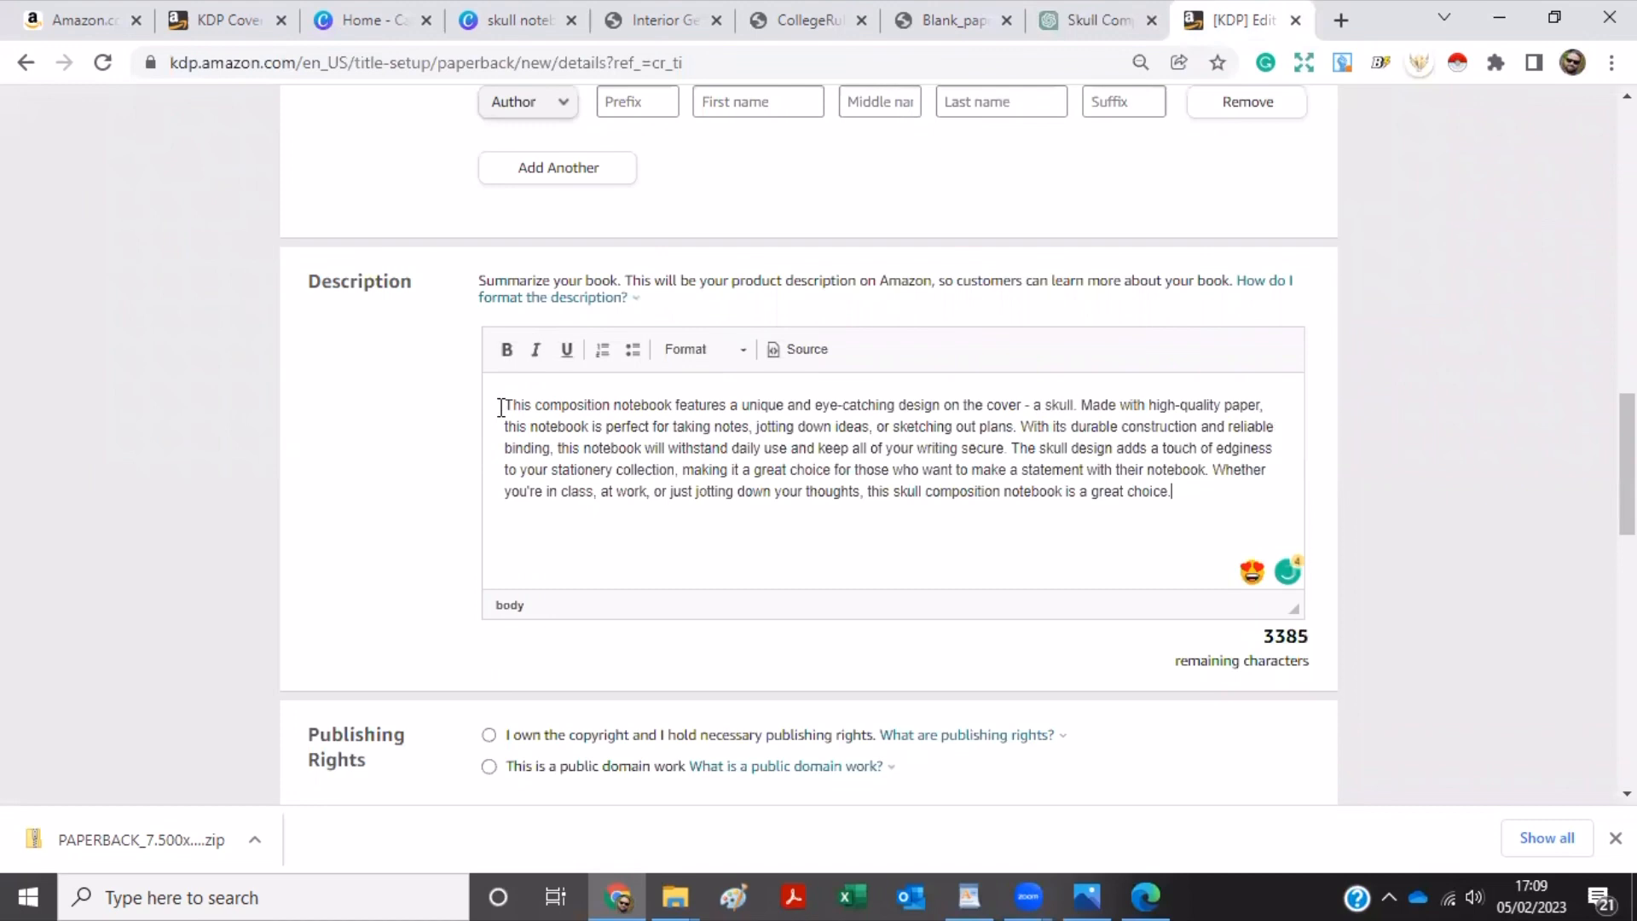
Add an empty line above the description text and start a new paragraph at "Made with high-quality paper".
left_click(501, 406)
key("Return")
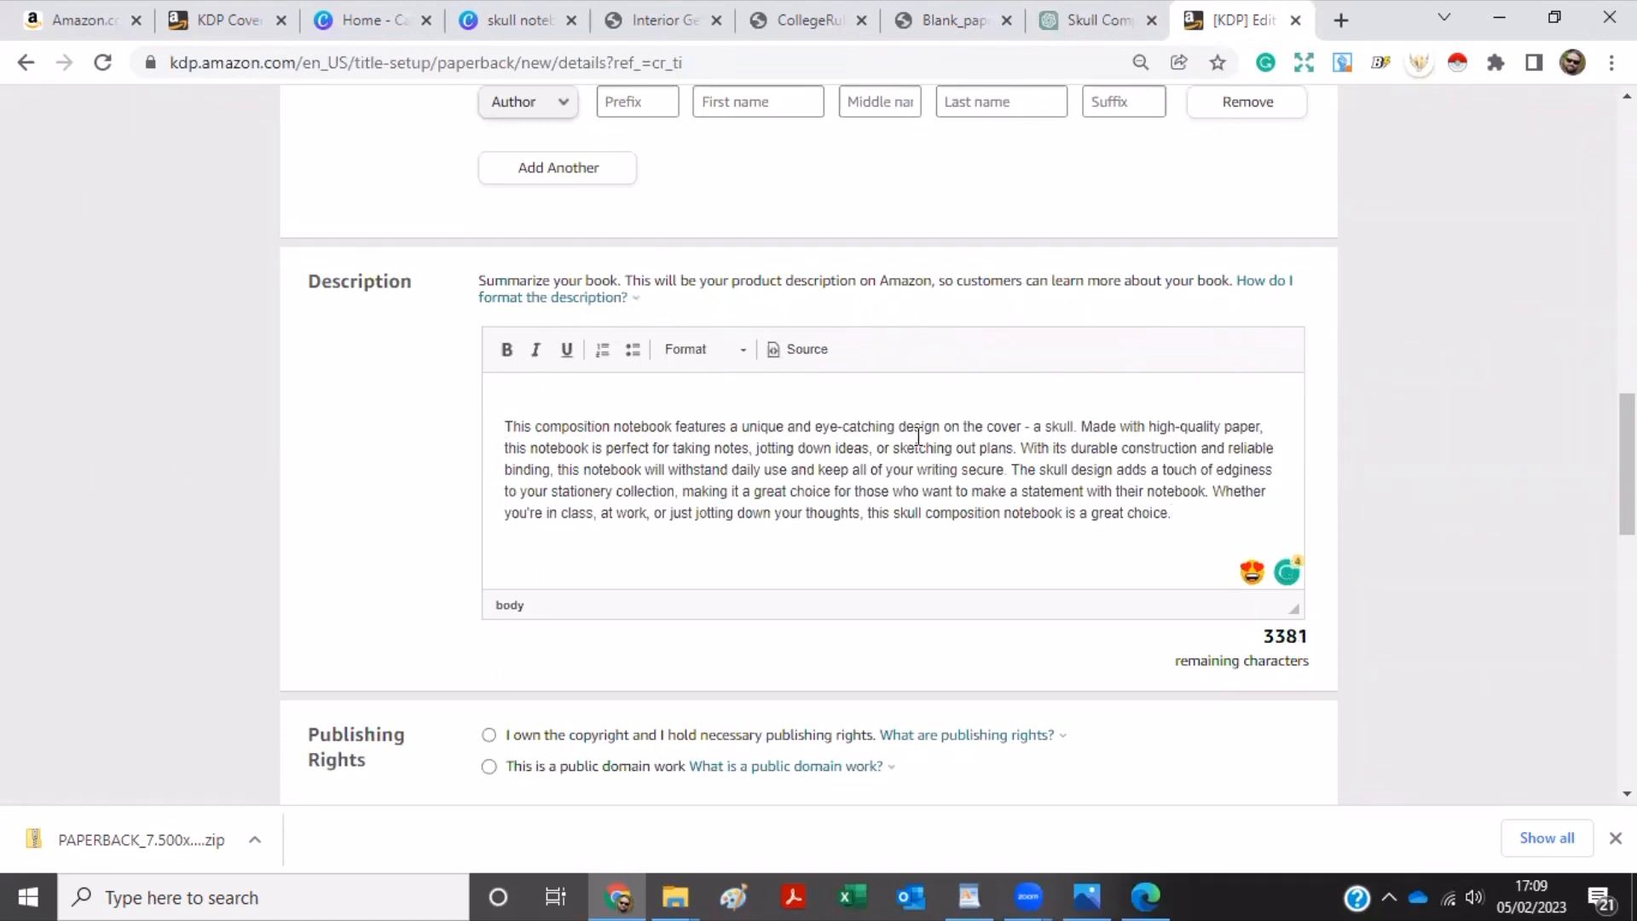
left_click(1076, 426)
type(".")
key("Return")
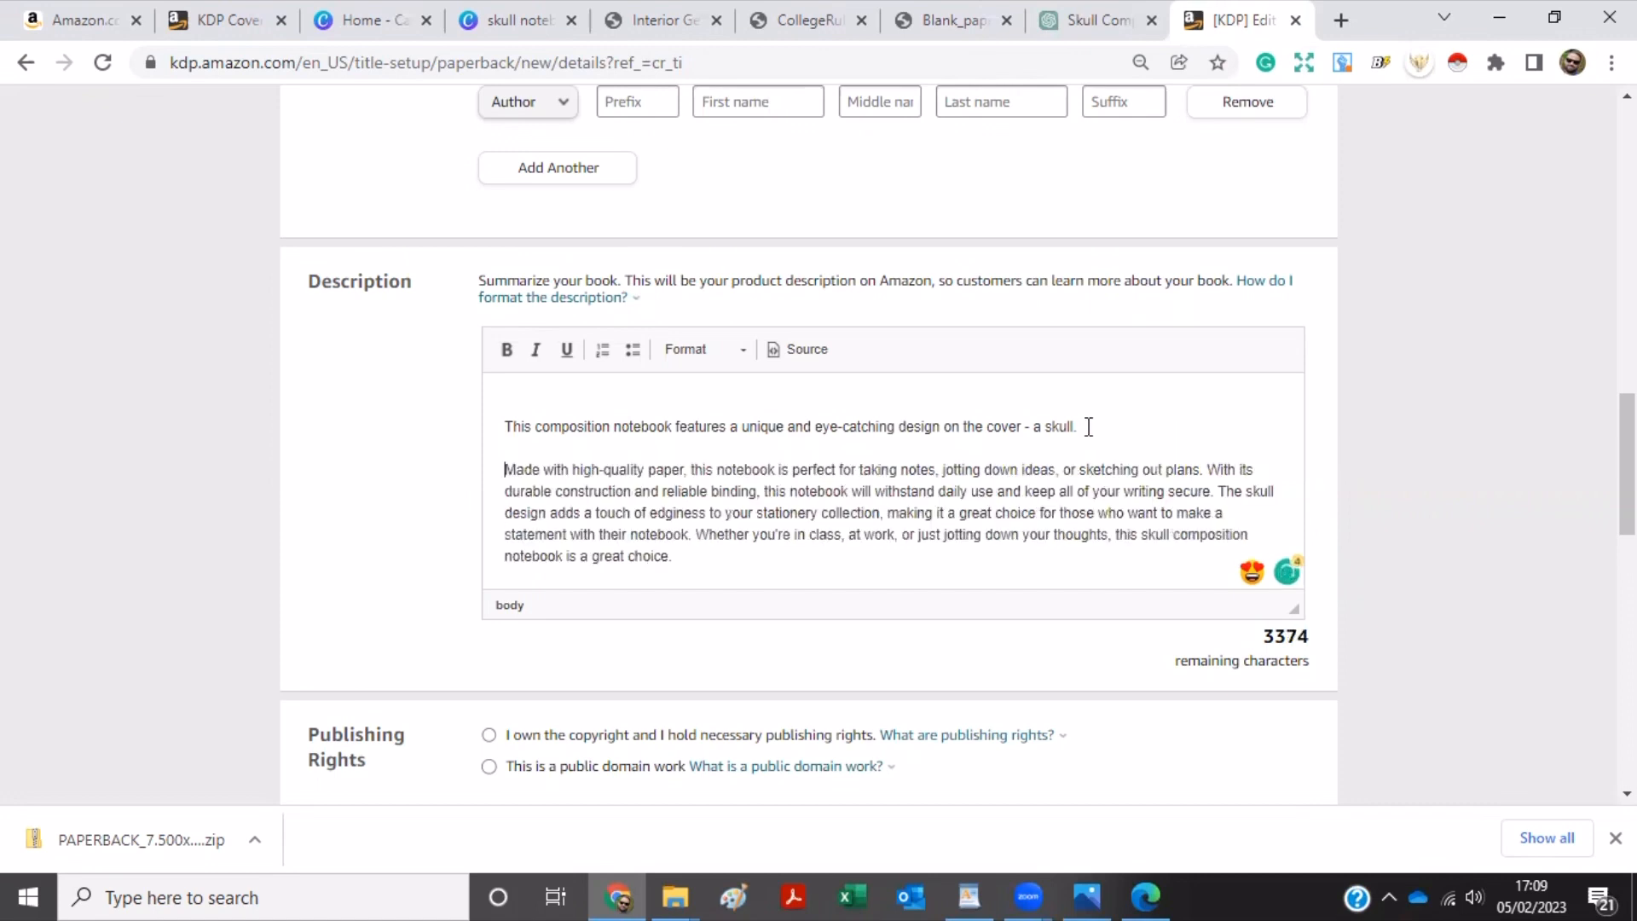
Format the description's opening sentence, ending in "a skull.", as bold italic.
left_click_drag(1081, 427, 933, 427)
left_click_drag(578, 437, 467, 431)
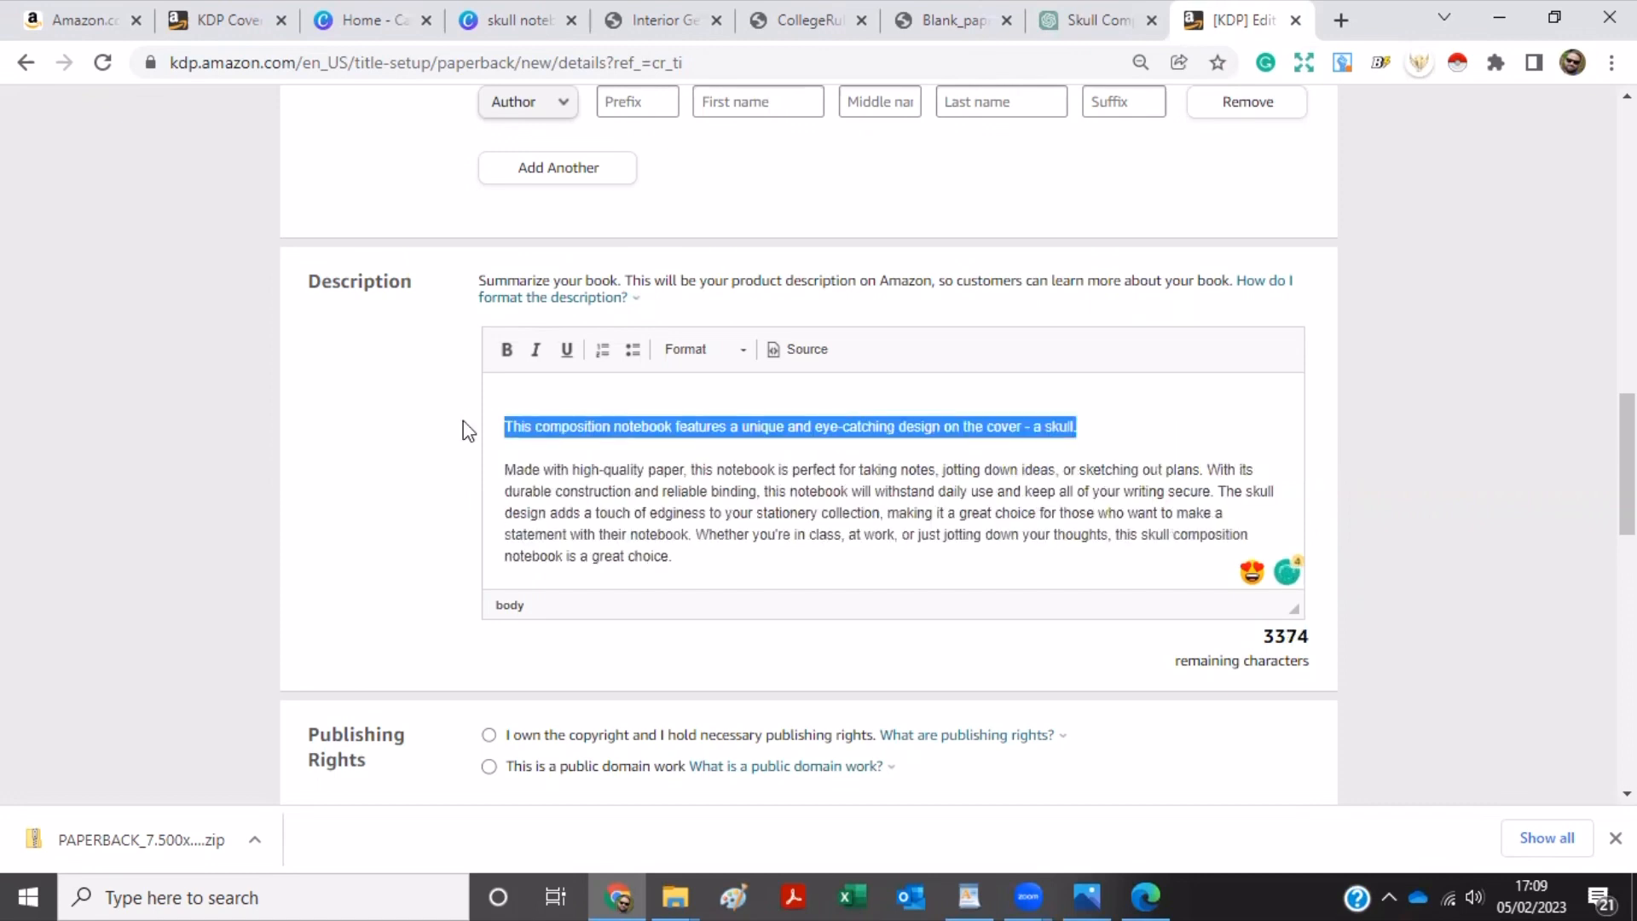
left_click(506, 349)
left_click(537, 351)
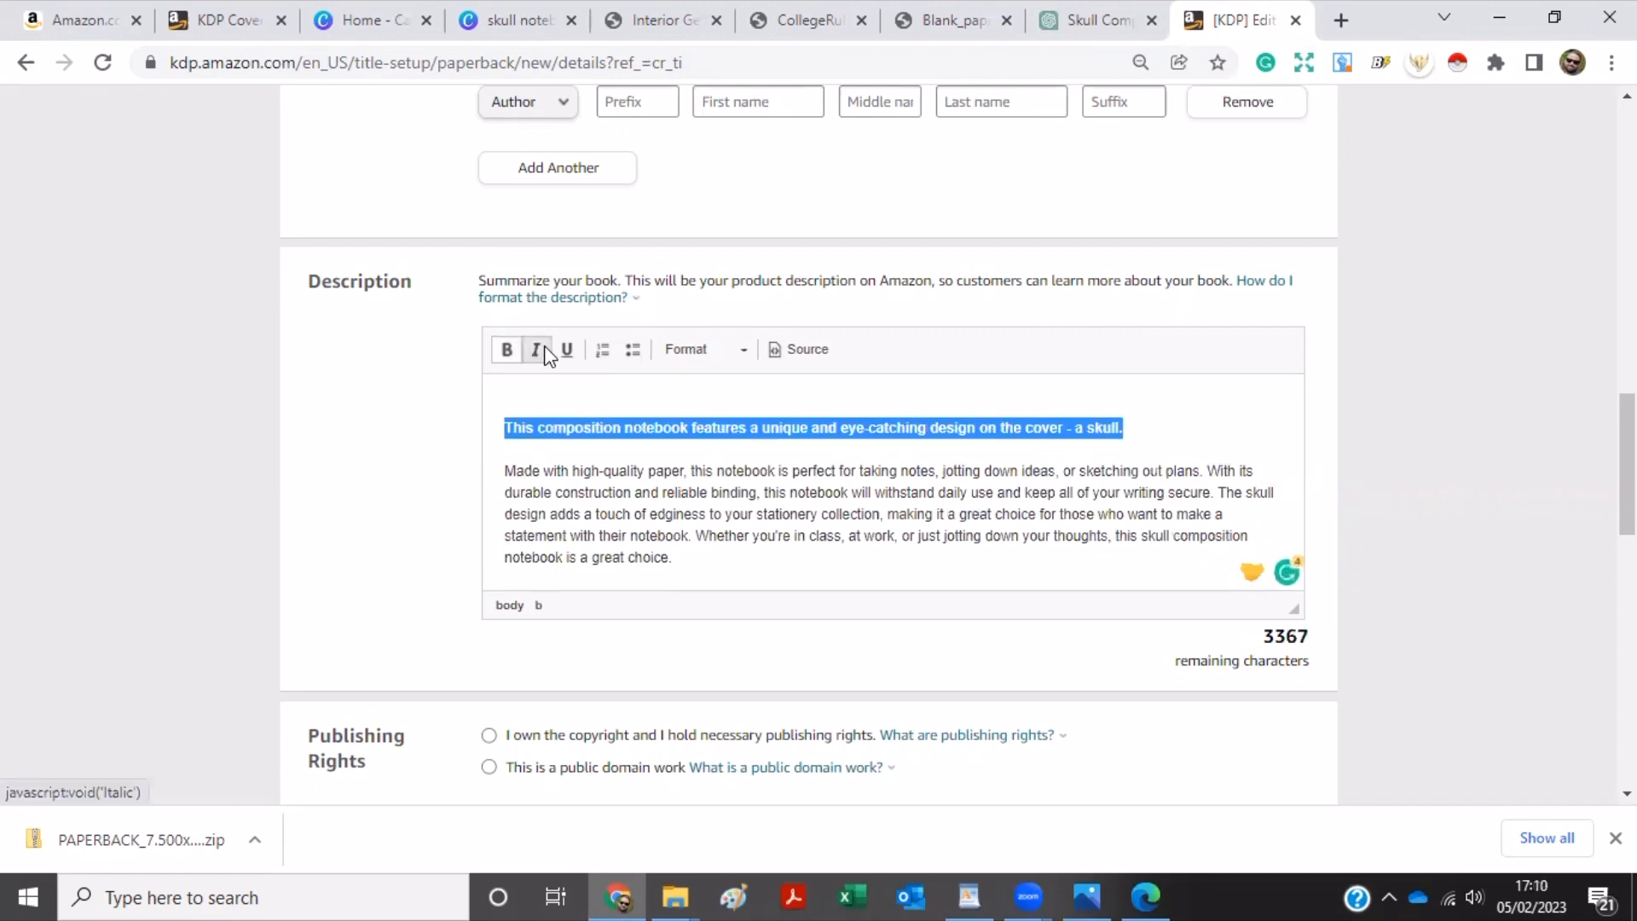
left_click(639, 447)
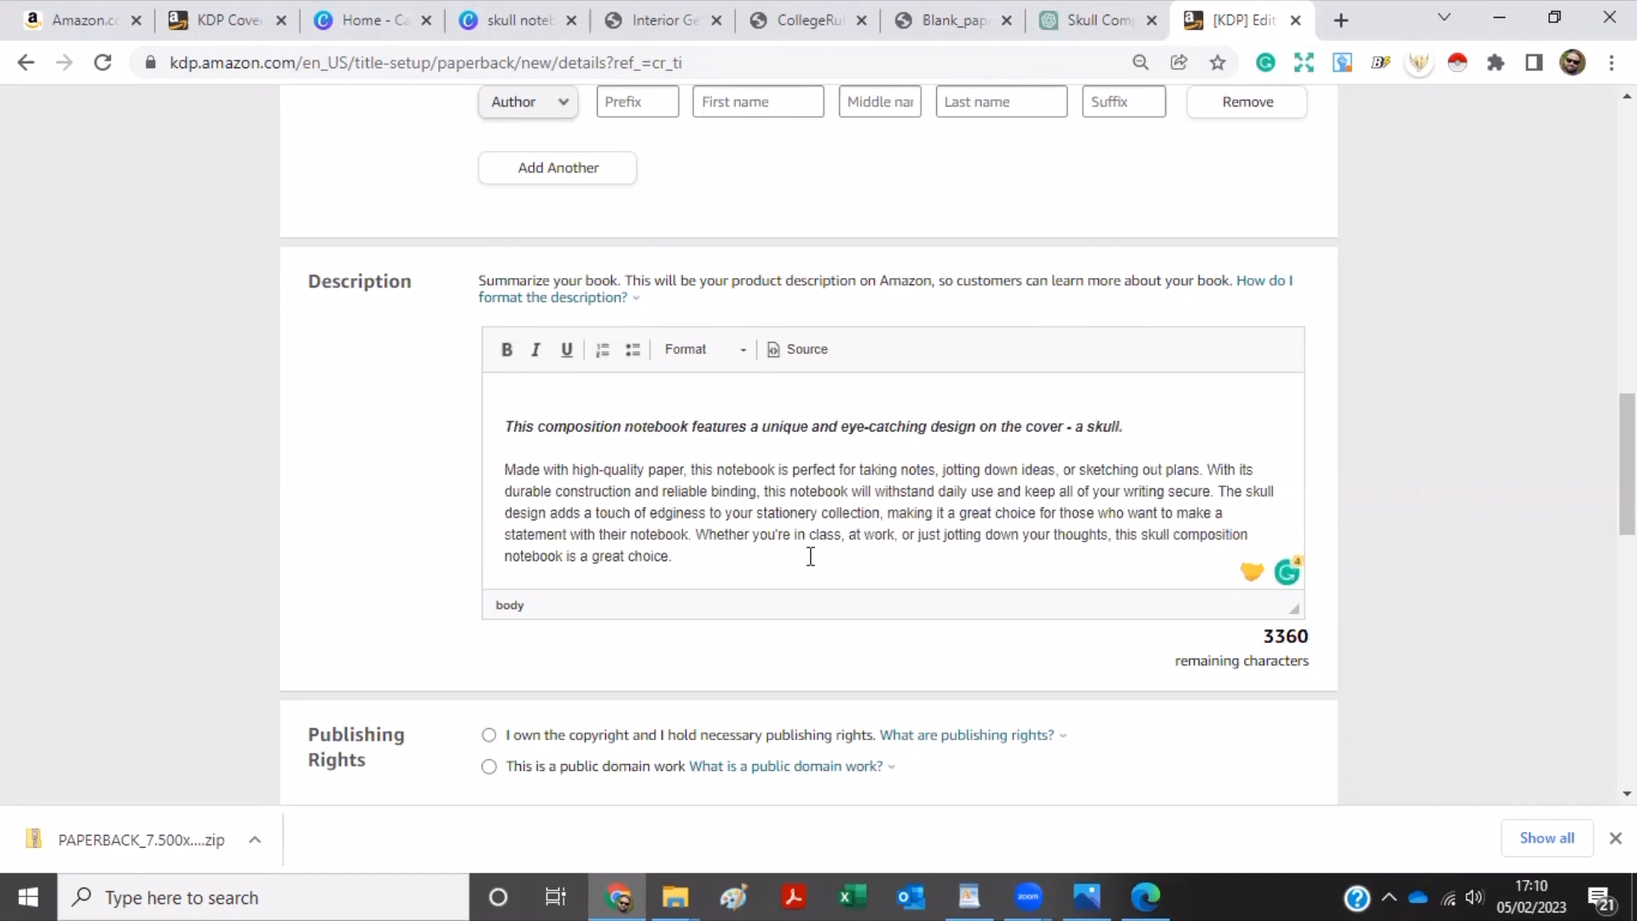
Split the description's last sentence, beginning "Whether you're in class", into its own paragraph.
left_click(696, 533)
key("Return")
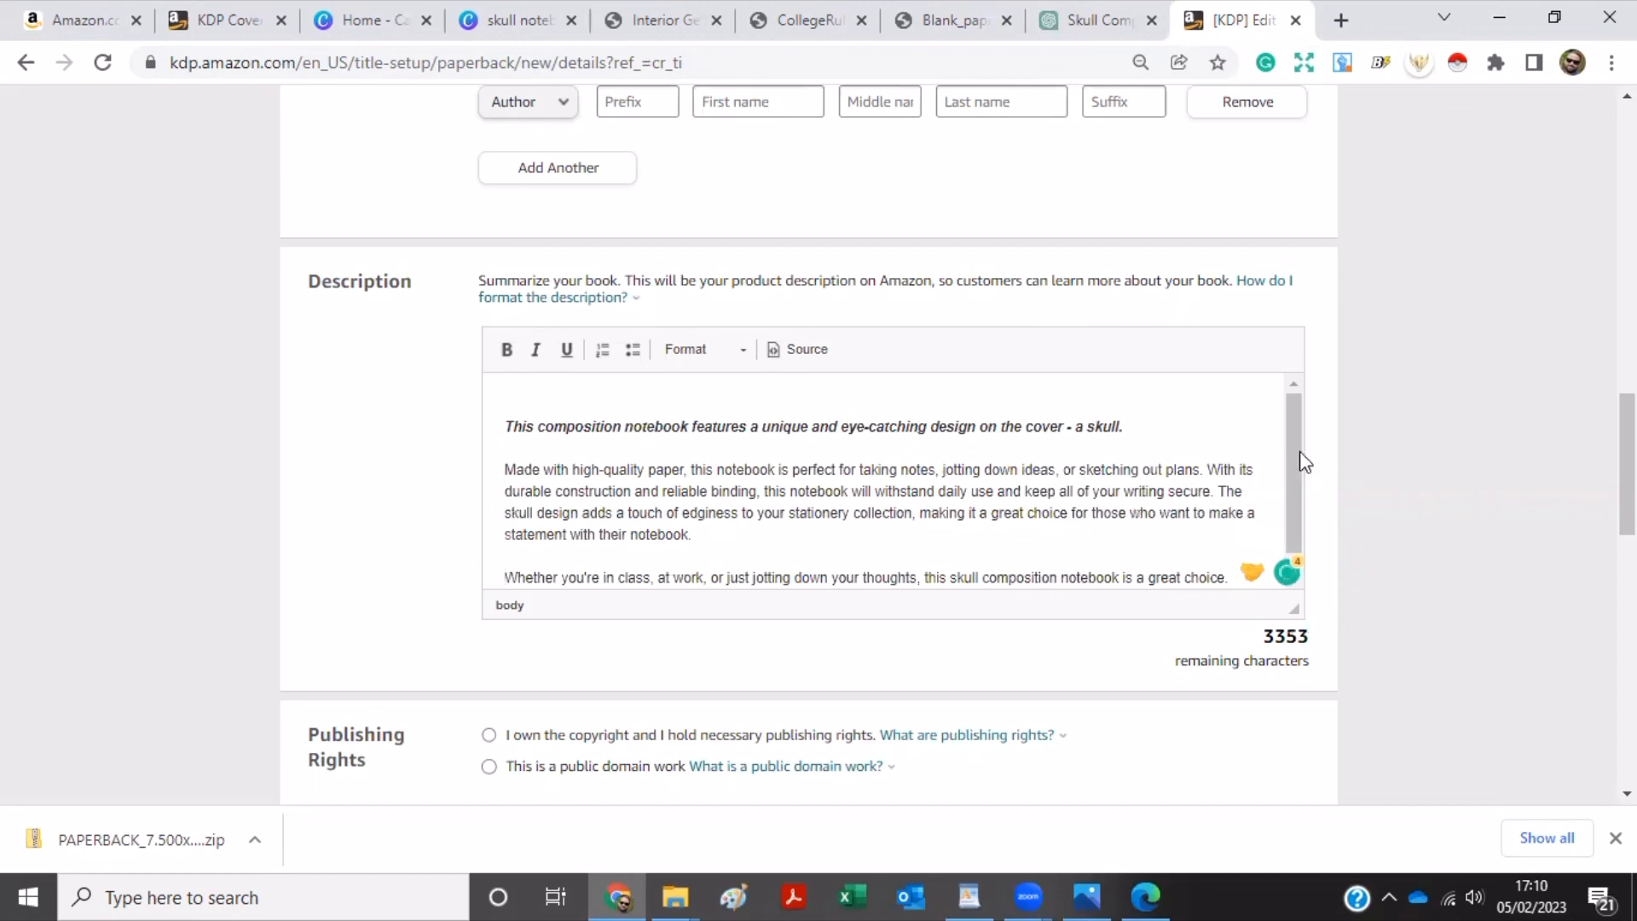
scroll(509, 554, "down", 1)
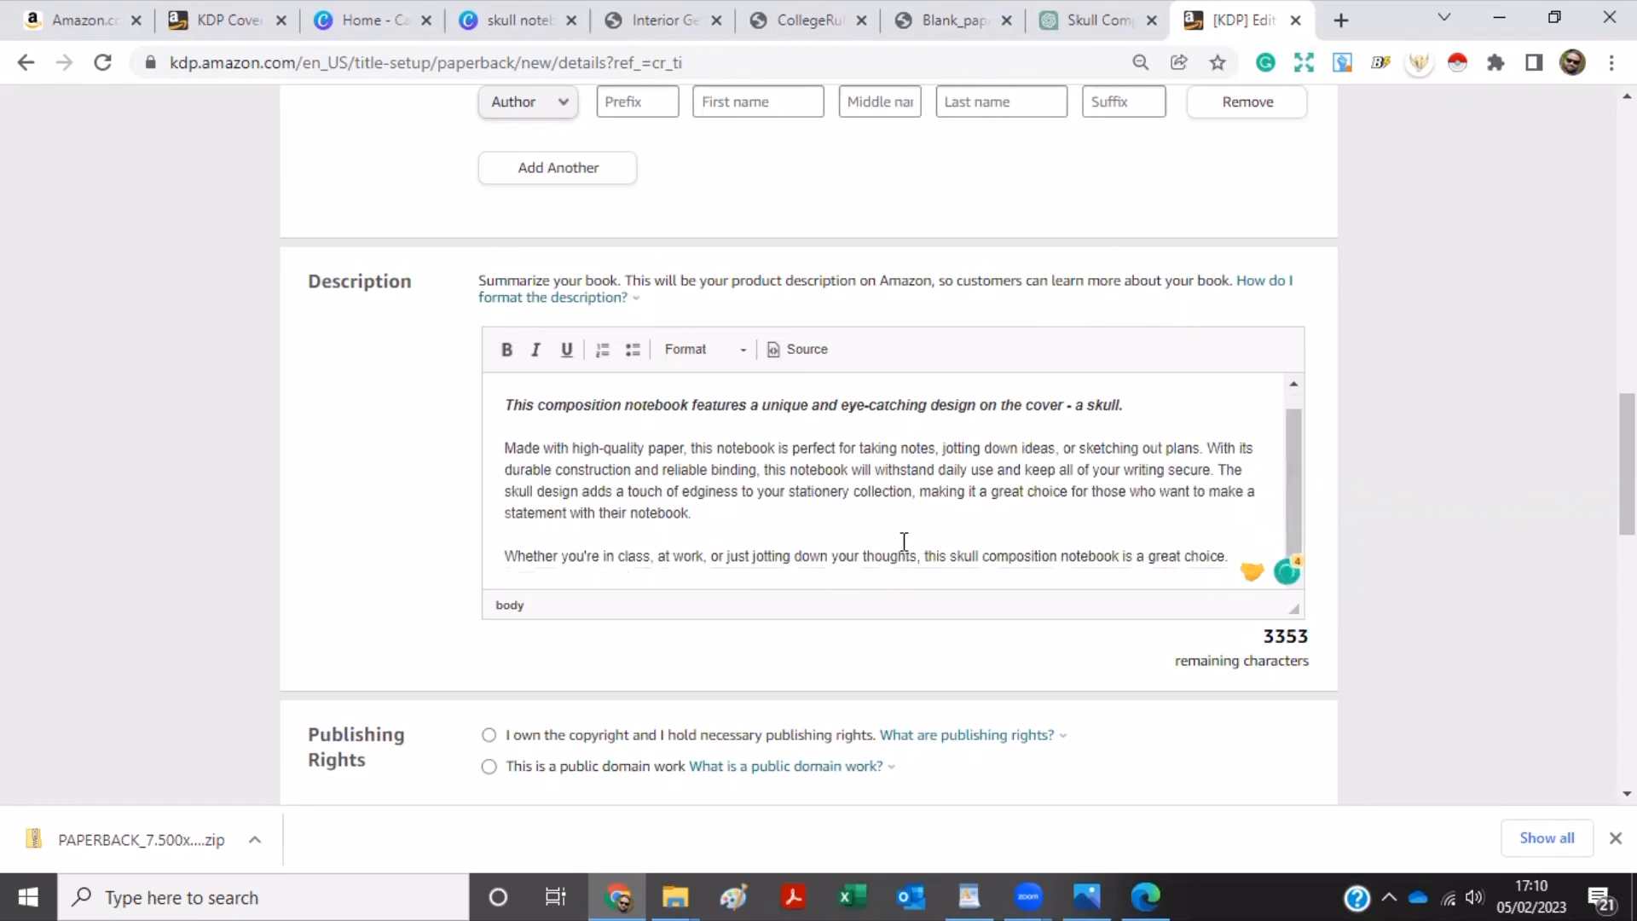
Format the description's closing sentence, beginning "Whether you're in class", as bold italic.
left_click(1208, 556, "shift")
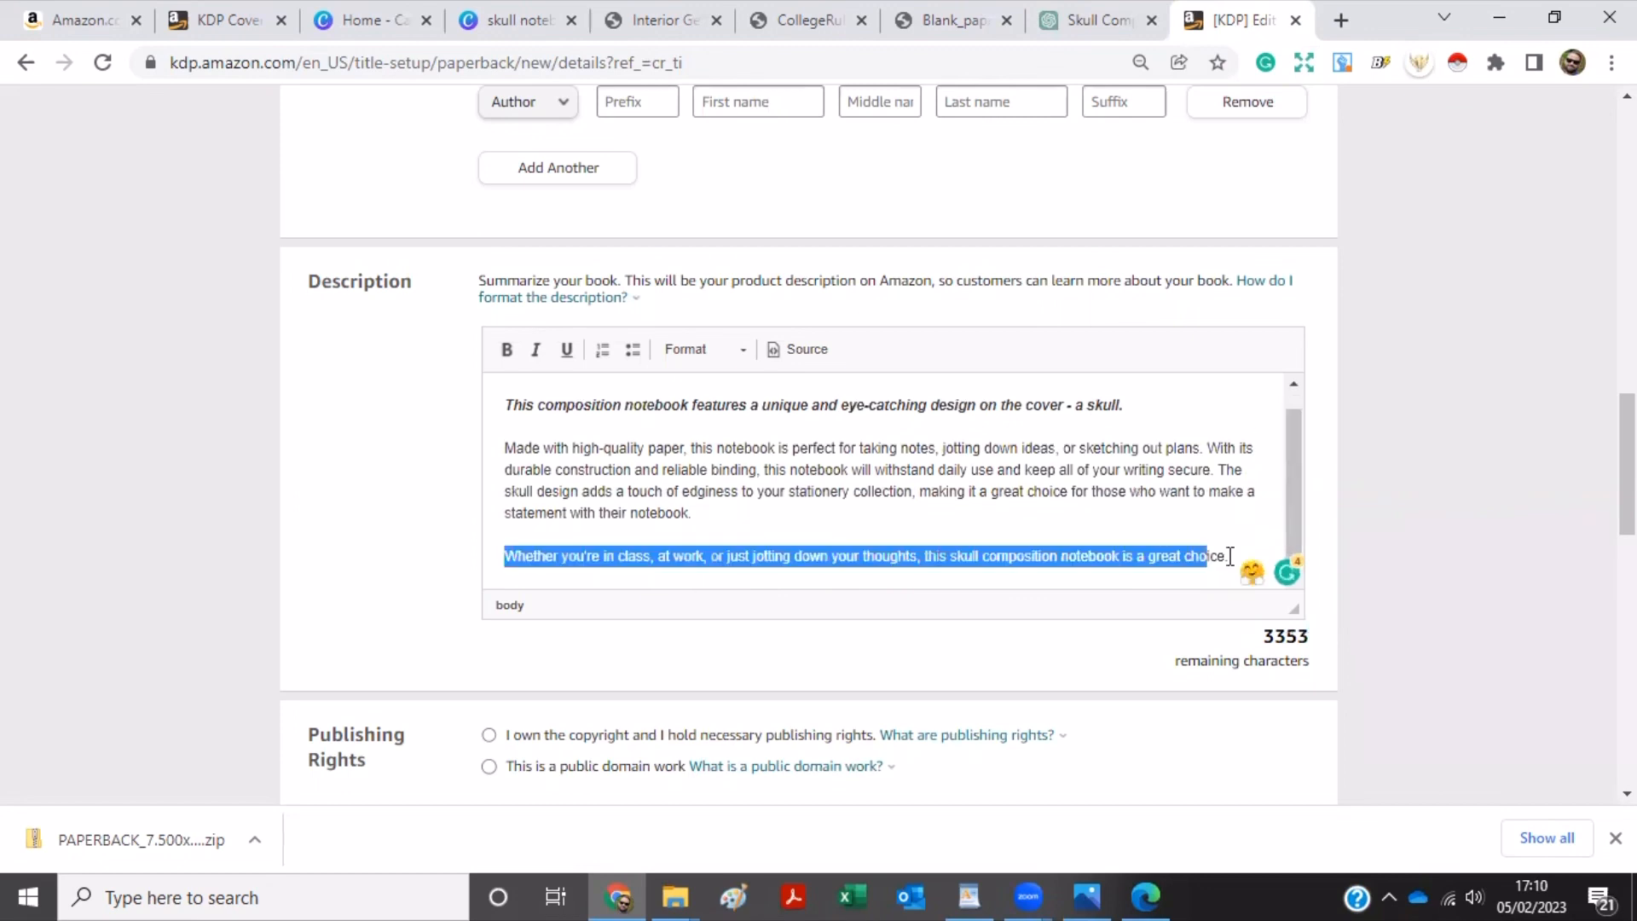
left_click(1230, 555, "shift")
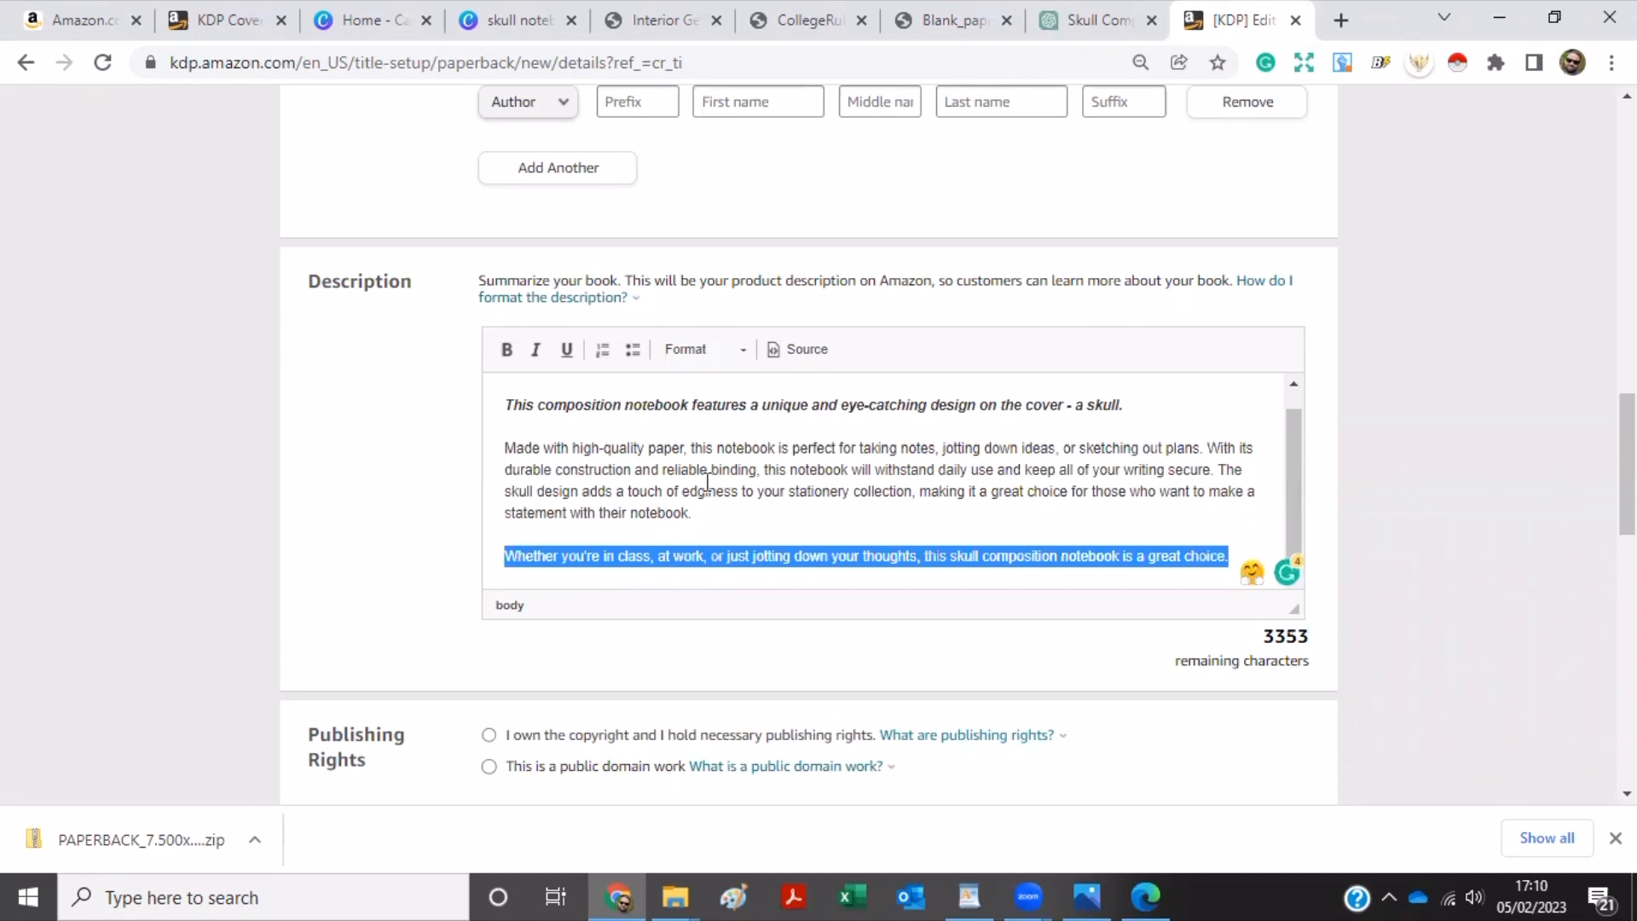
left_click(534, 351)
left_click(508, 350)
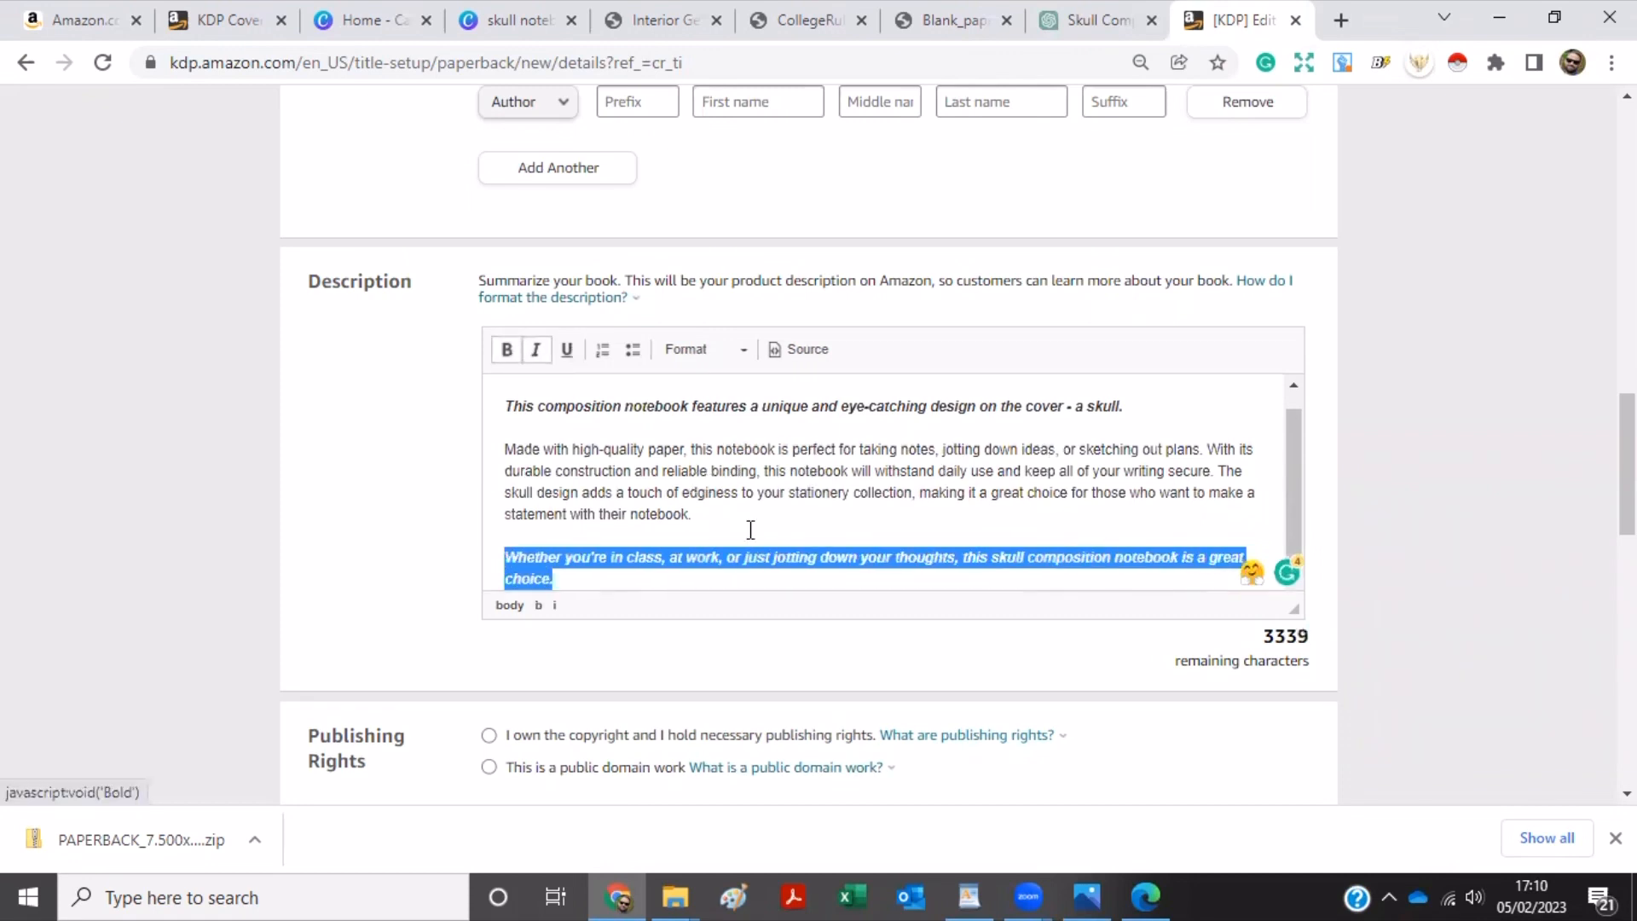
left_click(751, 529)
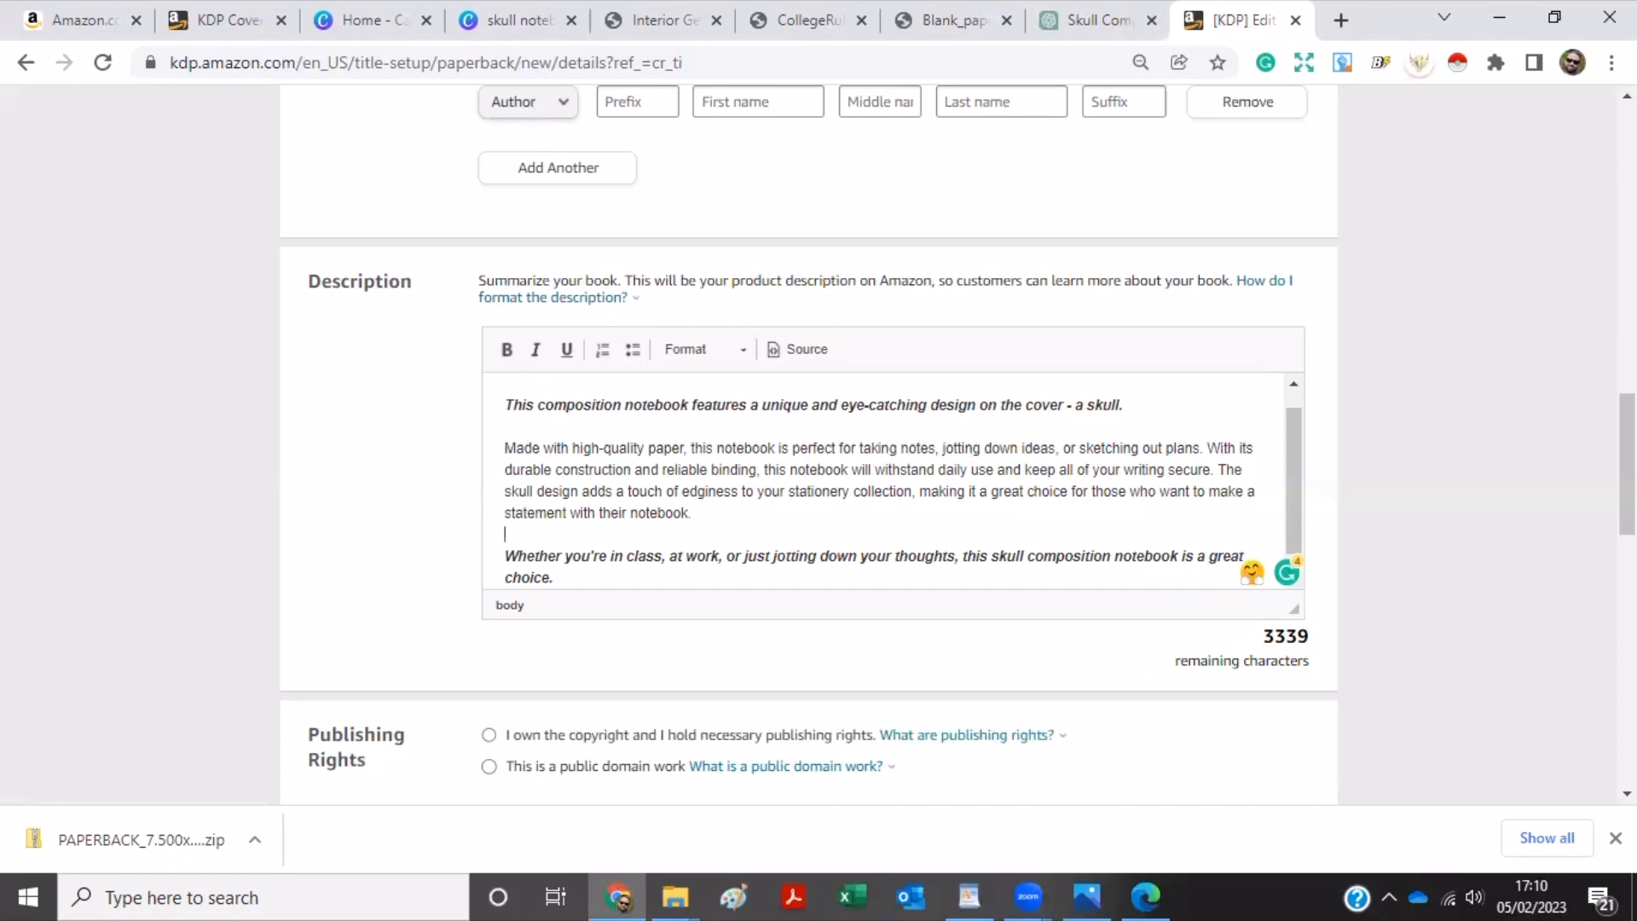
Declare that you own the copyright, and copy "skull notebook journal" from the WordPad notes into the first KDP keyword field.
scroll(869, 452, "down", 5)
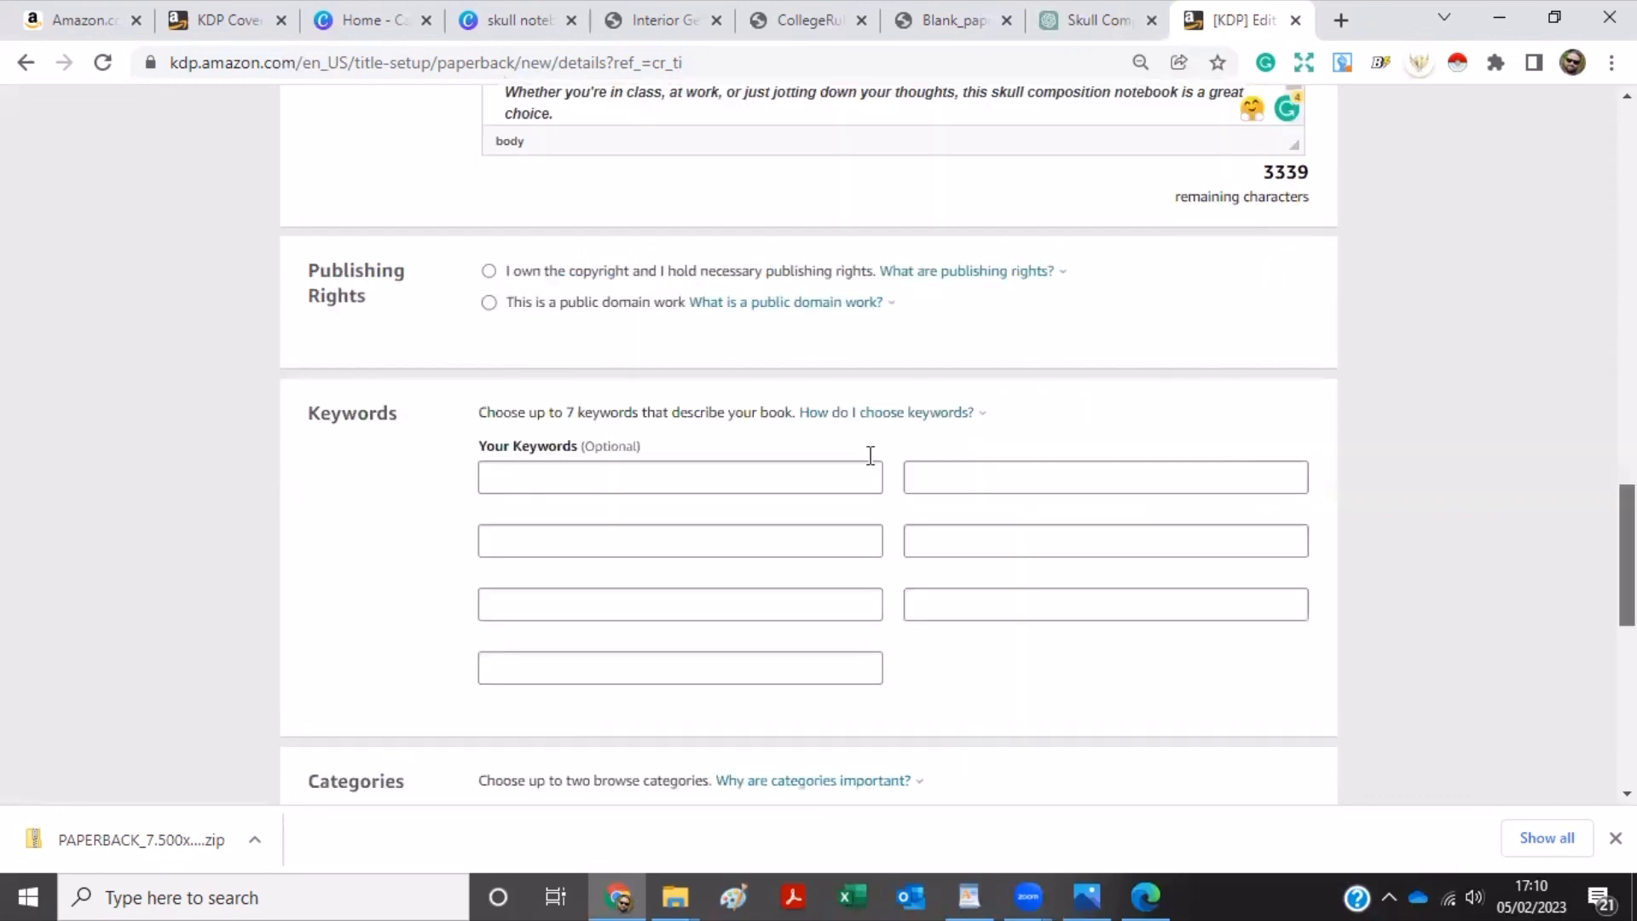
left_click(489, 265)
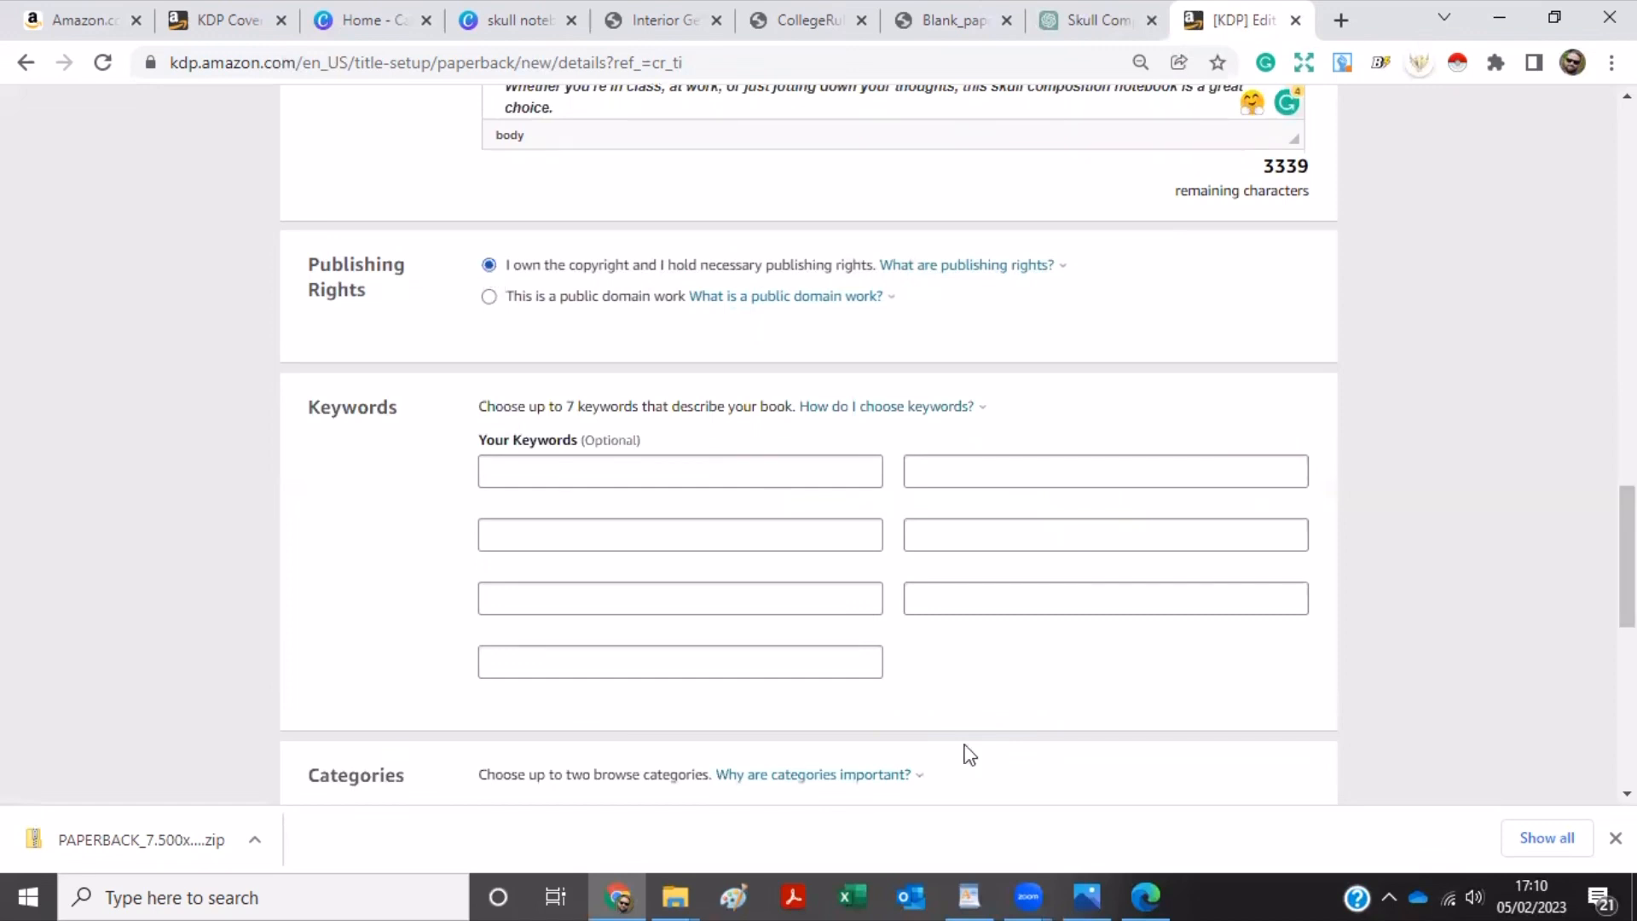
left_click(966, 891)
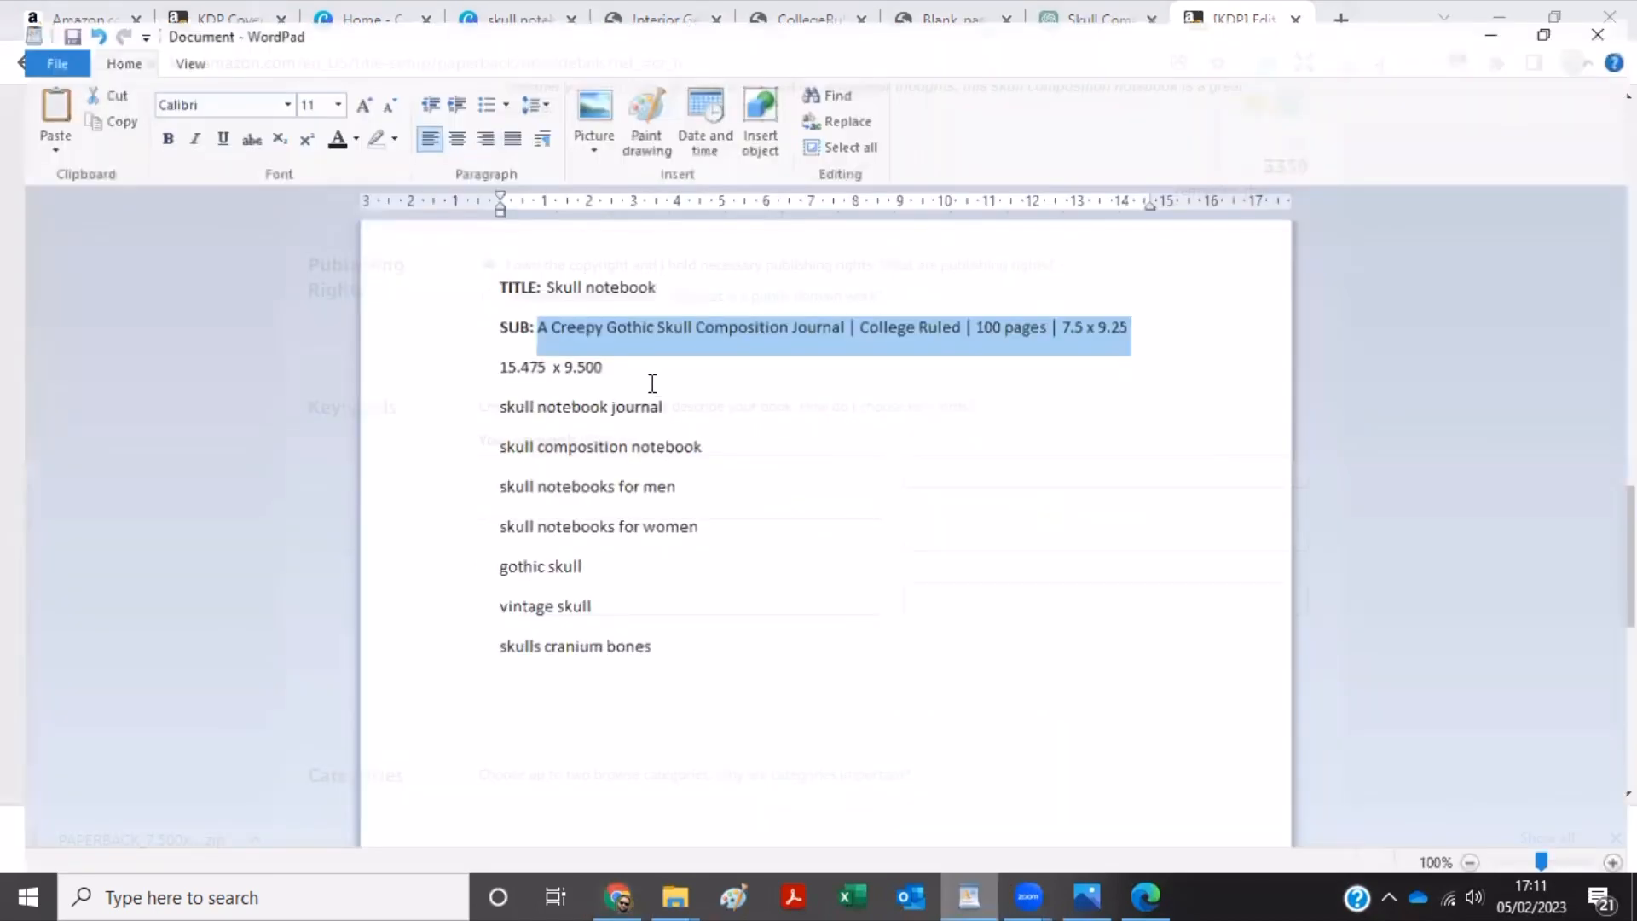
left_click(477, 402)
key("ctrl+c")
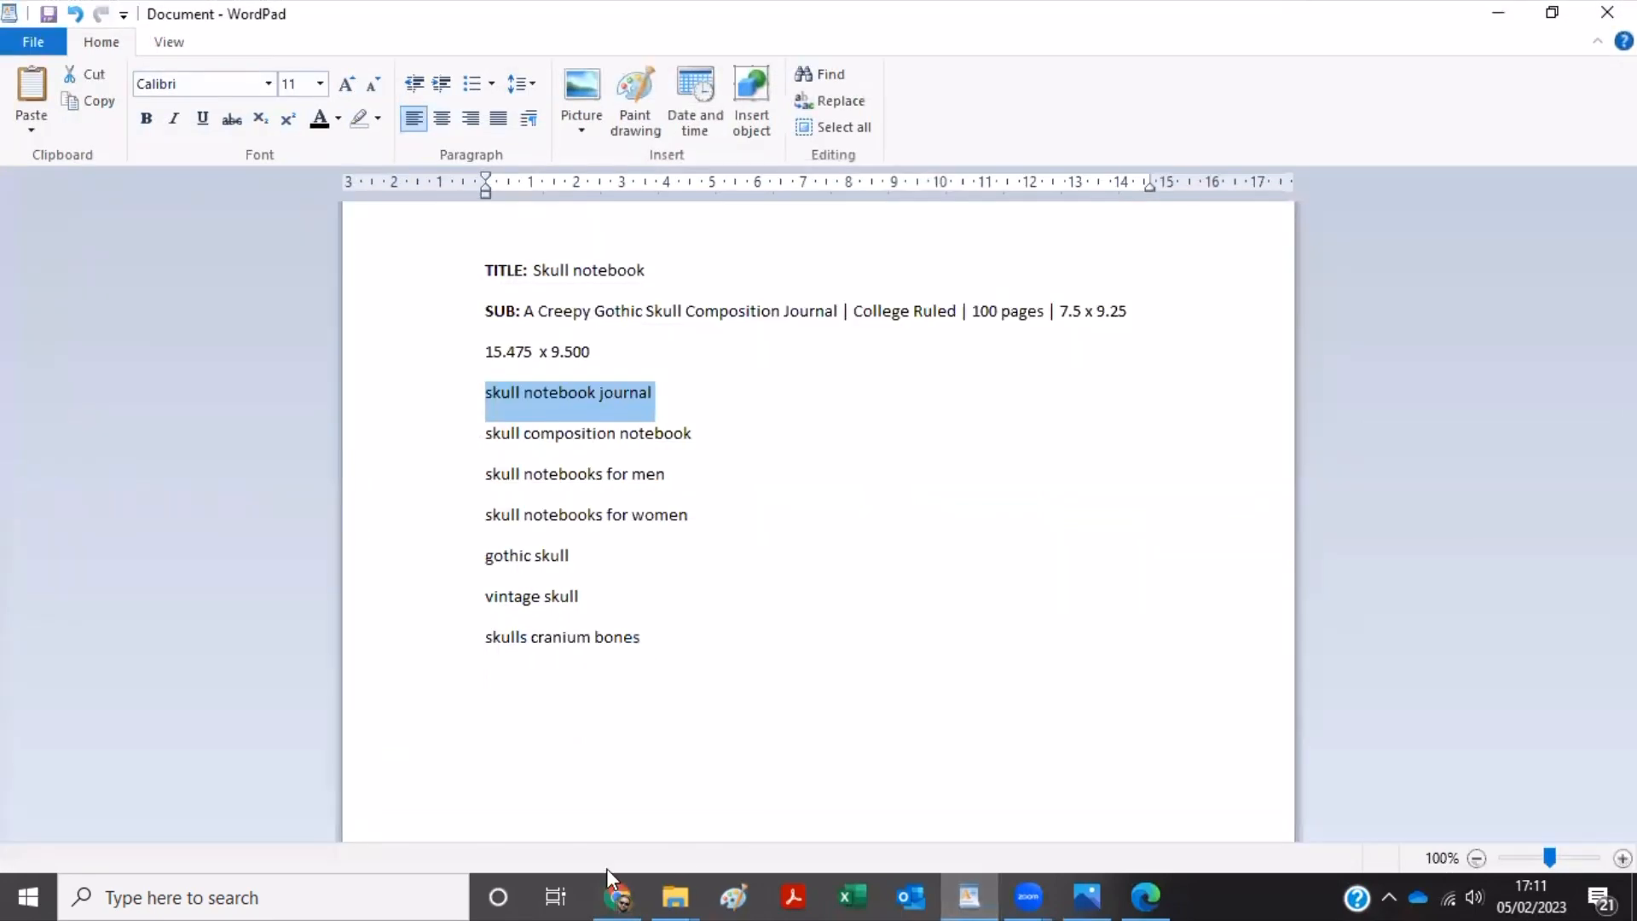
left_click(616, 894)
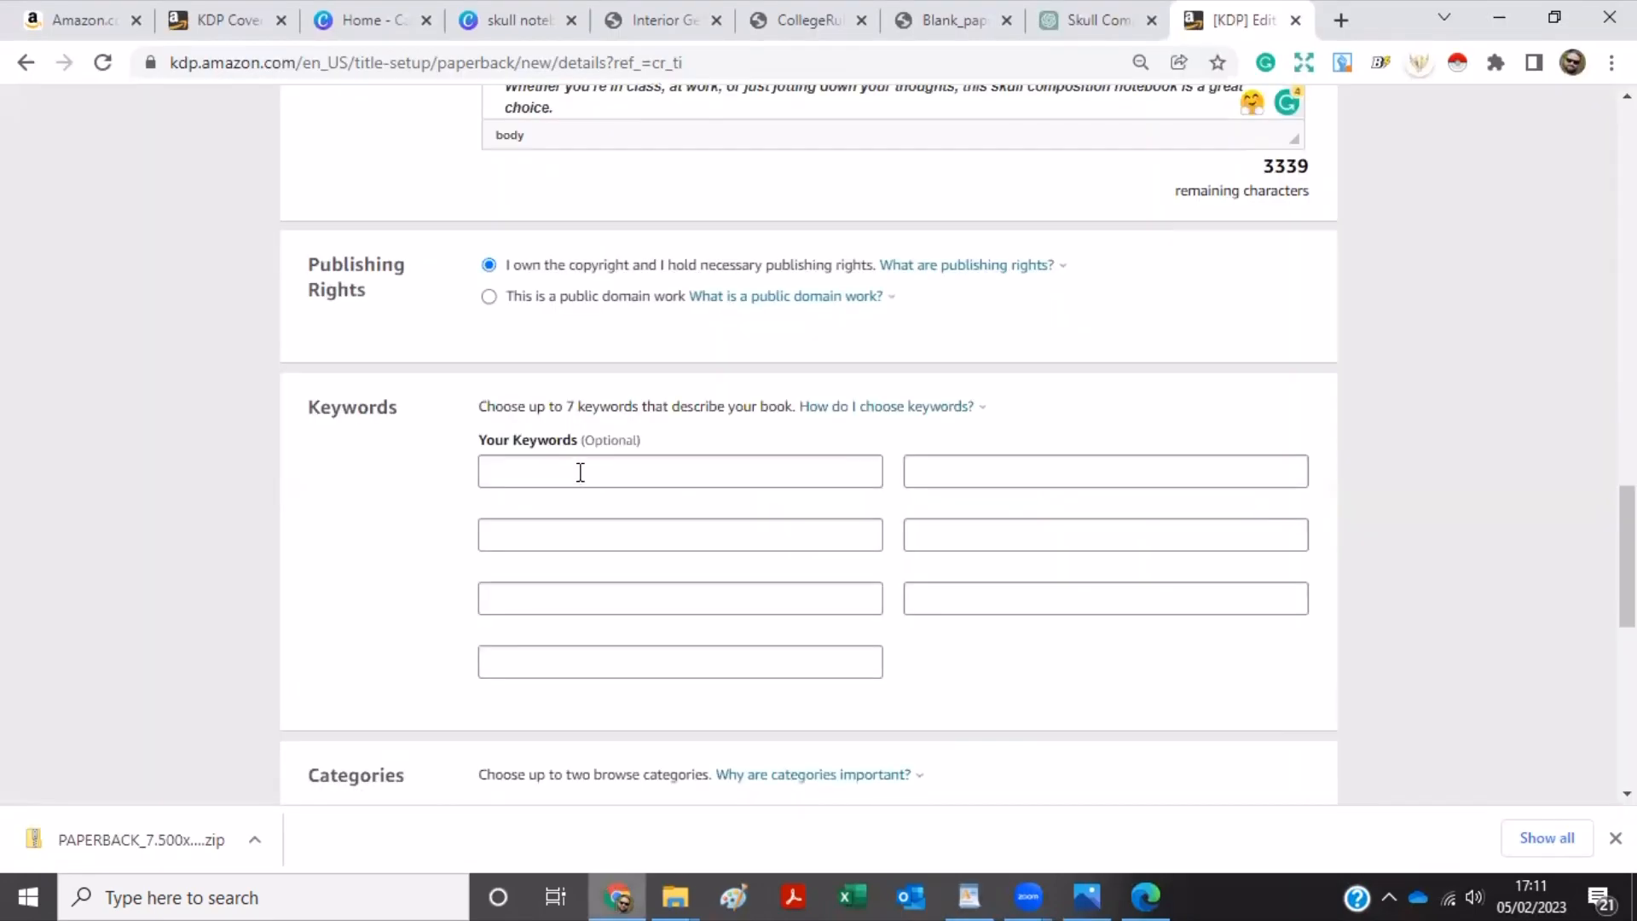
left_click(580, 471)
key("ctrl+v")
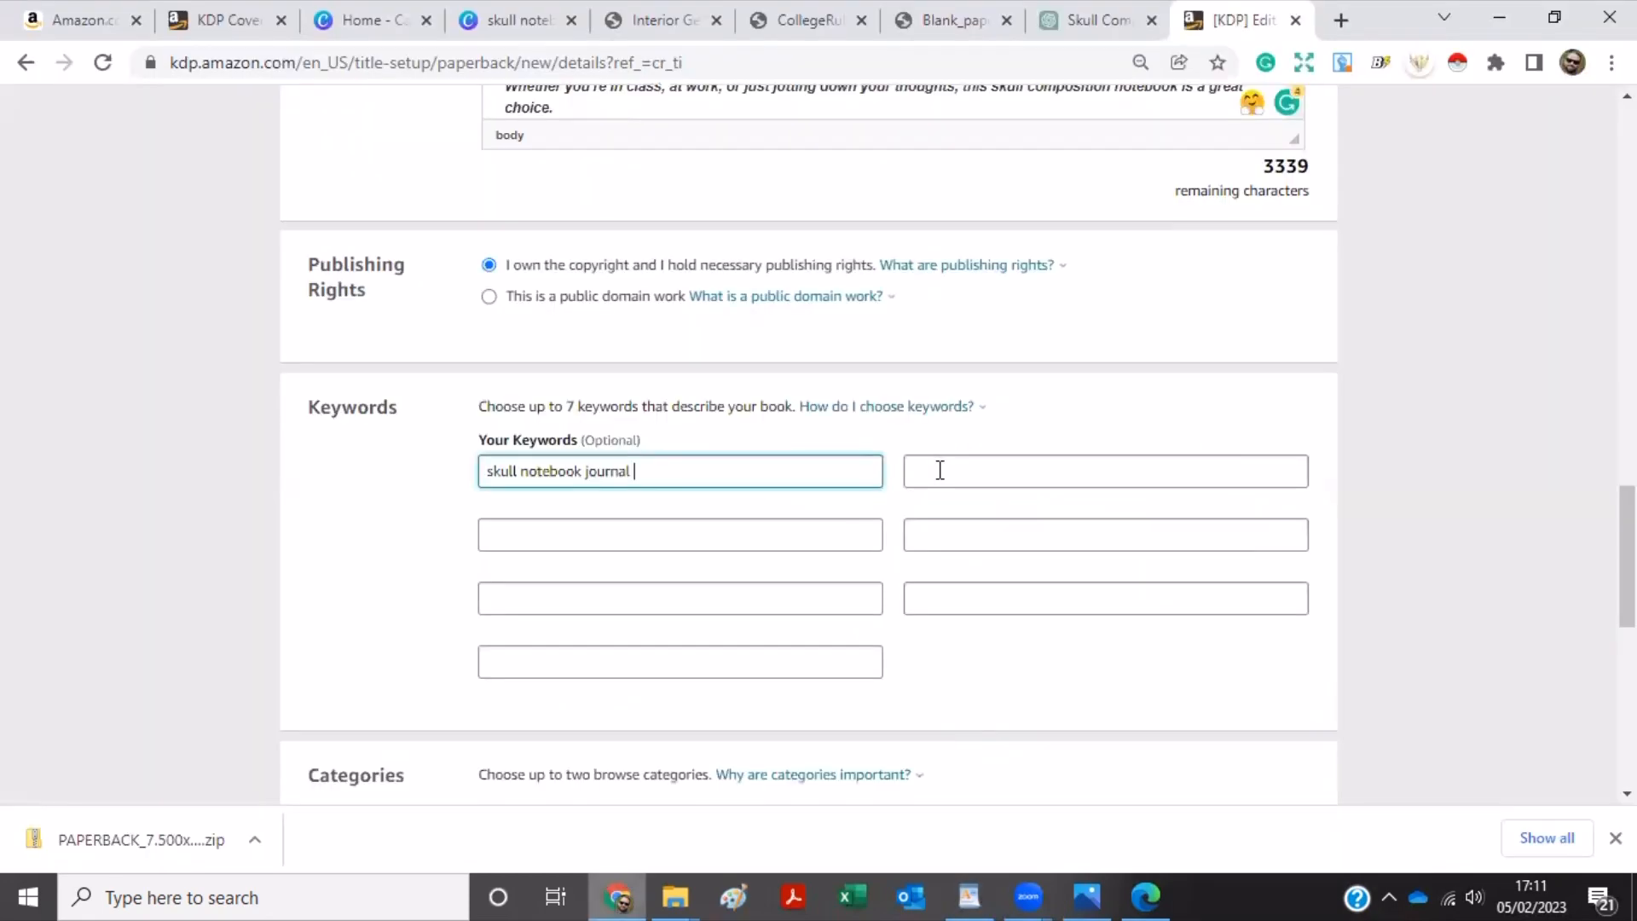
Fill the second and third keywords with "skull composition notebook" and "skull notebooks for men" from the WordPad notes.
left_click(940, 470)
type("skull composition notebook")
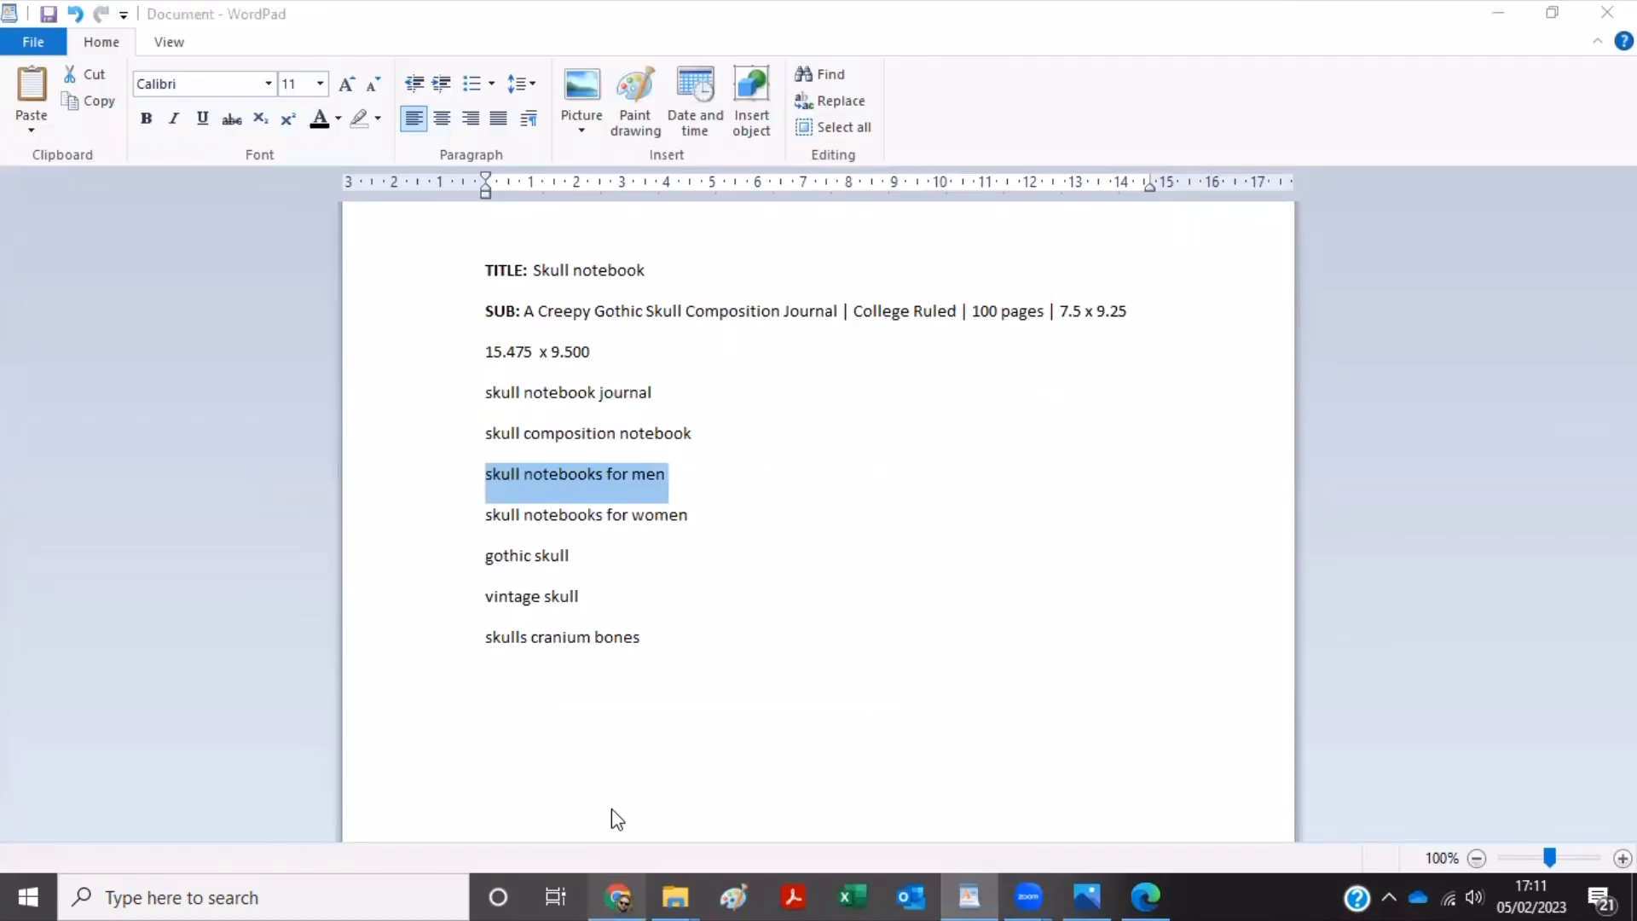
key("alt+Tab")
left_click(573, 541)
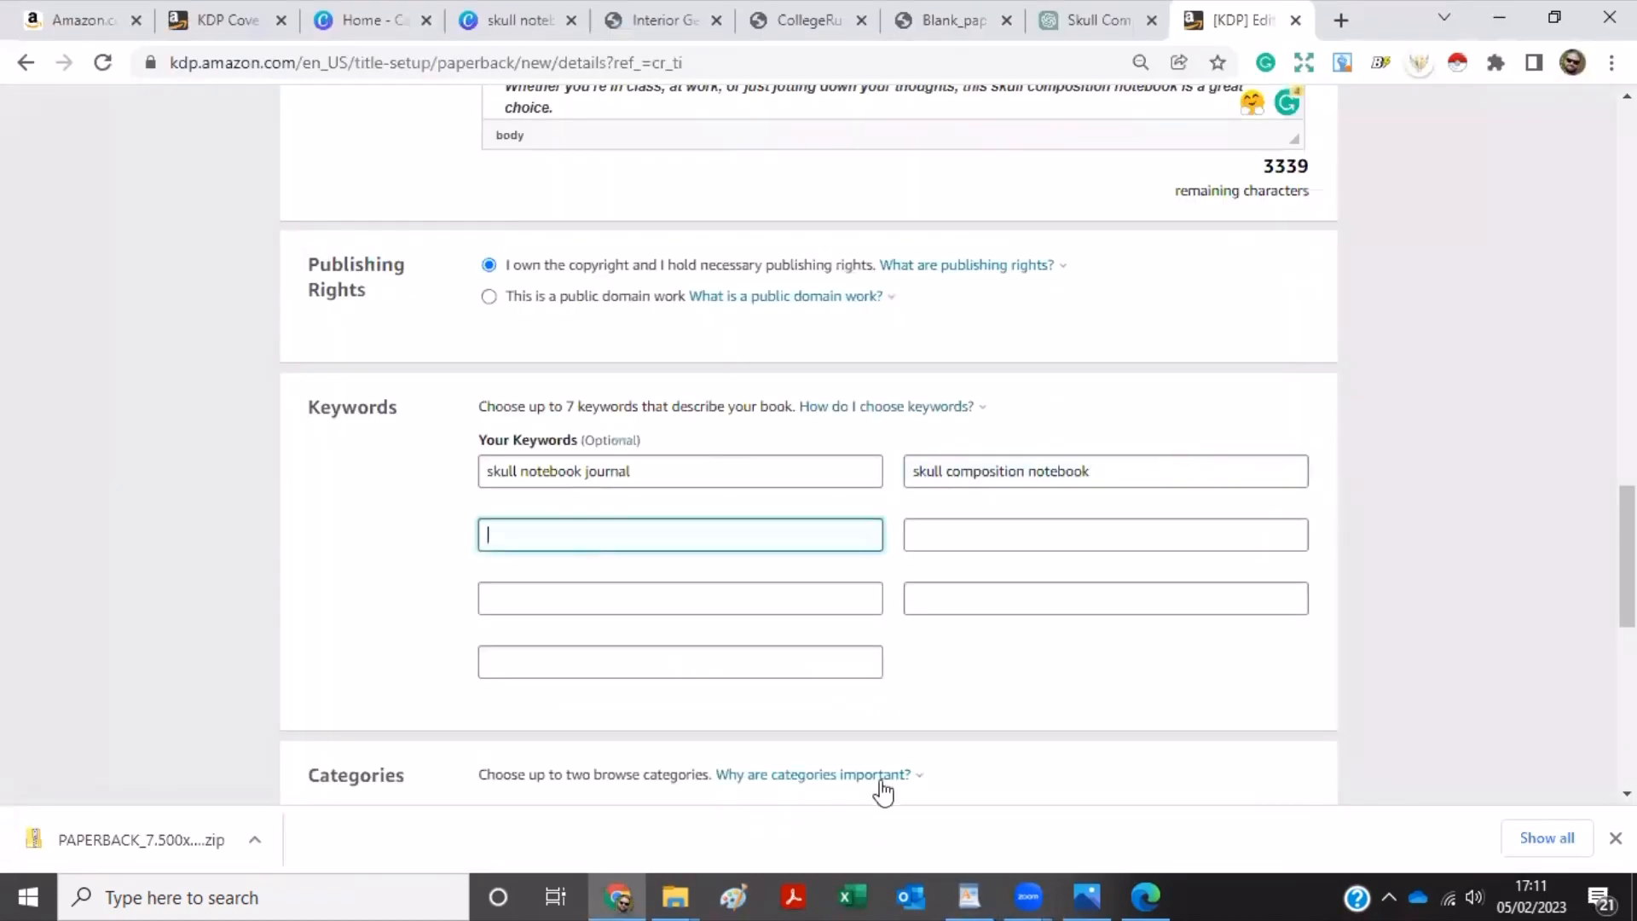
type("skull notebooks for men")
Copy "skull notebooks for women" from the WordPad notes into the fourth KDP keyword field.
key("alt+Tab")
left_click_drag(691, 516, 478, 525)
key("ctrl+c")
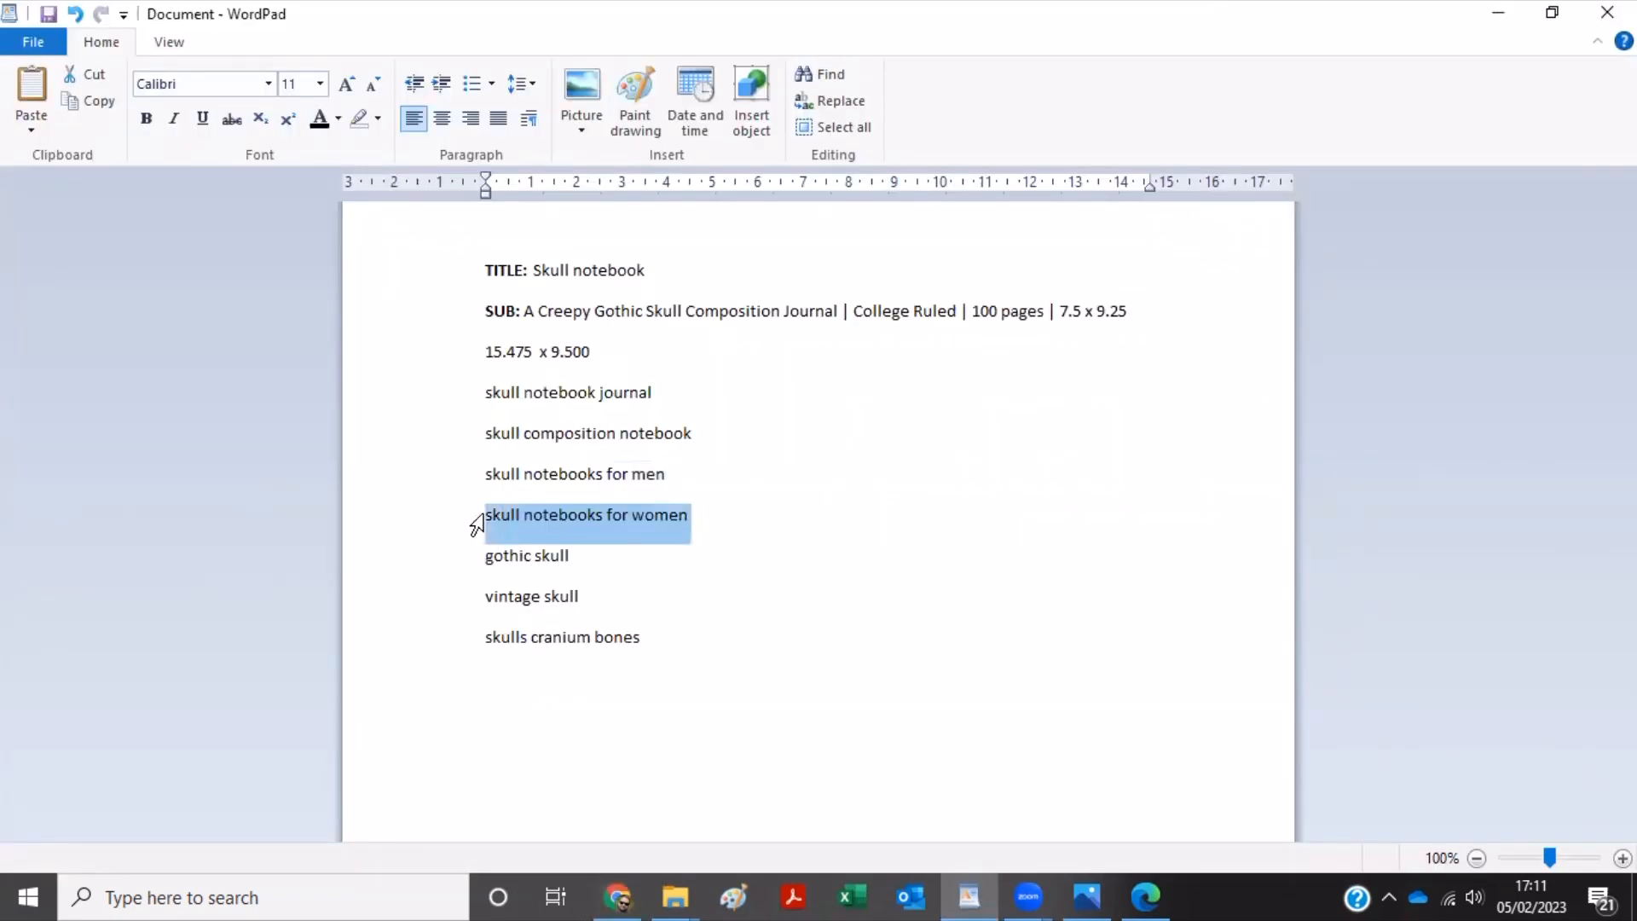
left_click(616, 887)
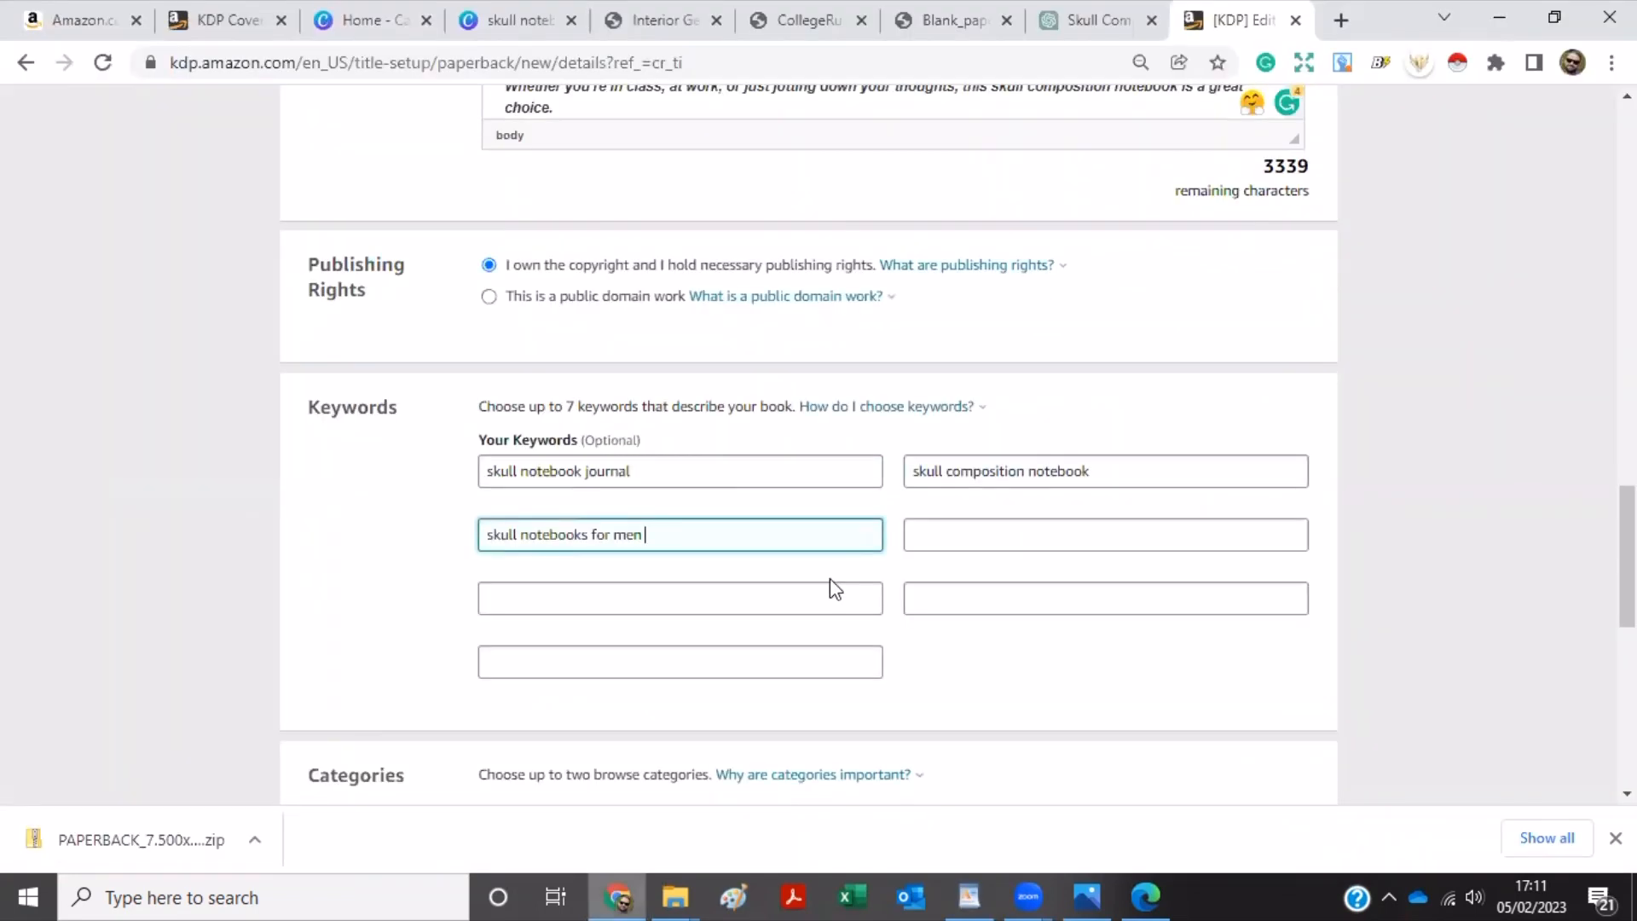
left_click(928, 530)
key("ctrl+v")
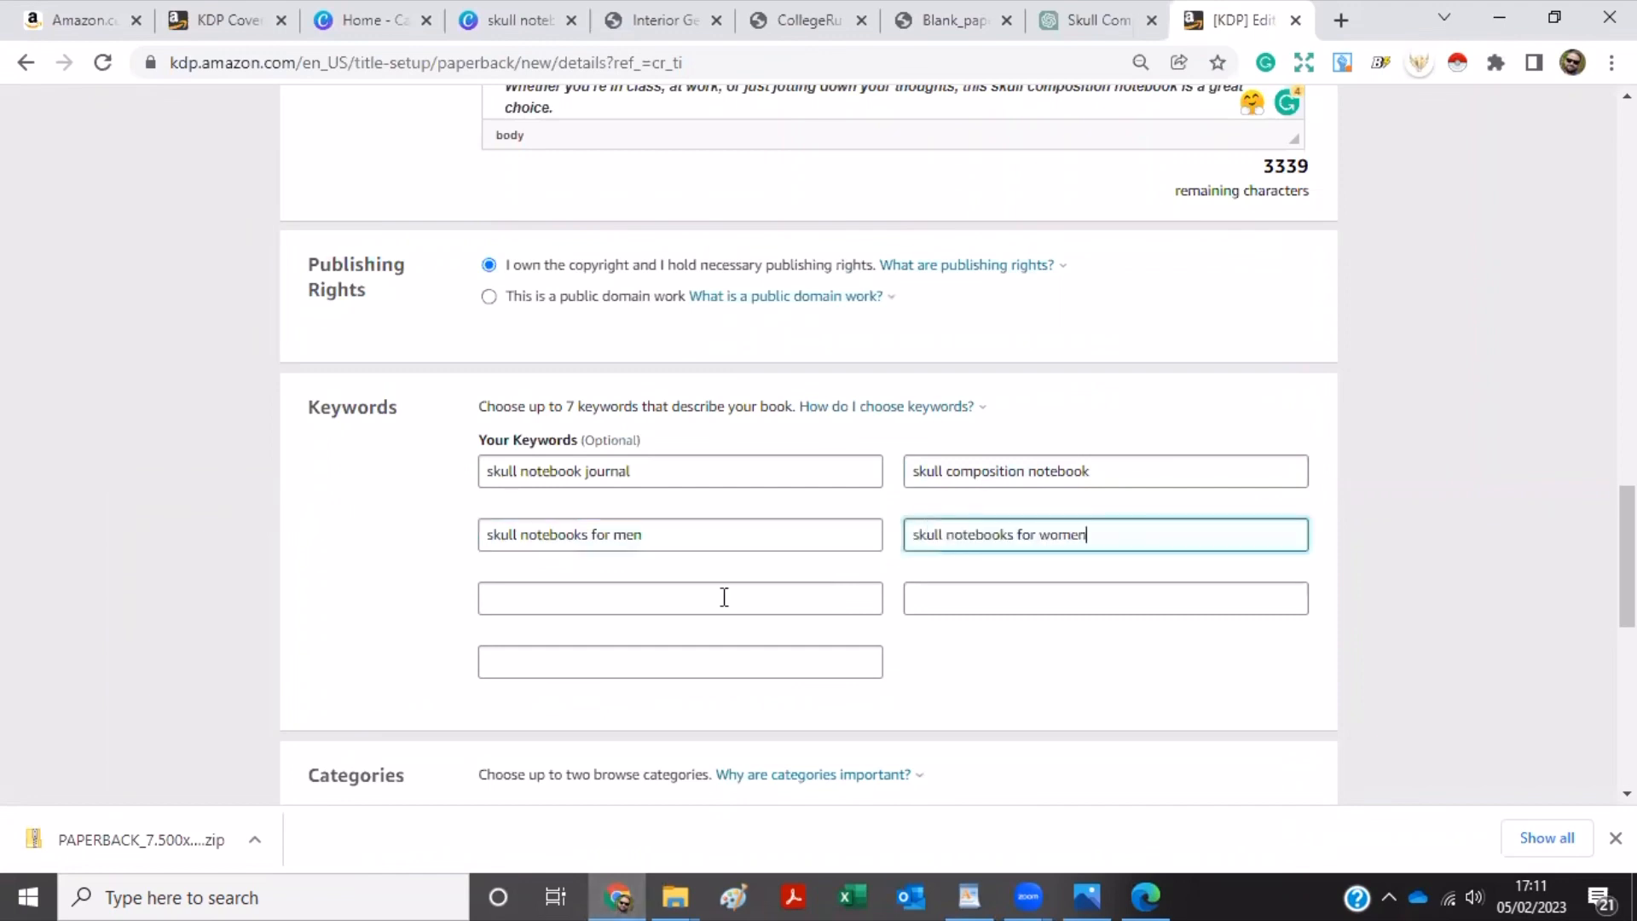
Copy "gothic skull" from the WordPad notes into the fifth KDP keyword field.
left_click(969, 895)
left_click_drag(585, 559, 494, 555)
key("ctrl+c")
left_click(619, 896)
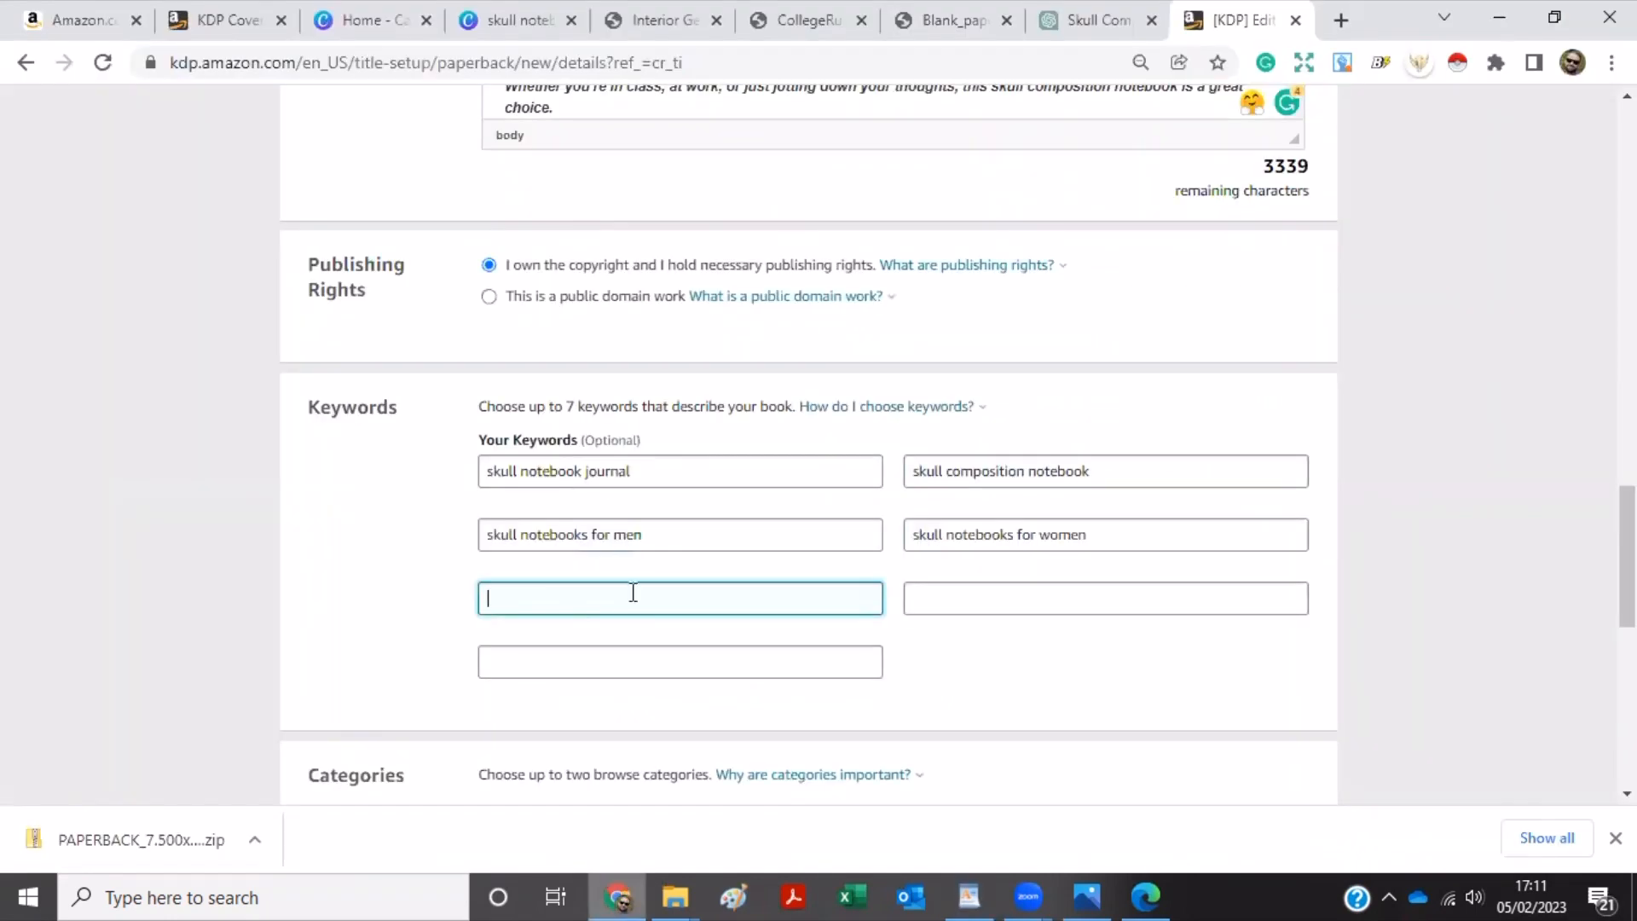
key("ctrl+v")
Enter "vintage skull" from the WordPad notes as the sixth KDP keyword.
left_click(935, 597)
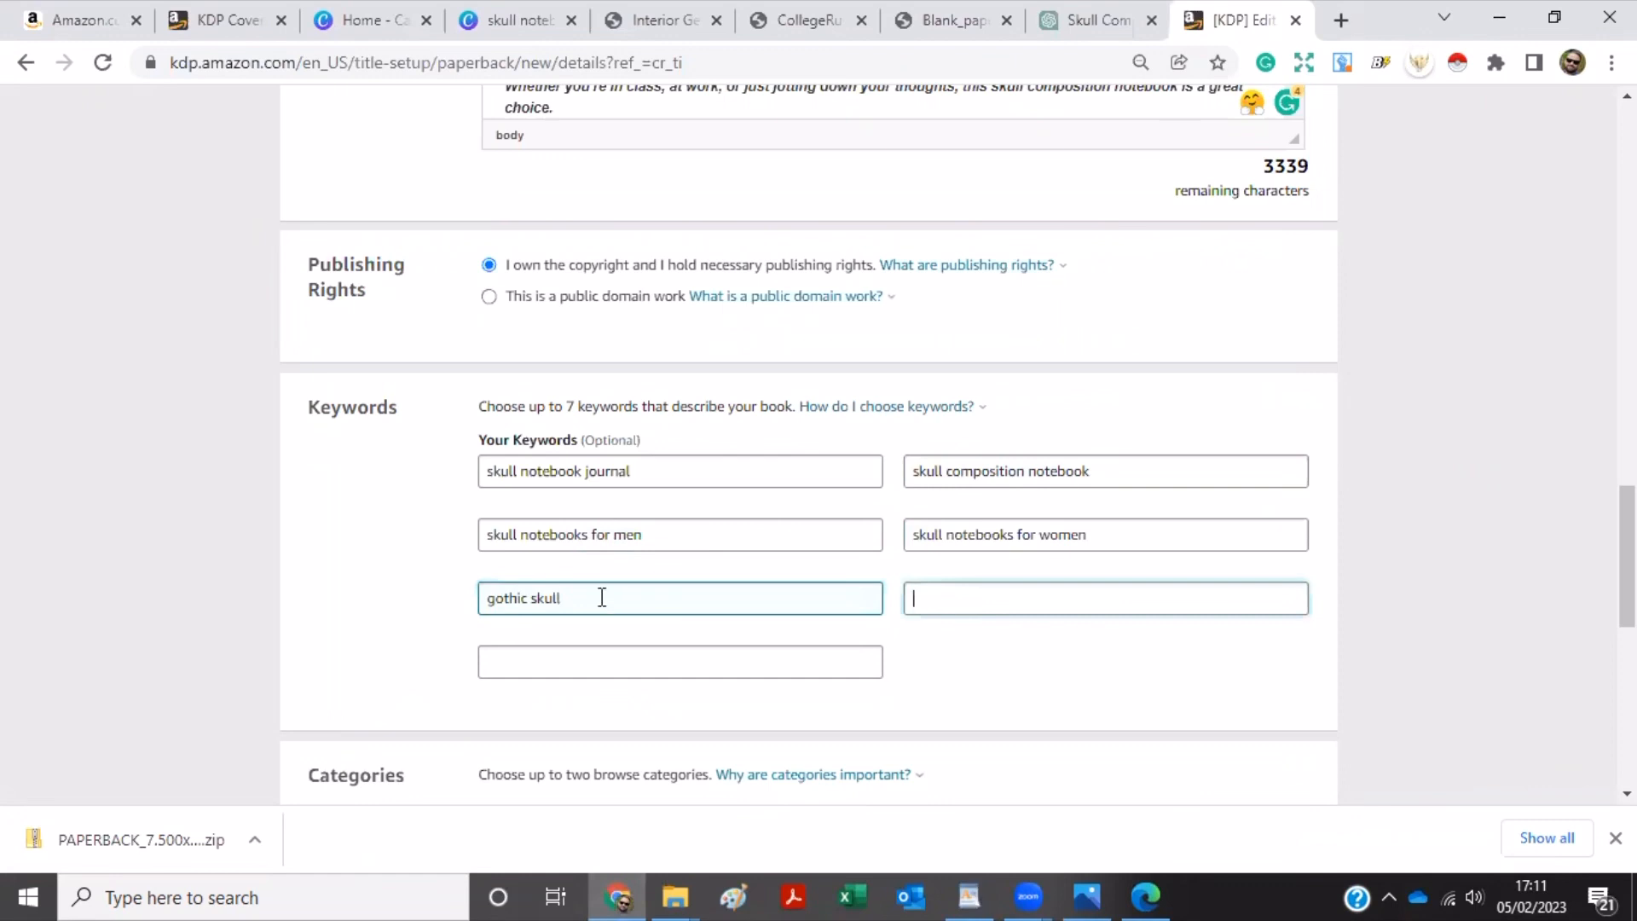
left_click(616, 895)
left_click(617, 895)
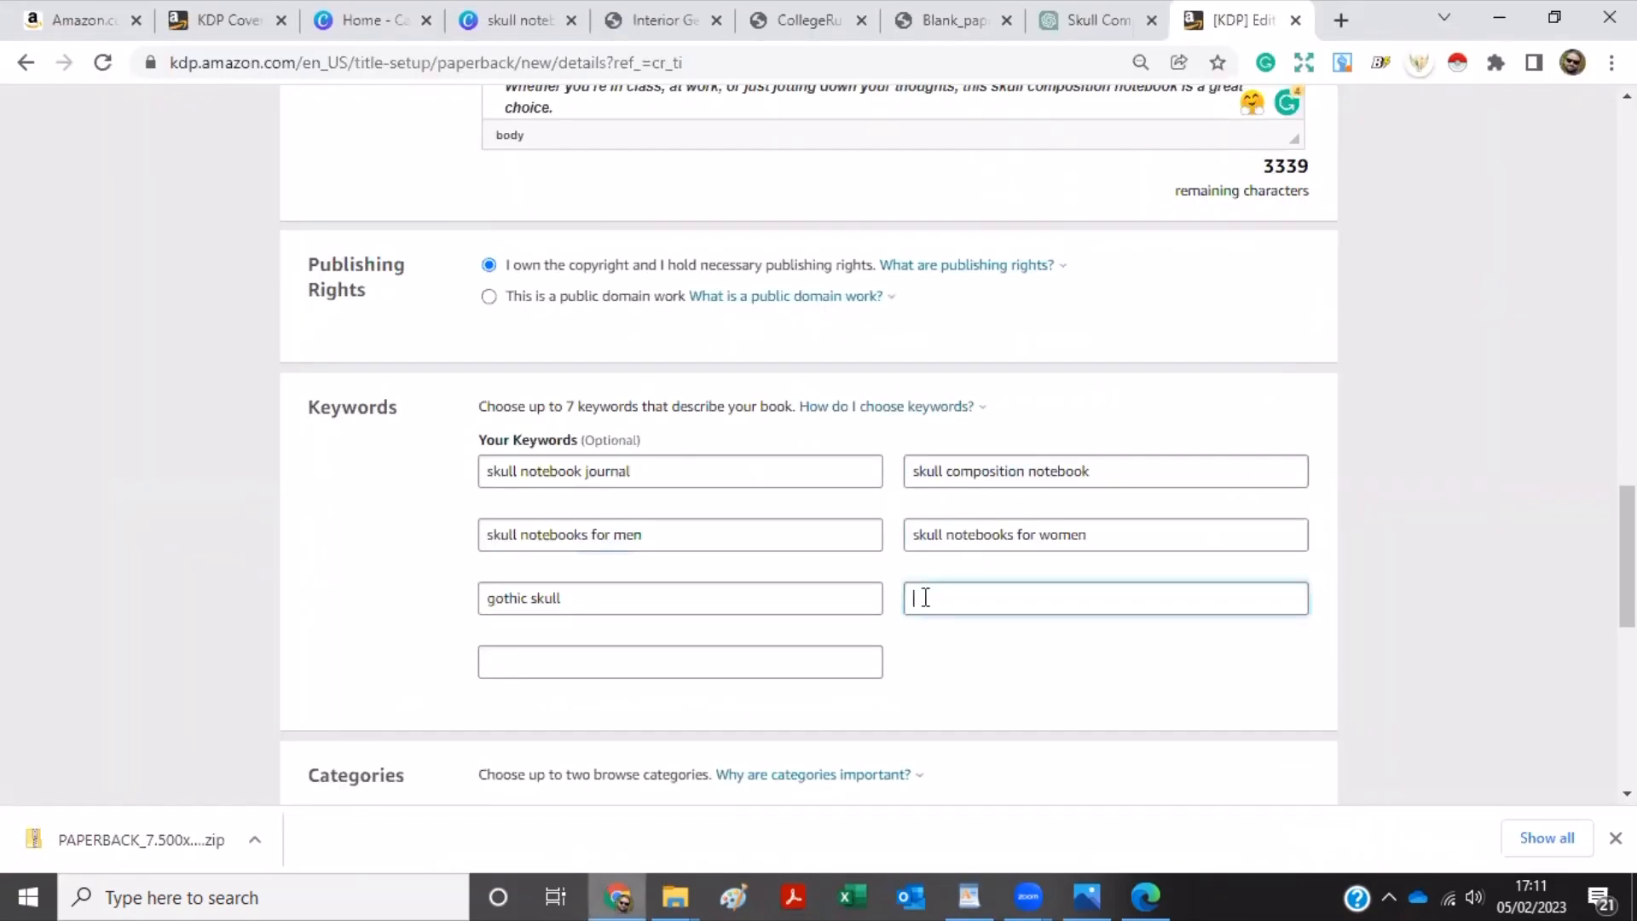
type("vintage skull")
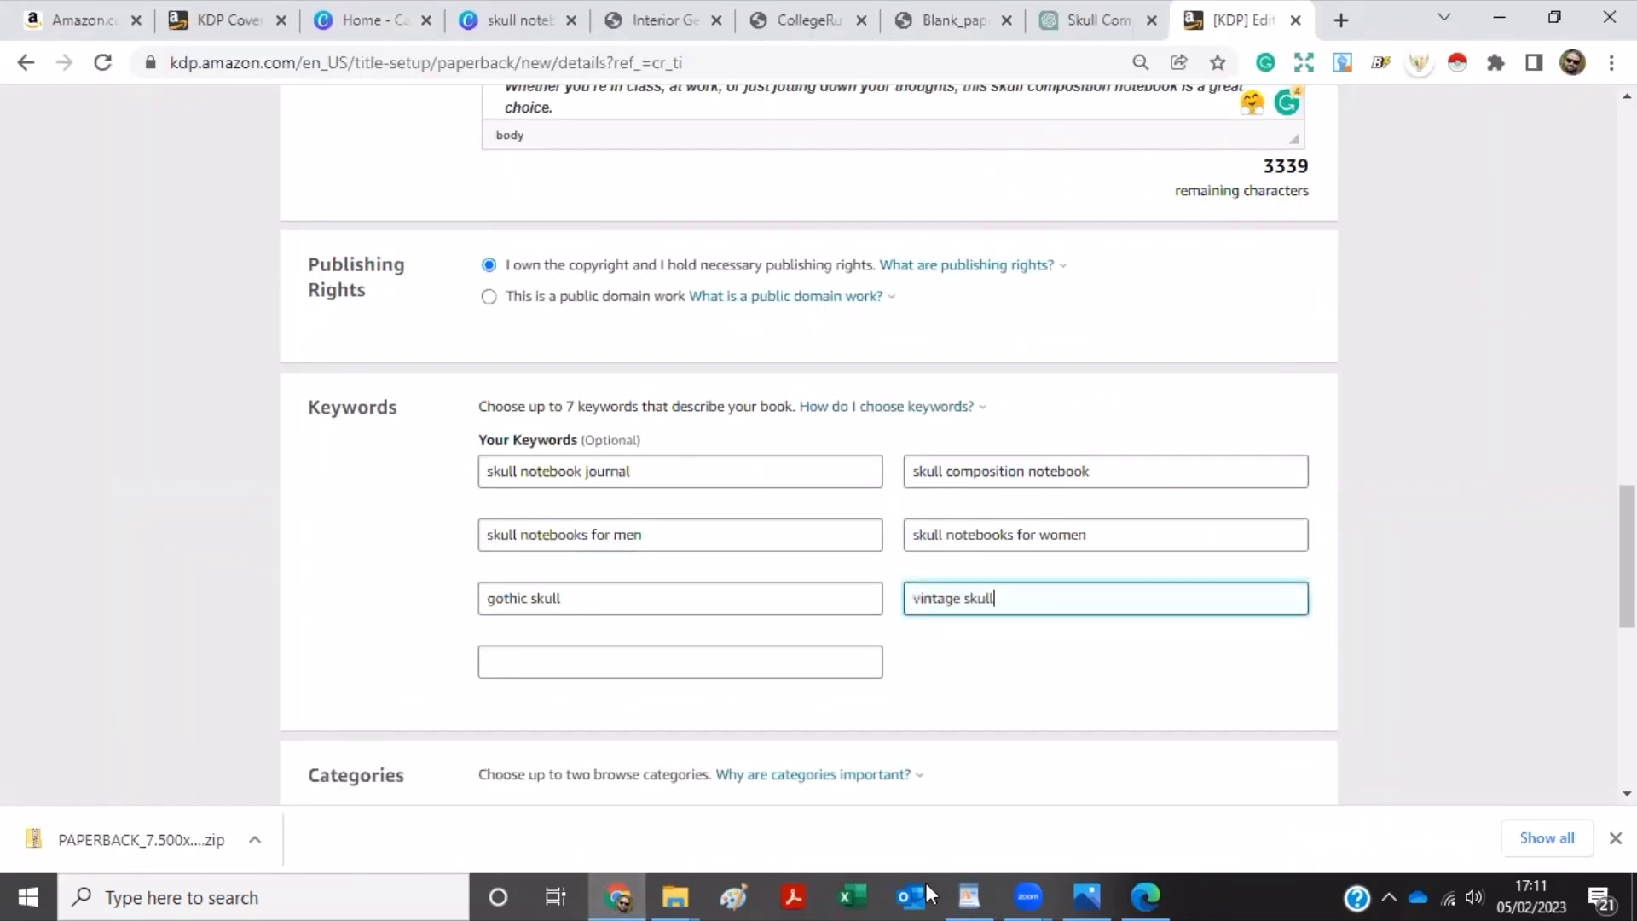
Copy "skulls cranium bones" from the WordPad notes into the seventh KDP keyword field.
left_click(976, 891)
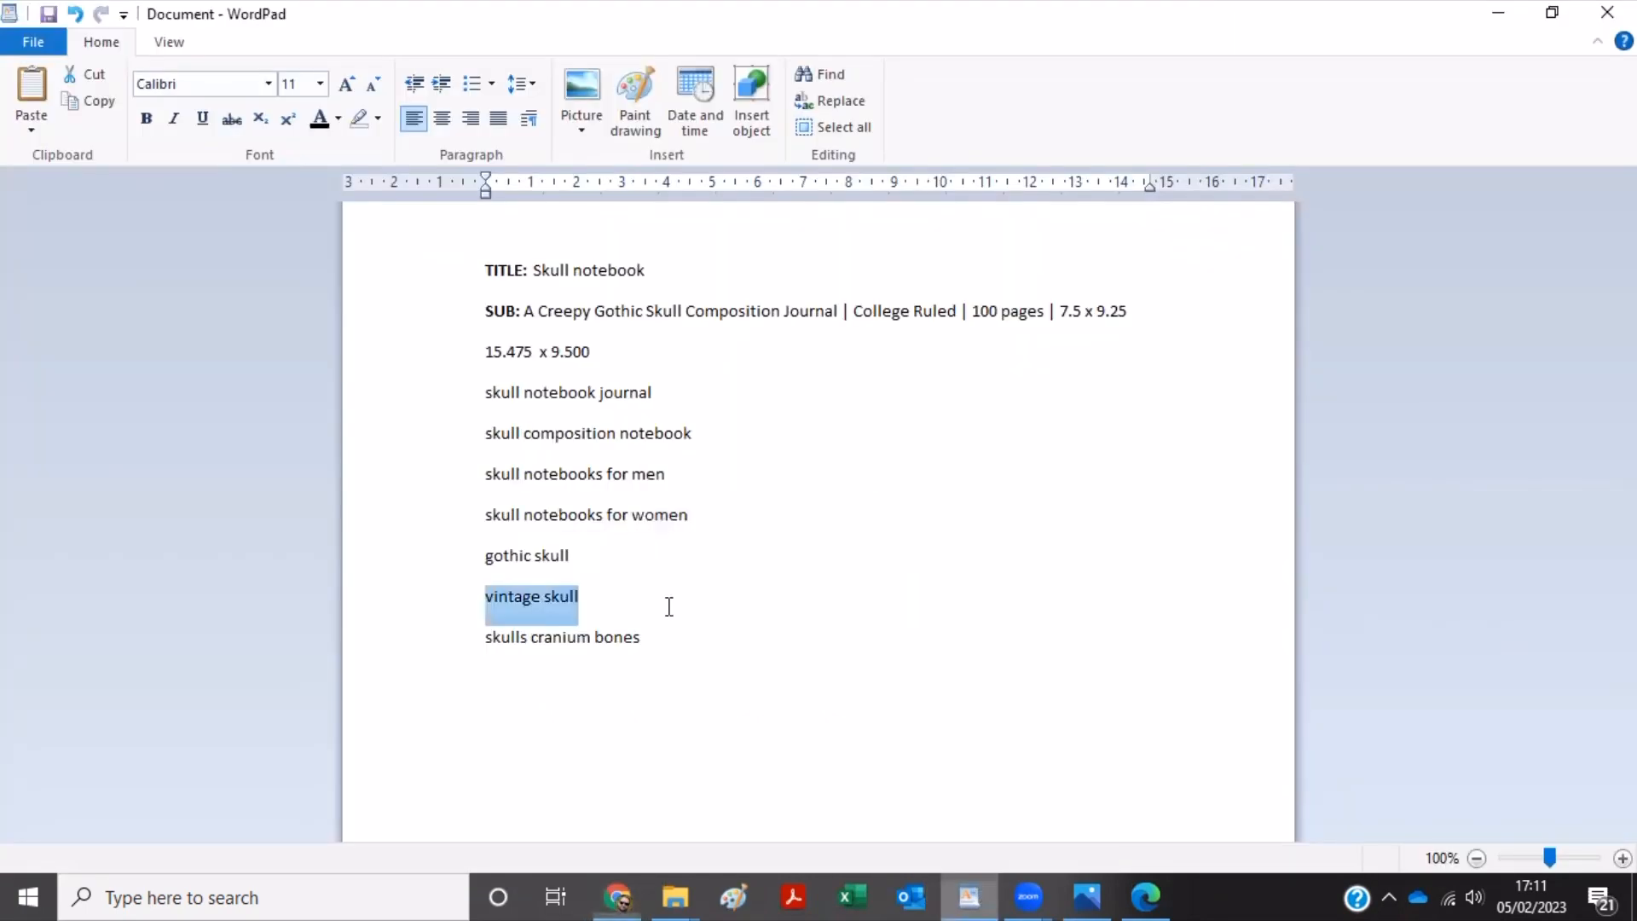
key("Down")
key("shift+End")
key("ctrl+c")
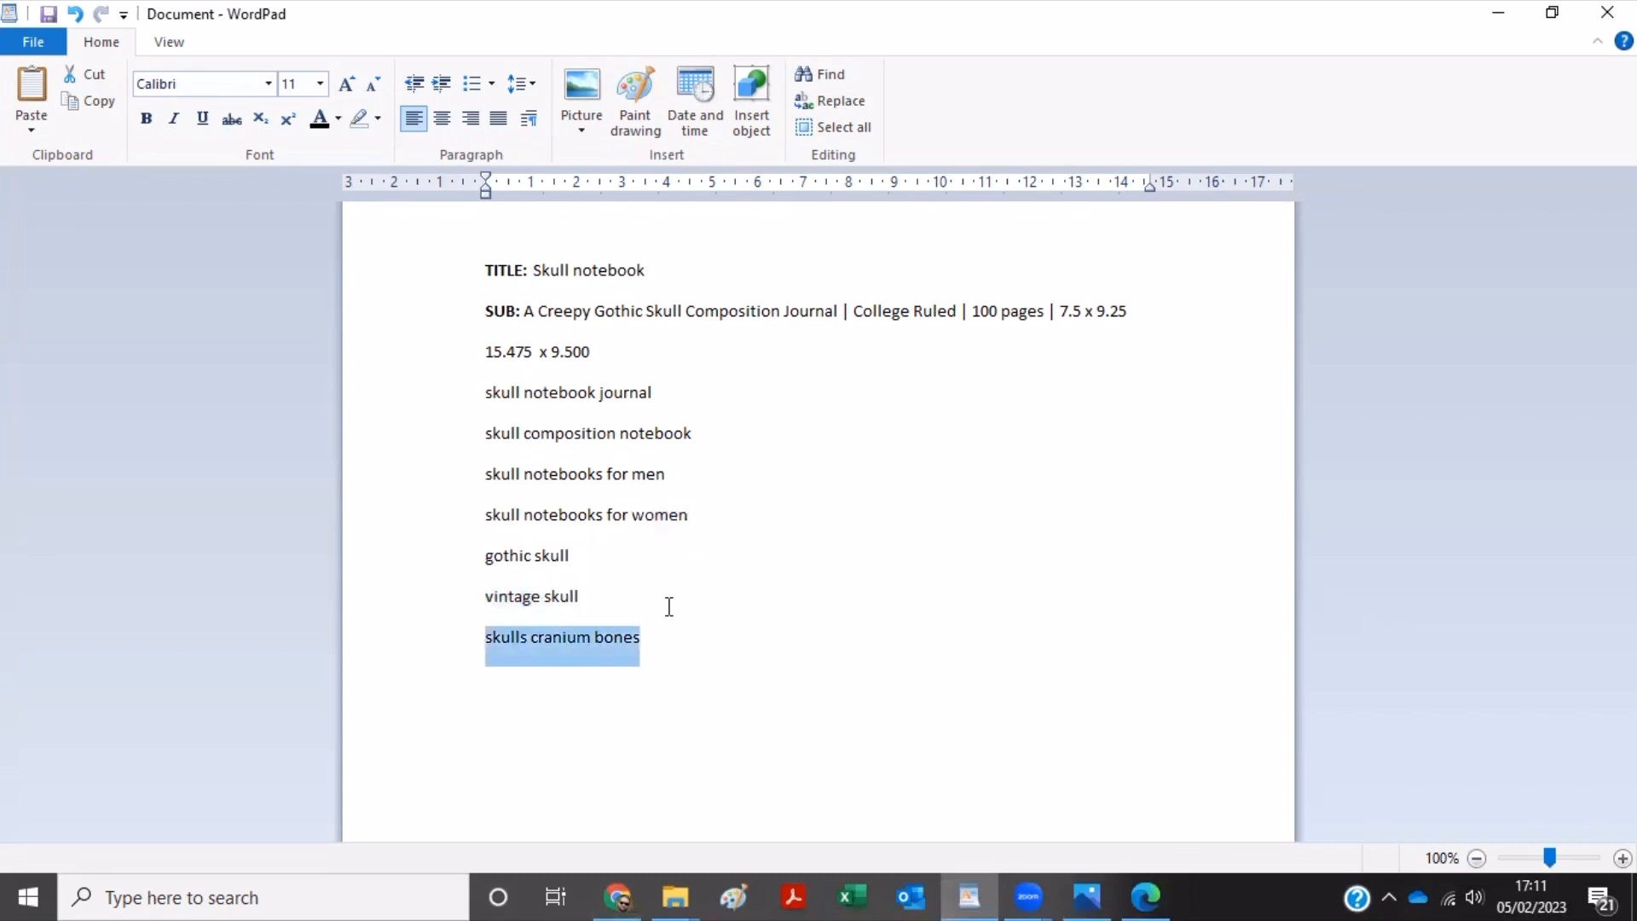
left_click(609, 891)
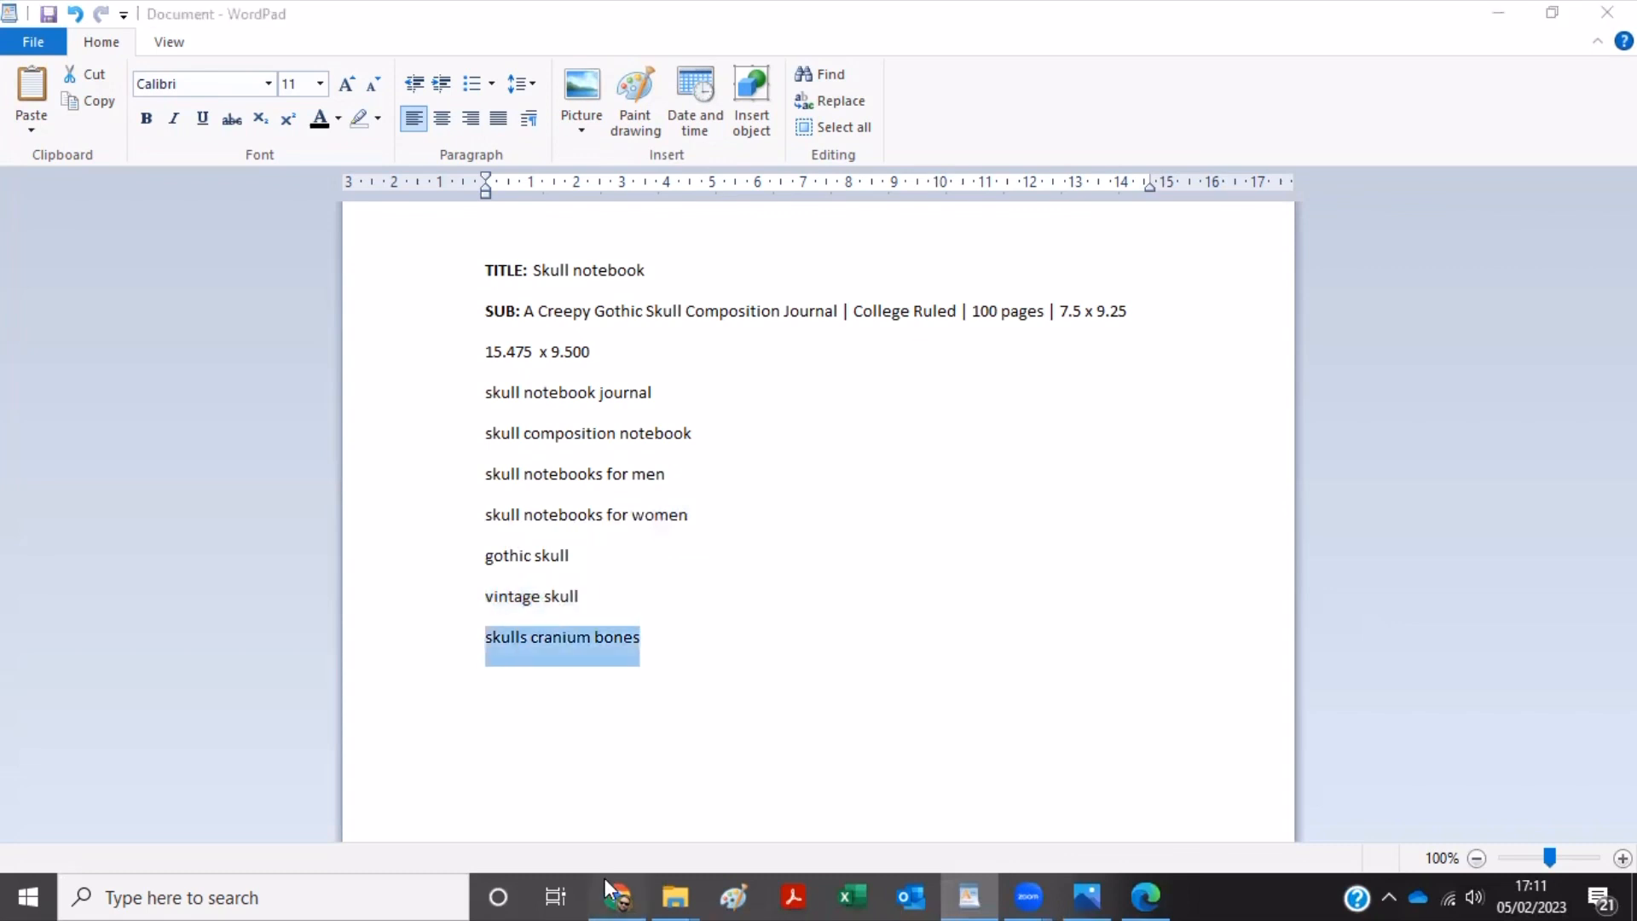
key("Tab")
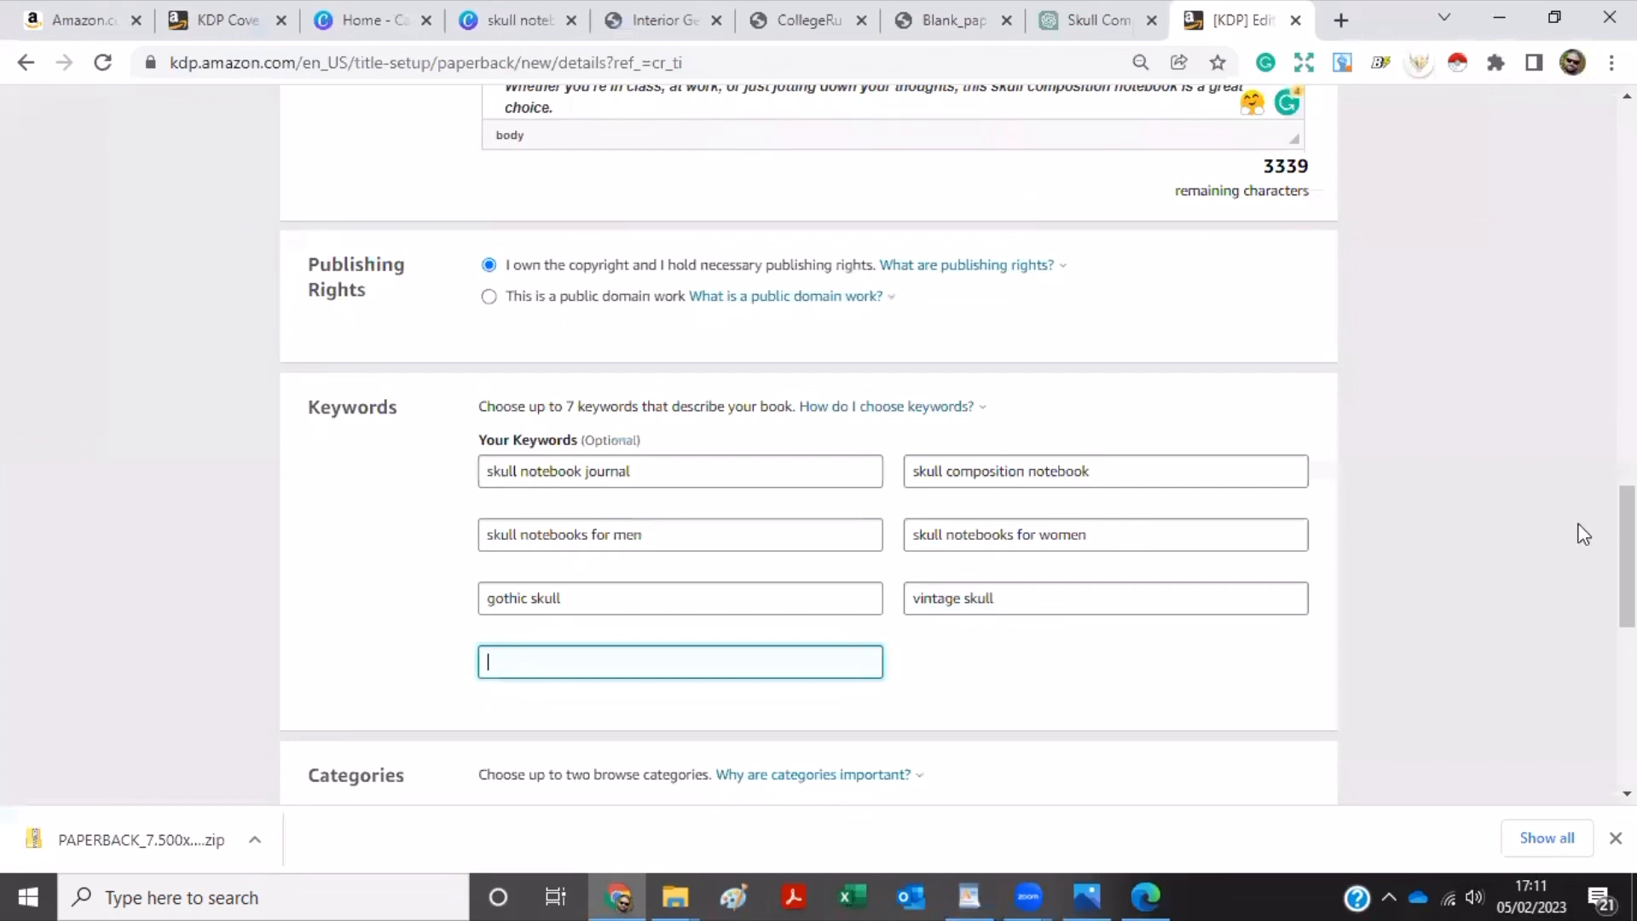
key("ctrl+v")
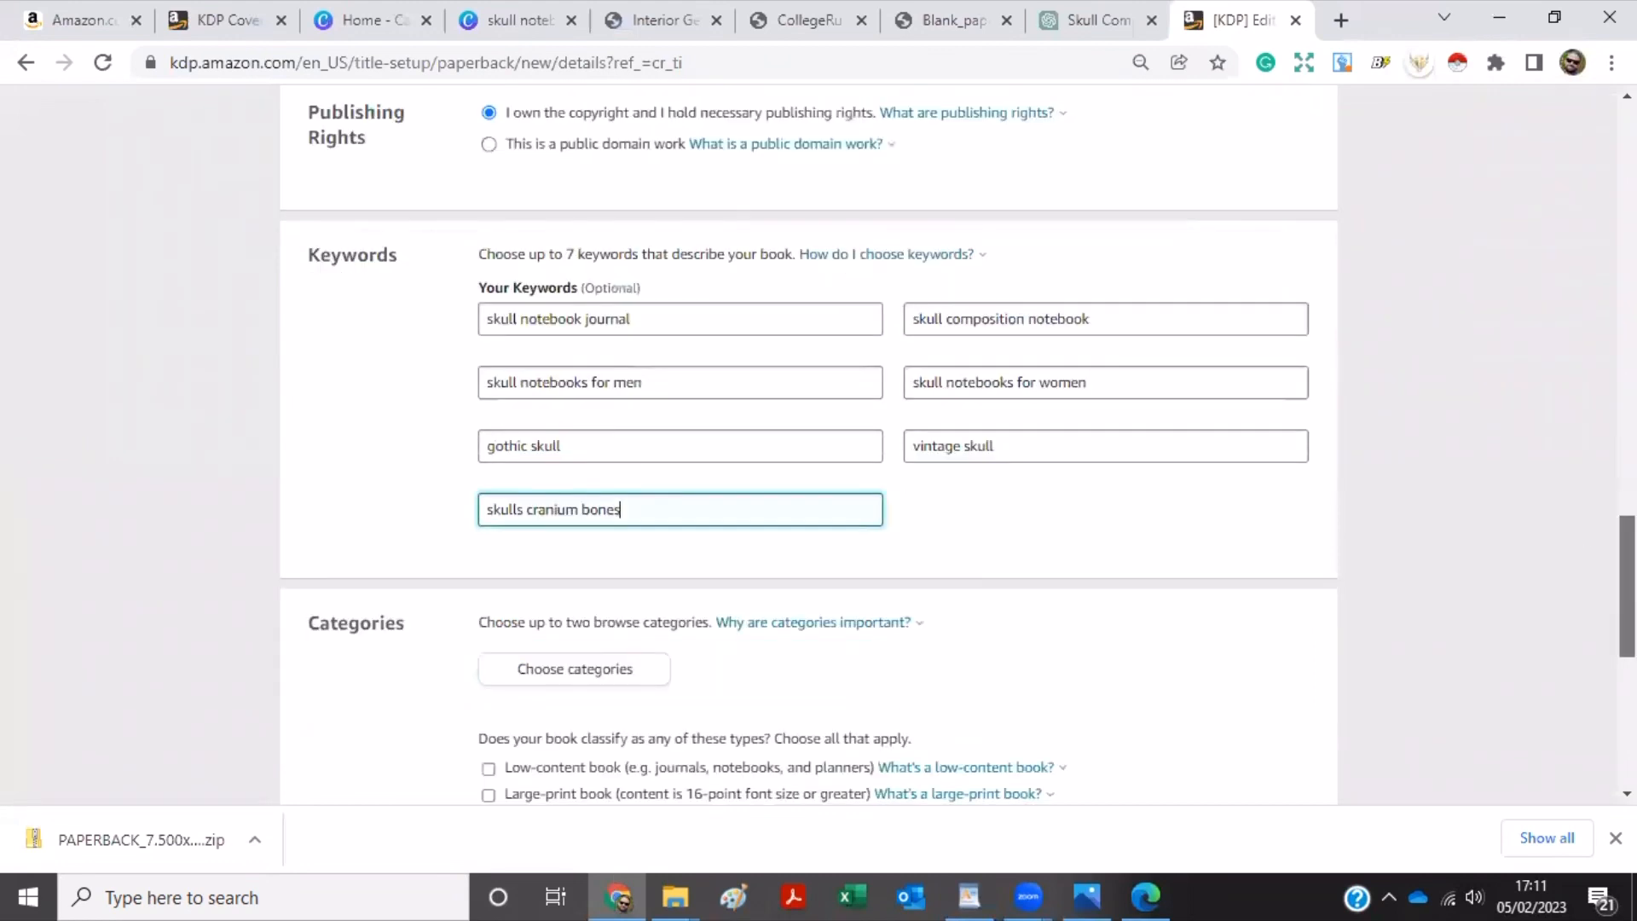
Open the book's category chooser and look through the Nonfiction subcategories for a suitable one.
scroll(809, 443, "down", 4)
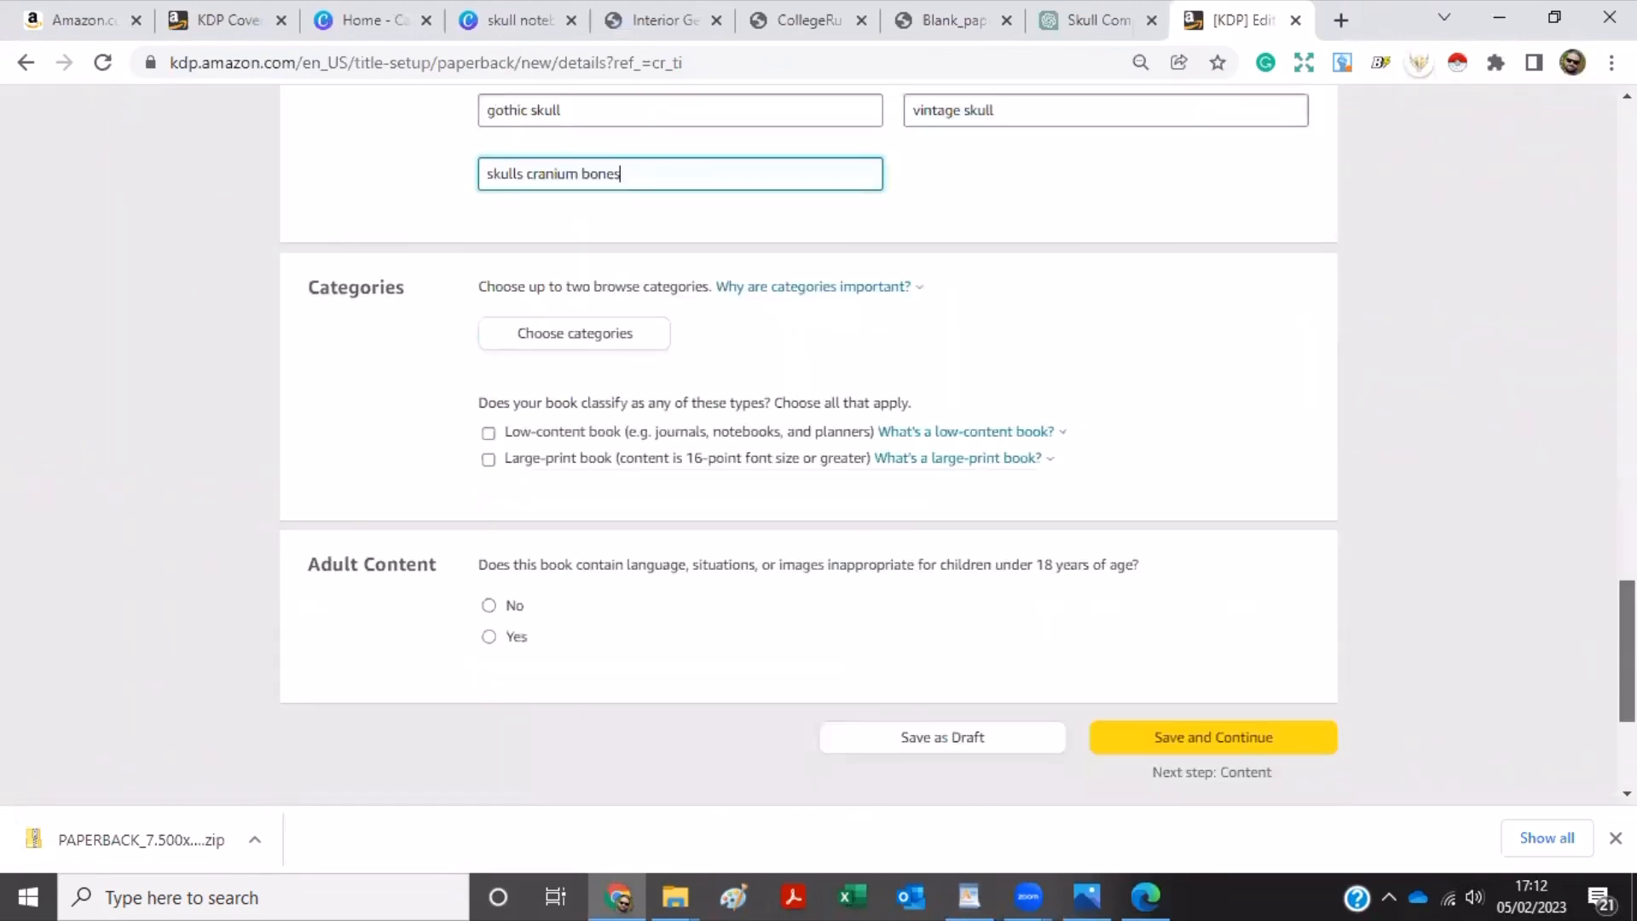
left_click(620, 341)
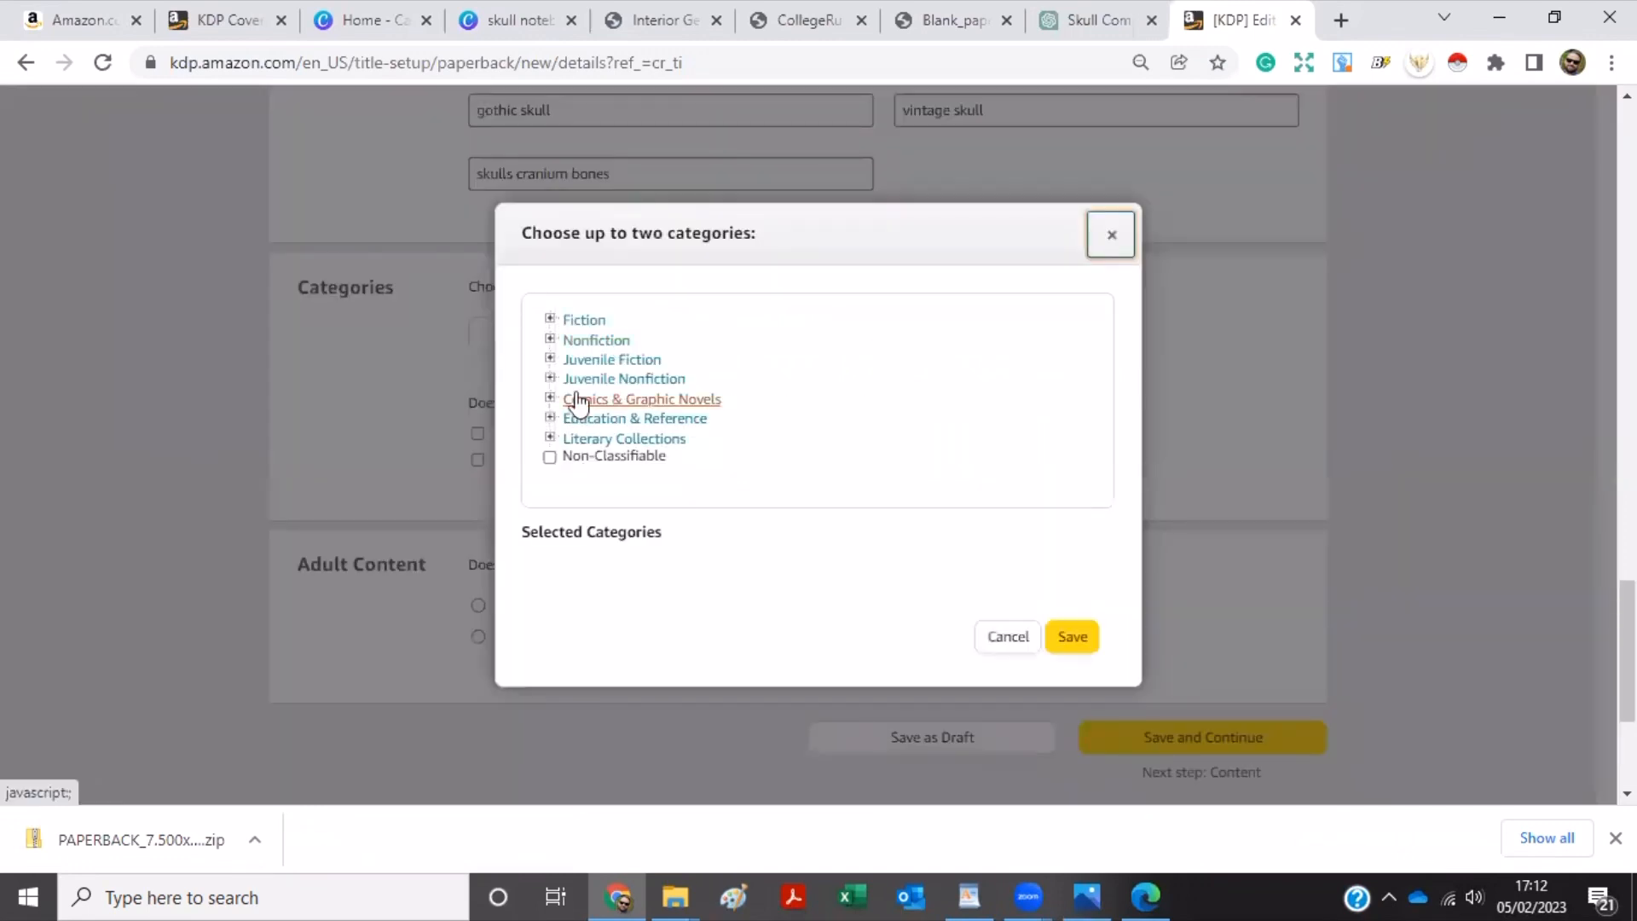
left_click(588, 340)
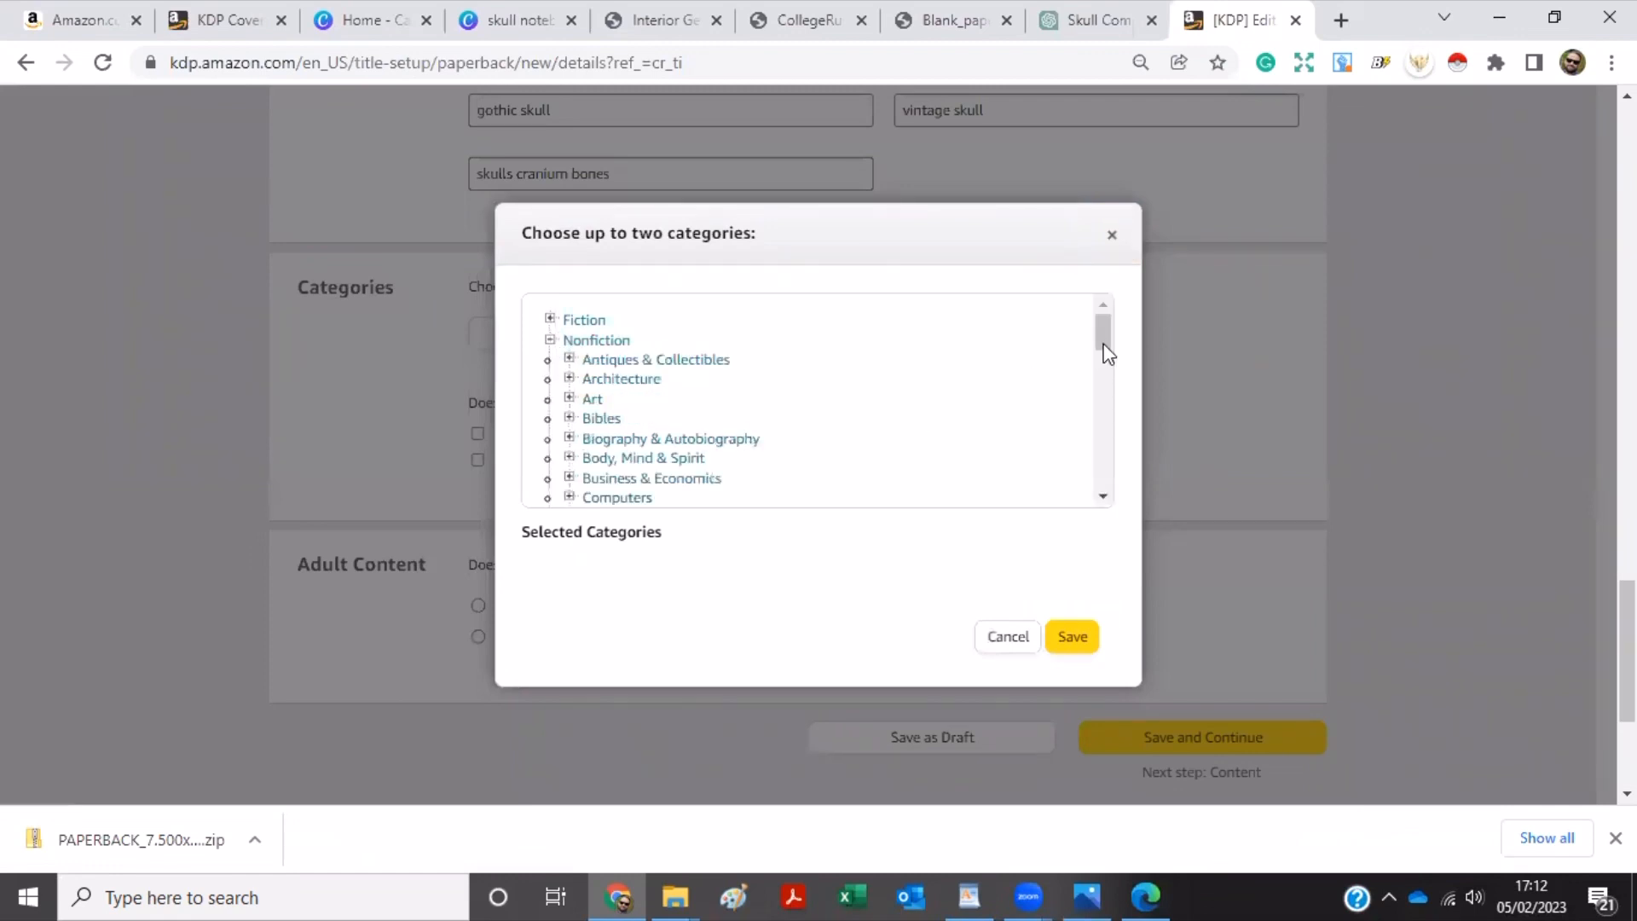
scroll(1106, 366, "down", 1)
scroll(1113, 380, "down", 3)
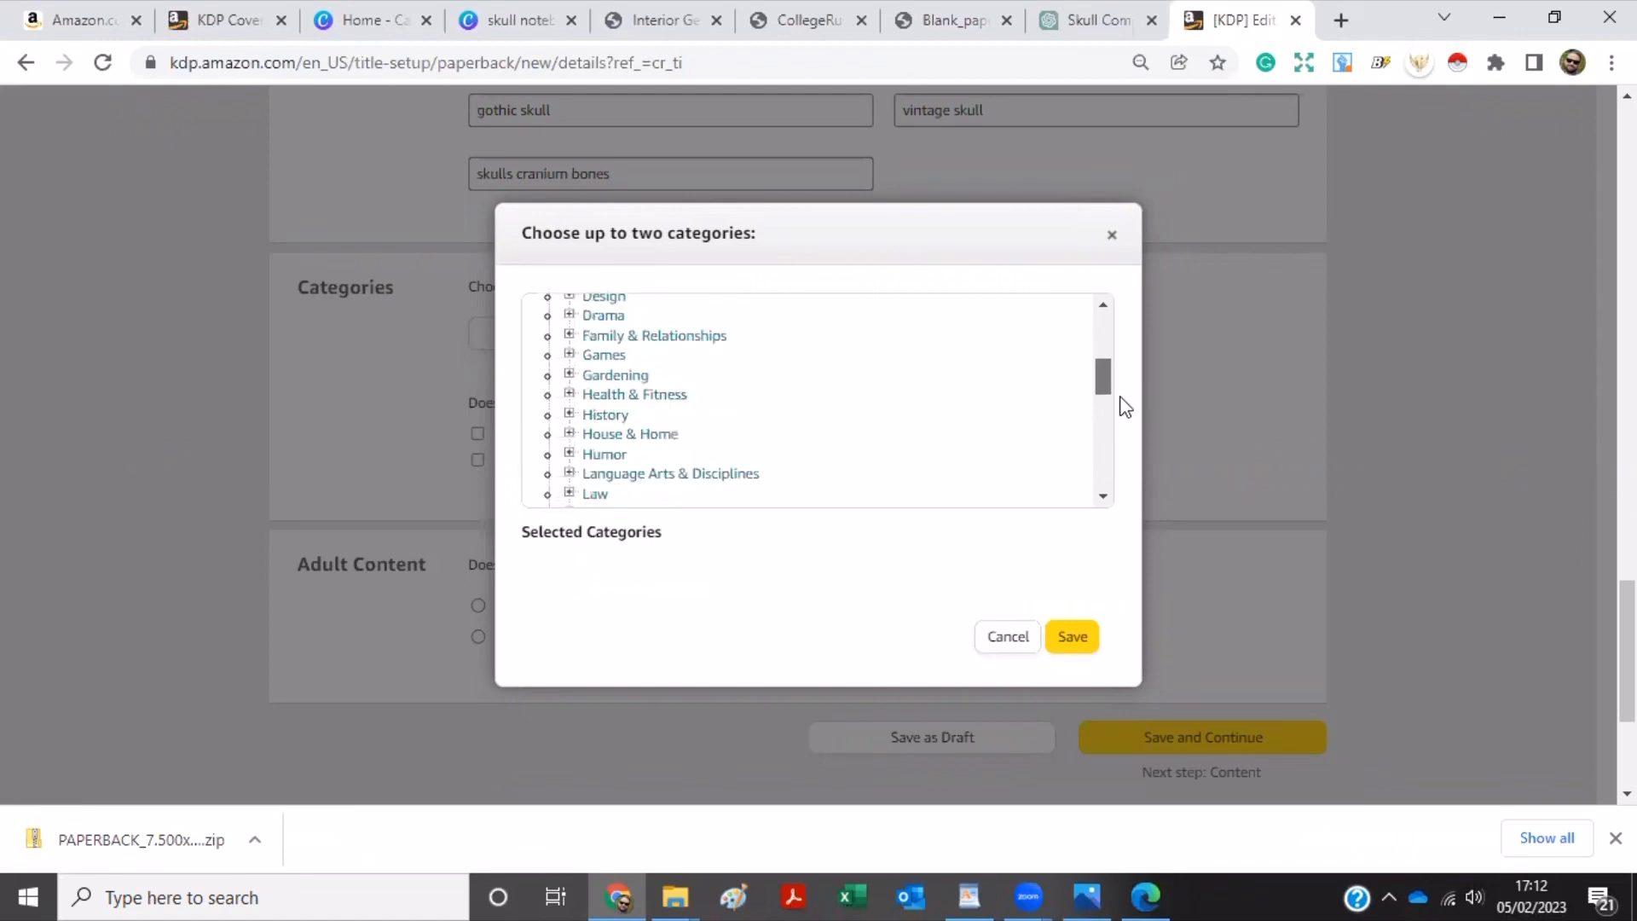
scroll(1119, 401, "down", 1)
scroll(1123, 416, "down", 1)
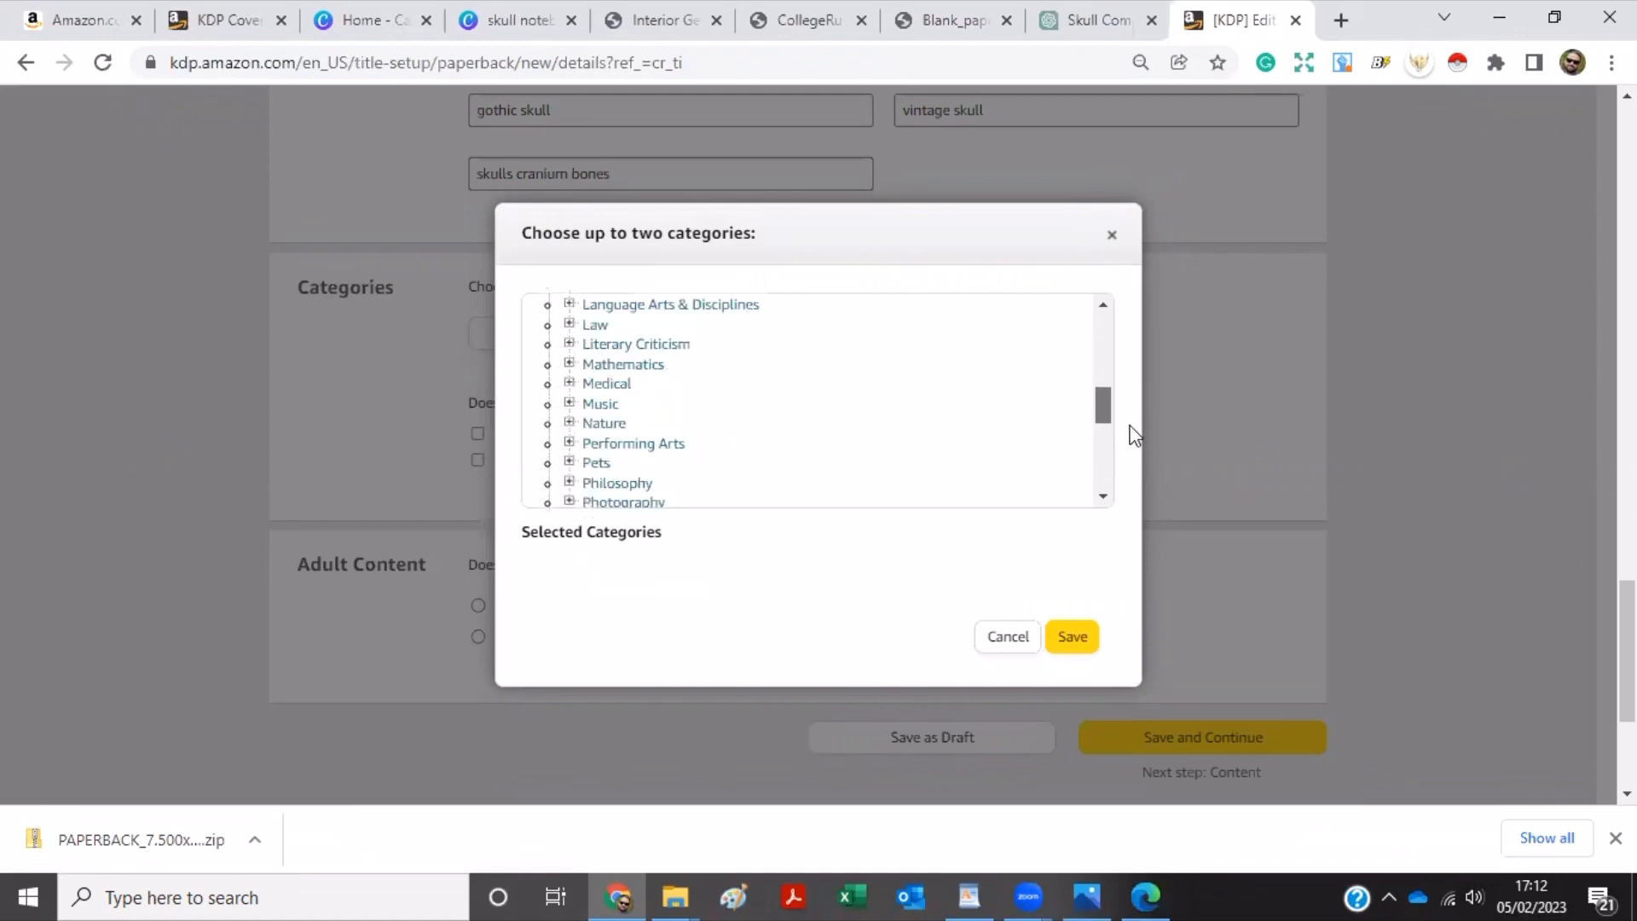
scroll(1131, 430, "down", 1)
scroll(1139, 452, "down", 1)
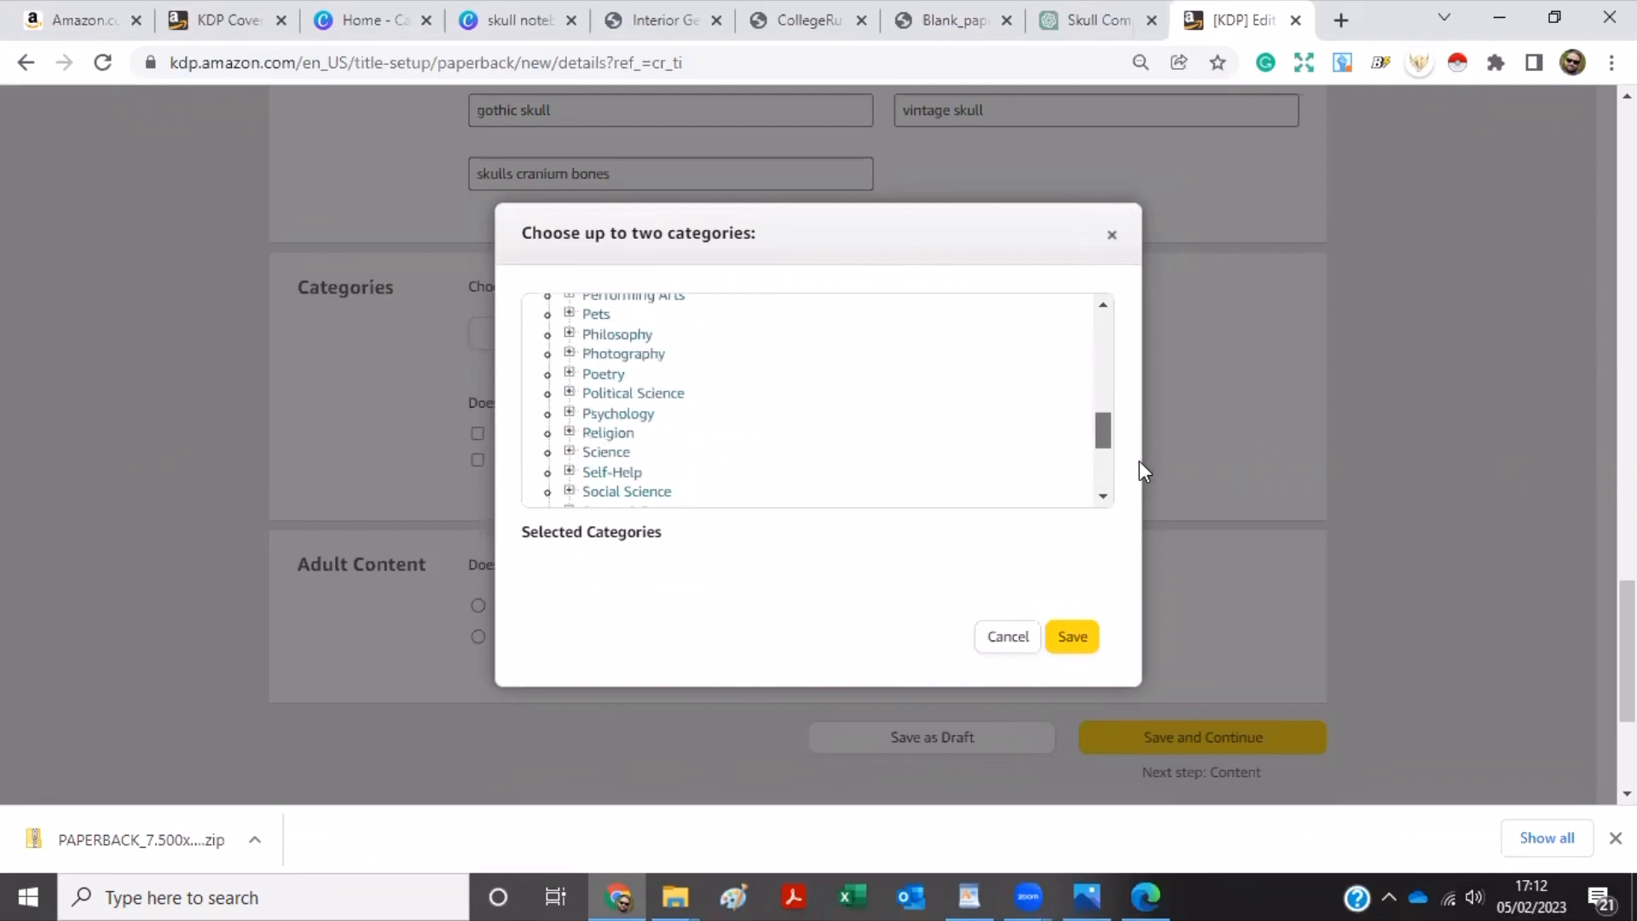
scroll(1143, 472, "down", 1)
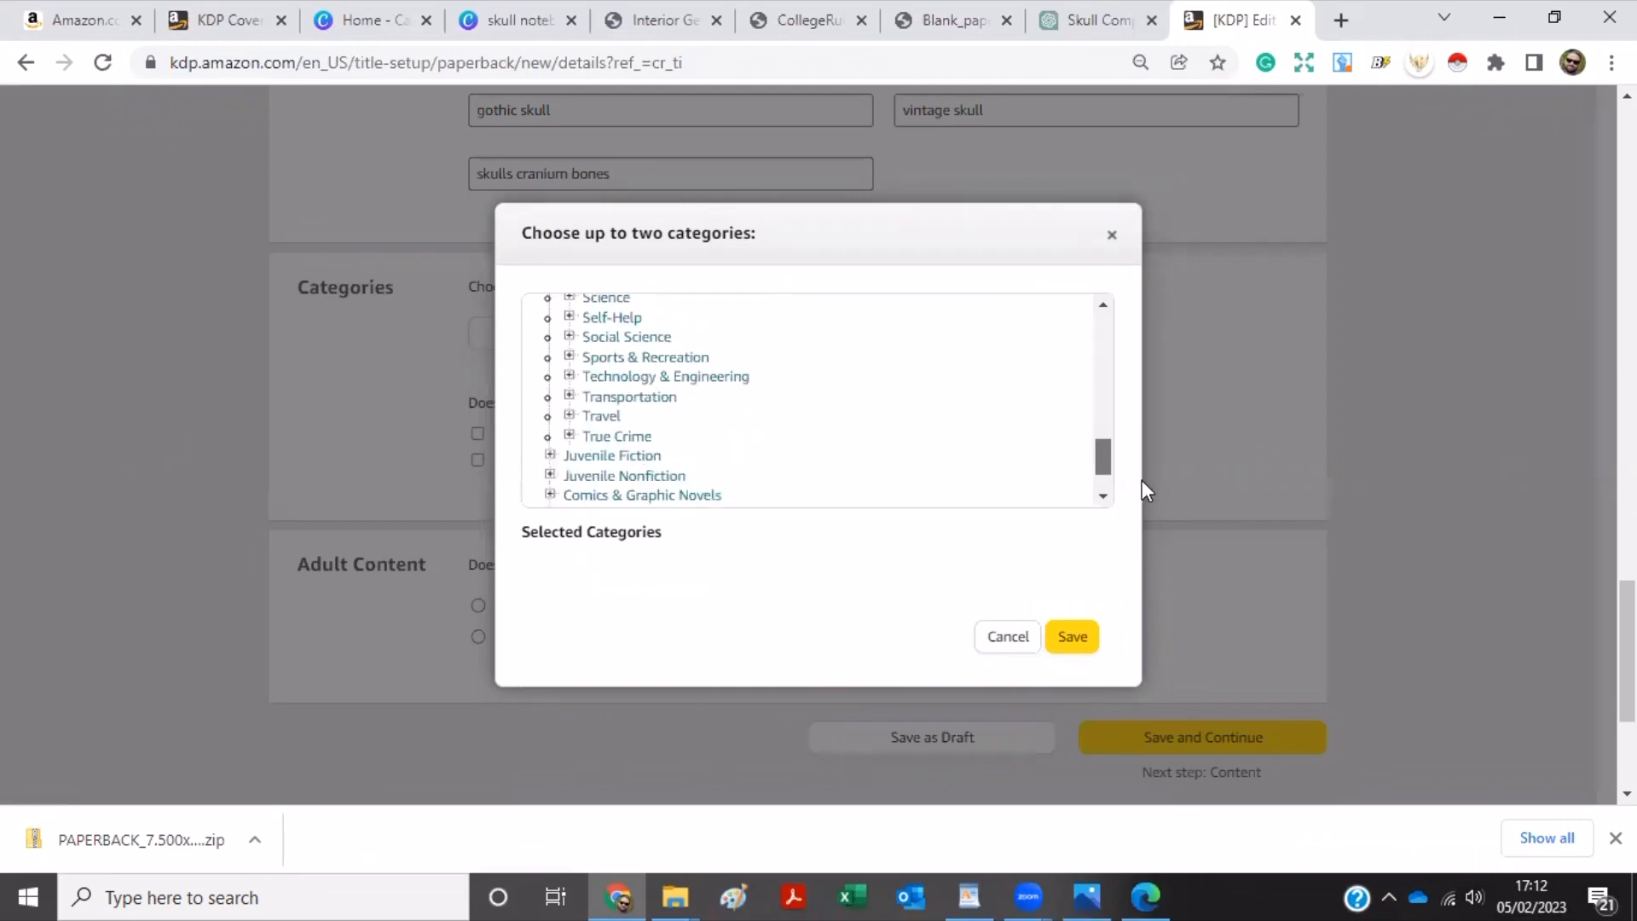
left_click_drag(1142, 479, 1137, 499)
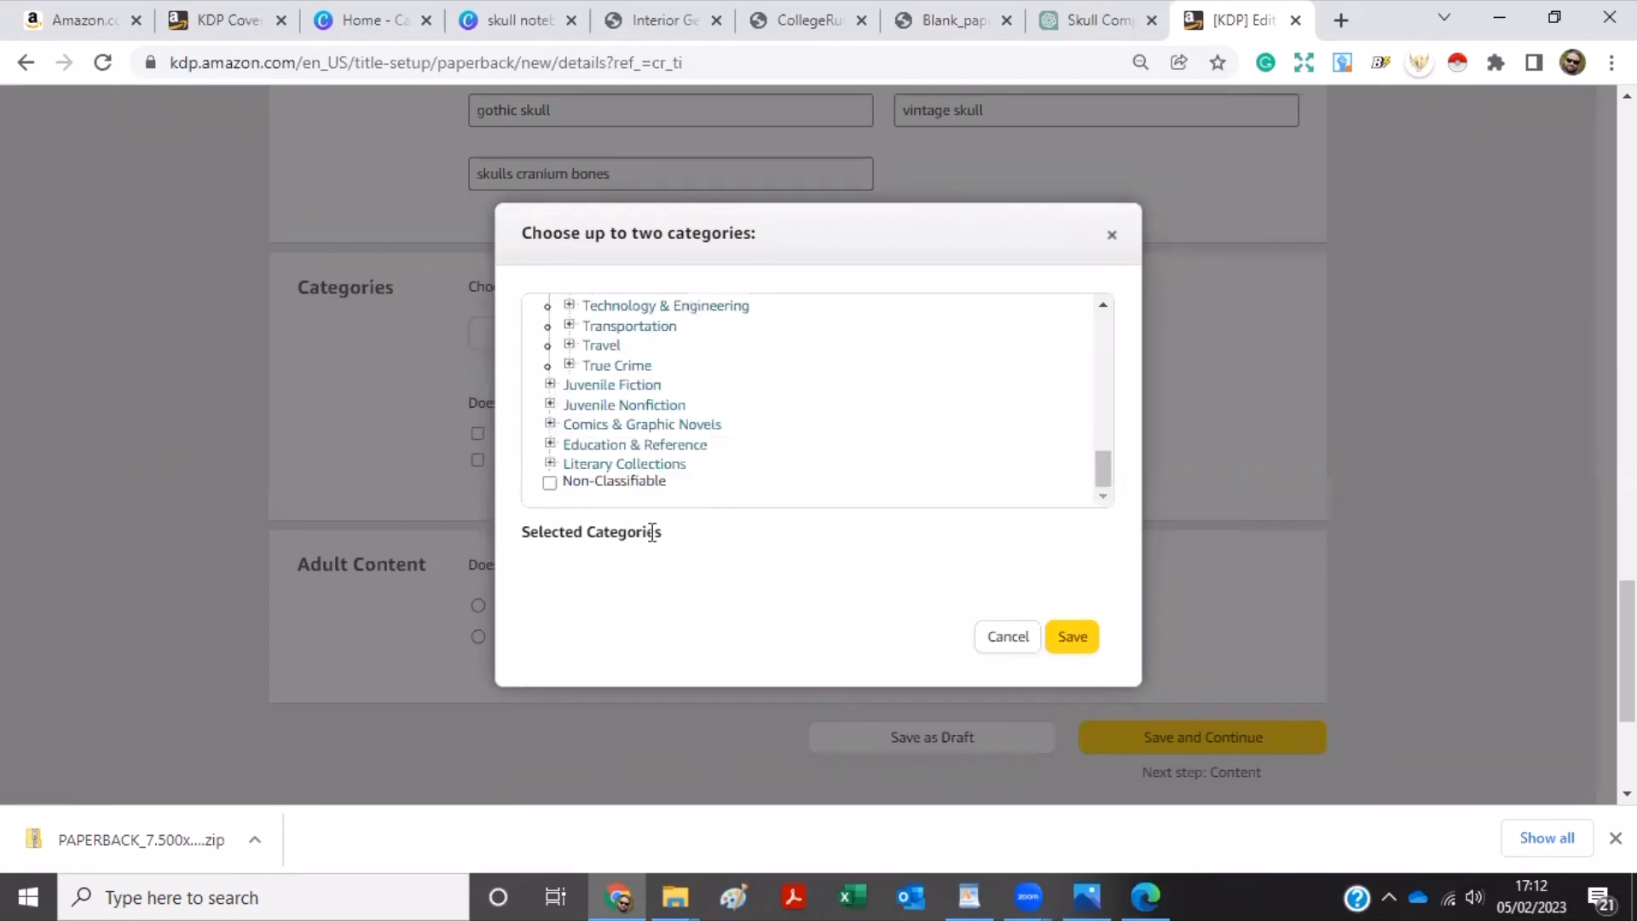
Select Education & Reference > Study Aids > Book Notes as the book's first category.
left_click(550, 444)
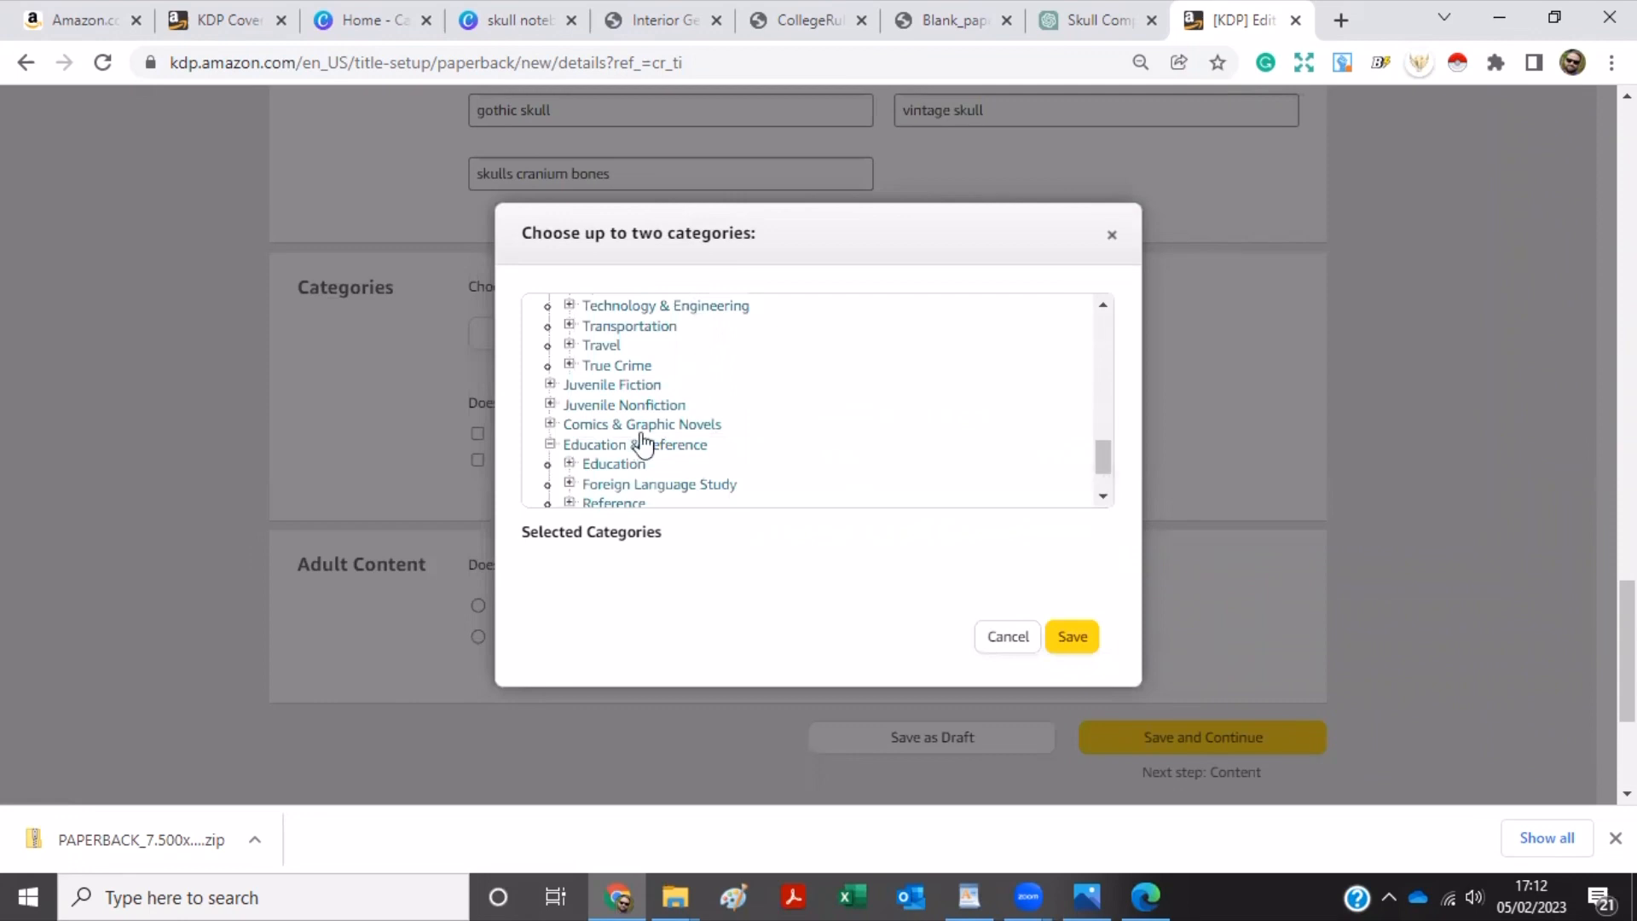
scroll(641, 444, "down", 1)
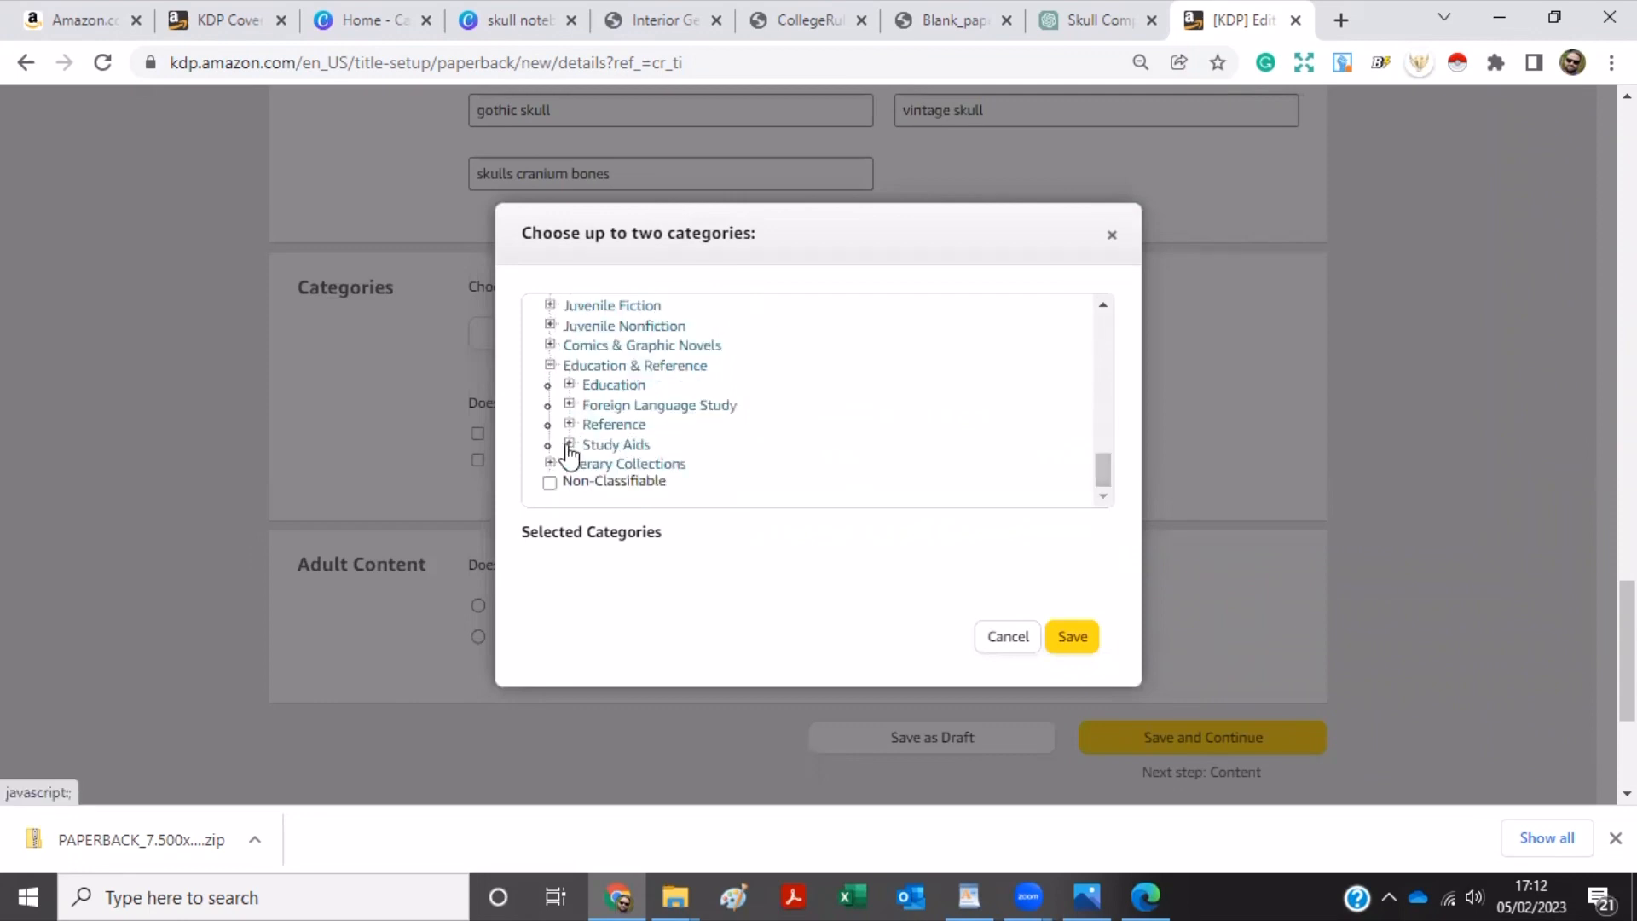
left_click(569, 445)
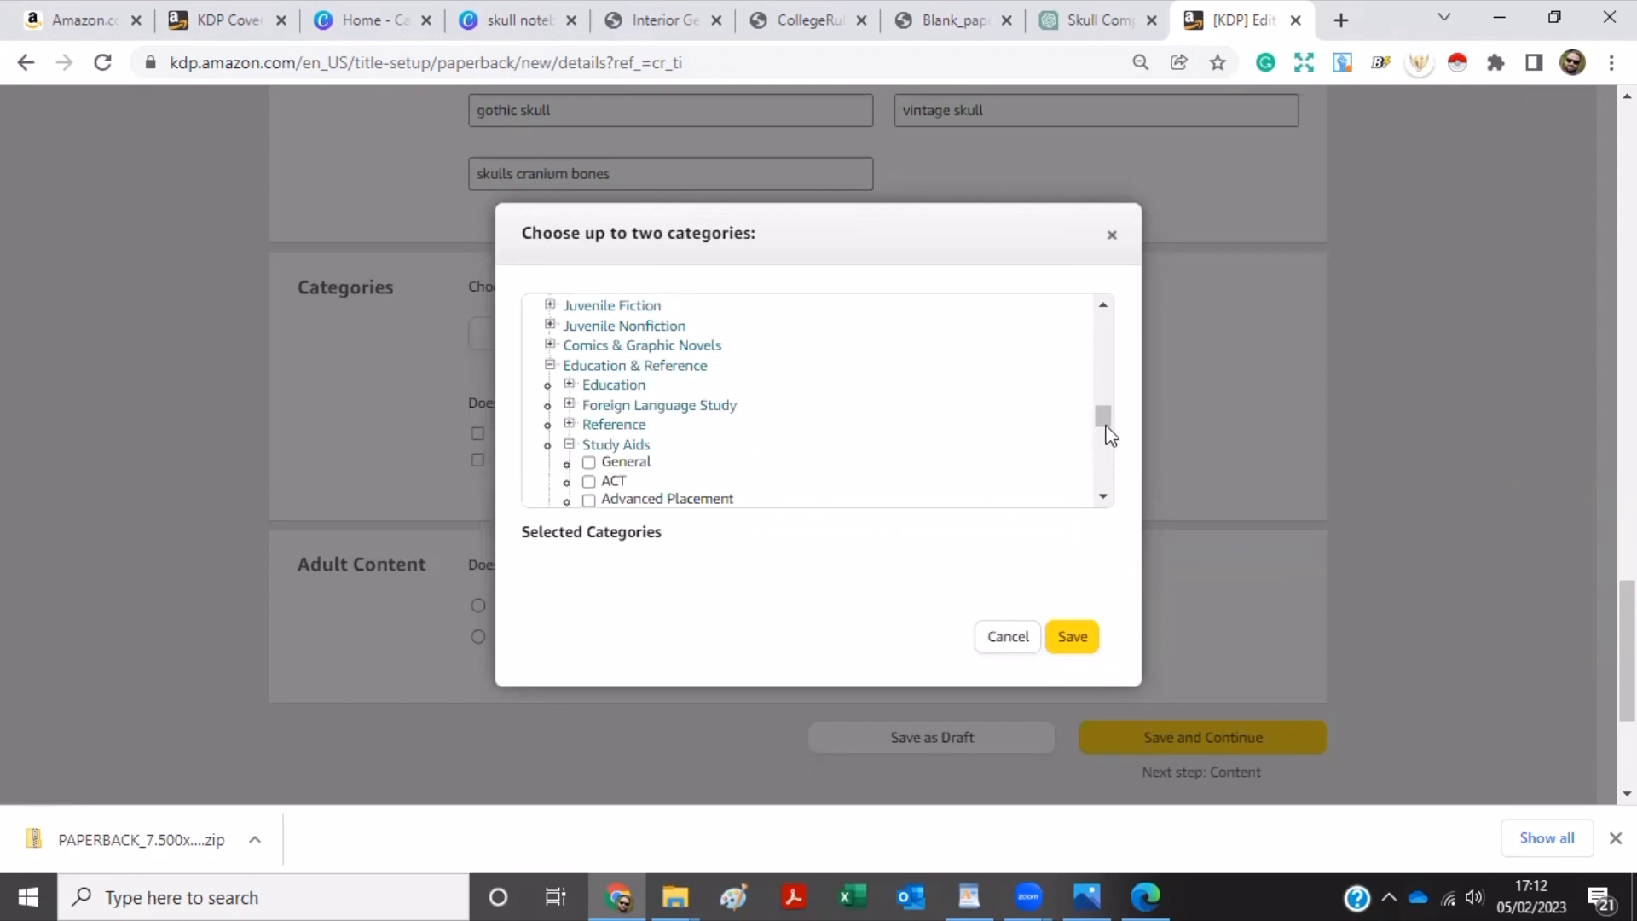
scroll(1108, 435, "down", 2)
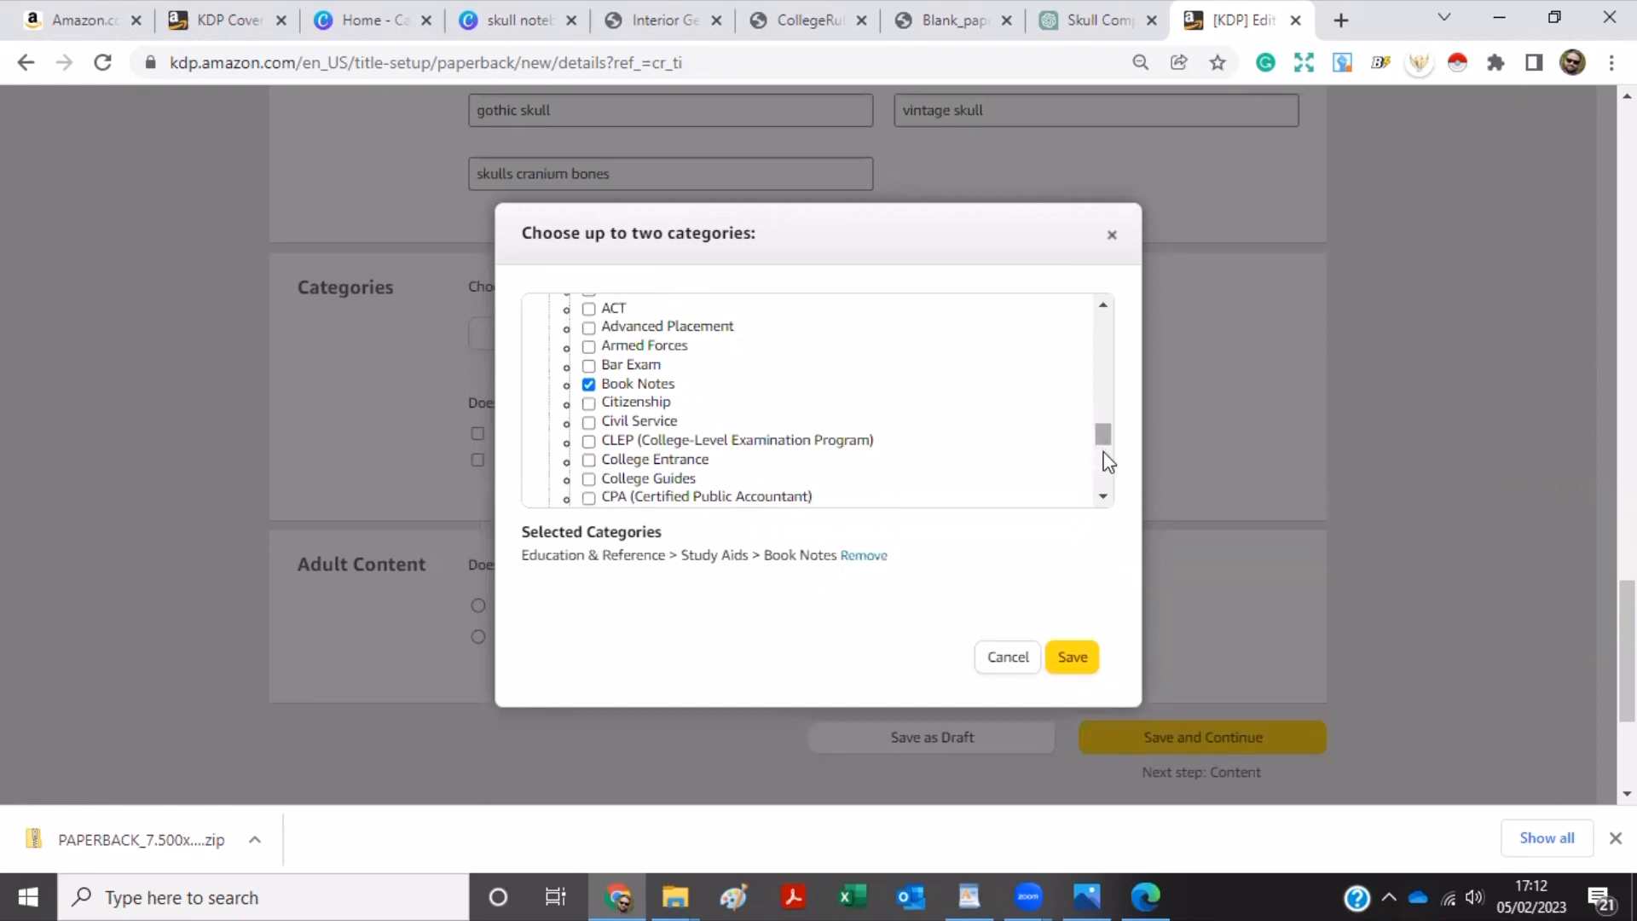
Add Nonfiction > Language Arts & Disciplines > Composition & Creative Writing as the second category and save the category selection.
scroll(1110, 466, "down", 2)
scroll(1113, 468, "down", 2)
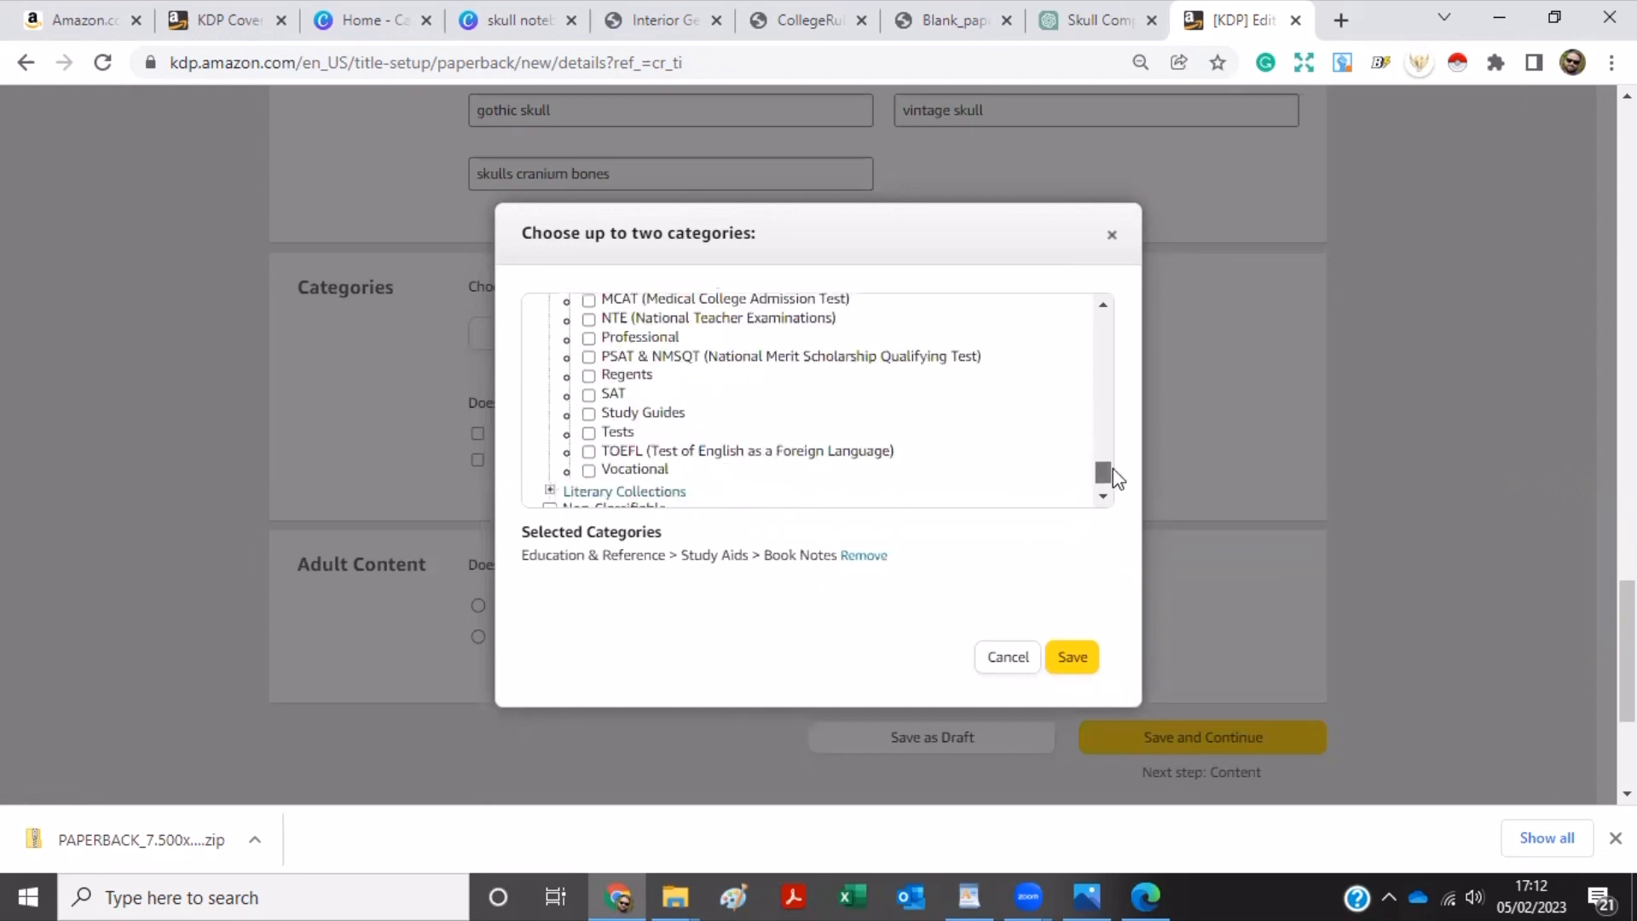
scroll(1119, 452, "down", 1)
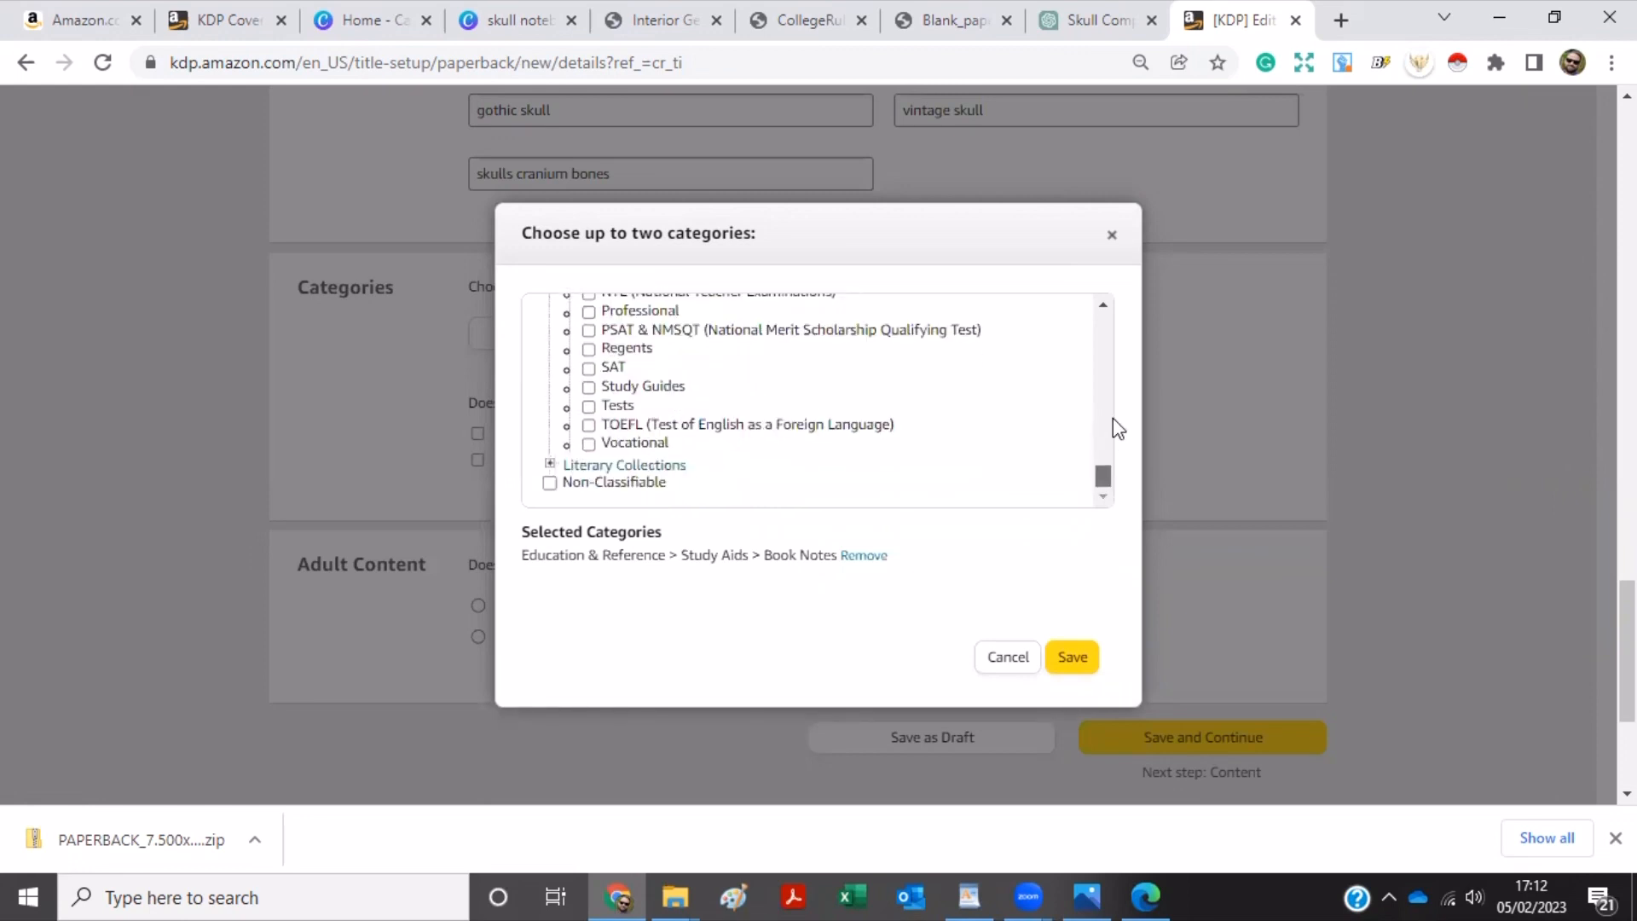
scroll(1117, 422, "up", 5)
scroll(1113, 411, "up", 2)
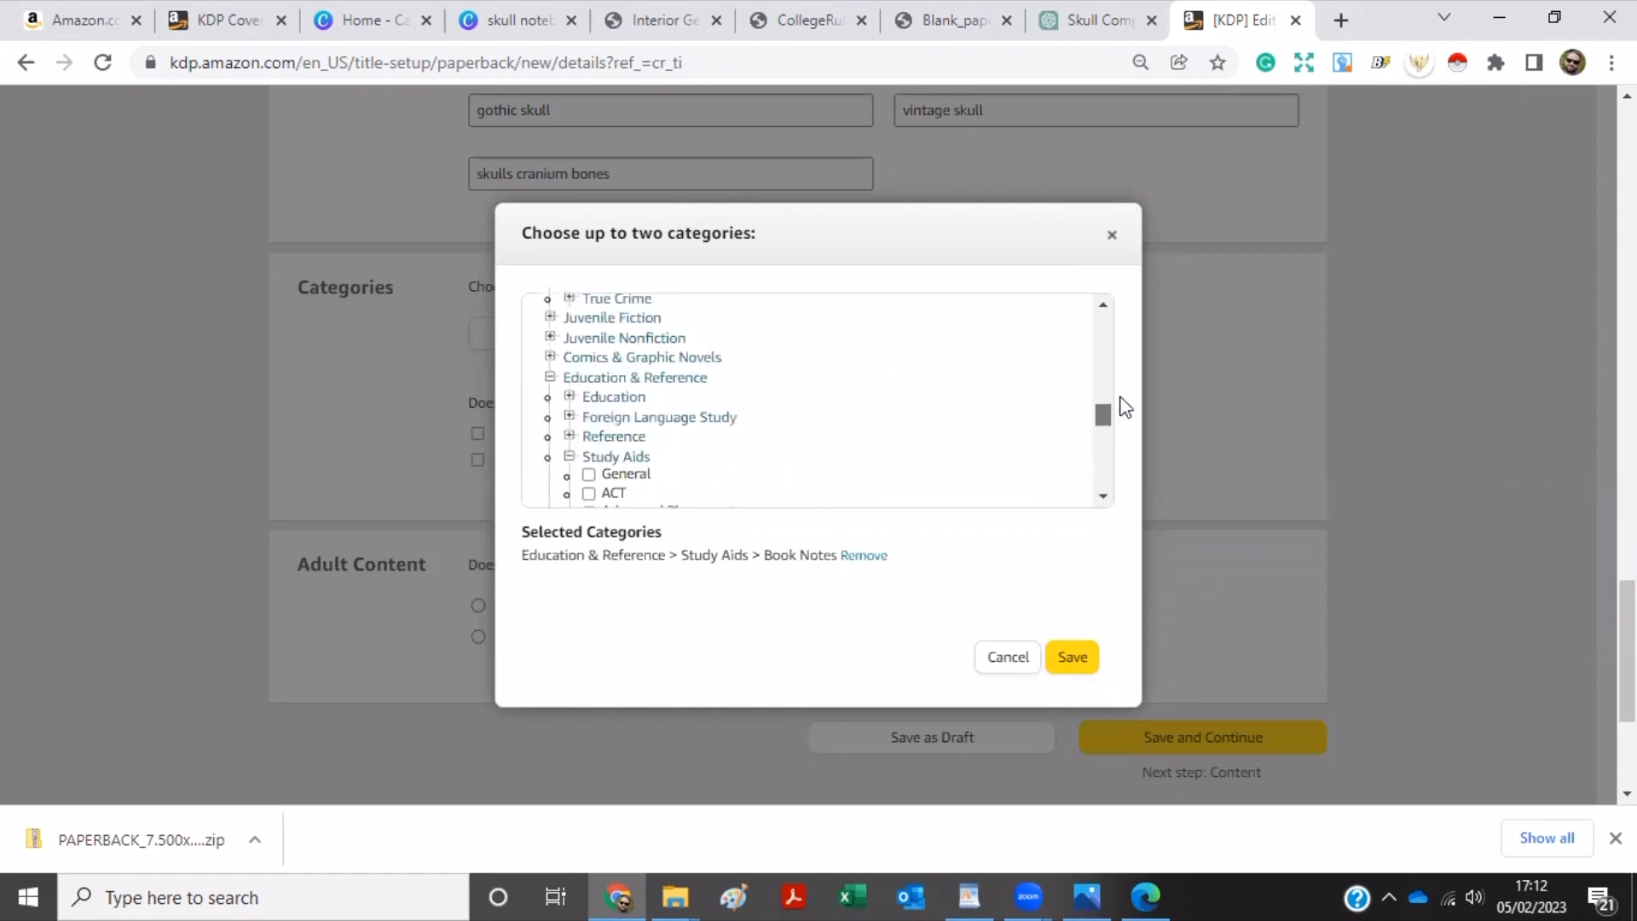
scroll(1124, 403, "up", 3)
scroll(1123, 402, "up", 1)
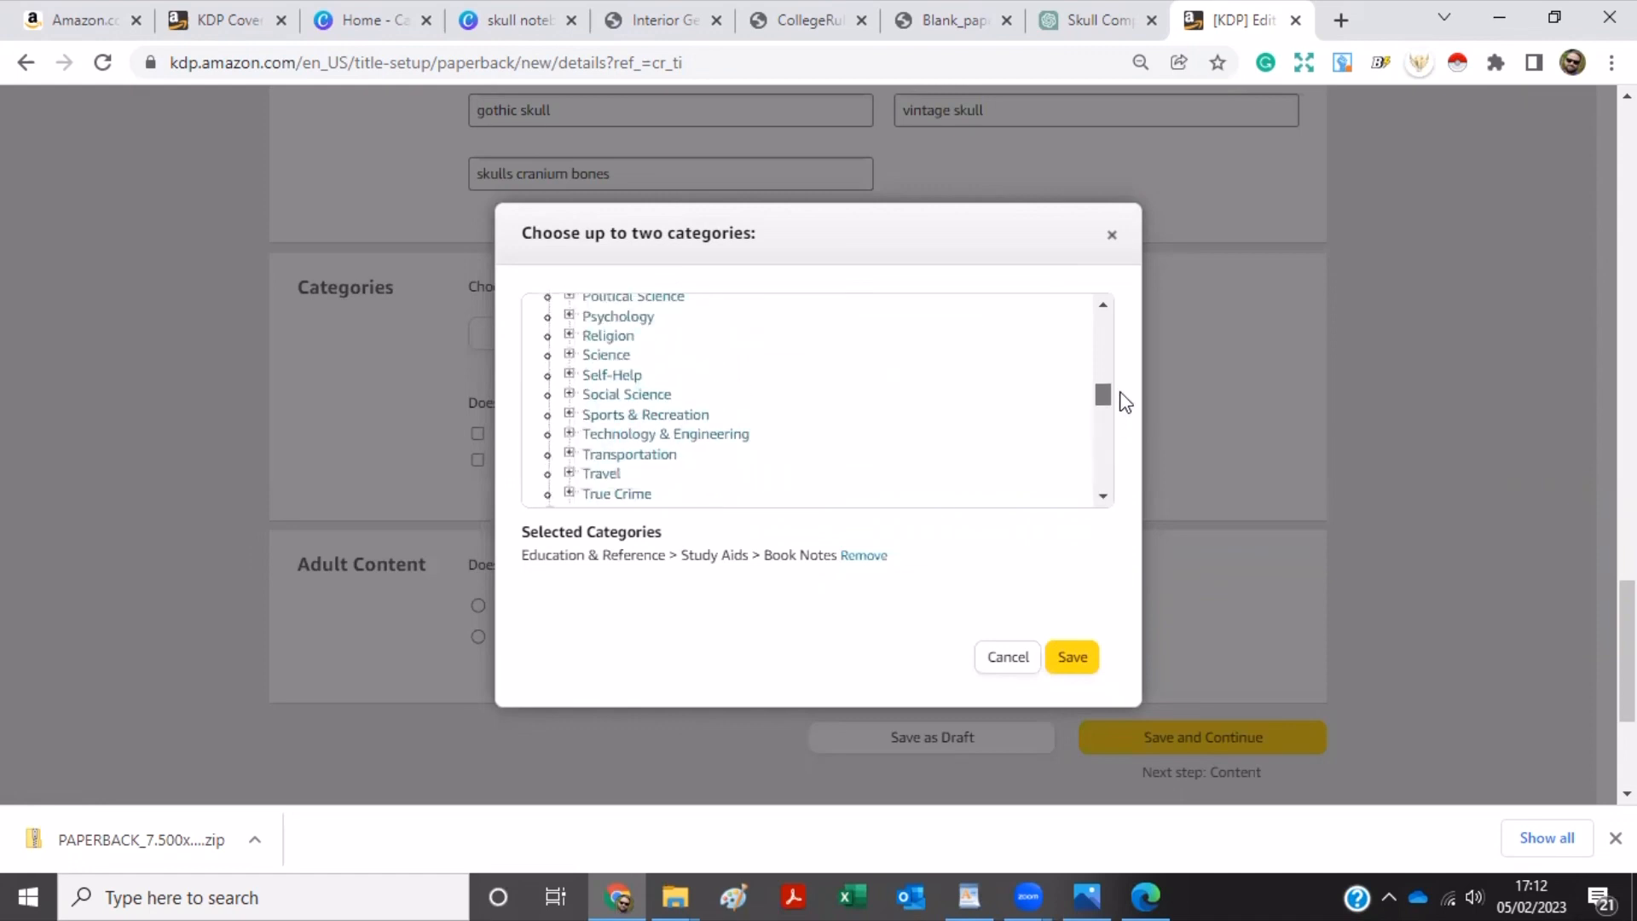
scroll(1121, 399, "up", 1)
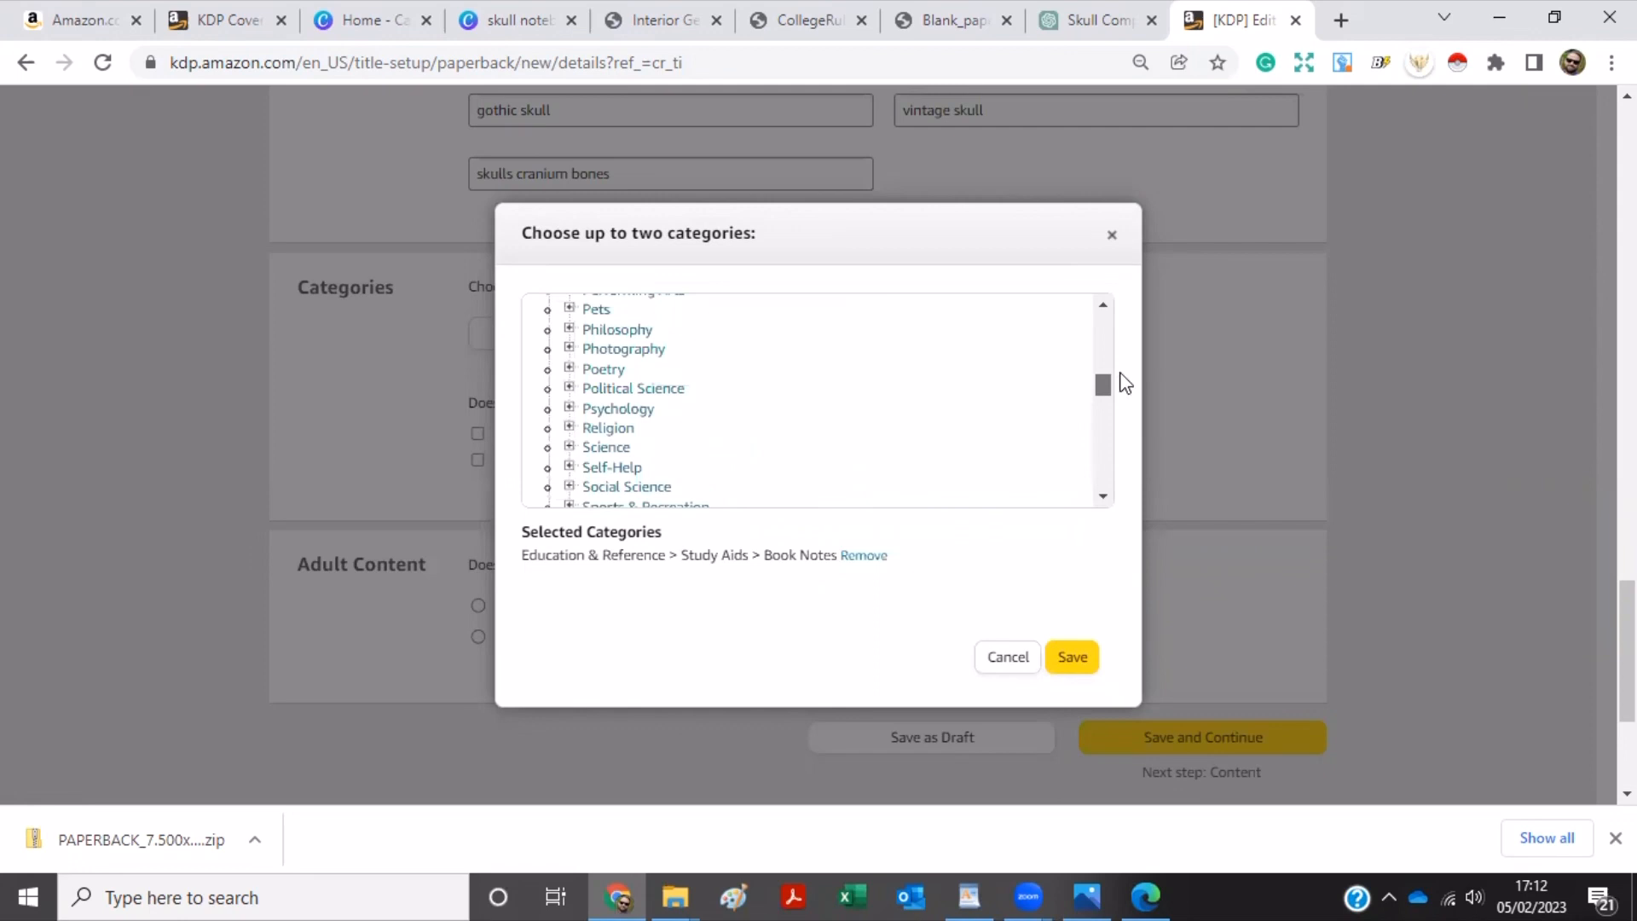
scroll(1126, 382, "up", 1)
scroll(1125, 375, "up", 1)
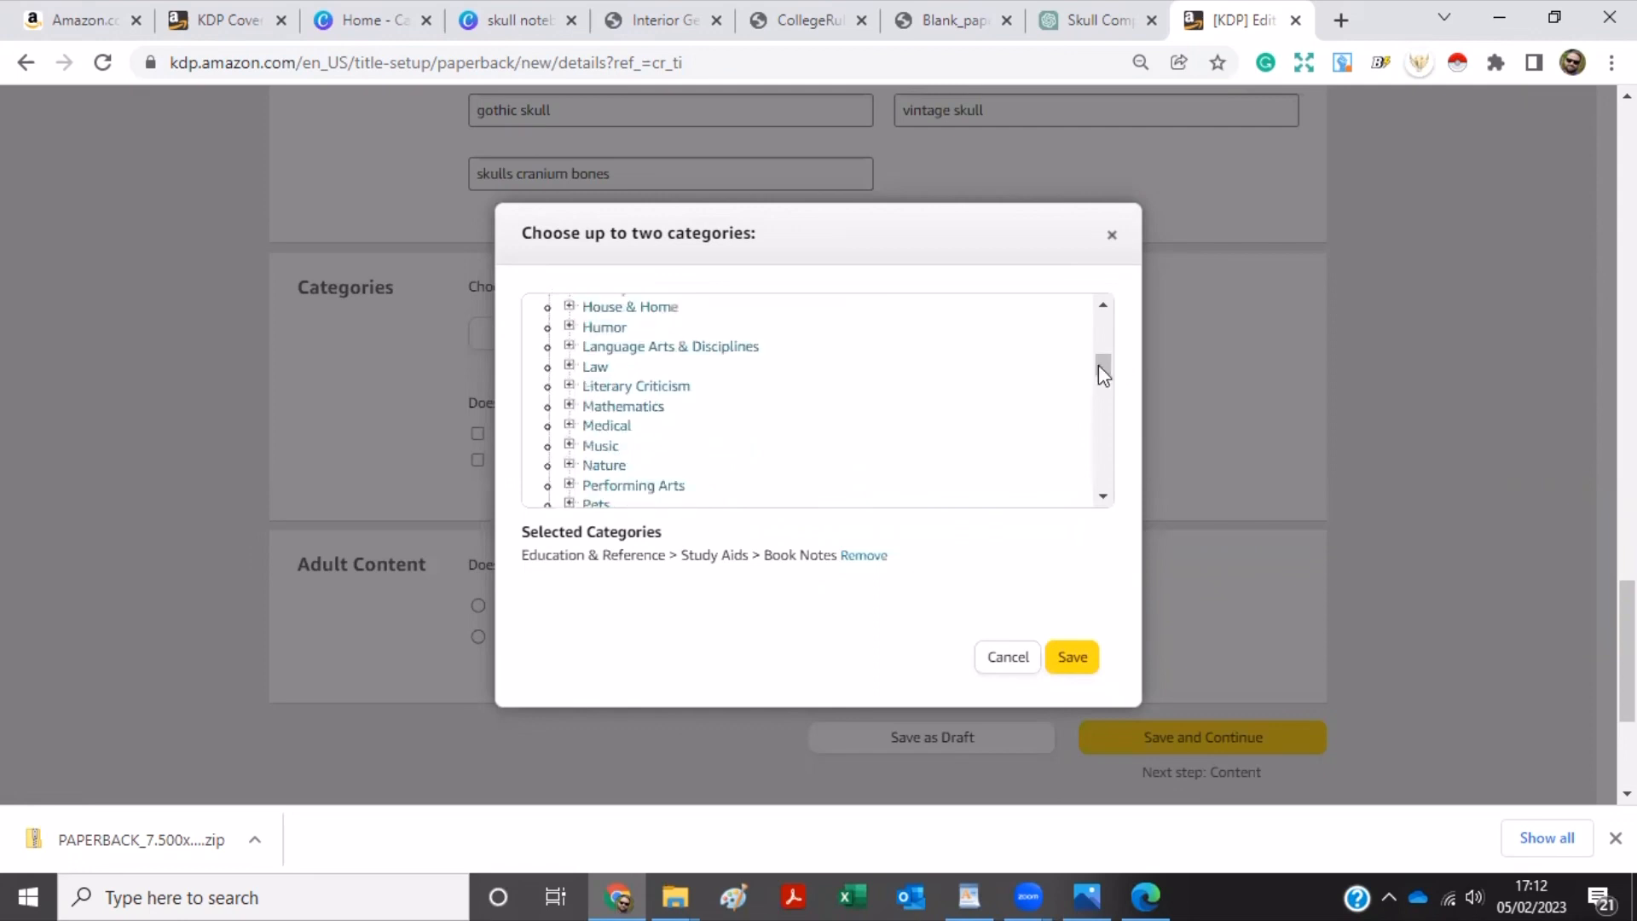
left_click(585, 350)
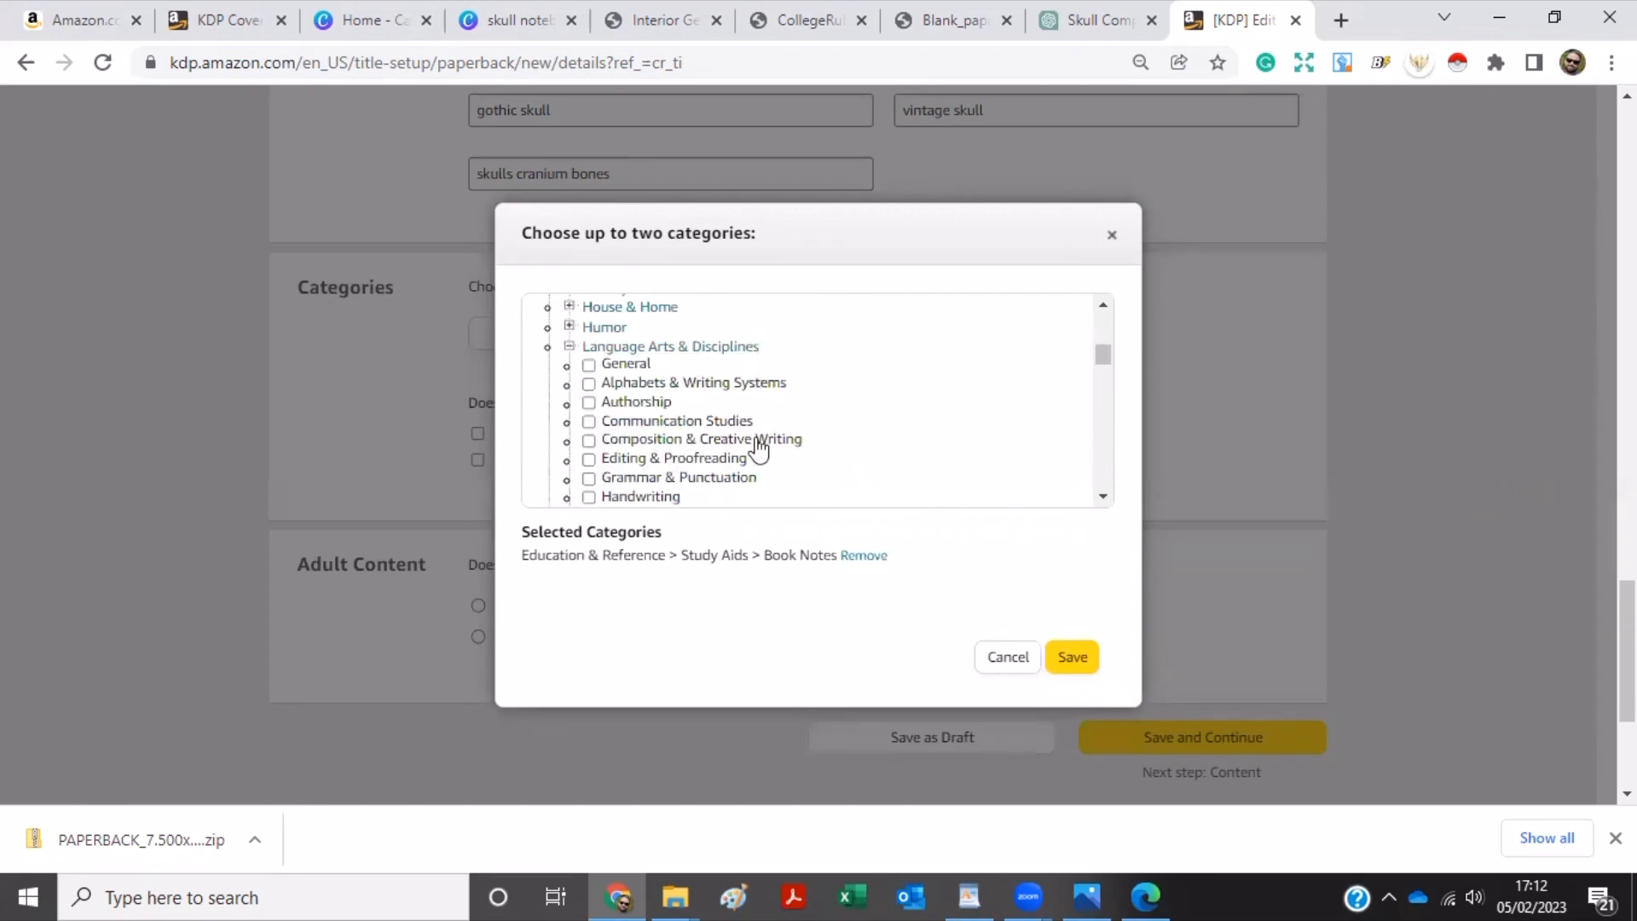
left_click(588, 441)
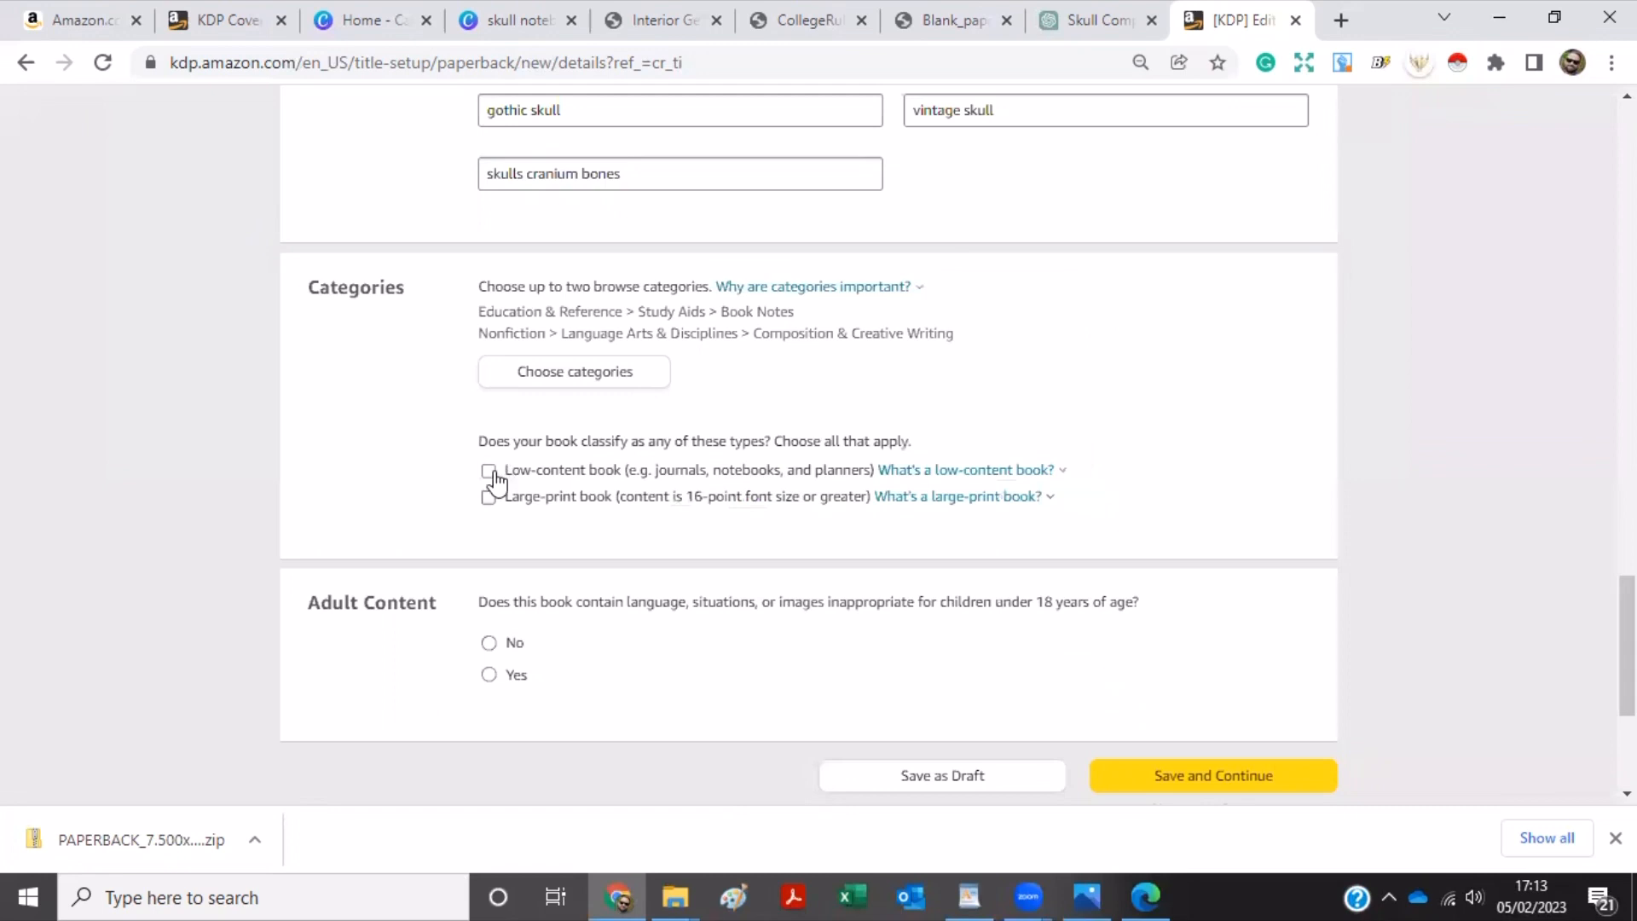
Classify the book as low-content, answer No to adult content, and save the details to continue to the content page.
left_click(489, 472)
left_click(1209, 788)
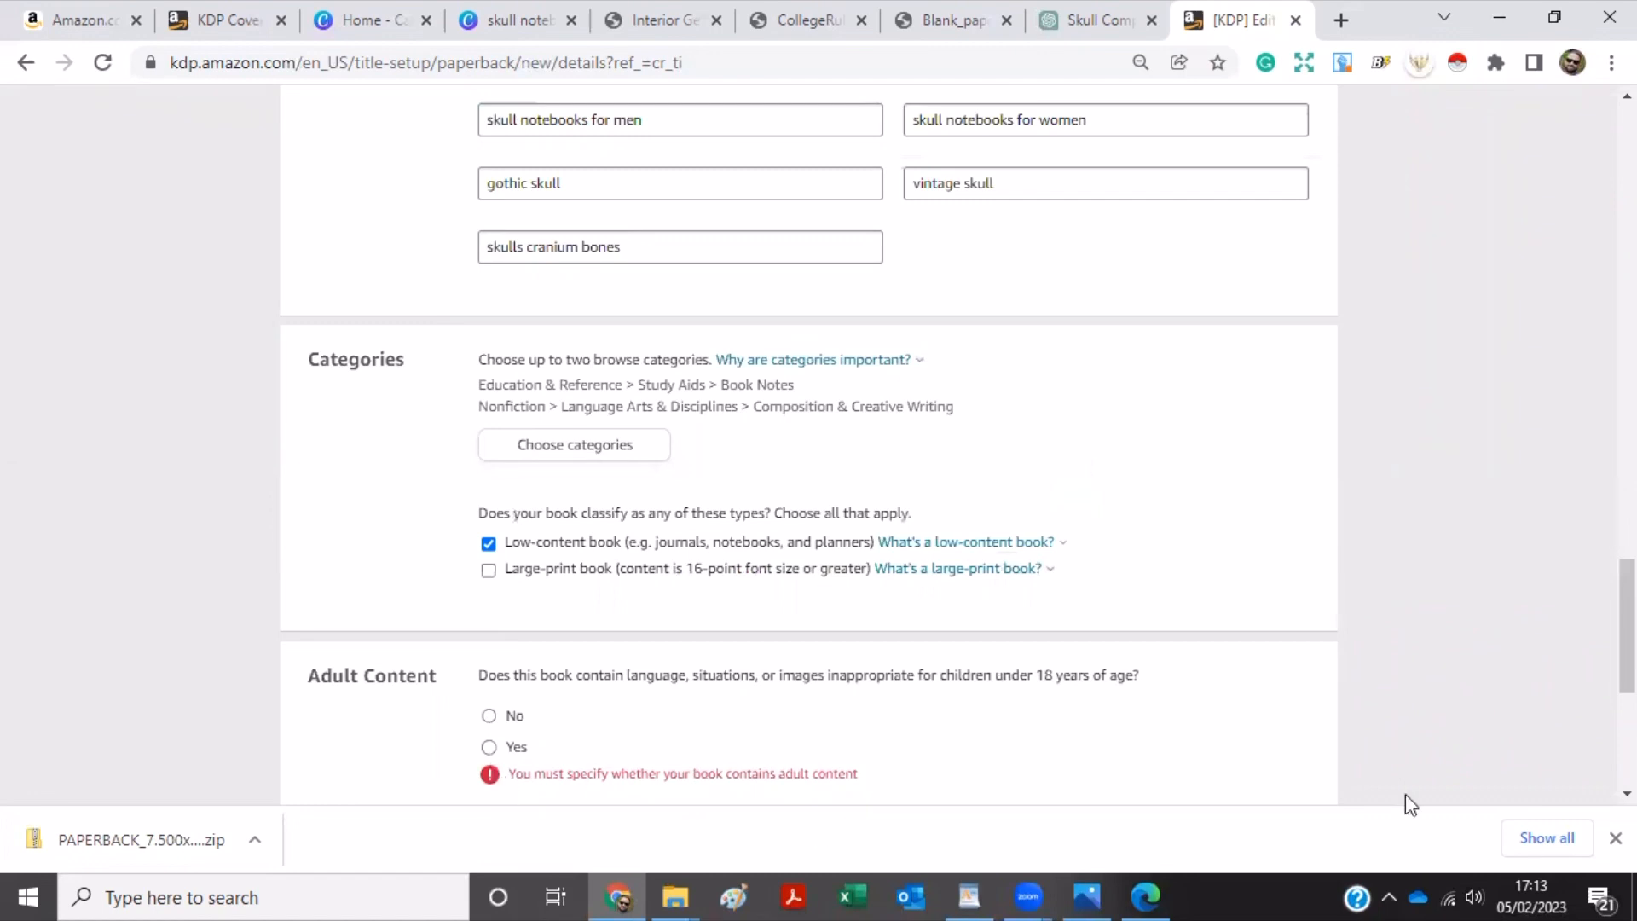
left_click(1615, 838)
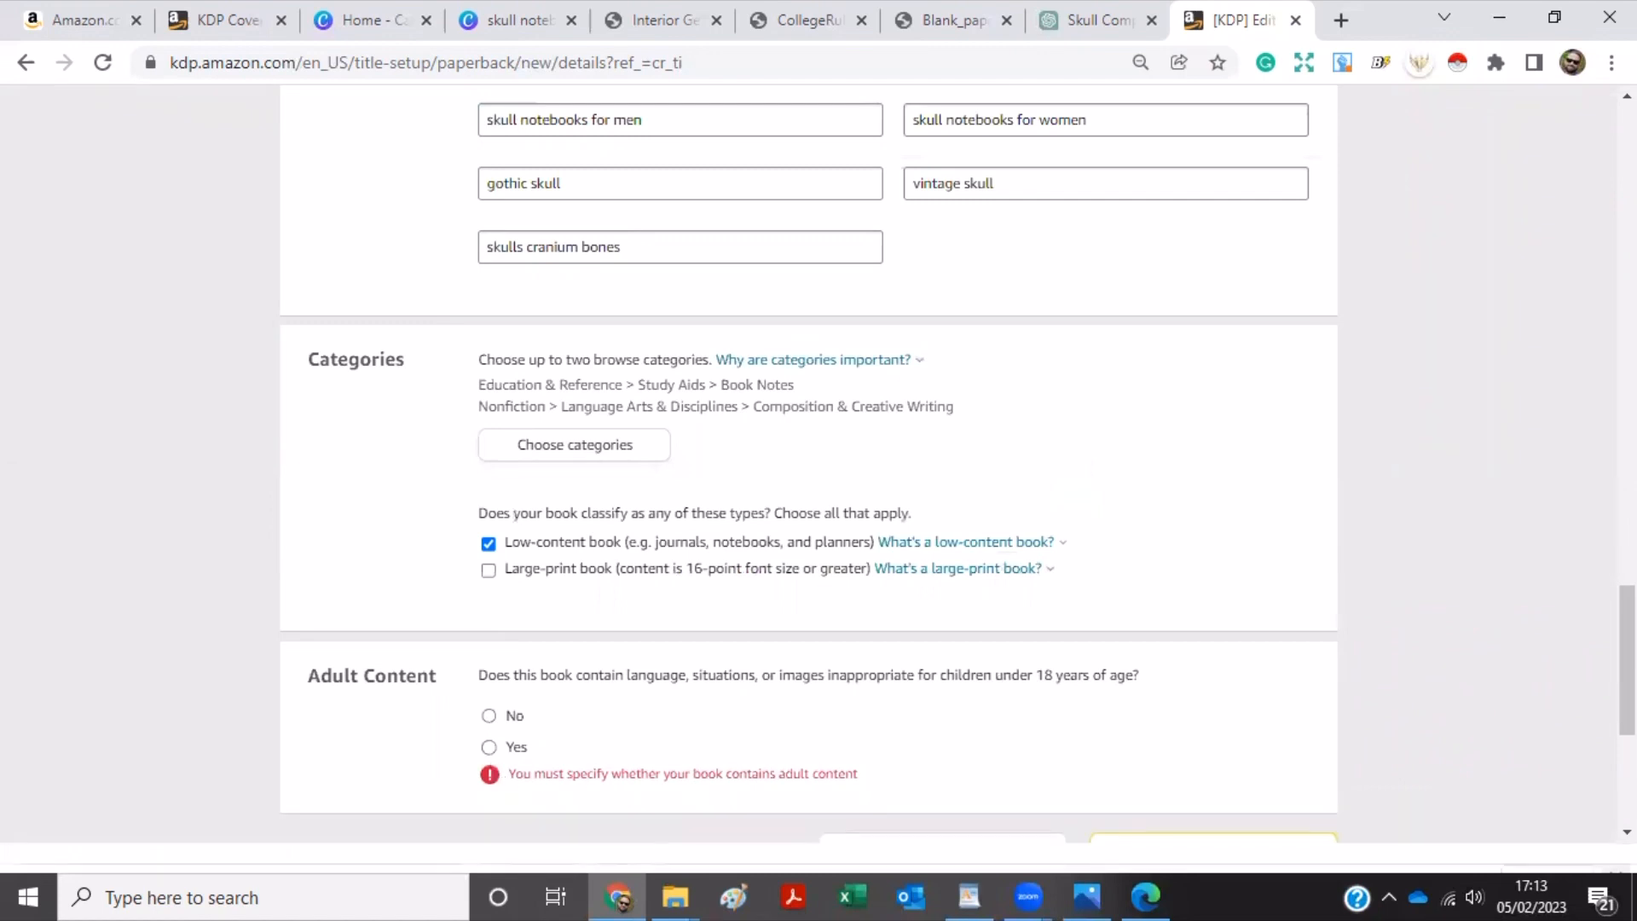
left_click(489, 716)
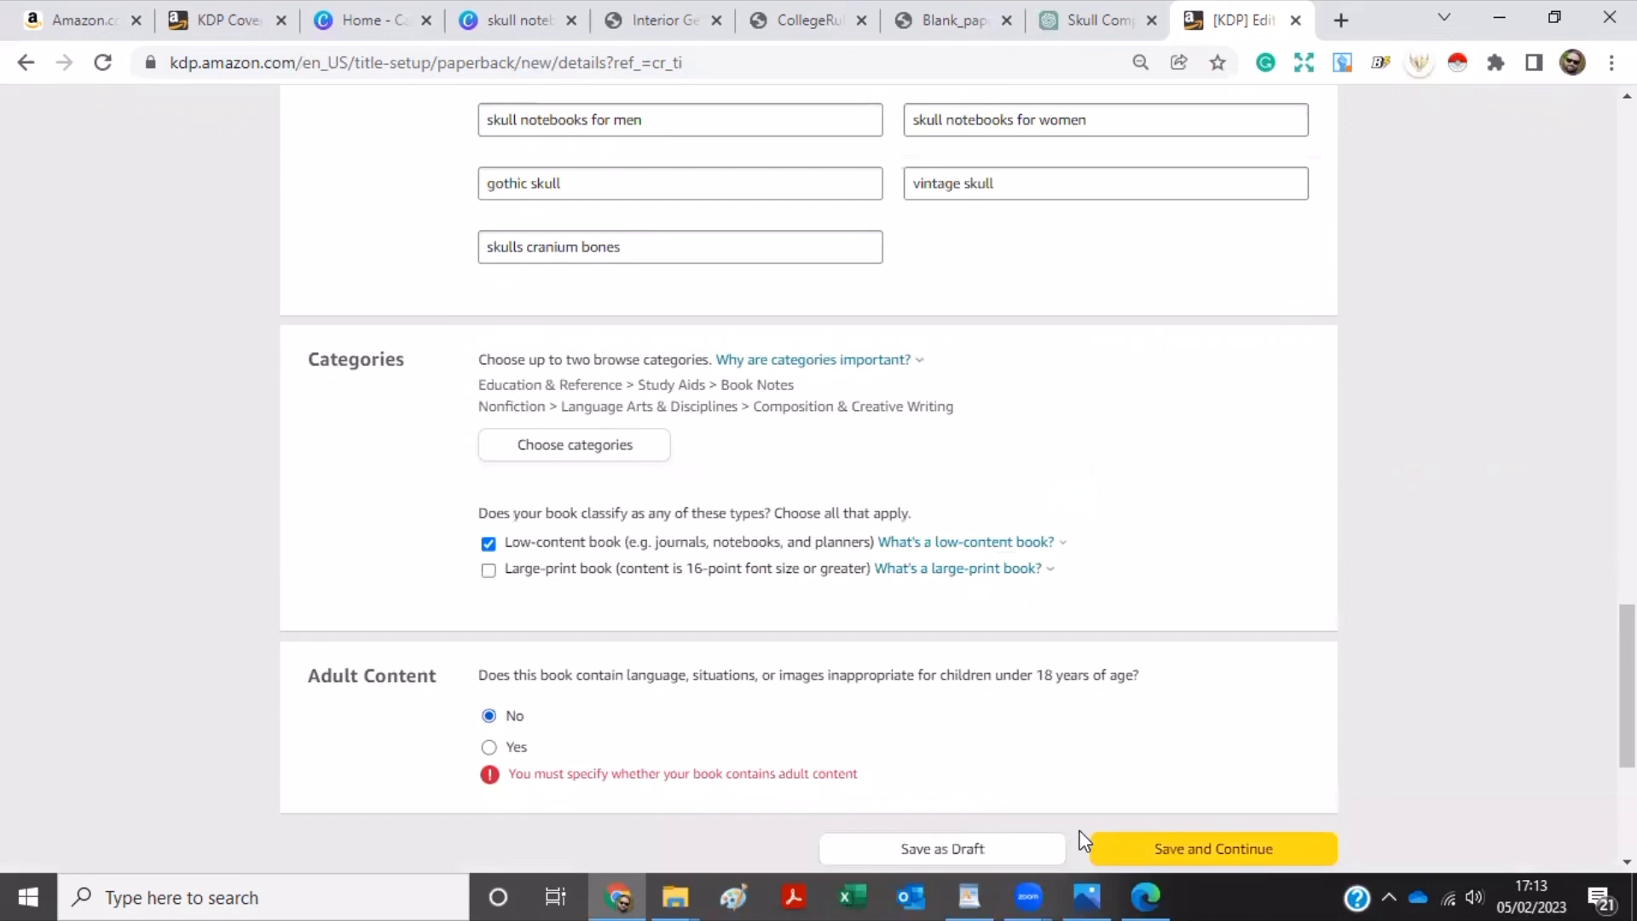
left_click(1146, 847)
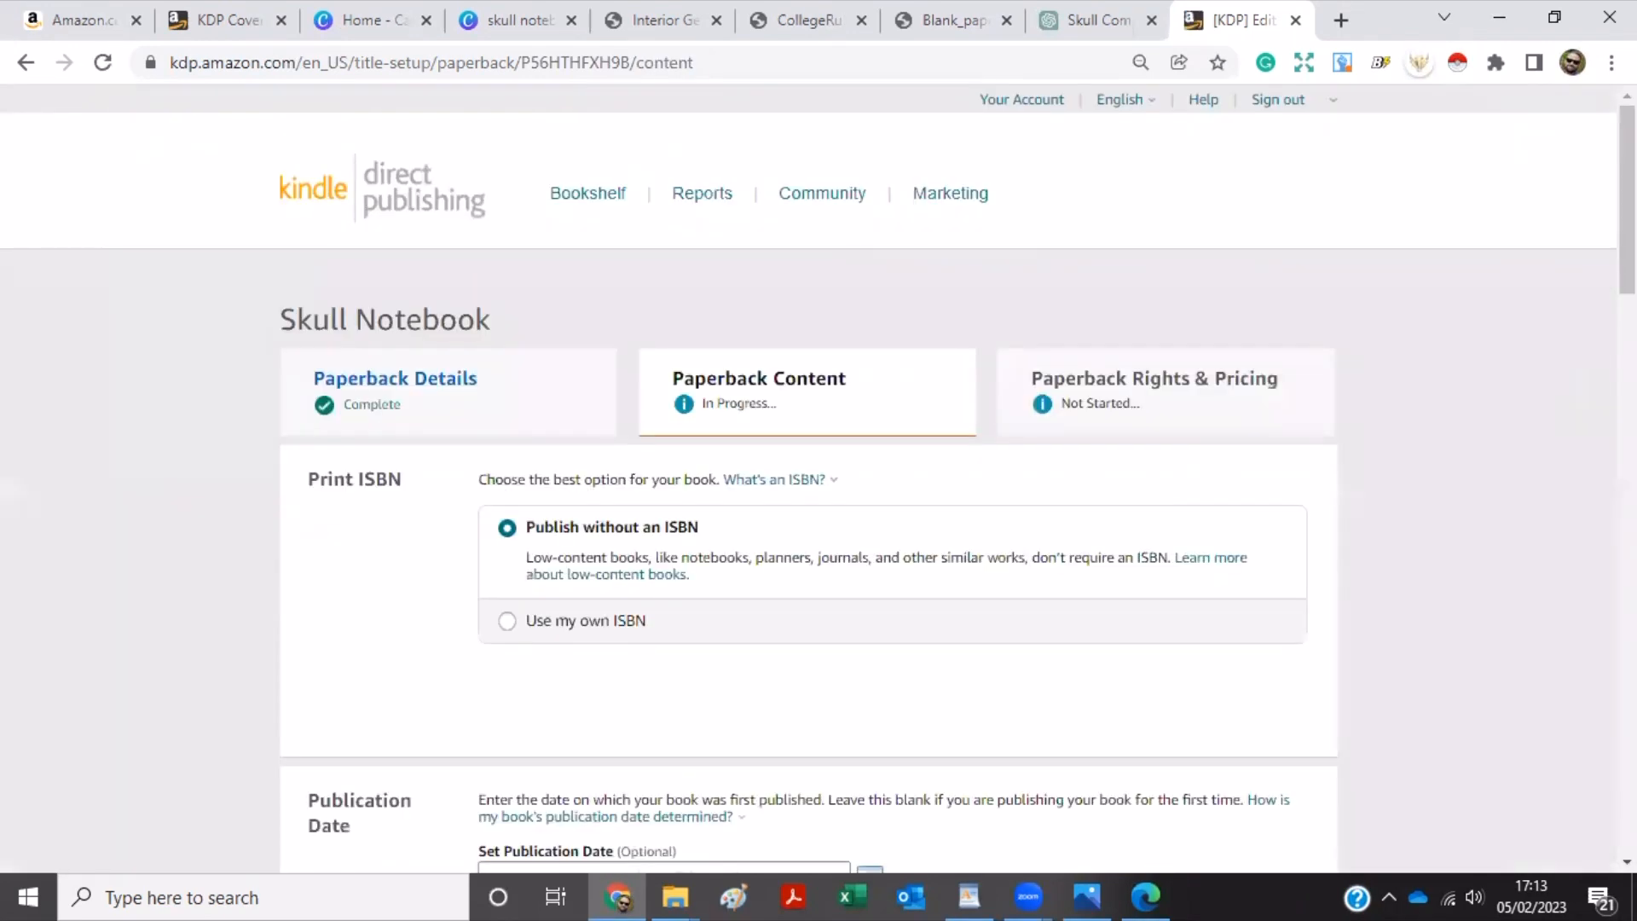
Set the paperback's trim size to 7.5 x 9.25 in and its bleed setting to Bleed (PDF only).
scroll(819, 478, "down", 2)
scroll(819, 477, "down", 5)
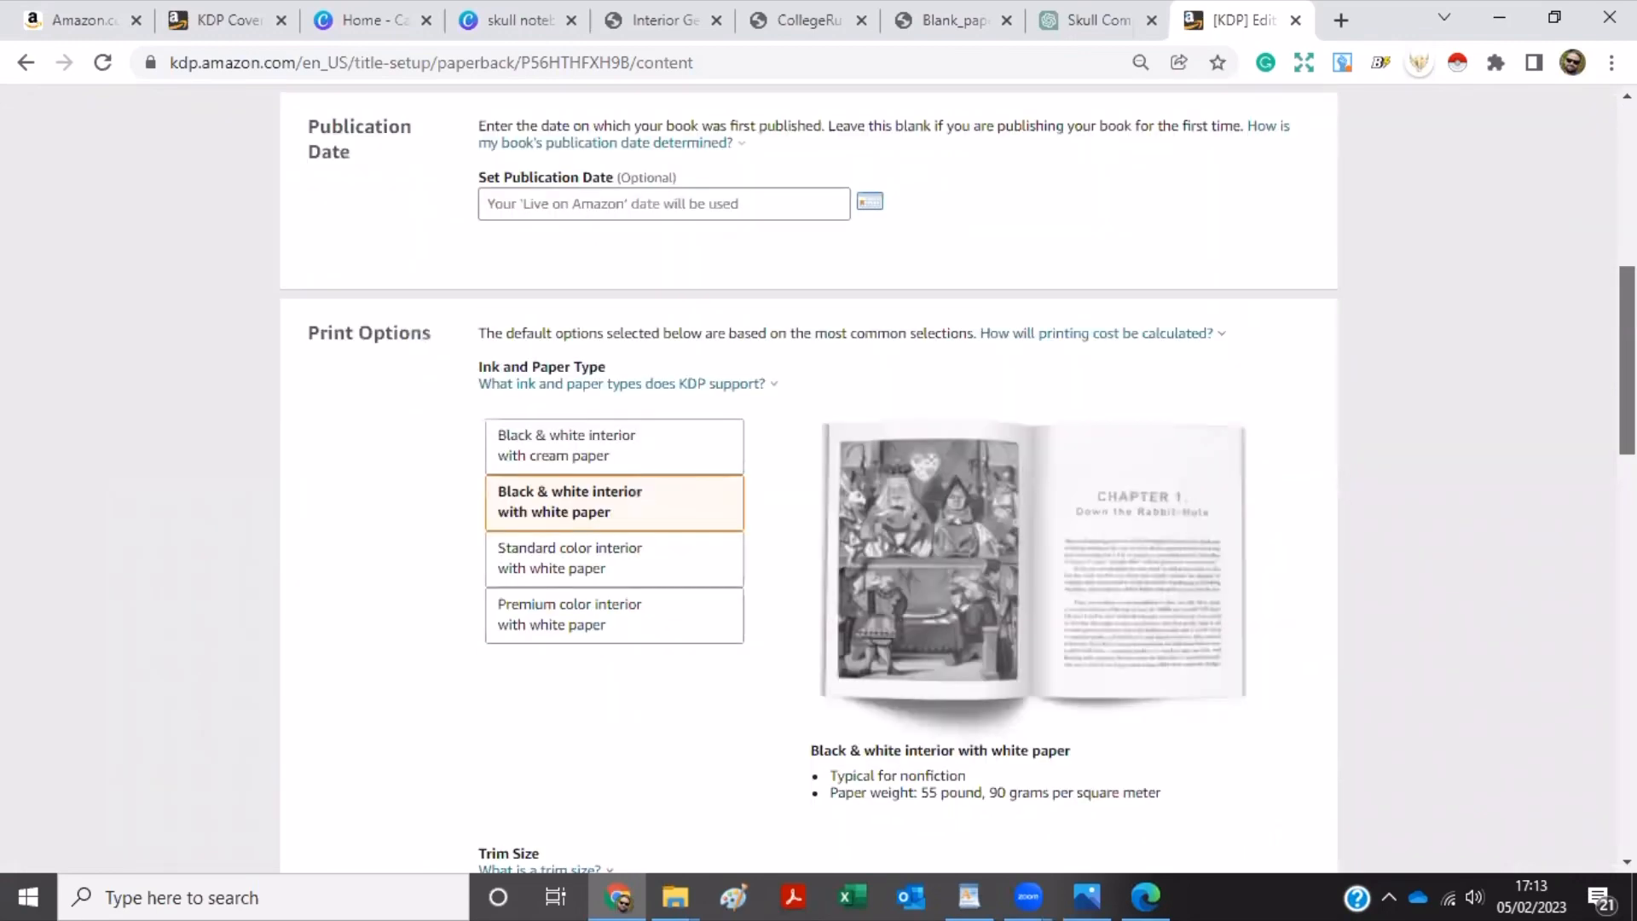
scroll(989, 324, "down", 4)
scroll(908, 333, "down", 3)
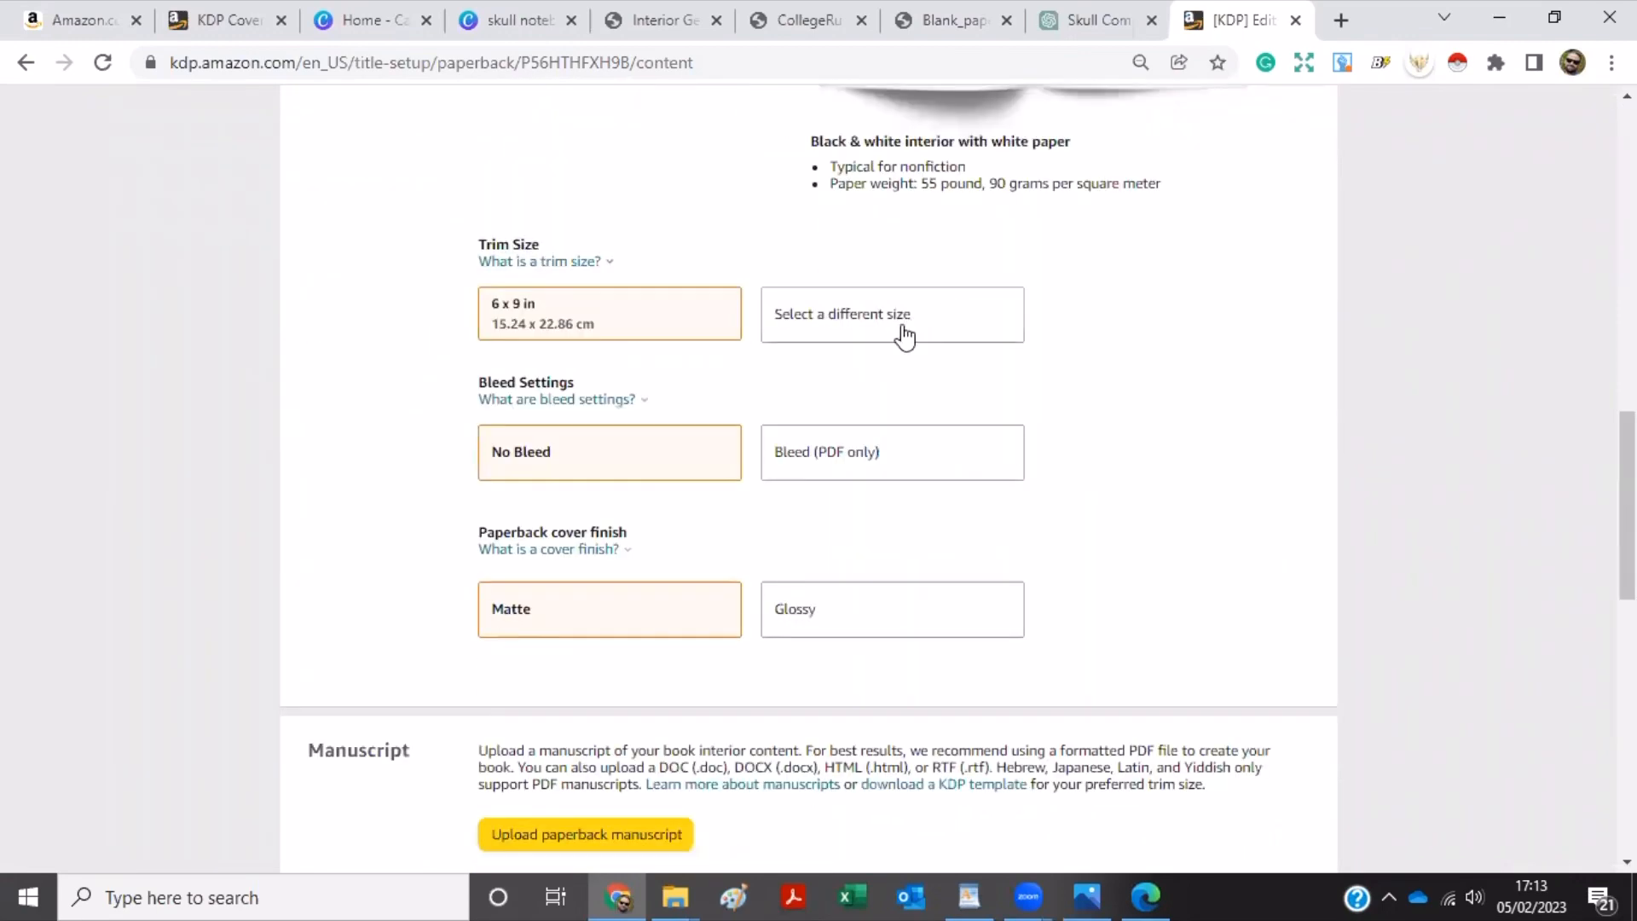
left_click(905, 337)
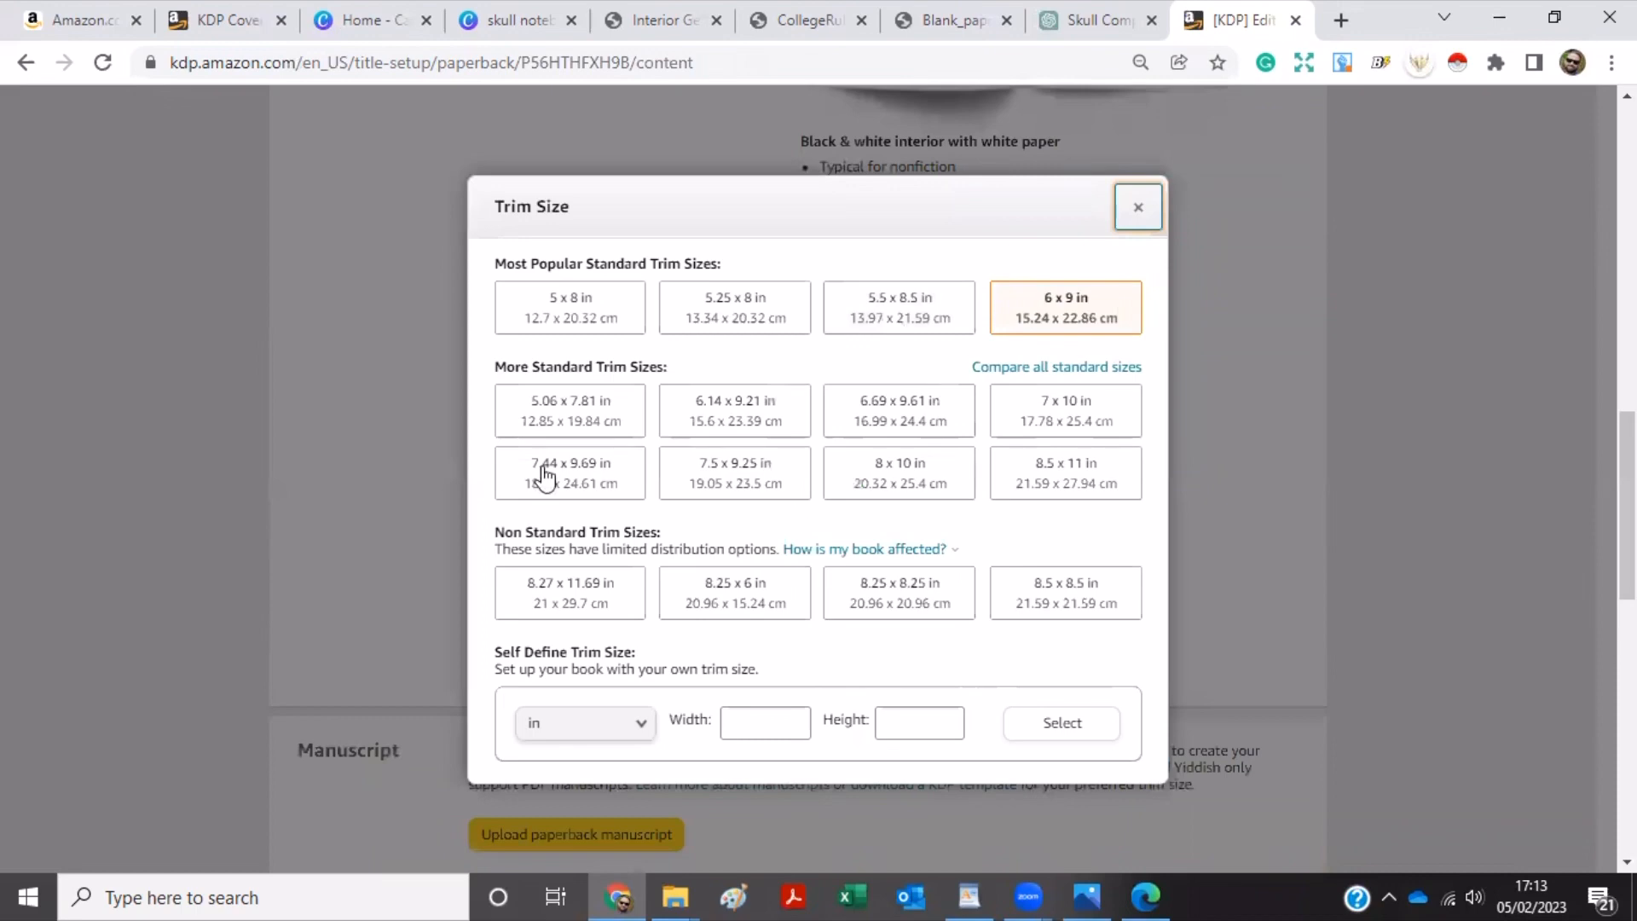
left_click(756, 493)
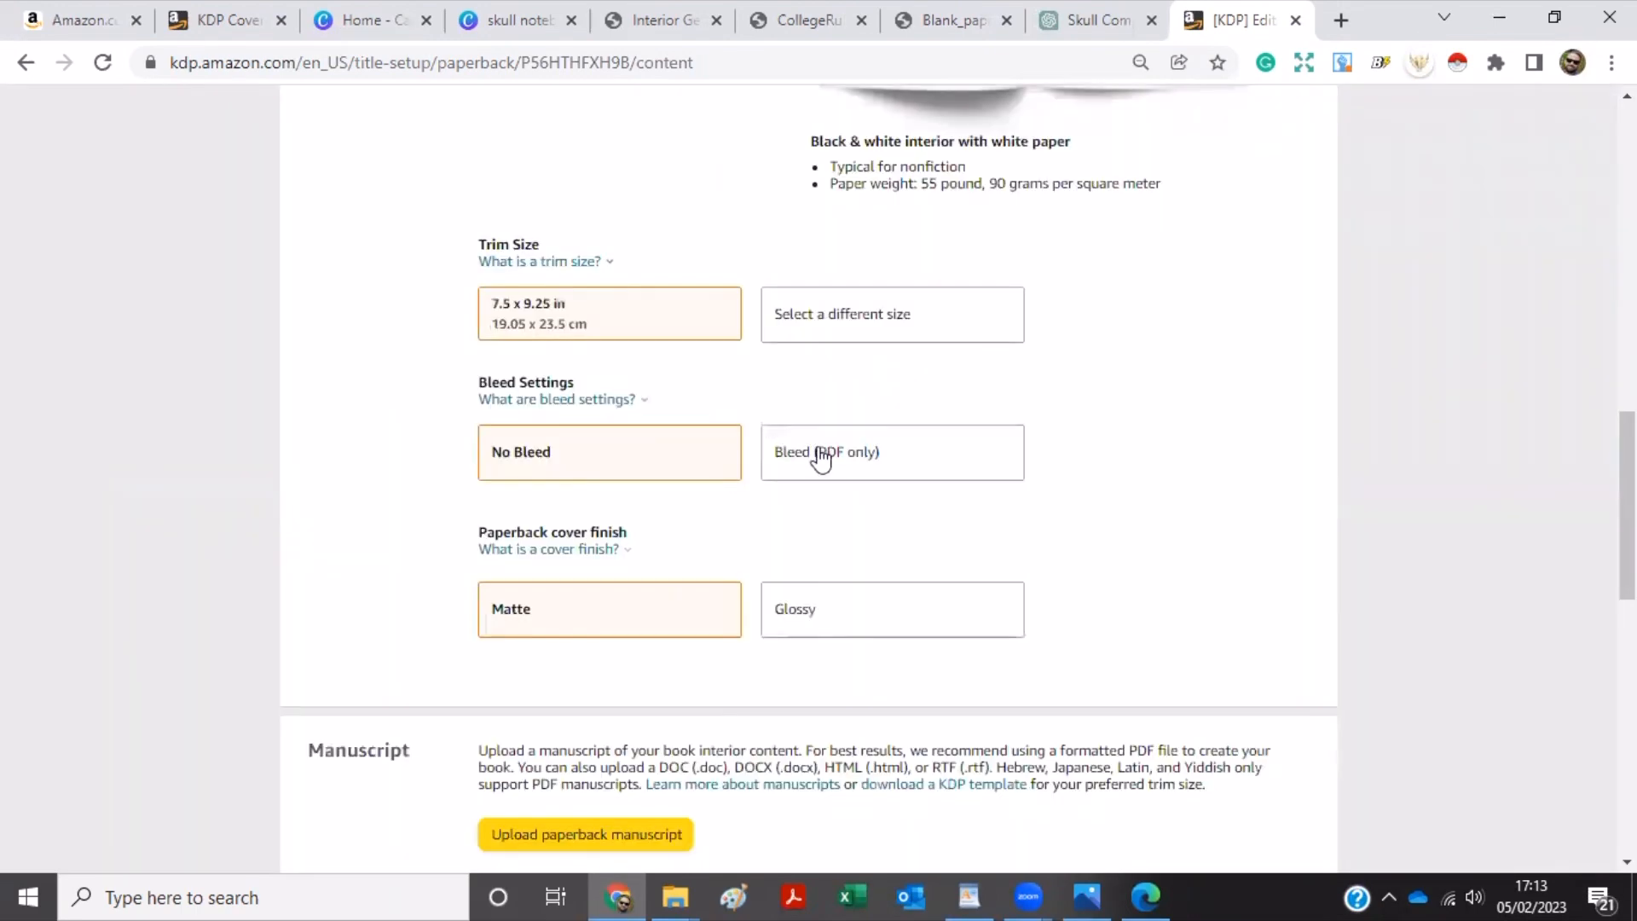
left_click(821, 459)
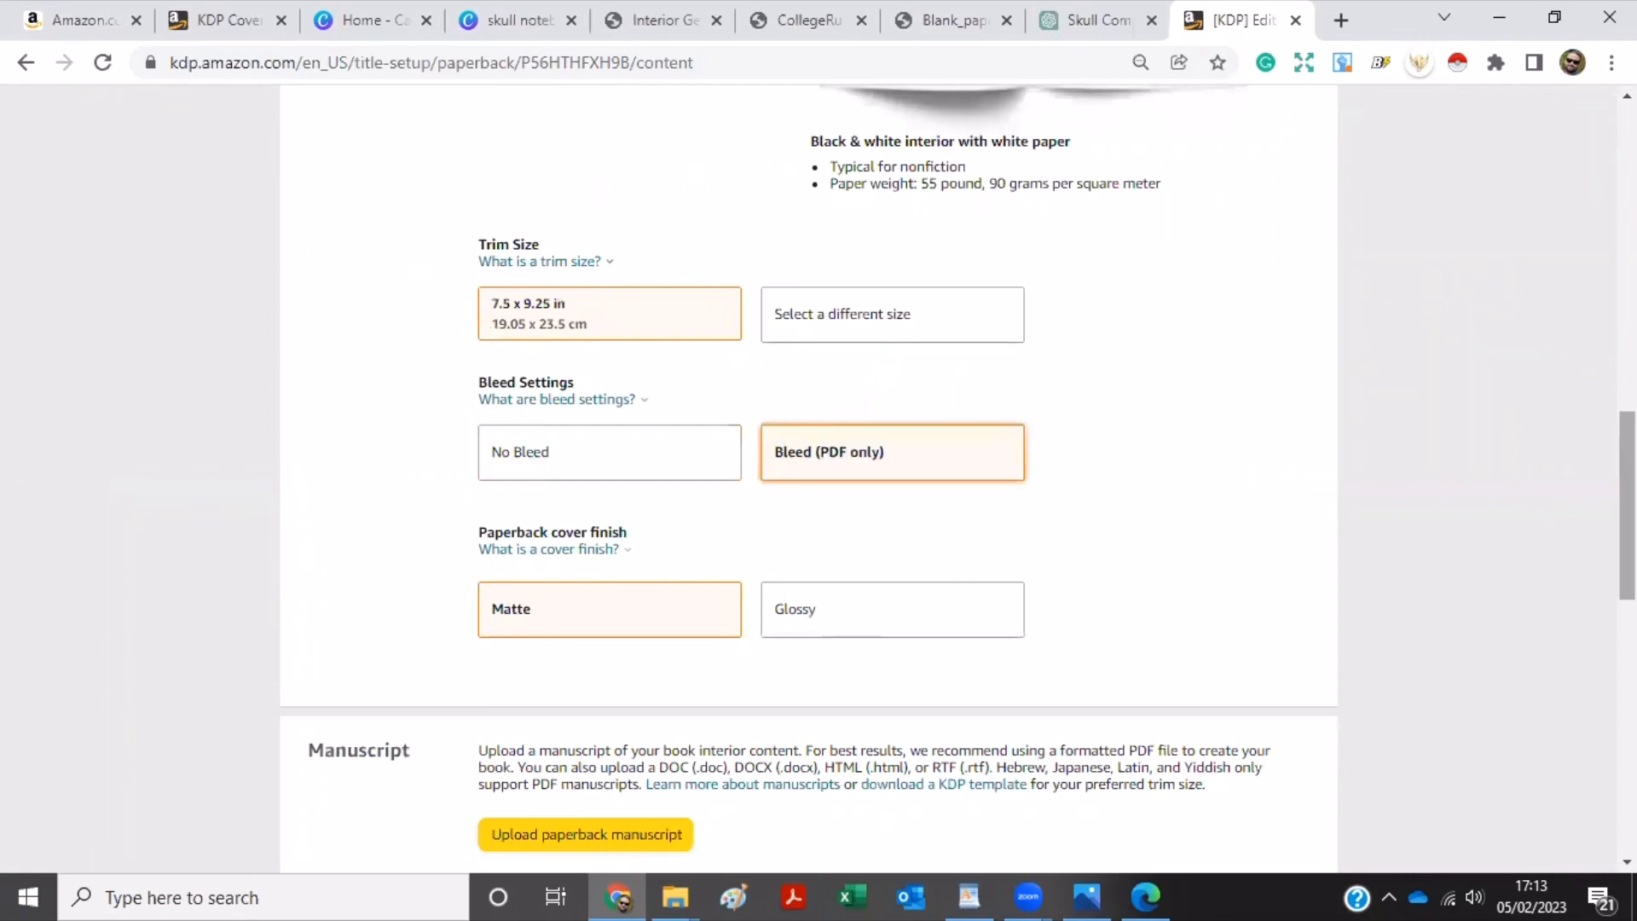
Upload CollegeRuled_paperback_7_5x9_25_100_bleed from Downloads as the paperback manuscript.
scroll(808, 477, "down", 2)
scroll(745, 446, "down", 3)
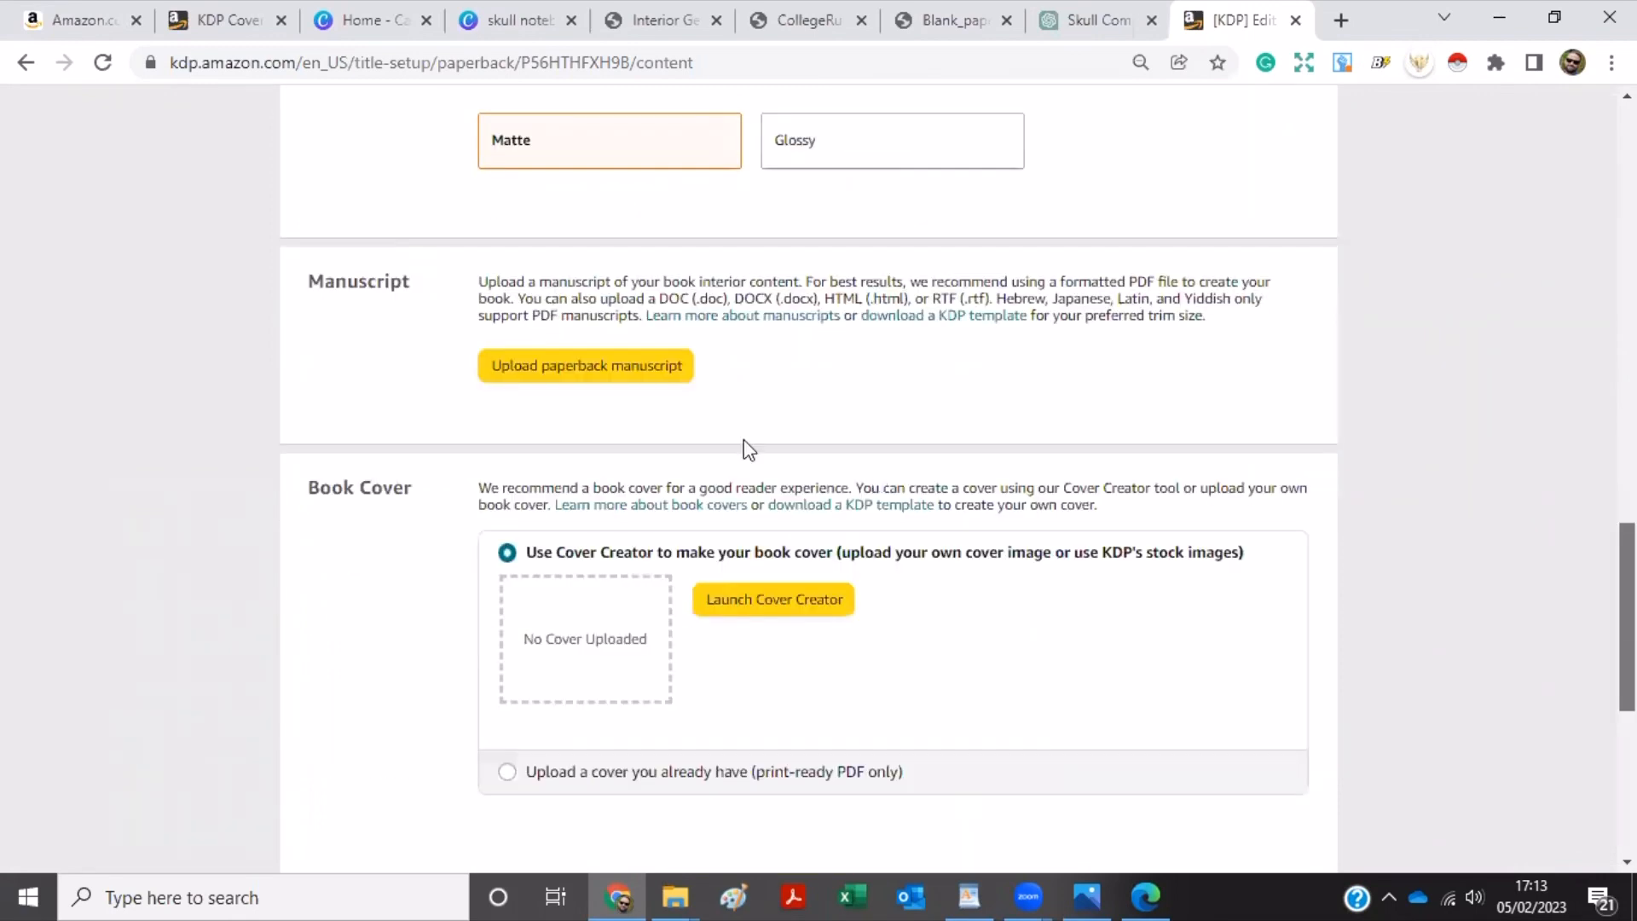
left_click(615, 369)
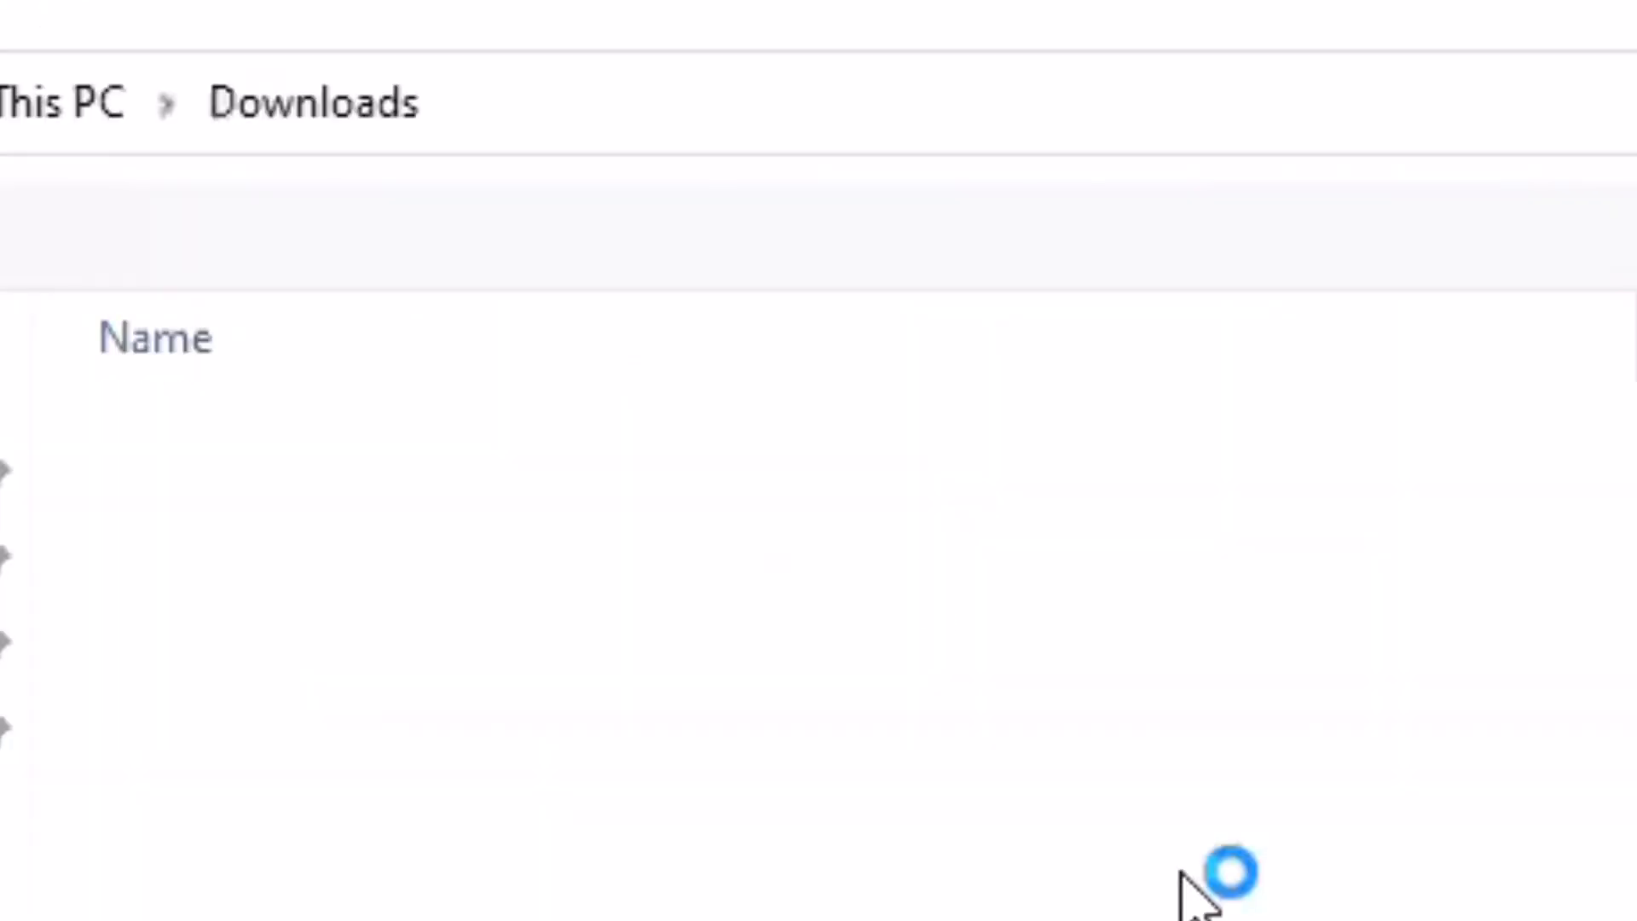
left_click(909, 556)
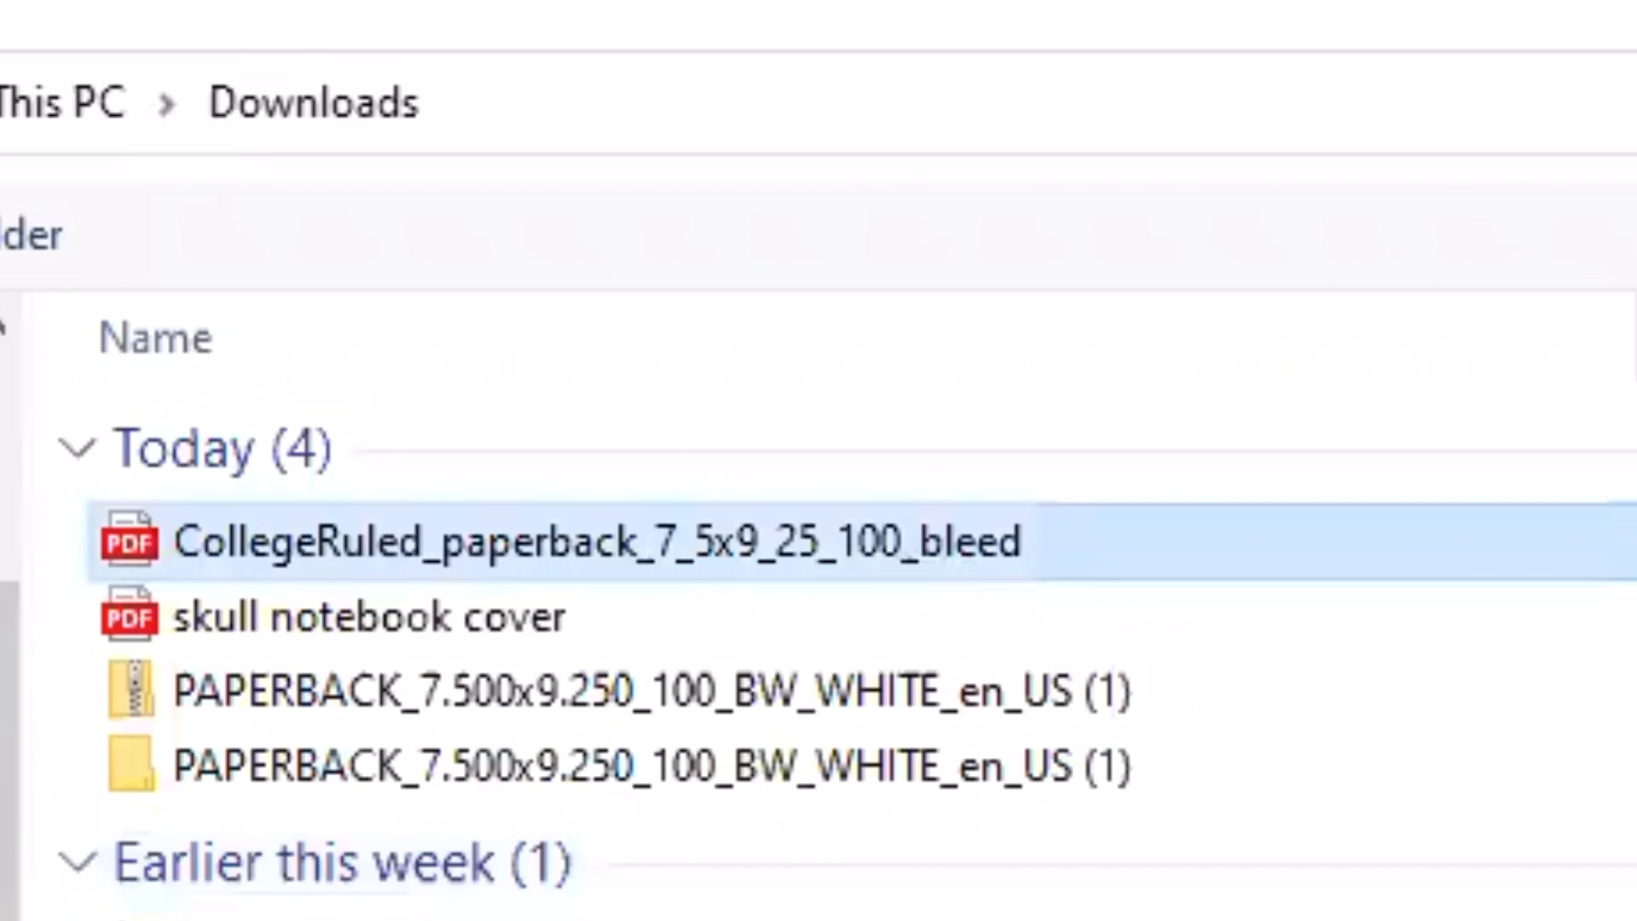
left_click(1398, 826)
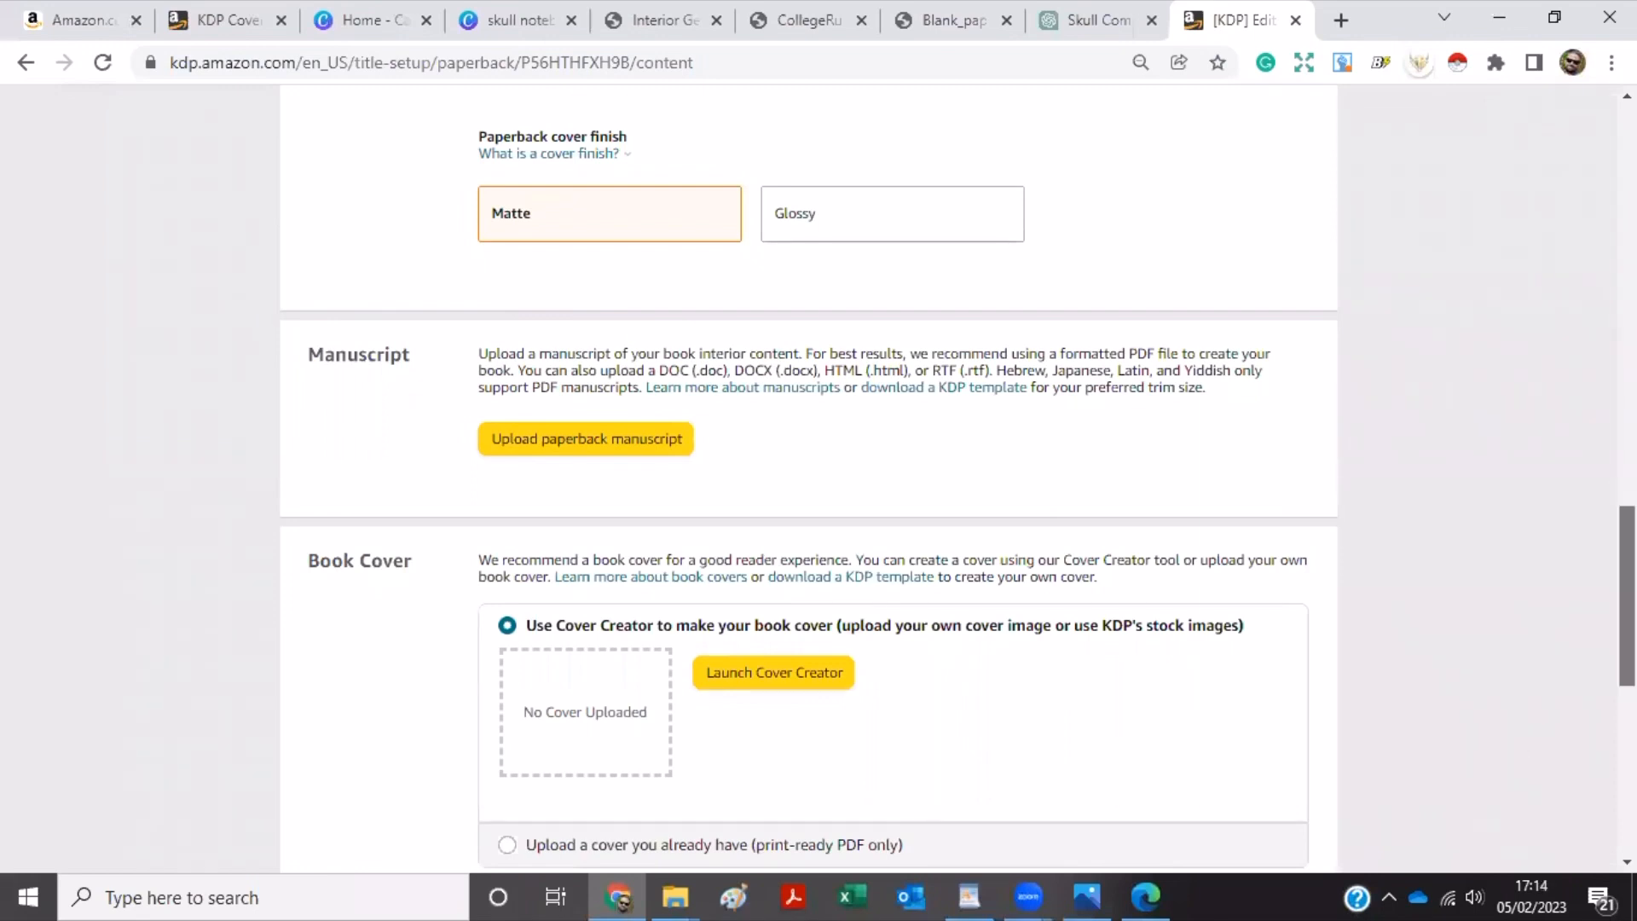
Choose to use an existing print-ready cover and upload the "skull notebook cover" PDF.
scroll(808, 477, "down", 3)
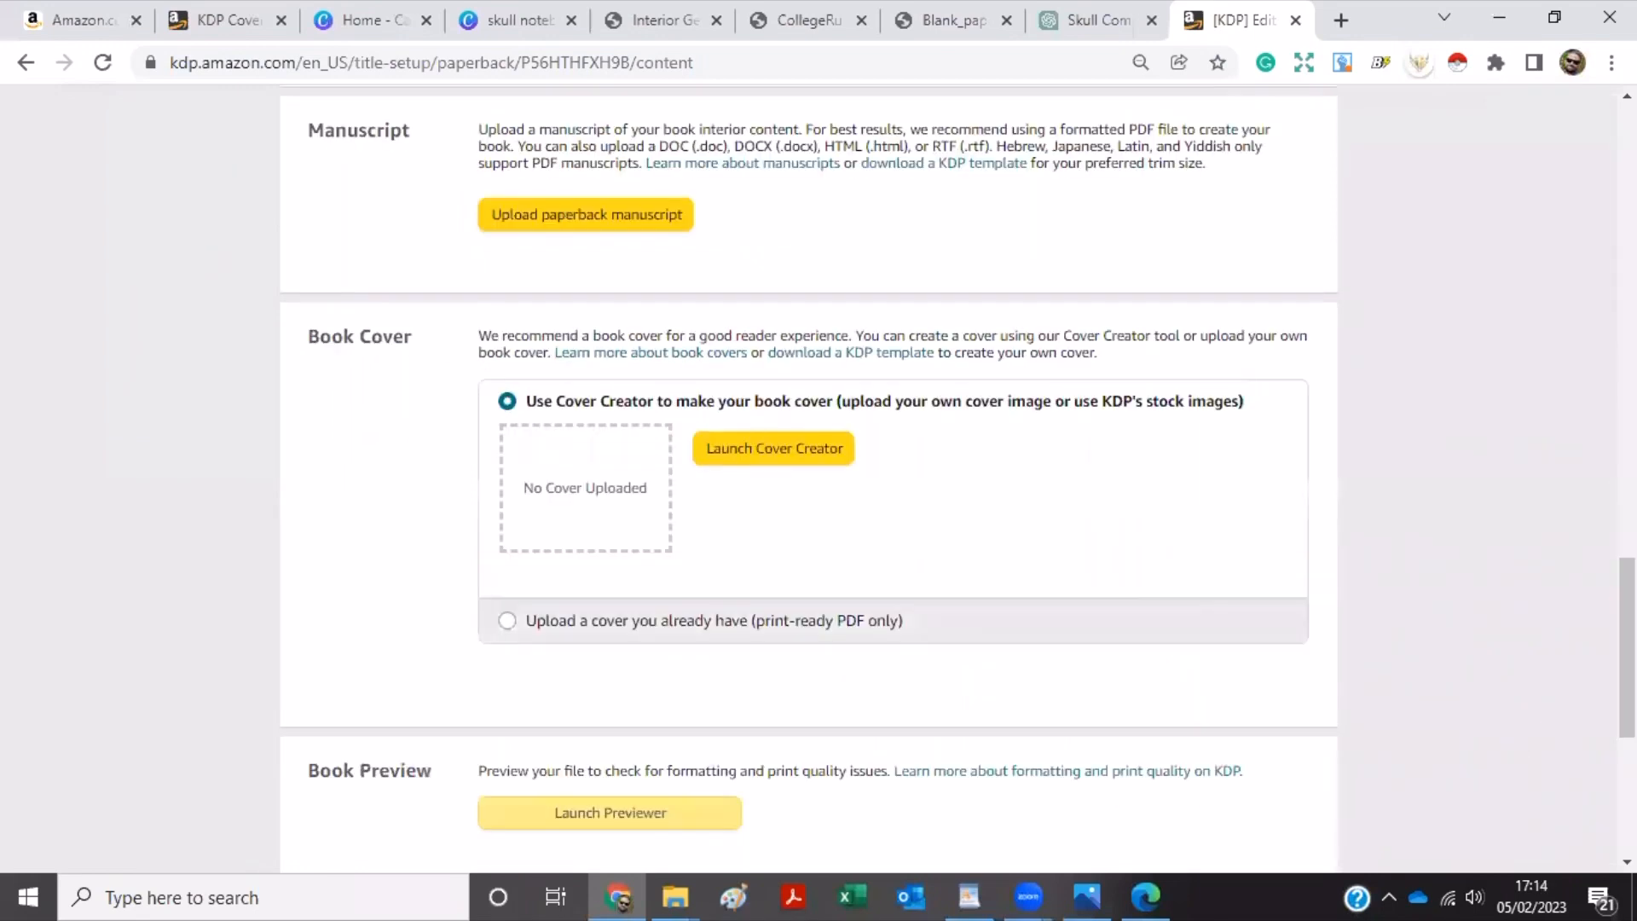
left_click(657, 620)
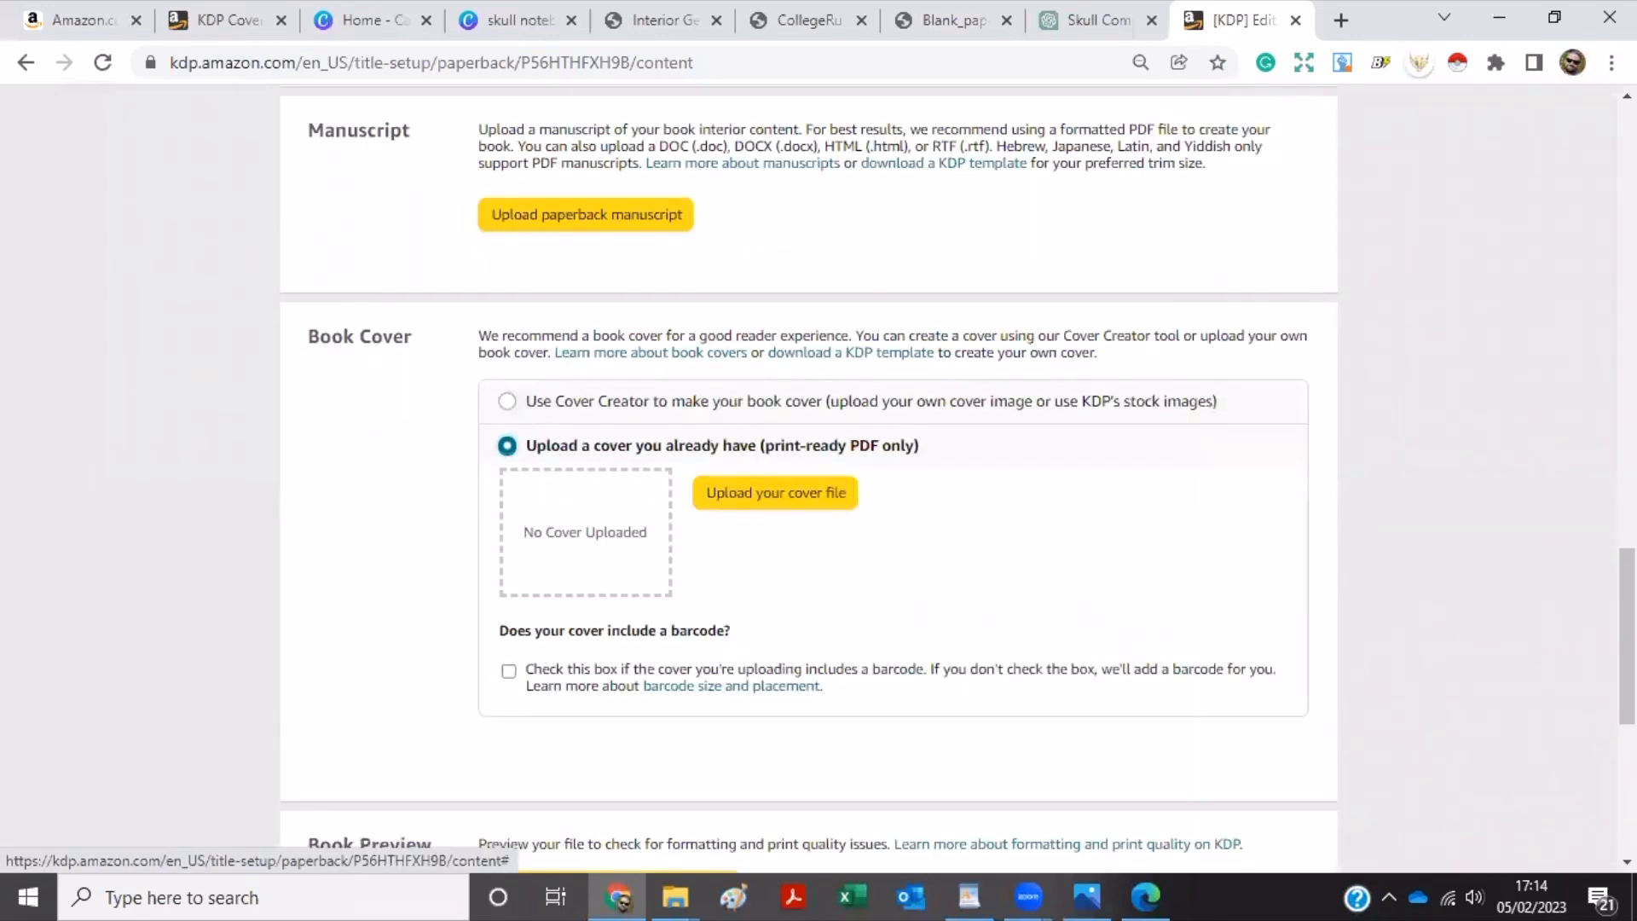
left_click(786, 502)
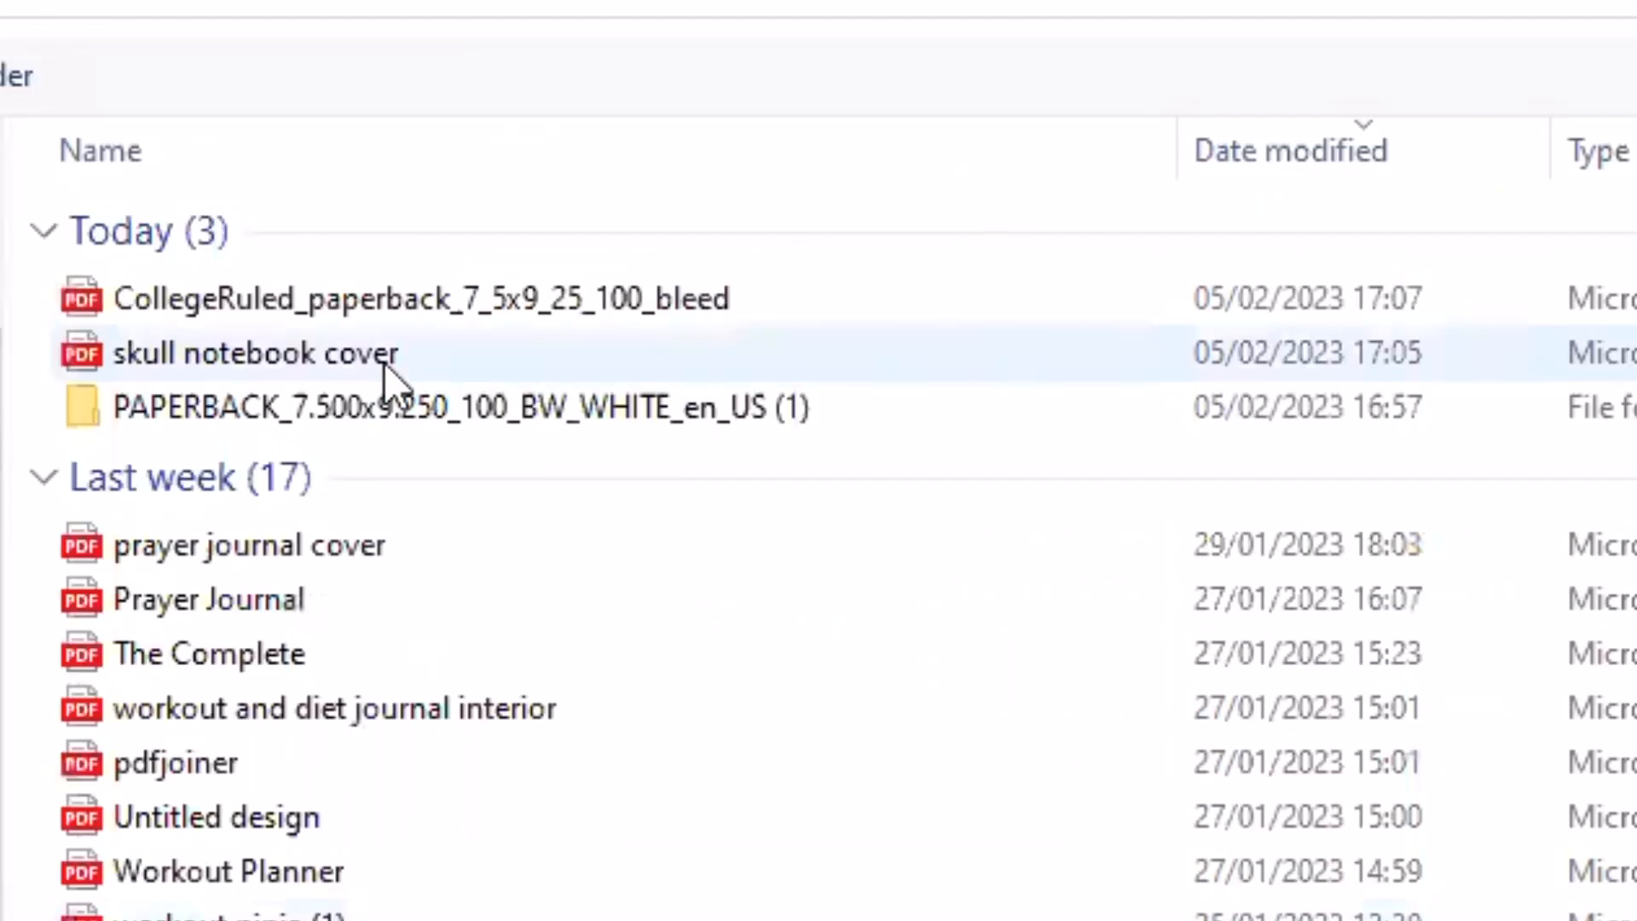
left_click(1055, 357)
left_click(1407, 837)
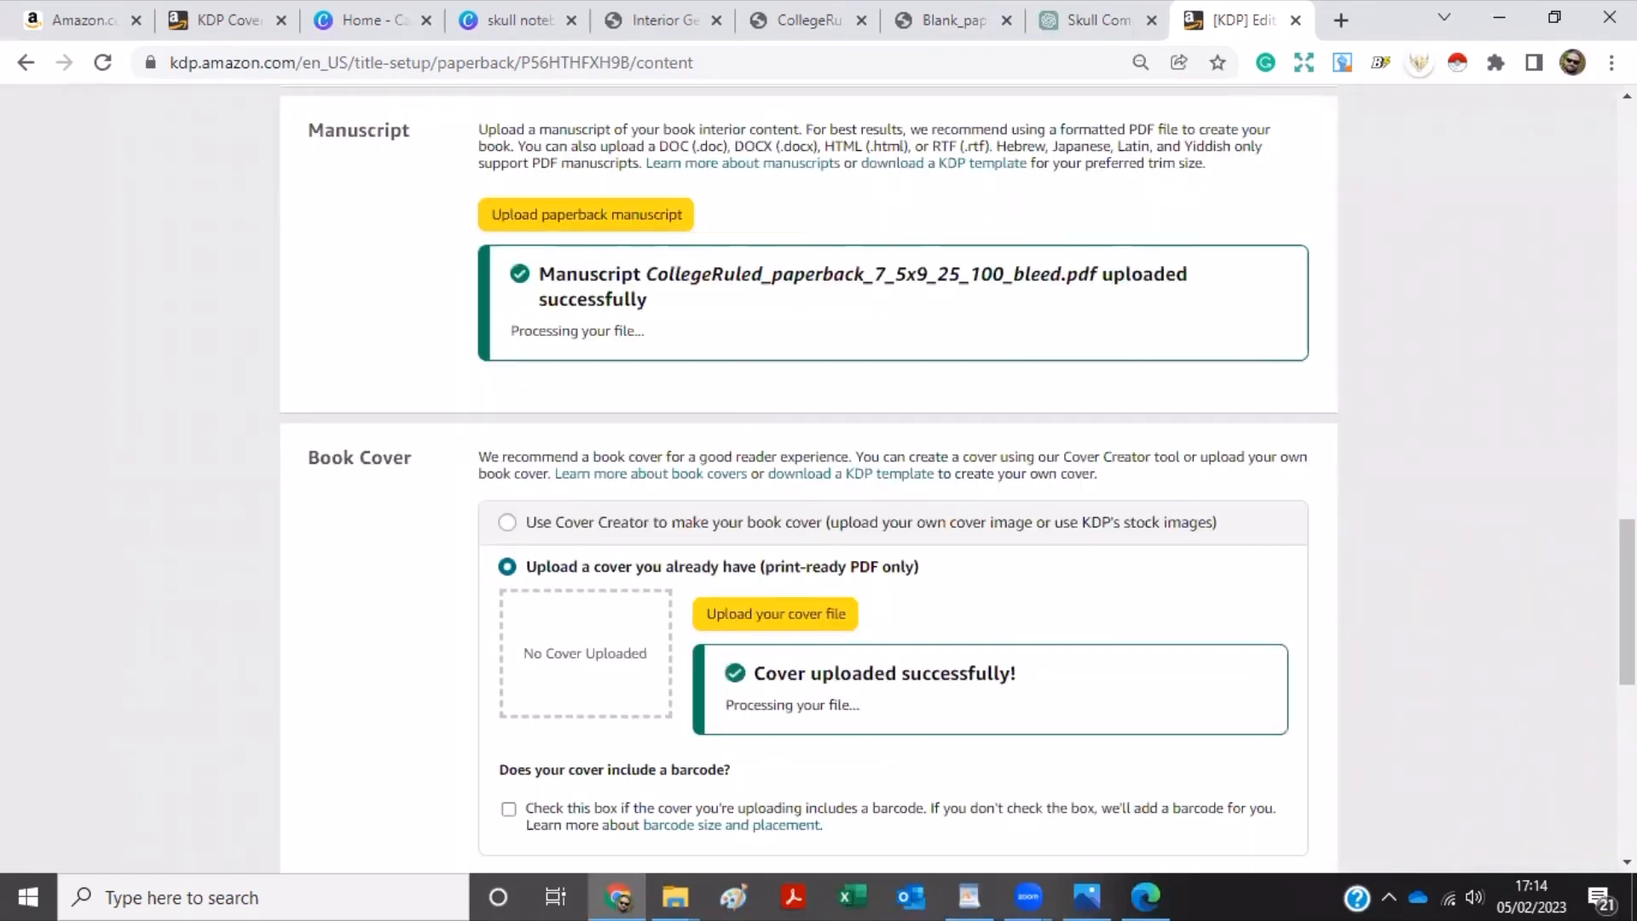
Launch the print previewer for the uploaded manuscript and cover.
scroll(809, 477, "down", 4)
scroll(928, 483, "down", 4)
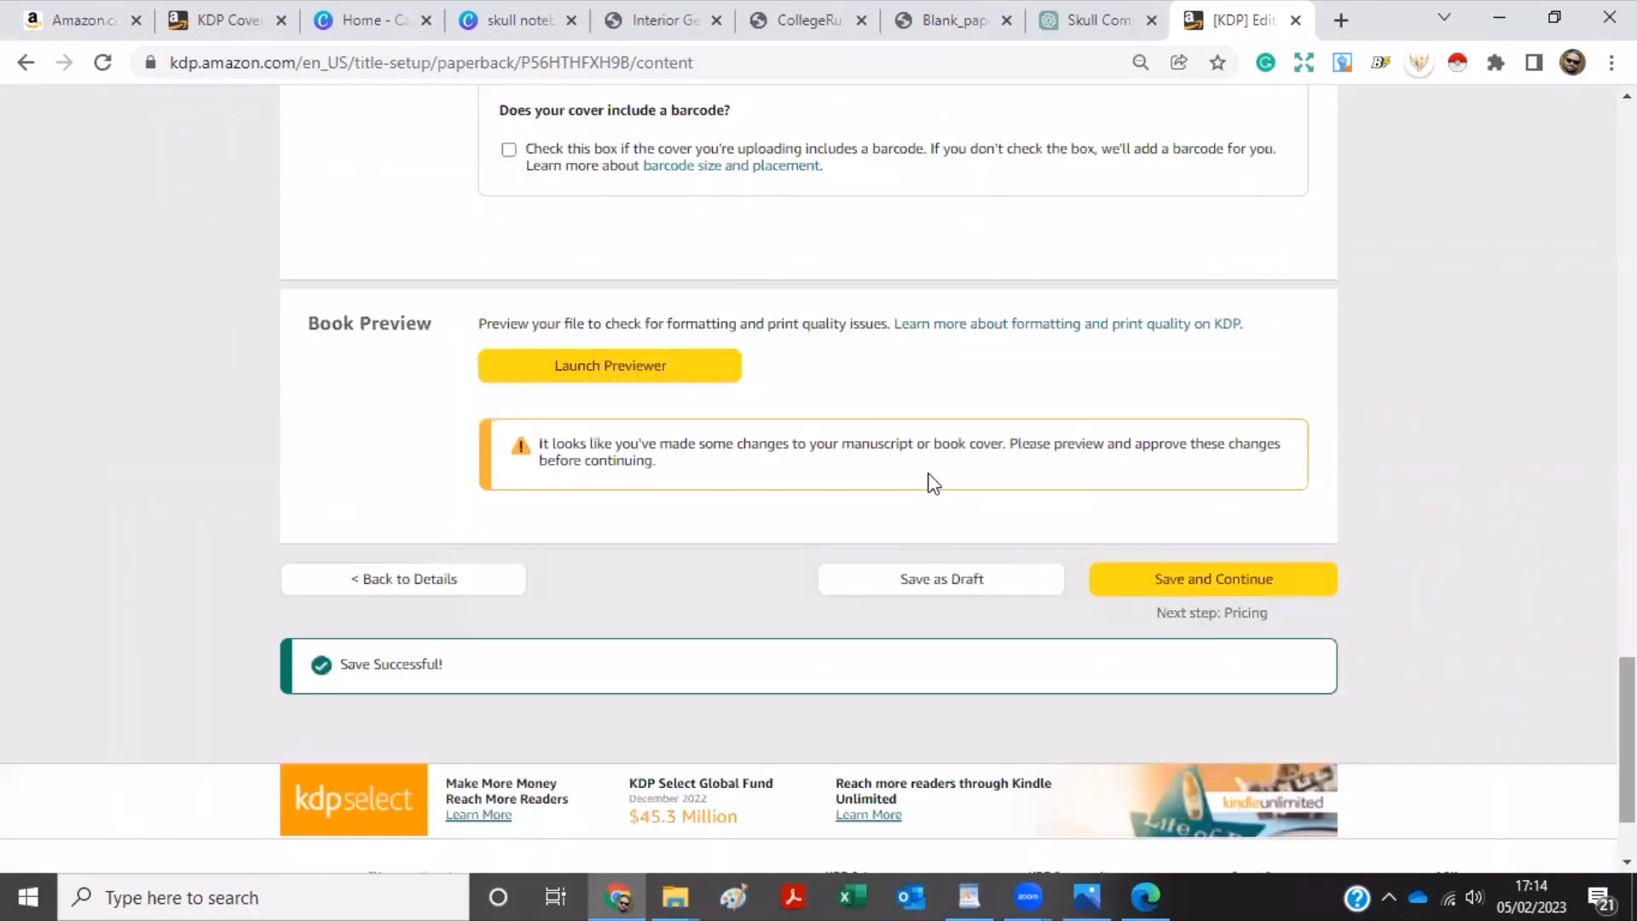
left_click(662, 370)
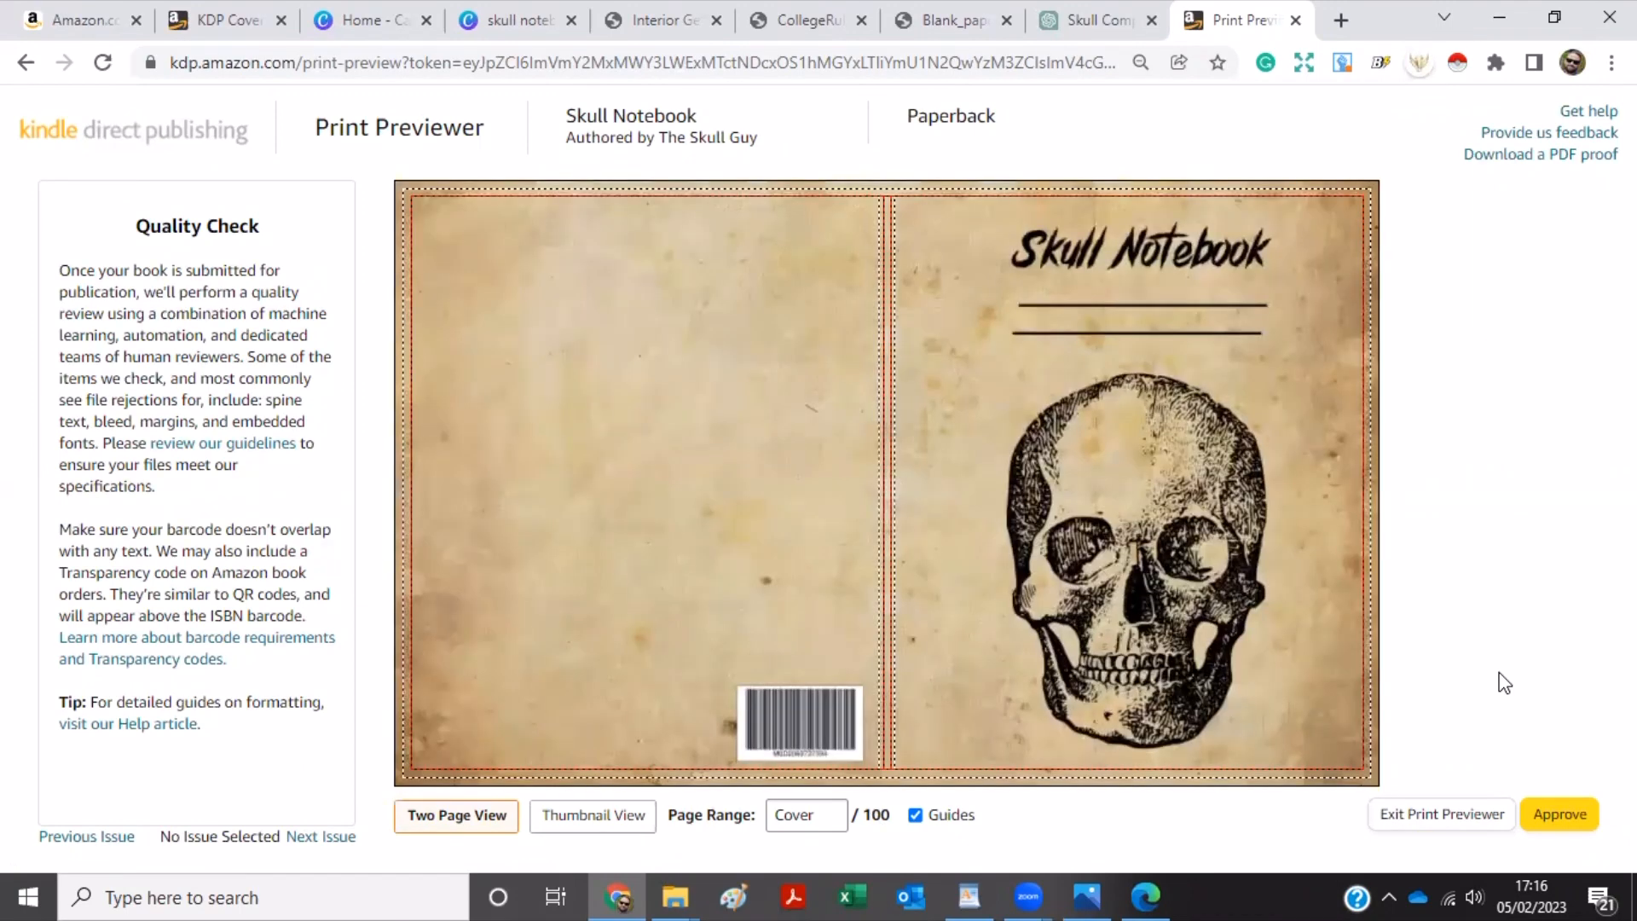
Page through the preview from the cover to interior pages 8-9 and approve the book.
mouse_move(1118, 443)
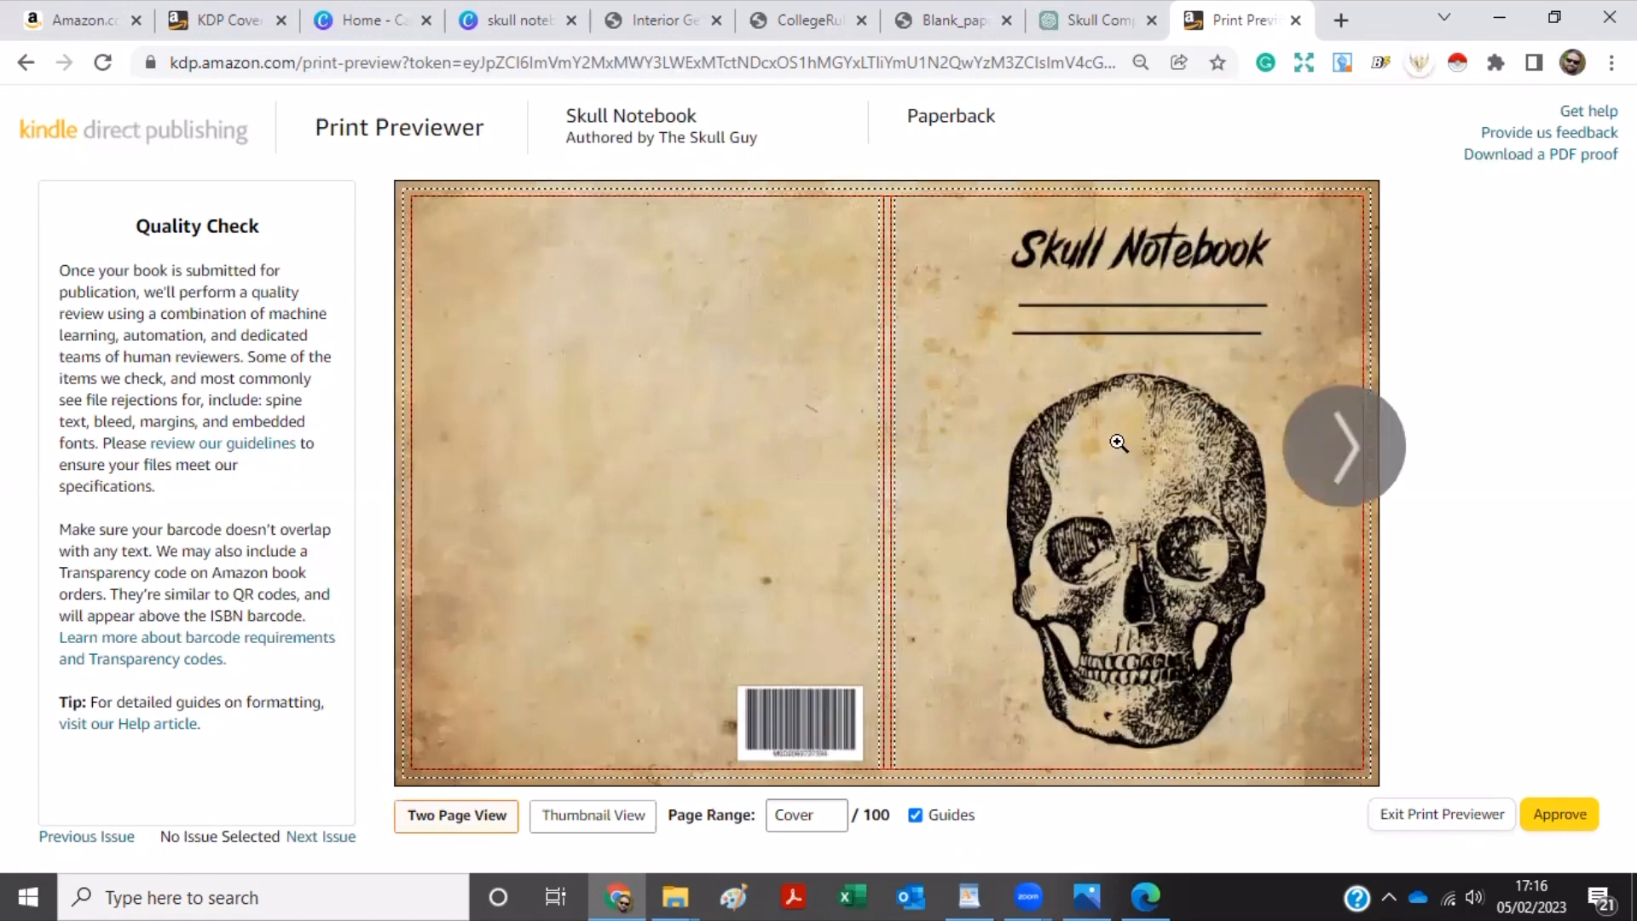
left_click(1343, 447)
left_click(1344, 447)
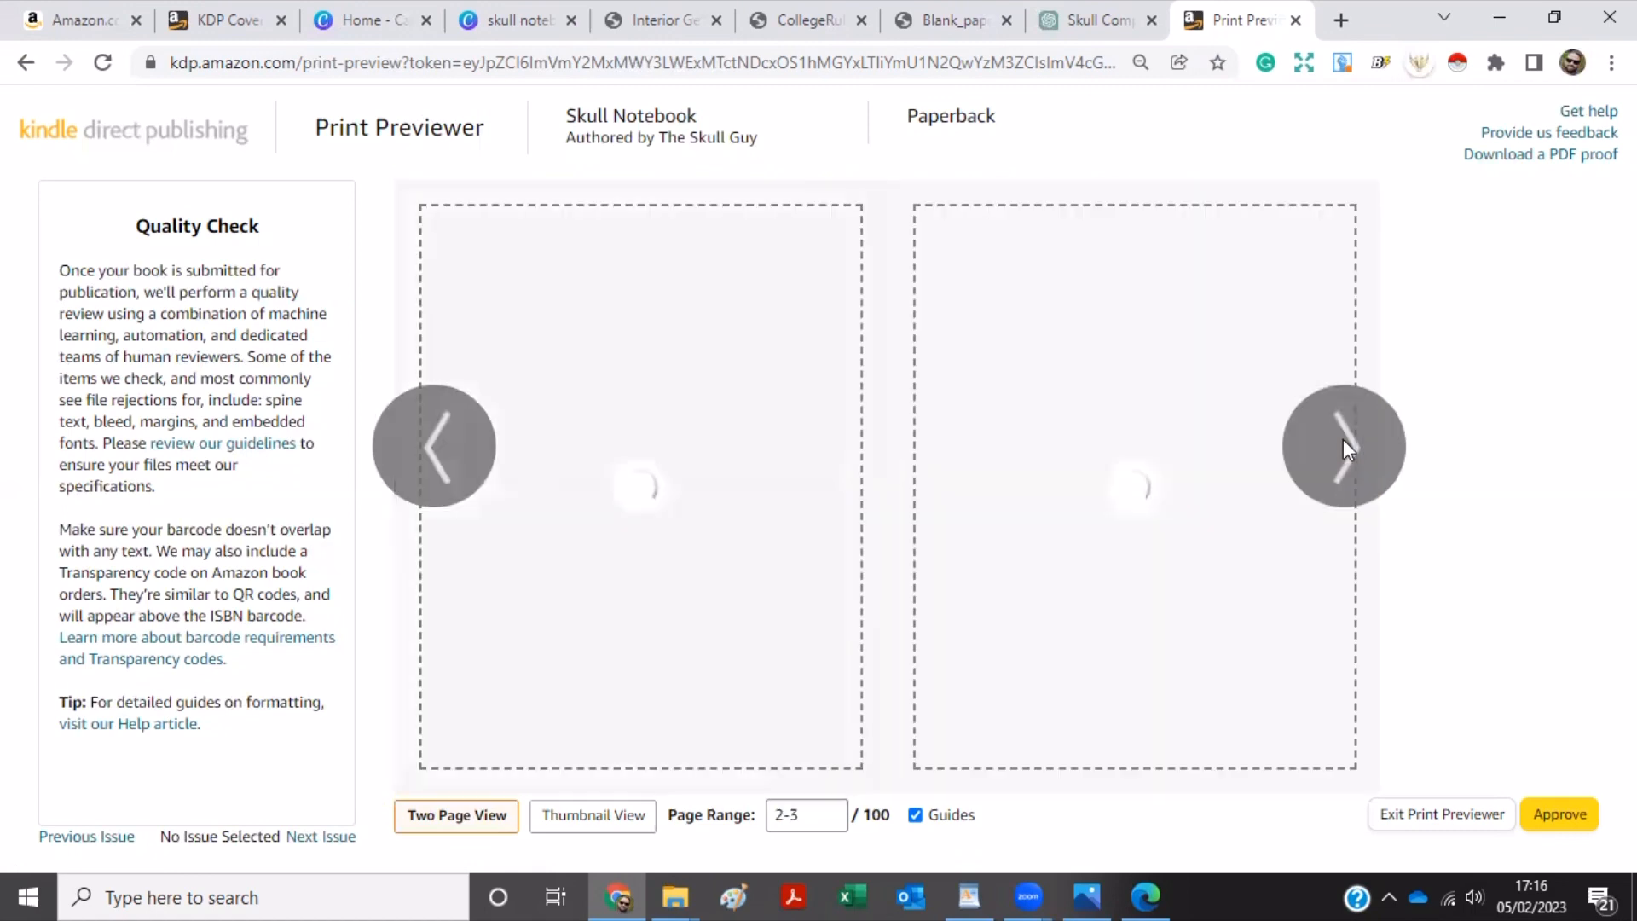
left_click(1344, 446)
left_click(1344, 447)
left_click(1343, 443)
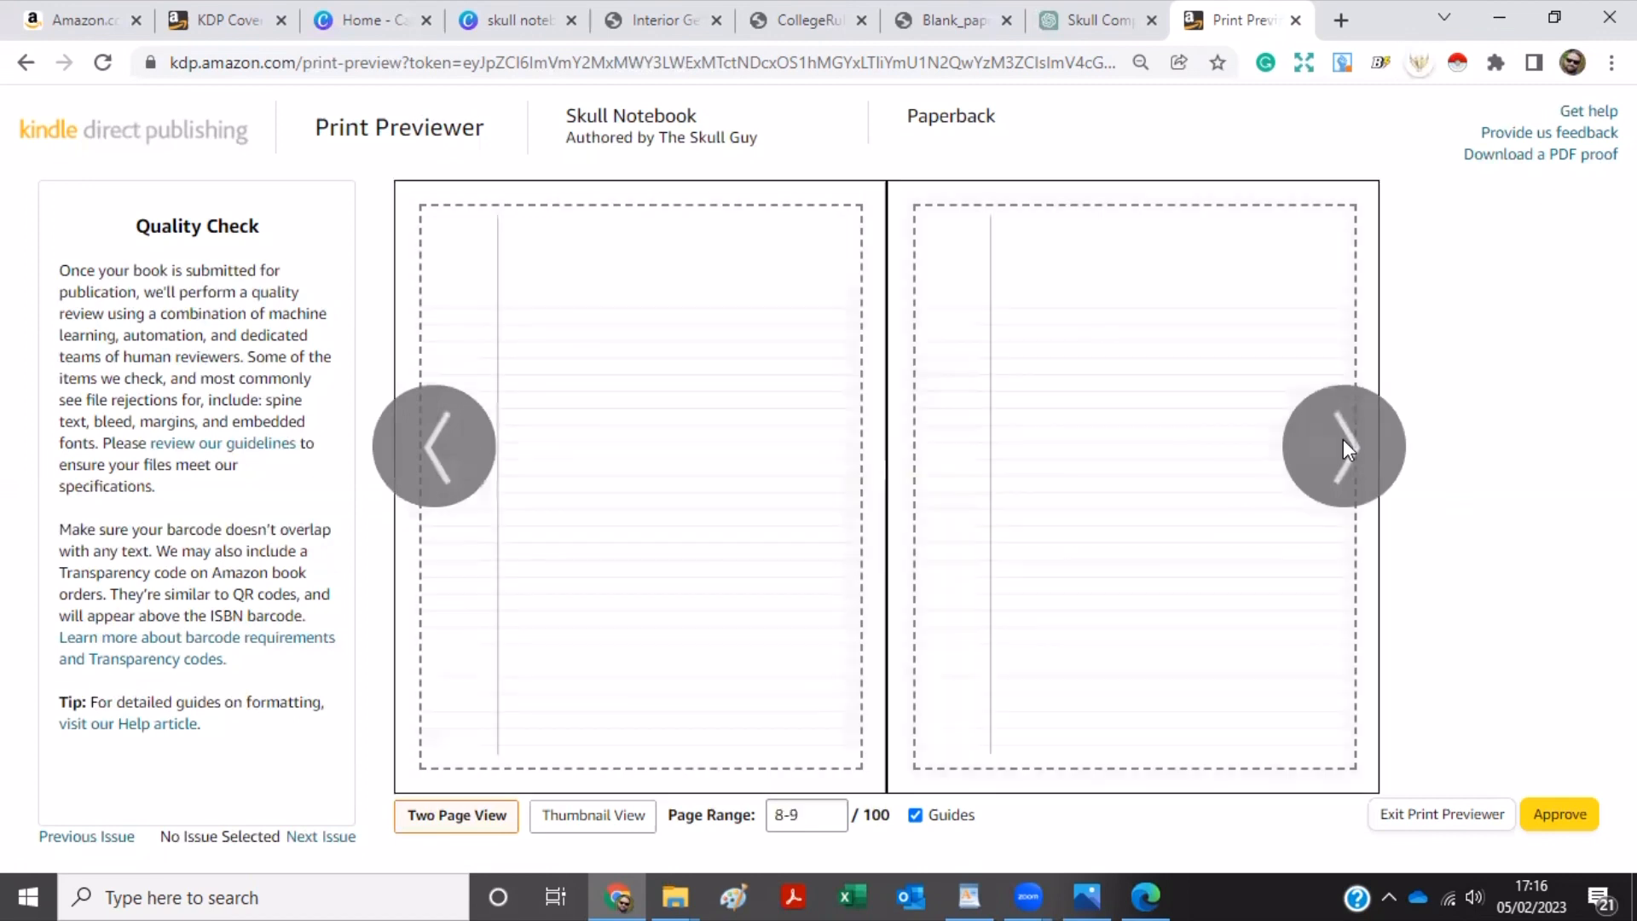
left_click(1552, 824)
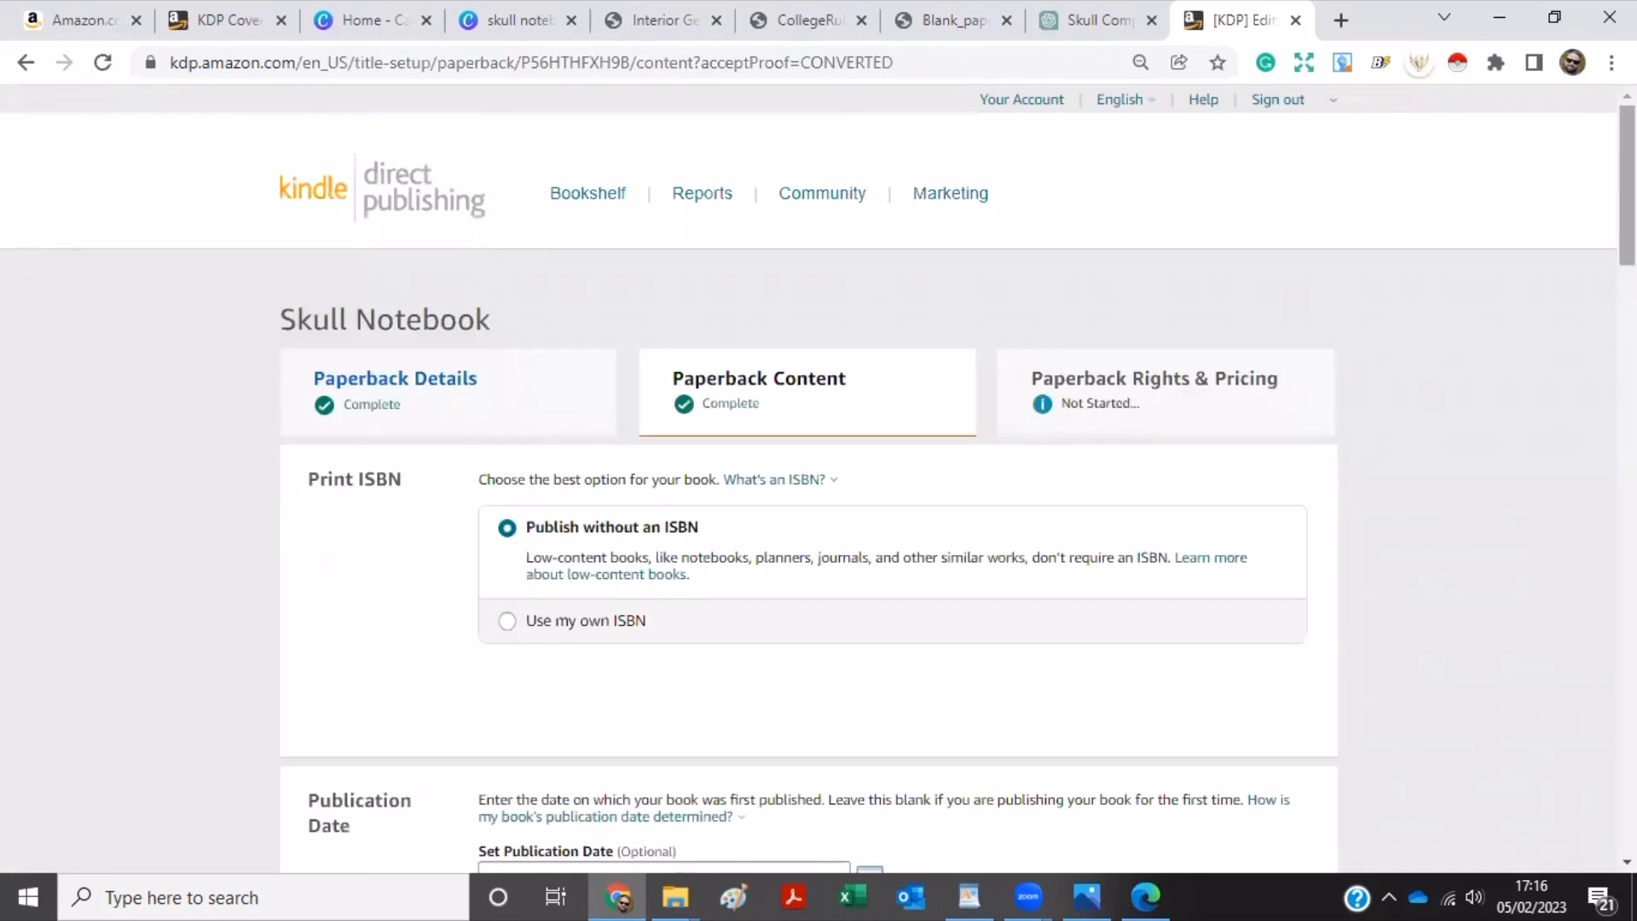
Review the print options and printing cost summary, save the paperback content and continue to rights and pricing.
scroll(808, 477, "down", 2)
scroll(809, 477, "down", 3)
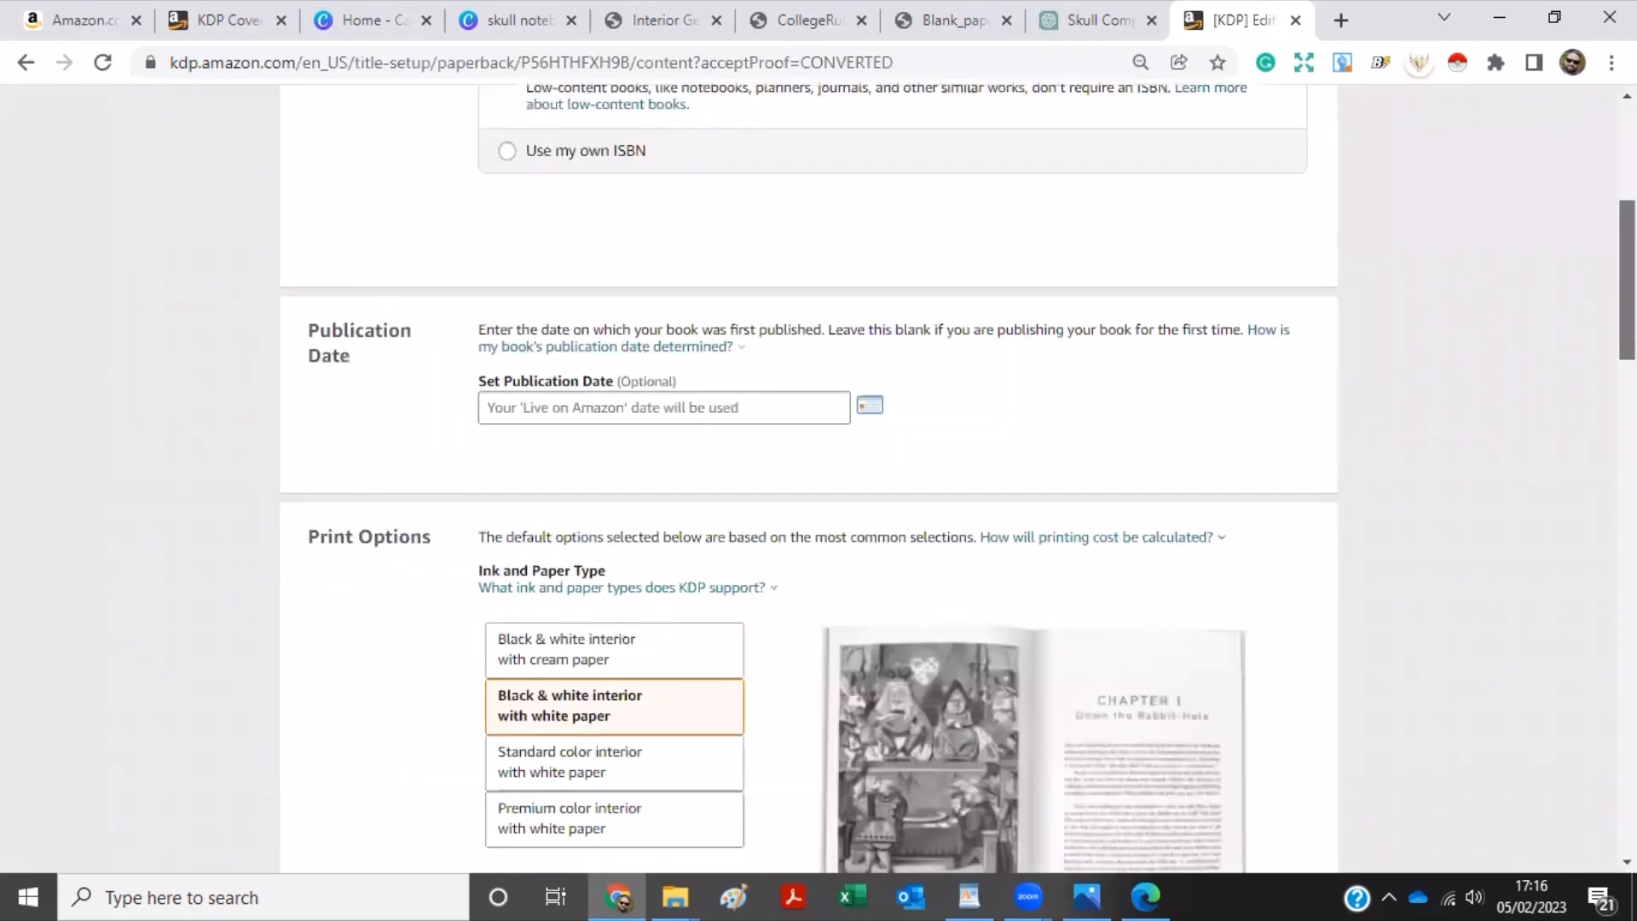
scroll(809, 477, "down", 10)
scroll(808, 478, "down", 15)
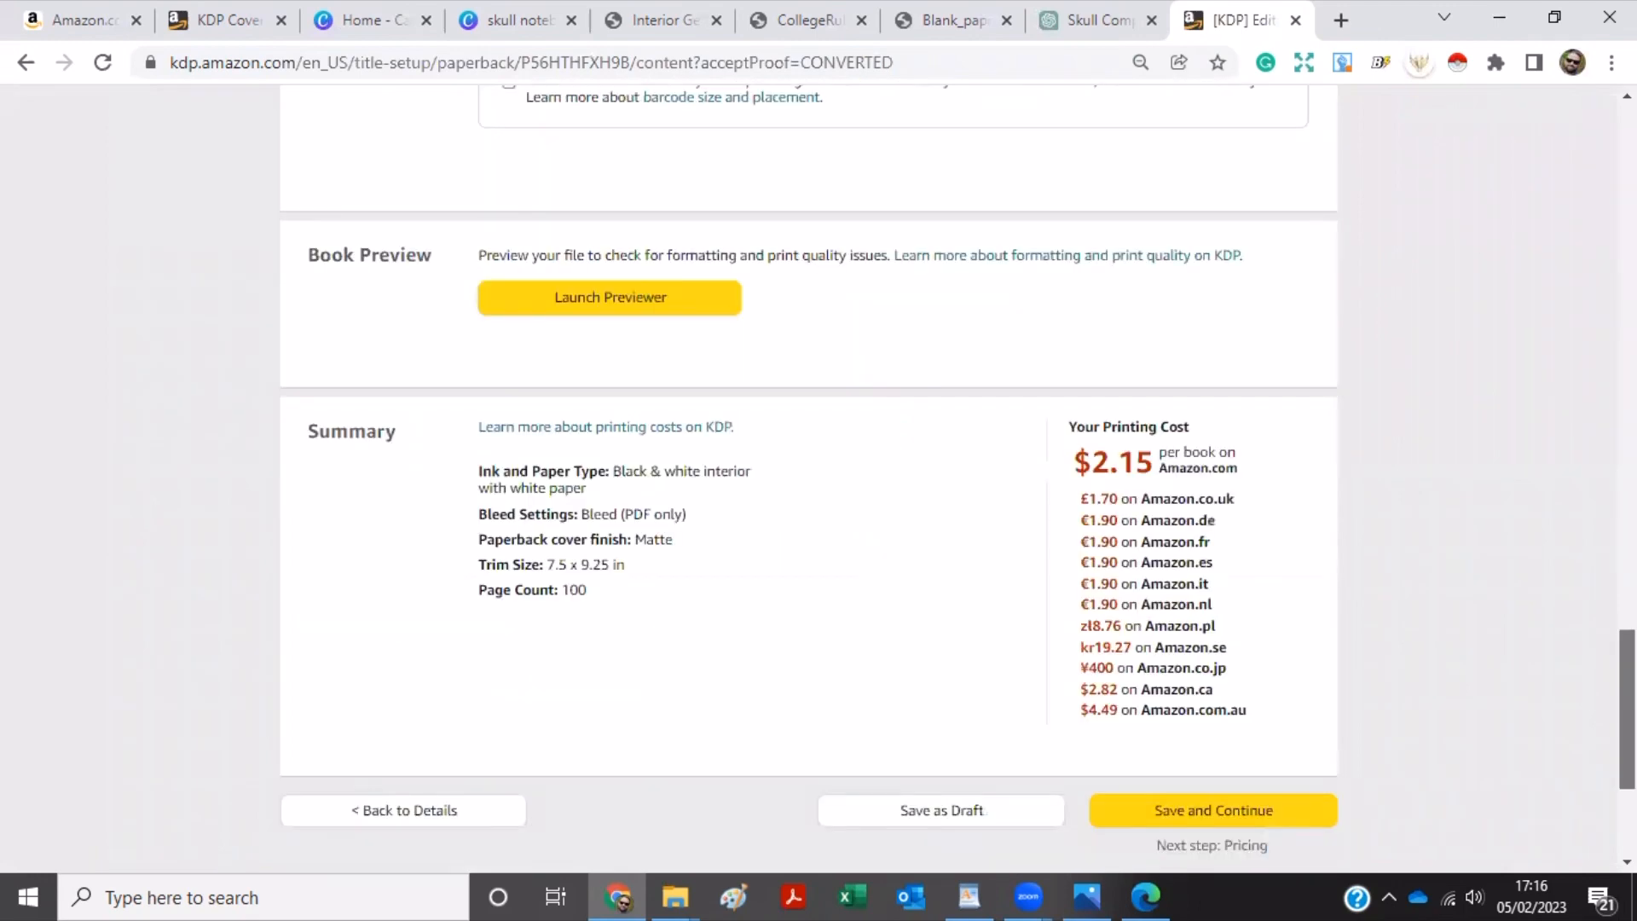
scroll(1437, 750, "down", 3)
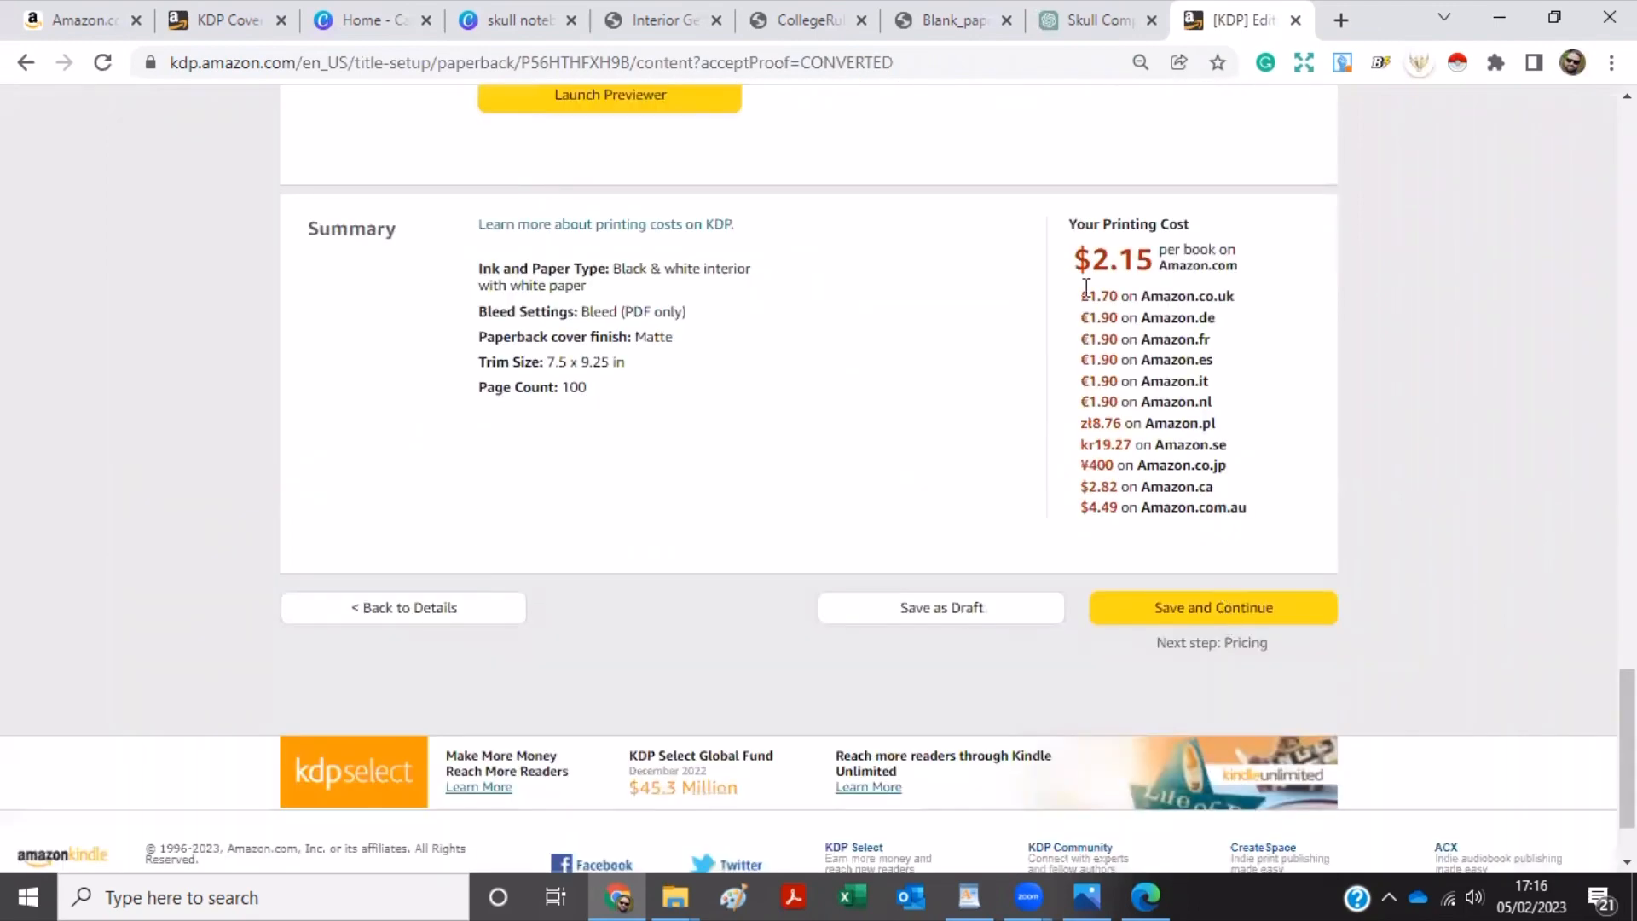
left_click(1223, 610)
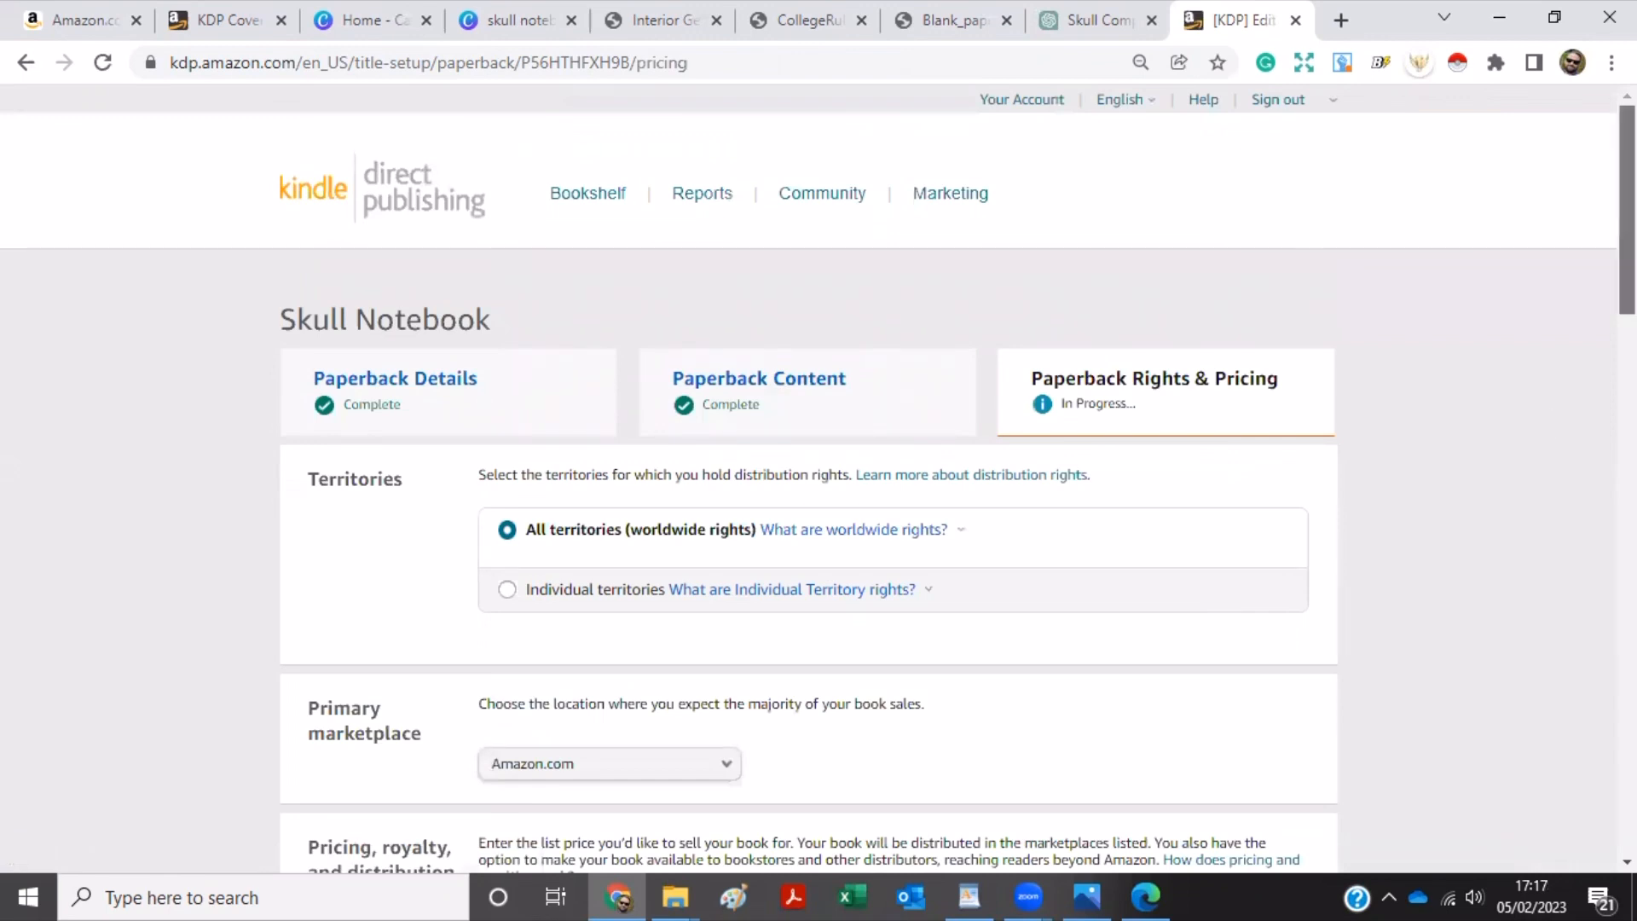
Set the Amazon.com list price to 6.99 USD and check the resulting royalty.
left_click_drag(1627, 205, 1627, 358)
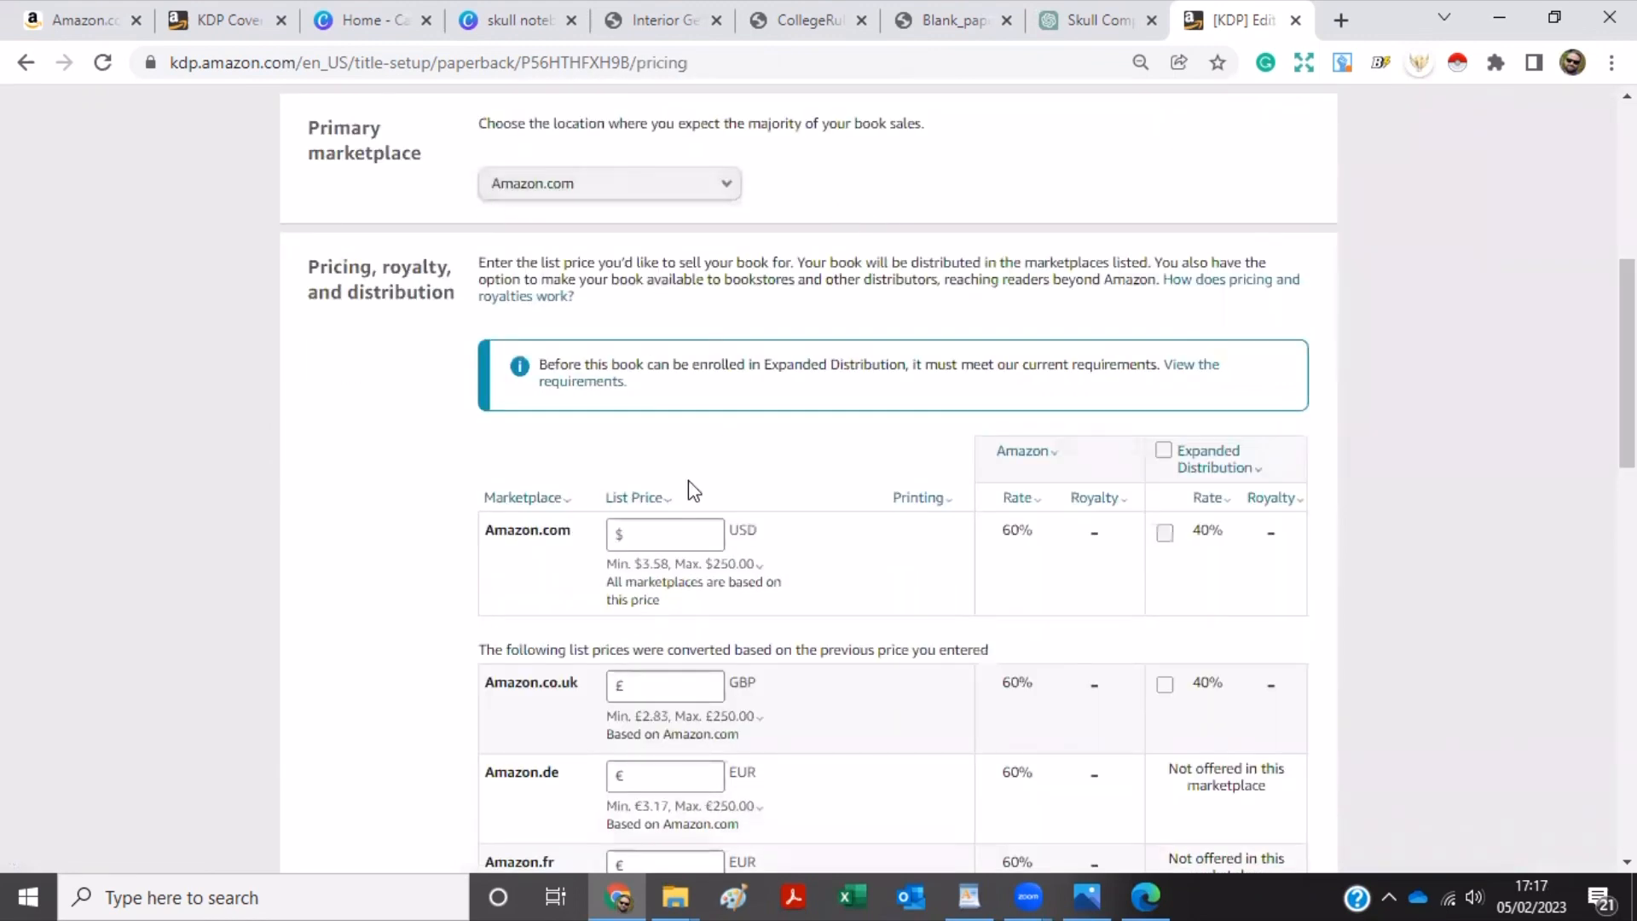
left_click(650, 546)
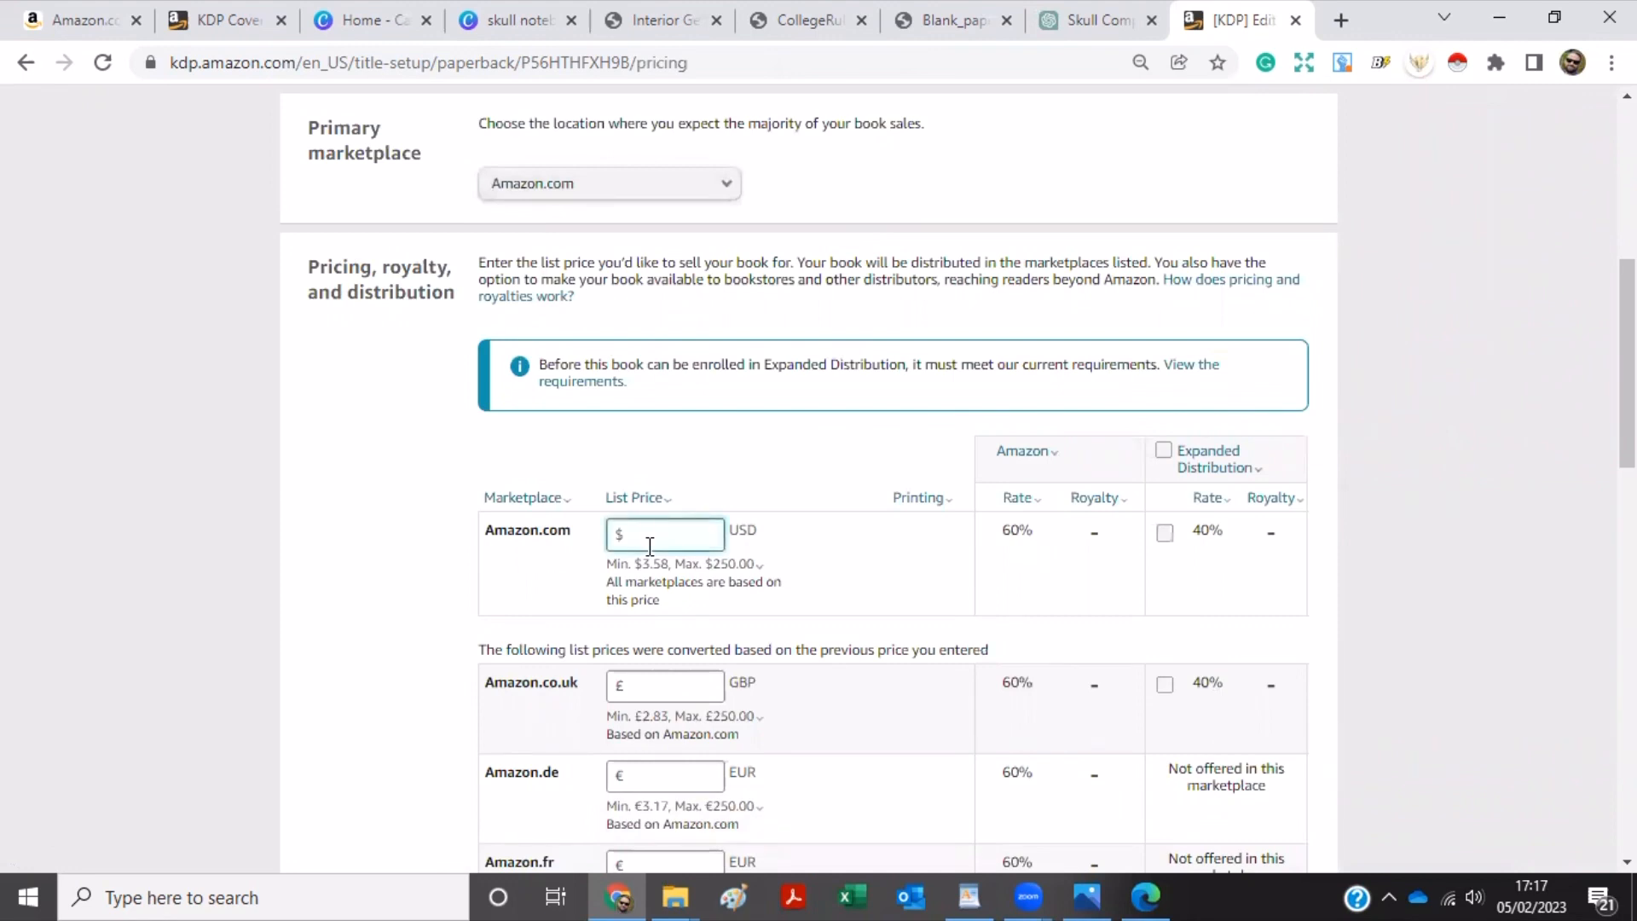
type("5.9")
type("9")
key("BackSpace")
key("BackSpace")
key("BackSpace")
key("BackSpace")
type("6.99")
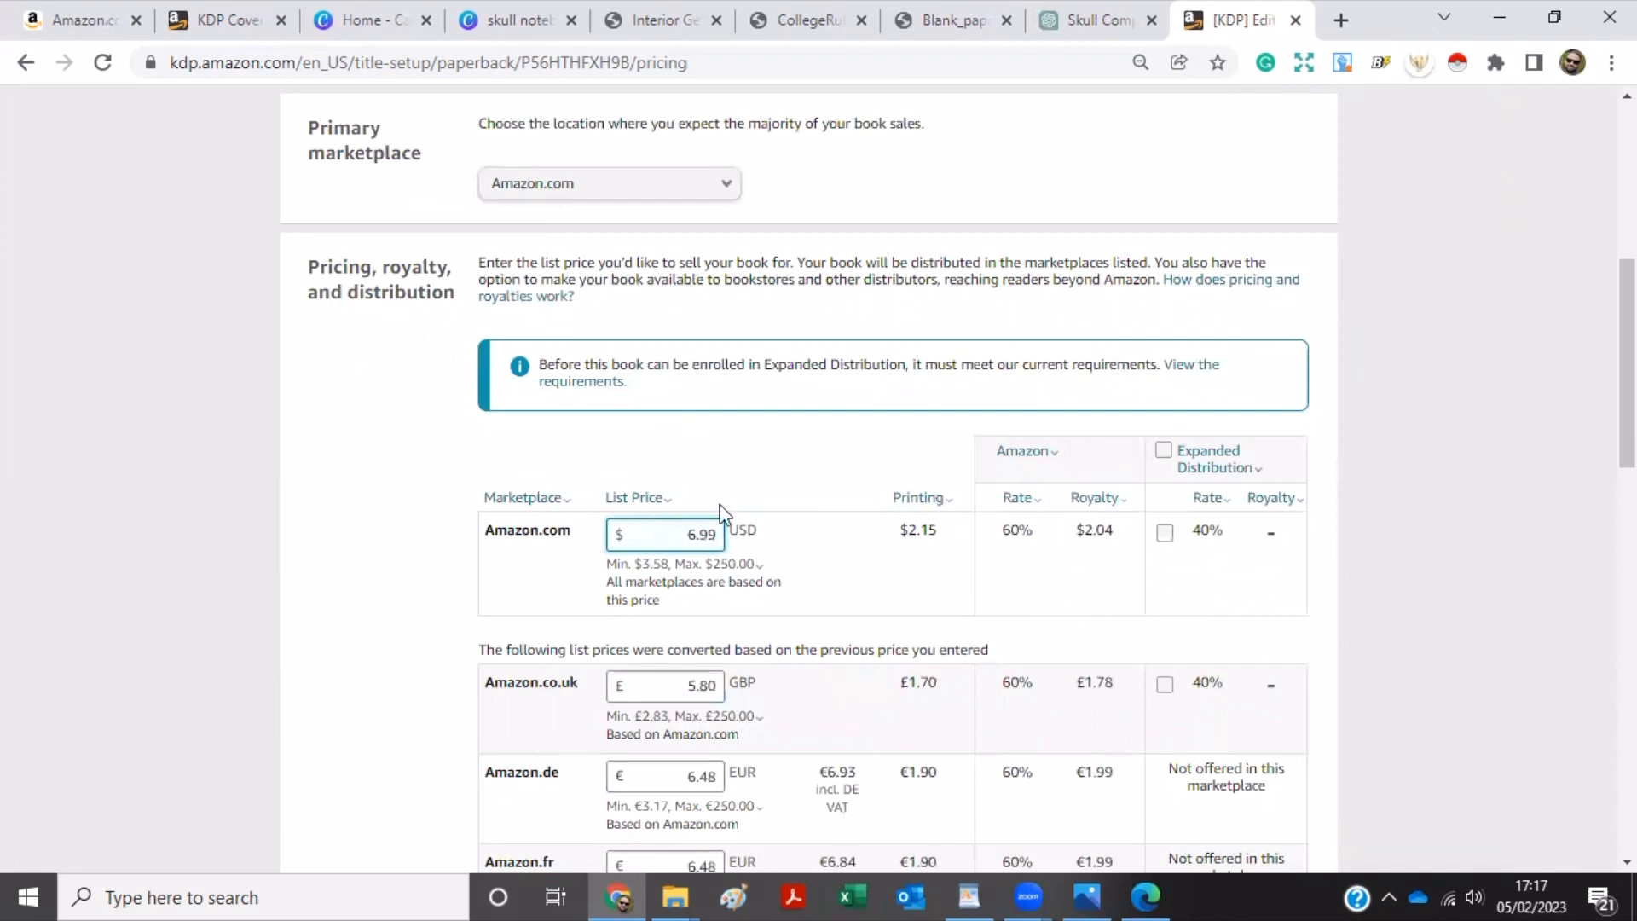
double_click(1106, 530)
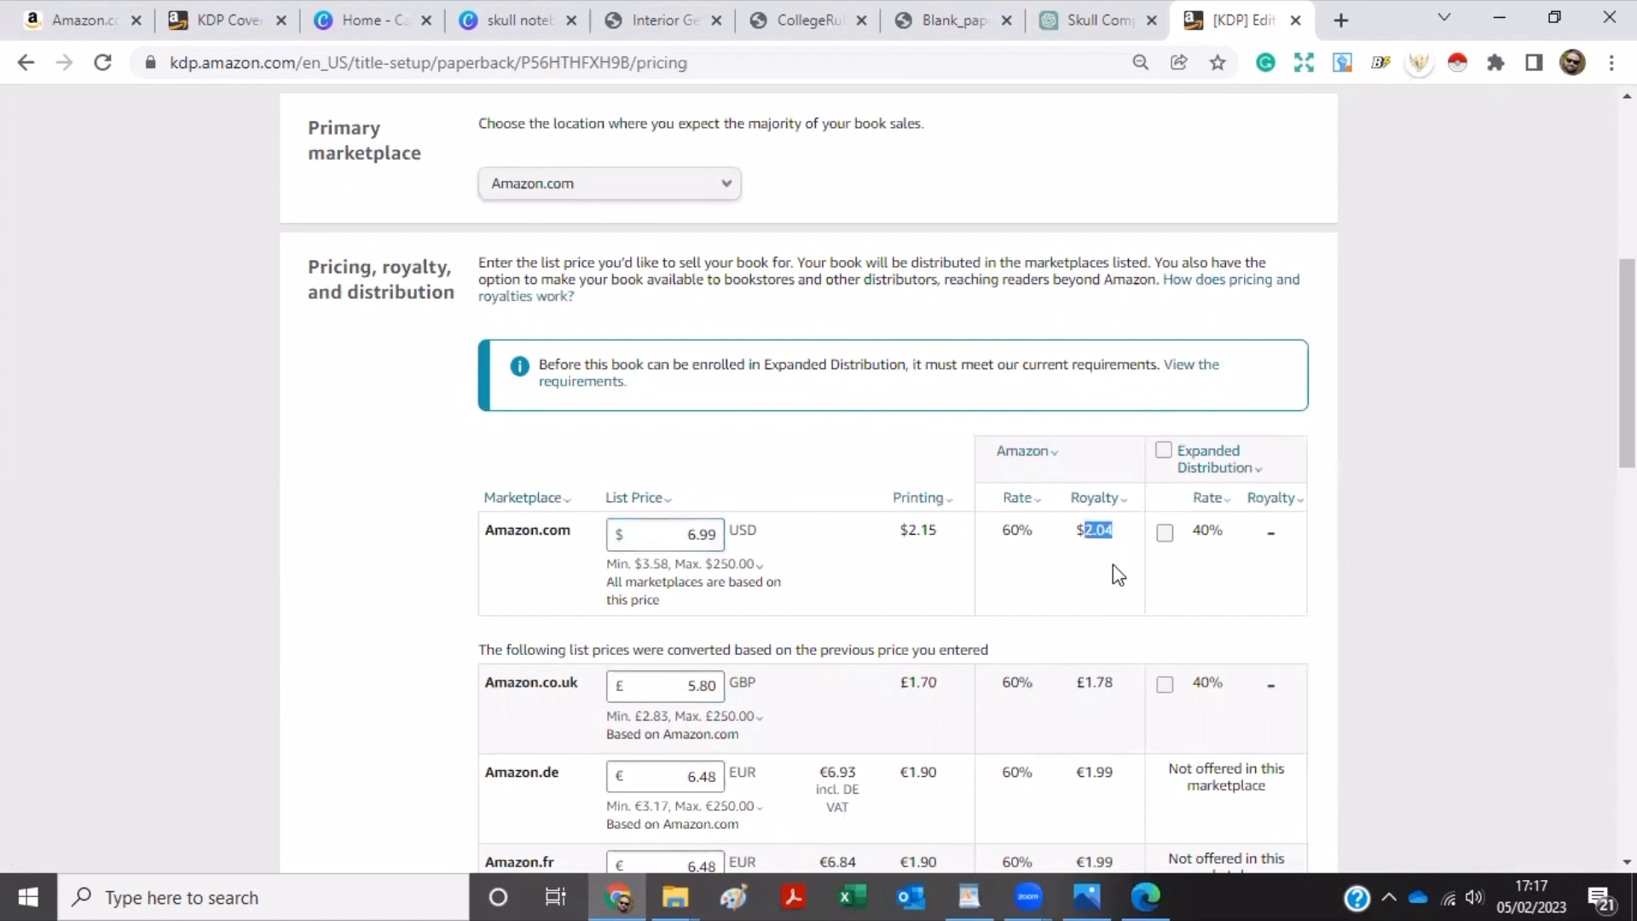
left_click(1478, 392)
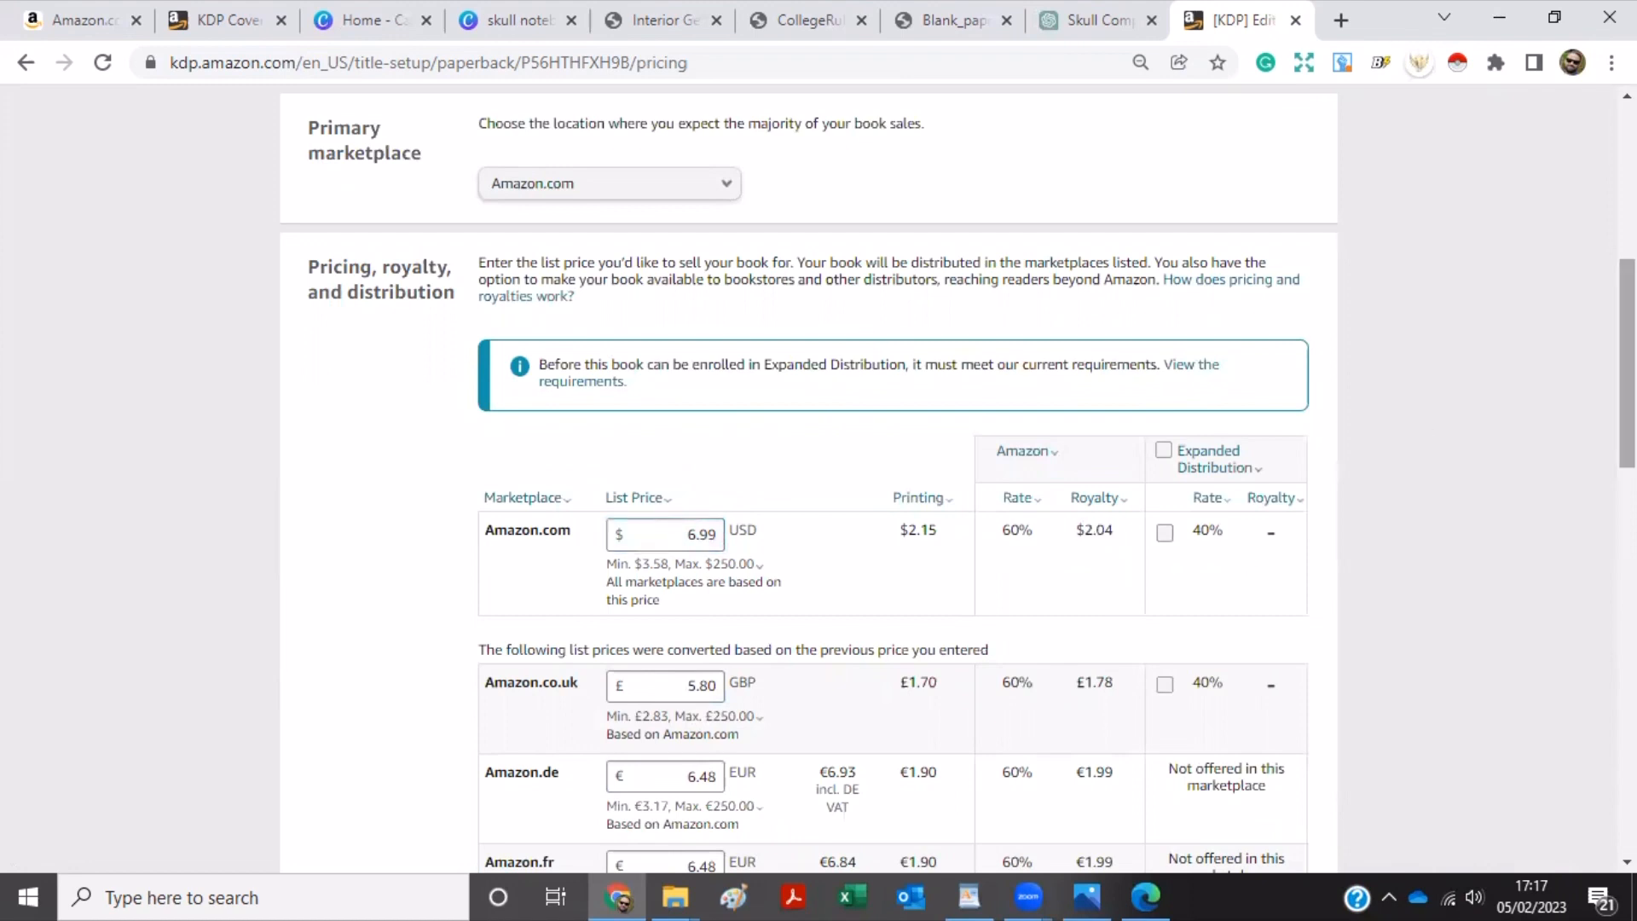
Look over the converted marketplace prices and submit the paperback book for publishing.
scroll(1627, 366, "down", 2)
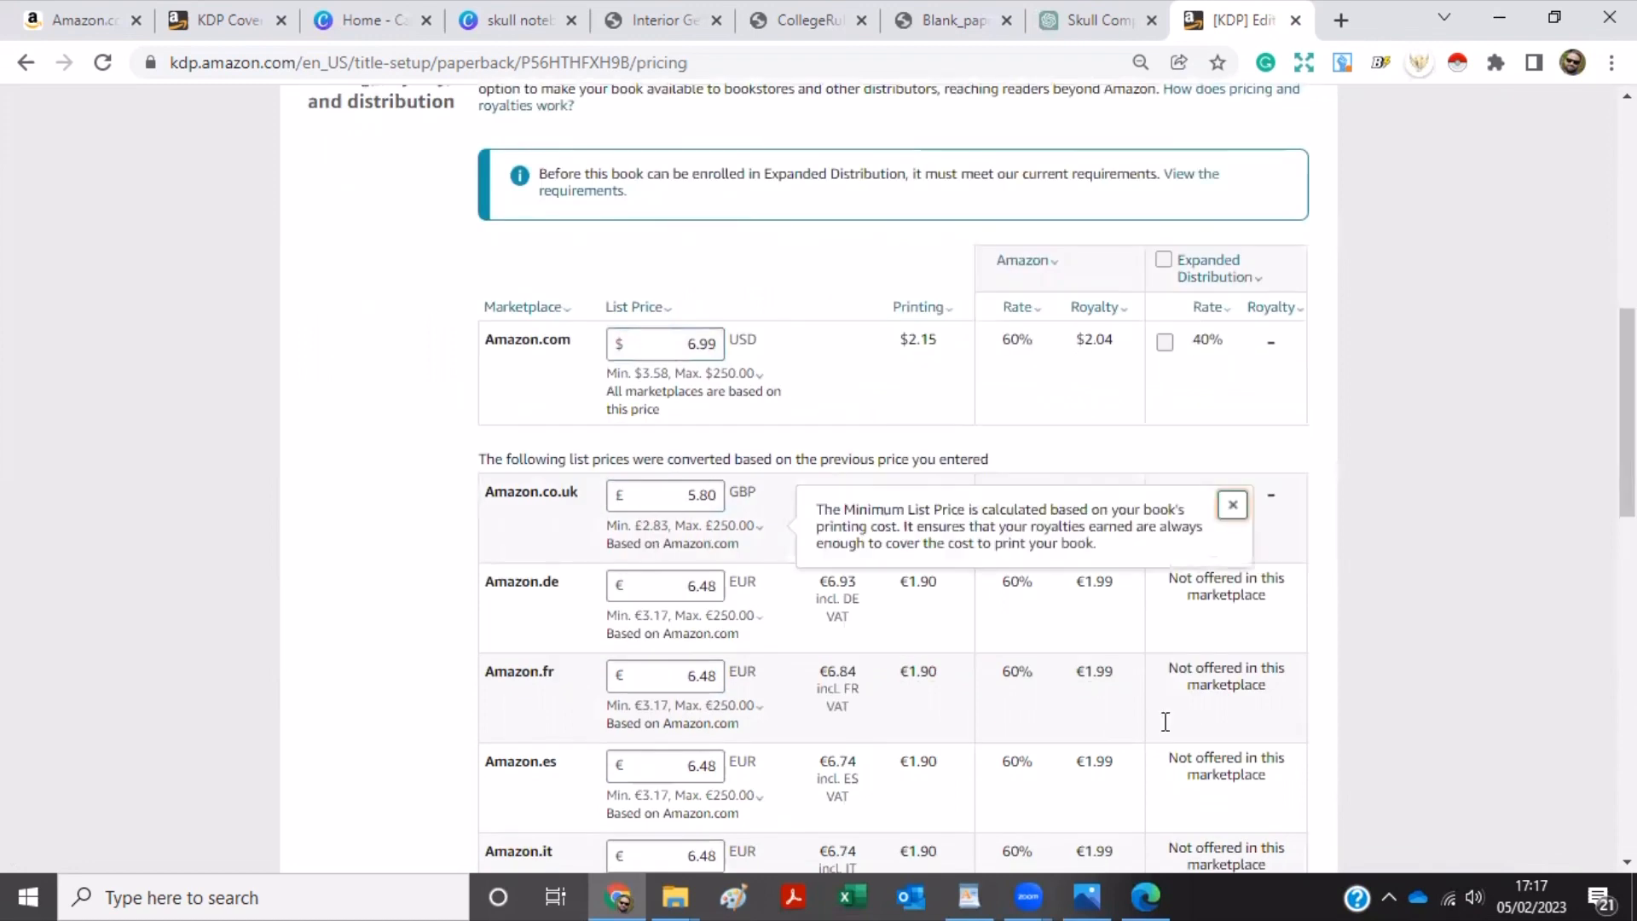
left_click(709, 533)
left_click(1627, 412)
left_click_drag(1627, 412, 1503, 724)
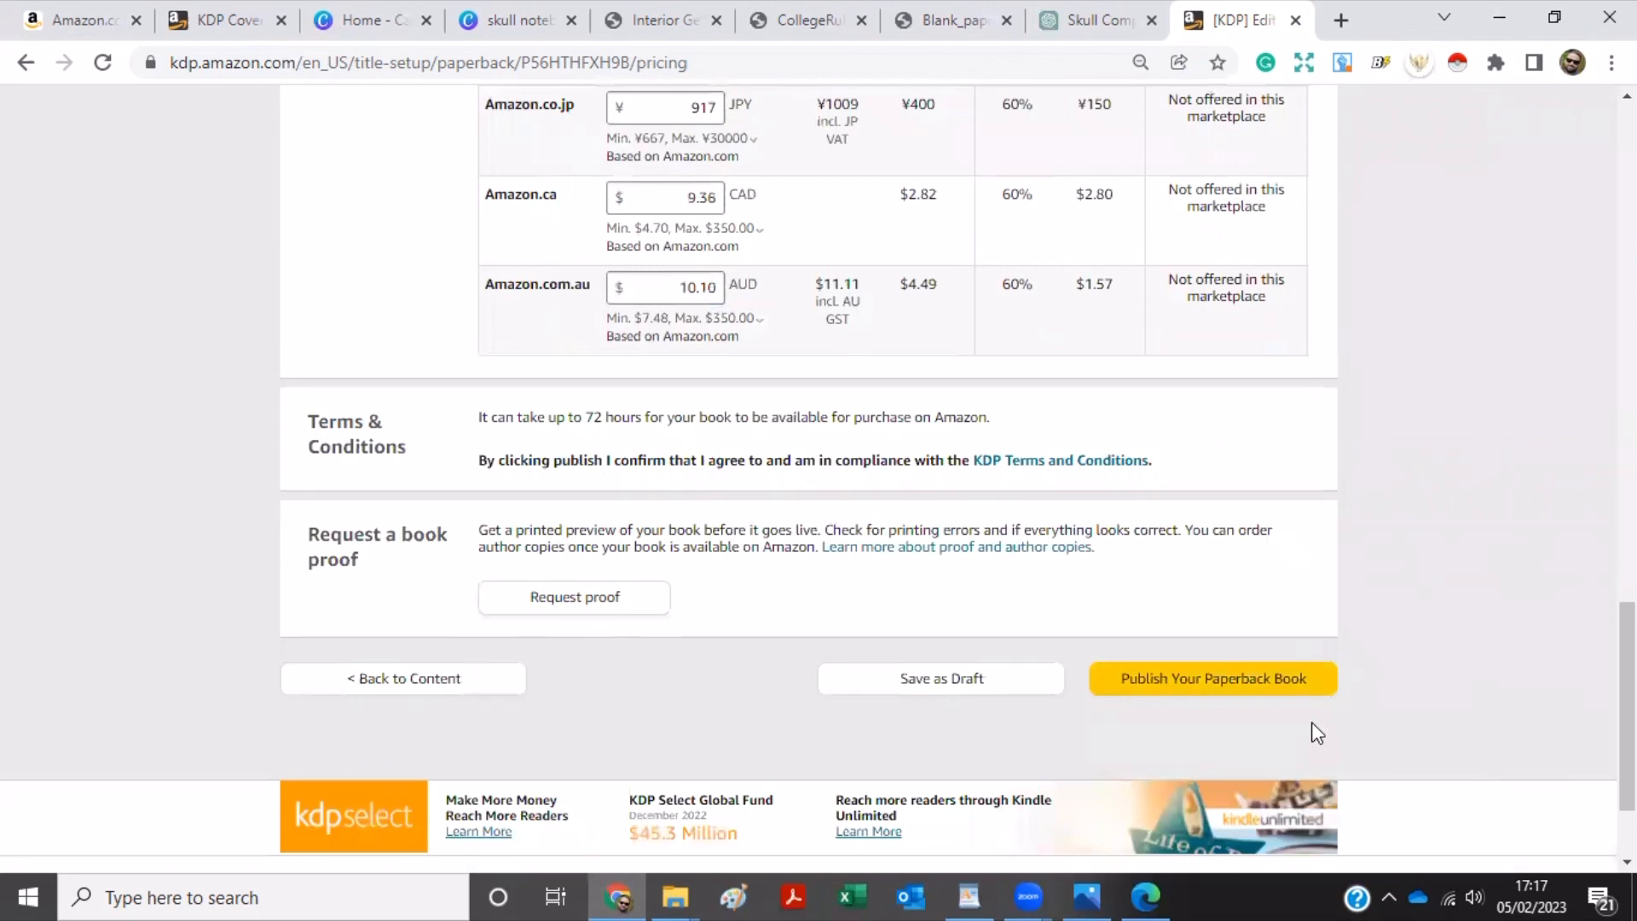
left_click(1270, 684)
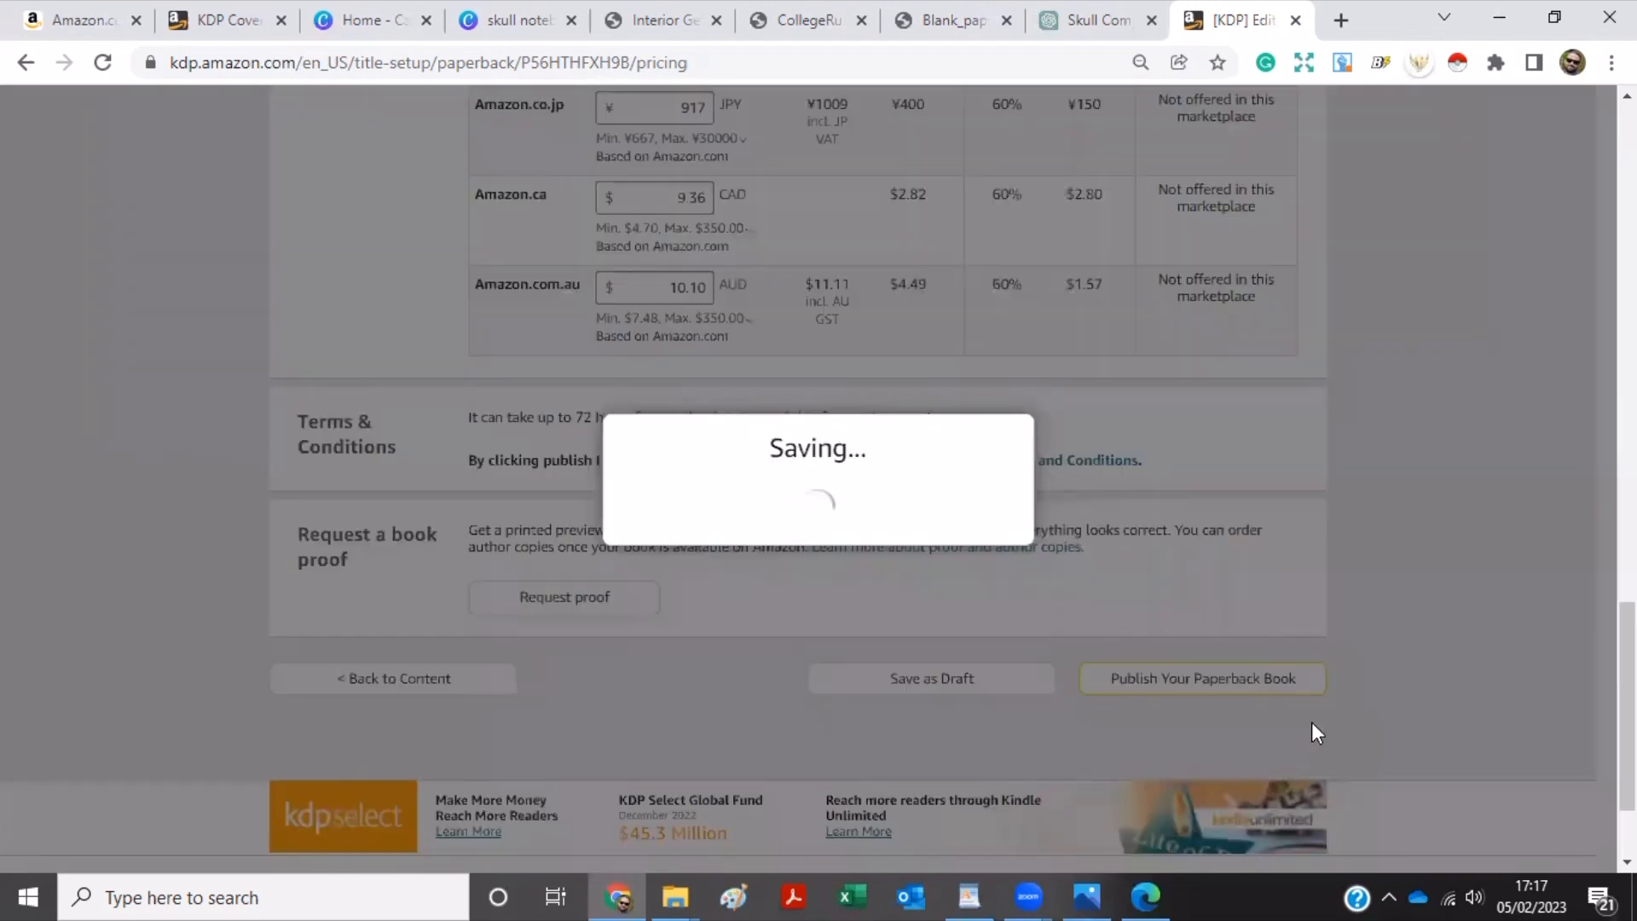